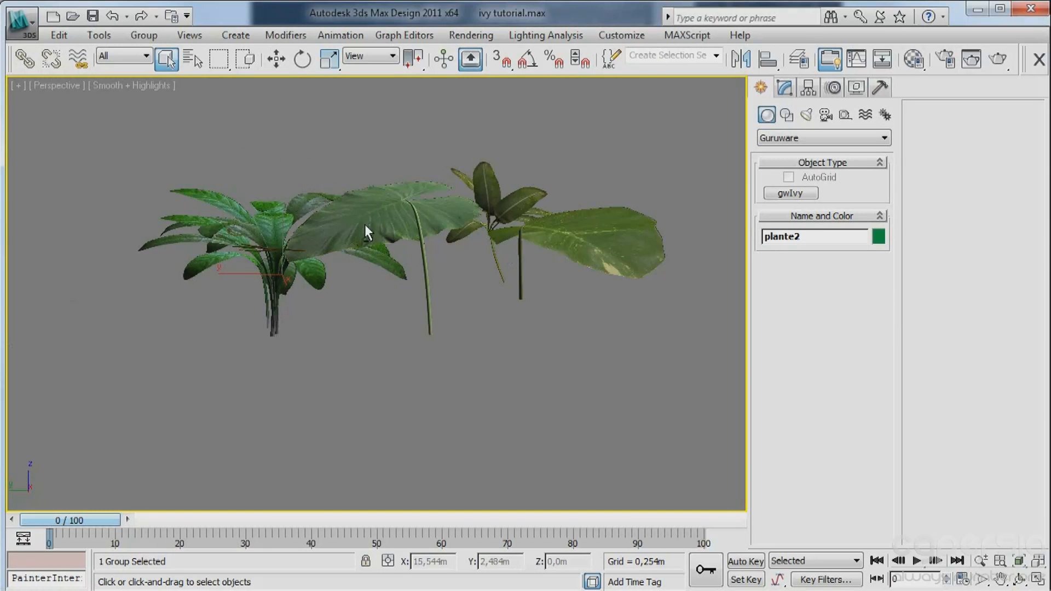
Select the plants ivy1 and ivy2 in turn and examine where each pivot sits relative to its stem.
{"action": "left_click", "coordinate": [432, 305]}
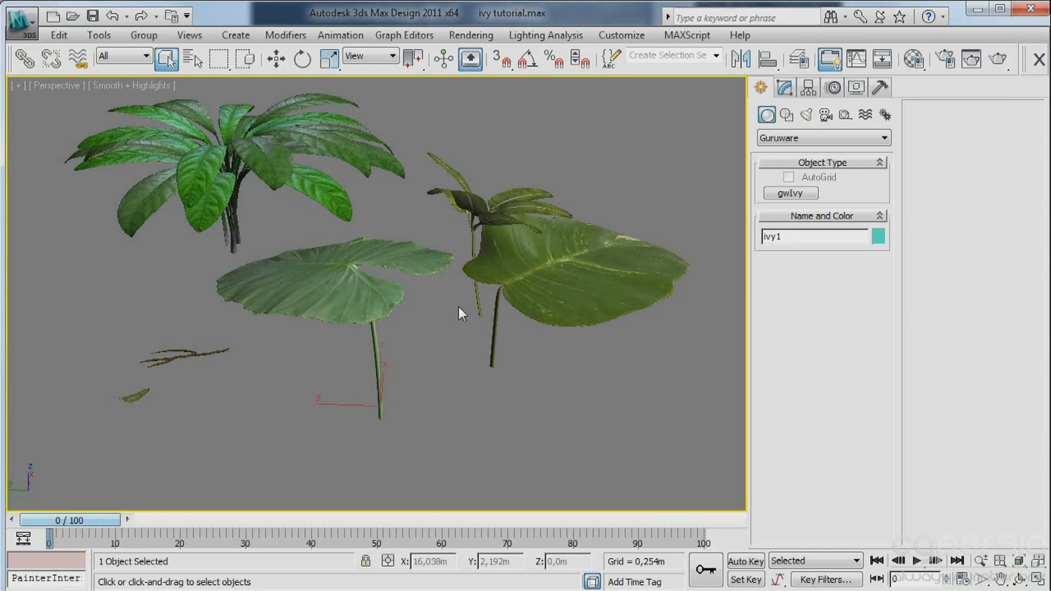
{"action": "key", "text": "w"}
{"action": "middle_click_drag", "start_coordinate": [414, 347], "coordinate": [343, 337], "text": "alt"}
{"action": "left_click", "coordinate": [478, 300]}
{"action": "middle_click_drag", "start_coordinate": [477, 299], "coordinate": [613, 249], "text": "alt"}
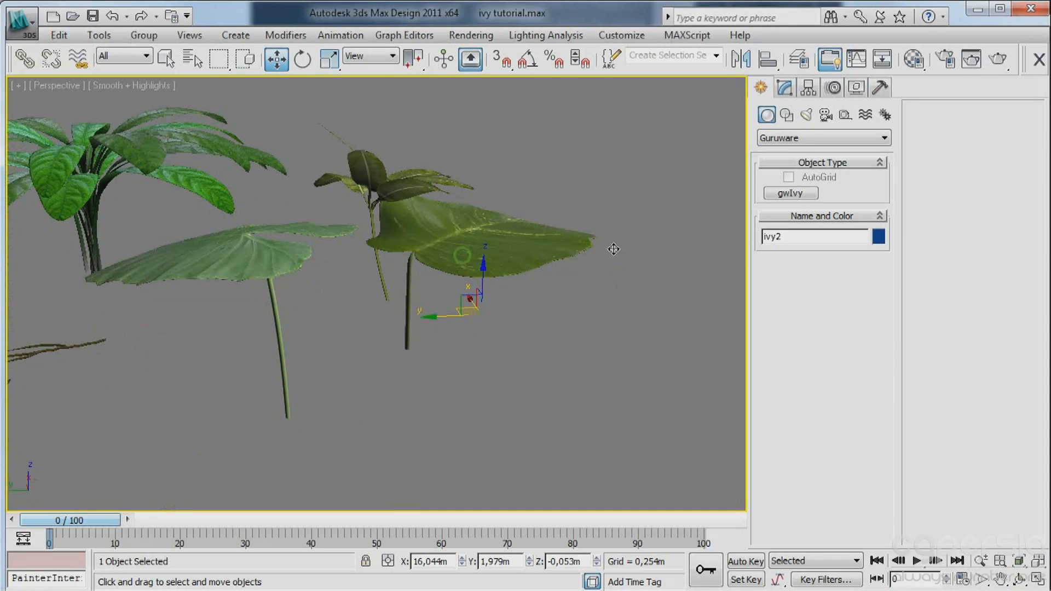
{"action": "left_click", "coordinate": [806, 90]}
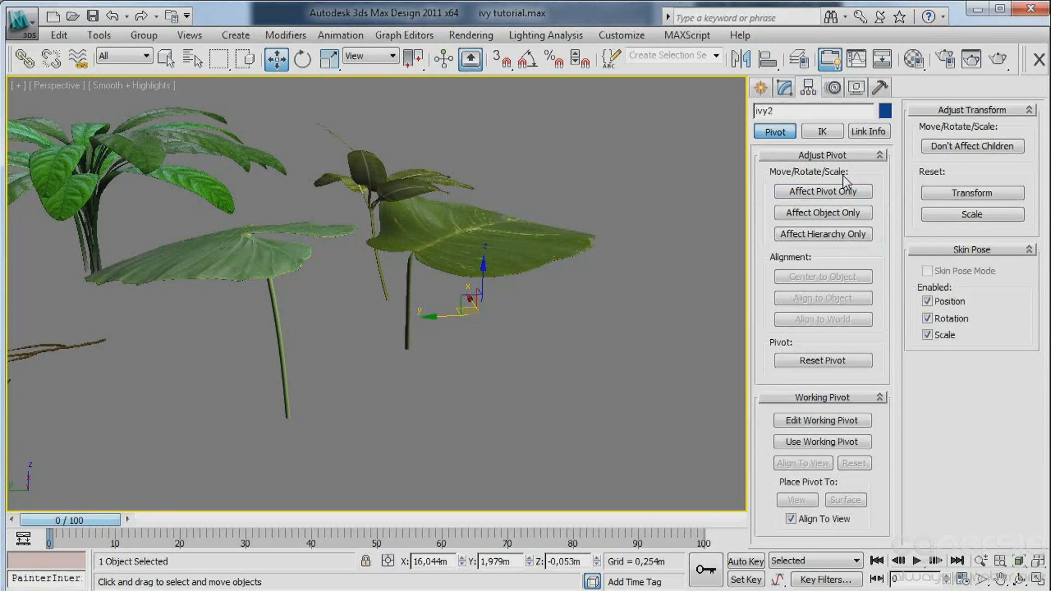
{"action": "left_click", "coordinate": [281, 400]}
{"action": "middle_click_drag", "start_coordinate": [343, 403], "coordinate": [377, 360], "text": "alt"}
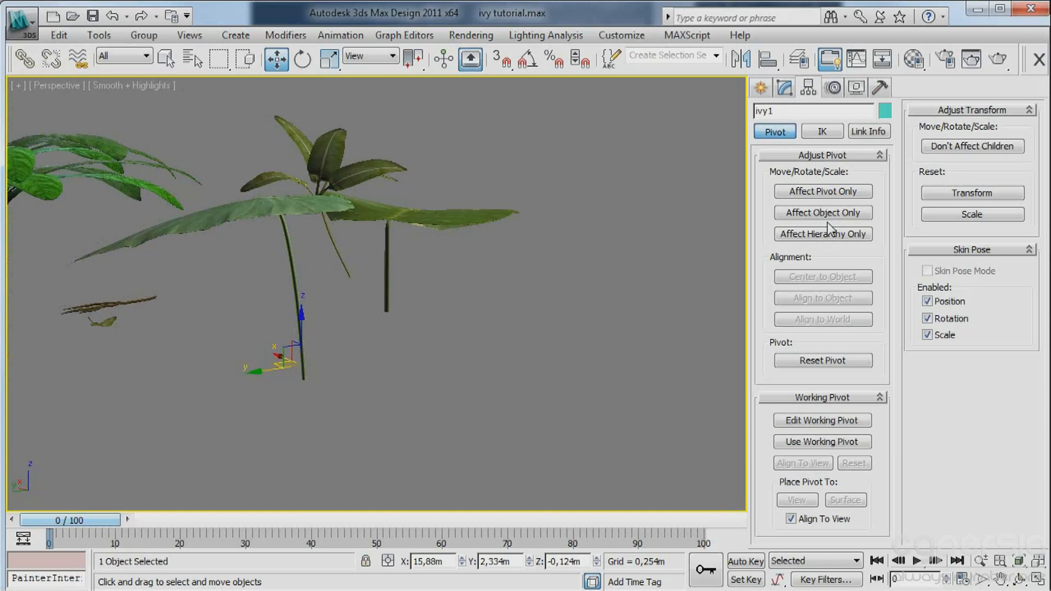
{"action": "left_click", "coordinate": [444, 224]}
{"action": "middle_click_drag", "start_coordinate": [428, 294], "coordinate": [225, 366], "text": "alt"}
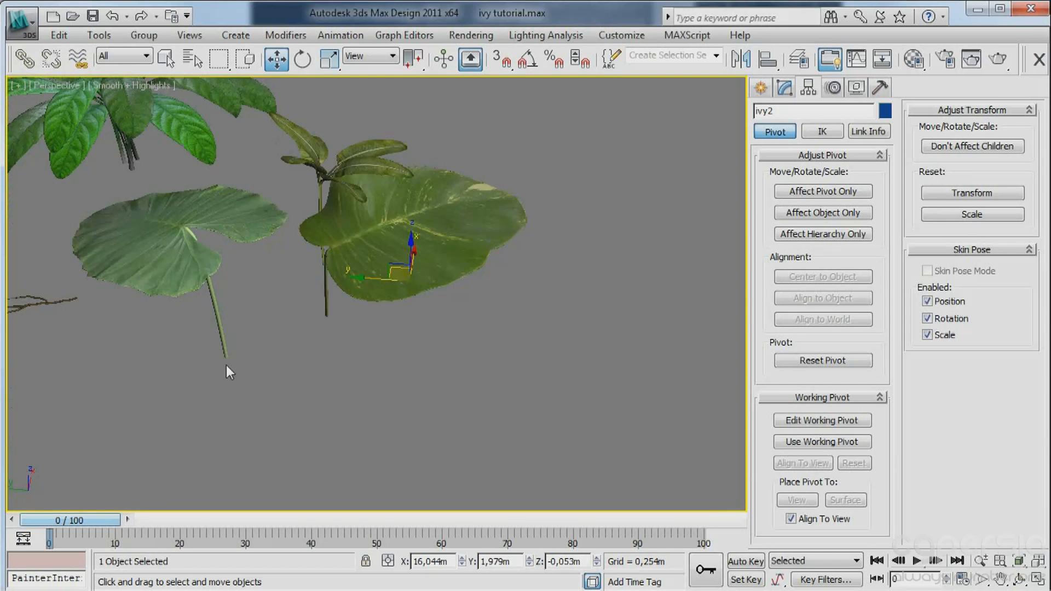
{"action": "left_click", "coordinate": [224, 347]}
Isolate ivy2 and move only its pivot onto the base of the stem in the Bottom view with edged faces shown.
{"action": "left_click", "coordinate": [327, 313]}
{"action": "middle_click_drag", "start_coordinate": [443, 334], "coordinate": [506, 320], "text": "alt"}
{"action": "left_click", "coordinate": [836, 192]}
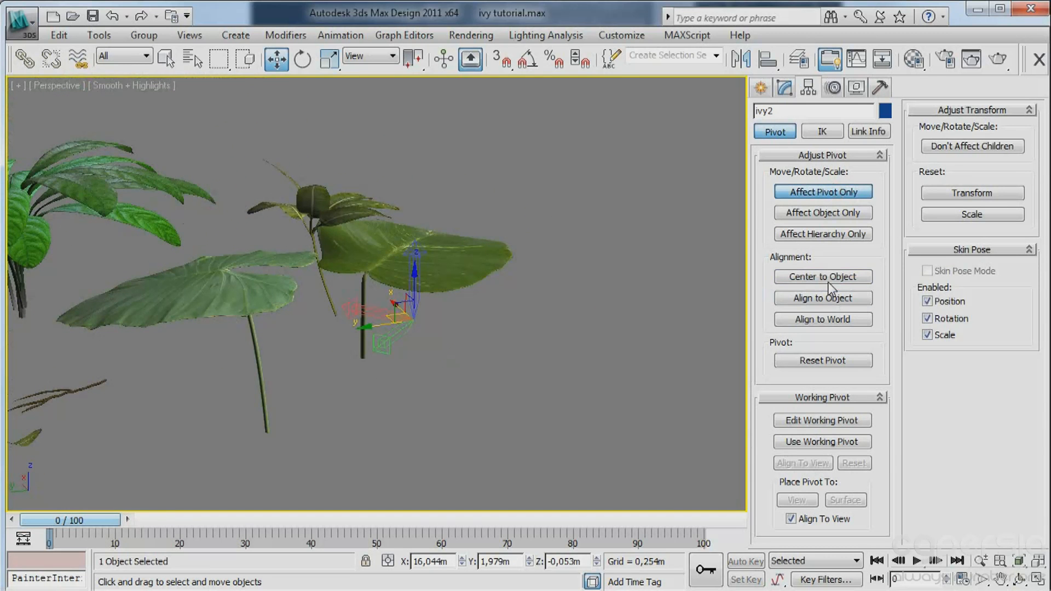
{"action": "key", "text": "b"}
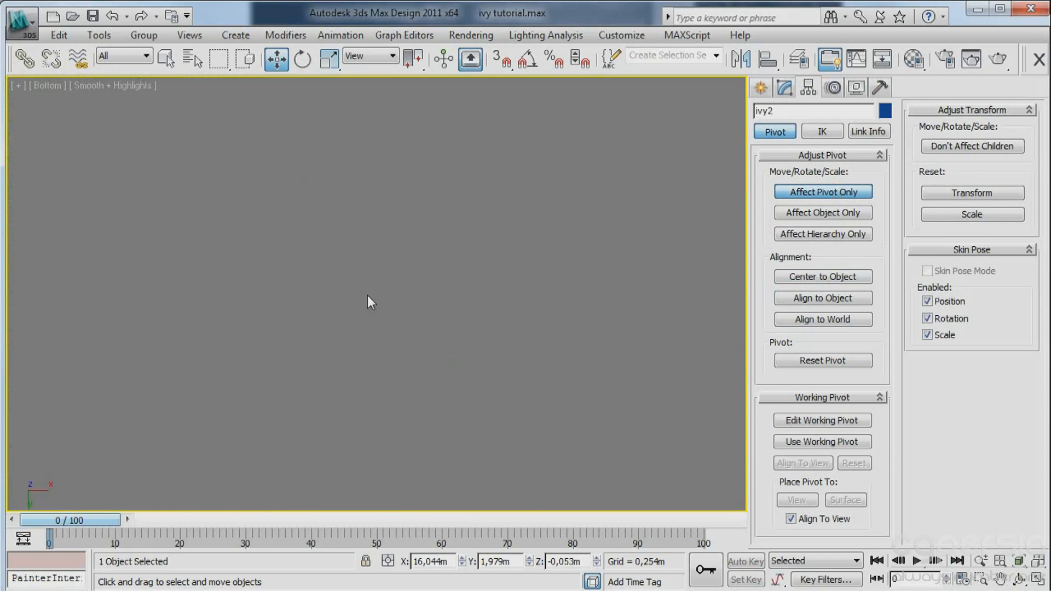
{"action": "key", "text": "z"}
{"action": "middle_click_drag", "start_coordinate": [366, 322], "coordinate": [369, 271]}
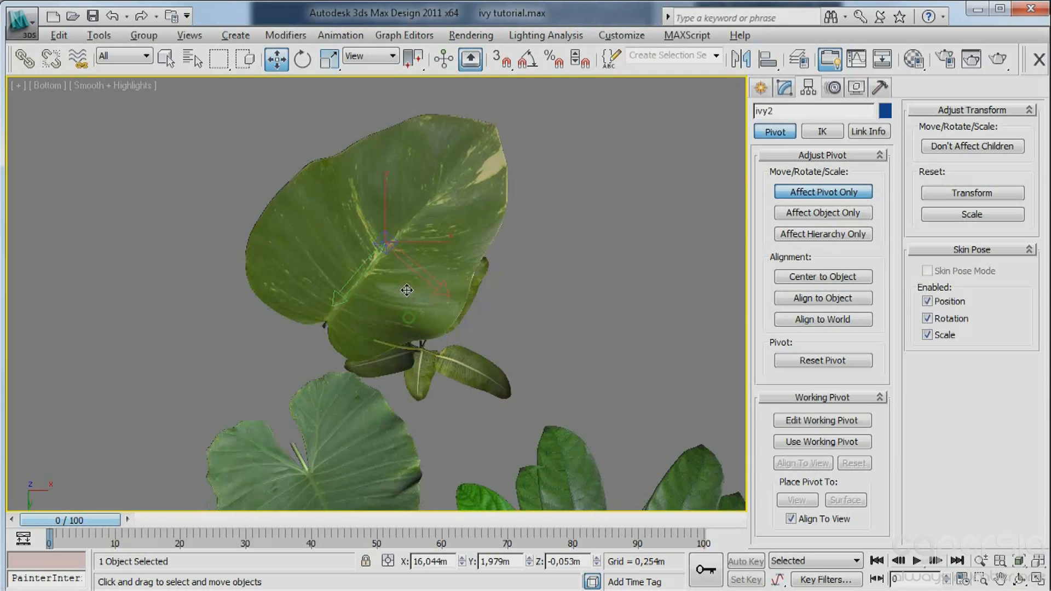
{"action": "key", "text": "alt+q"}
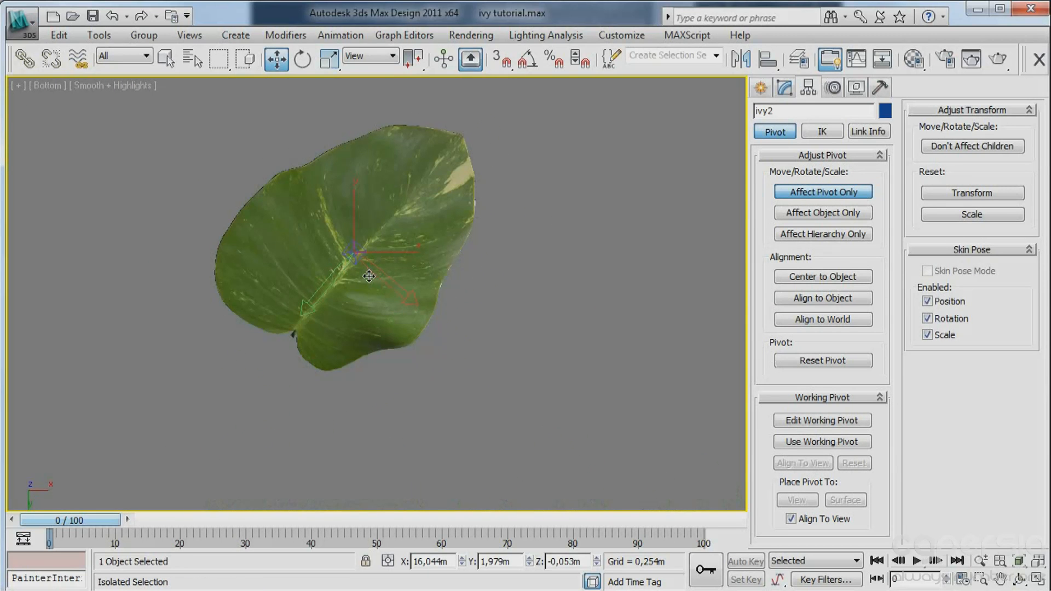
{"action": "key", "text": "F4"}
{"action": "scroll", "coordinate": [383, 282], "scroll_direction": "up", "scroll_amount": 5}
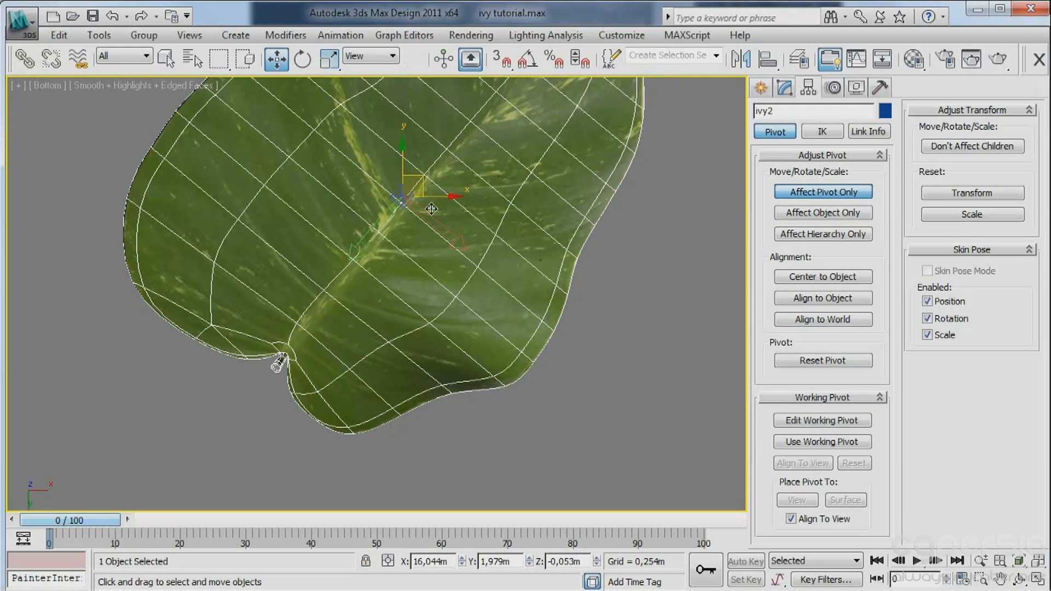
{"action": "left_click_drag", "start_coordinate": [422, 179], "coordinate": [298, 349]}
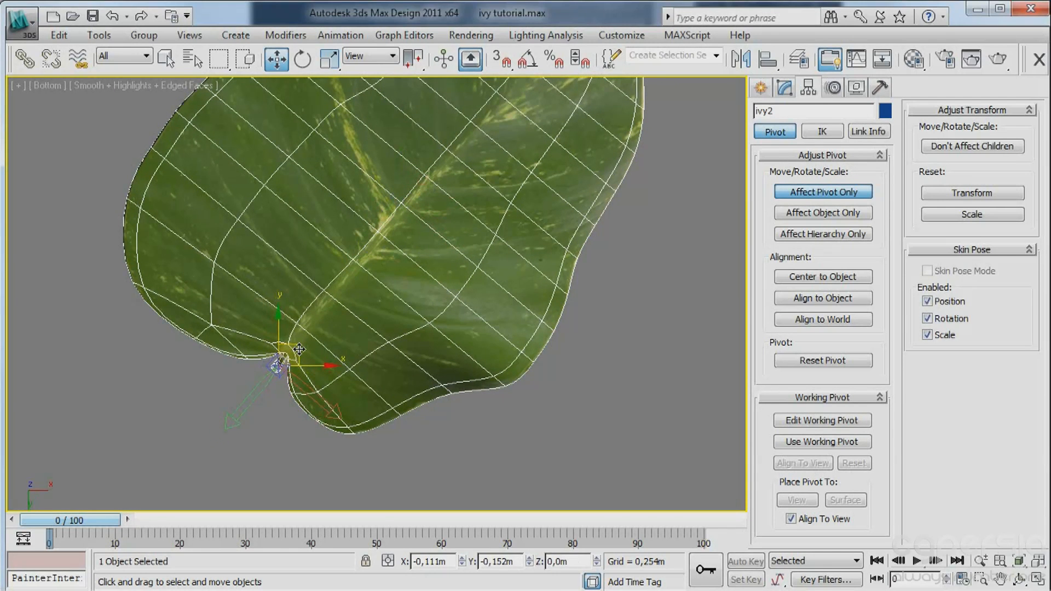
Raise ivy2's pivot slightly along the lower stem in the Perspective view and finish the pivot editing.
{"action": "key", "text": "p"}
{"action": "scroll", "coordinate": [306, 334], "scroll_direction": "down", "scroll_amount": 4}
{"action": "middle_click_drag", "start_coordinate": [309, 335], "coordinate": [408, 472], "text": "alt"}
{"action": "scroll", "coordinate": [259, 404], "scroll_direction": "up", "scroll_amount": 4}
{"action": "middle_click_drag", "start_coordinate": [261, 406], "coordinate": [459, 335], "text": "alt"}
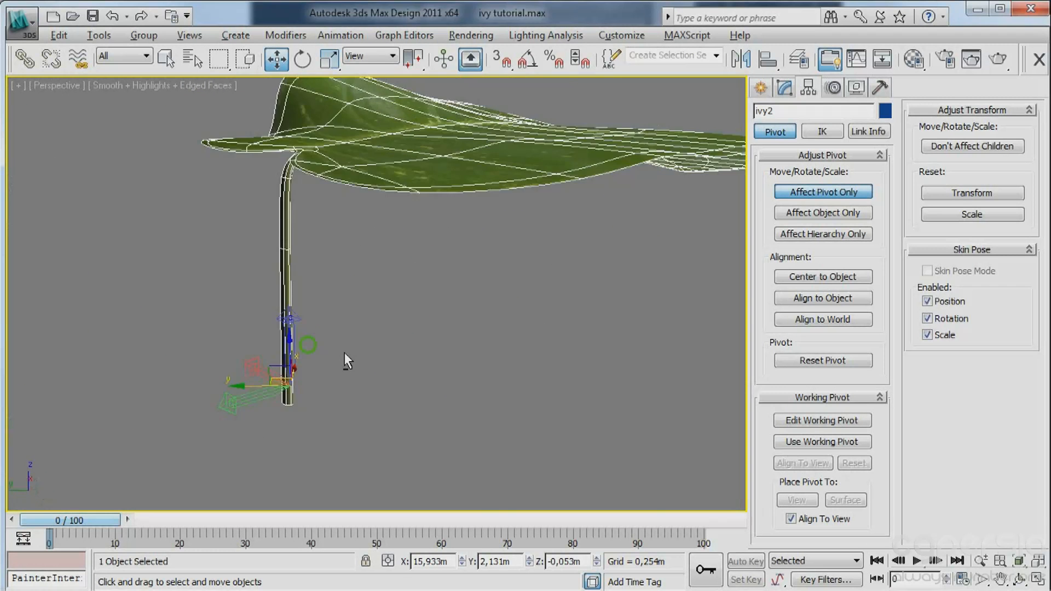
{"action": "mouse_move", "coordinate": [344, 354]}
{"action": "middle_mouse_down", "text": "alt"}
{"action": "mouse_move", "coordinate": [447, 438]}
{"action": "mouse_move", "coordinate": [341, 362]}
{"action": "middle_mouse_up", "text": "alt"}
{"action": "left_click_drag", "start_coordinate": [329, 371], "coordinate": [409, 346]}
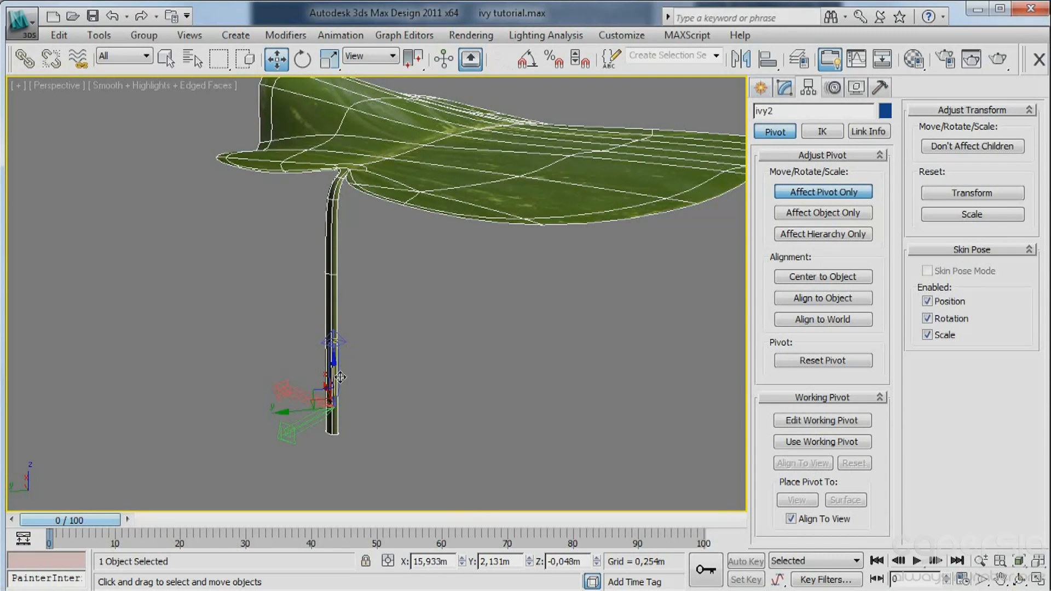
{"action": "left_click", "coordinate": [760, 88]}
Leave isolation of ivy2 to bring all the plants back into the Perspective view.
{"action": "scroll", "coordinate": [444, 292], "scroll_direction": "down", "scroll_amount": 5}
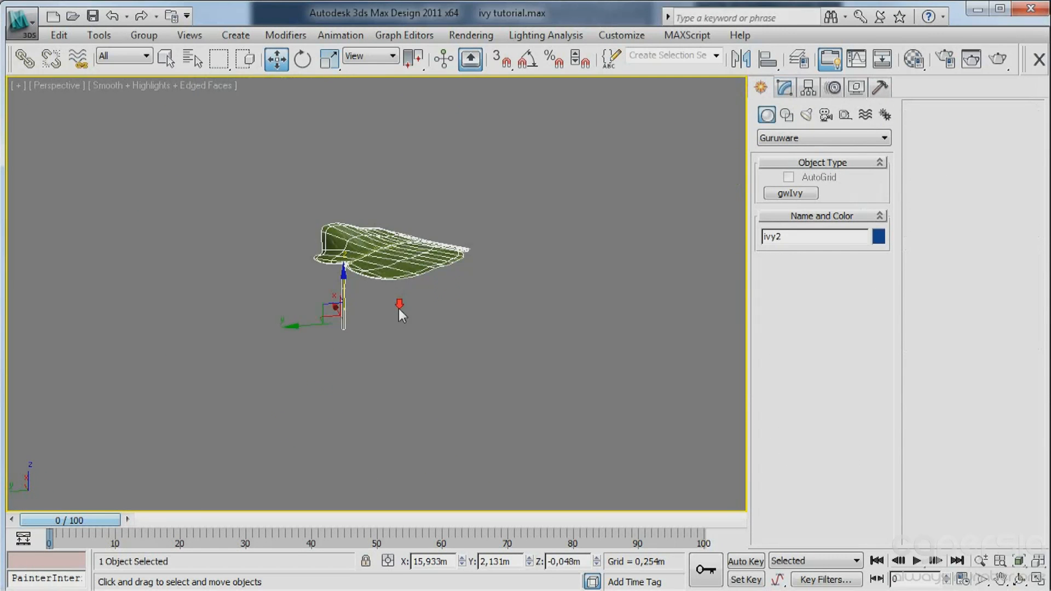
{"action": "key", "text": "alt+q"}
{"action": "middle_click_drag", "start_coordinate": [227, 286], "coordinate": [352, 280]}
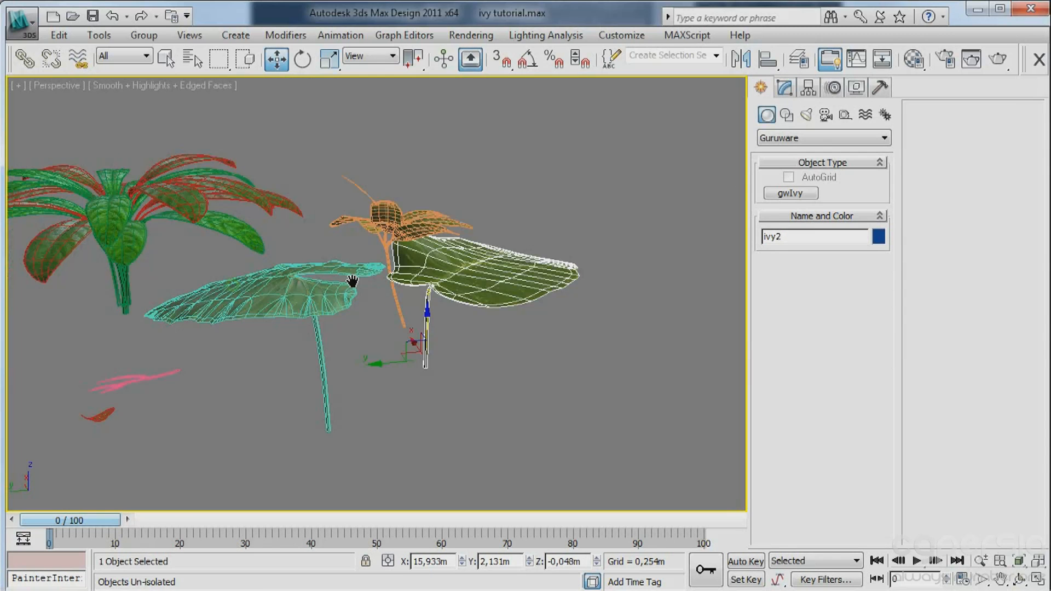
Isolate Plant_e1 and move only its pivot to the lower end of the stem in the Front view.
{"action": "left_click", "coordinate": [399, 307]}
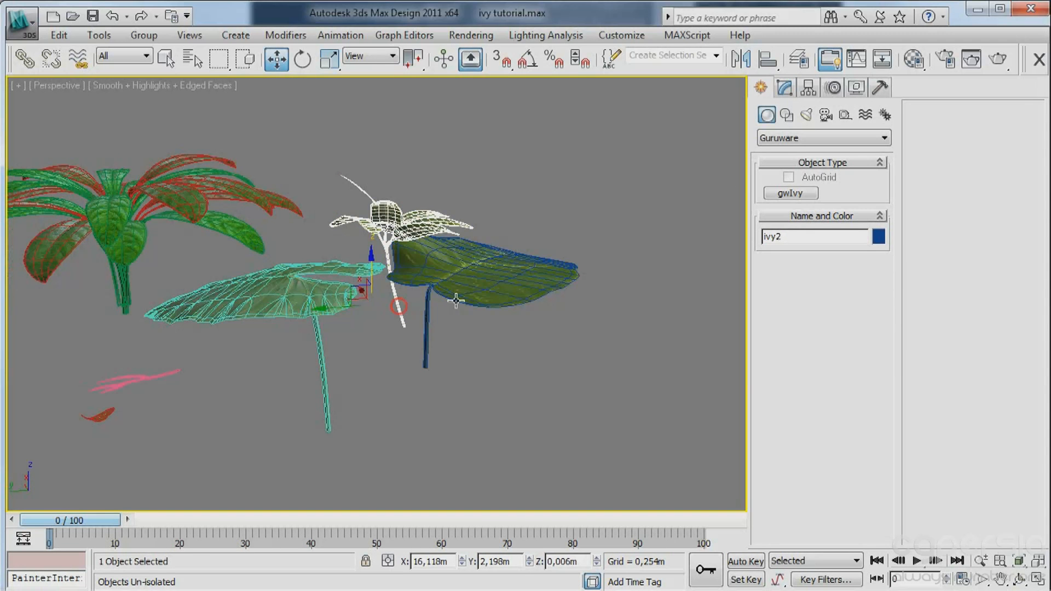
{"action": "left_click", "coordinate": [808, 88]}
{"action": "left_click", "coordinate": [845, 197]}
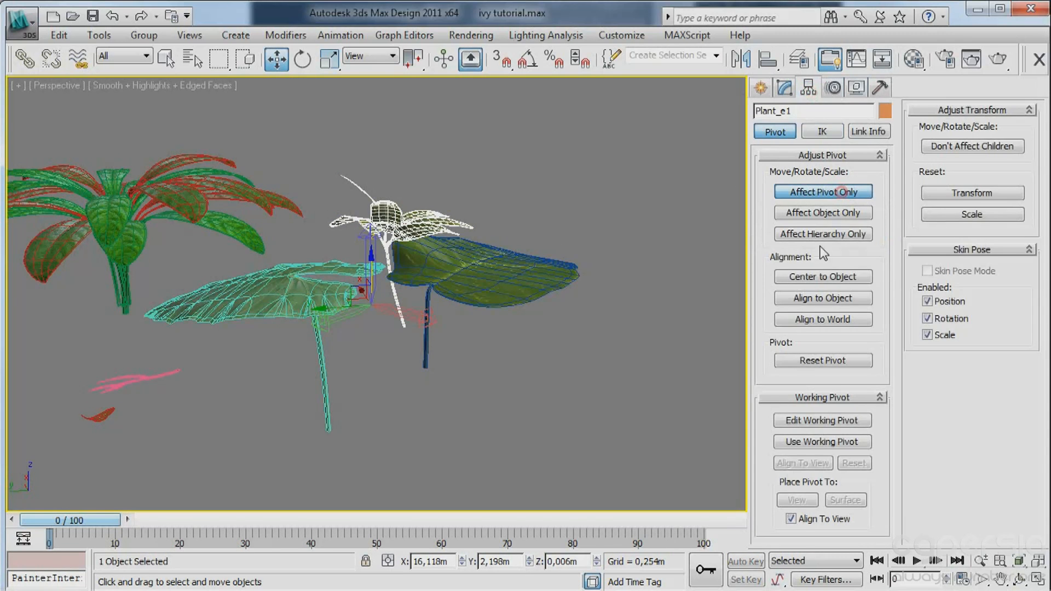
{"action": "key", "text": "alt+q"}
{"action": "scroll", "coordinate": [409, 288], "scroll_direction": "up", "scroll_amount": 6}
{"action": "key", "text": "f"}
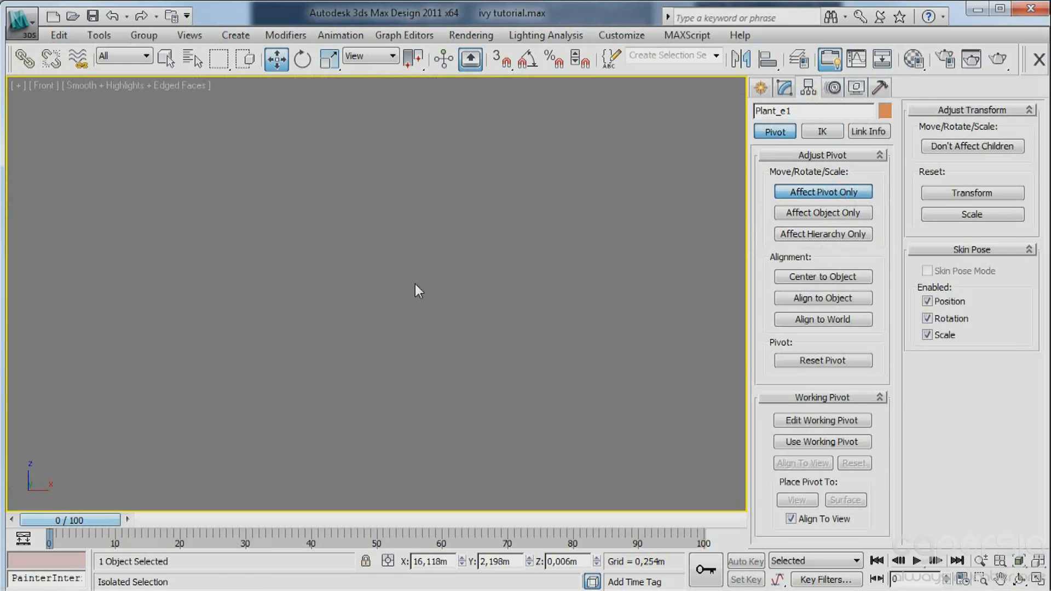
{"action": "key", "text": "z"}
{"action": "middle_click_drag", "start_coordinate": [431, 283], "coordinate": [398, 203]}
{"action": "scroll", "coordinate": [387, 322], "scroll_direction": "up", "scroll_amount": 3}
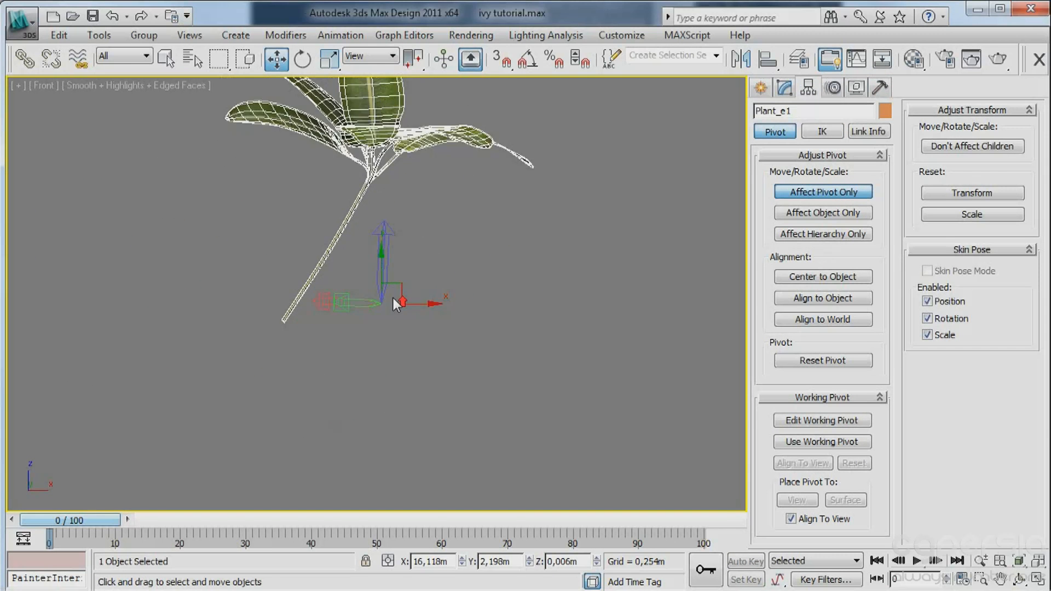
{"action": "left_click_drag", "start_coordinate": [392, 298], "coordinate": [270, 298]}
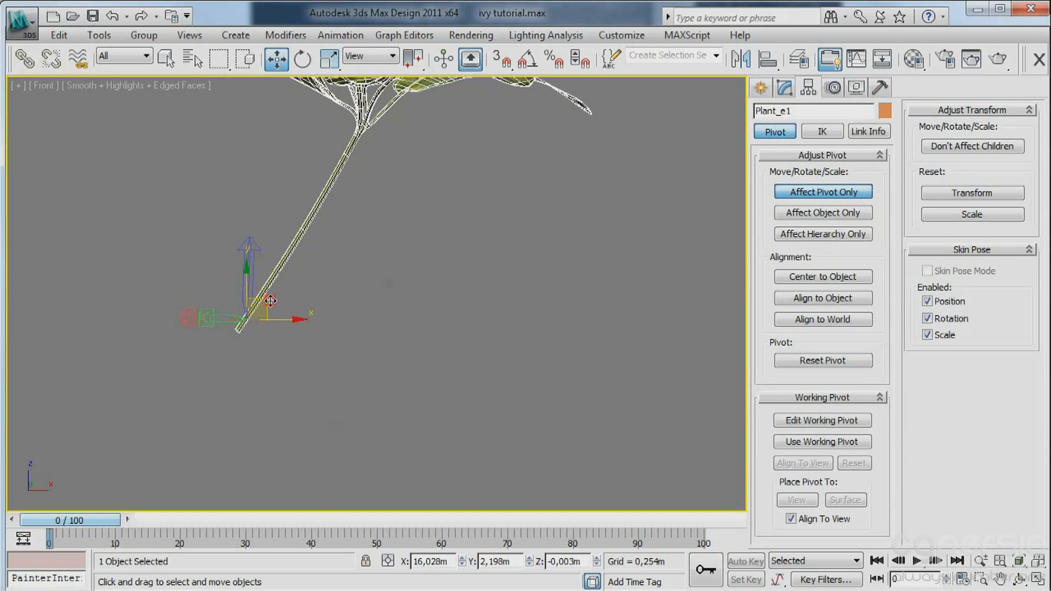
Align Plant_e1's pivot with the stem near its end in the Bottom view and finish the pivot editing.
{"action": "key", "text": "b"}
{"action": "key", "text": "z"}
{"action": "scroll", "coordinate": [301, 297], "scroll_direction": "up", "scroll_amount": 2}
{"action": "scroll", "coordinate": [300, 297], "scroll_direction": "up", "scroll_amount": 5}
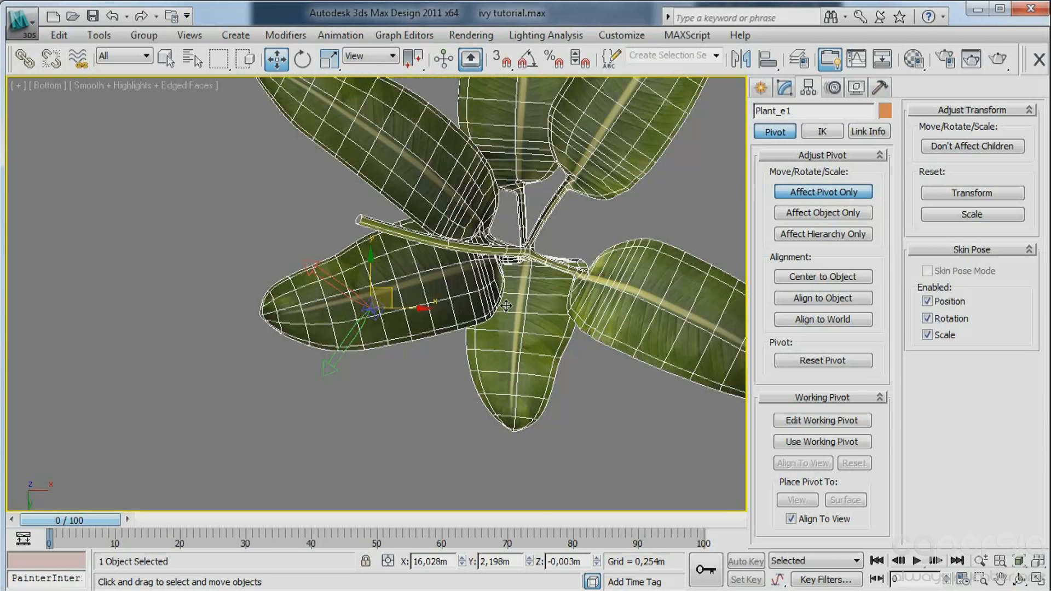
{"action": "left_click_drag", "start_coordinate": [390, 288], "coordinate": [401, 212]}
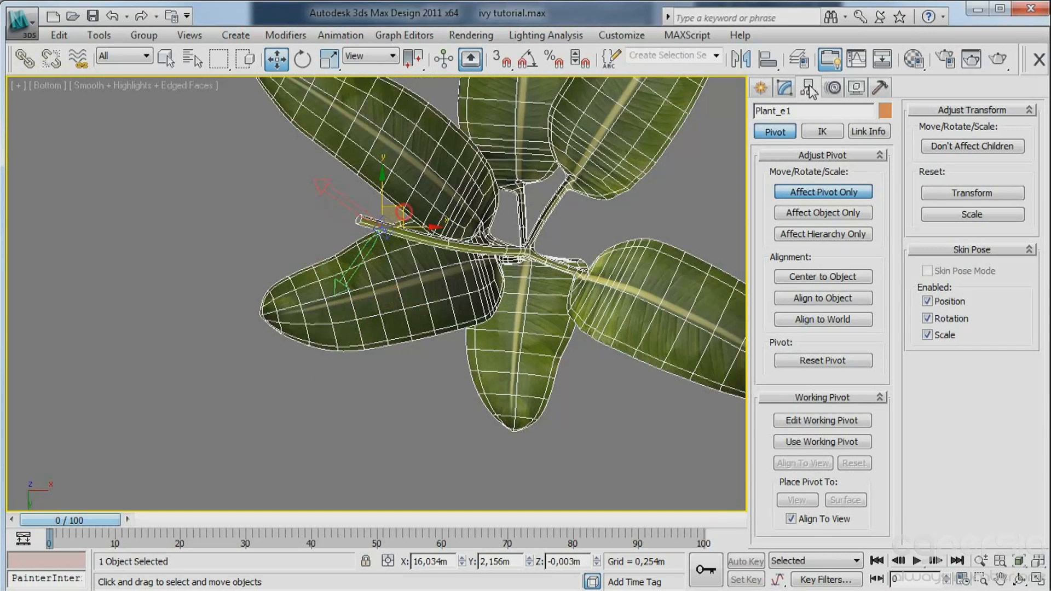
{"action": "left_click", "coordinate": [761, 87]}
Exit isolation of Plant_e1 and return to the Perspective view with all plants shown.
{"action": "middle_click_drag", "start_coordinate": [595, 124], "coordinate": [527, 170]}
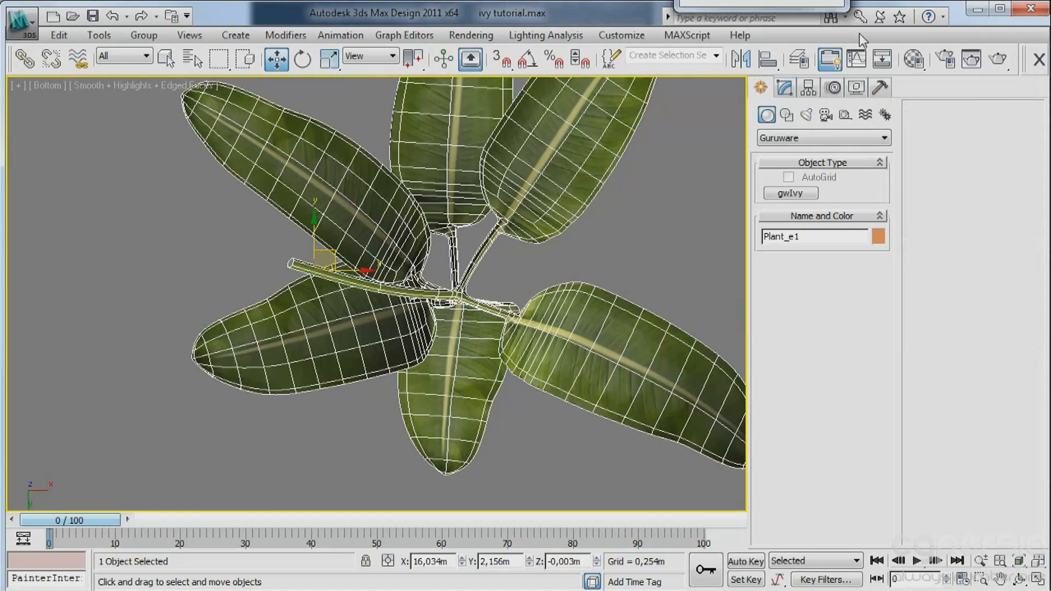
{"action": "left_click", "coordinate": [985, 88]}
{"action": "key", "text": "p"}
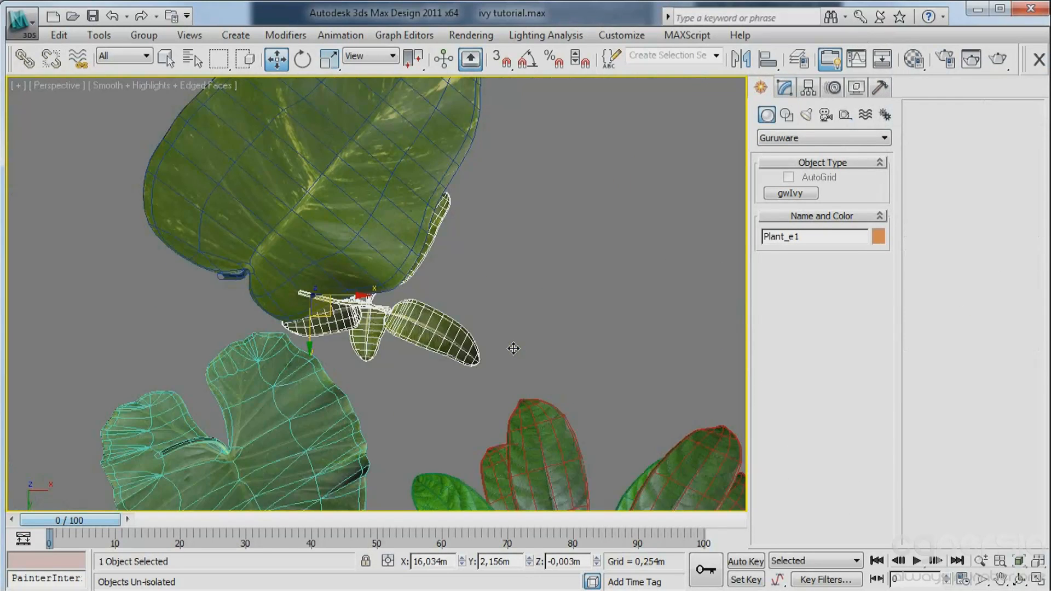
{"action": "middle_click_drag", "start_coordinate": [518, 322], "coordinate": [616, 394], "text": "alt"}
Isolate the plante2 group and move only its pivot down to the base of the stems in the Front view.
{"action": "middle_click_drag", "start_coordinate": [417, 329], "coordinate": [393, 282], "text": "alt"}
{"action": "scroll", "coordinate": [363, 299], "scroll_direction": "down", "scroll_amount": 3}
{"action": "left_click", "coordinate": [363, 264]}
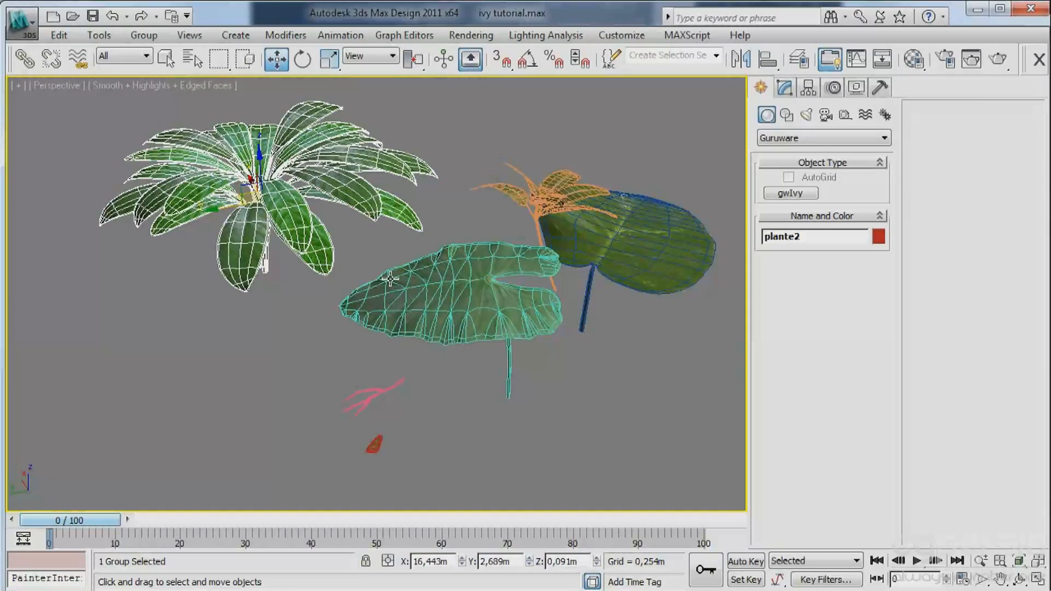
{"action": "key", "text": "alt+q"}
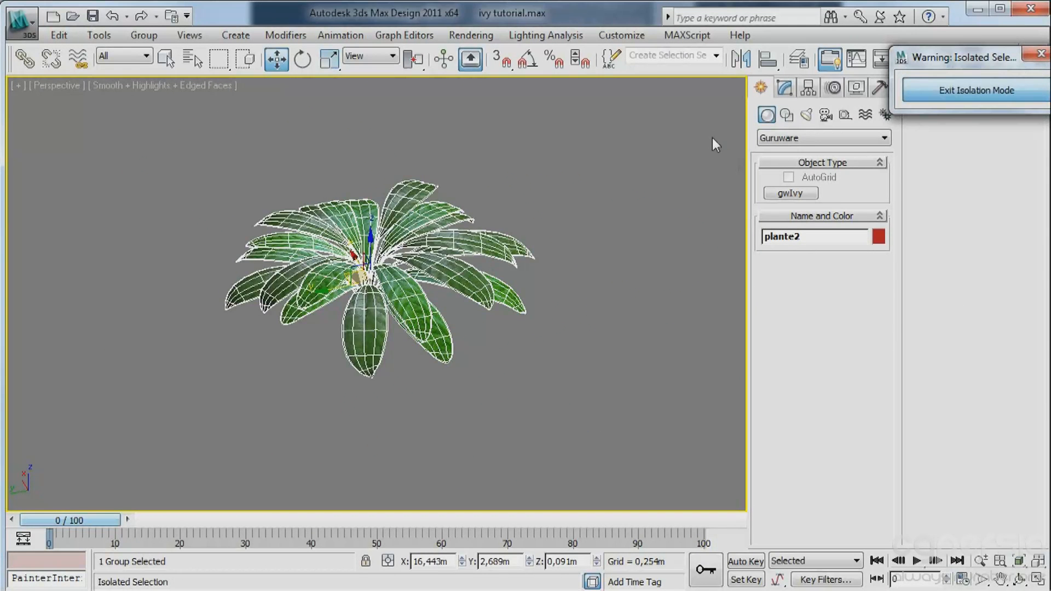
{"action": "key", "text": "f"}
{"action": "left_click", "coordinate": [808, 87]}
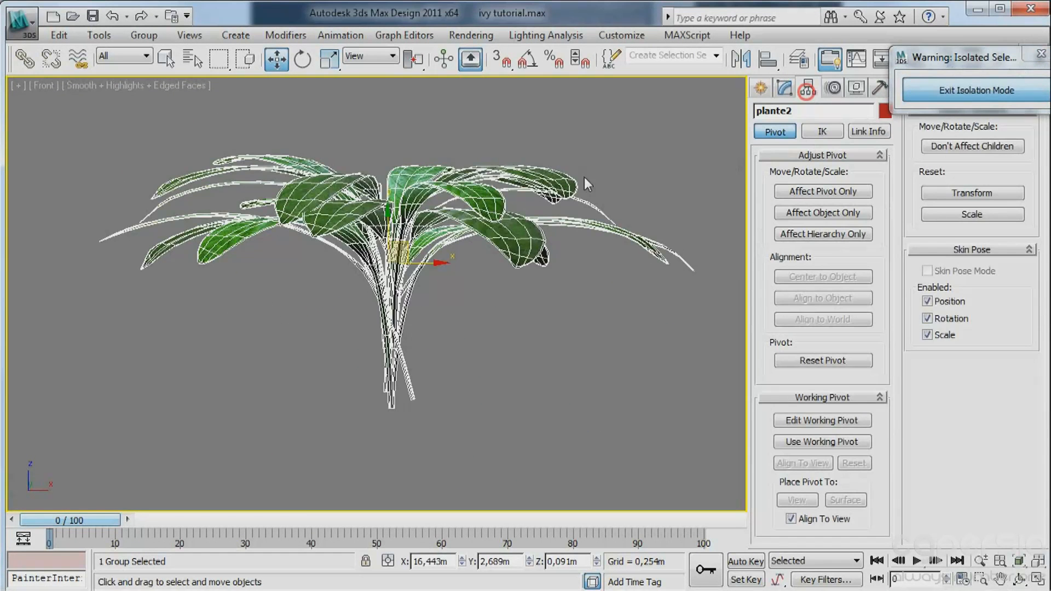
{"action": "middle_click_drag", "start_coordinate": [403, 234], "coordinate": [336, 197]}
{"action": "scroll", "coordinate": [336, 197], "scroll_direction": "up", "scroll_amount": 2}
{"action": "left_click_drag", "start_coordinate": [330, 215], "coordinate": [334, 362]}
{"action": "left_click", "coordinate": [823, 191]}
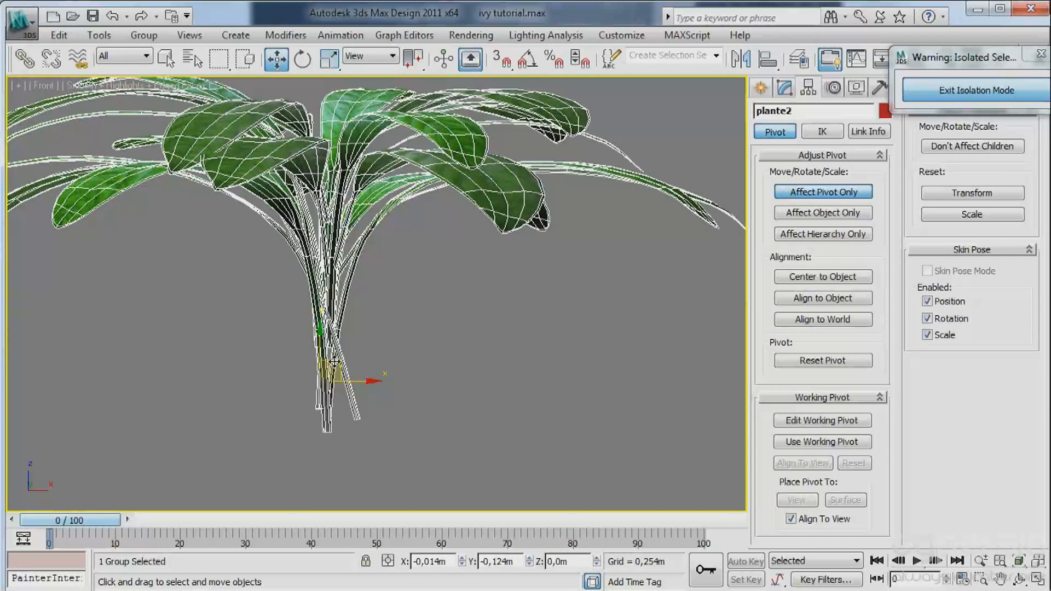
{"action": "left_click", "coordinate": [760, 88]}
Check plante2's pivot from the Top view and exit isolation in the Perspective view.
{"action": "key", "text": "p"}
{"action": "scroll", "coordinate": [365, 285], "scroll_direction": "down", "scroll_amount": 4}
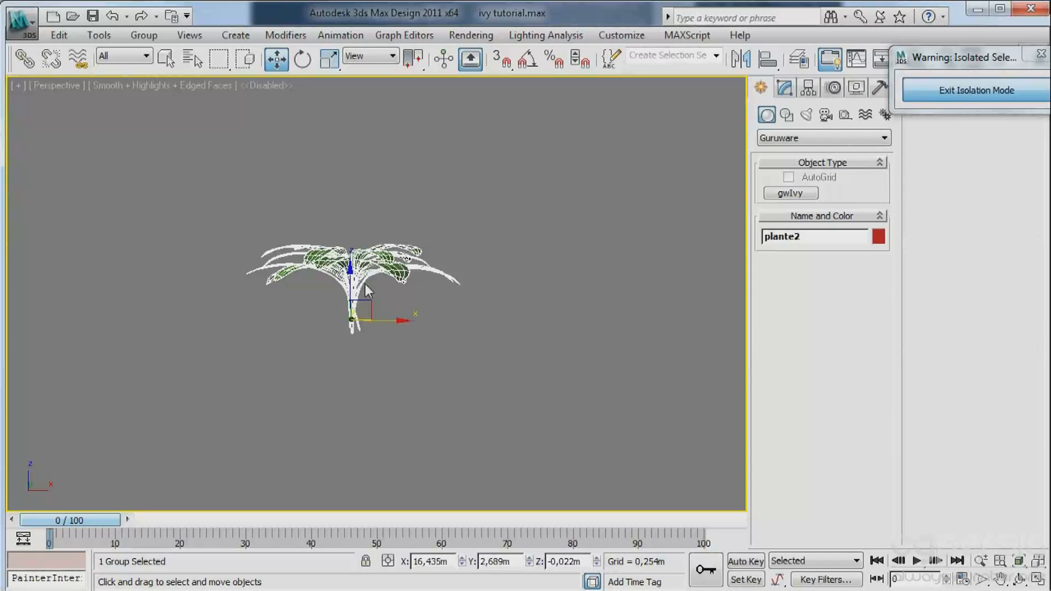
{"action": "key", "text": "t"}
{"action": "middle_click_drag", "start_coordinate": [404, 309], "coordinate": [382, 304]}
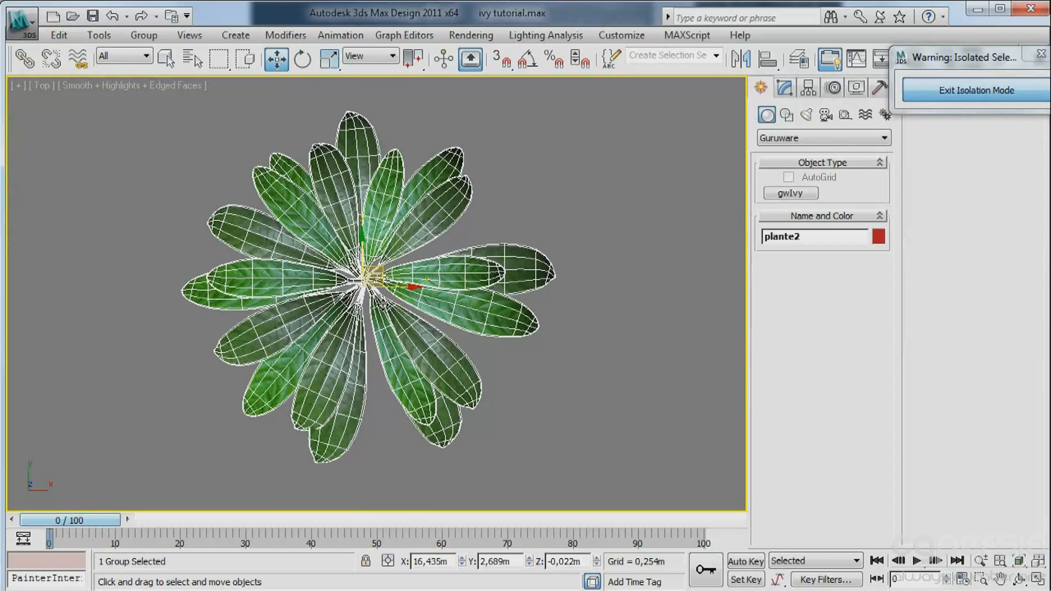
{"action": "key", "text": "p"}
{"action": "scroll", "coordinate": [427, 278], "scroll_direction": "down", "scroll_amount": 2}
{"action": "scroll", "coordinate": [427, 277], "scroll_direction": "down", "scroll_amount": 2}
{"action": "middle_click_drag", "start_coordinate": [426, 277], "coordinate": [426, 258], "text": "alt"}
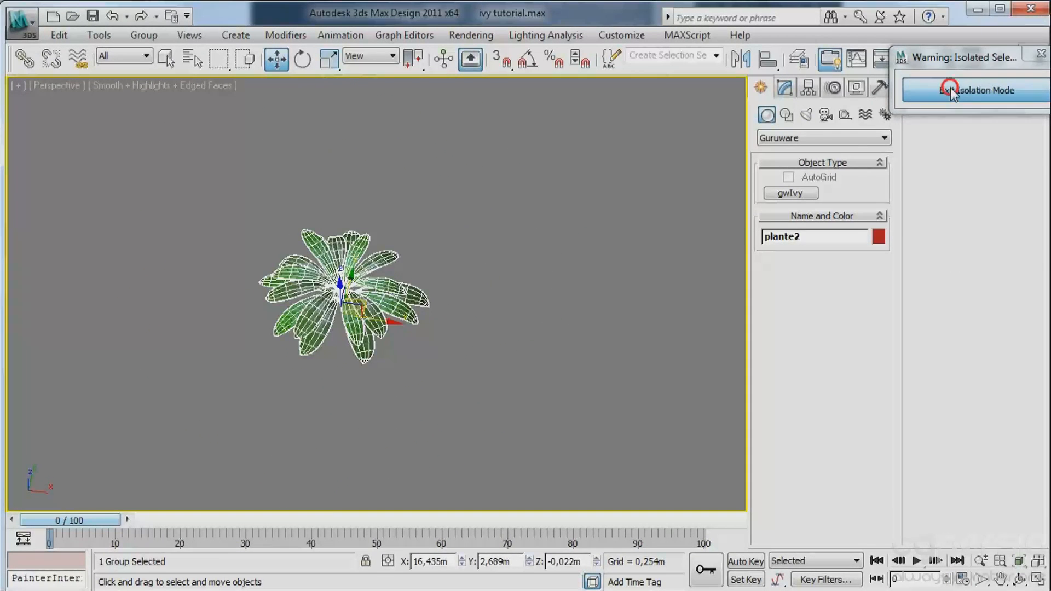
{"action": "left_click", "coordinate": [925, 90]}
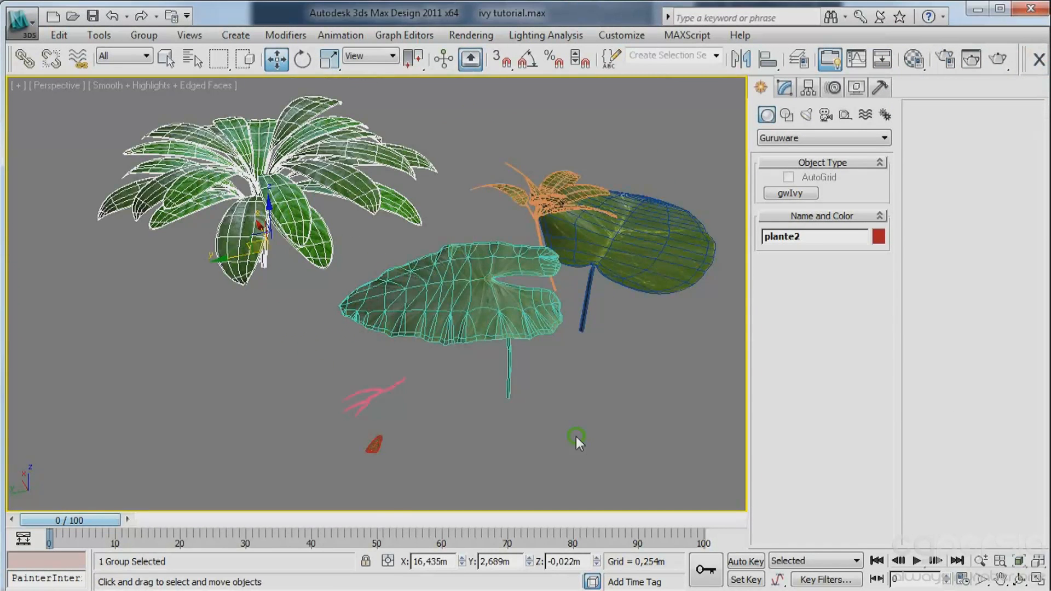
Select the small branch and the leaf in turn and examine them and their pivots up close.
{"action": "middle_click_drag", "start_coordinate": [370, 391], "coordinate": [305, 312]}
{"action": "left_click", "coordinate": [307, 307]}
{"action": "key", "text": "z"}
{"action": "middle_click_drag", "start_coordinate": [454, 383], "coordinate": [208, 342], "text": "alt"}
{"action": "left_click", "coordinate": [120, 341]}
{"action": "scroll", "coordinate": [237, 337], "scroll_direction": "down", "scroll_amount": 5}
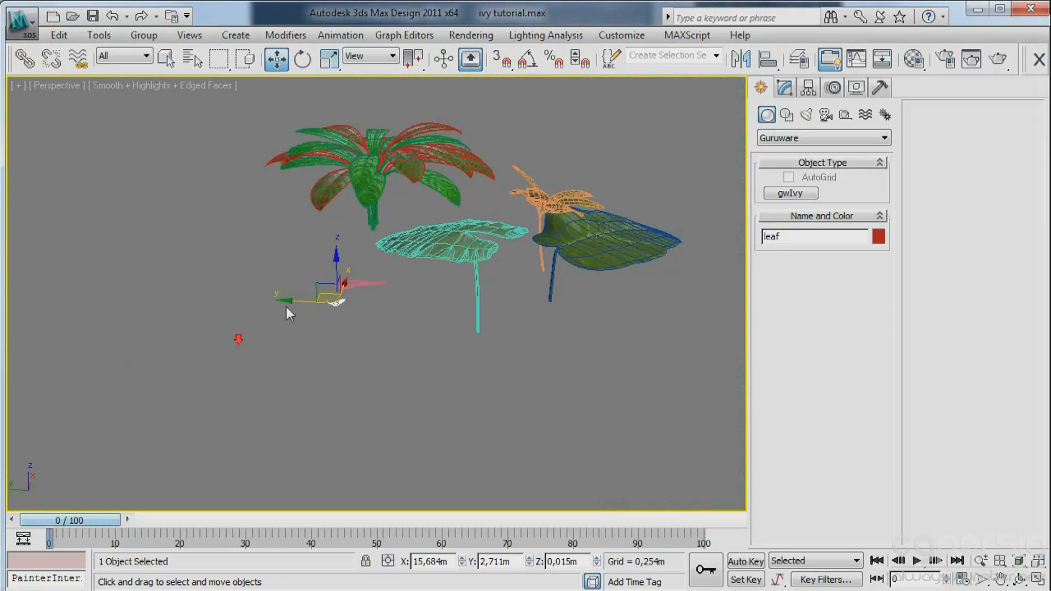
{"action": "middle_click_drag", "start_coordinate": [287, 307], "coordinate": [425, 337], "text": "alt"}
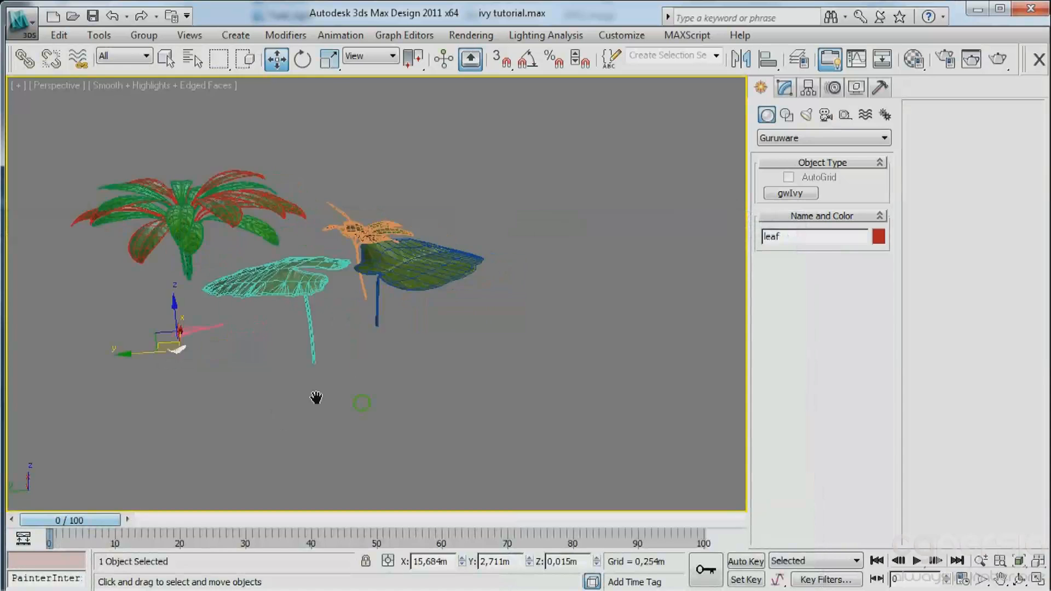
Switch to the Top view and bring all the plant models into view with free space around them.
{"action": "key", "text": "t"}
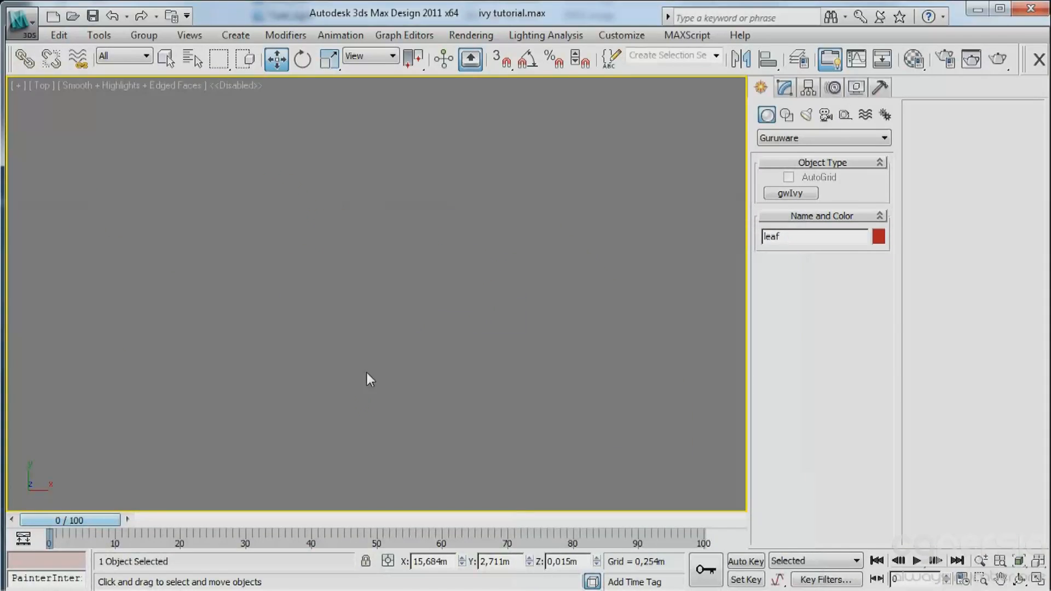
{"action": "middle_click_drag", "start_coordinate": [366, 373], "coordinate": [325, 289]}
{"action": "scroll", "coordinate": [404, 298], "scroll_direction": "down", "scroll_amount": 3}
{"action": "middle_click_drag", "start_coordinate": [526, 243], "coordinate": [280, 291]}
{"action": "scroll", "coordinate": [342, 261], "scroll_direction": "down", "scroll_amount": 6}
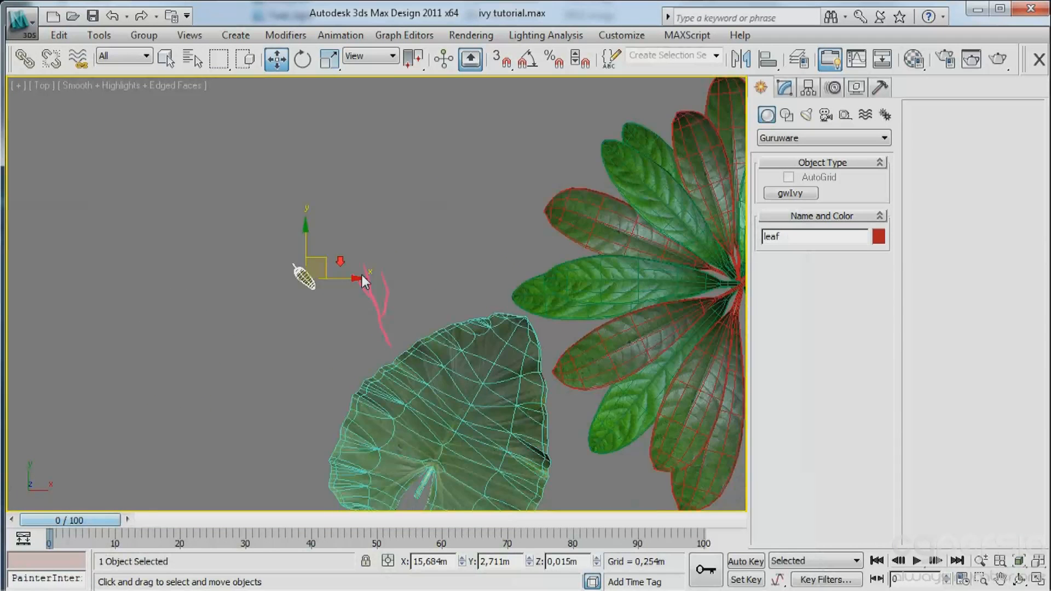
{"action": "scroll", "coordinate": [537, 302], "scroll_direction": "down", "scroll_amount": 4}
{"action": "middle_click_drag", "start_coordinate": [537, 302], "coordinate": [271, 299]}
{"action": "middle_click_drag", "start_coordinate": [362, 312], "coordinate": [329, 268]}
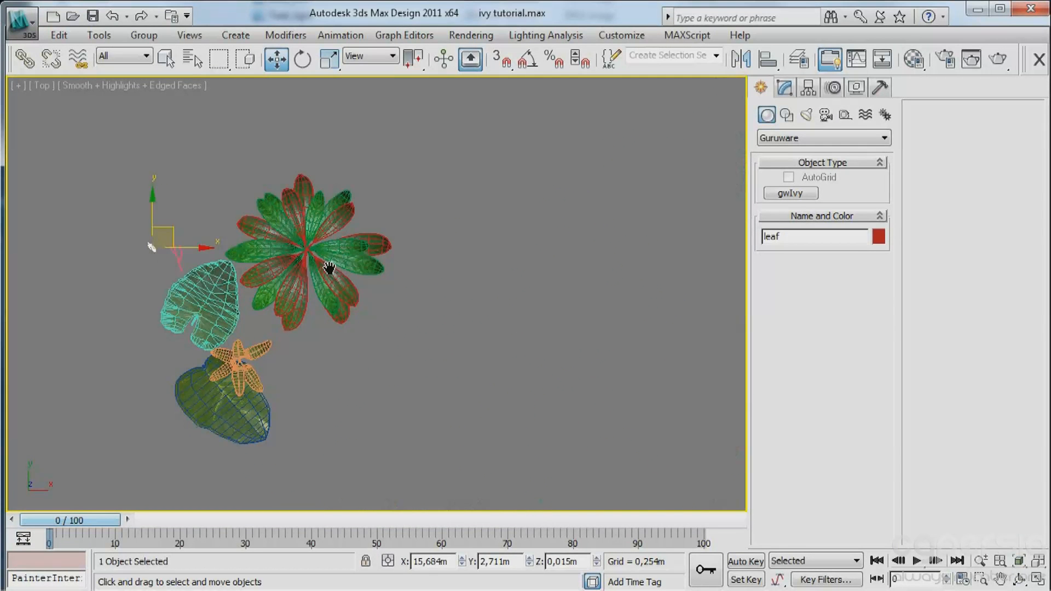
{"action": "middle_click_drag", "start_coordinate": [338, 205], "coordinate": [340, 238]}
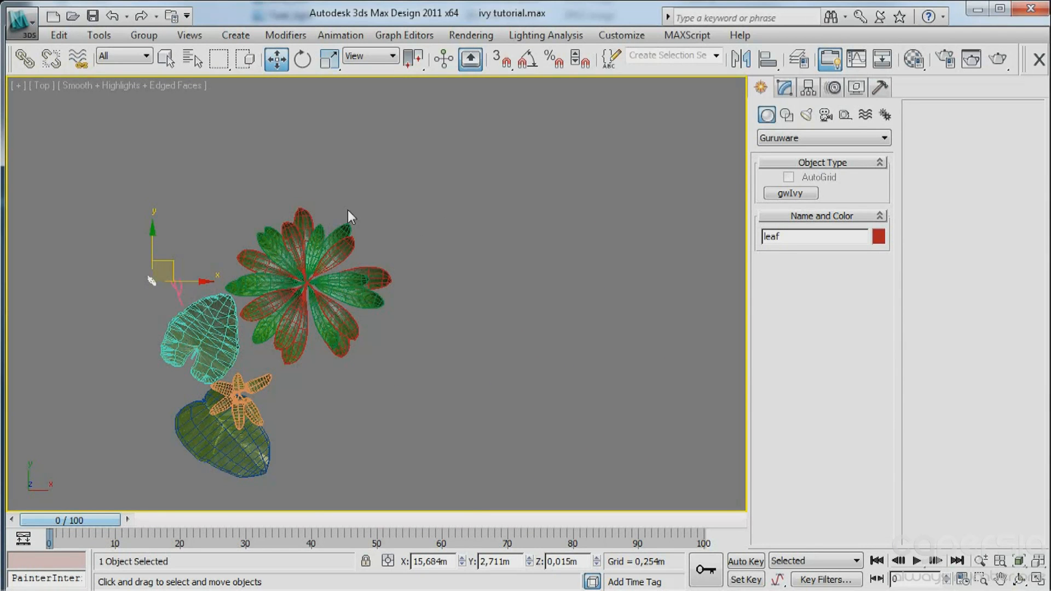
Run the advpainter_1.6.0.mzp script to install Advanced Painter.
{"action": "left_click", "coordinate": [613, 38]}
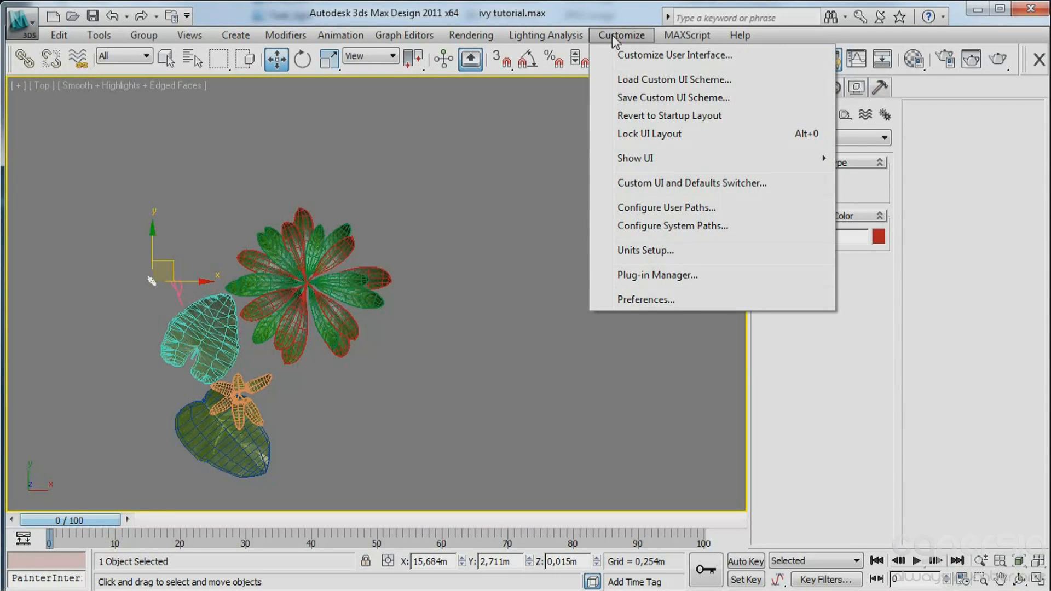
{"action": "left_click", "coordinate": [705, 90]}
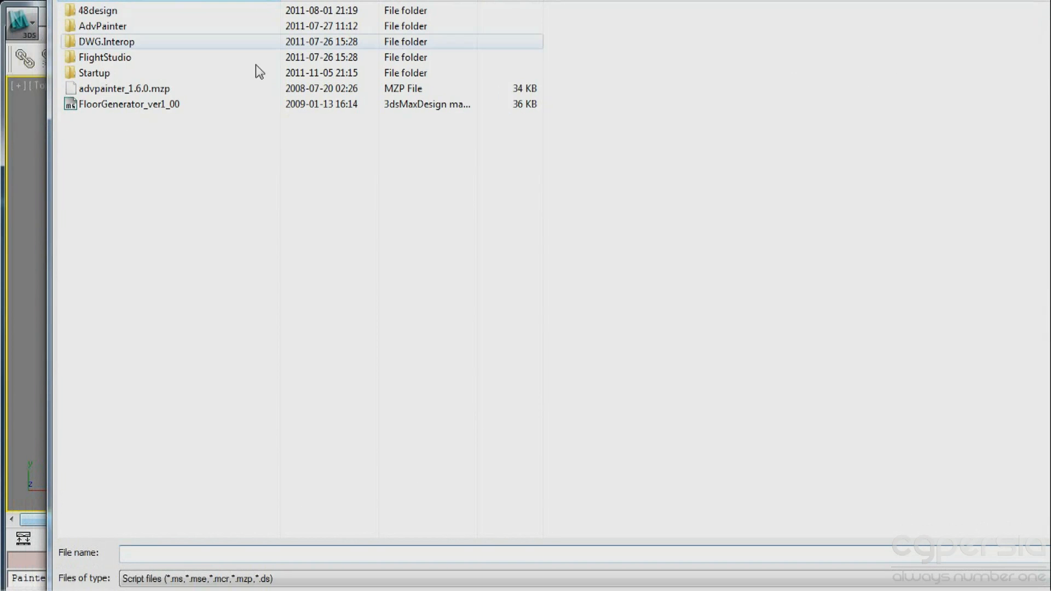
{"action": "left_click", "coordinate": [102, 90]}
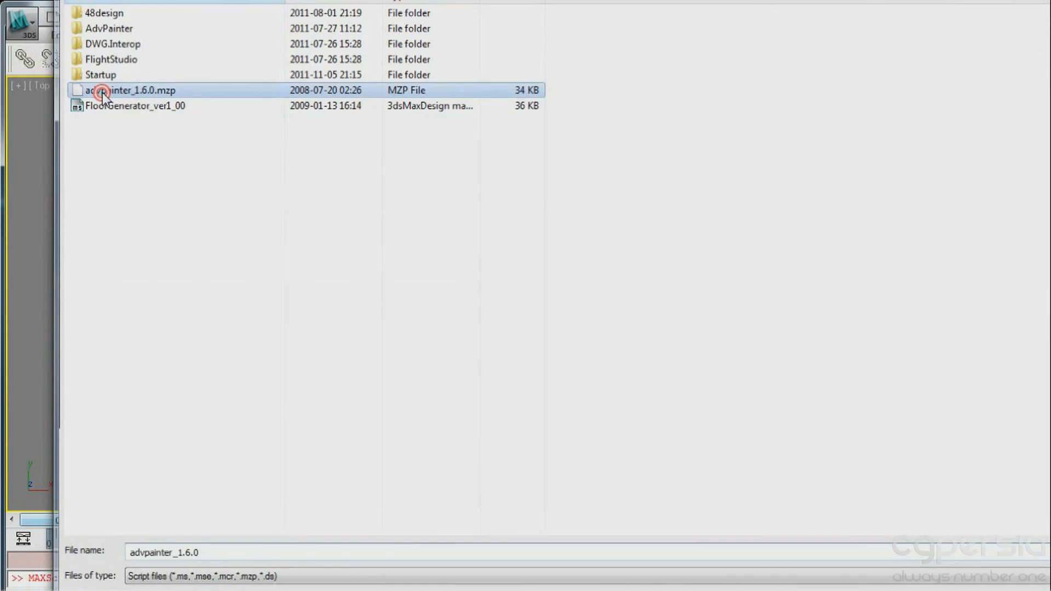
{"action": "double_click", "coordinate": [103, 91]}
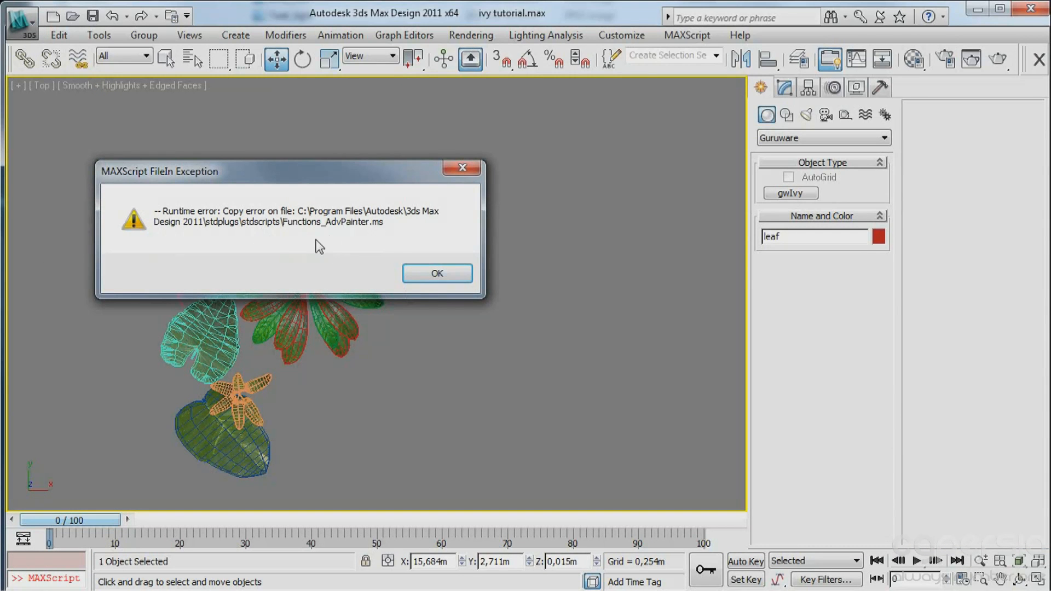
{"action": "left_click", "coordinate": [426, 275]}
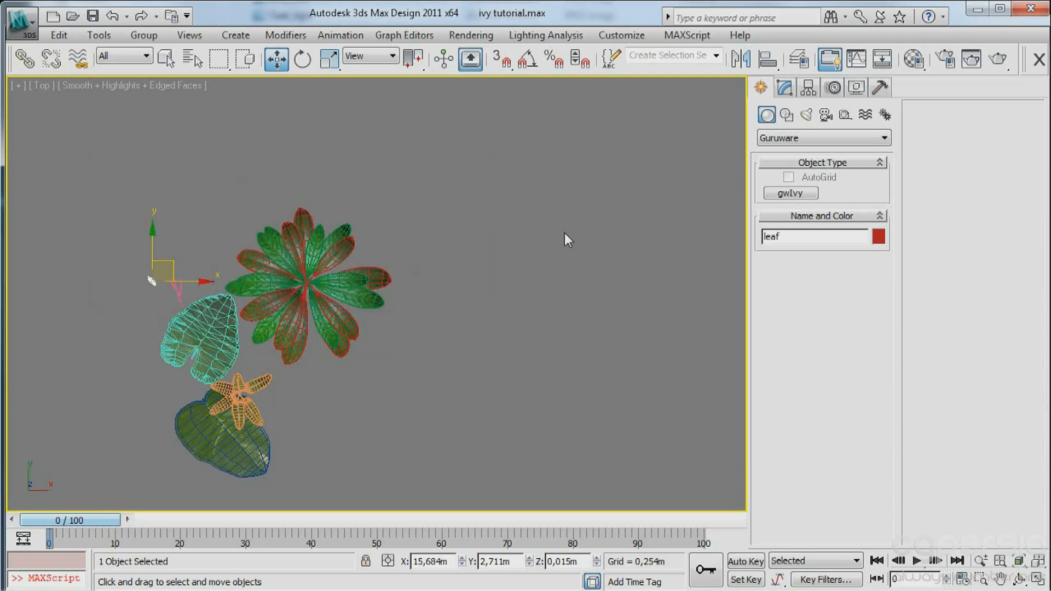
{"action": "middle_click_drag", "start_coordinate": [495, 225], "coordinate": [451, 222]}
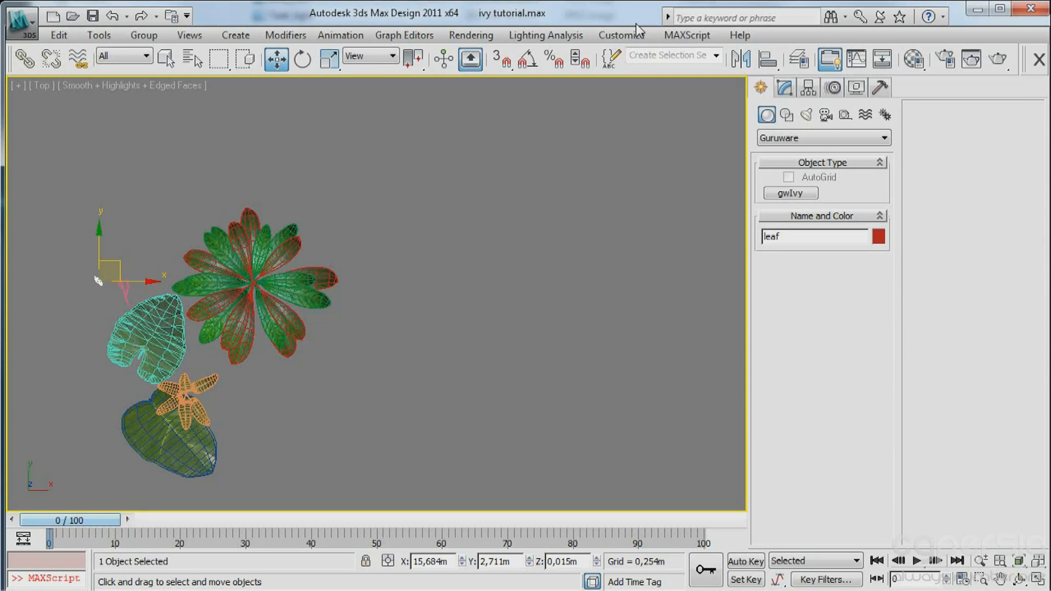
Look up the keyboard shortcut of the Open Advanced Painter action in the user interface customization, and close the dialog.
{"action": "left_click", "coordinate": [597, 36]}
{"action": "left_click", "coordinate": [656, 54]}
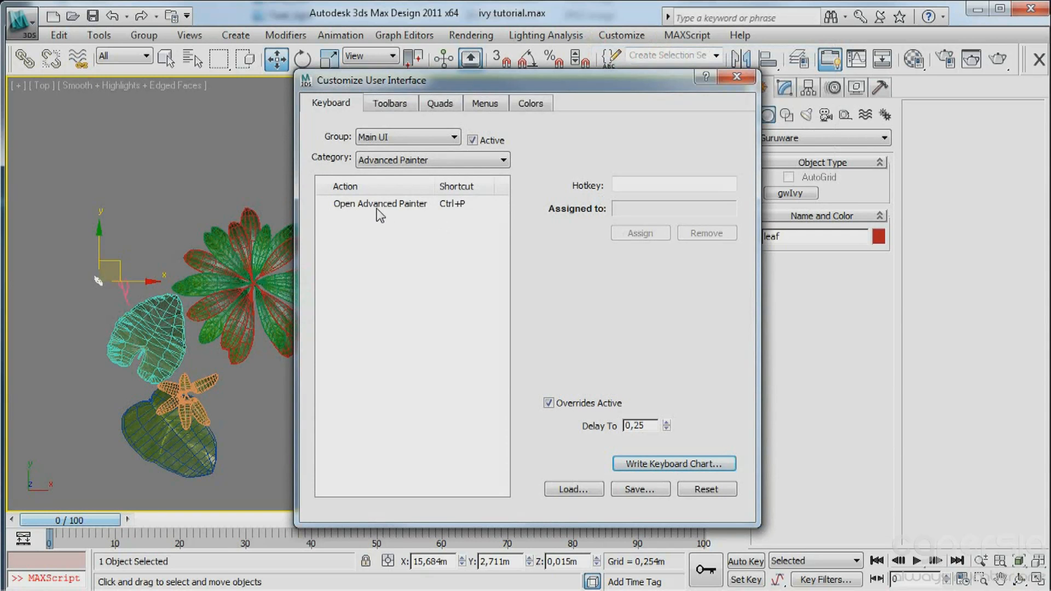
{"action": "left_click", "coordinate": [377, 208]}
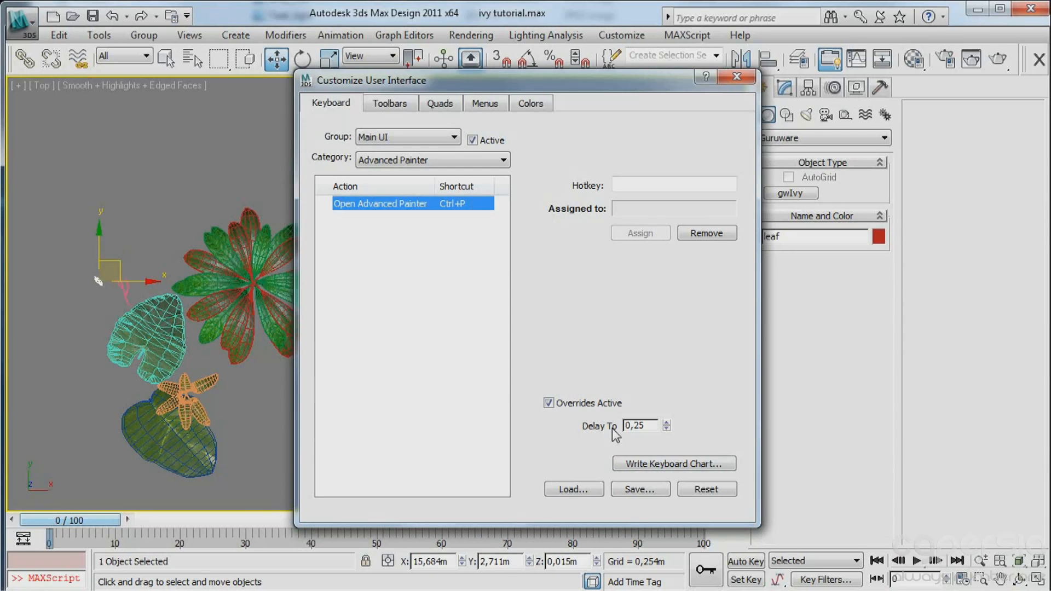
{"action": "left_click", "coordinate": [737, 77]}
{"action": "middle_click_drag", "start_coordinate": [311, 337], "coordinate": [376, 334]}
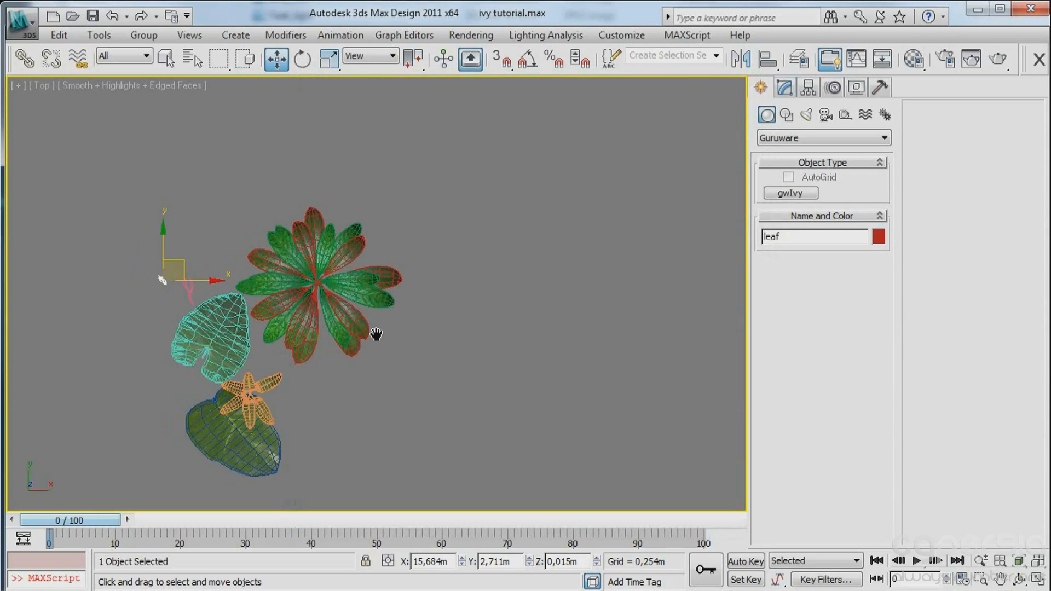
Open Advanced Painter, move its window aside to view its grass parameters, and close it.
{"action": "key", "text": "ctrl+p"}
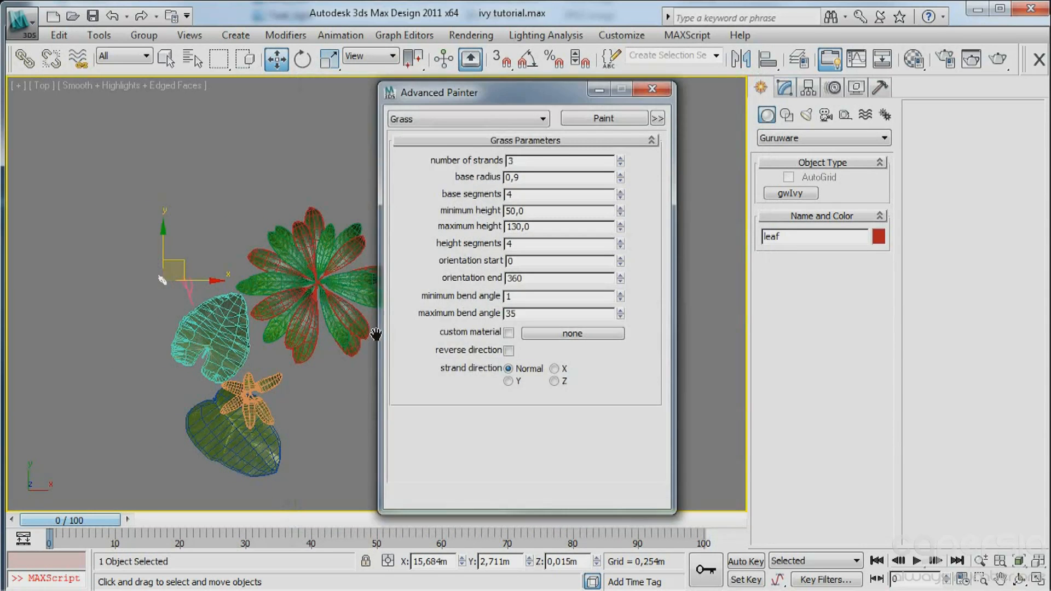
{"action": "left_click_drag", "start_coordinate": [508, 98], "coordinate": [156, 91]}
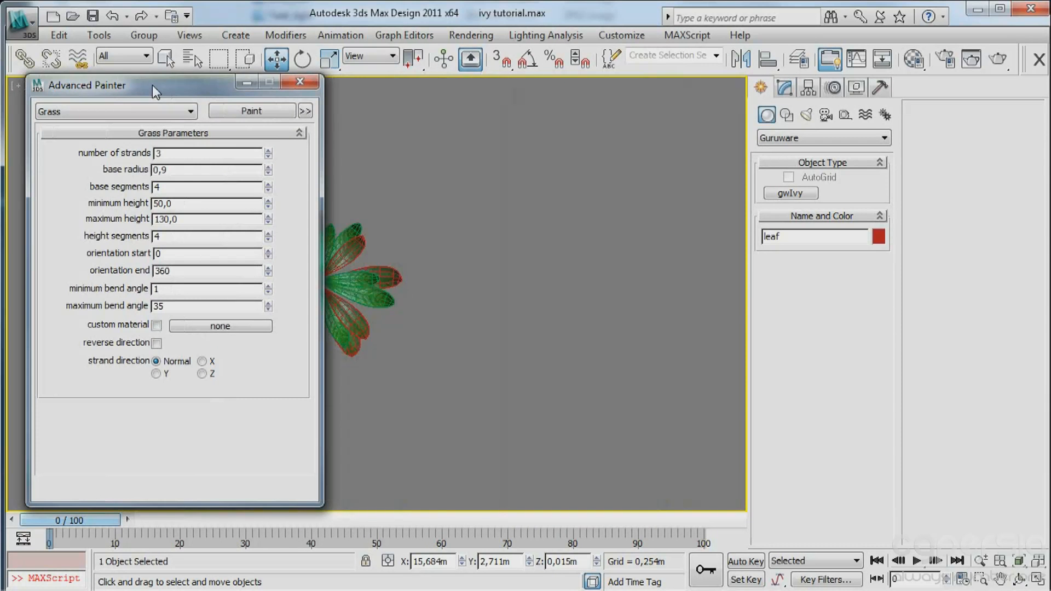
{"action": "middle_click_drag", "start_coordinate": [476, 244], "coordinate": [722, 230]}
{"action": "mouse_move", "coordinate": [494, 351]}
{"action": "middle_mouse_down", "text": "alt"}
{"action": "mouse_move", "coordinate": [467, 286]}
{"action": "mouse_move", "coordinate": [418, 254]}
{"action": "mouse_move", "coordinate": [492, 258]}
{"action": "mouse_move", "coordinate": [488, 234]}
{"action": "mouse_move", "coordinate": [242, 202]}
{"action": "middle_mouse_up", "text": "alt"}
{"action": "left_click", "coordinate": [300, 82]}
Draw a ground plane about 2.2 m long and 2.5 m wide beside the plants in an angled orthographic view.
{"action": "left_click", "coordinate": [511, 203]}
{"action": "middle_click_drag", "start_coordinate": [511, 203], "coordinate": [501, 148]}
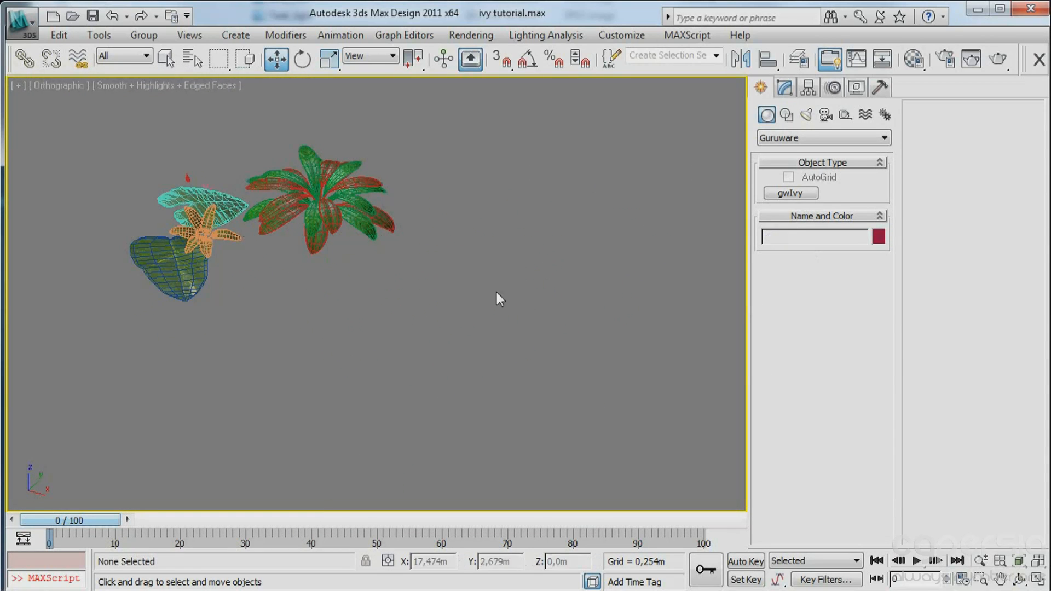
{"action": "middle_click_drag", "start_coordinate": [423, 294], "coordinate": [431, 269]}
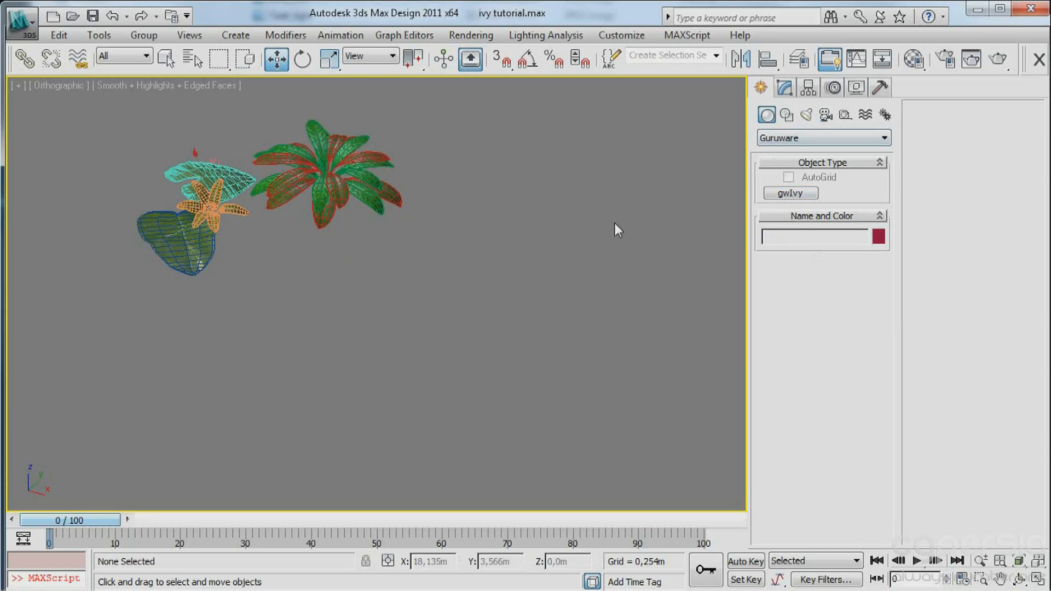
{"action": "middle_click_drag", "start_coordinate": [604, 253], "coordinate": [570, 256]}
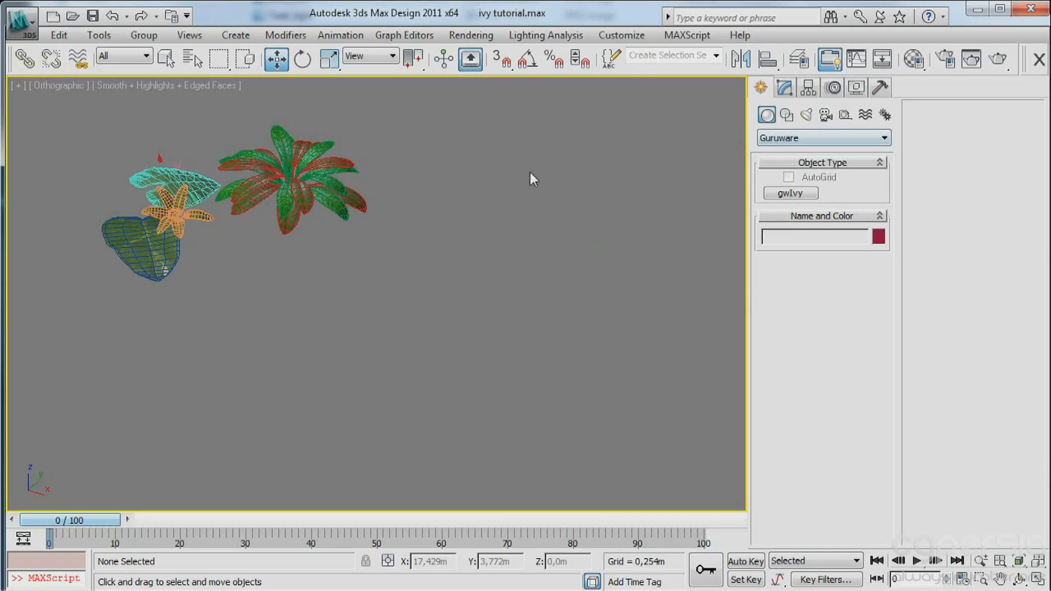
{"action": "middle_click_drag", "start_coordinate": [300, 258], "coordinate": [345, 290]}
{"action": "middle_click_drag", "start_coordinate": [295, 264], "coordinate": [298, 262]}
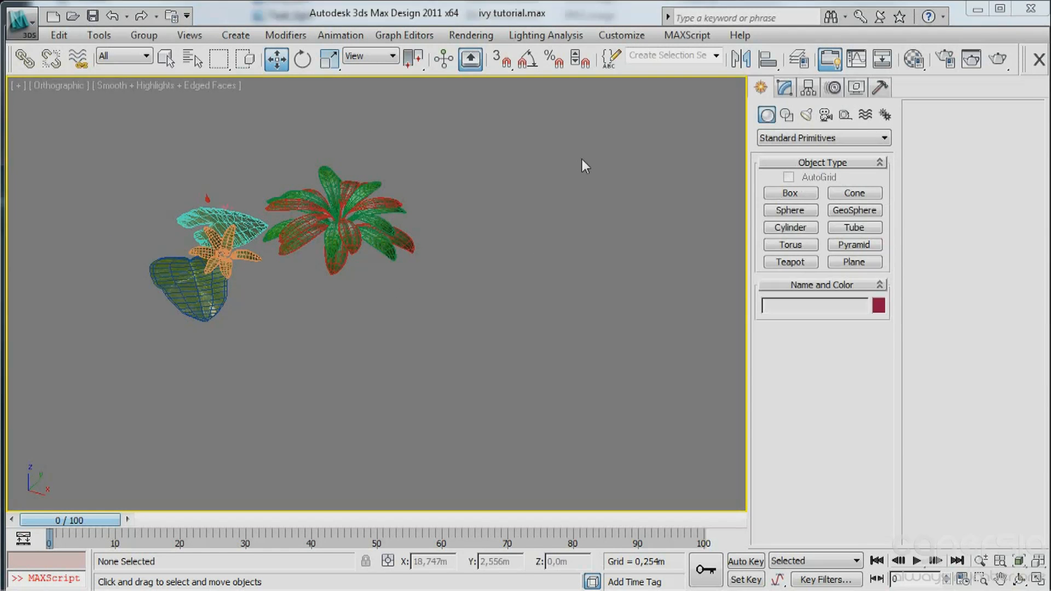
{"action": "left_click", "coordinate": [855, 262]}
{"action": "middle_click_drag", "start_coordinate": [440, 289], "coordinate": [264, 259]}
{"action": "left_click_drag", "start_coordinate": [256, 177], "coordinate": [351, 506]}
{"action": "key", "text": "w"}
{"action": "middle_click_drag", "start_coordinate": [457, 365], "coordinate": [547, 298]}
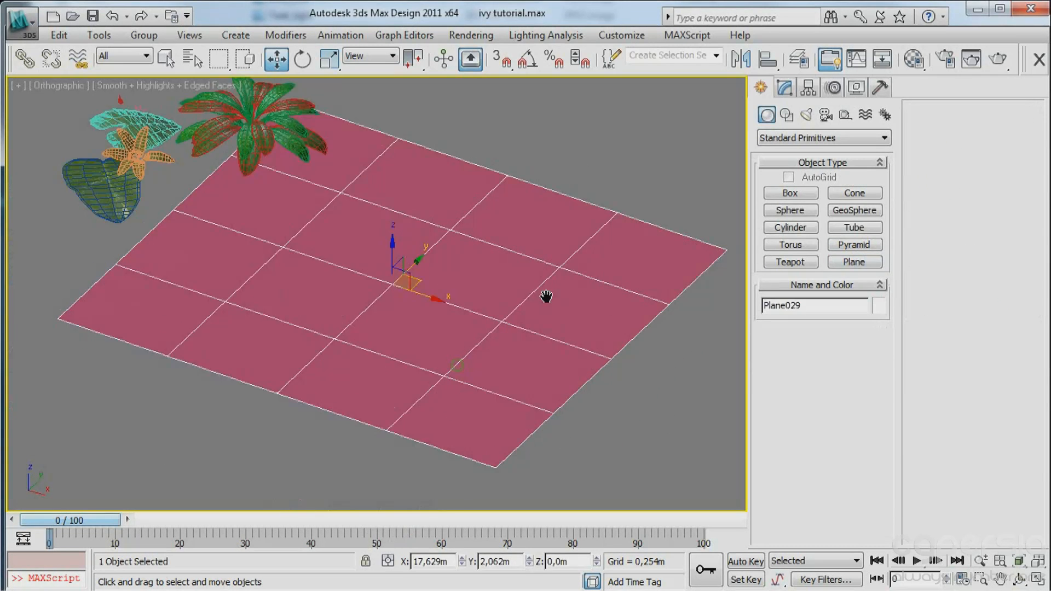
Set the ground plane's length and width to 5 m each.
{"action": "left_click", "coordinate": [784, 88]}
{"action": "double_click", "coordinate": [860, 319]}
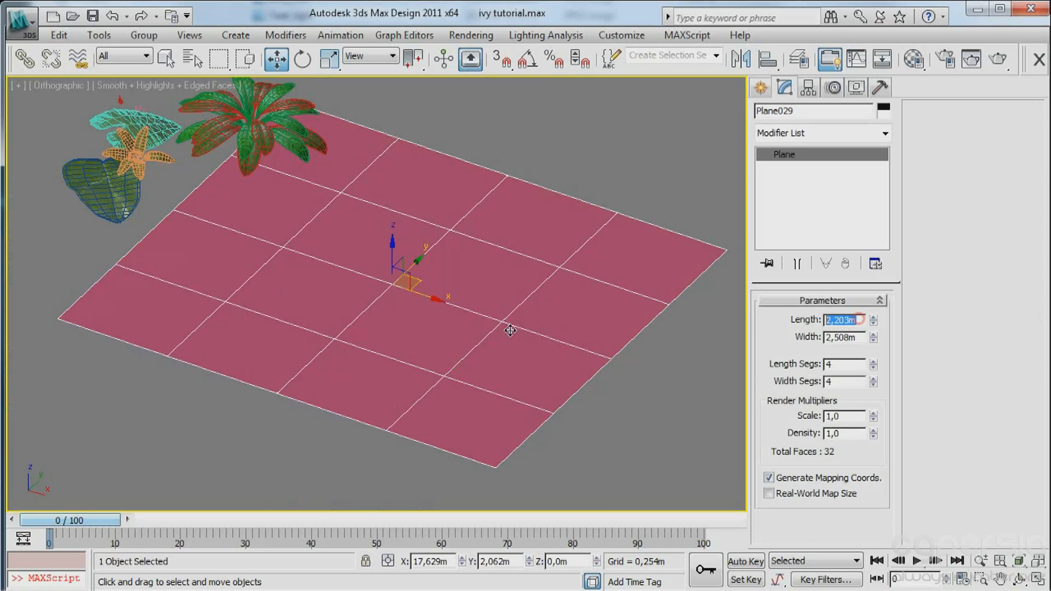
{"action": "type", "text": "5"}
{"action": "key", "text": "Tab"}
{"action": "type", "text": "5"}
{"action": "key", "text": "Tab"}
Switch to the Perspective view and examine the enlarged plane together with the plants.
{"action": "key", "text": "p"}
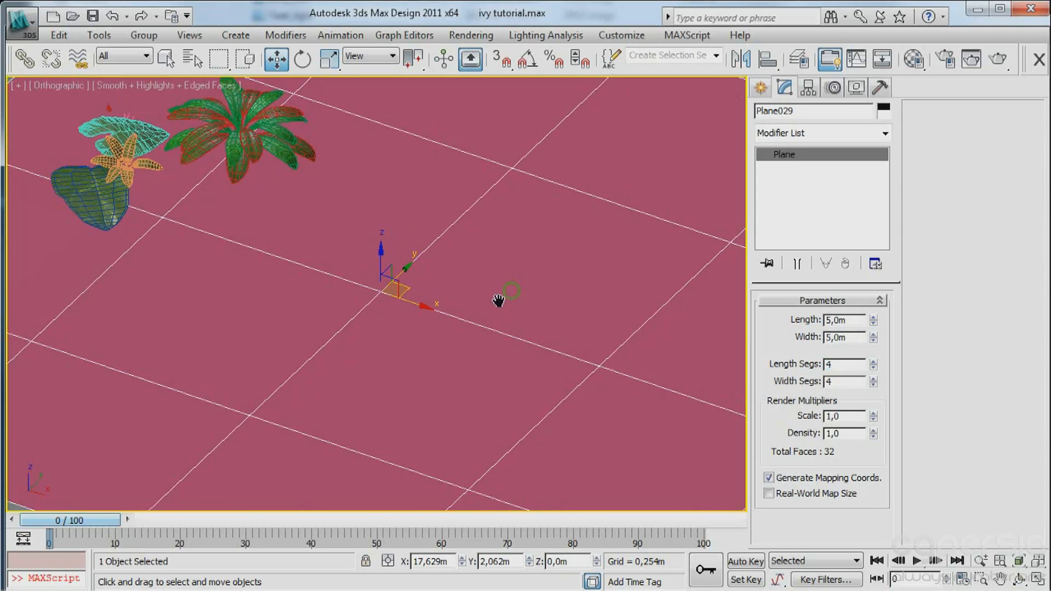
{"action": "scroll", "coordinate": [498, 300], "scroll_direction": "up", "scroll_amount": 5}
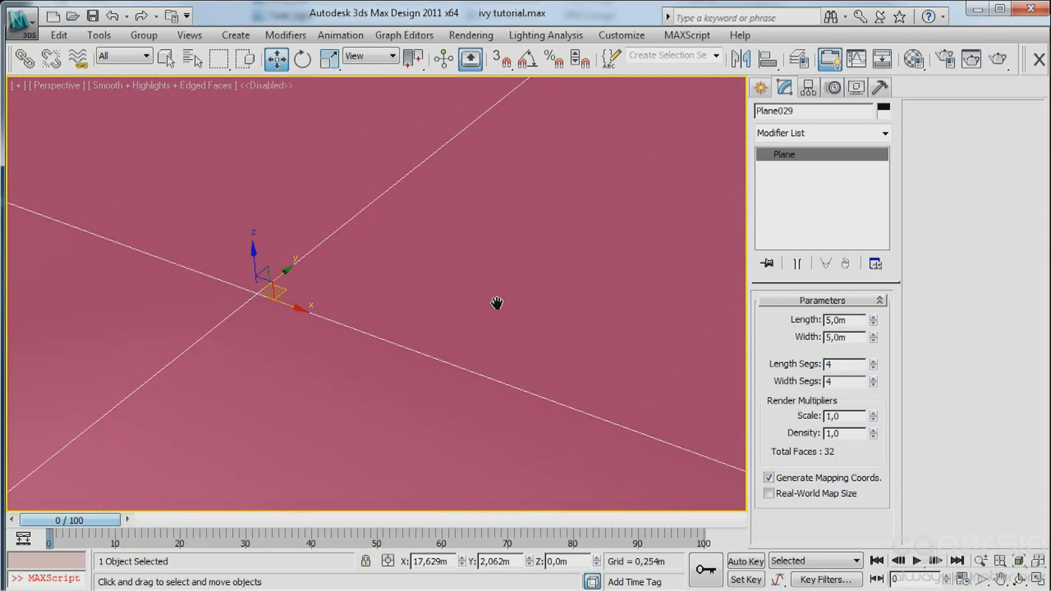
{"action": "scroll", "coordinate": [497, 303], "scroll_direction": "down", "scroll_amount": 6}
{"action": "middle_click_drag", "start_coordinate": [438, 292], "coordinate": [474, 293], "text": "alt"}
{"action": "scroll", "coordinate": [474, 293], "scroll_direction": "up", "scroll_amount": 4}
{"action": "middle_click_drag", "start_coordinate": [486, 341], "coordinate": [468, 267]}
{"action": "middle_click_drag", "start_coordinate": [485, 281], "coordinate": [515, 286]}
{"action": "scroll", "coordinate": [514, 287], "scroll_direction": "up", "scroll_amount": 3}
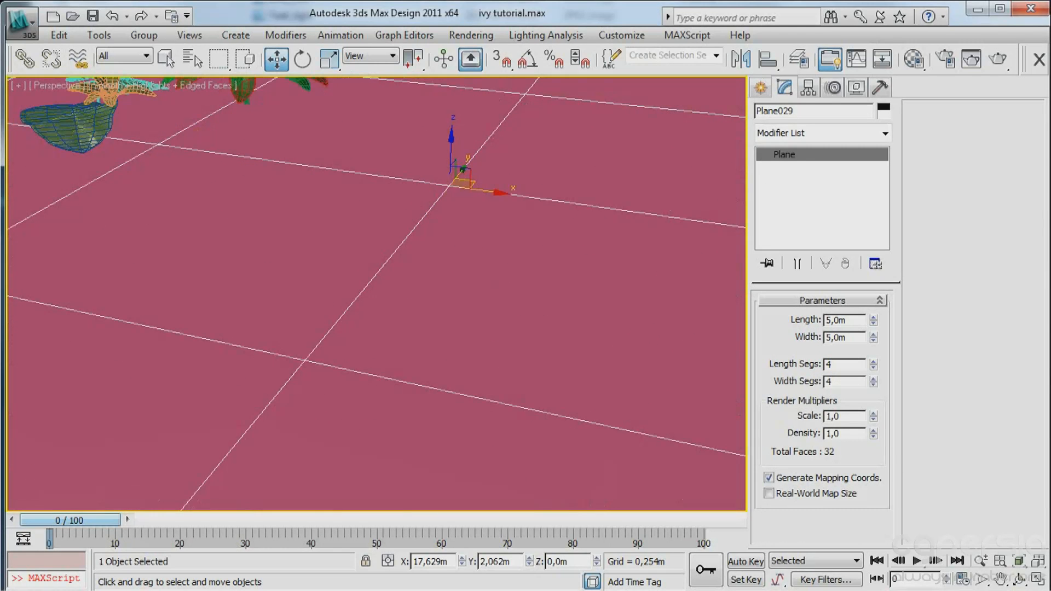
Place a Guruware gwIvy object on the ground plane near its centre and end the creation mode.
{"action": "left_click", "coordinate": [760, 87]}
{"action": "middle_click_drag", "start_coordinate": [644, 217], "coordinate": [590, 244]}
{"action": "scroll", "coordinate": [575, 251], "scroll_direction": "down", "scroll_amount": 3}
{"action": "middle_click_drag", "start_coordinate": [357, 241], "coordinate": [353, 205]}
{"action": "scroll", "coordinate": [506, 204], "scroll_direction": "up", "scroll_amount": 2}
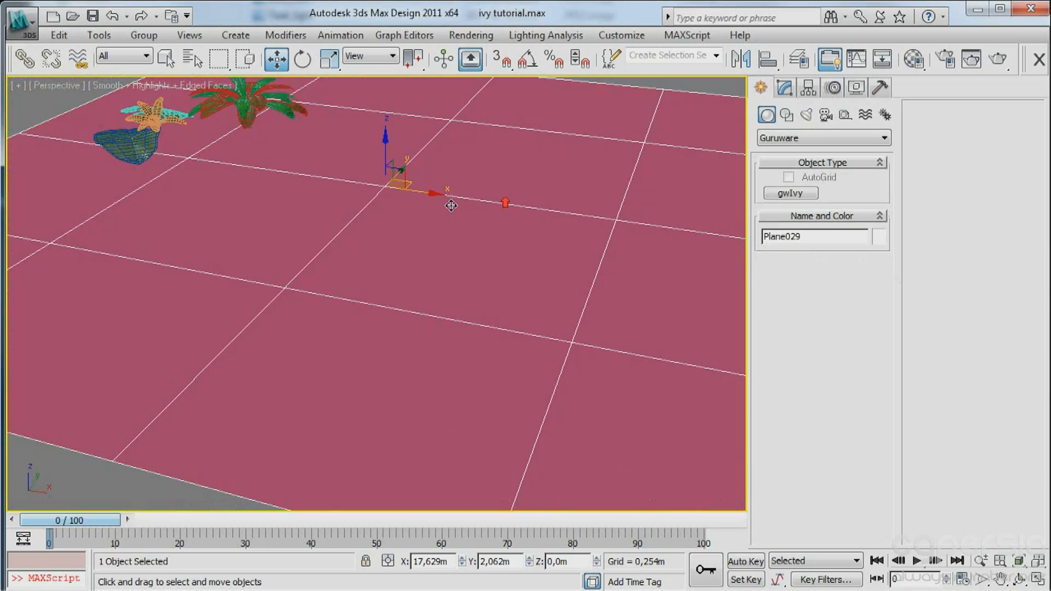
{"action": "middle_click_drag", "start_coordinate": [450, 206], "coordinate": [455, 281]}
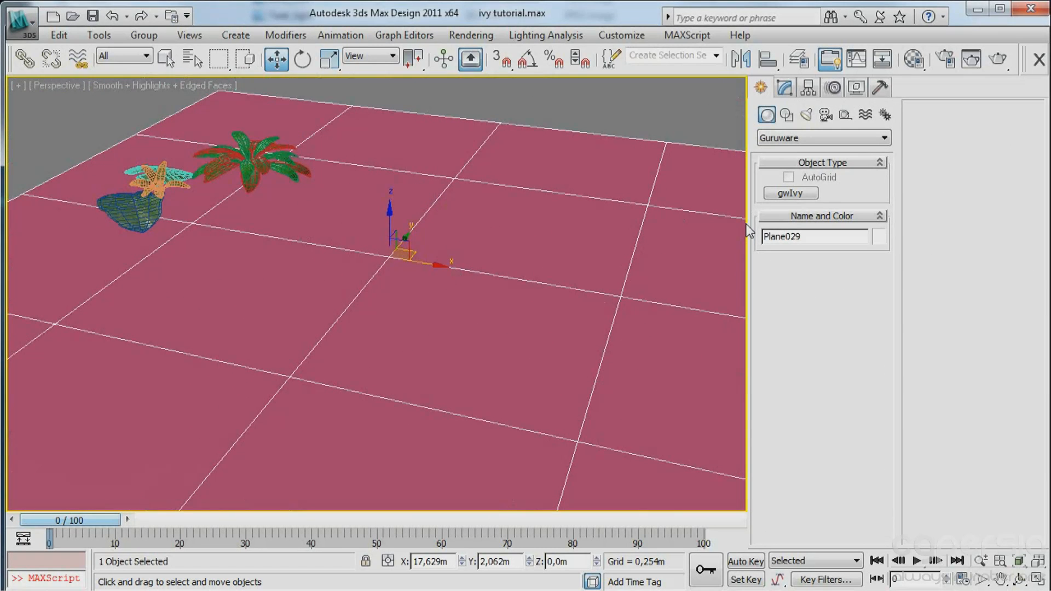
{"action": "left_click", "coordinate": [790, 193]}
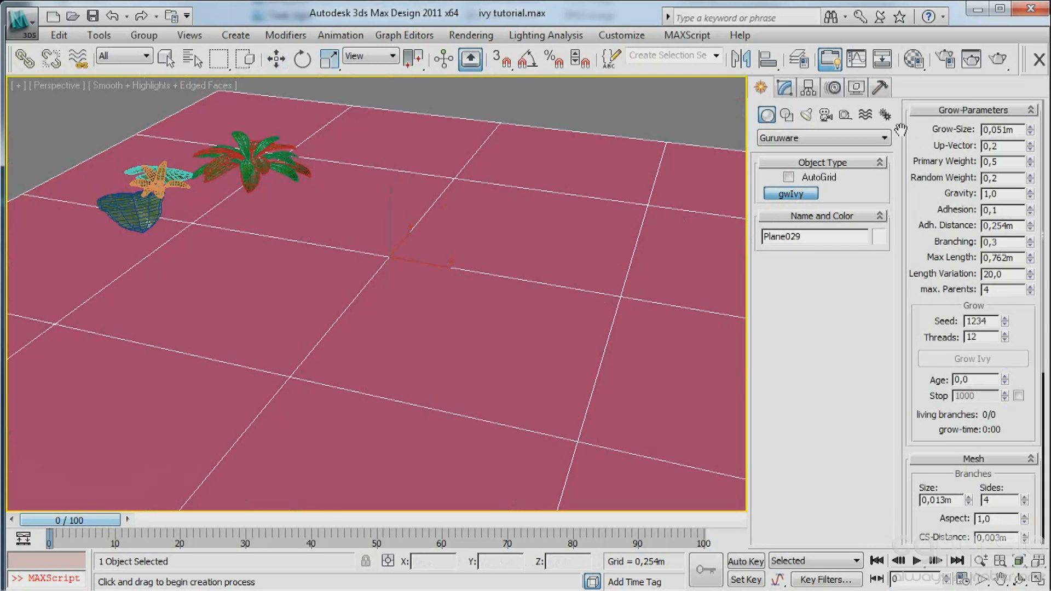
{"action": "middle_click_drag", "start_coordinate": [629, 202], "coordinate": [624, 169]}
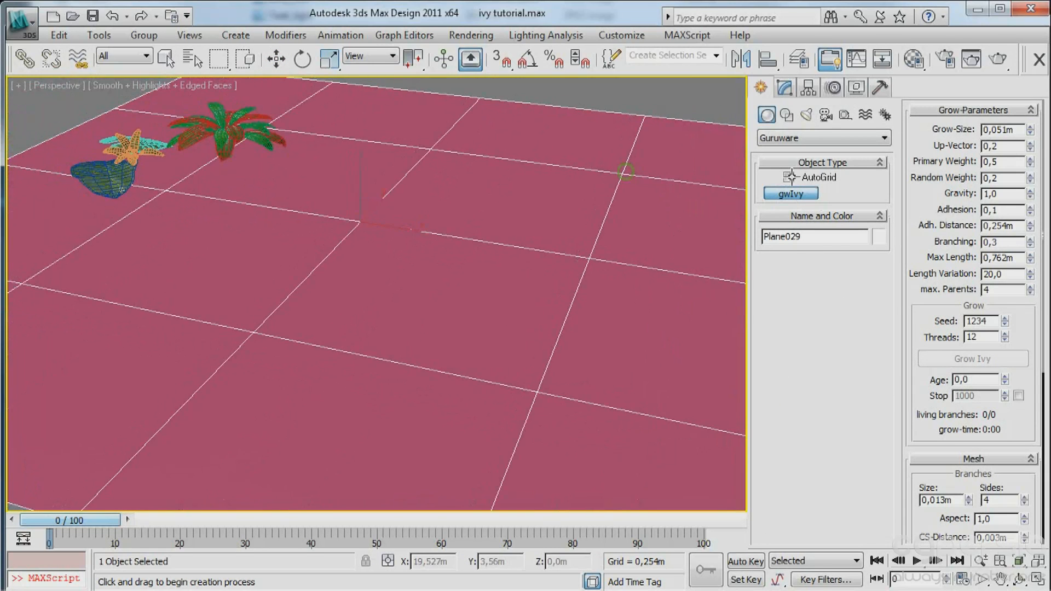
{"action": "left_click", "coordinate": [485, 243]}
{"action": "right_click", "coordinate": [612, 261]}
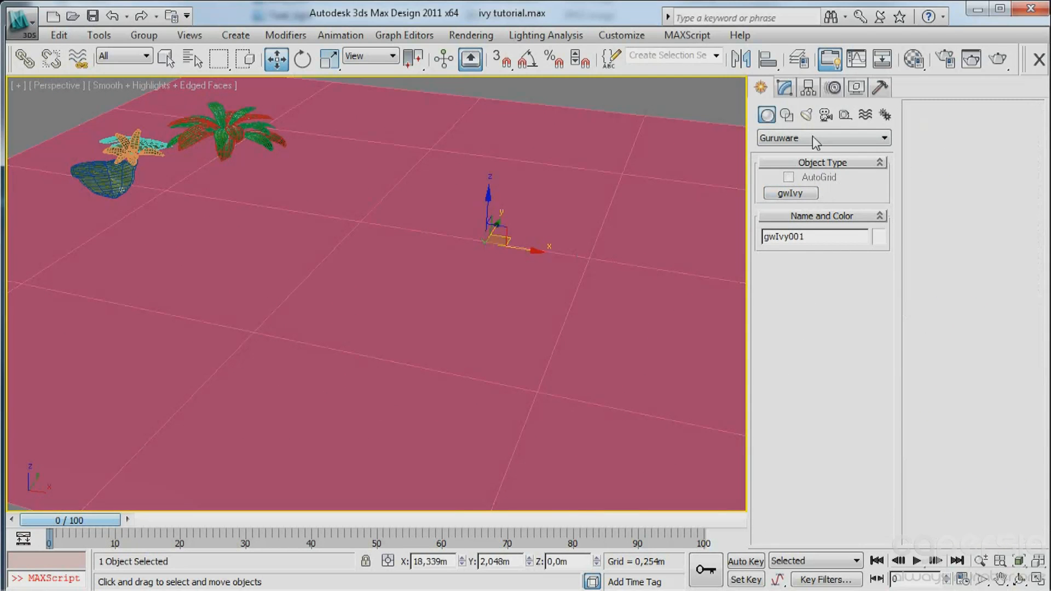
Grow the ivy with its default parameters and stop the growth at age 95.
{"action": "left_click", "coordinate": [790, 92]}
{"action": "scroll", "coordinate": [783, 377], "scroll_direction": "down", "scroll_amount": 4}
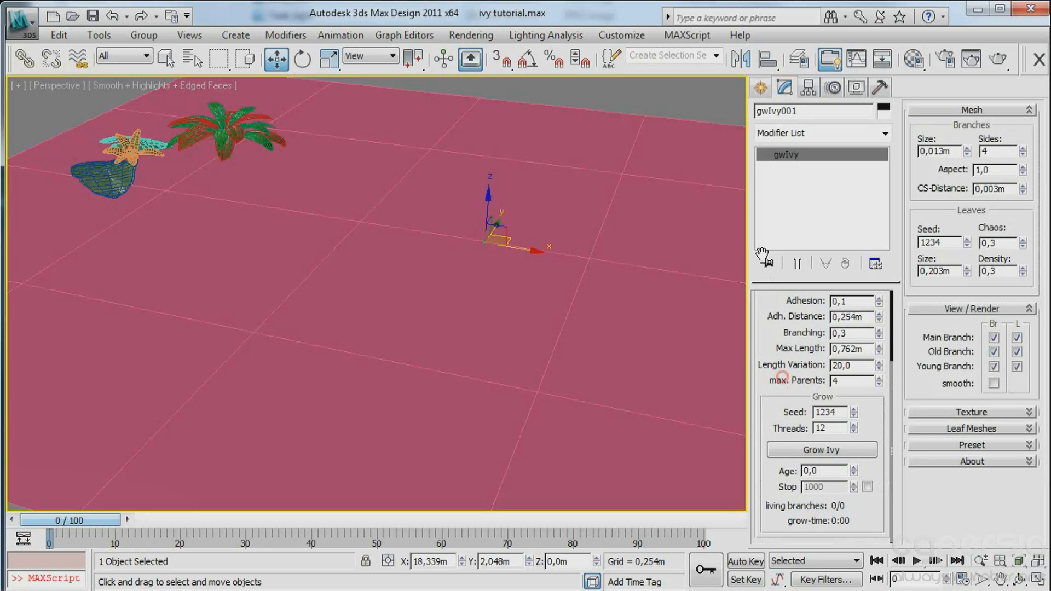
{"action": "middle_click_drag", "start_coordinate": [689, 346], "coordinate": [665, 341]}
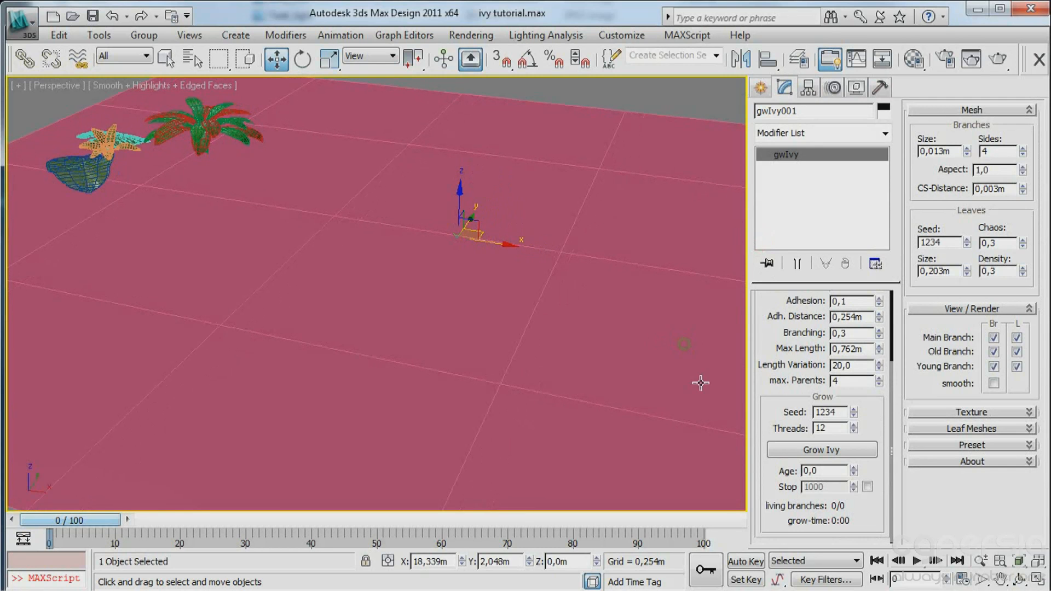
{"action": "left_click", "coordinate": [823, 451]}
{"action": "scroll", "coordinate": [509, 295], "scroll_direction": "down", "scroll_amount": 5}
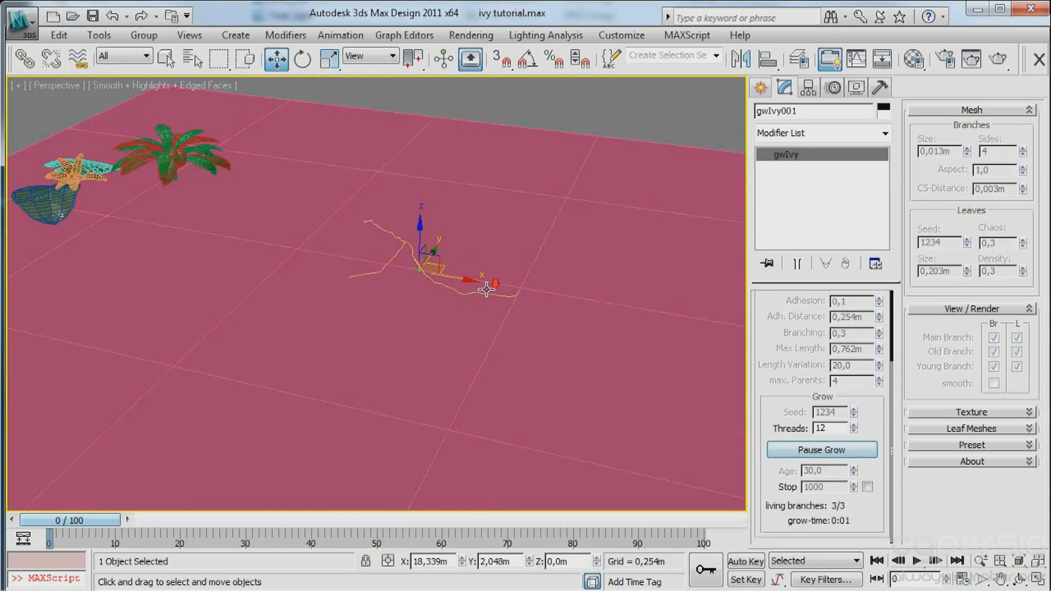
{"action": "middle_click_drag", "start_coordinate": [514, 297], "coordinate": [492, 322], "text": "alt"}
{"action": "left_click", "coordinate": [812, 450]}
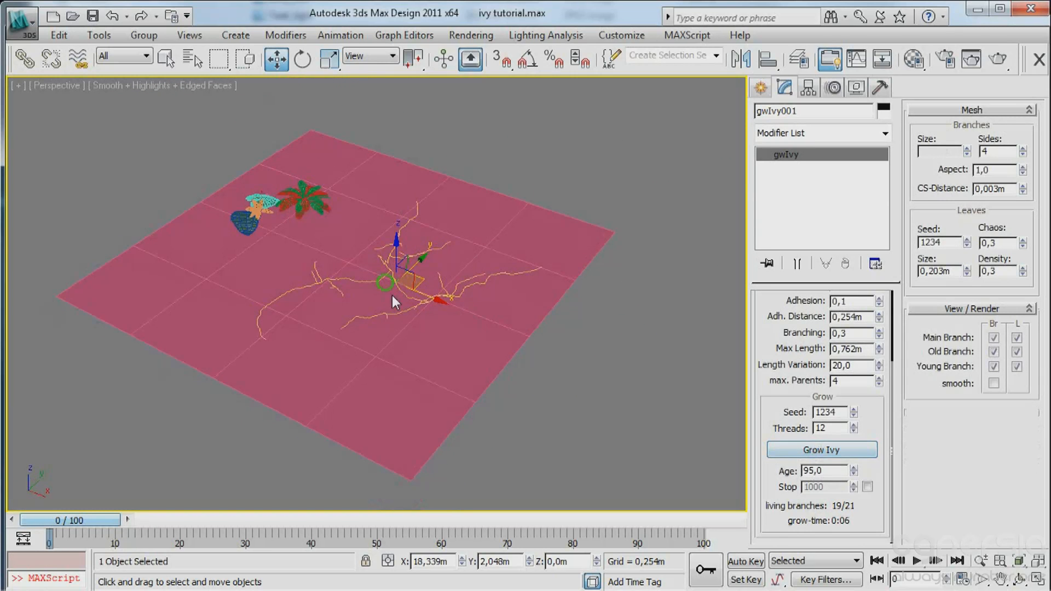
Examine the branches and leaves of the grown ivy on the plane from near and far.
{"action": "middle_click_drag", "start_coordinate": [392, 294], "coordinate": [401, 284], "text": "alt"}
{"action": "scroll", "coordinate": [401, 284], "scroll_direction": "up", "scroll_amount": 5}
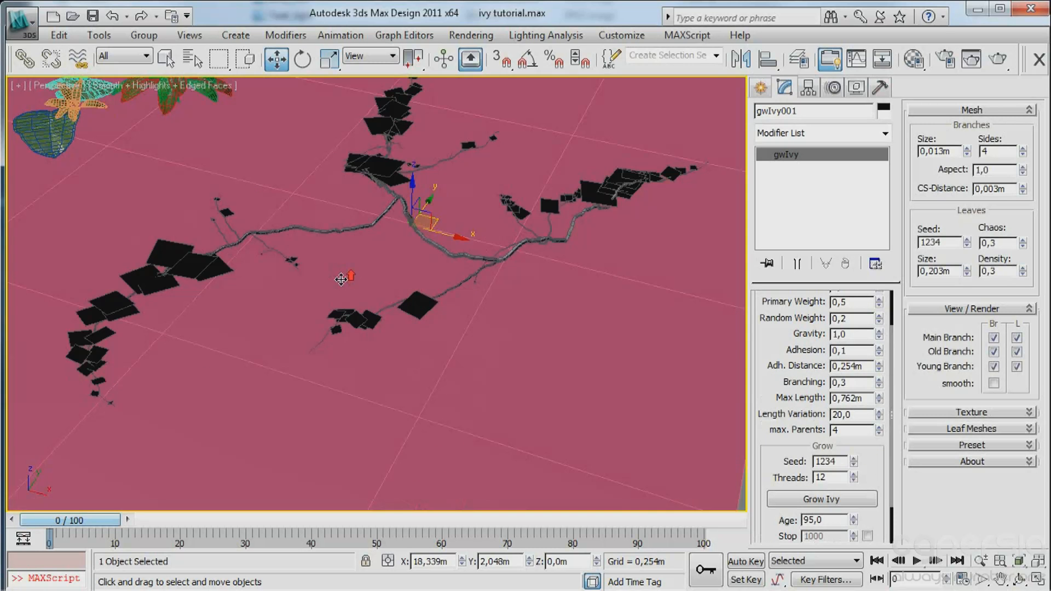
{"action": "scroll", "coordinate": [399, 272], "scroll_direction": "down", "scroll_amount": 5}
{"action": "scroll", "coordinate": [394, 276], "scroll_direction": "up", "scroll_amount": 5}
{"action": "middle_click_drag", "start_coordinate": [449, 301], "coordinate": [453, 343], "text": "alt"}
{"action": "scroll", "coordinate": [467, 317], "scroll_direction": "down", "scroll_amount": 4}
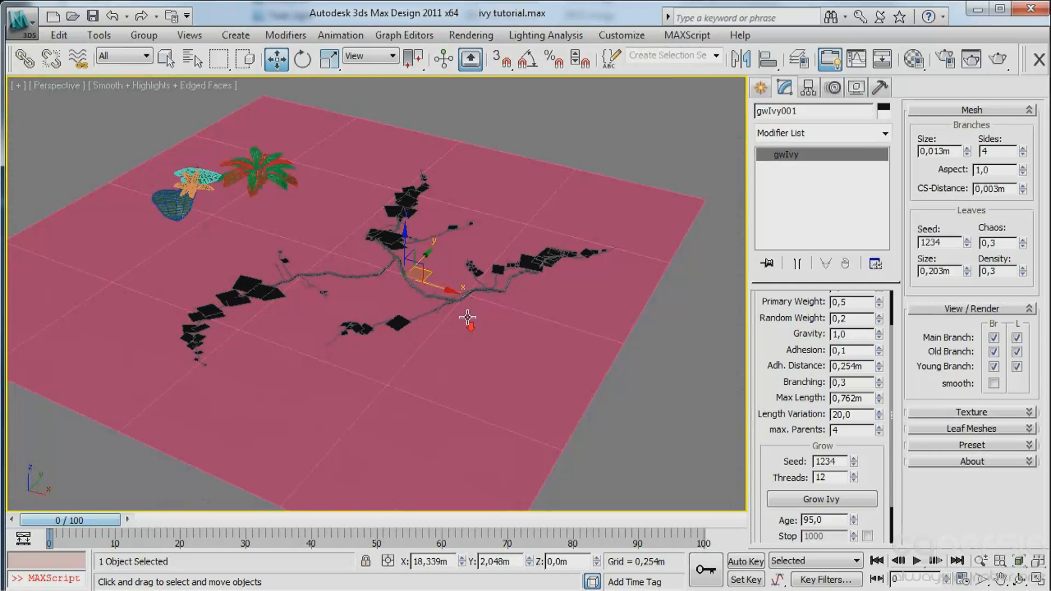
{"action": "middle_click_drag", "start_coordinate": [395, 294], "coordinate": [408, 294]}
{"action": "scroll", "coordinate": [407, 276], "scroll_direction": "up", "scroll_amount": 3}
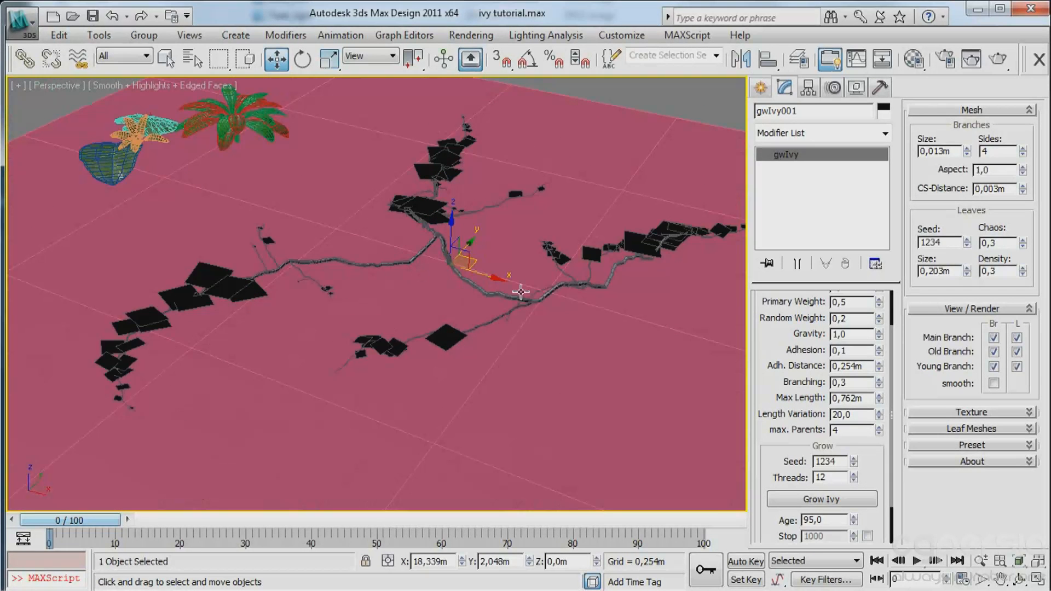
Set the ivy's Up-Vector to 1,0 and its Gravity to 0,9 in the grow parameters.
{"action": "middle_click_drag", "start_coordinate": [540, 291], "coordinate": [414, 281], "text": "alt"}
{"action": "scroll", "coordinate": [480, 289], "scroll_direction": "down", "scroll_amount": 4}
{"action": "left_click_drag", "start_coordinate": [774, 337], "coordinate": [776, 370]}
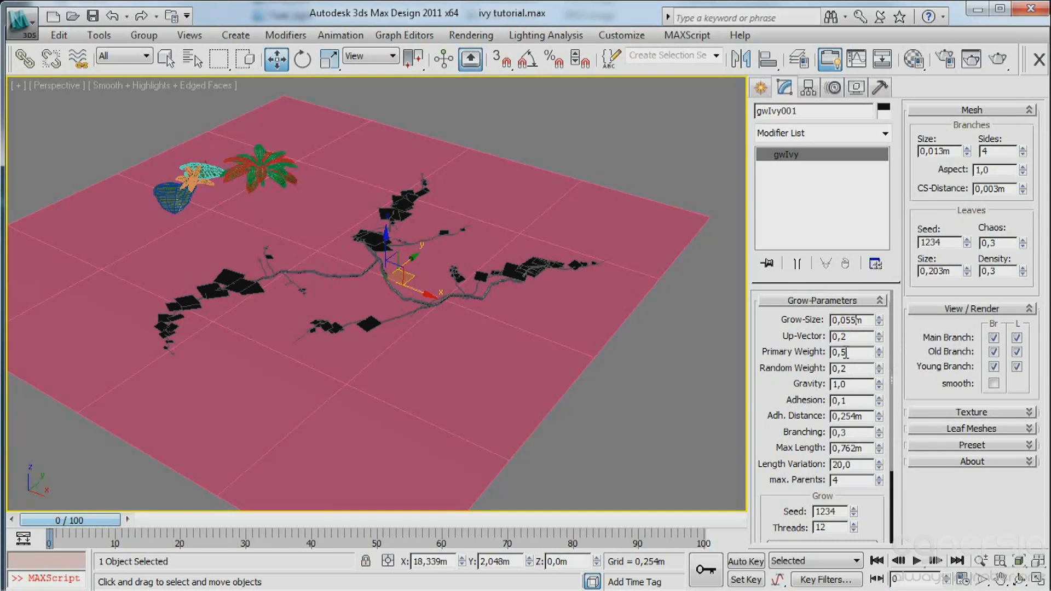
{"action": "double_click", "coordinate": [856, 336]}
{"action": "type", "text": "1,0"}
{"action": "left_click", "coordinate": [878, 387]}
{"action": "left_click_drag", "start_coordinate": [795, 390], "coordinate": [783, 313]}
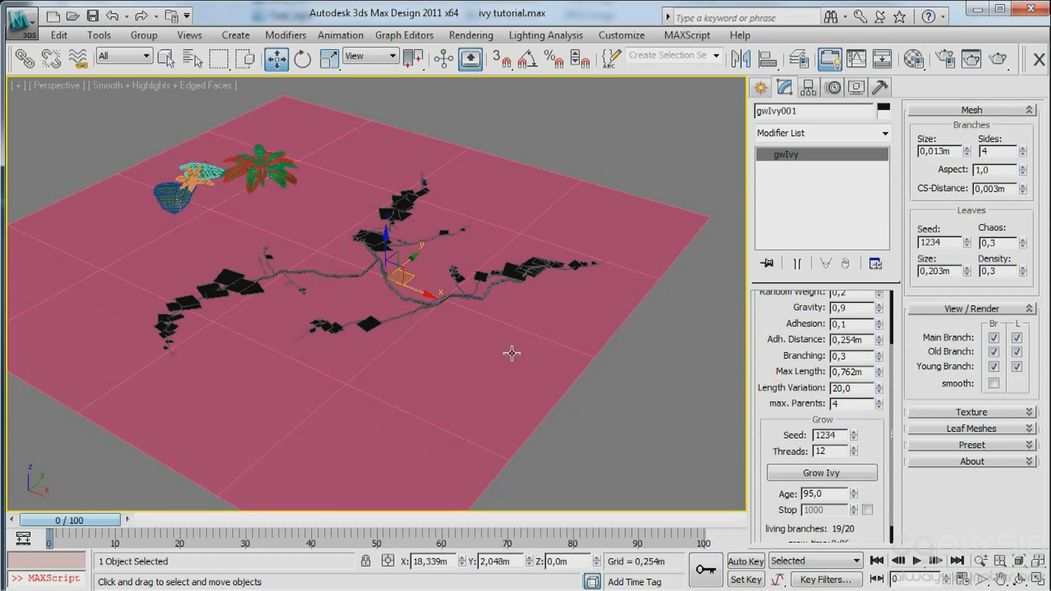
Place a second gwIvy object on the ground plane in front of the first ivy.
{"action": "left_click", "coordinate": [760, 89]}
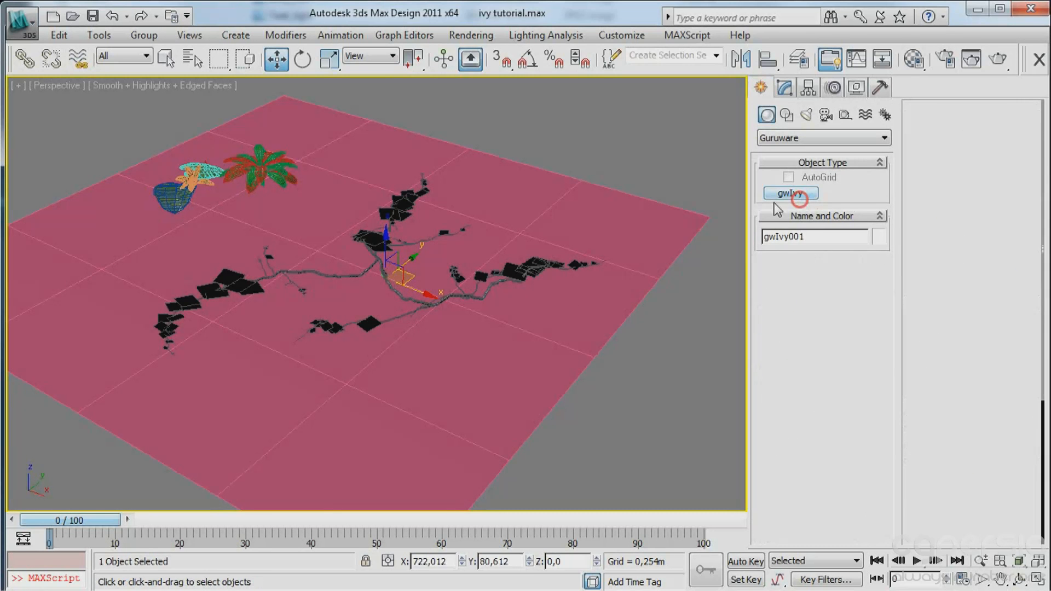
{"action": "left_click", "coordinate": [791, 193]}
{"action": "left_click", "coordinate": [444, 381]}
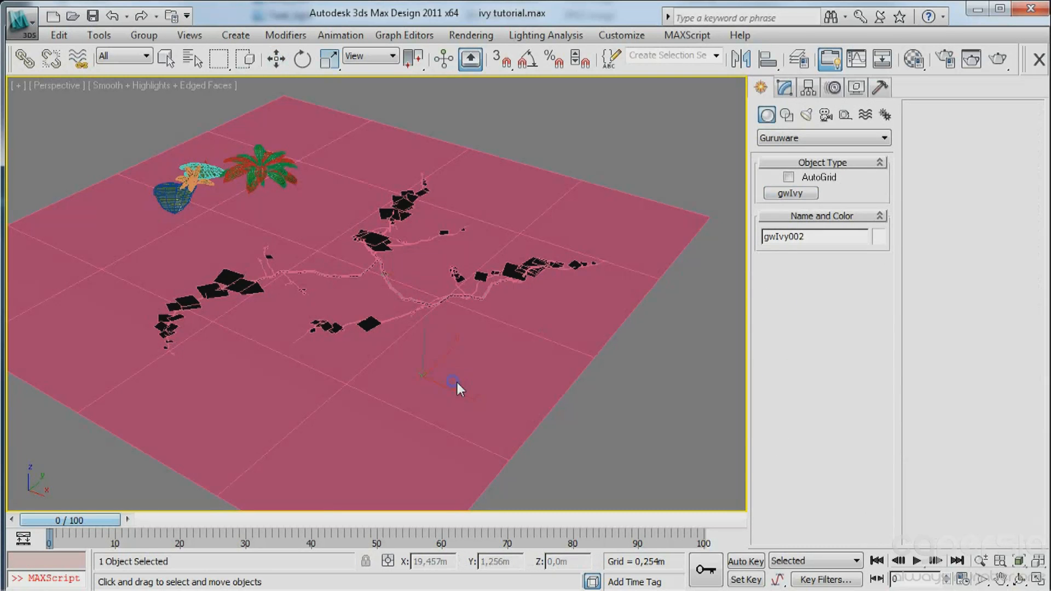
Grow the second ivy to age 78 and view its upright branches up close.
{"action": "left_click_drag", "start_coordinate": [765, 421], "coordinate": [748, 237]}
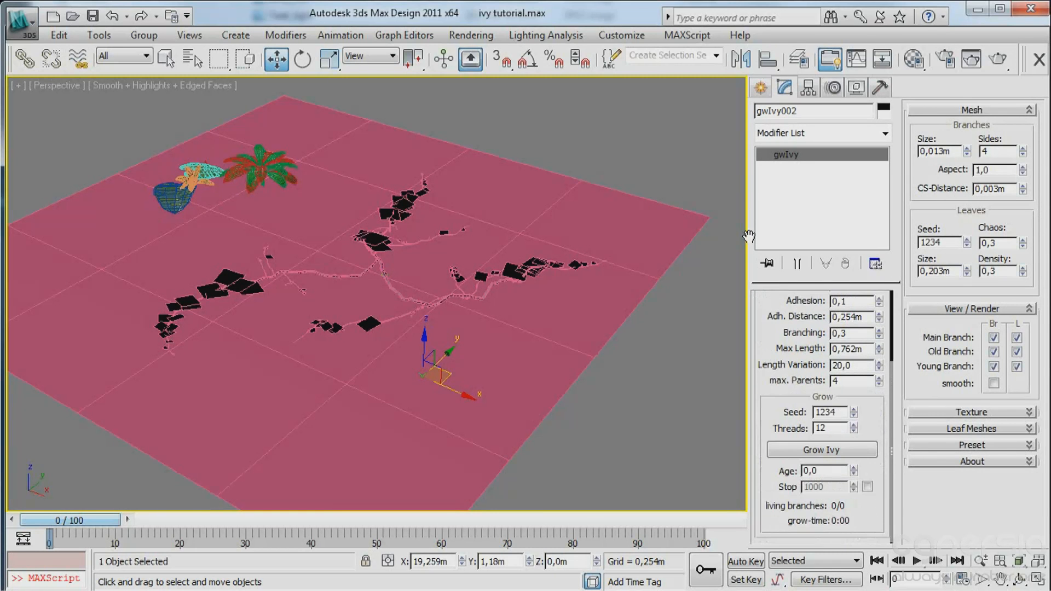
{"action": "left_click", "coordinate": [823, 450]}
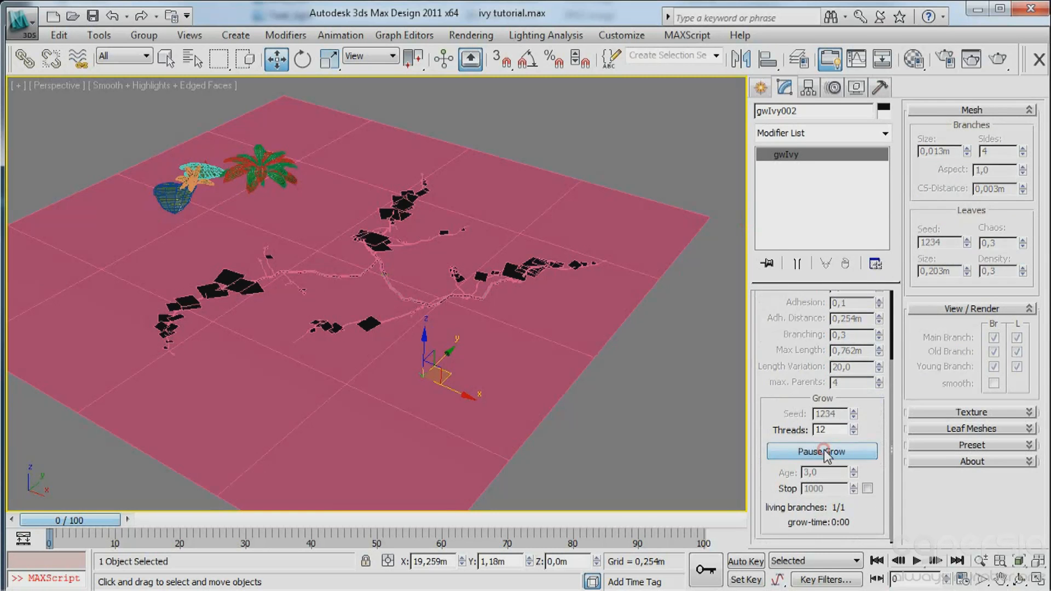
{"action": "middle_click_drag", "start_coordinate": [548, 304], "coordinate": [567, 240]}
{"action": "middle_click_drag", "start_coordinate": [530, 279], "coordinate": [499, 276], "text": "alt"}
{"action": "scroll", "coordinate": [431, 301], "scroll_direction": "up", "scroll_amount": 4}
{"action": "left_click_drag", "start_coordinate": [791, 365], "coordinate": [790, 290]}
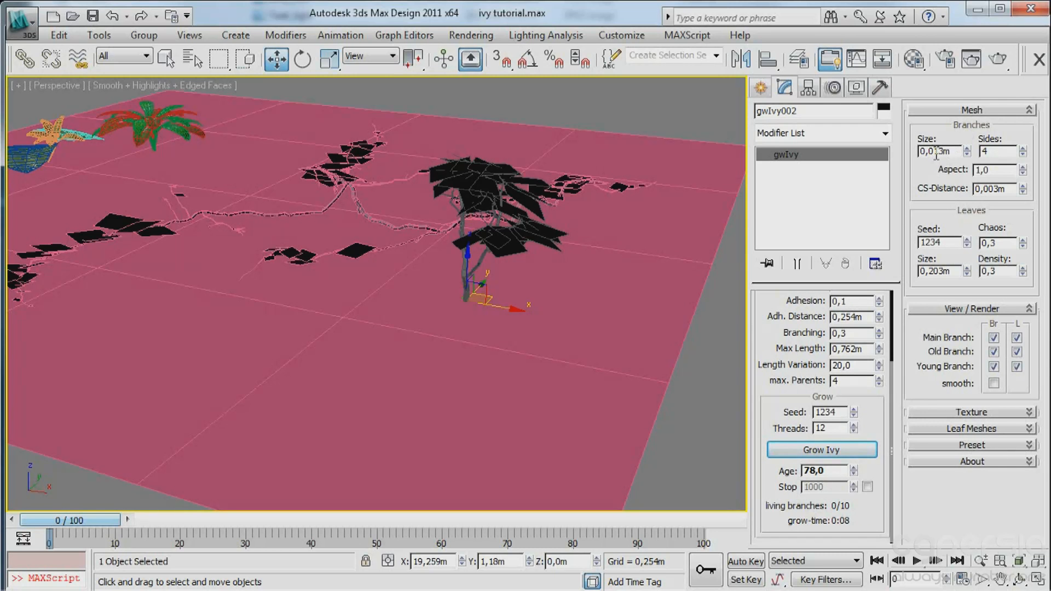
Set the second ivy's branch size to 0,005m and its leaf size to 0,05m.
{"action": "left_click_drag", "start_coordinate": [936, 152], "coordinate": [960, 154]}
{"action": "type", "text": "05"}
{"action": "key", "text": "Return"}
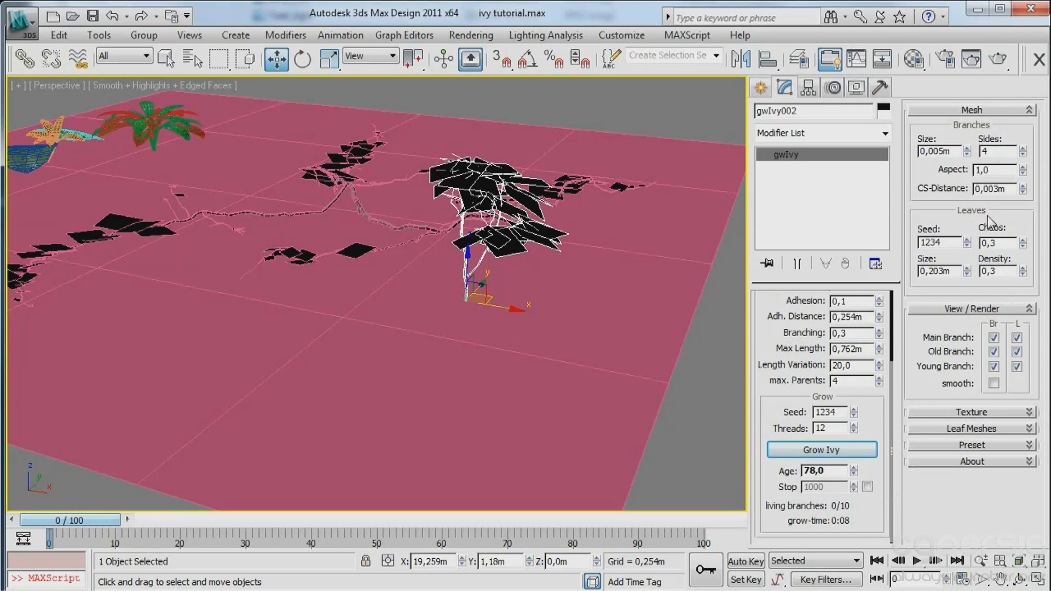
{"action": "left_click_drag", "start_coordinate": [925, 271], "coordinate": [974, 272]}
{"action": "type", "text": "05"}
{"action": "left_click", "coordinate": [947, 240]}
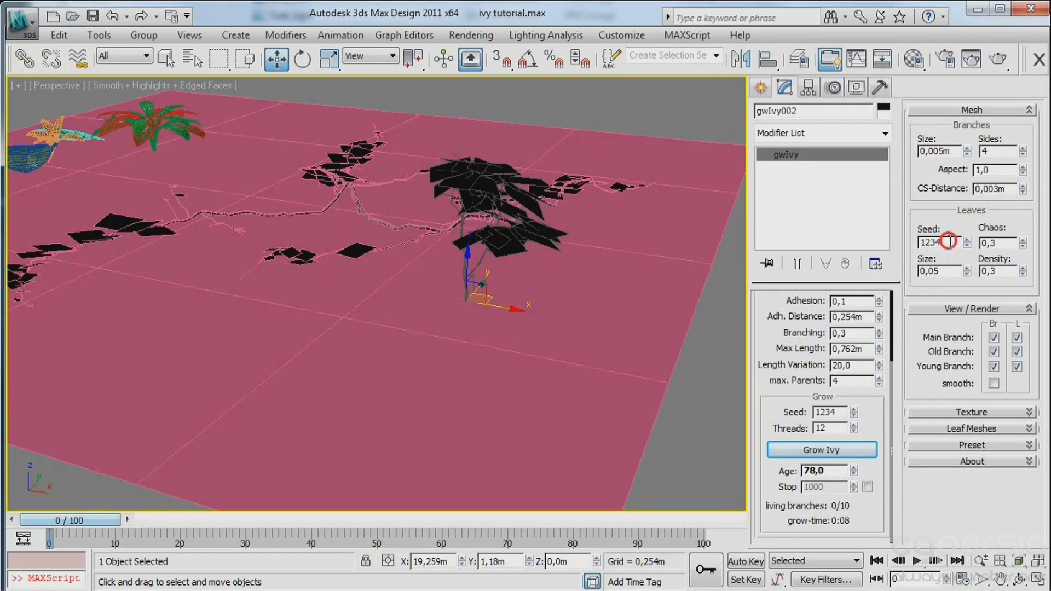
Raise the second ivy's leaf density to 0,69 and its leaf chaos to 1,0.
{"action": "middle_click_drag", "start_coordinate": [622, 180], "coordinate": [687, 232], "text": "alt"}
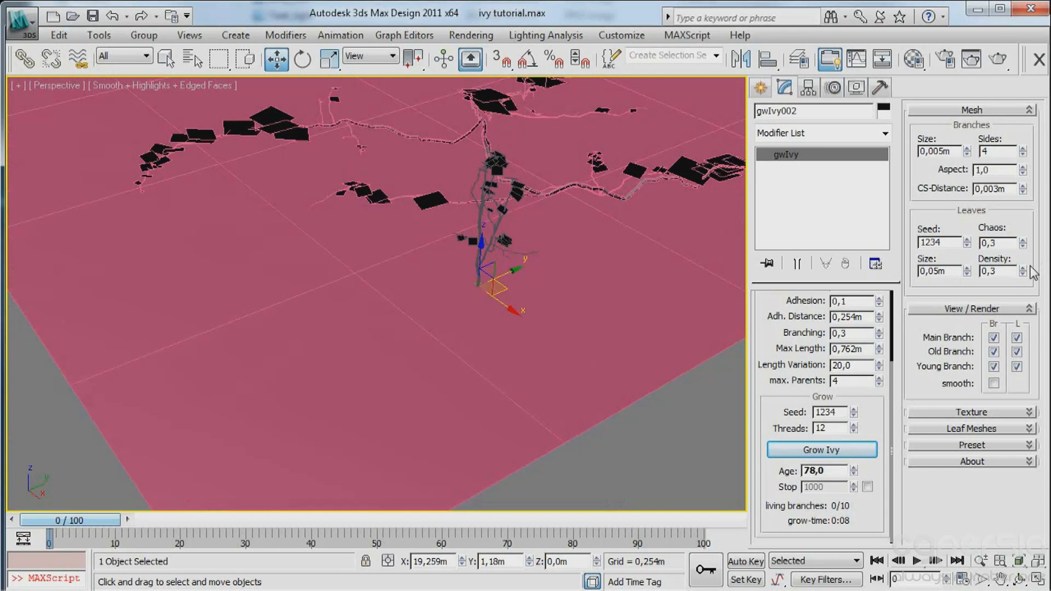
{"action": "left_click_drag", "start_coordinate": [1022, 272], "coordinate": [1022, 184]}
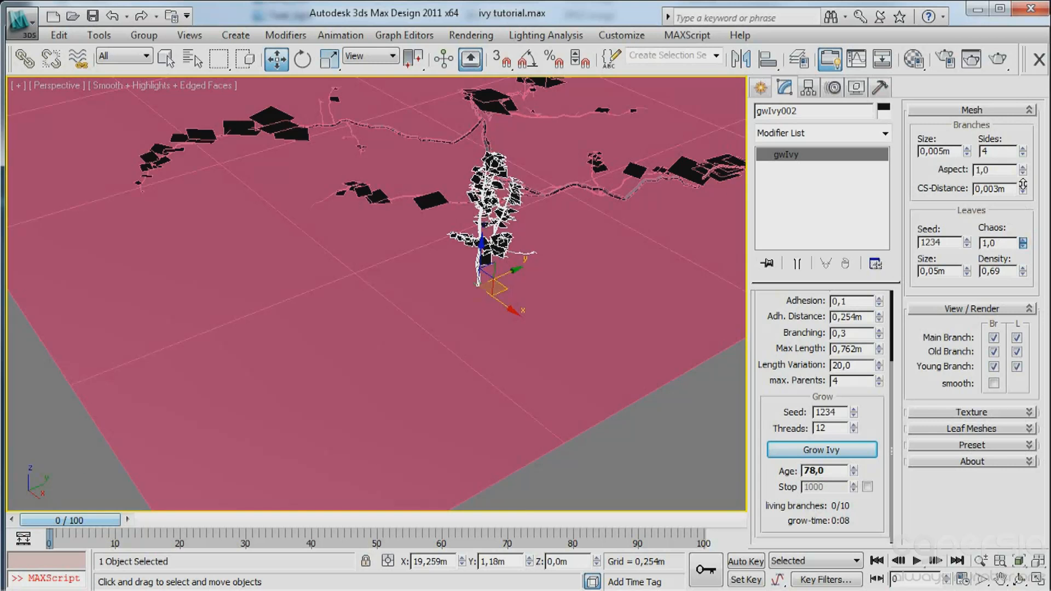
{"action": "middle_click_drag", "start_coordinate": [630, 208], "coordinate": [635, 274], "text": "alt"}
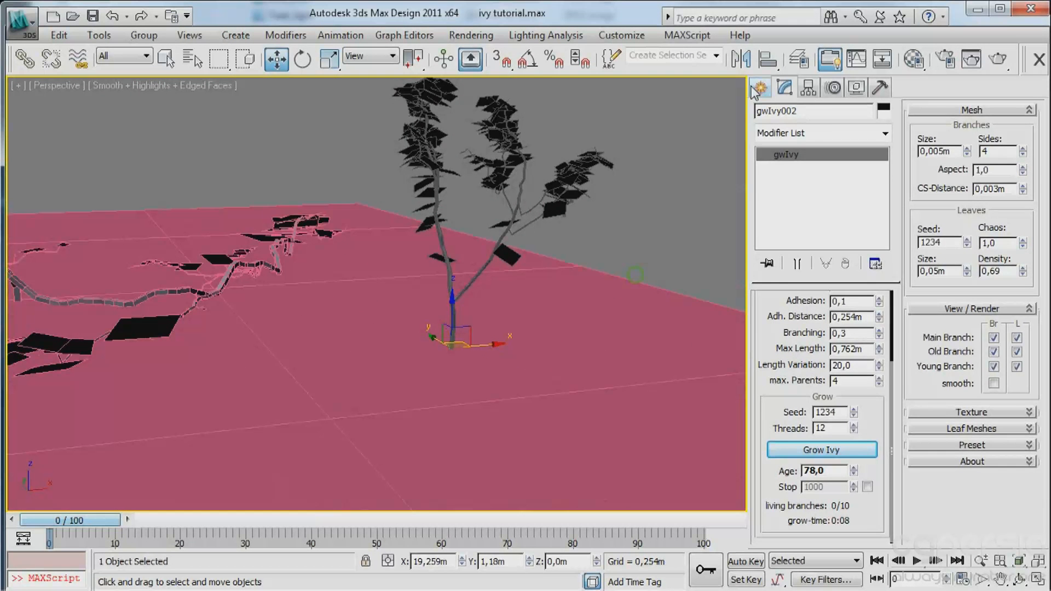
Start a new gwIvy object with Max Length set to 4 m and Branching set to 0,44.
{"action": "left_click", "coordinate": [758, 89]}
{"action": "middle_click_drag", "start_coordinate": [542, 268], "coordinate": [575, 285], "text": "alt"}
{"action": "left_click", "coordinate": [790, 193]}
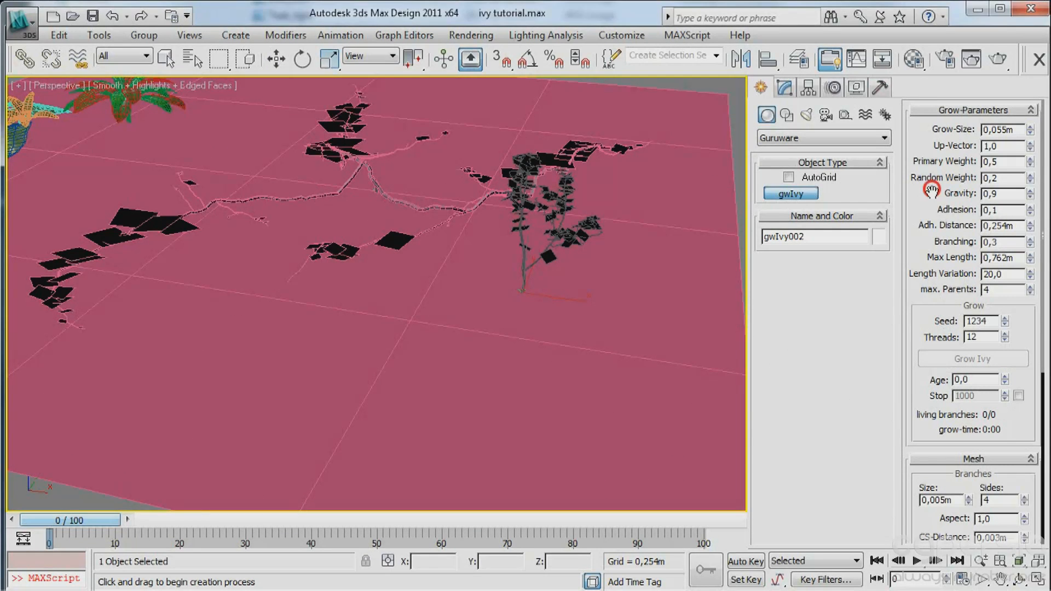
{"action": "scroll", "coordinate": [925, 202], "scroll_direction": "down", "scroll_amount": 1}
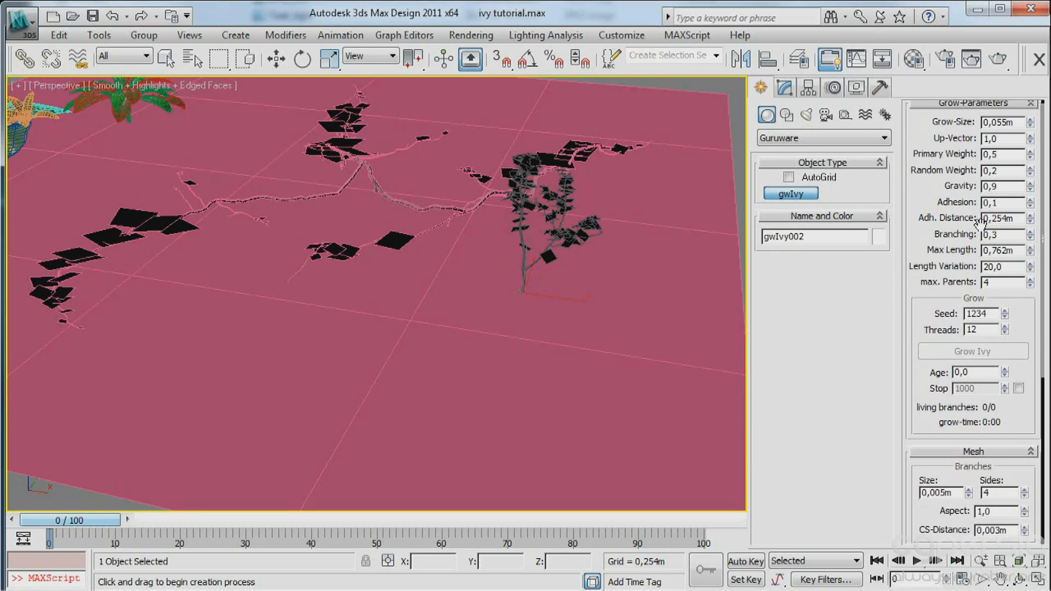
{"action": "double_click", "coordinate": [1014, 250]}
{"action": "type", "text": "4"}
{"action": "left_click", "coordinate": [1030, 232]}
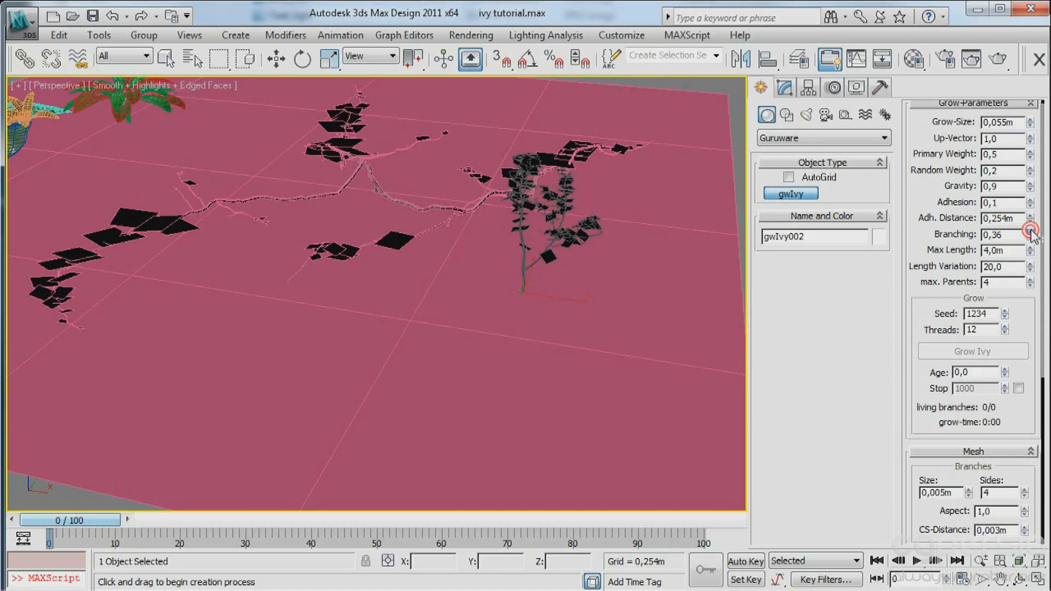
{"action": "left_click", "coordinate": [1030, 232]}
{"action": "left_click", "coordinate": [1030, 233]}
Place the third gwIvy on the empty front part of the ground plane and end the creation mode.
{"action": "left_click", "coordinate": [490, 425]}
{"action": "right_click", "coordinate": [549, 425]}
{"action": "key", "text": "w"}
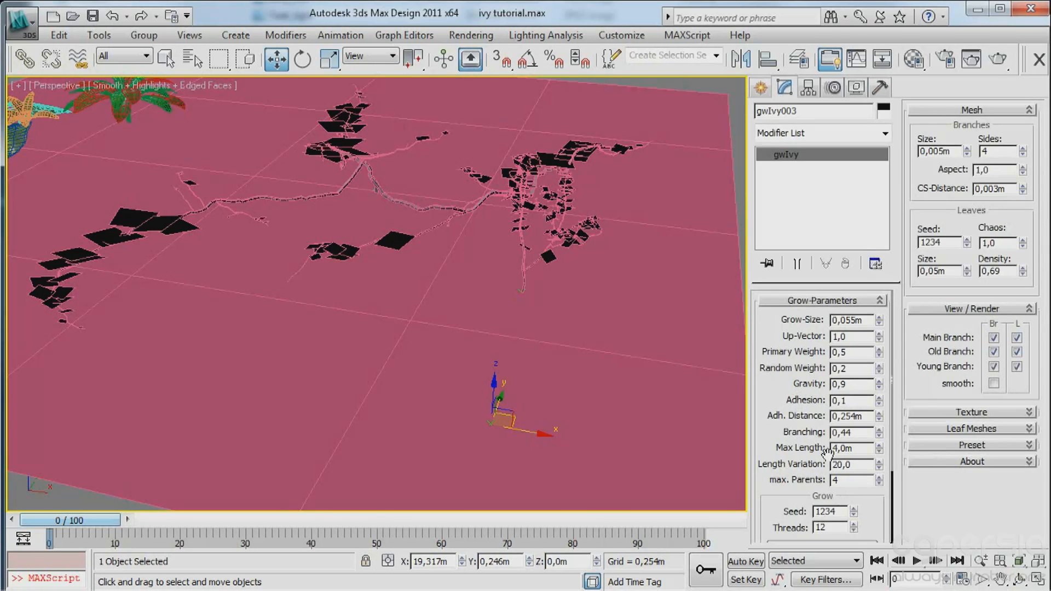
Grow the third ivy and stop the growth at age 136.
{"action": "left_click_drag", "start_coordinate": [770, 421], "coordinate": [769, 302]}
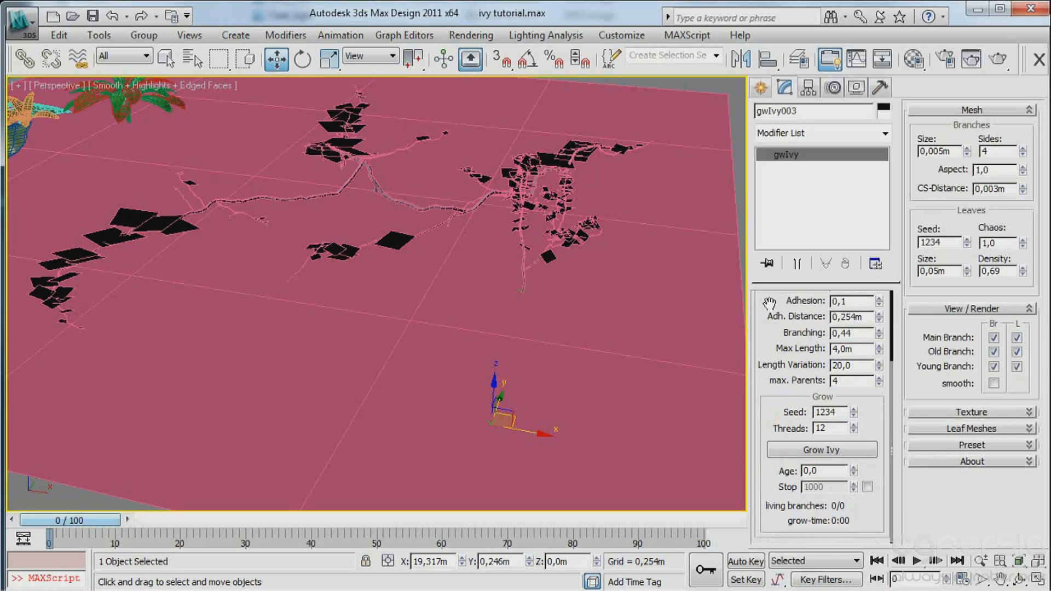
{"action": "left_click", "coordinate": [819, 450]}
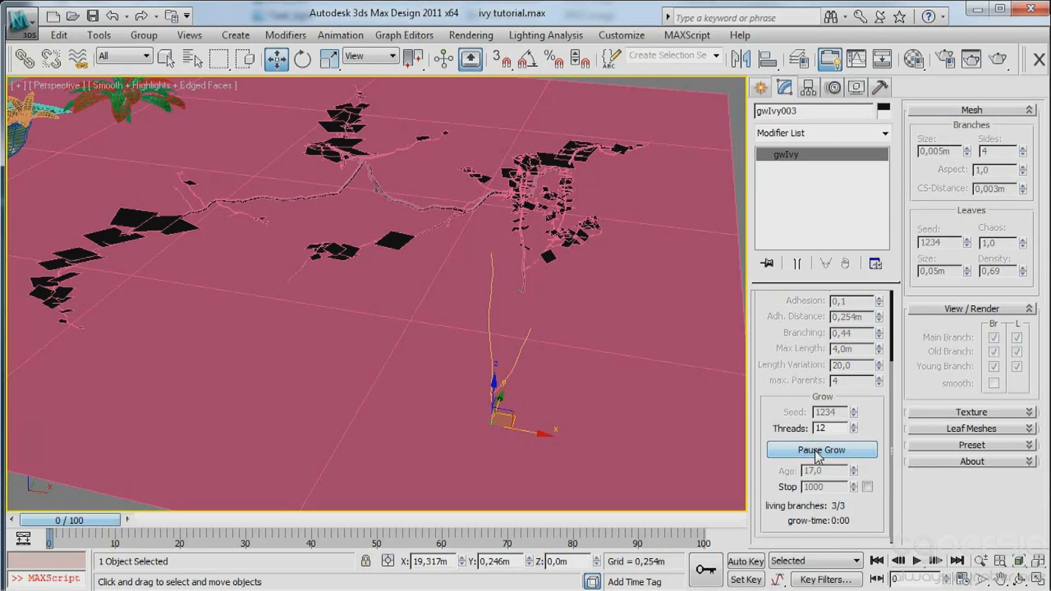
{"action": "middle_click_drag", "start_coordinate": [575, 303], "coordinate": [552, 353]}
{"action": "scroll", "coordinate": [548, 359], "scroll_direction": "down", "scroll_amount": 3}
{"action": "middle_click_drag", "start_coordinate": [552, 353], "coordinate": [656, 363]}
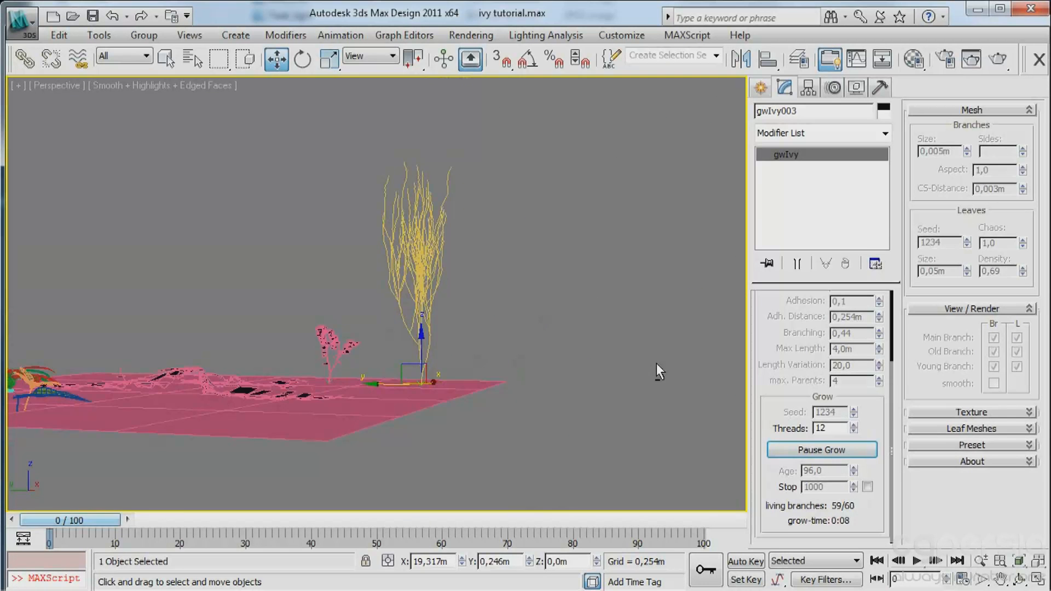
{"action": "scroll", "coordinate": [477, 268], "scroll_direction": "up", "scroll_amount": 3}
{"action": "middle_click_drag", "start_coordinate": [478, 268], "coordinate": [485, 297]}
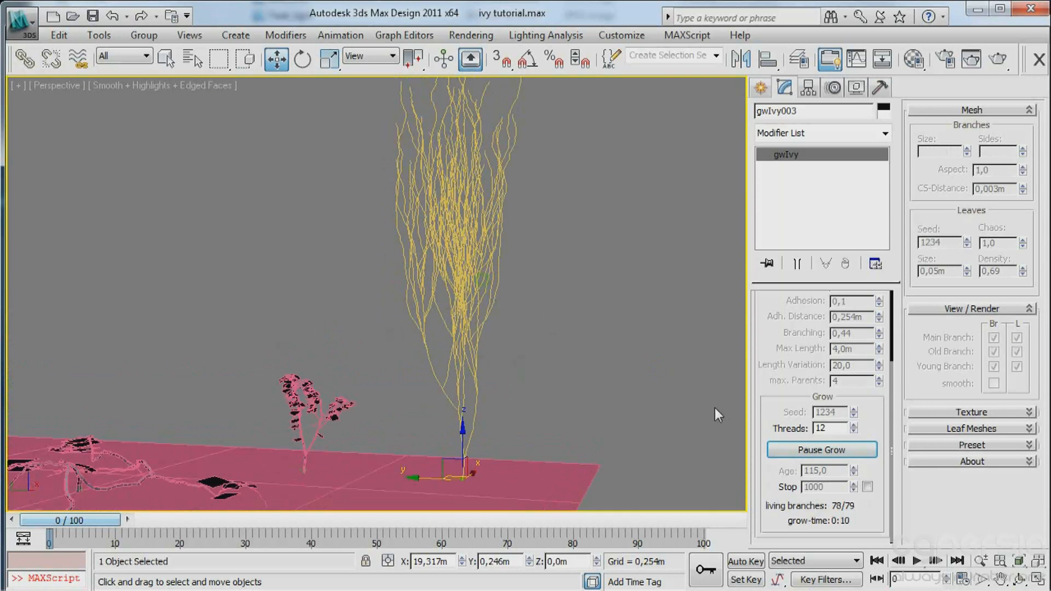
{"action": "left_click", "coordinate": [811, 443]}
Inspect the tall third ivy from several sides and set its Gravity to 3,0.
{"action": "middle_click_drag", "start_coordinate": [524, 349], "coordinate": [416, 436], "text": "alt"}
{"action": "middle_click_drag", "start_coordinate": [459, 469], "coordinate": [463, 421]}
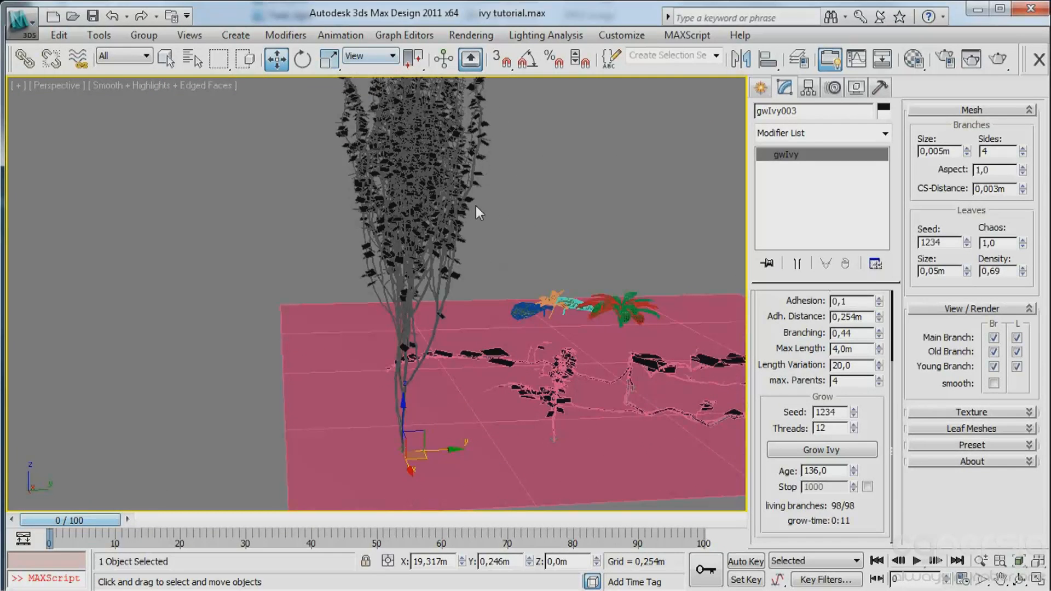
{"action": "middle_click_drag", "start_coordinate": [410, 283], "coordinate": [676, 261], "text": "alt"}
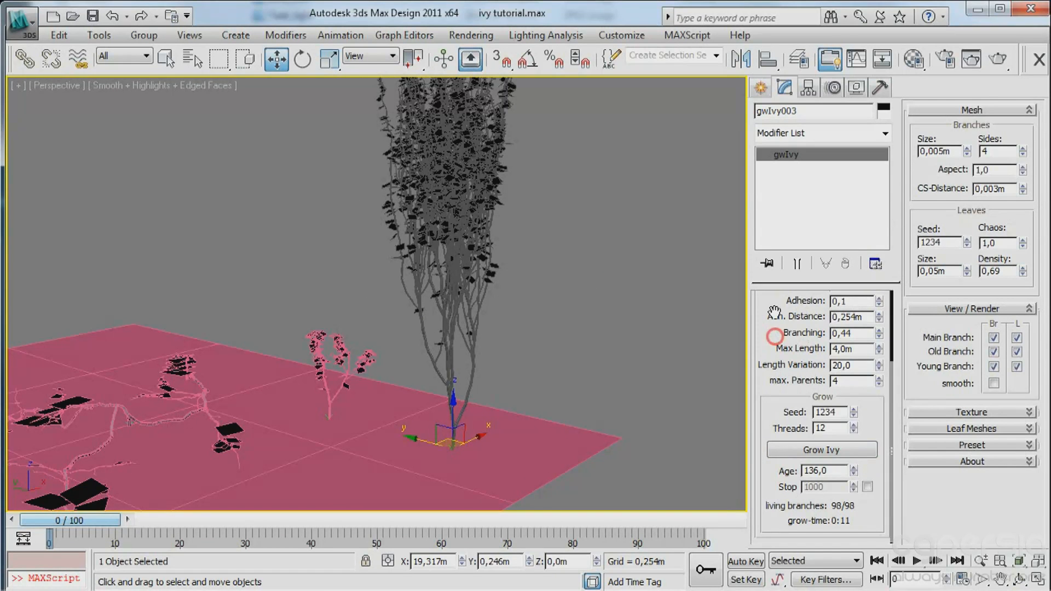
{"action": "left_click_drag", "start_coordinate": [773, 337], "coordinate": [773, 378]}
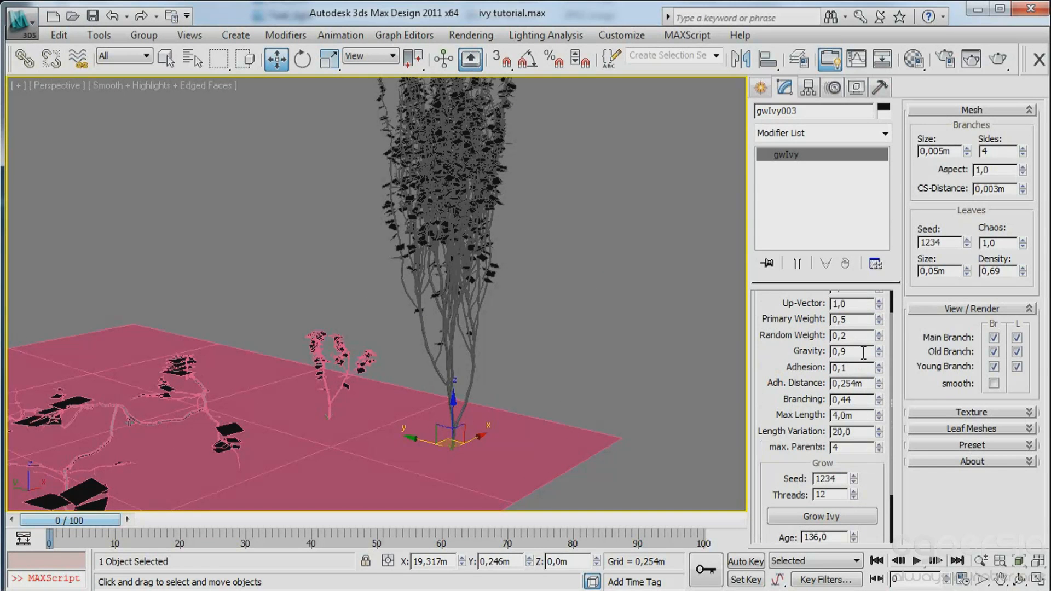
{"action": "type", "text": "3"}
Place a fourth gwIvy on the ground plane near the two upright ivies and end the creation mode.
{"action": "middle_click_drag", "start_coordinate": [600, 400], "coordinate": [456, 384], "text": "alt"}
{"action": "left_click", "coordinate": [755, 87]}
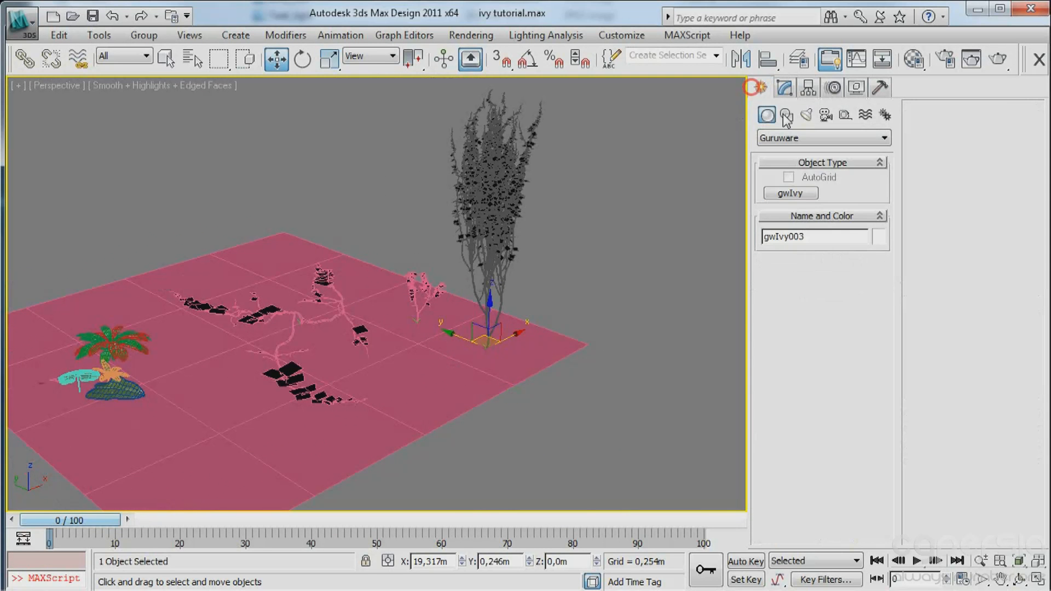
{"action": "left_click", "coordinate": [791, 194]}
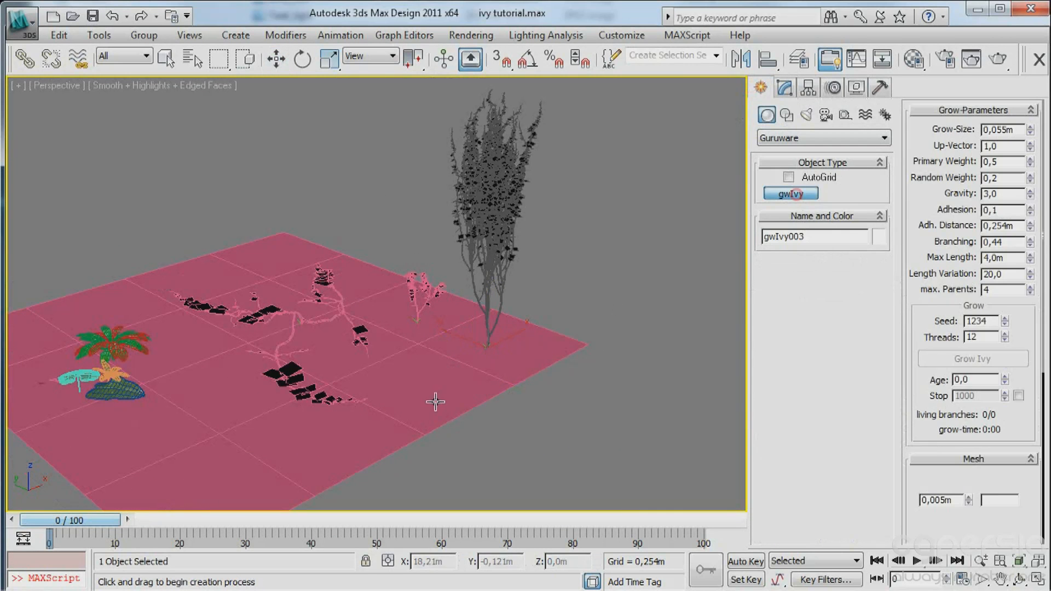
{"action": "left_click", "coordinate": [420, 370]}
{"action": "right_click", "coordinate": [439, 370]}
{"action": "key", "text": "w"}
Grow the fourth ivy and stop the growth at age 212.
{"action": "middle_click_drag", "start_coordinate": [439, 369], "coordinate": [450, 362]}
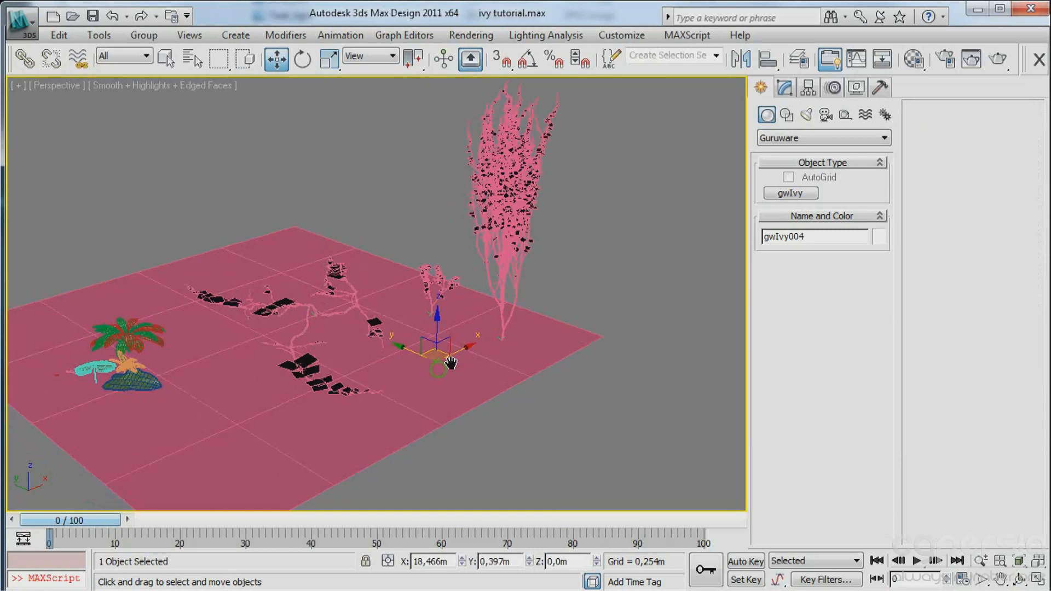
{"action": "scroll", "coordinate": [450, 362], "scroll_direction": "up", "scroll_amount": 5}
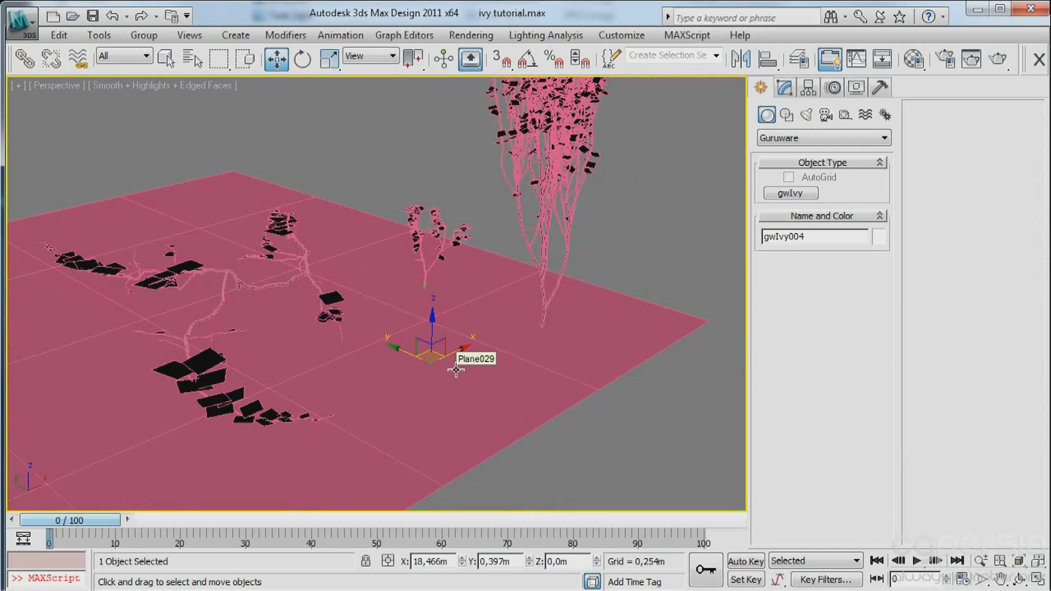
{"action": "key", "text": "1"}
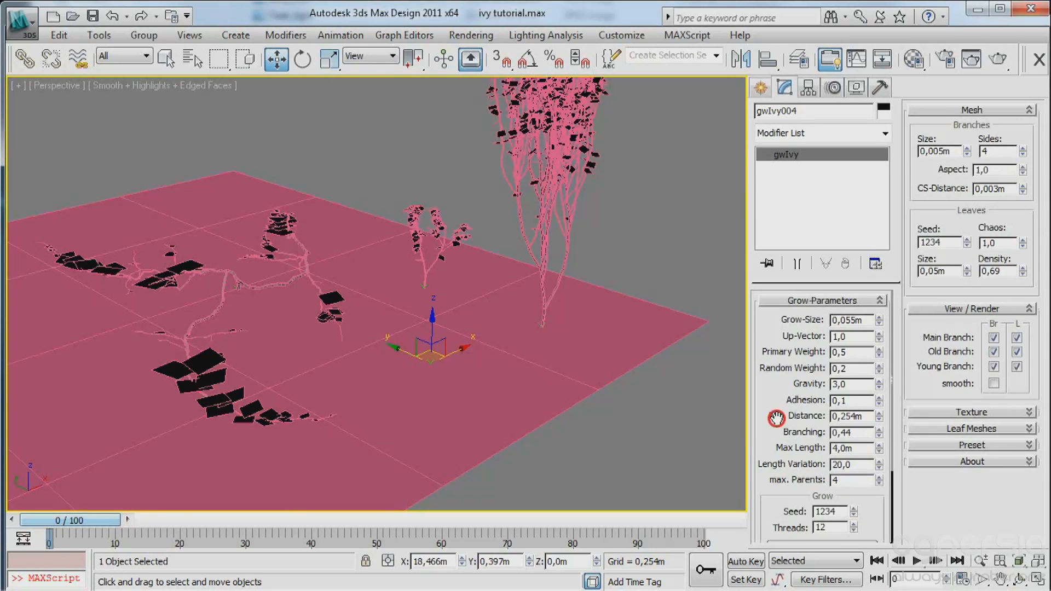
{"action": "left_click_drag", "start_coordinate": [776, 419], "coordinate": [745, 253]}
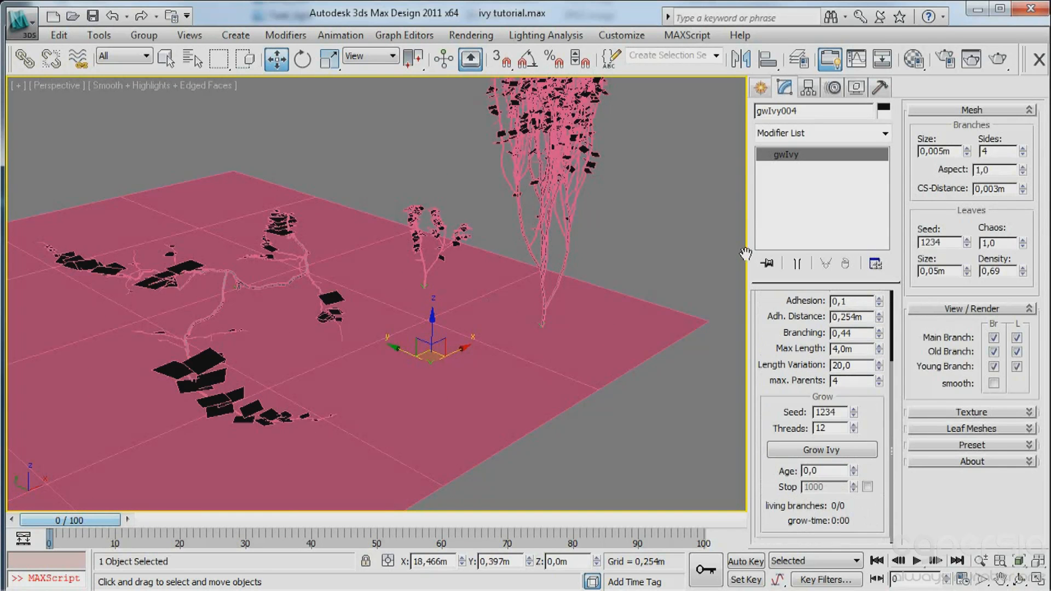
{"action": "left_click", "coordinate": [832, 452]}
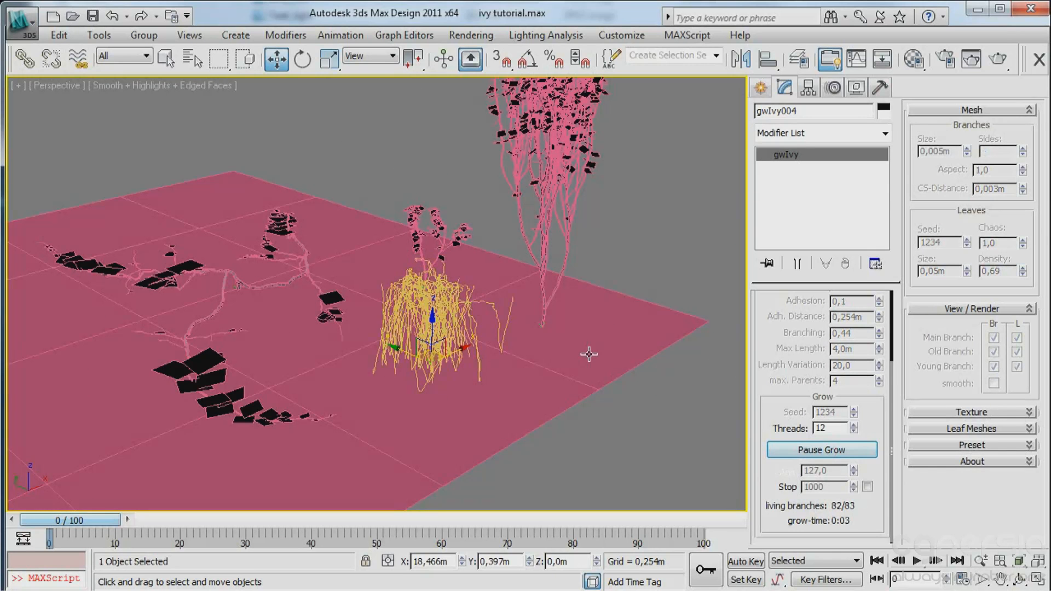
{"action": "middle_click_drag", "start_coordinate": [589, 354], "coordinate": [585, 397], "text": "alt"}
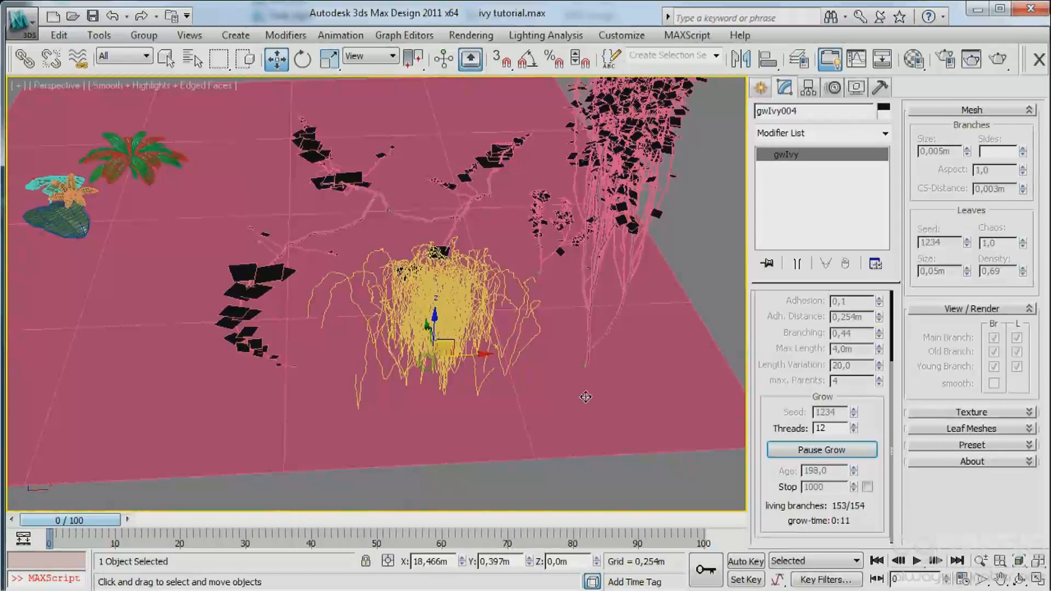
{"action": "left_click", "coordinate": [846, 450]}
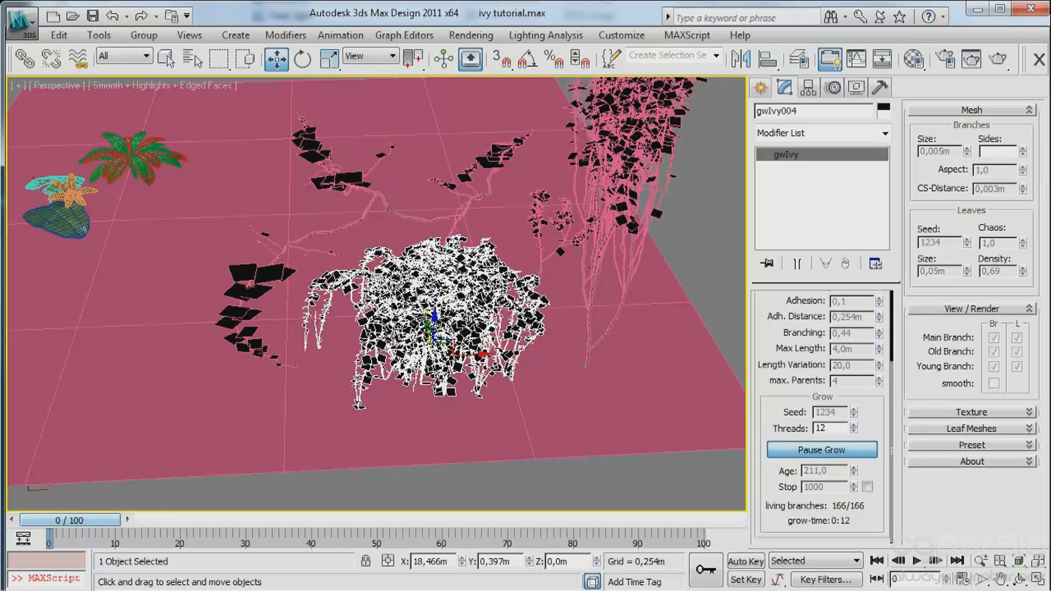
Turn off the edged faces display and examine the bushy fourth ivy from above.
{"action": "middle_click_drag", "start_coordinate": [495, 313], "coordinate": [490, 342], "text": "alt"}
{"action": "key", "text": "F4"}
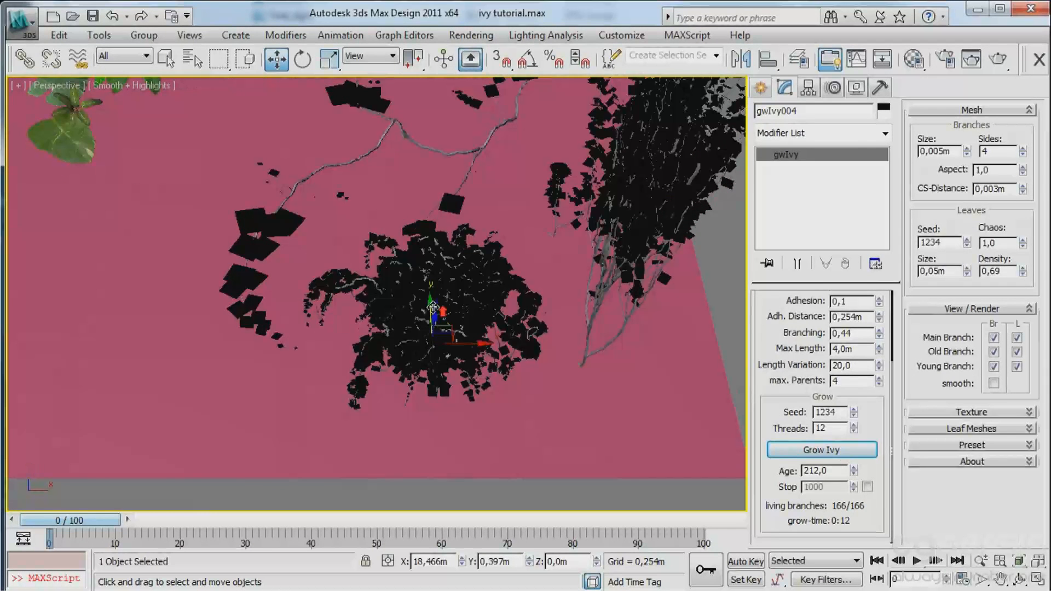
{"action": "middle_click_drag", "start_coordinate": [432, 308], "coordinate": [446, 304], "text": "alt"}
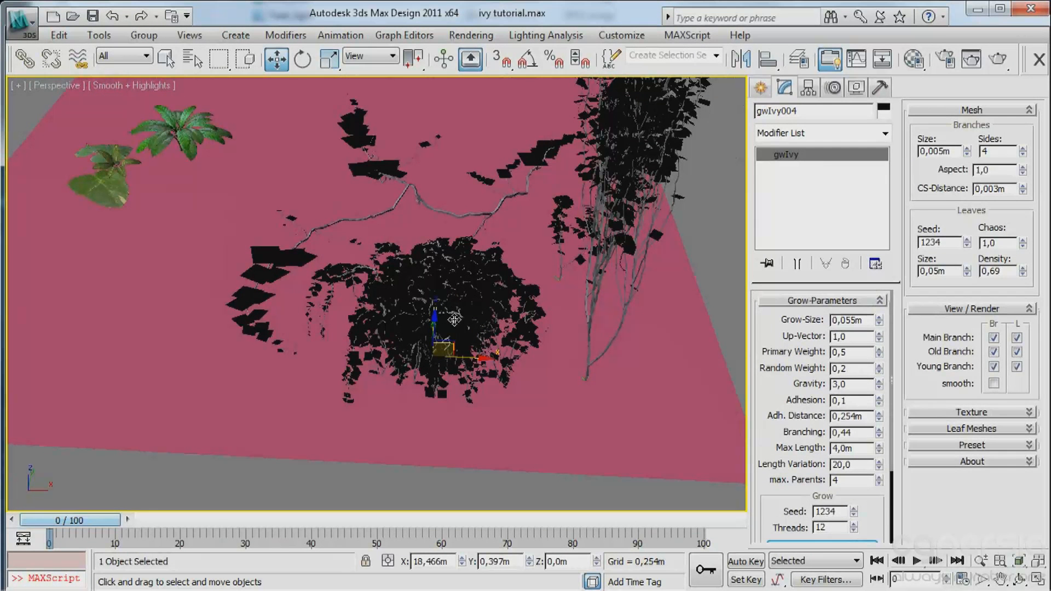
Turn the edged faces display back on and examine the tall third ivy behind the bushy one.
{"action": "left_click", "coordinate": [758, 88]}
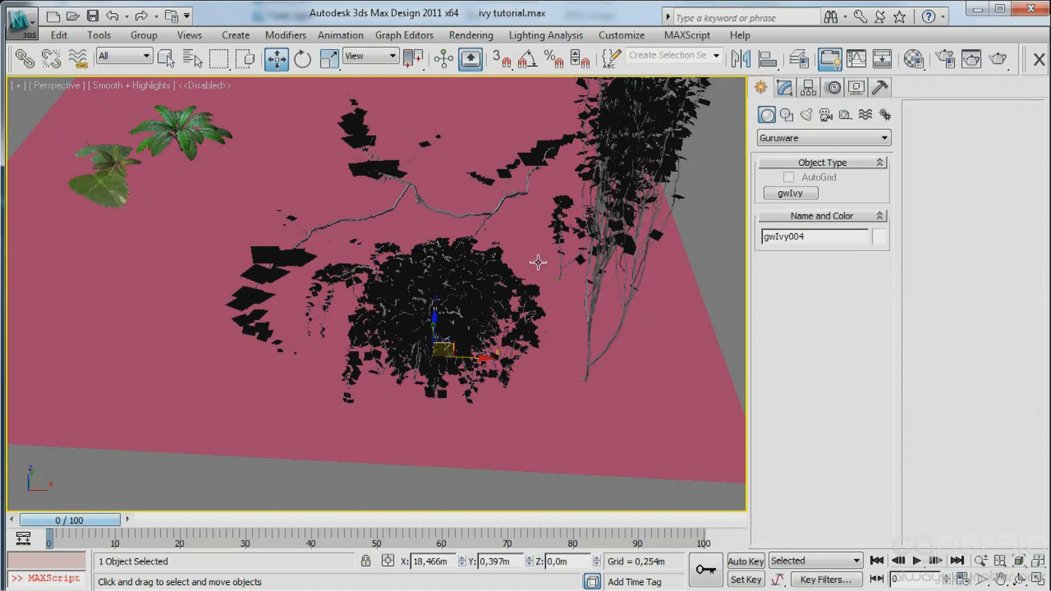
{"action": "key", "text": "F4"}
{"action": "middle_click_drag", "start_coordinate": [469, 332], "coordinate": [523, 320]}
{"action": "scroll", "coordinate": [471, 273], "scroll_direction": "up", "scroll_amount": 4}
{"action": "scroll", "coordinate": [578, 343], "scroll_direction": "down", "scroll_amount": 4}
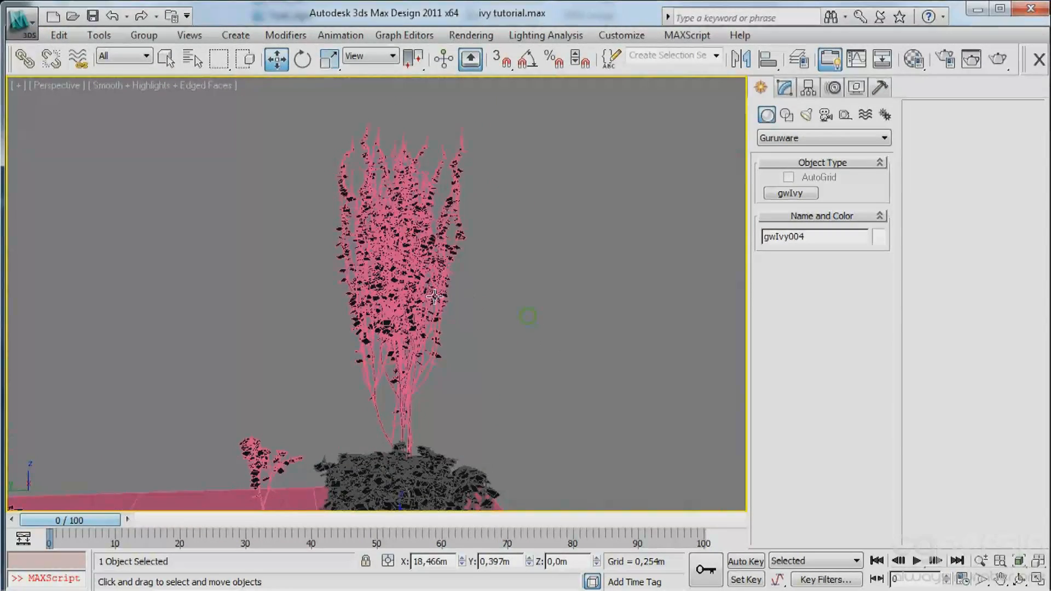
Turn off the leaves on the main, old and young branches of the tall third ivy.
{"action": "scroll", "coordinate": [436, 296], "scroll_direction": "up", "scroll_amount": 4}
{"action": "left_click", "coordinate": [417, 324]}
{"action": "key", "text": "1"}
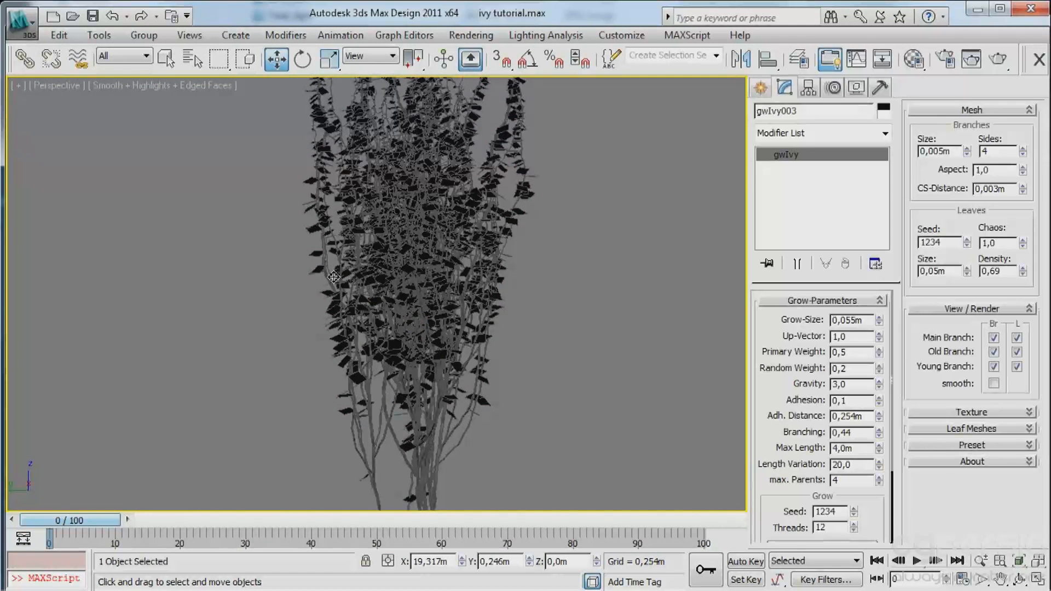
{"action": "left_click", "coordinate": [1016, 366]}
{"action": "left_click", "coordinate": [1016, 352]}
{"action": "left_click", "coordinate": [1016, 338]}
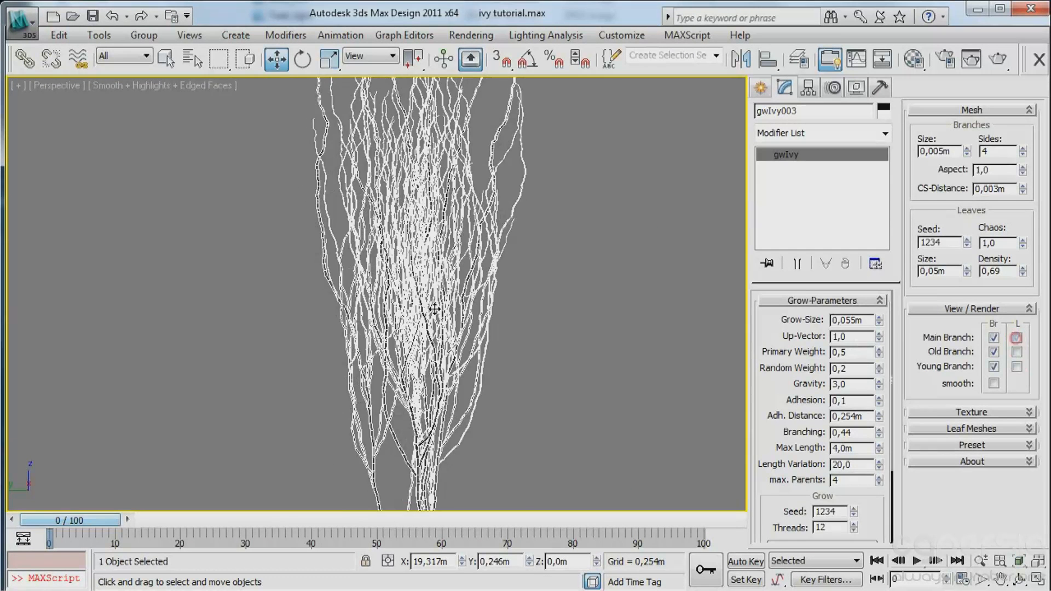
Examine the ivies and plants on the ground plane from several angles and compare them with the garden reference photo.
{"action": "middle_click_drag", "start_coordinate": [530, 307], "coordinate": [516, 370]}
{"action": "scroll", "coordinate": [430, 307], "scroll_direction": "down", "scroll_amount": 4}
{"action": "scroll", "coordinate": [427, 305], "scroll_direction": "up", "scroll_amount": 5}
{"action": "scroll", "coordinate": [427, 305], "scroll_direction": "down", "scroll_amount": 5}
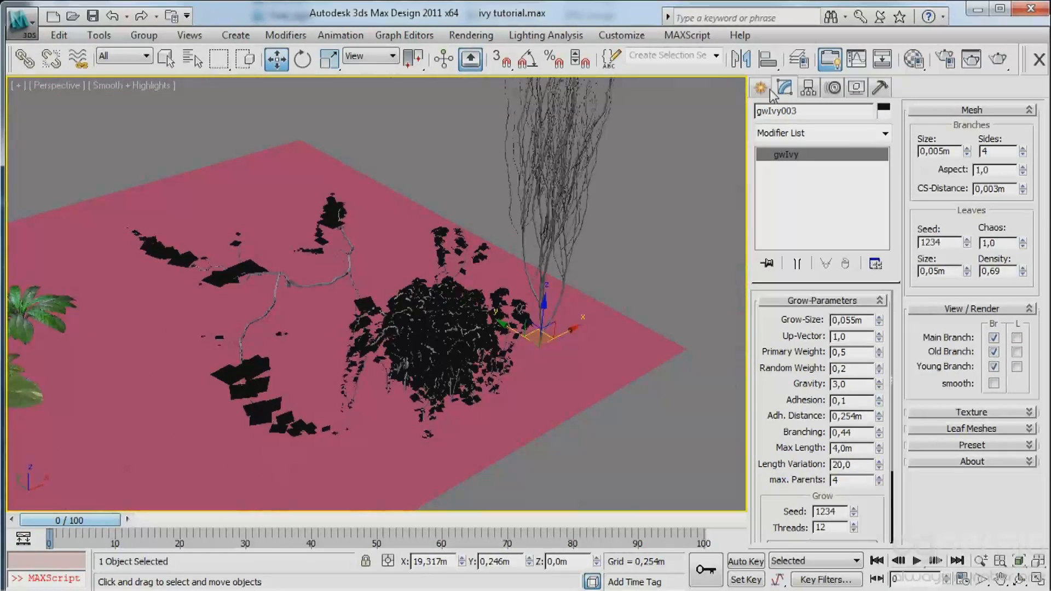
{"action": "left_click", "coordinate": [762, 88]}
{"action": "middle_click_drag", "start_coordinate": [507, 226], "coordinate": [403, 307]}
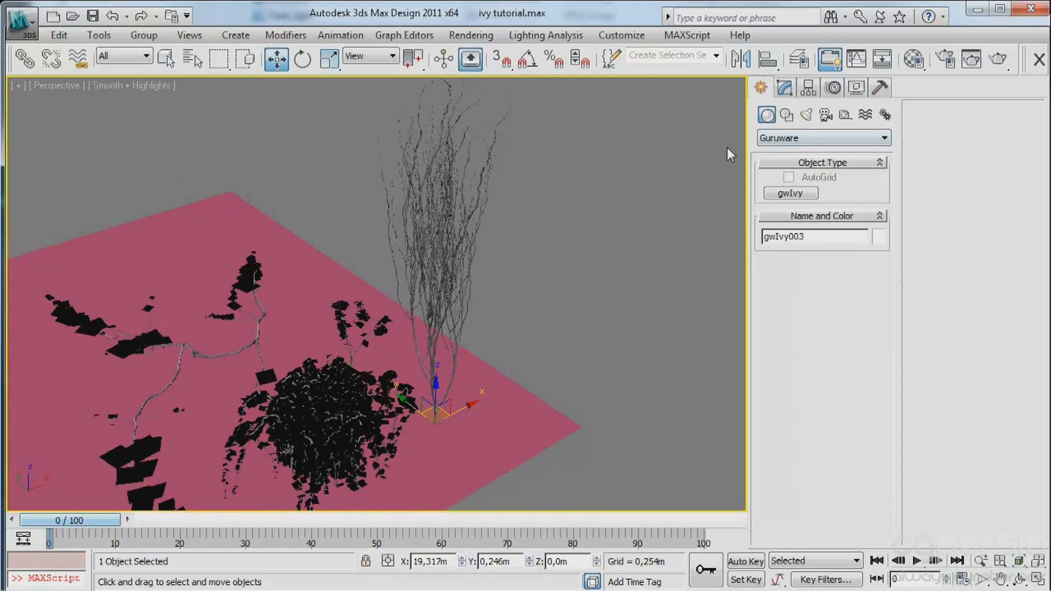
{"action": "middle_click_drag", "start_coordinate": [316, 303], "coordinate": [232, 272]}
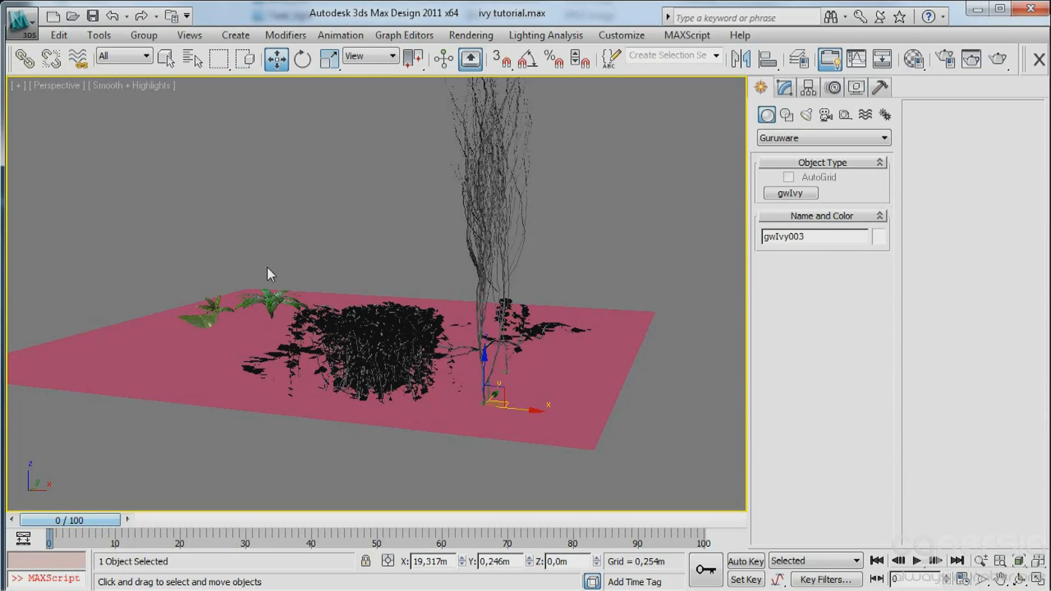
{"action": "middle_click_drag", "start_coordinate": [359, 338], "coordinate": [541, 356], "text": "alt"}
{"action": "scroll", "coordinate": [368, 335], "scroll_direction": "up", "scroll_amount": 5}
{"action": "scroll", "coordinate": [514, 304], "scroll_direction": "down", "scroll_amount": 5}
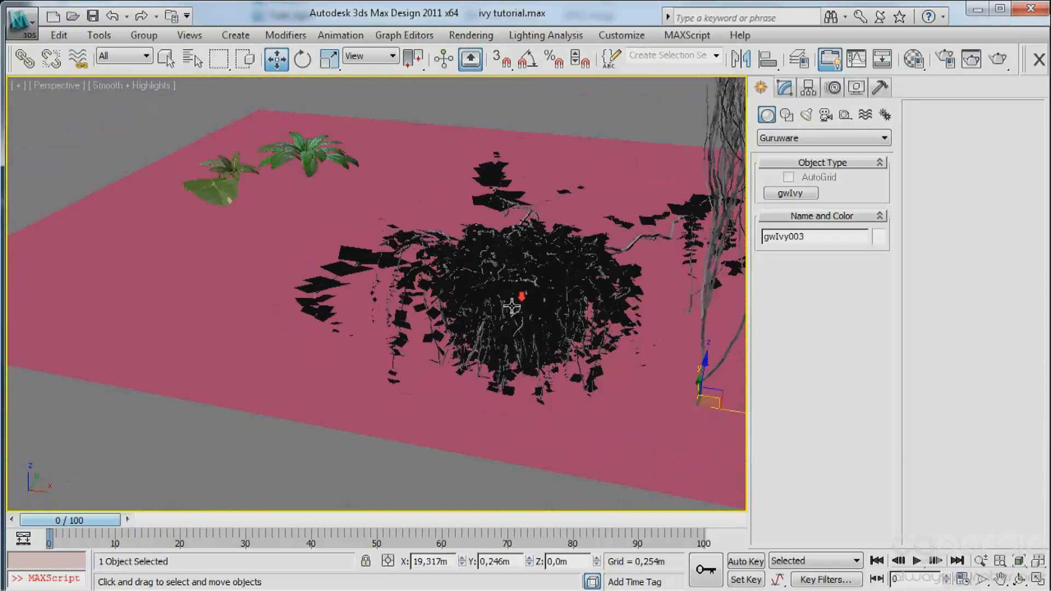
{"action": "middle_click_drag", "start_coordinate": [458, 292], "coordinate": [518, 325], "text": "alt"}
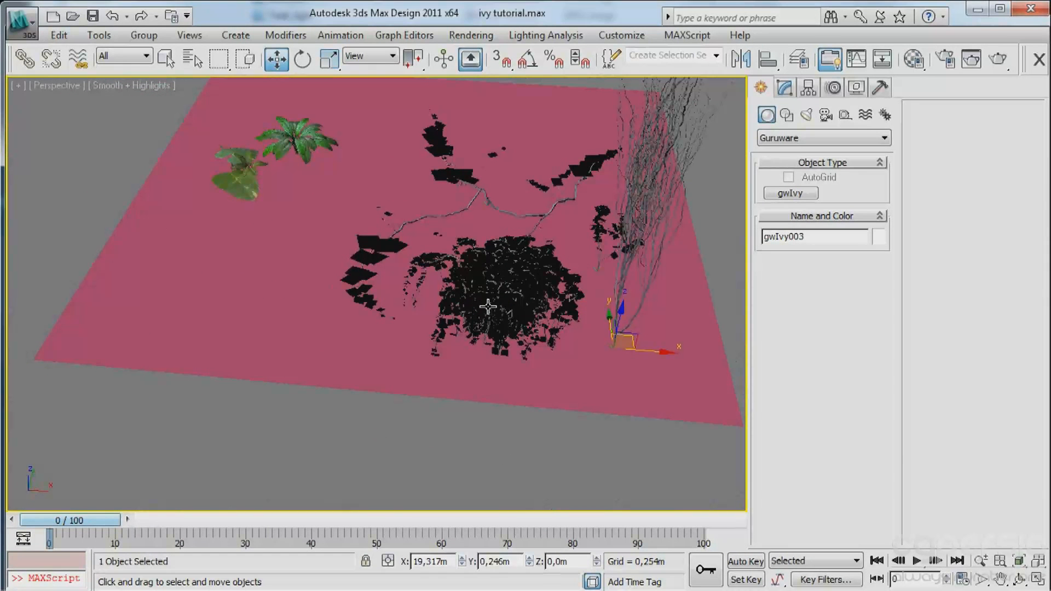
{"action": "key", "text": "alt+Tab"}
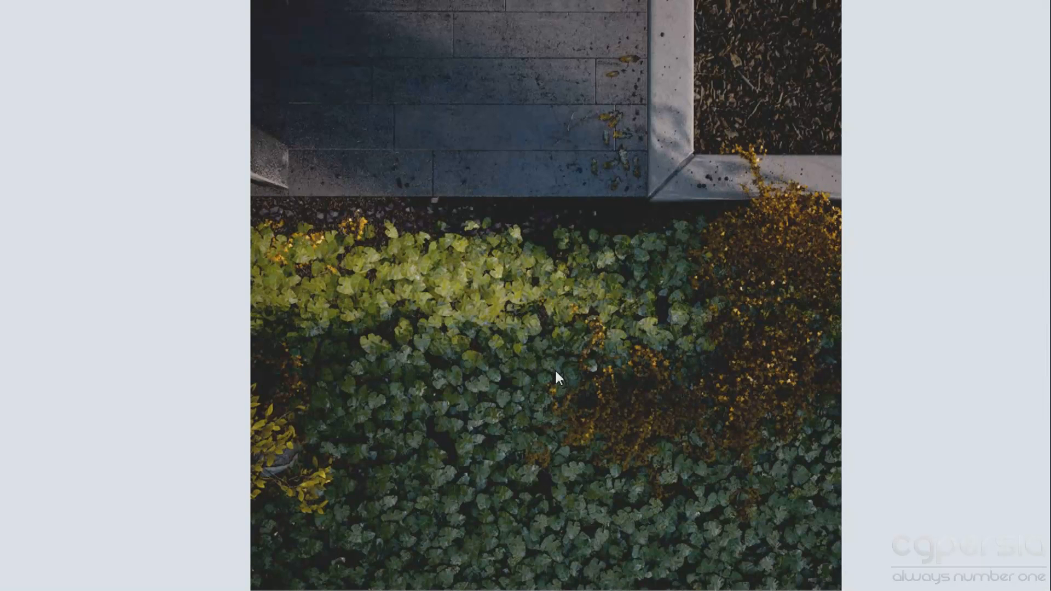
{"action": "key", "text": "alt+Tab"}
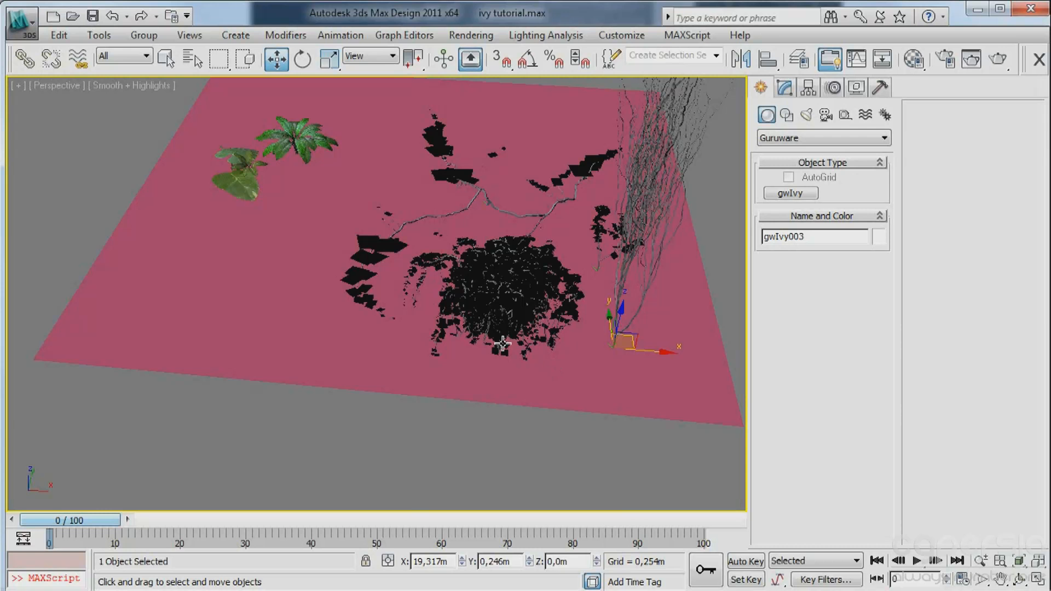
Delete the four ivies together with the ground plane, keeping the leafy plant models.
{"action": "middle_click_drag", "start_coordinate": [402, 305], "coordinate": [556, 255], "text": "alt"}
{"action": "left_click_drag", "start_coordinate": [239, 438], "coordinate": [240, 440]}
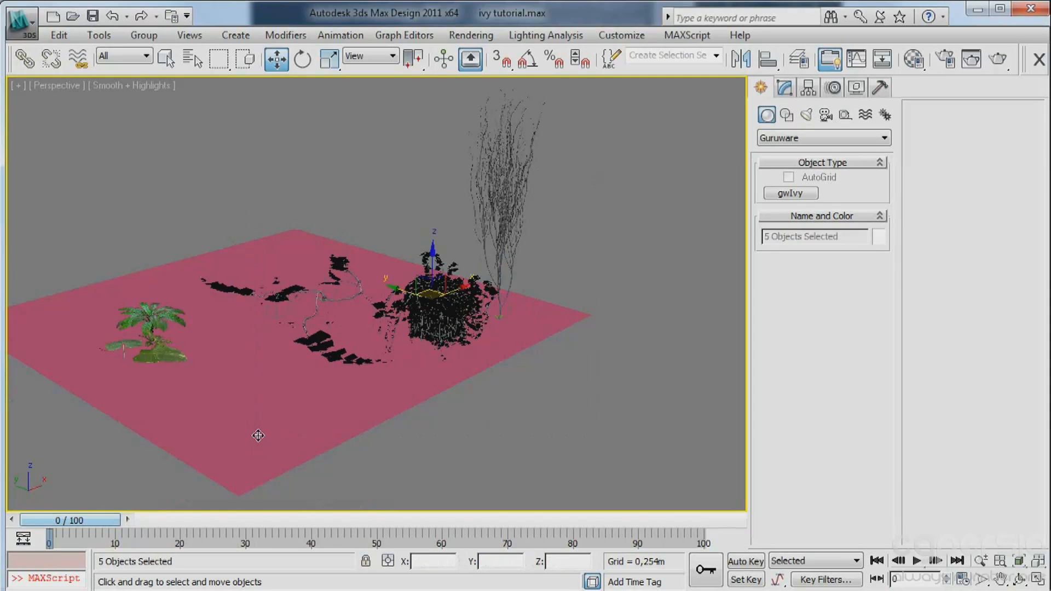
{"action": "key", "text": "Delete"}
Draw a new ground plane about 3.56 m long and 6.02 m wide around the plants in the top view.
{"action": "key", "text": "t"}
{"action": "key", "text": "z"}
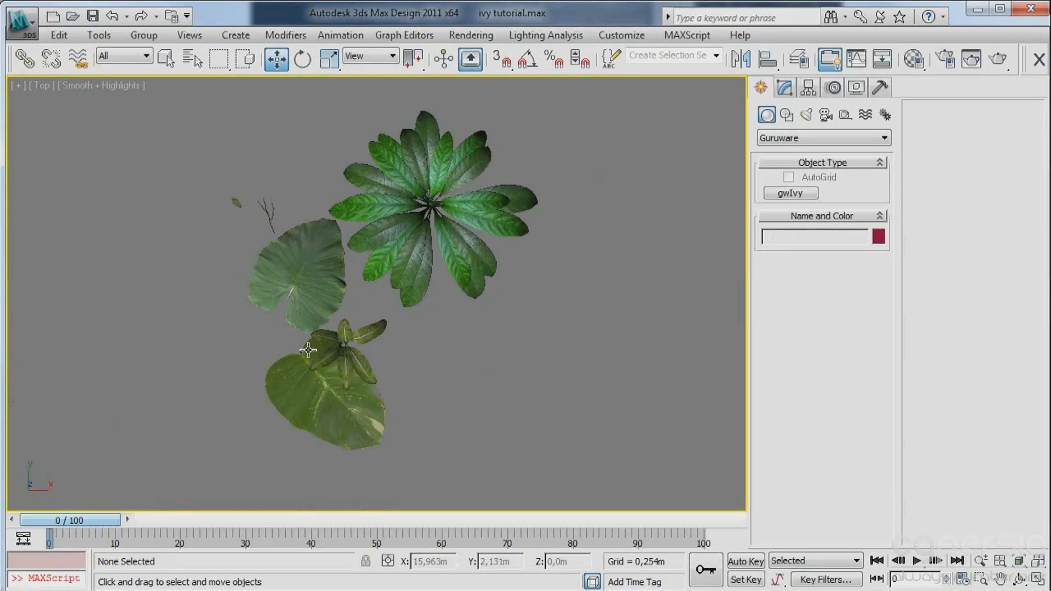
{"action": "middle_click_drag", "start_coordinate": [426, 318], "coordinate": [385, 339]}
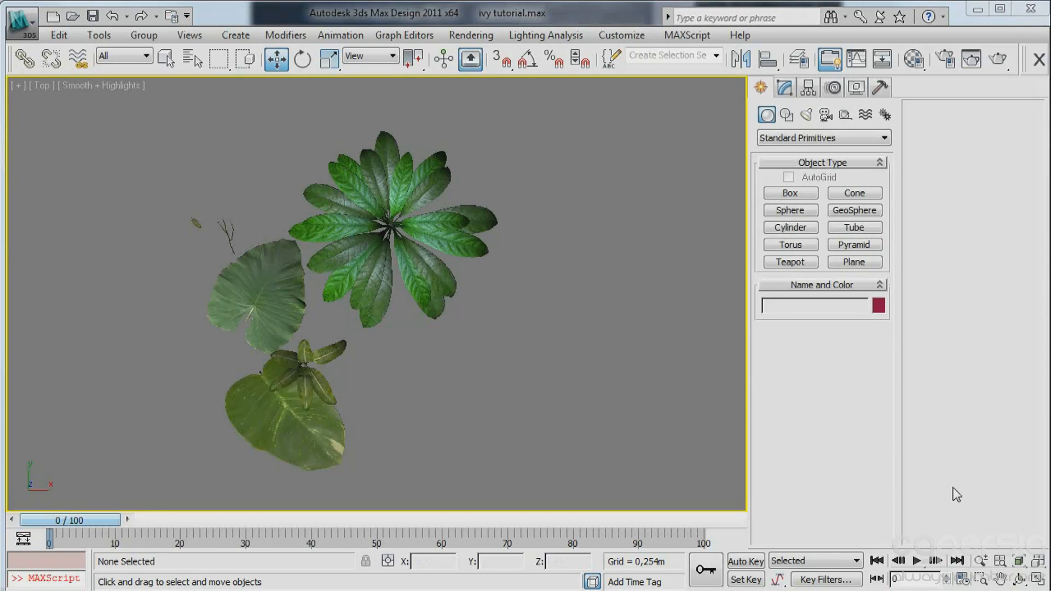
{"action": "left_click", "coordinate": [861, 264]}
{"action": "mouse_move", "coordinate": [542, 271]}
{"action": "middle_mouse_down"}
{"action": "mouse_move", "coordinate": [459, 281]}
{"action": "mouse_move", "coordinate": [429, 247]}
{"action": "middle_mouse_up"}
{"action": "scroll", "coordinate": [458, 282], "scroll_direction": "down", "scroll_amount": 5}
{"action": "mouse_move", "coordinate": [611, 159]}
{"action": "left_mouse_down"}
{"action": "mouse_move", "coordinate": [76, 453]}
{"action": "mouse_move", "coordinate": [65, 481]}
{"action": "left_mouse_up"}
{"action": "right_click", "coordinate": [66, 480]}
Create a box wall about 5.96 m wide and 0.75 m deep along the plane's back edge, and raise its height to 2.366 m.
{"action": "left_click", "coordinate": [798, 190]}
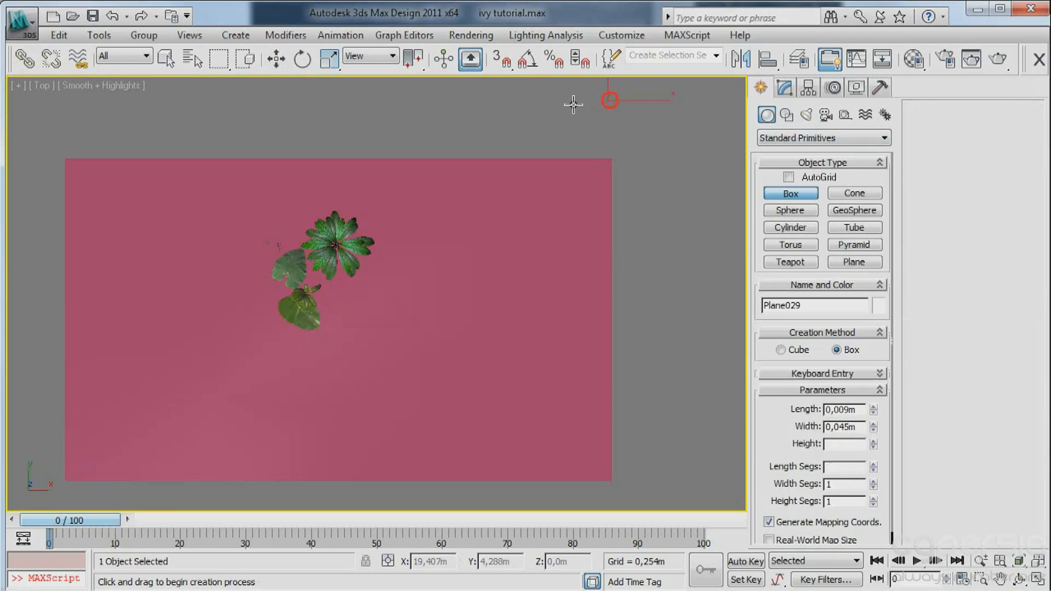
{"action": "left_click_drag", "start_coordinate": [611, 100], "coordinate": [70, 159]}
{"action": "left_click", "coordinate": [69, 168]}
{"action": "right_click", "coordinate": [99, 103]}
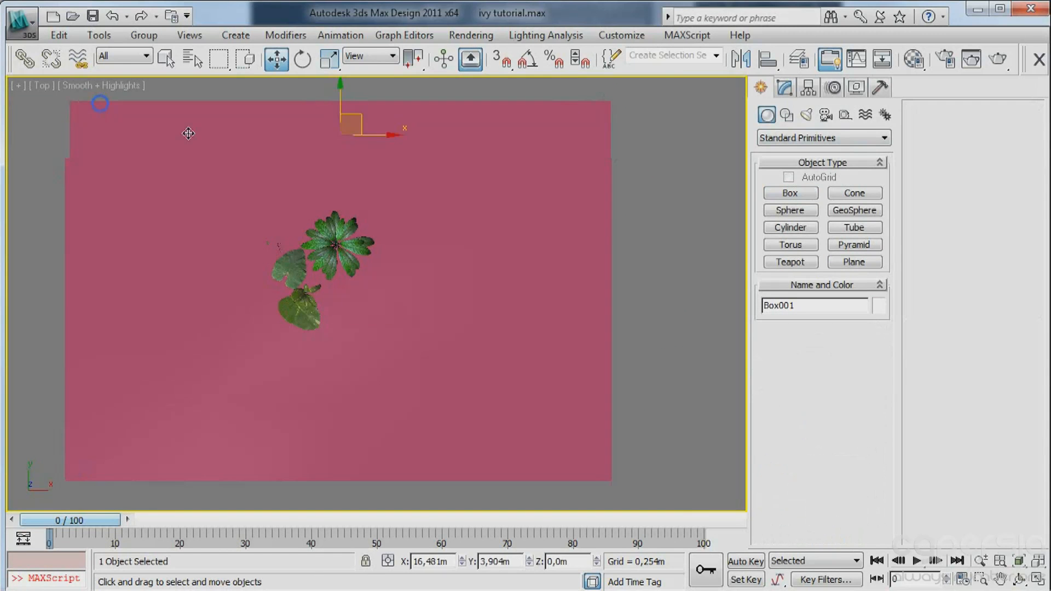
{"action": "middle_click_drag", "start_coordinate": [314, 237], "coordinate": [359, 131], "text": "alt"}
{"action": "middle_click_drag", "start_coordinate": [426, 315], "coordinate": [384, 288]}
{"action": "left_click", "coordinate": [784, 87]}
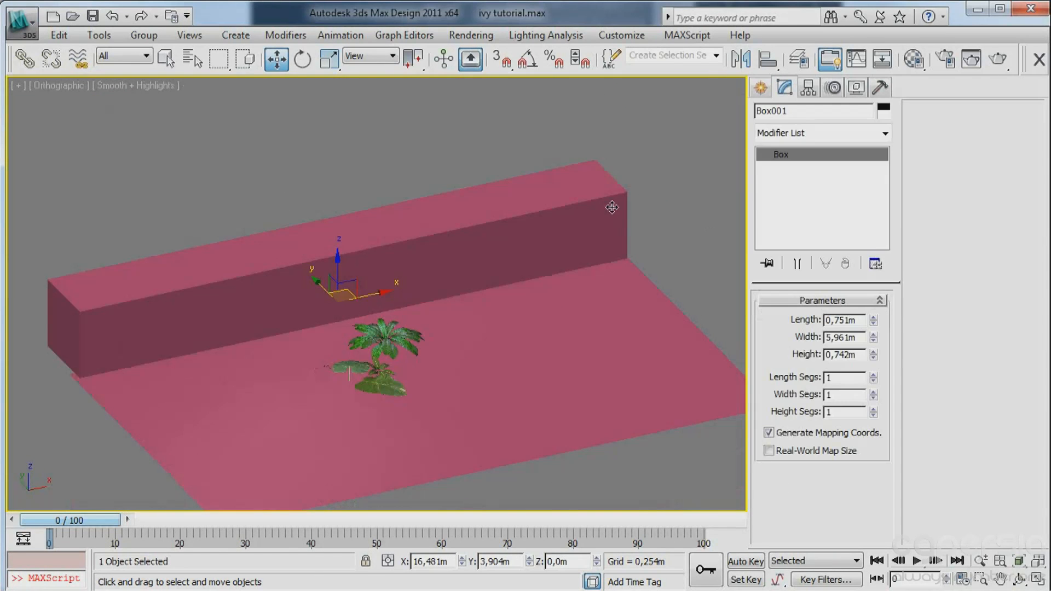
{"action": "left_click_drag", "start_coordinate": [873, 356], "coordinate": [874, 353]}
{"action": "middle_click_drag", "start_coordinate": [462, 319], "coordinate": [430, 308]}
Place a VRayPhysicalCamera in the top view in front of the plants, aimed toward the wall, and look through it.
{"action": "key", "text": "t"}
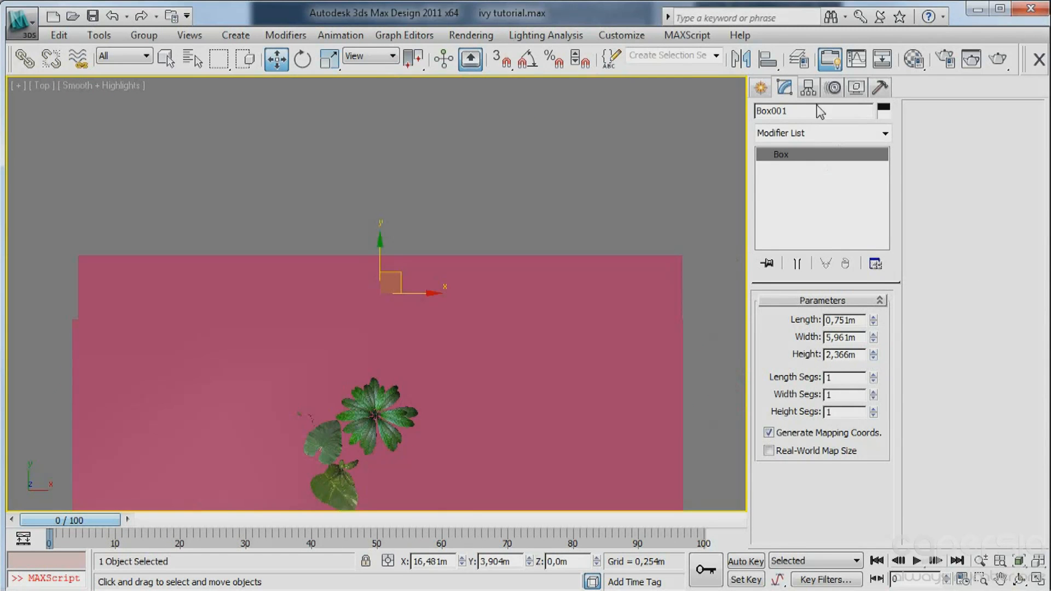
{"action": "left_click", "coordinate": [761, 88]}
{"action": "left_click", "coordinate": [826, 115]}
{"action": "left_click", "coordinate": [793, 138]}
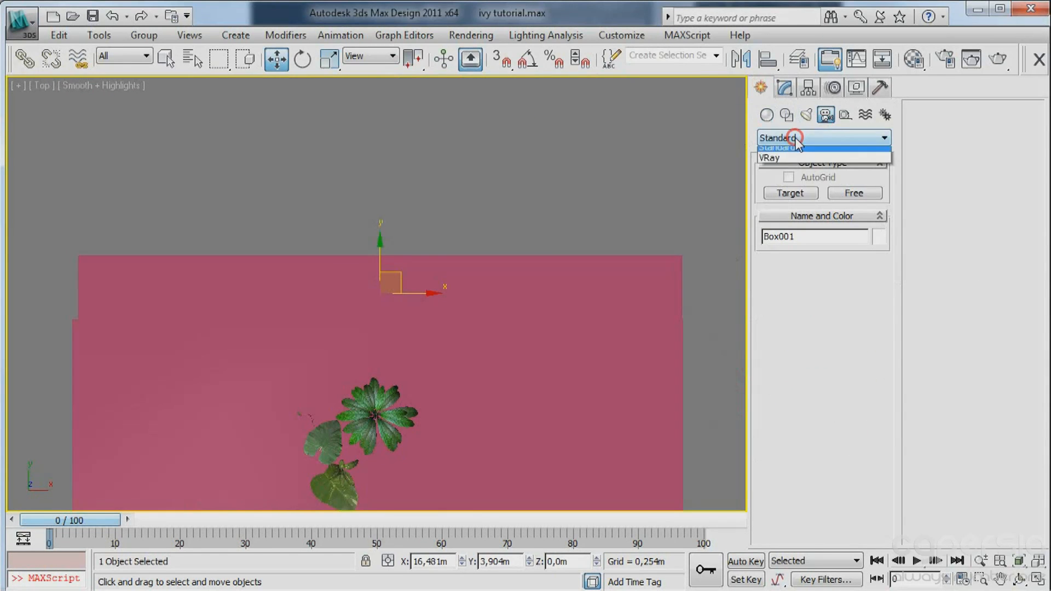
{"action": "left_click", "coordinate": [790, 157]}
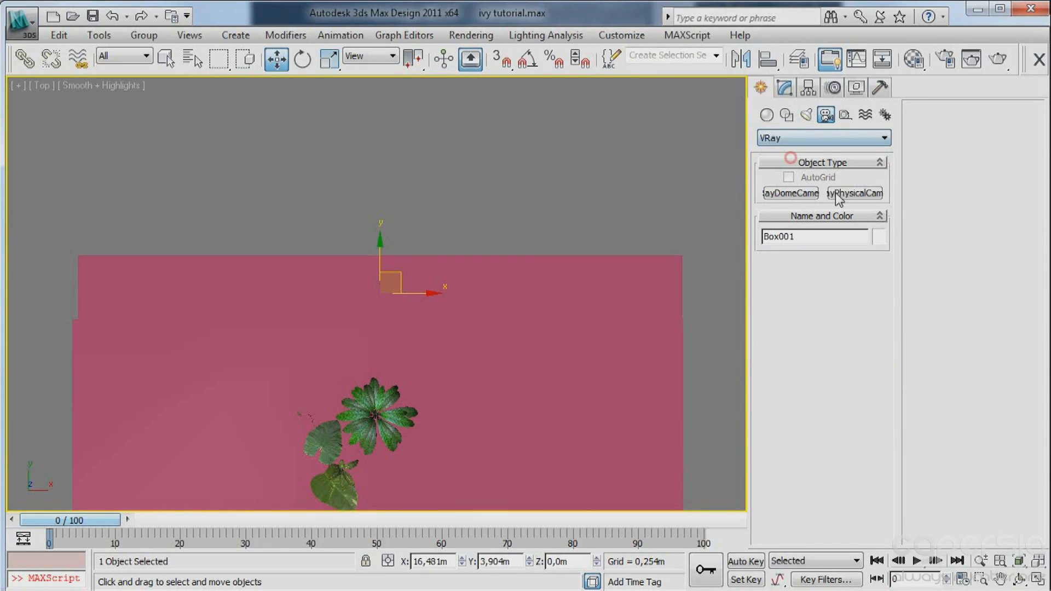
{"action": "left_click", "coordinate": [865, 194]}
{"action": "middle_click_drag", "start_coordinate": [565, 376], "coordinate": [527, 279]}
{"action": "scroll", "coordinate": [490, 319], "scroll_direction": "down", "scroll_amount": 3}
{"action": "middle_click_drag", "start_coordinate": [491, 375], "coordinate": [468, 327]}
{"action": "left_click_drag", "start_coordinate": [447, 412], "coordinate": [416, 264]}
{"action": "key", "text": "w"}
{"action": "key", "text": "c"}
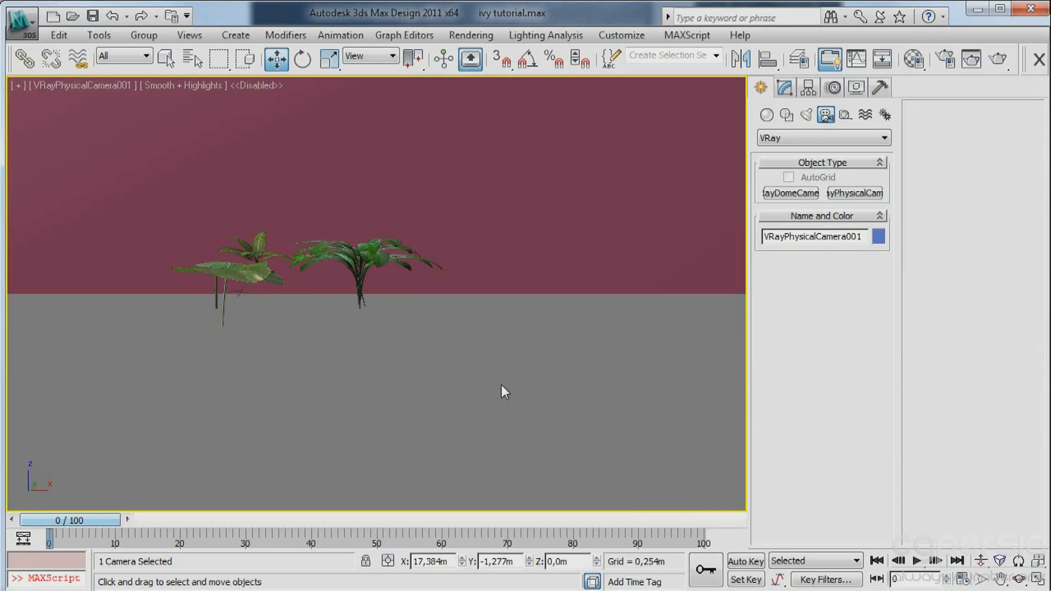
Reframe the camera view so it looks down on the plants from a height of about 1.46 m.
{"action": "middle_click_drag", "start_coordinate": [410, 286], "coordinate": [444, 424]}
{"action": "left_click", "coordinate": [1018, 579]}
{"action": "left_click_drag", "start_coordinate": [438, 298], "coordinate": [383, 252]}
Set the camera's focal length to 35 mm and change its f-number.
{"action": "key", "text": "1"}
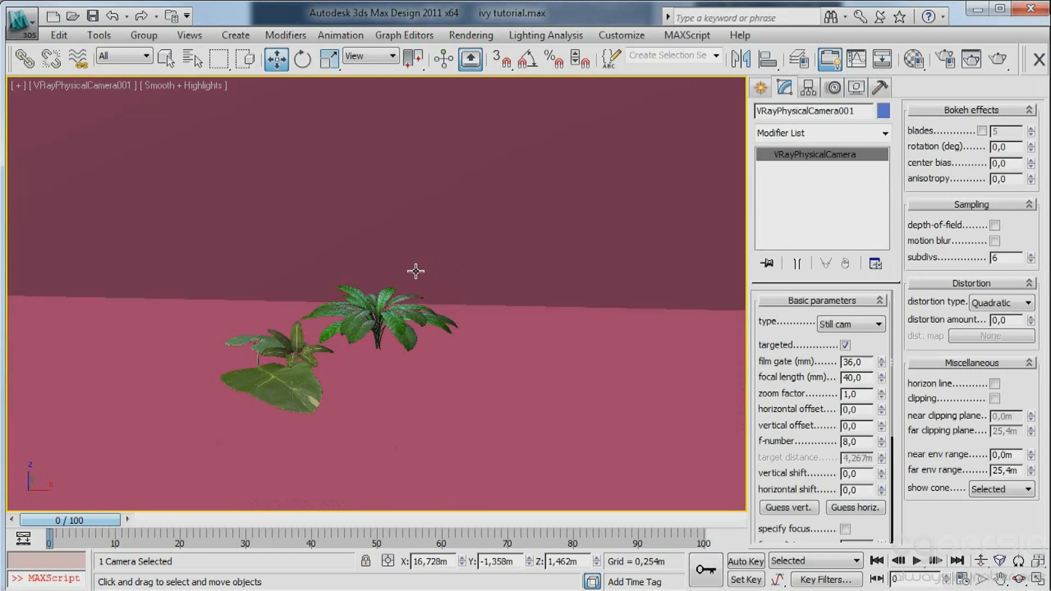
{"action": "double_click", "coordinate": [863, 376]}
{"action": "key", "text": "Return"}
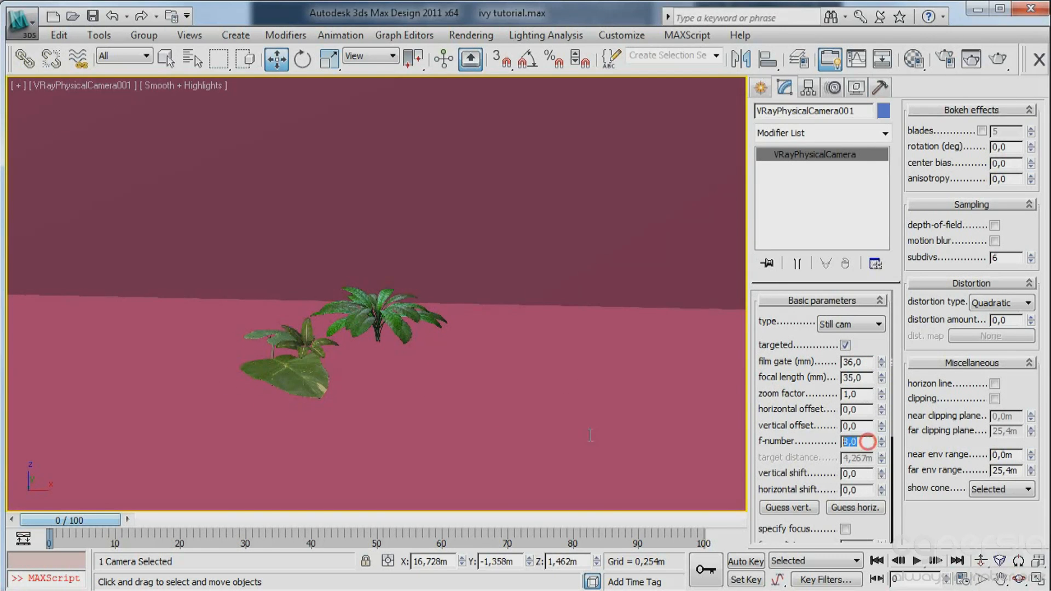
{"action": "type", "text": "2,8"}
Set the camera's custom white balance to a very pale blue, RGB 243, 251, 255.
{"action": "left_click_drag", "start_coordinate": [782, 427], "coordinate": [755, 232]}
{"action": "left_click", "coordinate": [873, 436]}
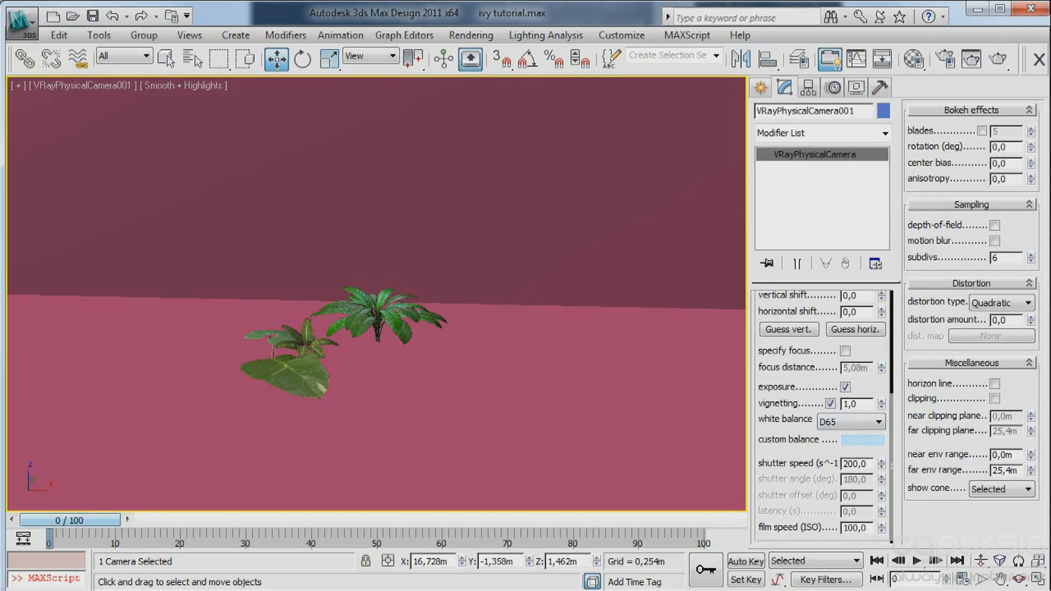
{"action": "left_click_drag", "start_coordinate": [735, 72], "coordinate": [935, 120]}
{"action": "left_click_drag", "start_coordinate": [864, 240], "coordinate": [867, 267]}
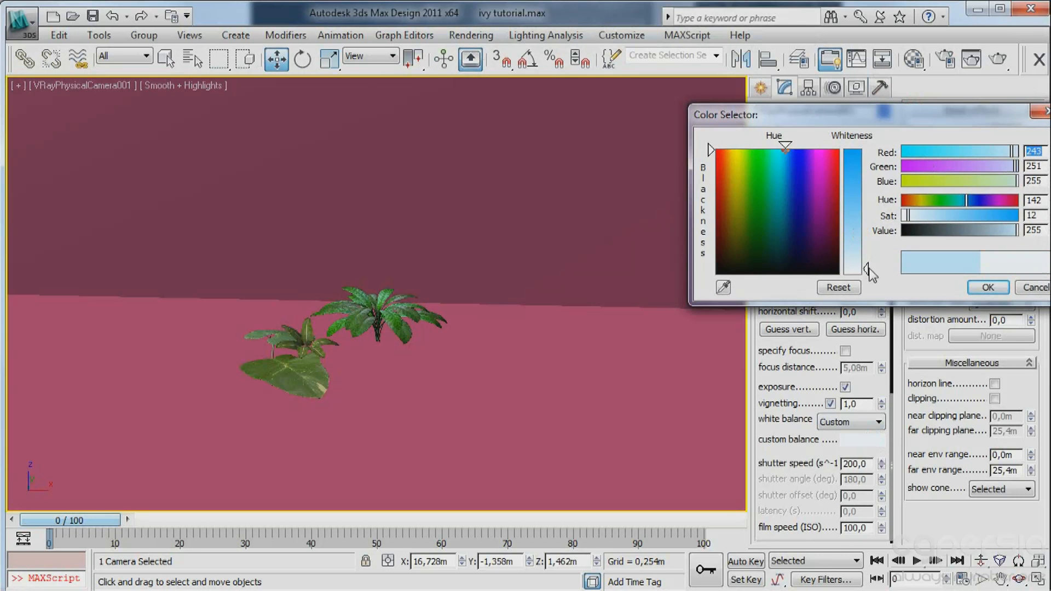
{"action": "left_click", "coordinate": [988, 287]}
Select the ground plane and the wall, and change the 04 - Default material to VRayMtl in the Material Editor.
{"action": "left_click", "coordinate": [542, 367]}
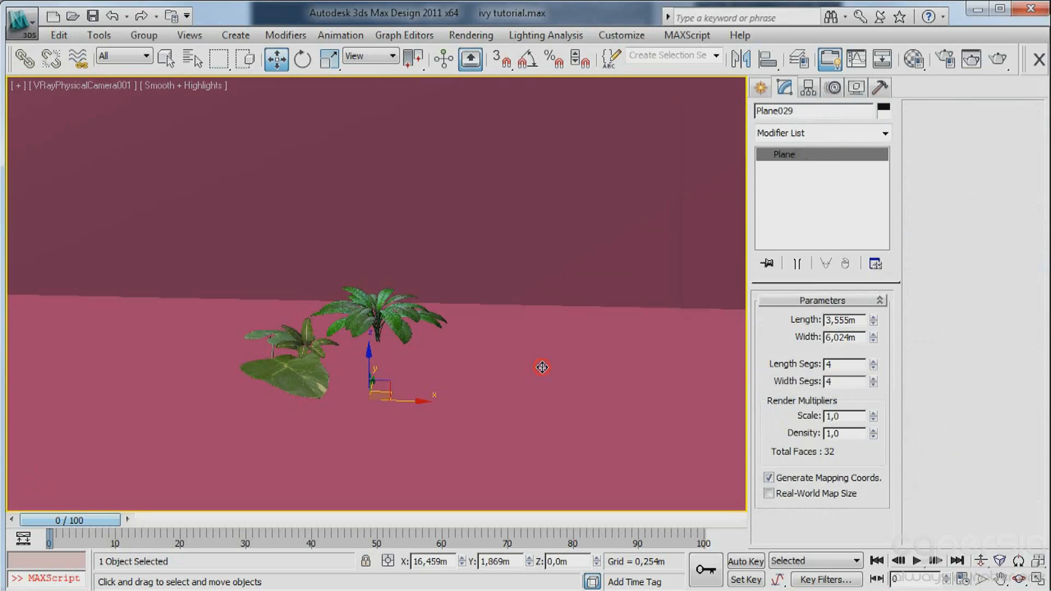
{"action": "left_click", "coordinate": [511, 214], "text": "ctrl"}
{"action": "key", "text": "m"}
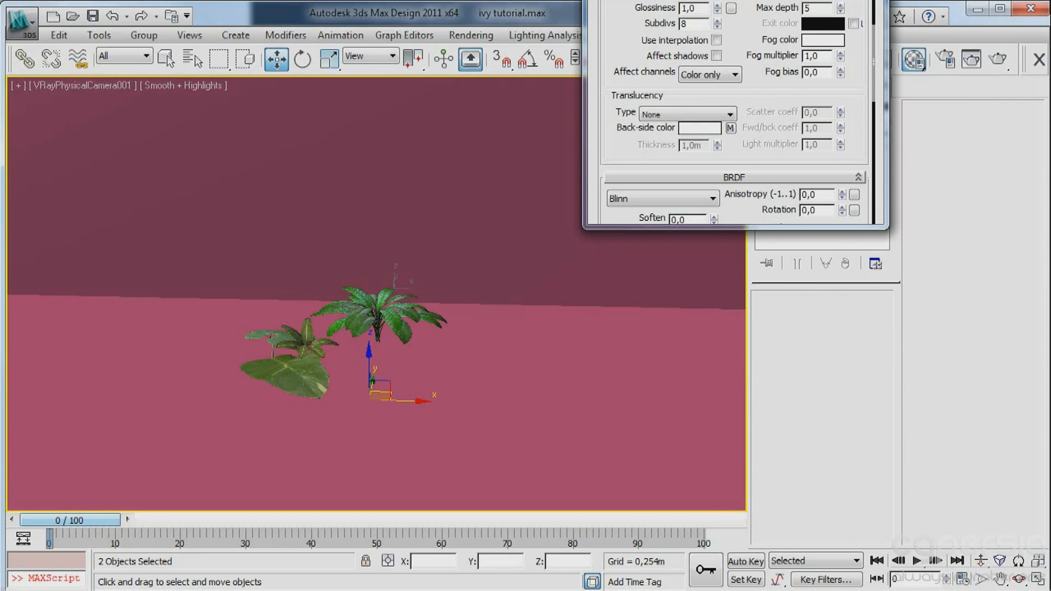
{"action": "left_click_drag", "start_coordinate": [757, 0], "coordinate": [656, 57]}
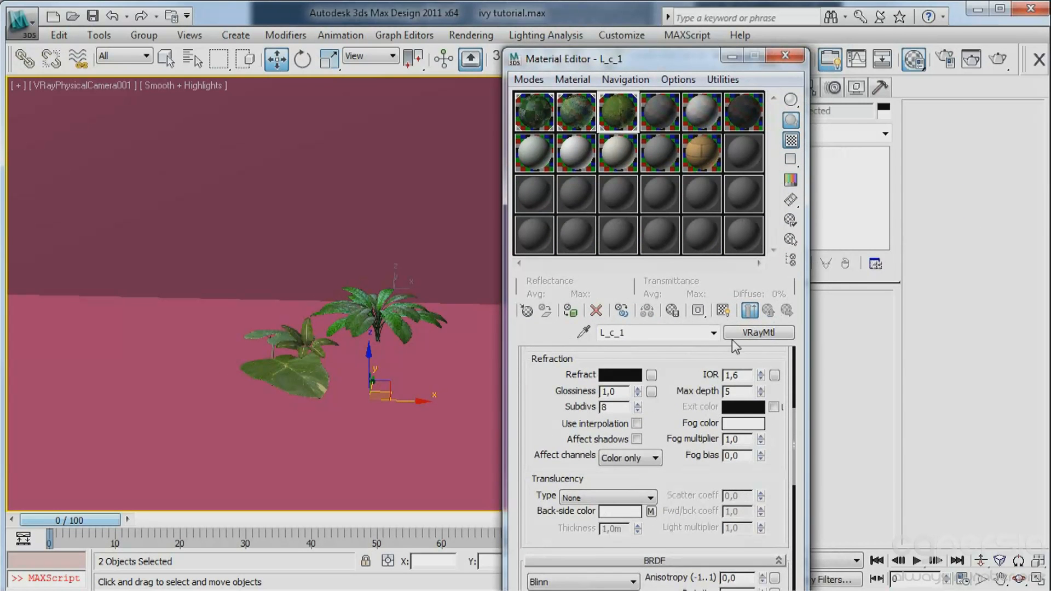
{"action": "left_click", "coordinate": [526, 118]}
{"action": "left_click", "coordinate": [618, 114]}
{"action": "left_click", "coordinate": [659, 112]}
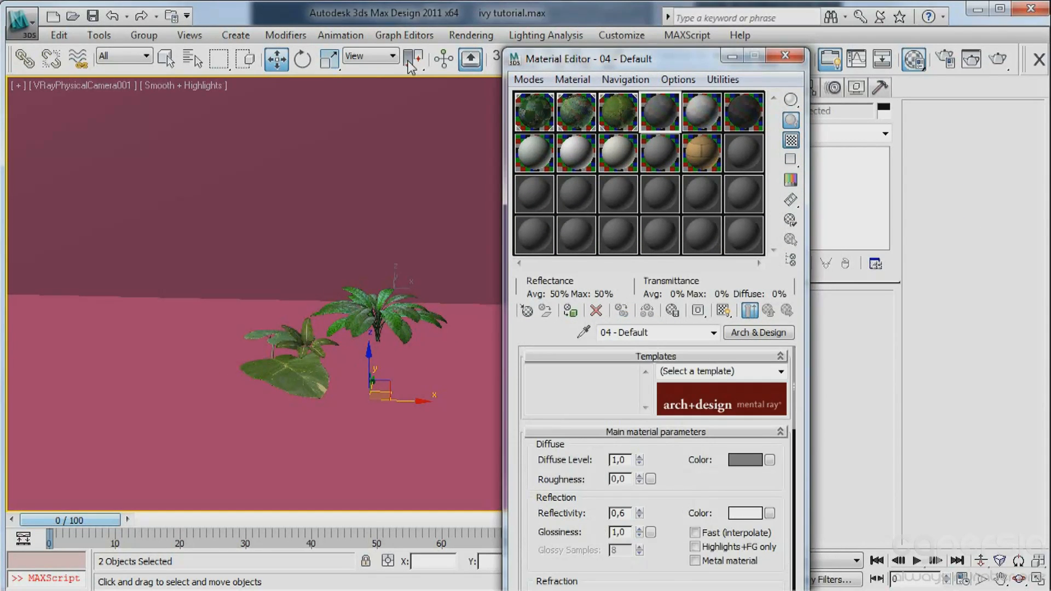
{"action": "left_click", "coordinate": [758, 332]}
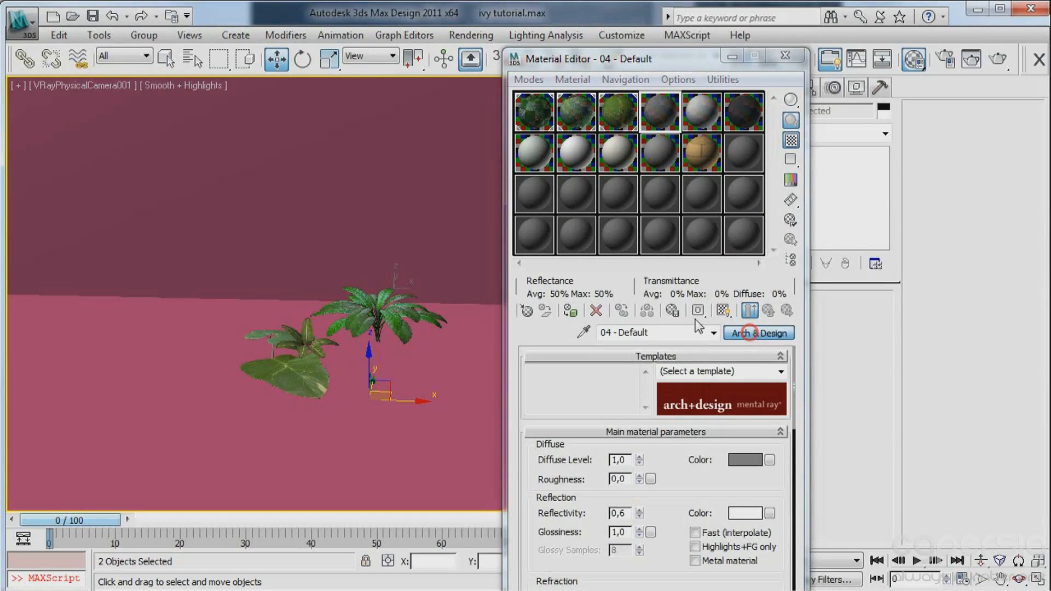
{"action": "scroll", "coordinate": [206, 319], "scroll_direction": "down", "scroll_amount": 3}
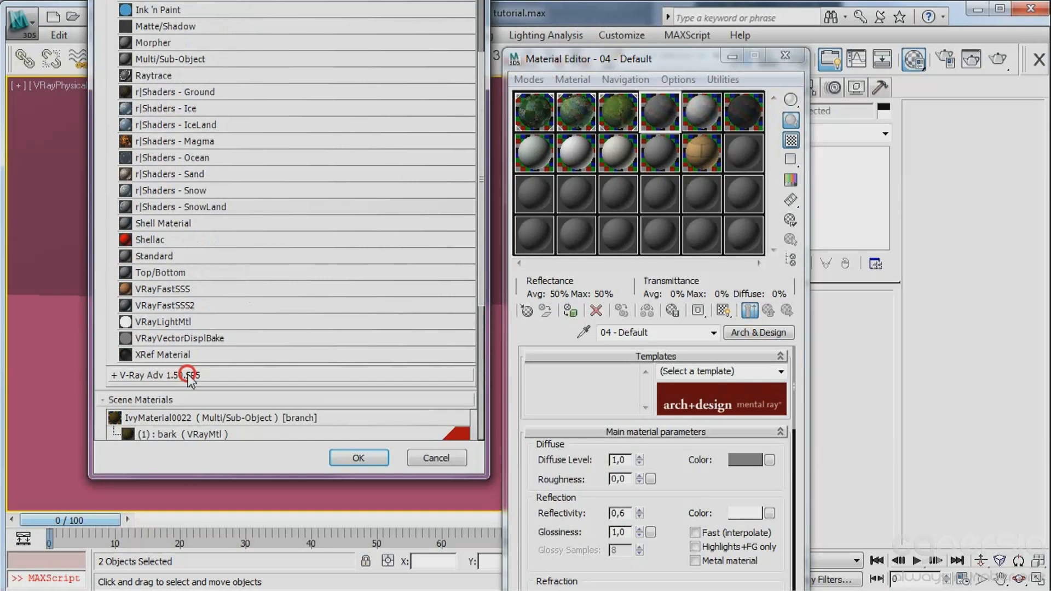
{"action": "double_click", "coordinate": [160, 426]}
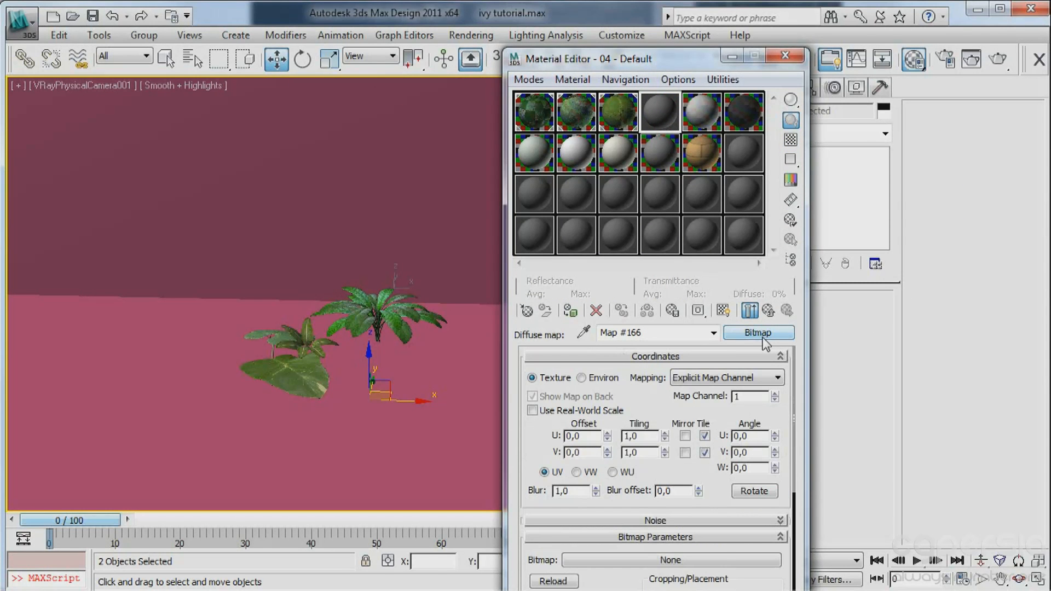
Load the WoodChips0040_1_L image as a Bitmap in the material's diffuse map.
{"action": "left_click", "coordinate": [758, 332]}
{"action": "double_click", "coordinate": [159, 36]}
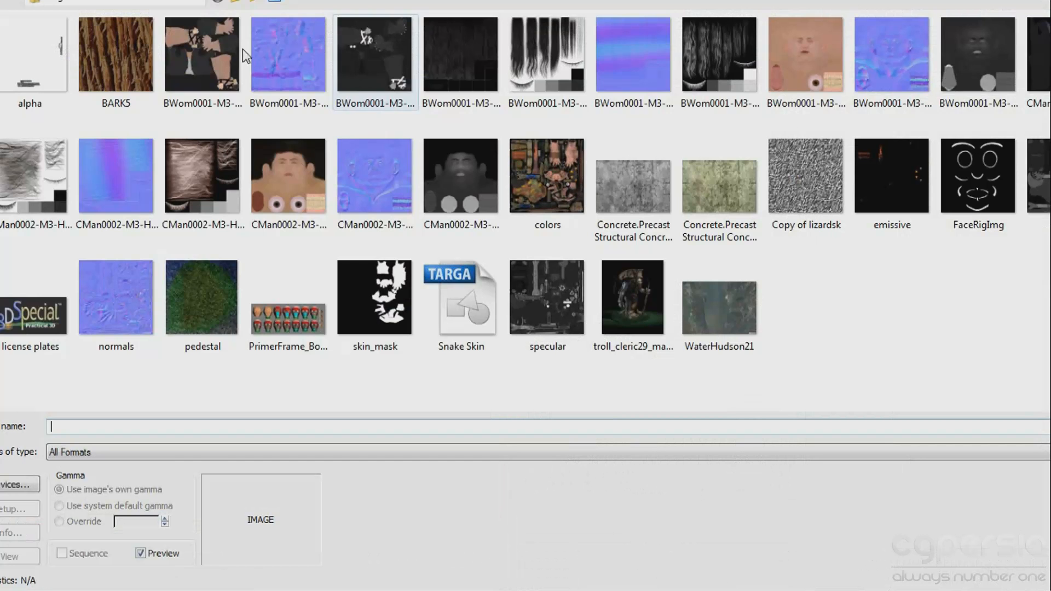
{"action": "left_click", "coordinate": [155, 3]}
{"action": "left_click", "coordinate": [155, 7]}
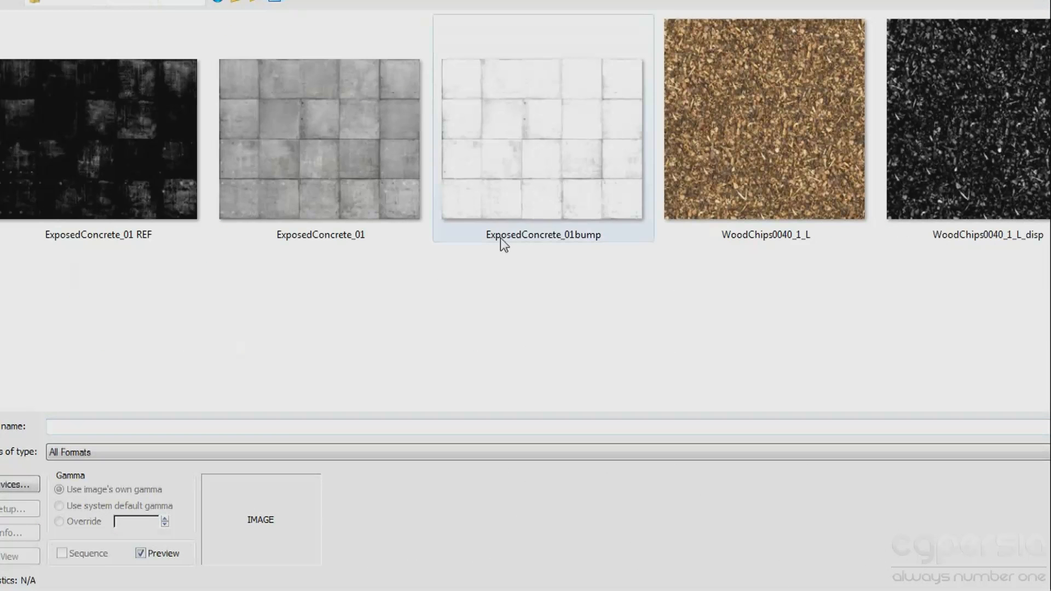
{"action": "left_click", "coordinate": [740, 139]}
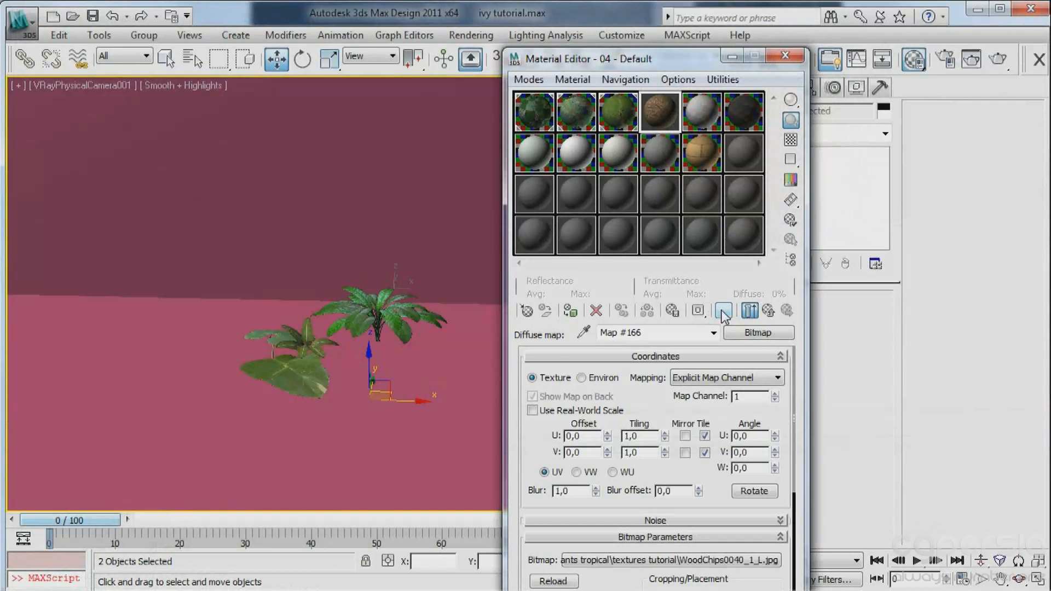
Show the wood chips map in the viewport and assign the material to the ground plane only.
{"action": "left_click", "coordinate": [722, 311]}
{"action": "left_click", "coordinate": [127, 391]}
{"action": "left_click", "coordinate": [571, 311]}
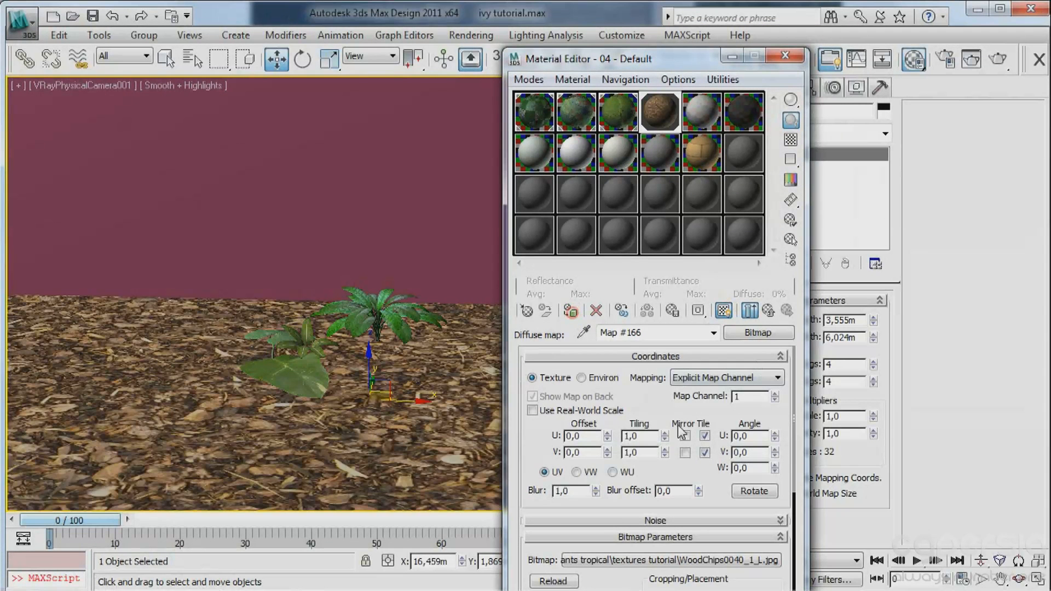
Load the WoodChips0040_1_L_disp image as a Bitmap in the wood chips material's bump map.
{"action": "left_click", "coordinate": [770, 310]}
{"action": "scroll", "coordinate": [684, 438], "scroll_direction": "down", "scroll_amount": 10}
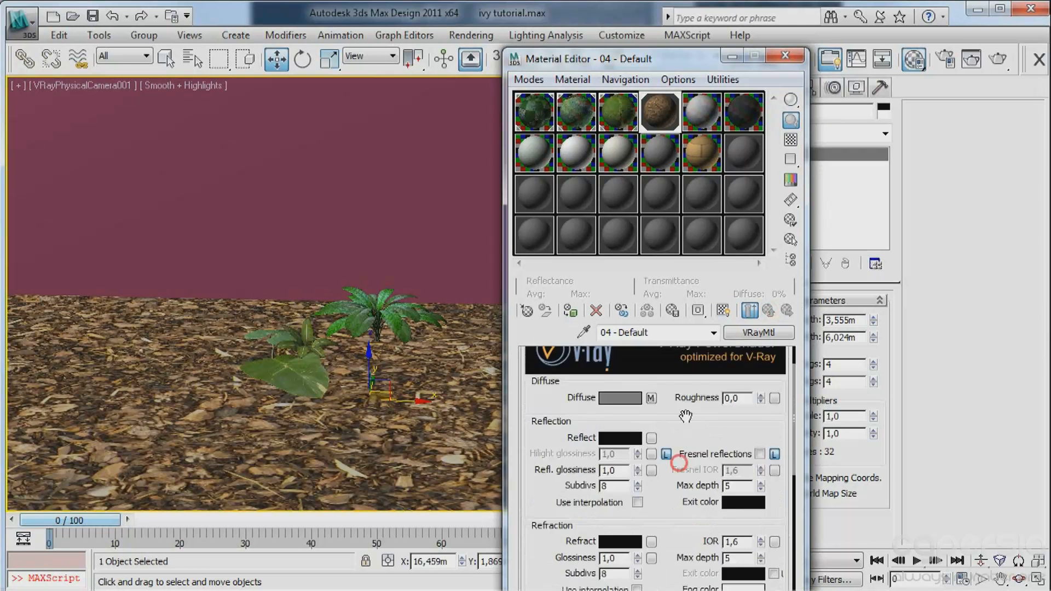
{"action": "left_click", "coordinate": [634, 585]}
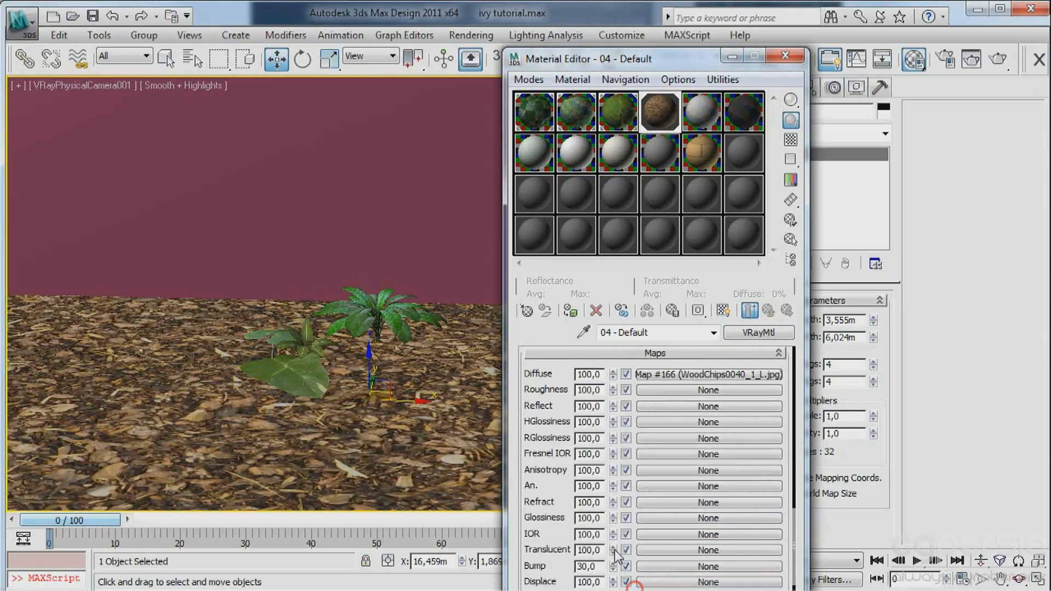
{"action": "left_click_drag", "start_coordinate": [654, 60], "coordinate": [667, 23]}
{"action": "scroll", "coordinate": [530, 468], "scroll_direction": "down", "scroll_amount": 1}
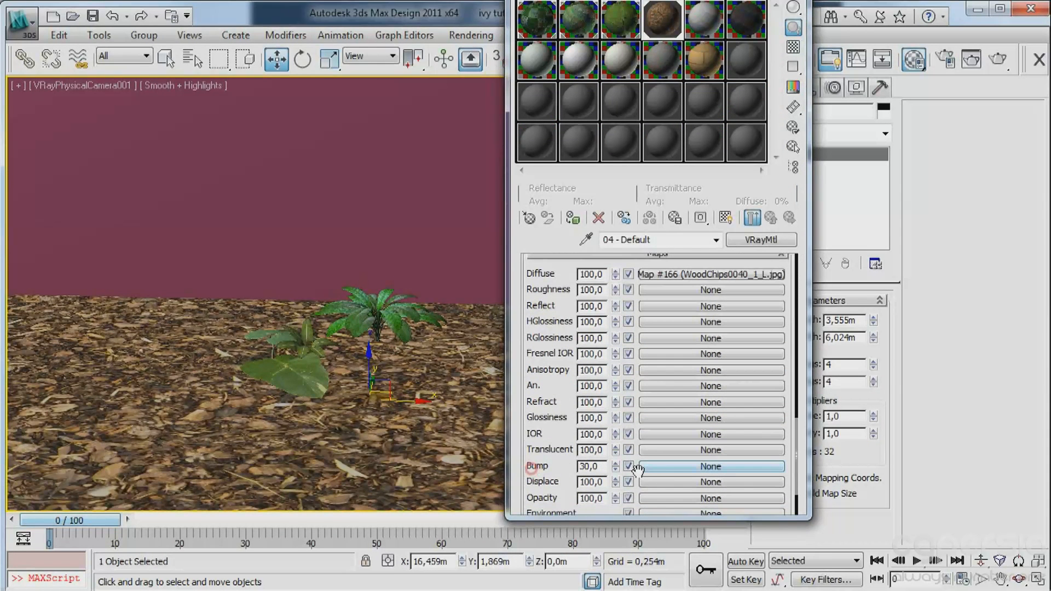
{"action": "left_click", "coordinate": [646, 466]}
{"action": "double_click", "coordinate": [143, 30]}
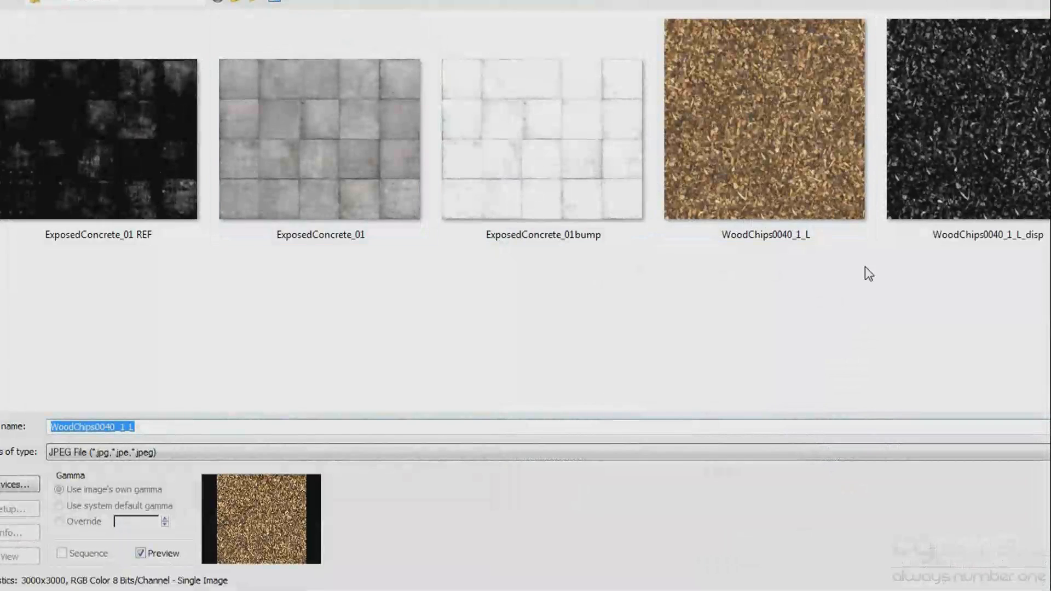
{"action": "double_click", "coordinate": [954, 171]}
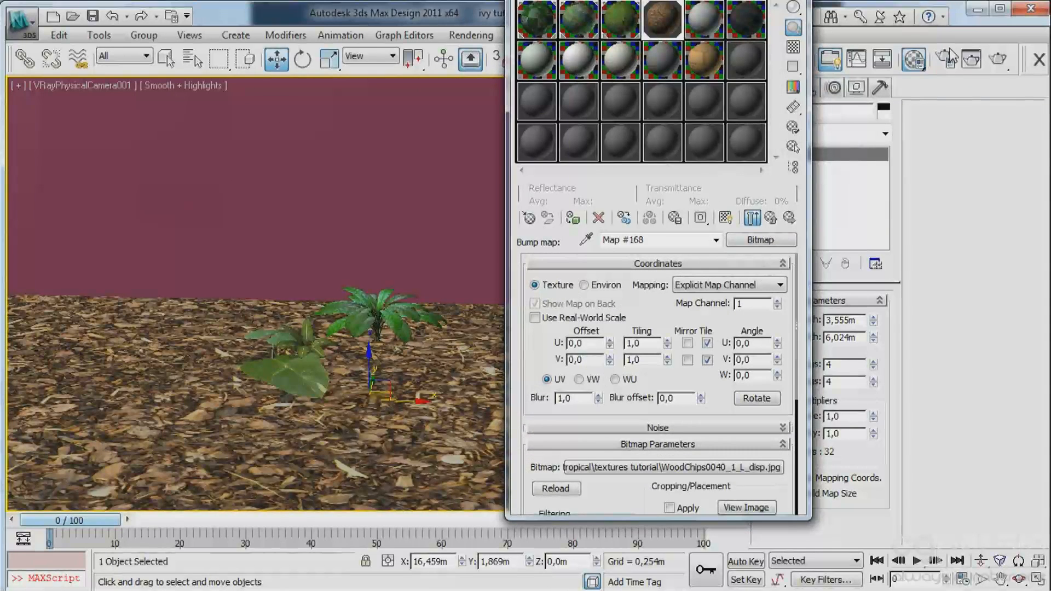
Add a UVW Mapping modifier to the ground plane.
{"action": "left_click_drag", "start_coordinate": [711, 0], "coordinate": [436, 23]}
{"action": "left_click", "coordinate": [819, 135]}
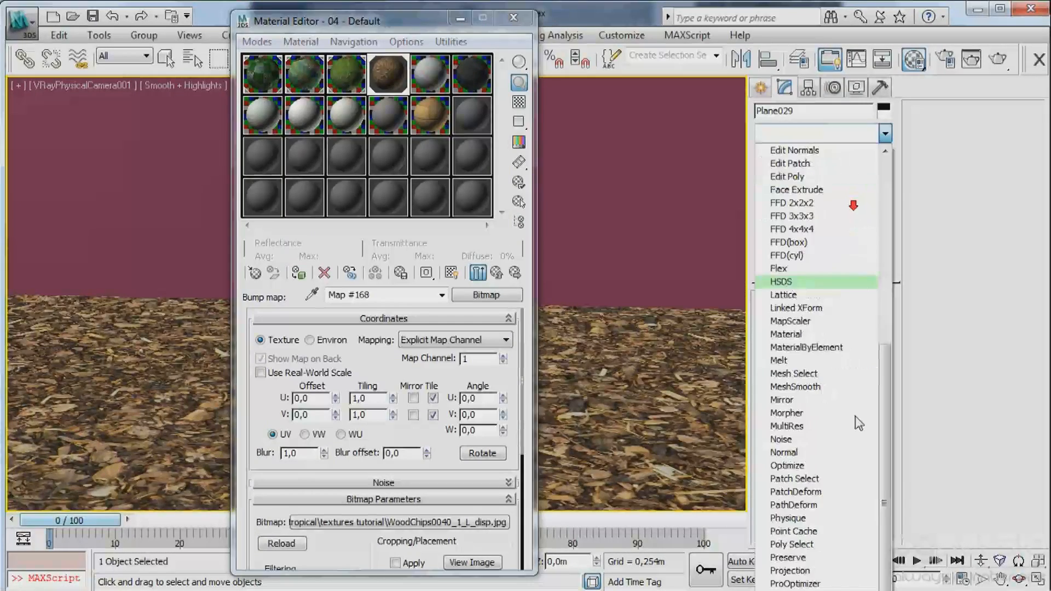
{"action": "scroll", "coordinate": [855, 416], "scroll_direction": "down", "scroll_amount": 10}
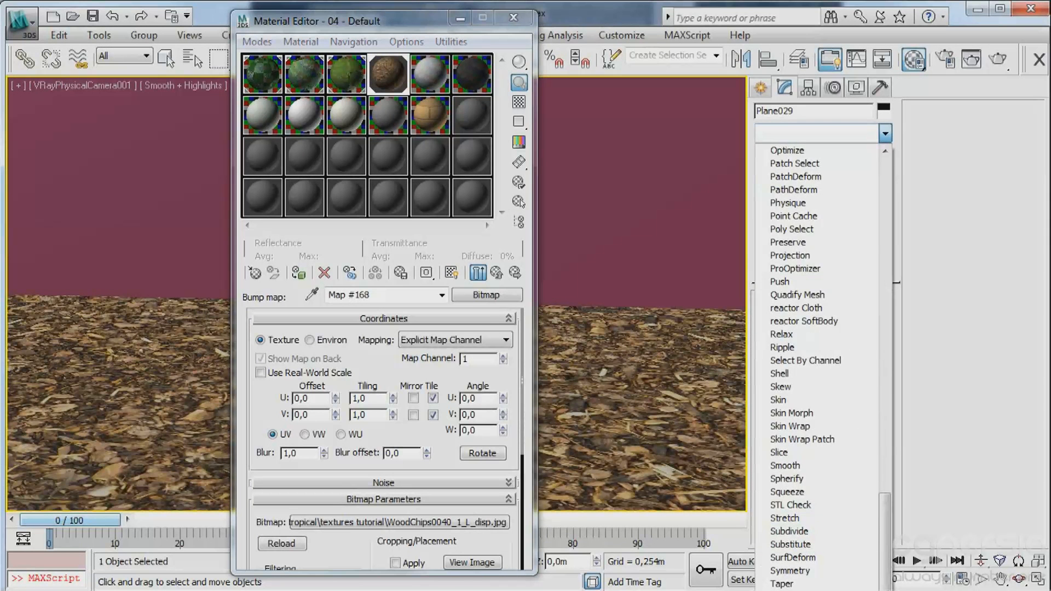
{"action": "left_click", "coordinate": [786, 590]}
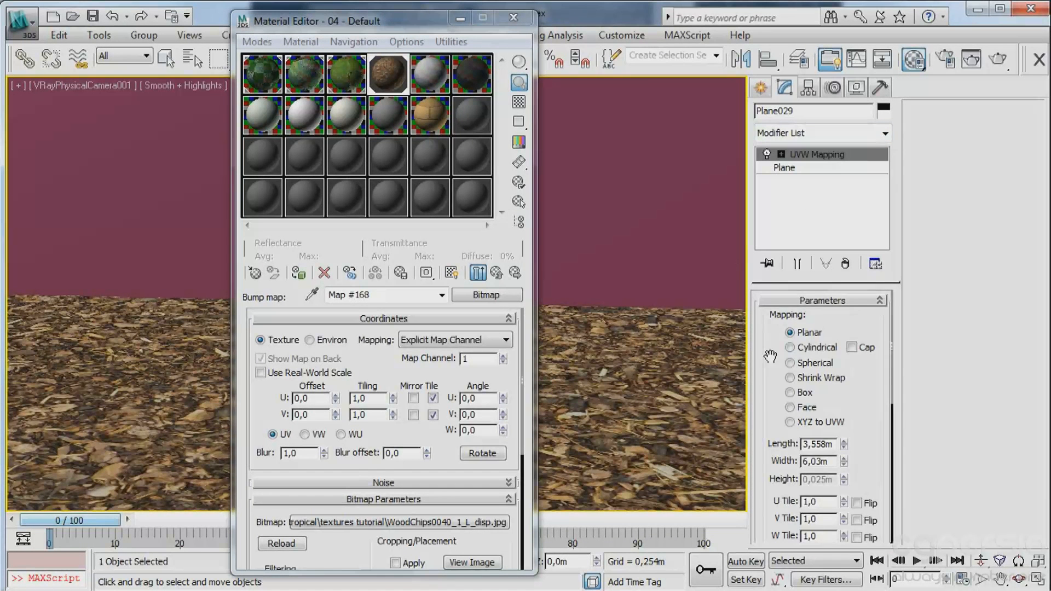
Try a length and width of 1 m for the ground plane's planar UVW mapping.
{"action": "left_click_drag", "start_coordinate": [770, 356], "coordinate": [765, 332]}
{"action": "left_click", "coordinate": [833, 402]}
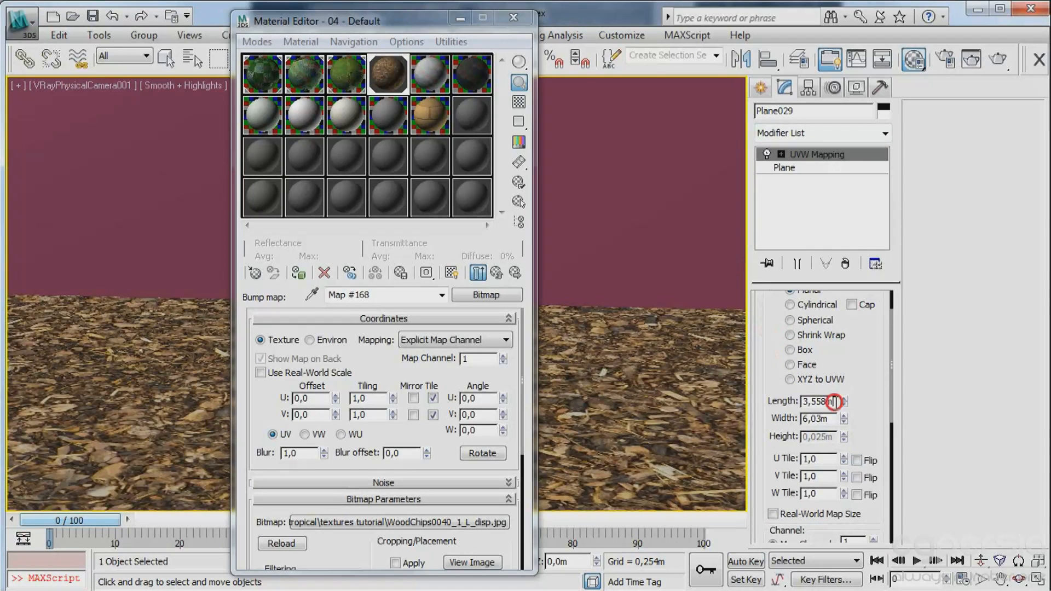
{"action": "double_click", "coordinate": [833, 402]}
{"action": "type", "text": "1"}
{"action": "key", "text": "Tab"}
{"action": "type", "text": "1"}
{"action": "key", "text": "Tab"}
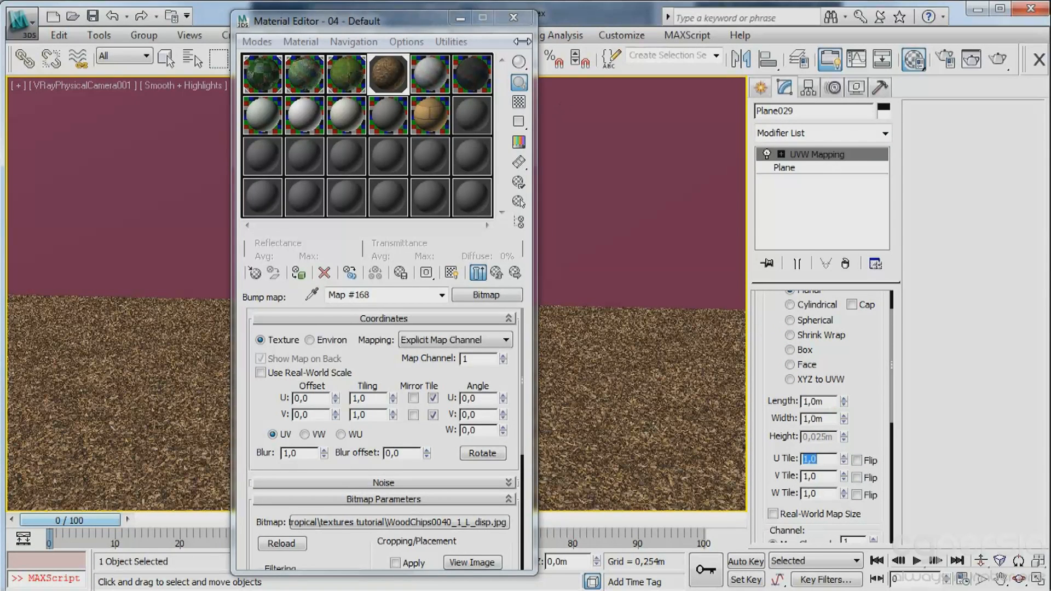
Close the Material Editor and set the ground plane's UVW mapping length and width to 2 m.
{"action": "left_click", "coordinate": [513, 19]}
{"action": "double_click", "coordinate": [835, 401]}
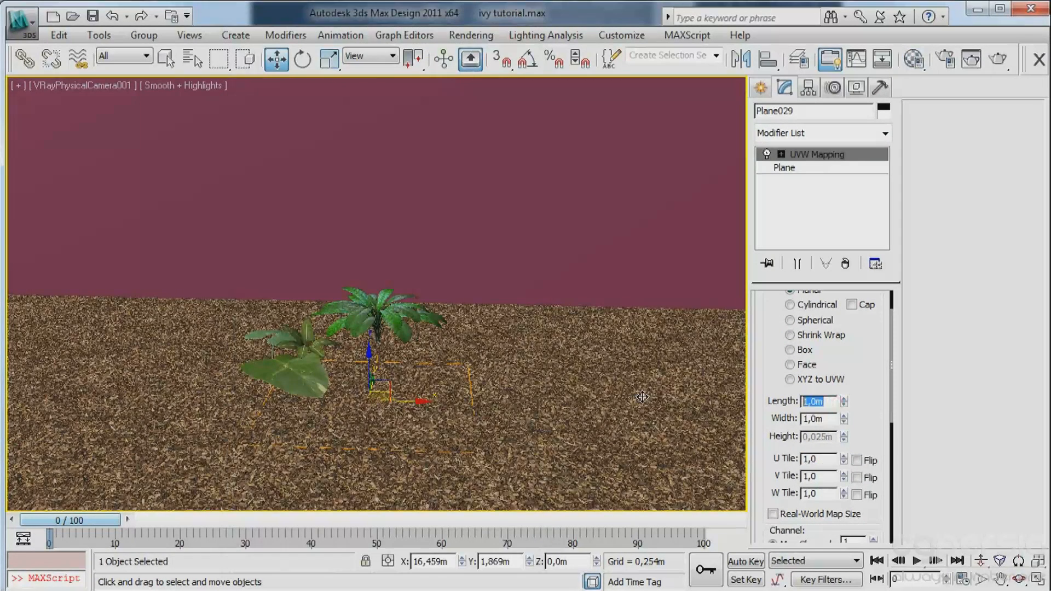
{"action": "type", "text": "2"}
{"action": "key", "text": "Tab"}
{"action": "type", "text": "2"}
{"action": "key", "text": "Tab"}
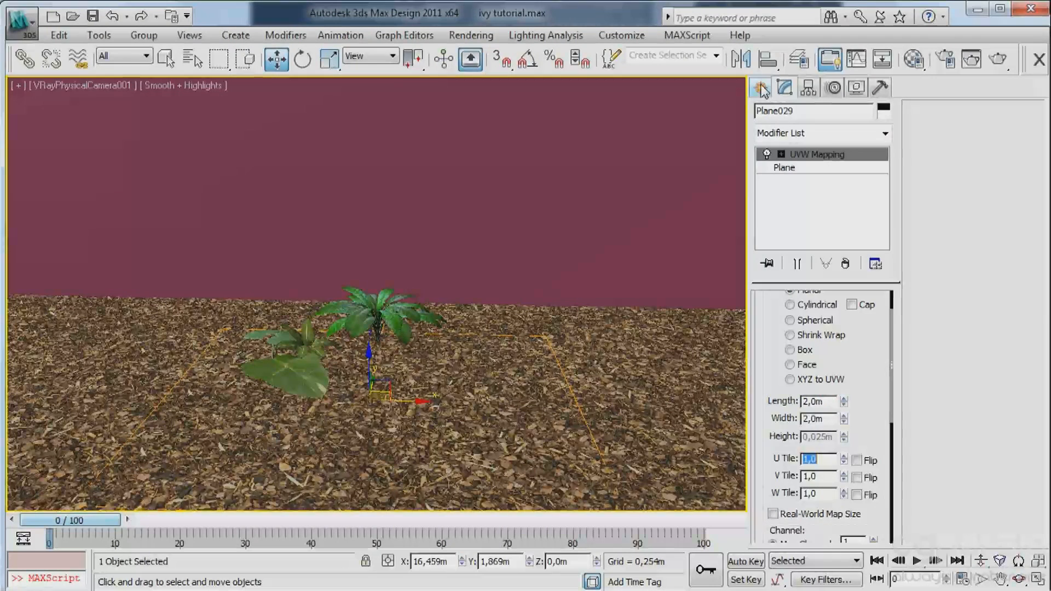
Add a VRayDisplacementMod modifier to the ground plane and use the material's WoodChips0040_1_L_disp bump map as its texmap.
{"action": "left_click", "coordinate": [836, 137]}
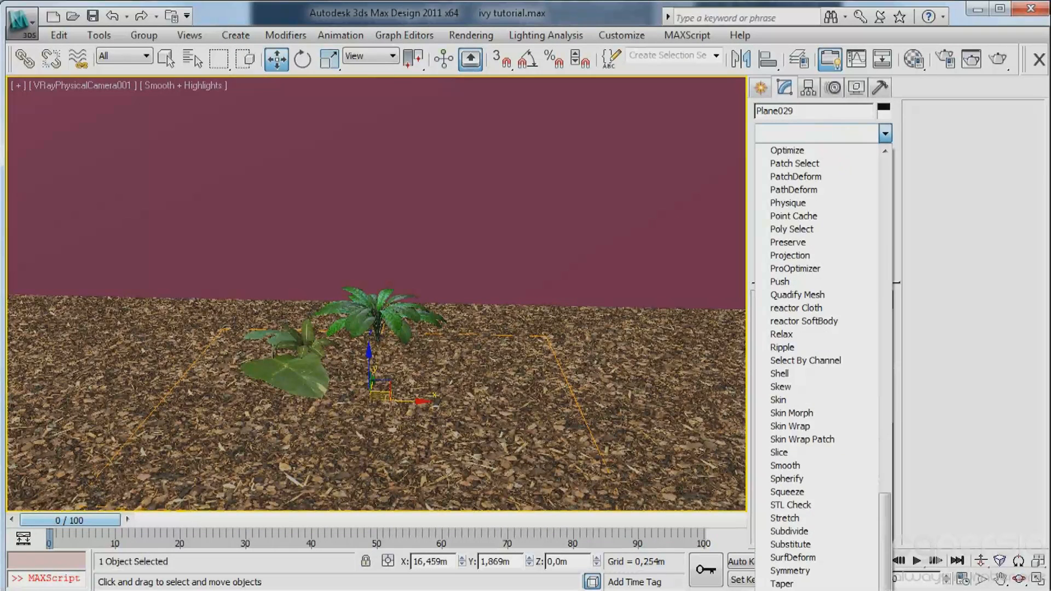
{"action": "key", "text": "Return"}
{"action": "key", "text": "m"}
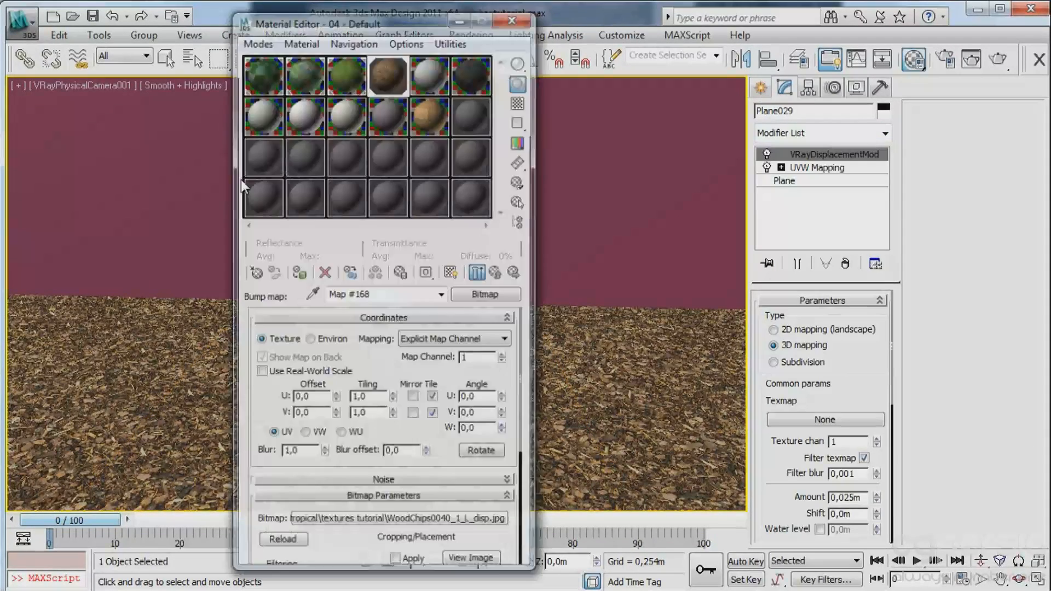
{"action": "left_click", "coordinate": [503, 271]}
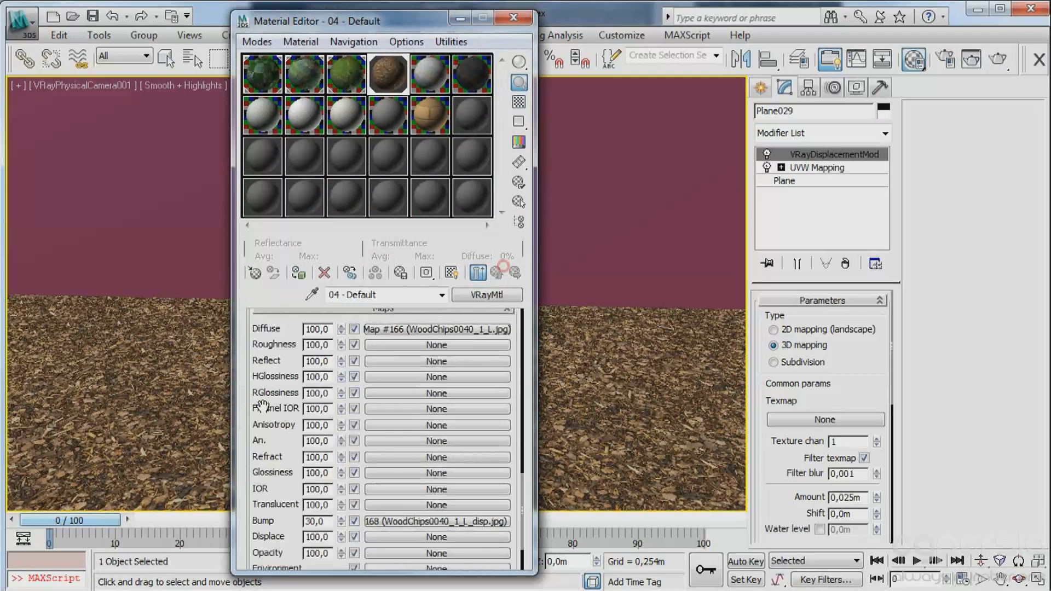
{"action": "scroll", "coordinate": [261, 408], "scroll_direction": "down", "scroll_amount": 3}
{"action": "left_click_drag", "start_coordinate": [442, 454], "coordinate": [829, 420]}
{"action": "left_click", "coordinate": [488, 302]}
{"action": "left_click", "coordinate": [491, 352]}
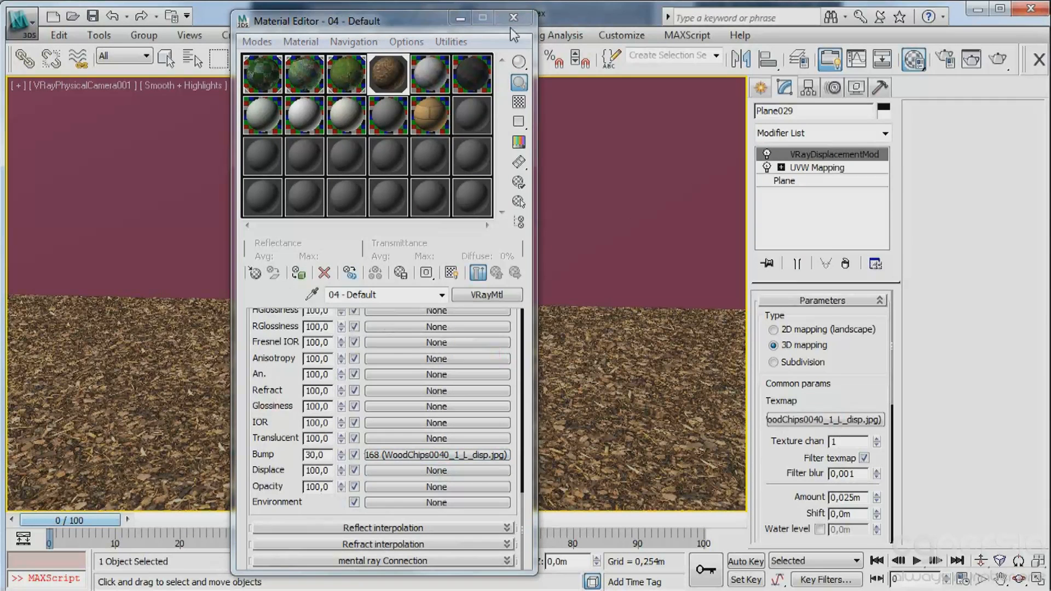
Change the Solid Glass material in the first slot of the second row to VRayMtl.
{"action": "left_click", "coordinate": [270, 109]}
{"action": "left_click", "coordinate": [470, 295]}
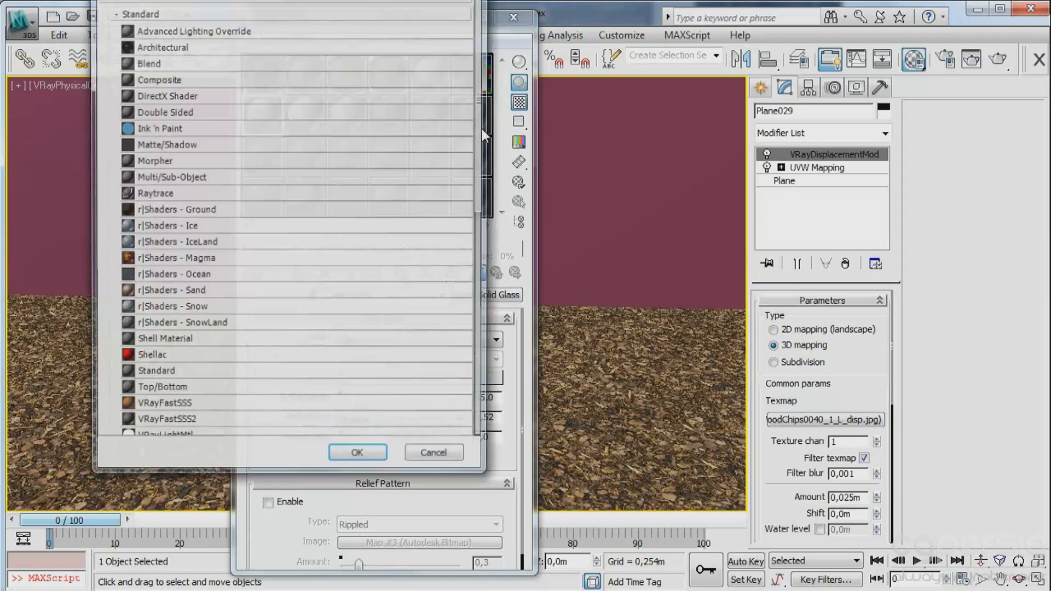
{"action": "scroll", "coordinate": [206, 356], "scroll_direction": "down", "scroll_amount": 3}
{"action": "double_click", "coordinate": [219, 405]}
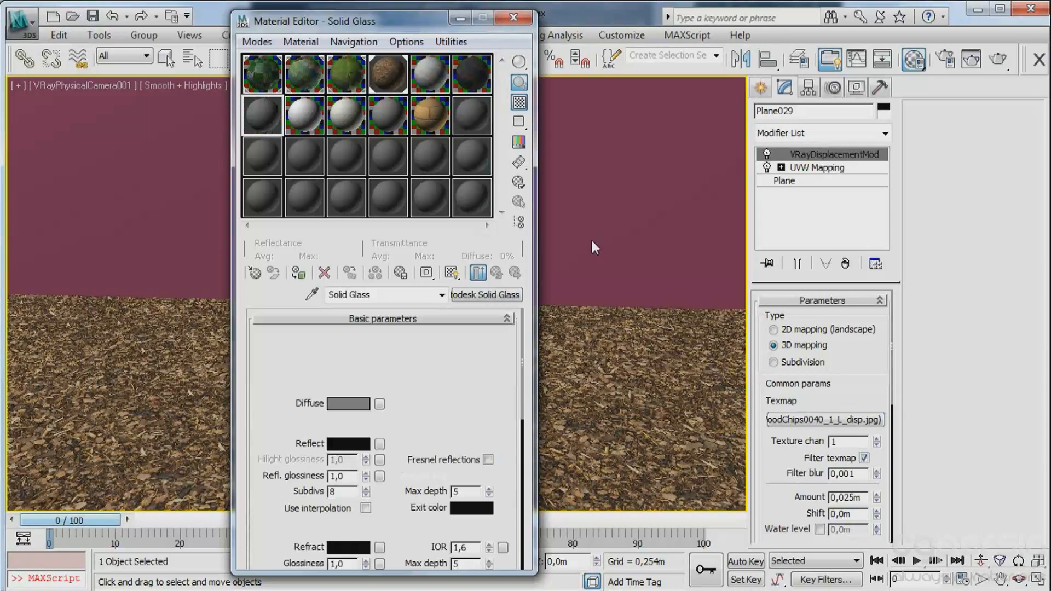
Load the ExposedConcrete_01 image as a Bitmap in the Solid Glass material's diffuse map.
{"action": "left_click", "coordinate": [379, 405]}
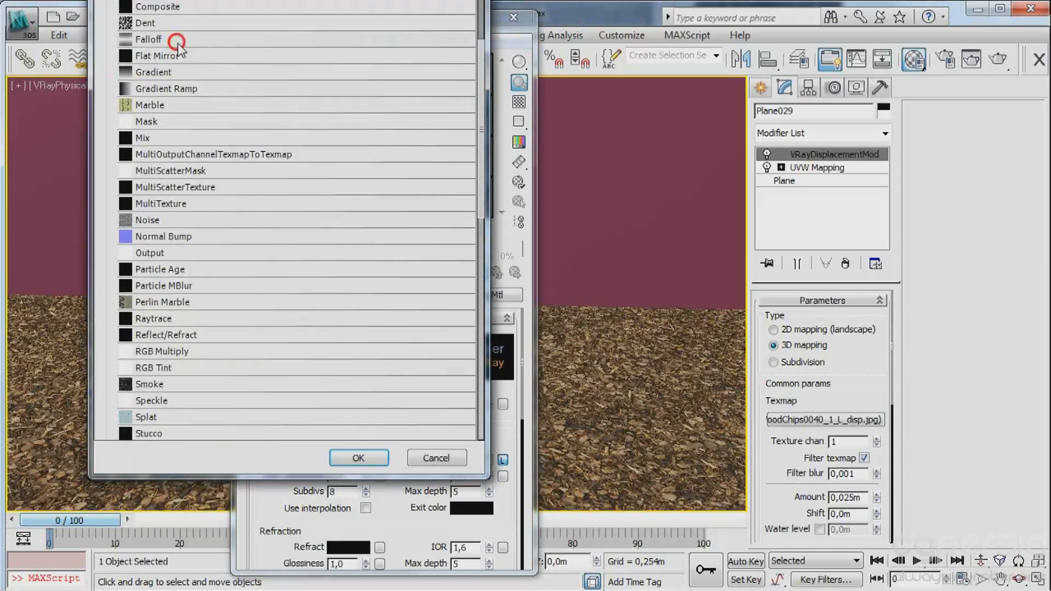
{"action": "scroll", "coordinate": [151, 47], "scroll_direction": "up", "scroll_amount": 3}
{"action": "left_click", "coordinate": [168, 31]}
{"action": "left_click", "coordinate": [168, 32]}
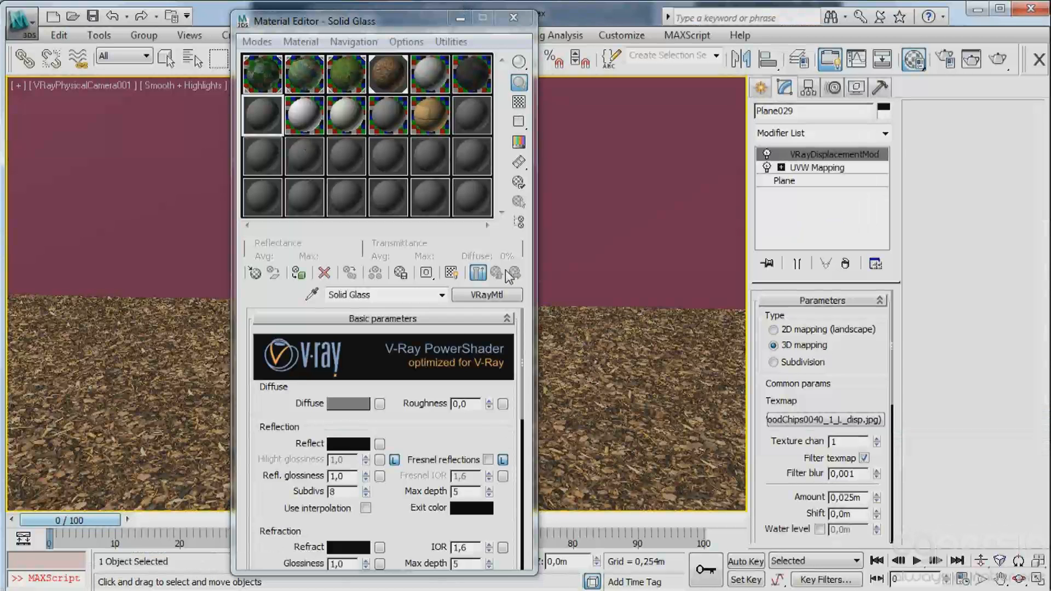
{"action": "left_click", "coordinate": [499, 273]}
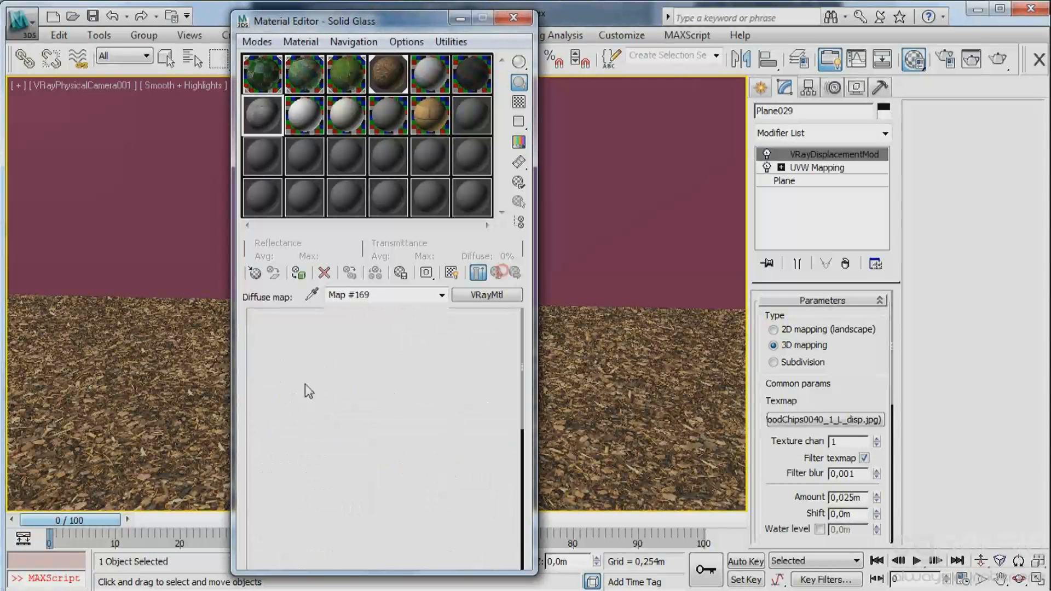
Load the ExposedConcrete_01bump image as a Bitmap in the Solid Glass material's bump map.
{"action": "left_click_drag", "start_coordinate": [264, 413], "coordinate": [306, 219]}
{"action": "left_click", "coordinate": [373, 510]}
{"action": "left_click_drag", "start_coordinate": [272, 430], "coordinate": [279, 358]}
{"action": "left_click", "coordinate": [402, 465]}
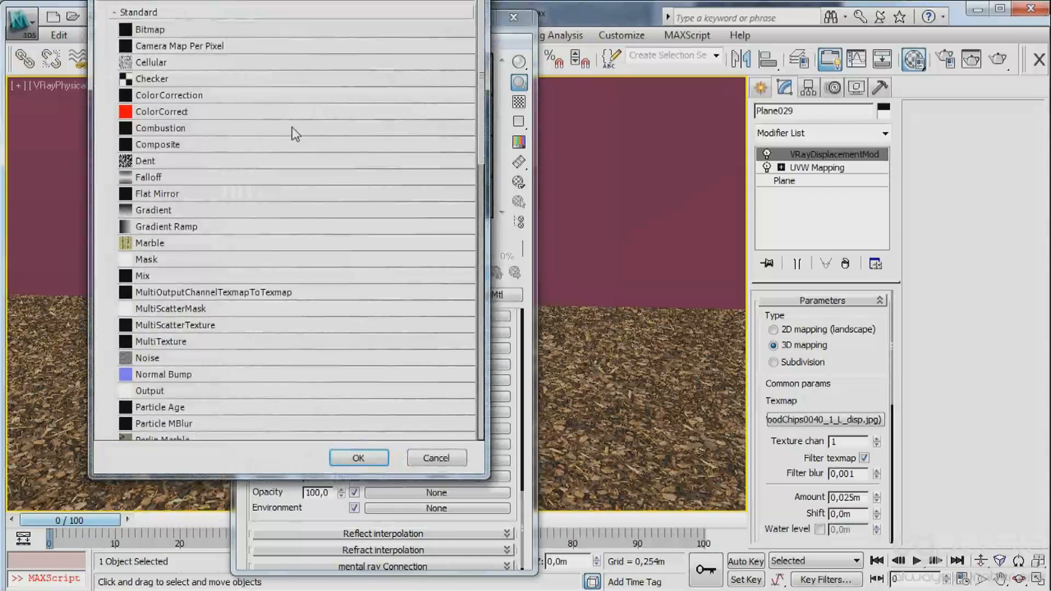
{"action": "double_click", "coordinate": [156, 28]}
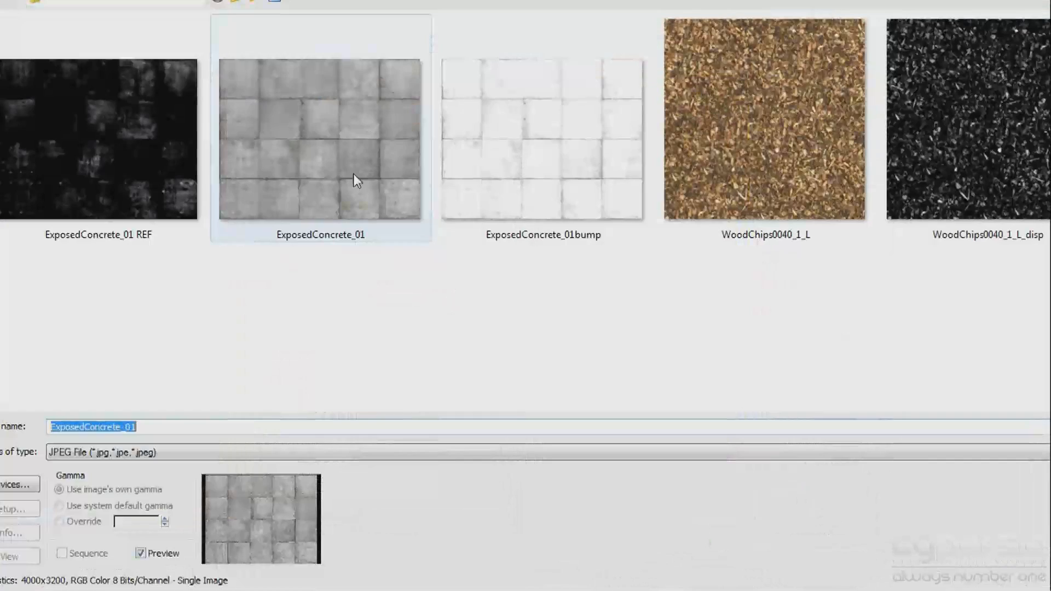
{"action": "left_click", "coordinate": [495, 122]}
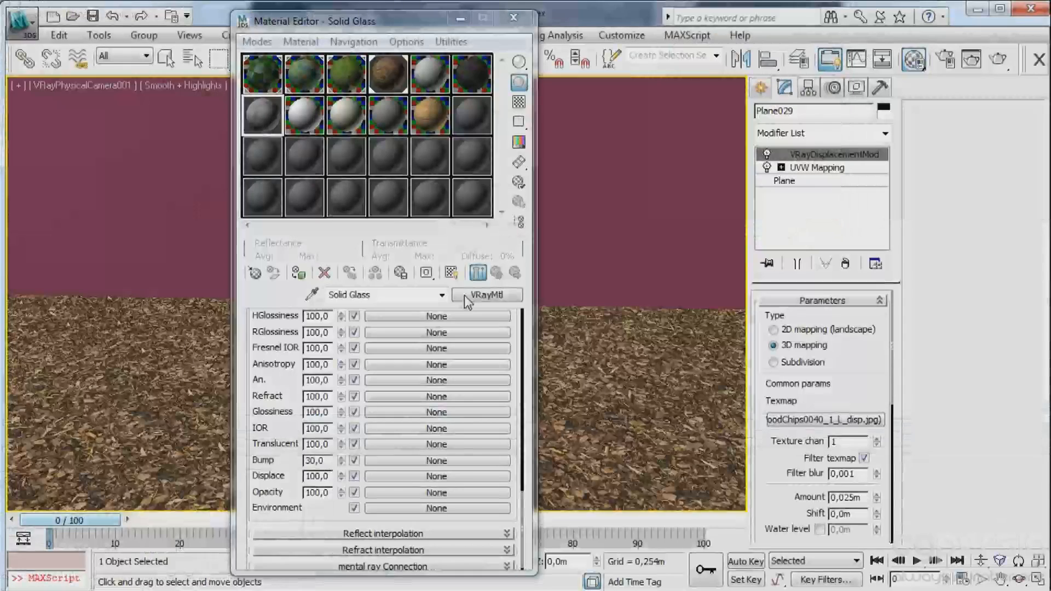
{"action": "left_click", "coordinate": [496, 273]}
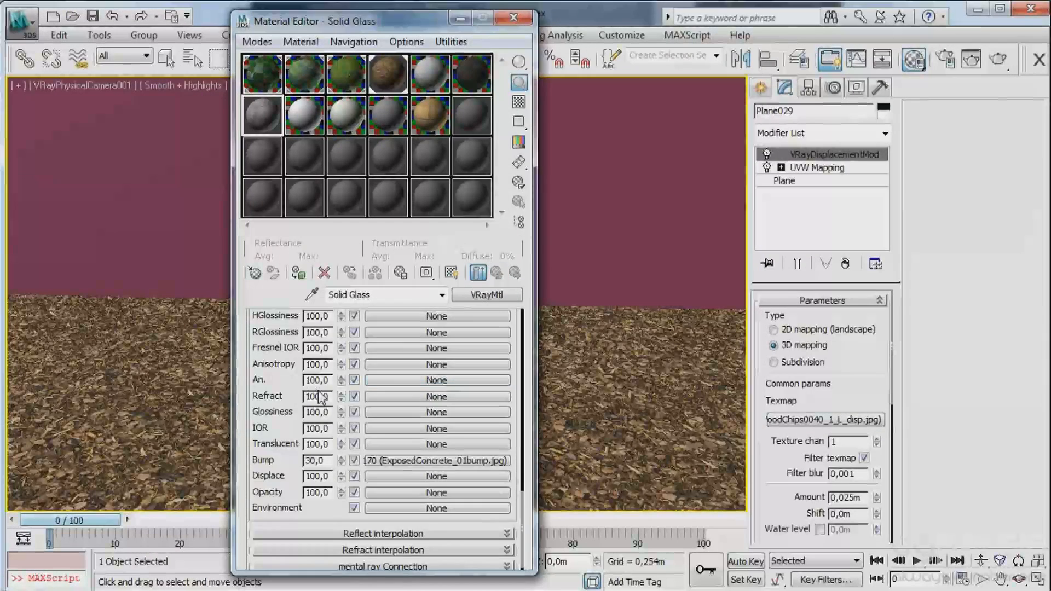
Load the ExposedConcrete_01 REF image as a Bitmap in the Solid Glass material's reflect map.
{"action": "left_click_drag", "start_coordinate": [288, 357], "coordinate": [285, 490]}
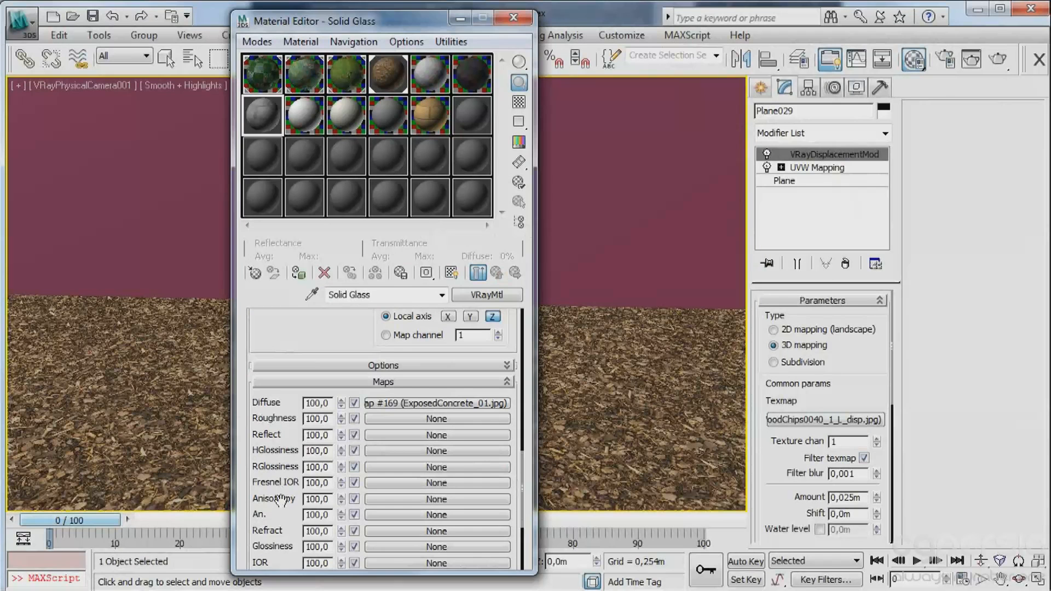
{"action": "left_click", "coordinate": [379, 435]}
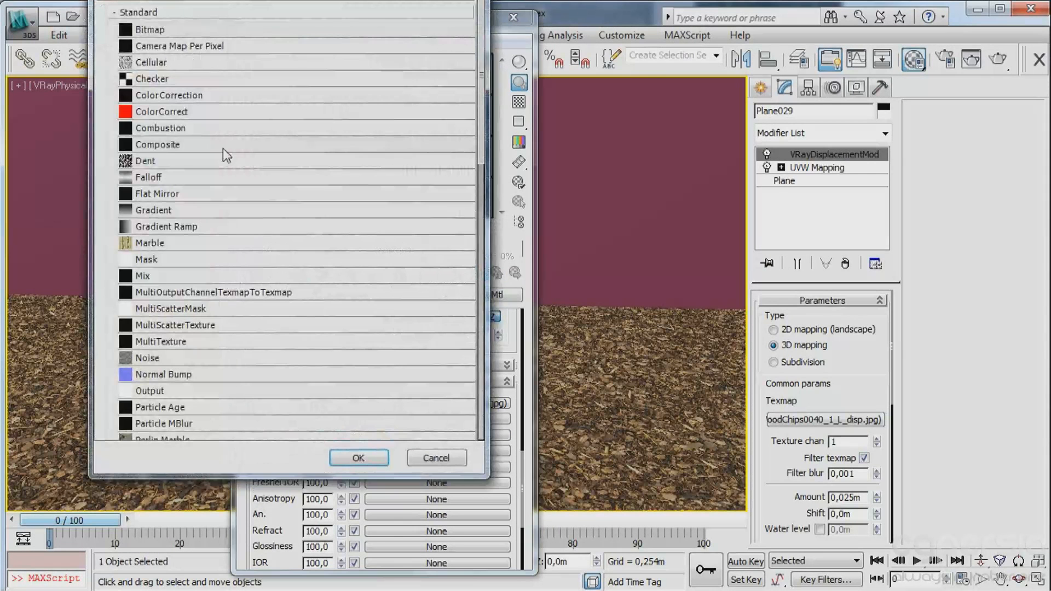
{"action": "double_click", "coordinate": [159, 36]}
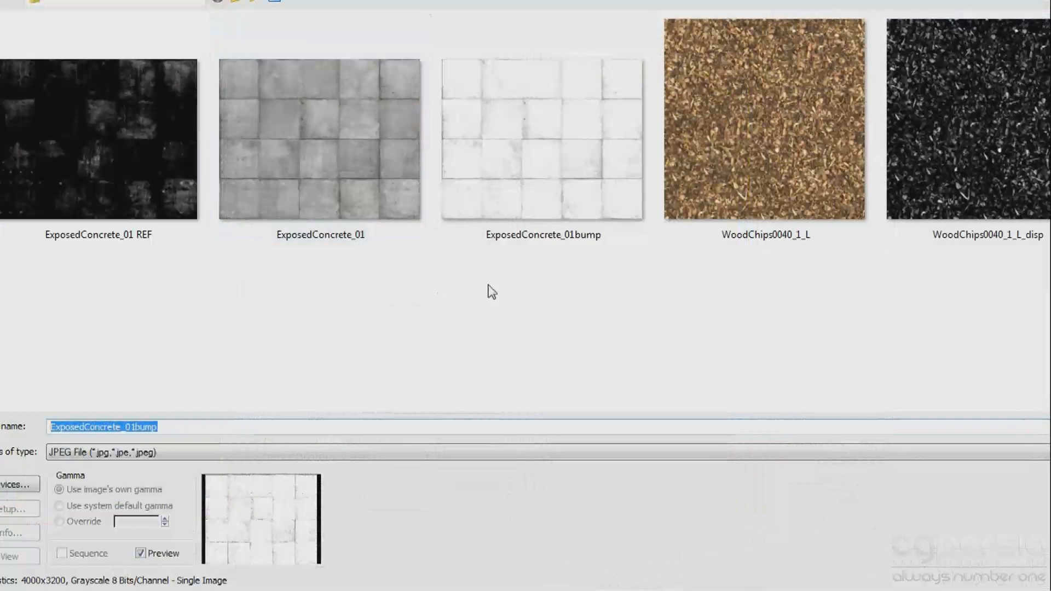
{"action": "left_click", "coordinate": [142, 156]}
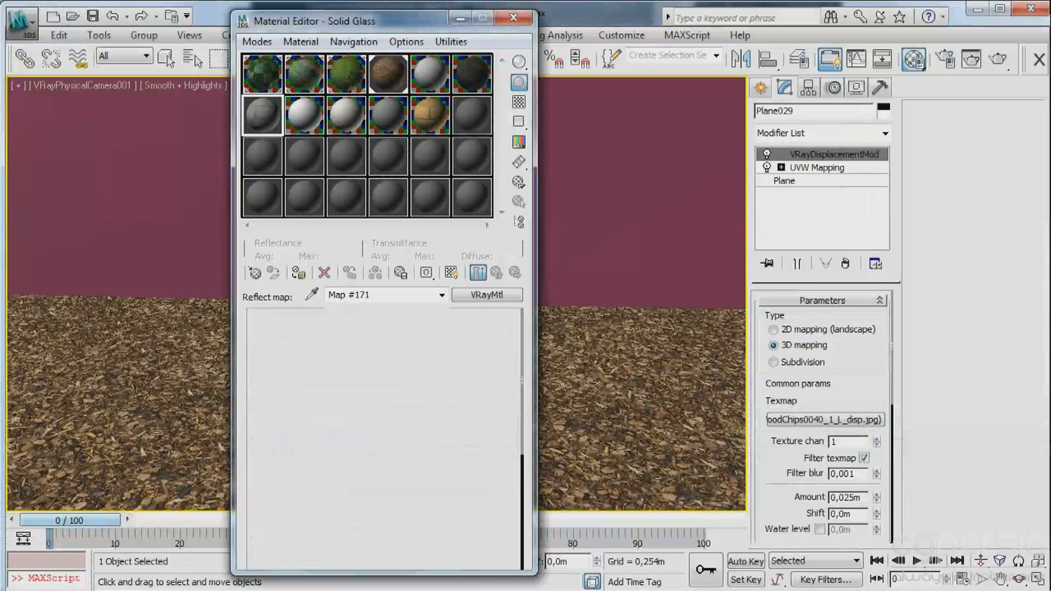
{"action": "left_click", "coordinate": [496, 275]}
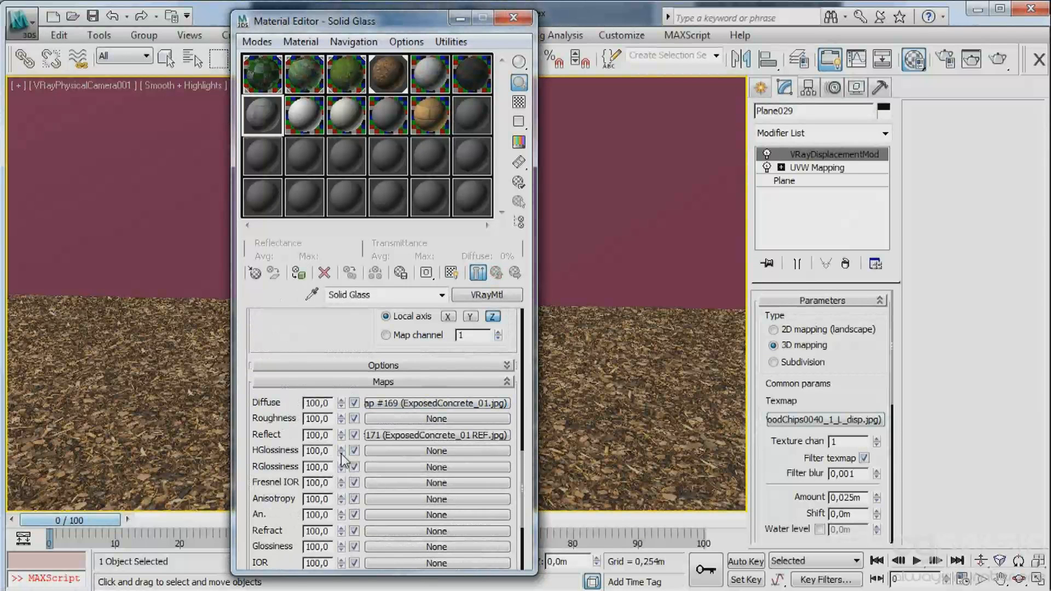
Copy the reflect map to the RGlossiness map and set the Reflect and RGlossiness amounts to 25.
{"action": "left_click_drag", "start_coordinate": [390, 436], "coordinate": [381, 462]}
{"action": "left_click", "coordinate": [344, 344]}
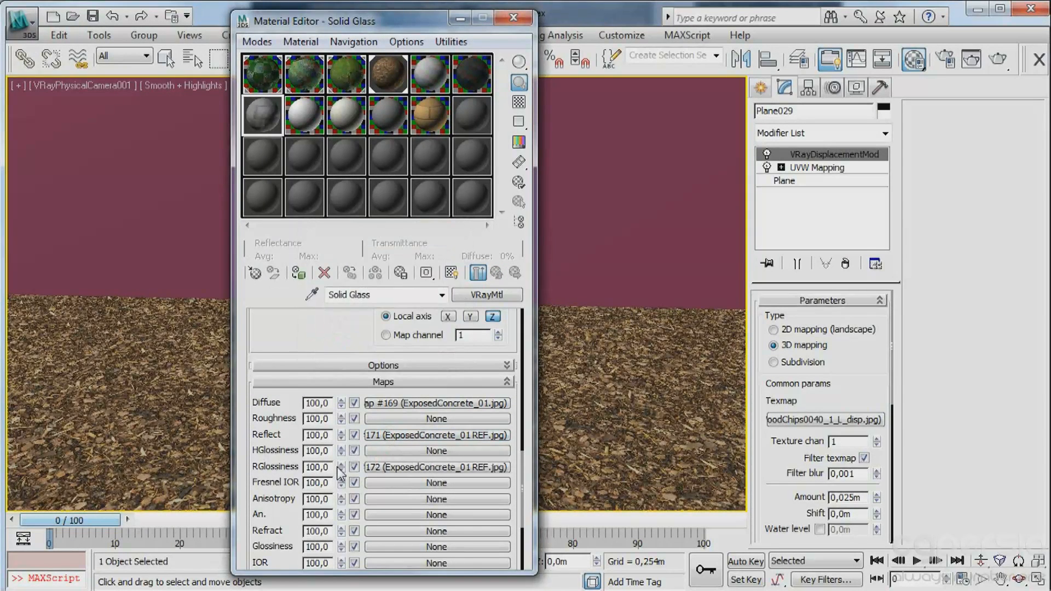
{"action": "double_click", "coordinate": [329, 436]}
{"action": "type", "text": "25"}
{"action": "double_click", "coordinate": [320, 468]}
{"action": "type", "text": "25"}
Assign the concrete material to the wall and show its ExposedConcrete_01 diffuse map in the viewport.
{"action": "left_click", "coordinate": [388, 78]}
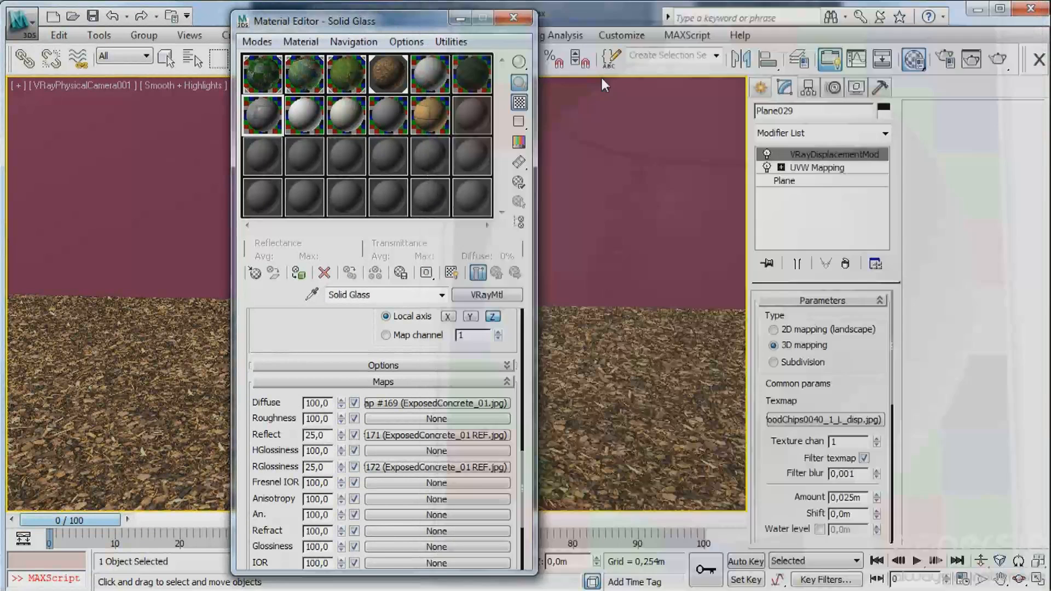
{"action": "left_click", "coordinate": [164, 150]}
{"action": "left_click", "coordinate": [298, 275]}
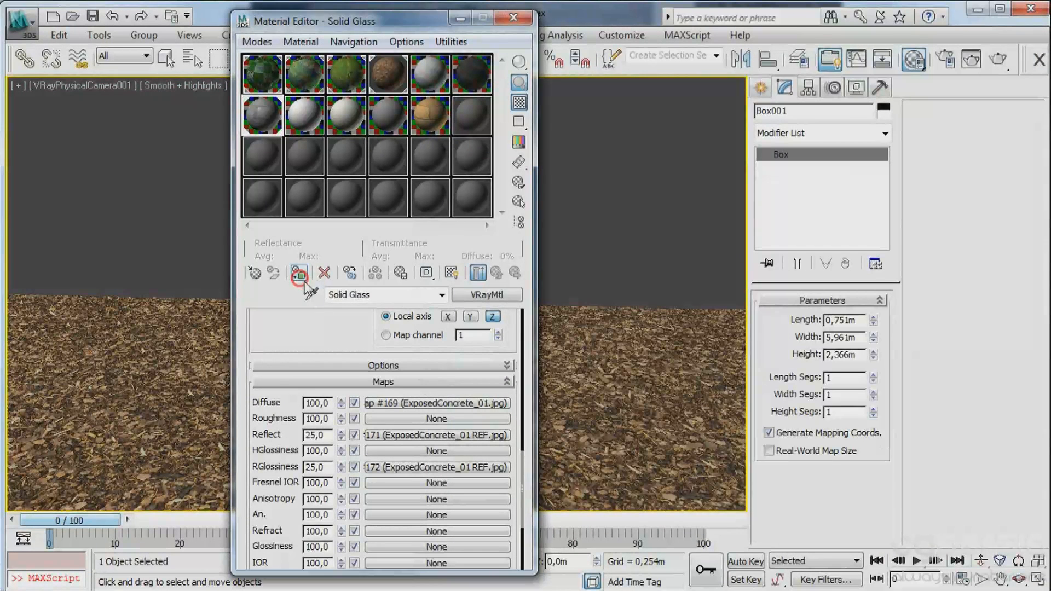
{"action": "left_click", "coordinate": [426, 402]}
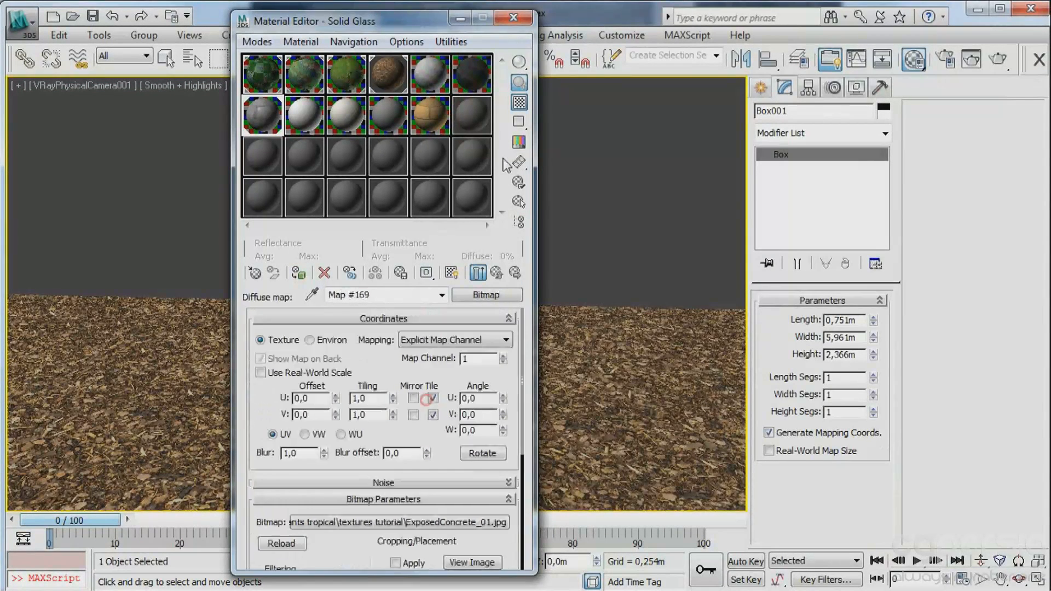
{"action": "left_click", "coordinate": [452, 272]}
Add a UVW Mapping modifier with Box mapping to the concrete wall.
{"action": "left_click", "coordinate": [881, 133]}
{"action": "scroll", "coordinate": [861, 170], "scroll_direction": "down", "scroll_amount": 15}
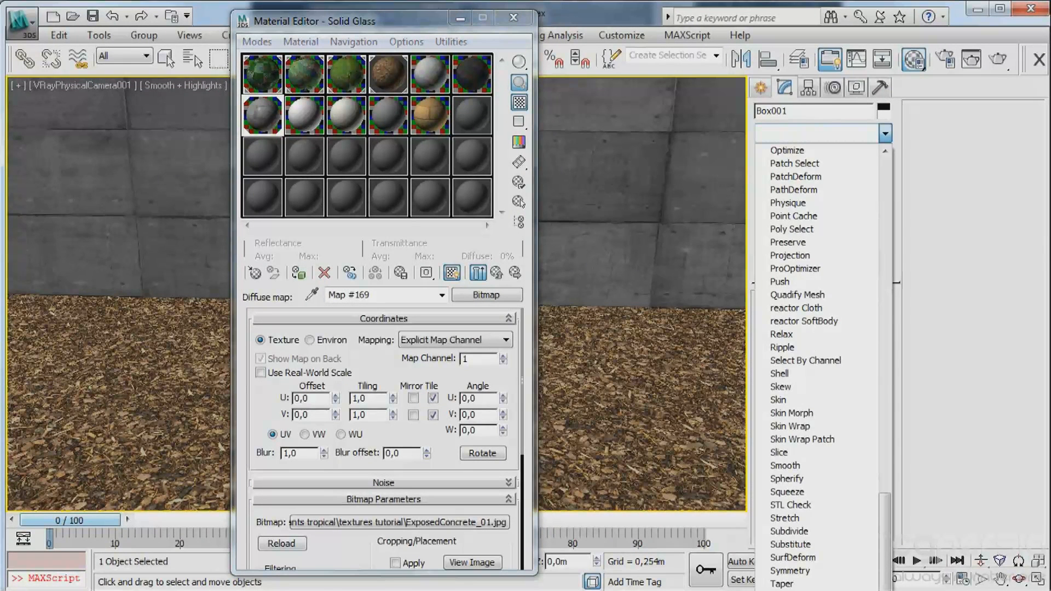
{"action": "left_click", "coordinate": [788, 590]}
{"action": "left_click", "coordinate": [796, 393]}
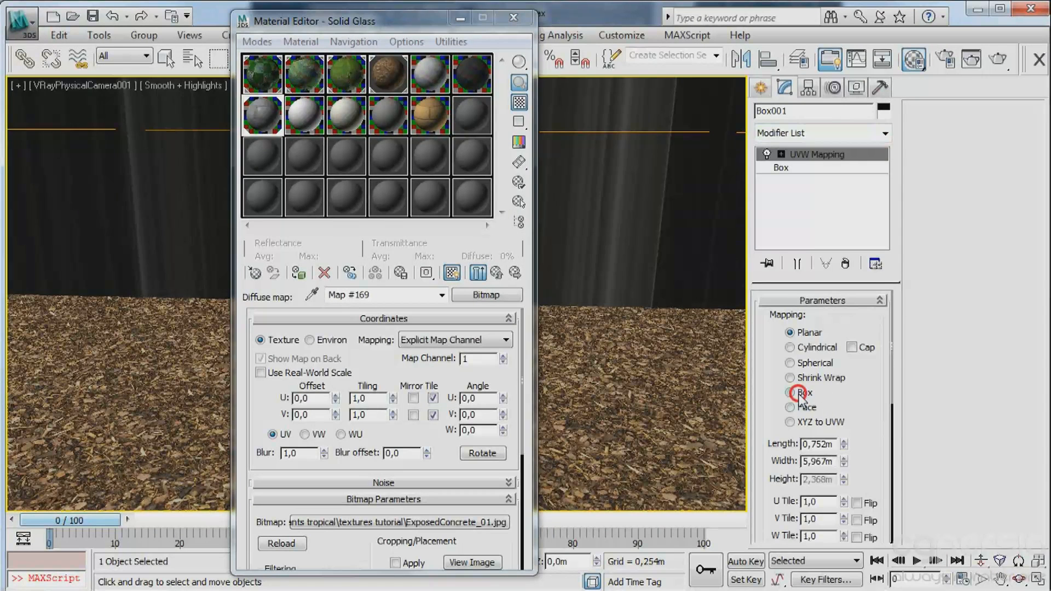
Set the wall's UVW Mapping length, width and height to 1 m each.
{"action": "double_click", "coordinate": [837, 447]}
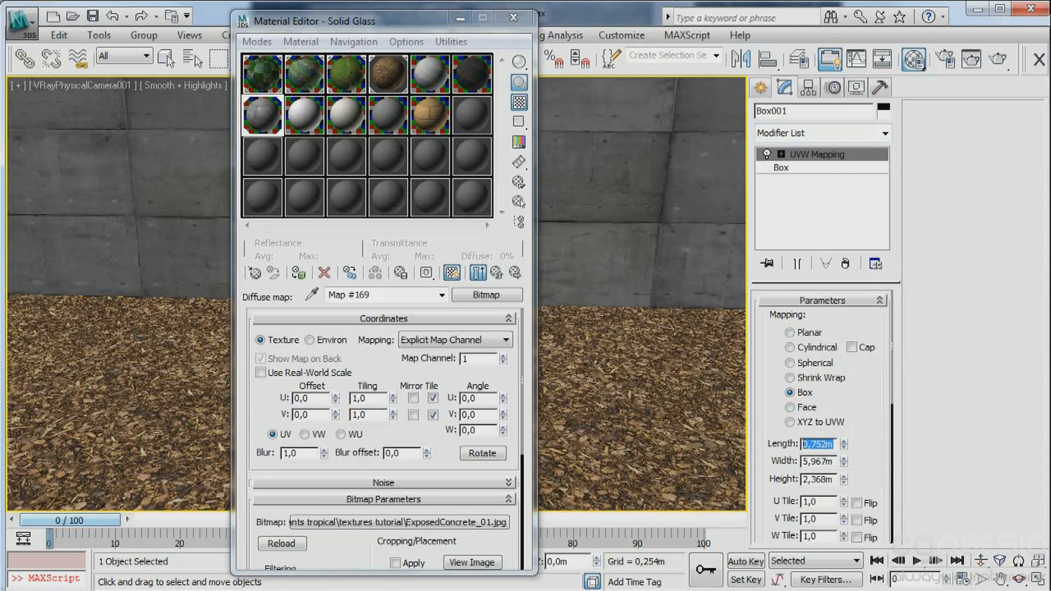
{"action": "type", "text": "1"}
{"action": "key", "text": "Tab"}
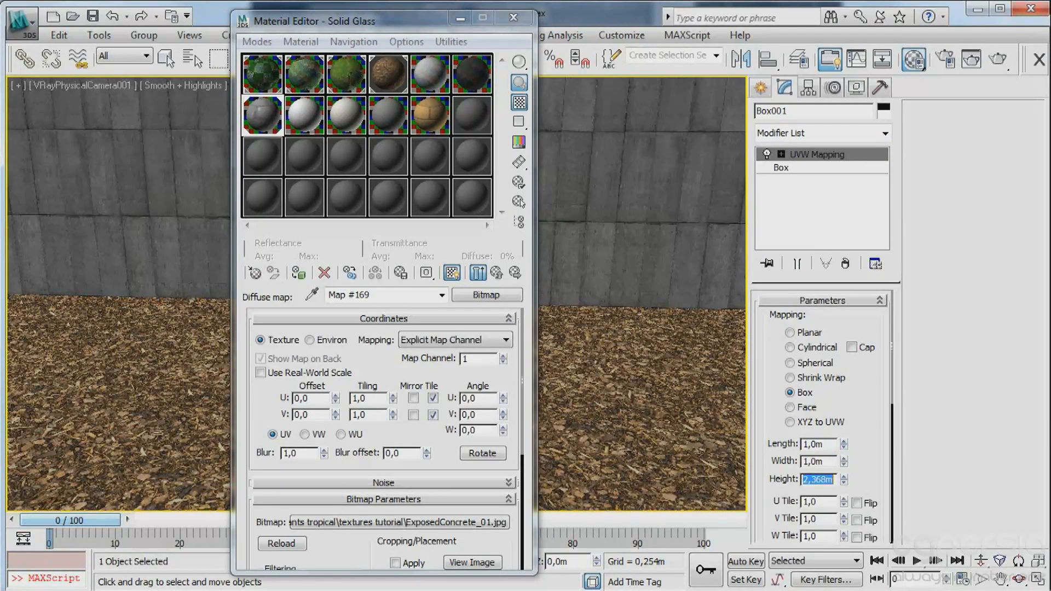
{"action": "type", "text": "1"}
{"action": "key", "text": "Tab"}
{"action": "type", "text": "1"}
{"action": "key", "text": "Tab"}
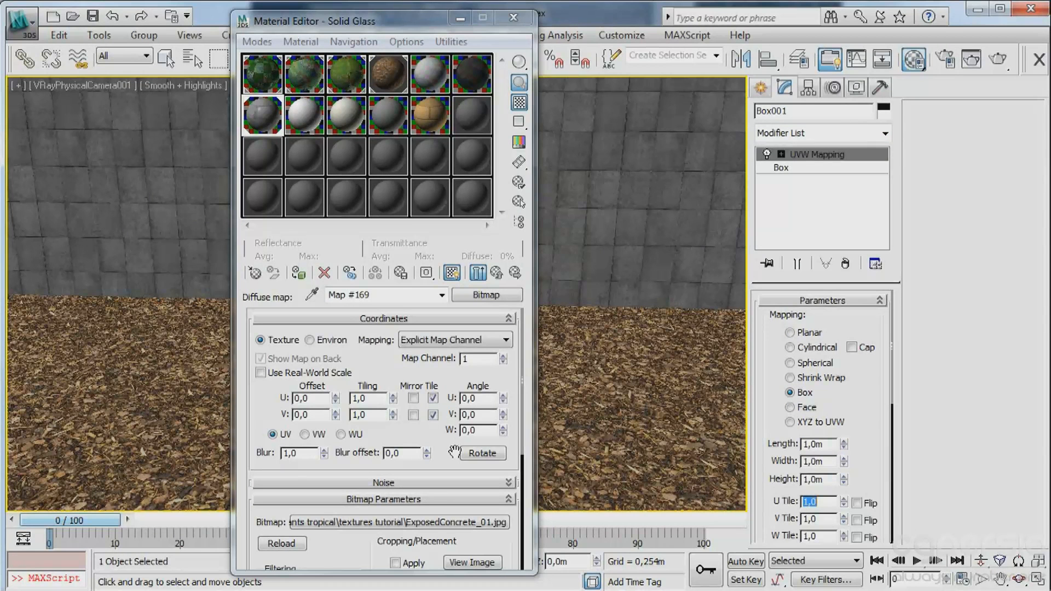
View the ExposedConcrete_01 image and set the wall's UVW Mapping length, width and height to 10 m, clearing the Material Editor from the viewport.
{"action": "left_click", "coordinate": [471, 562]}
{"action": "double_click", "coordinate": [829, 444]}
{"action": "type", "text": "10"}
{"action": "key", "text": "Tab"}
{"action": "type", "text": "10"}
{"action": "key", "text": "Tab"}
{"action": "type", "text": "10"}
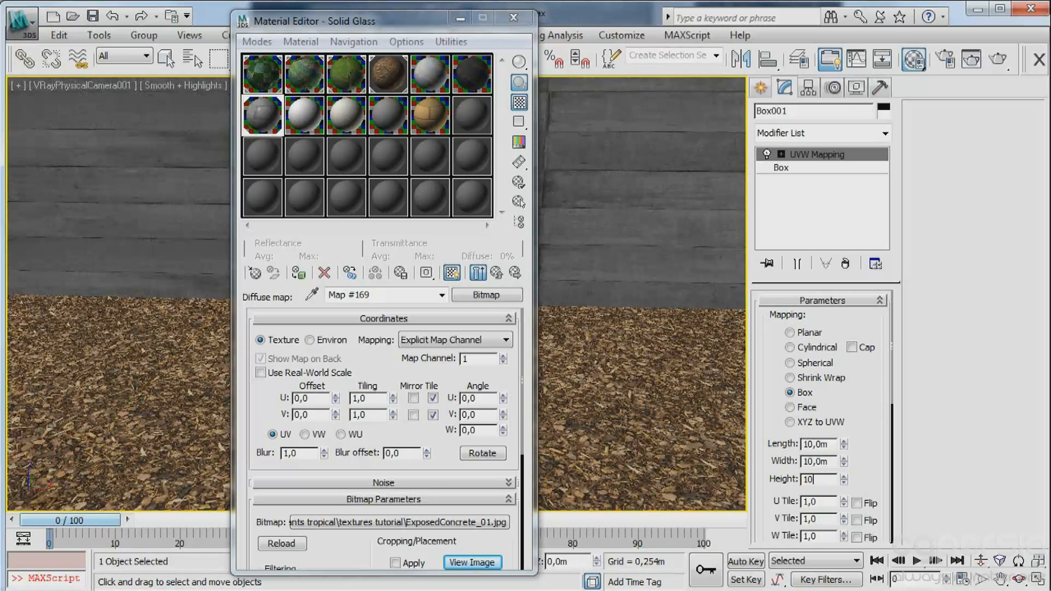
{"action": "key", "text": "Tab"}
{"action": "left_click_drag", "start_coordinate": [415, 22], "coordinate": [0, 22]}
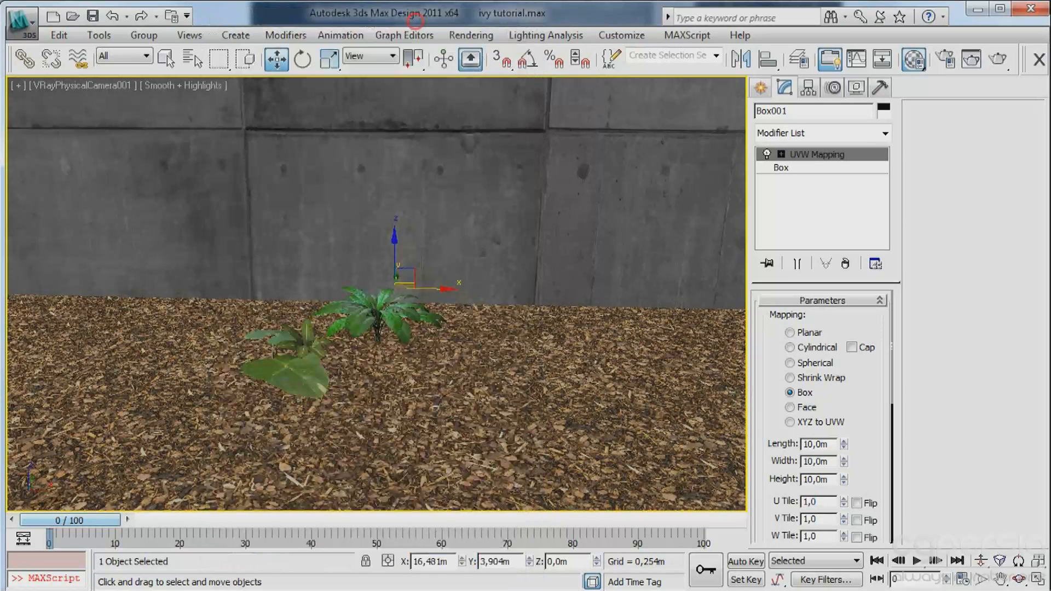
Move the wall's UVW Mapping gizmo vertically so a concrete seam meets the ground, and set the mapping height to 9 m.
{"action": "left_click", "coordinate": [781, 155]}
{"action": "left_click", "coordinate": [836, 168]}
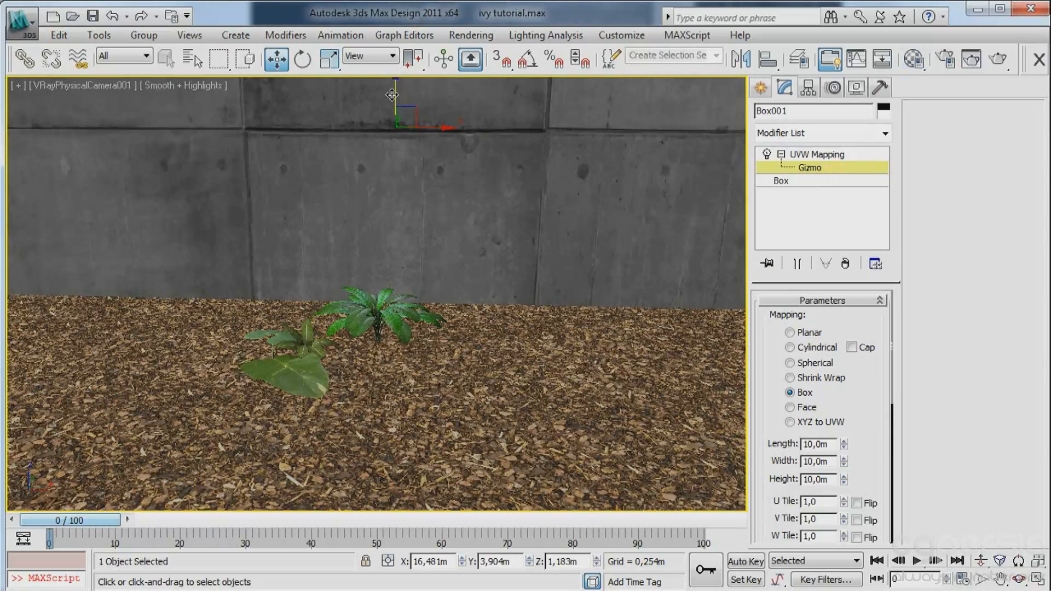
{"action": "left_click_drag", "start_coordinate": [395, 93], "coordinate": [395, 0]}
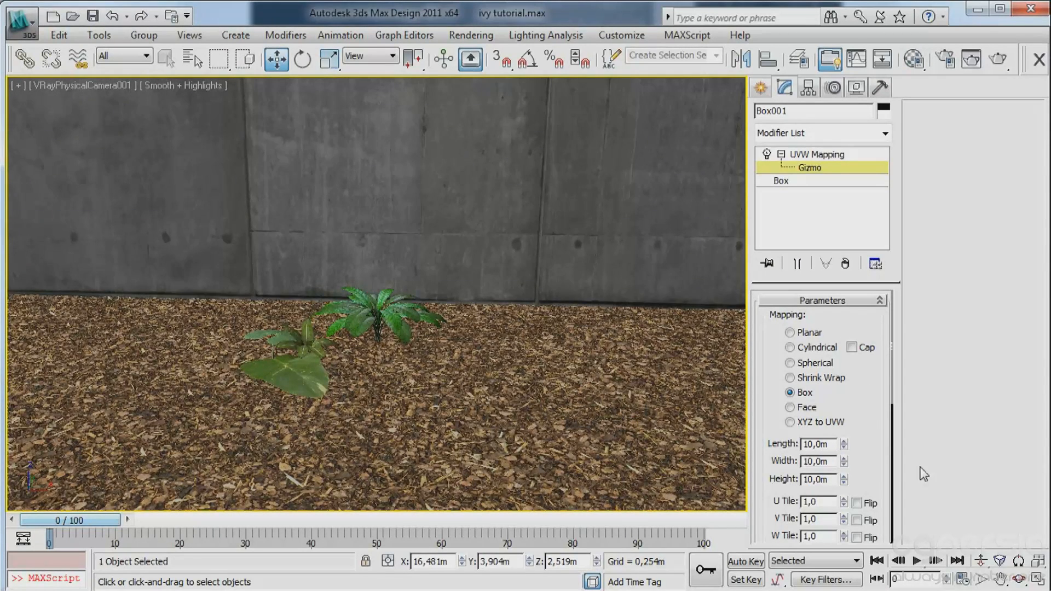
{"action": "left_click", "coordinate": [843, 483]}
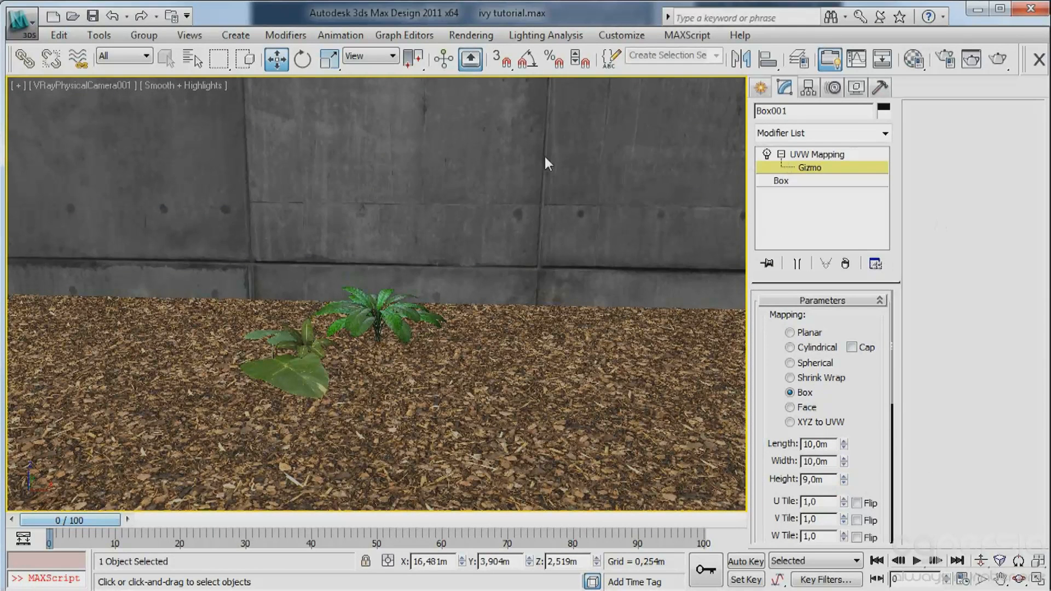
{"action": "left_click", "coordinate": [269, 57]}
{"action": "left_click_drag", "start_coordinate": [378, 181], "coordinate": [377, 217]}
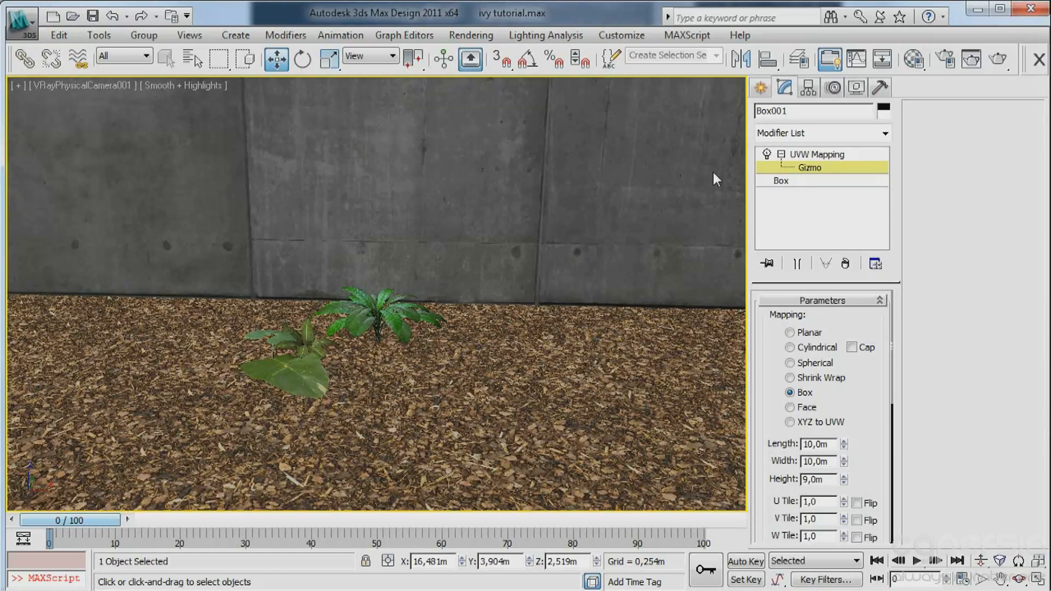
Isolate the wood chips ground plane and show it in wireframe.
{"action": "left_click", "coordinate": [760, 88]}
{"action": "left_click", "coordinate": [542, 378]}
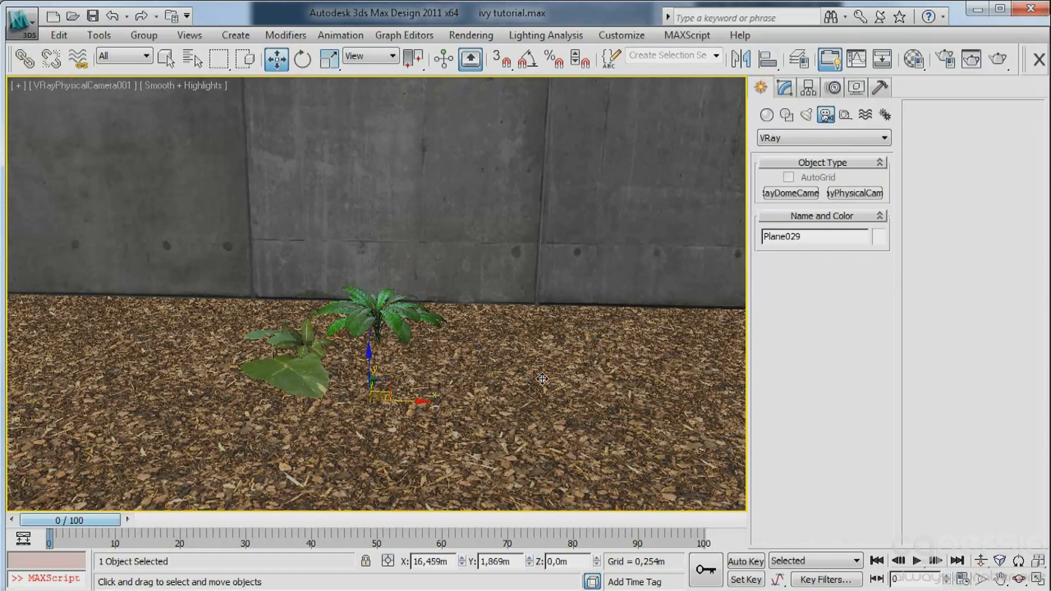
{"action": "key", "text": "F3"}
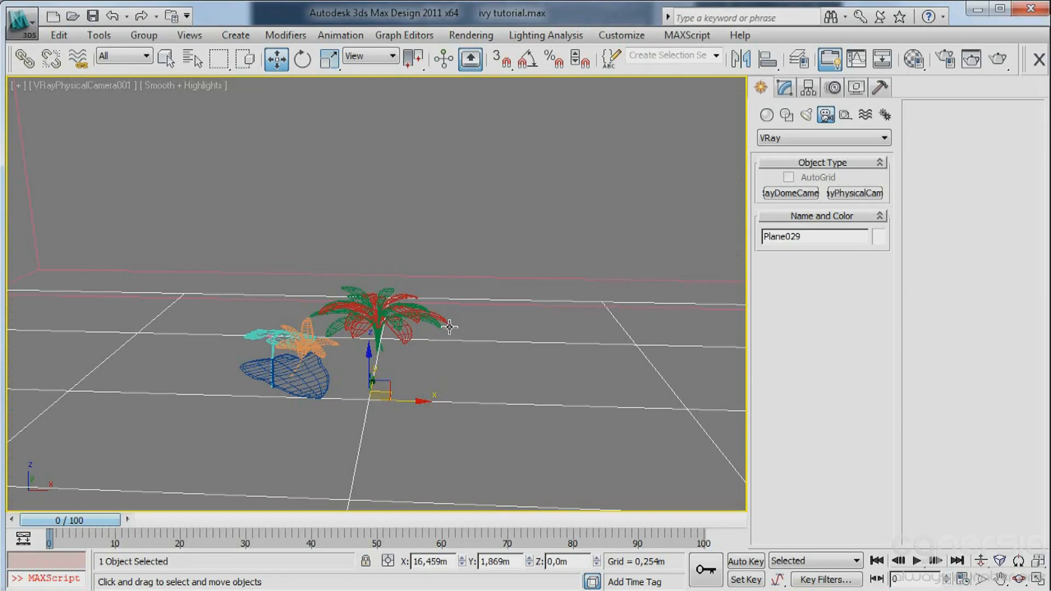
{"action": "key", "text": "alt+q"}
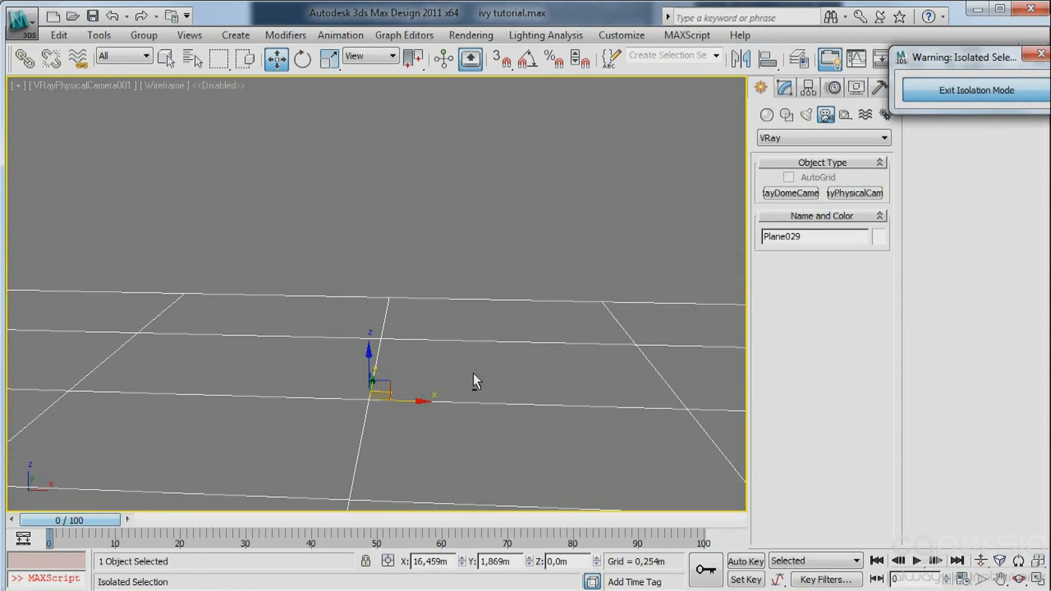
Copy the ground plane's VRayDisplacementMod and UVW Mapping modifiers, and convert the plane to an Editable Poly.
{"action": "left_click", "coordinate": [784, 88]}
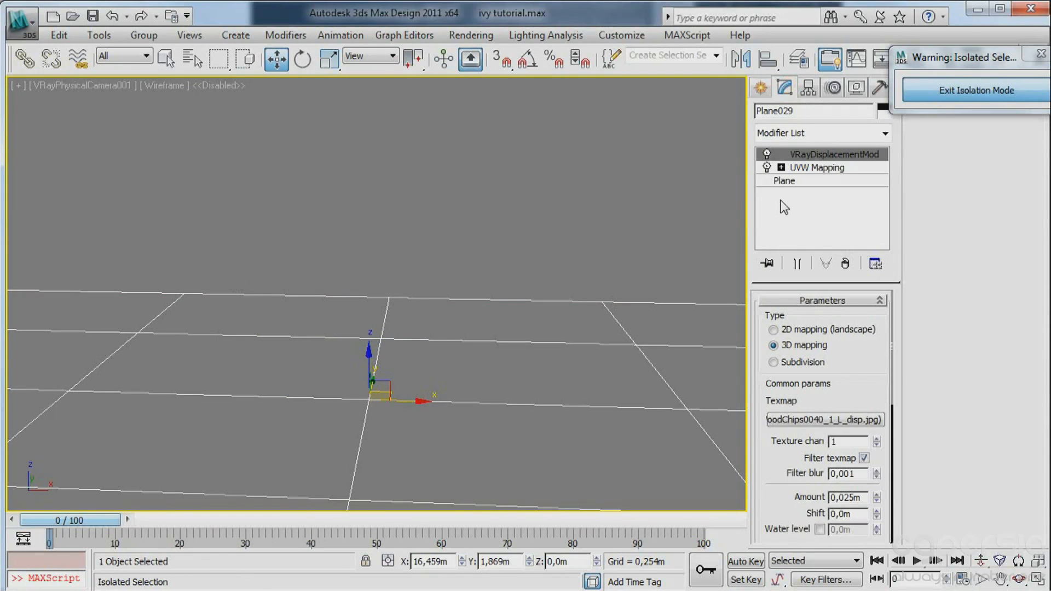
{"action": "right_click", "coordinate": [817, 168]}
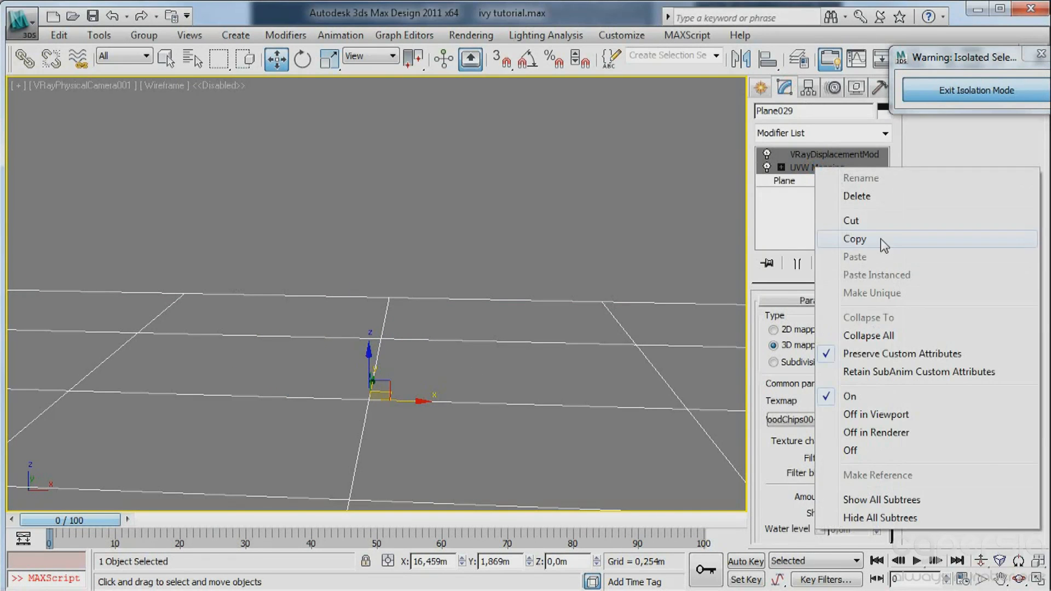
{"action": "left_click", "coordinate": [883, 241]}
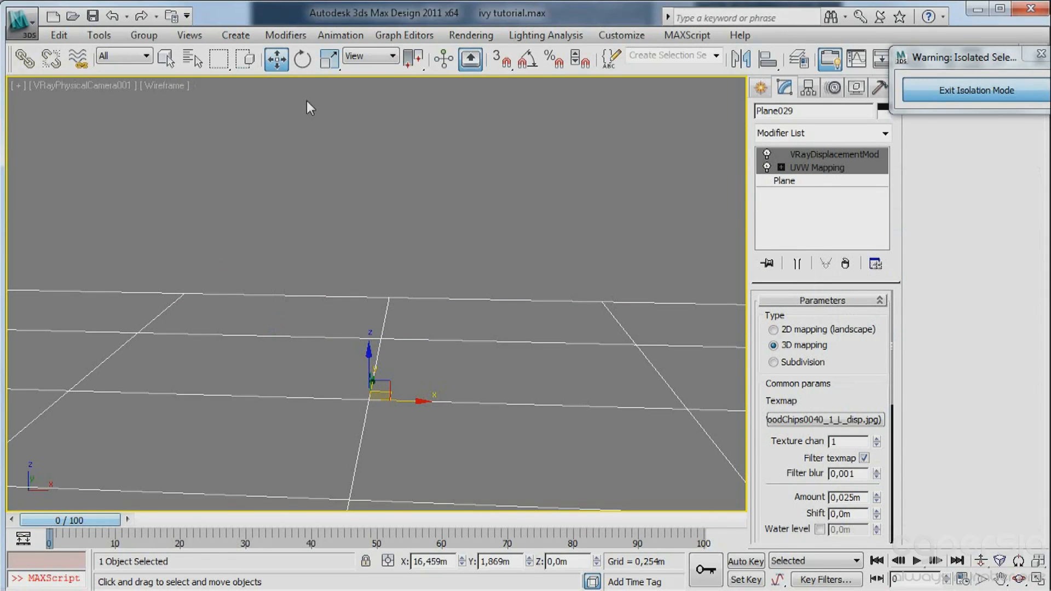
{"action": "right_click", "coordinate": [257, 403]}
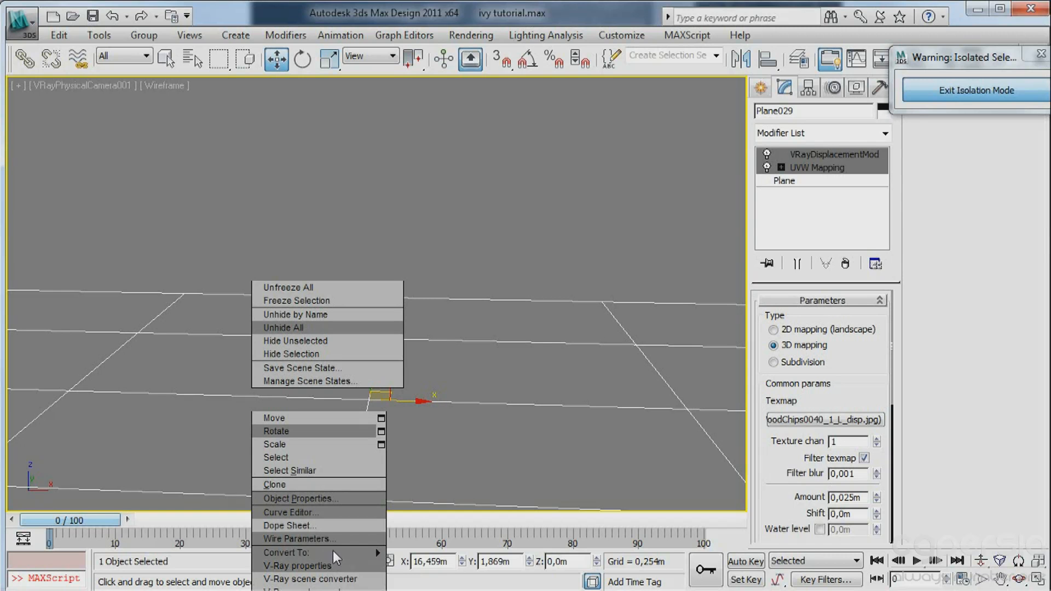
{"action": "mouse_move", "coordinate": [356, 552]}
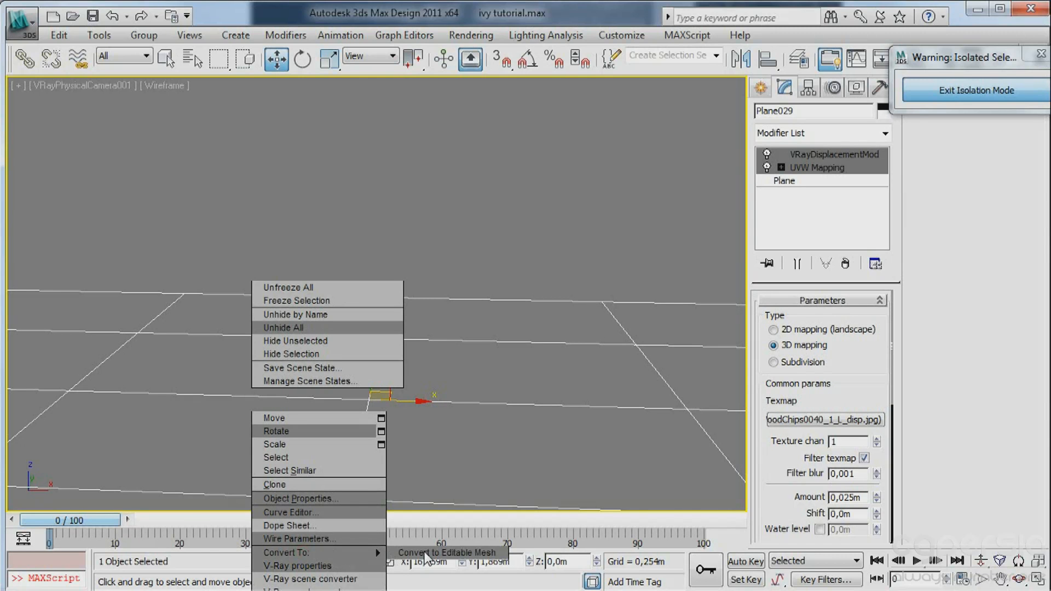
{"action": "left_click", "coordinate": [424, 565]}
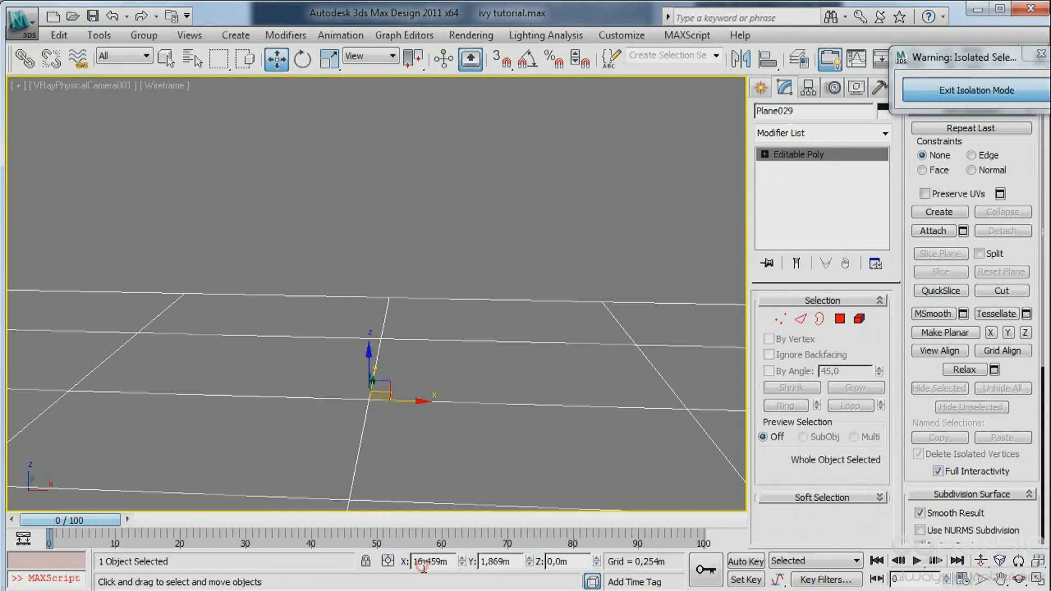
Select all polygons of the ground plane and leave polygon editing.
{"action": "left_click", "coordinate": [839, 318]}
{"action": "key", "text": "ctrl+a"}
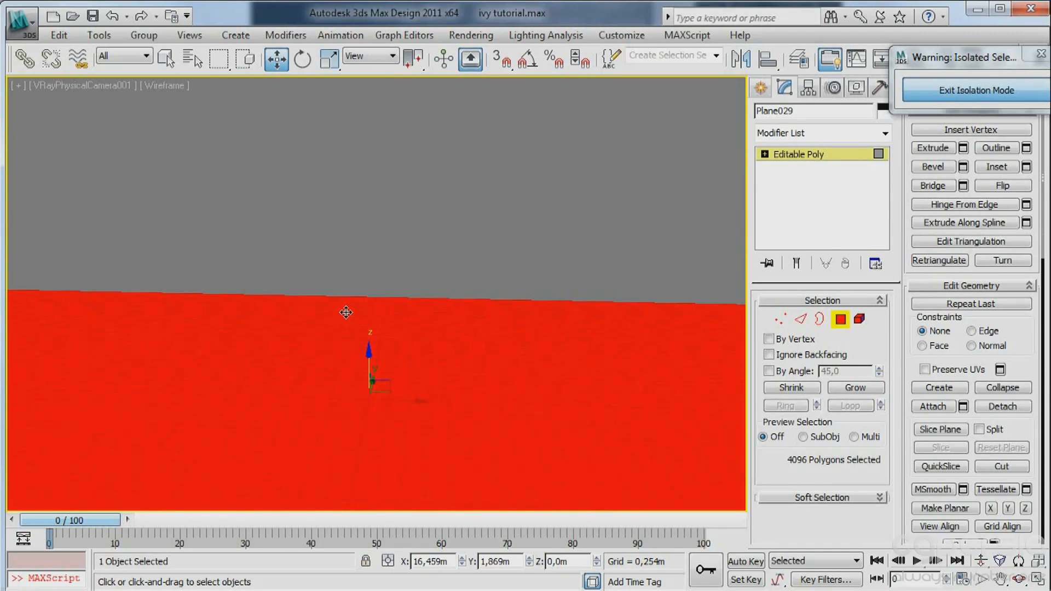
{"action": "left_click", "coordinate": [841, 319]}
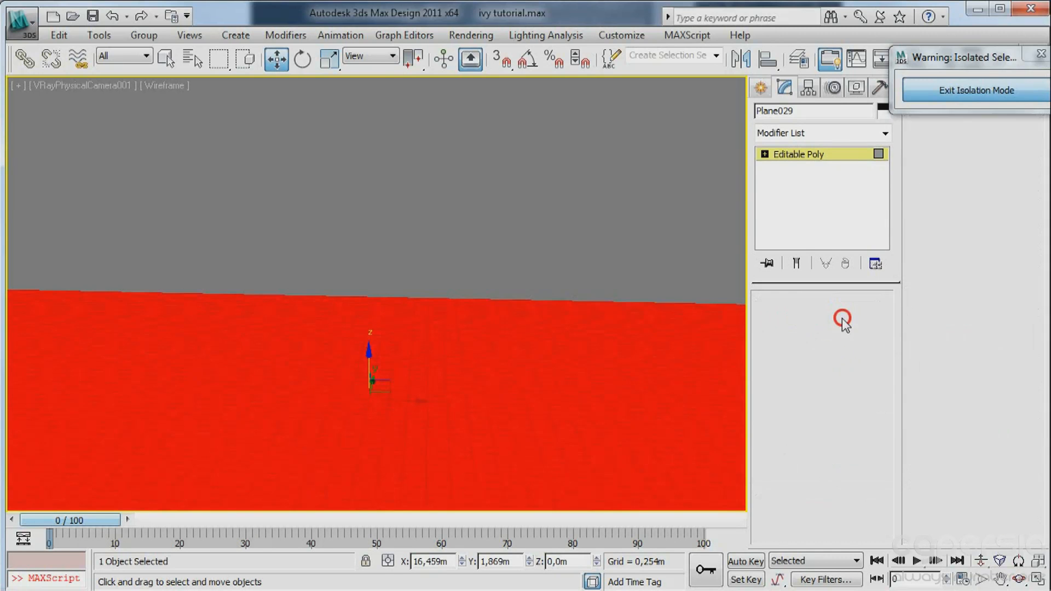
Enable Use Soft Selection at vertex level on the ground plane.
{"action": "scroll", "coordinate": [1026, 164], "scroll_direction": "down", "scroll_amount": 5}
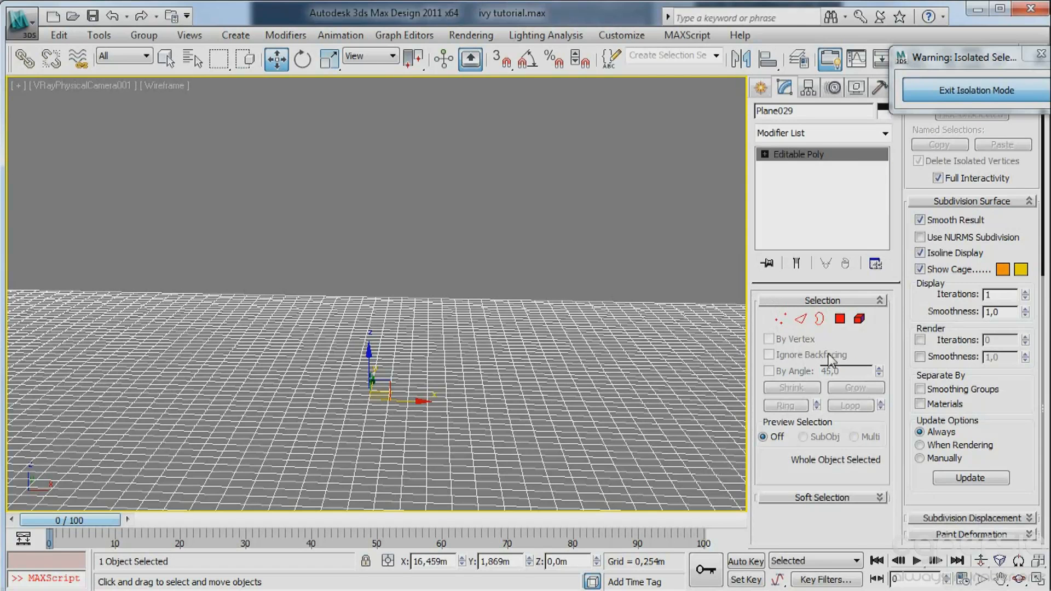
{"action": "left_click", "coordinate": [797, 498]}
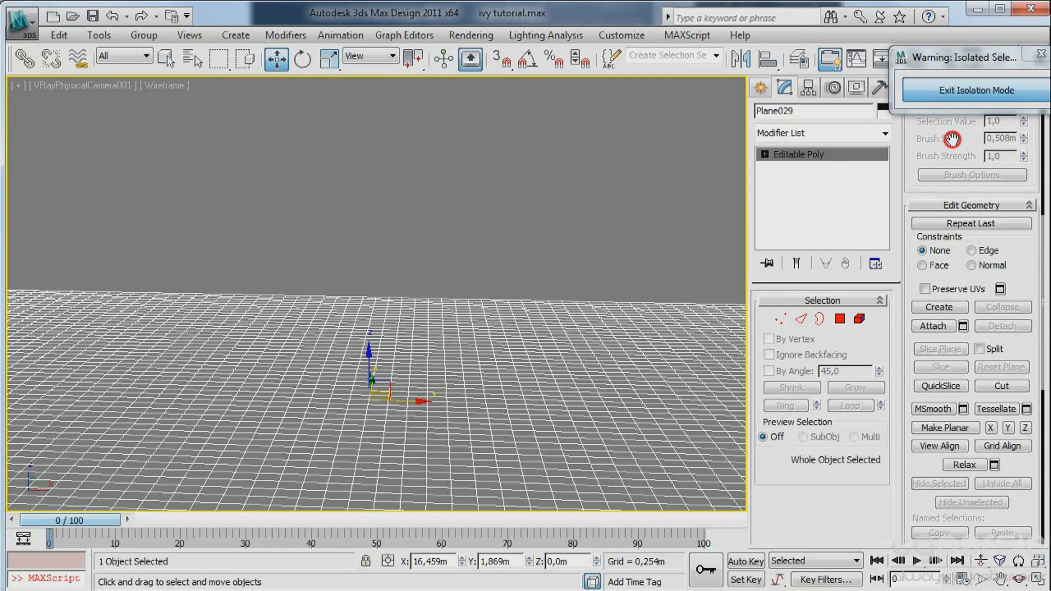
{"action": "left_click_drag", "start_coordinate": [952, 139], "coordinate": [954, 240]}
{"action": "left_click_drag", "start_coordinate": [971, 56], "coordinate": [696, 17]}
{"action": "scroll", "coordinate": [920, 141], "scroll_direction": "up", "scroll_amount": 3}
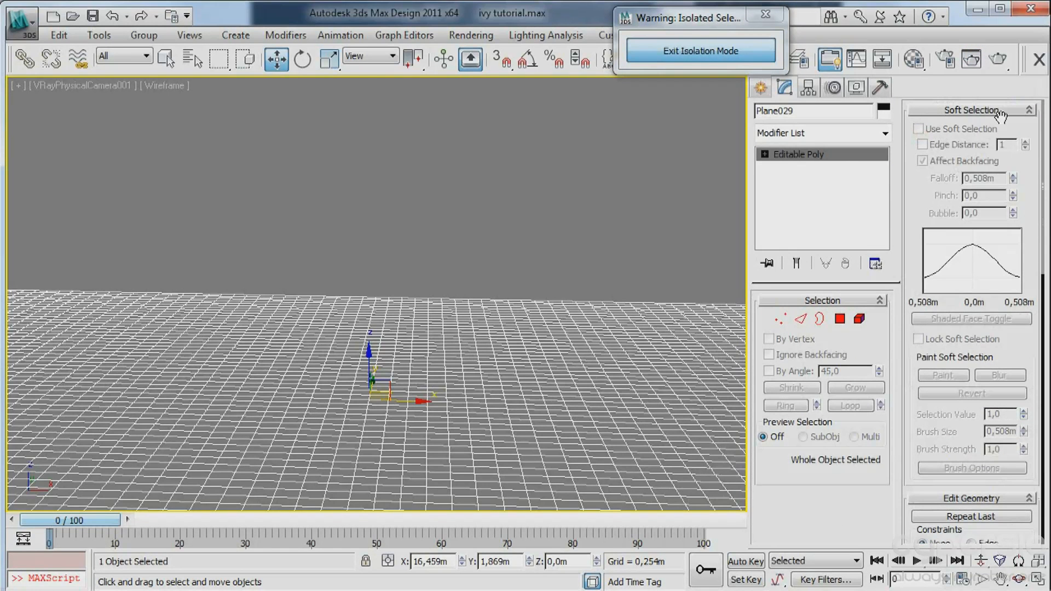
{"action": "left_click", "coordinate": [780, 319]}
{"action": "left_click", "coordinate": [917, 128]}
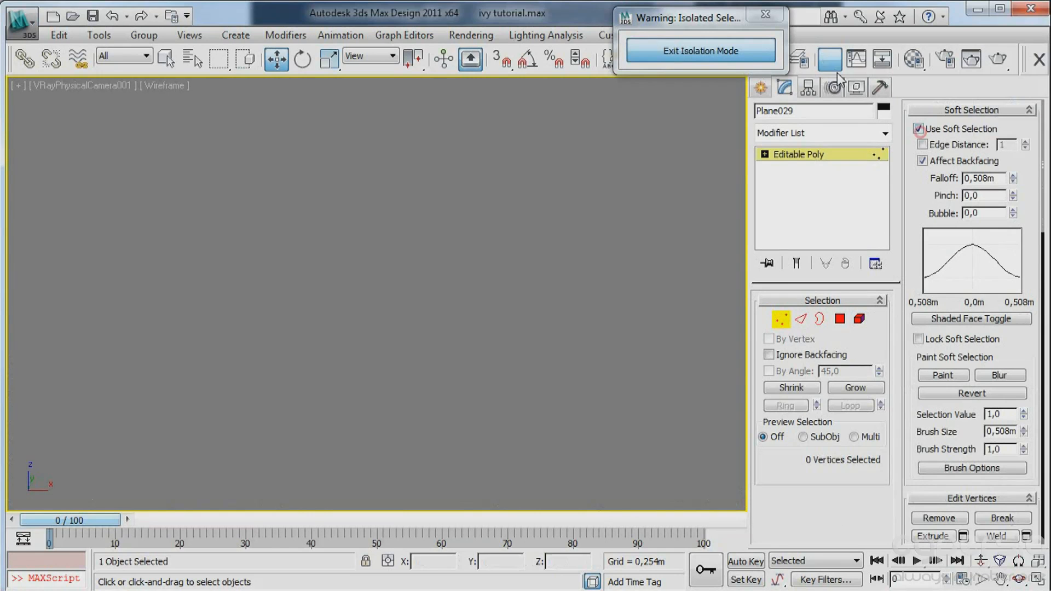
Select three vertices across the ground's foreground, set the soft selection falloff to about 1.031 m and move them vertically to make the surface uneven.
{"action": "left_click", "coordinate": [388, 405]}
{"action": "left_click", "coordinate": [122, 367], "text": "ctrl"}
{"action": "left_click", "coordinate": [142, 352], "text": "ctrl"}
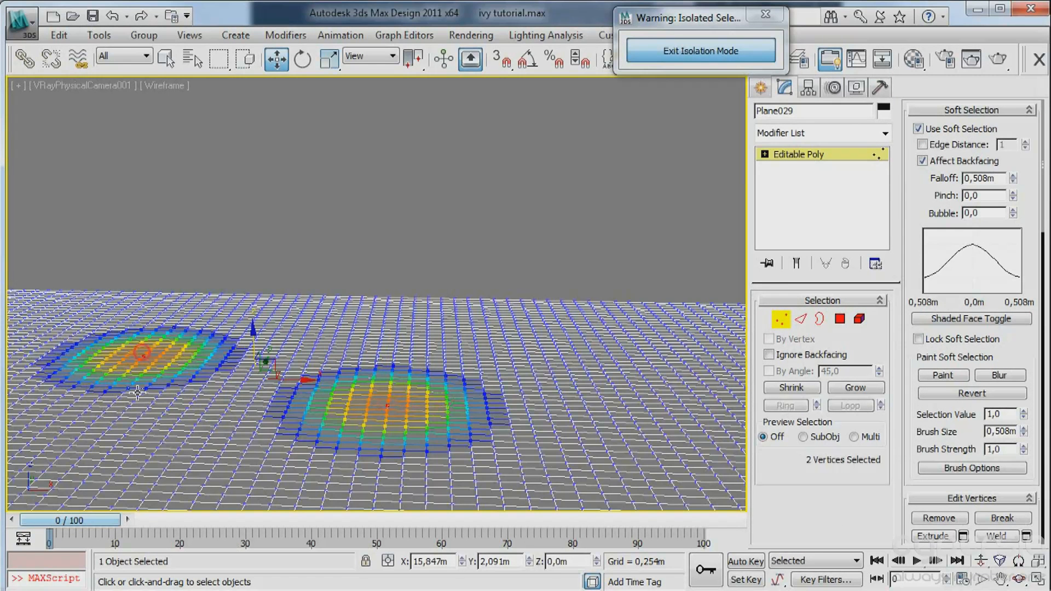
{"action": "left_click", "coordinate": [125, 429], "text": "ctrl"}
{"action": "left_click", "coordinate": [205, 376], "text": "ctrl"}
{"action": "left_click_drag", "start_coordinate": [1013, 178], "coordinate": [1004, 91]}
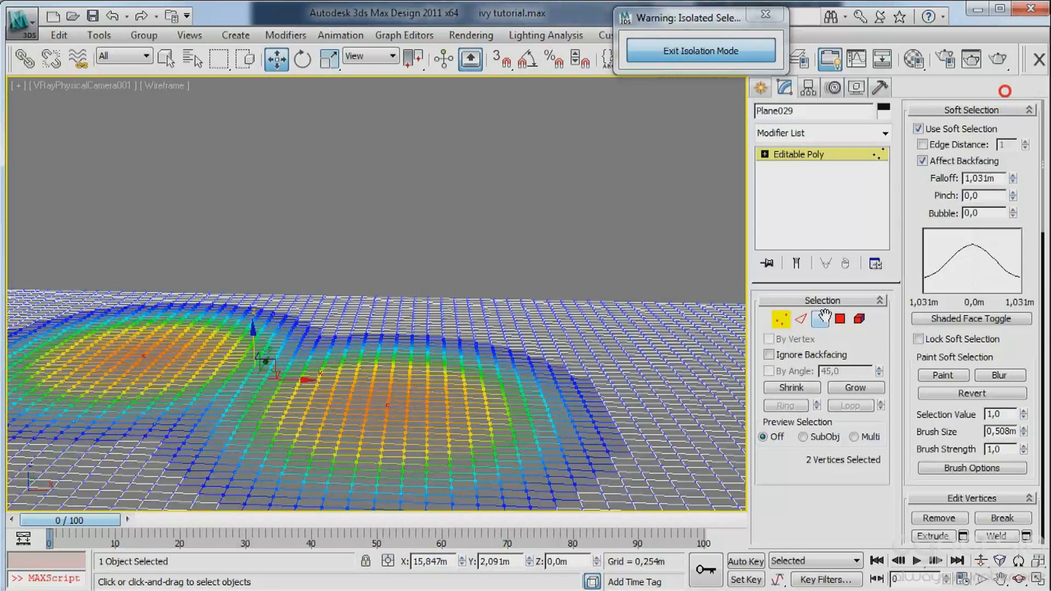
{"action": "left_click", "coordinate": [739, 402], "text": "ctrl"}
{"action": "left_click_drag", "start_coordinate": [409, 345], "coordinate": [412, 329]}
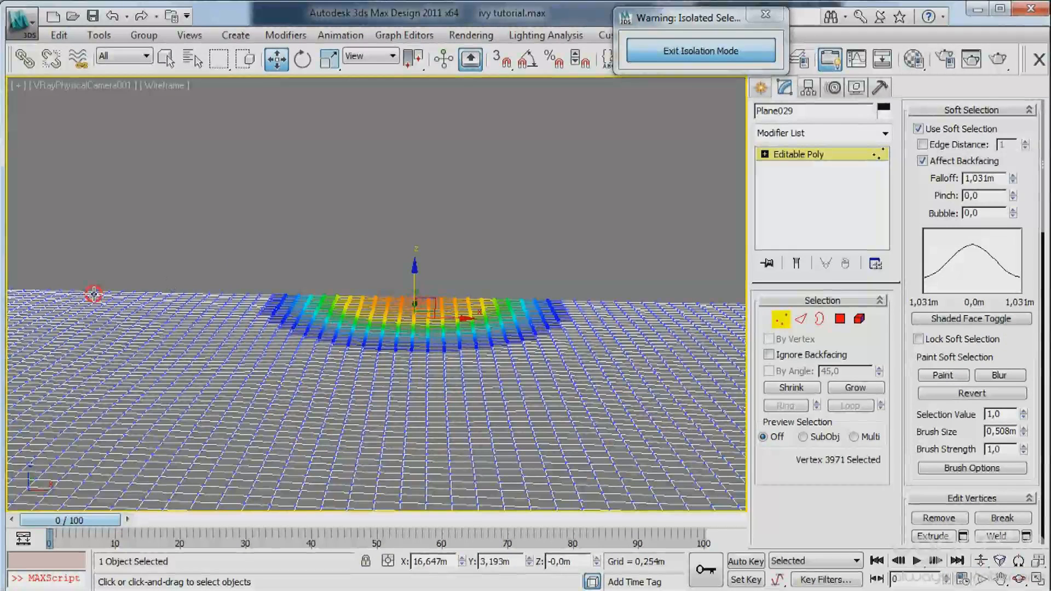
Select four vertices along the ground's far edge, lower them to about Z -0.02 m and leave vertex editing.
{"action": "left_click", "coordinate": [94, 294], "text": "ctrl"}
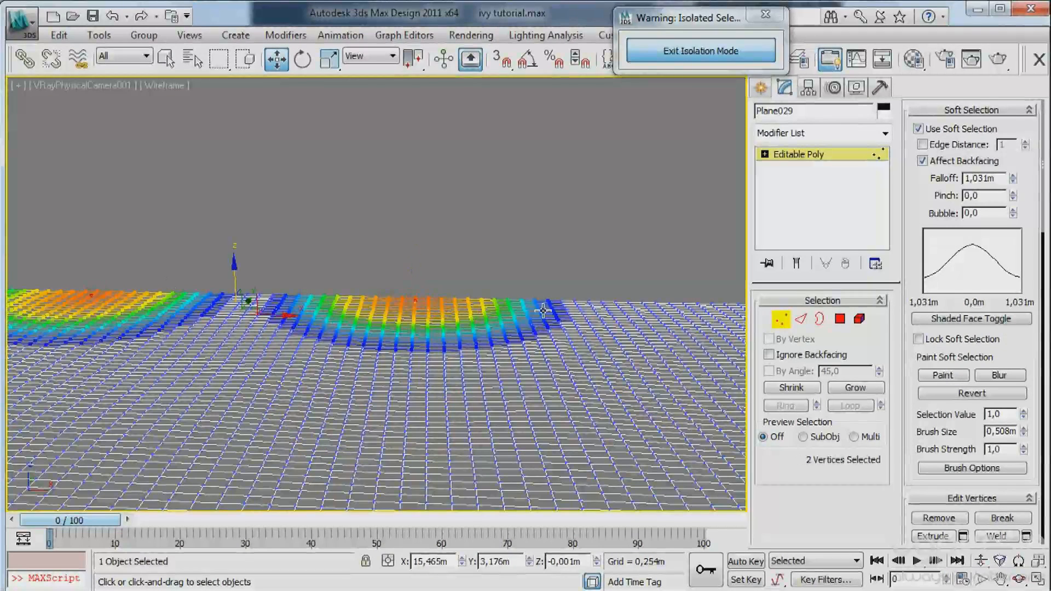
{"action": "left_click", "coordinate": [535, 304], "text": "ctrl"}
{"action": "left_click", "coordinate": [657, 305], "text": "ctrl"}
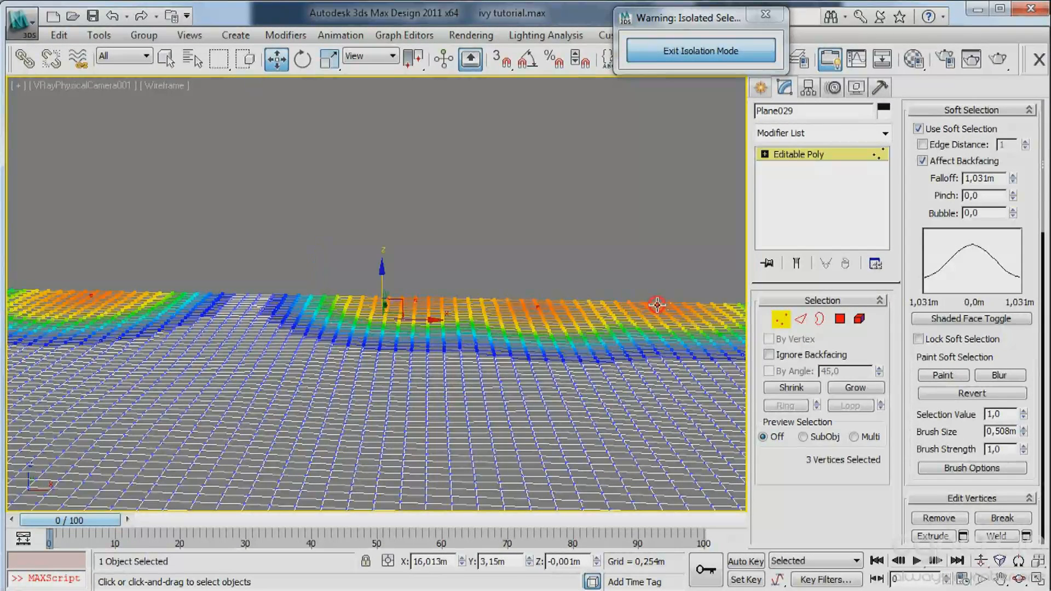
{"action": "left_click_drag", "start_coordinate": [384, 272], "coordinate": [386, 284]}
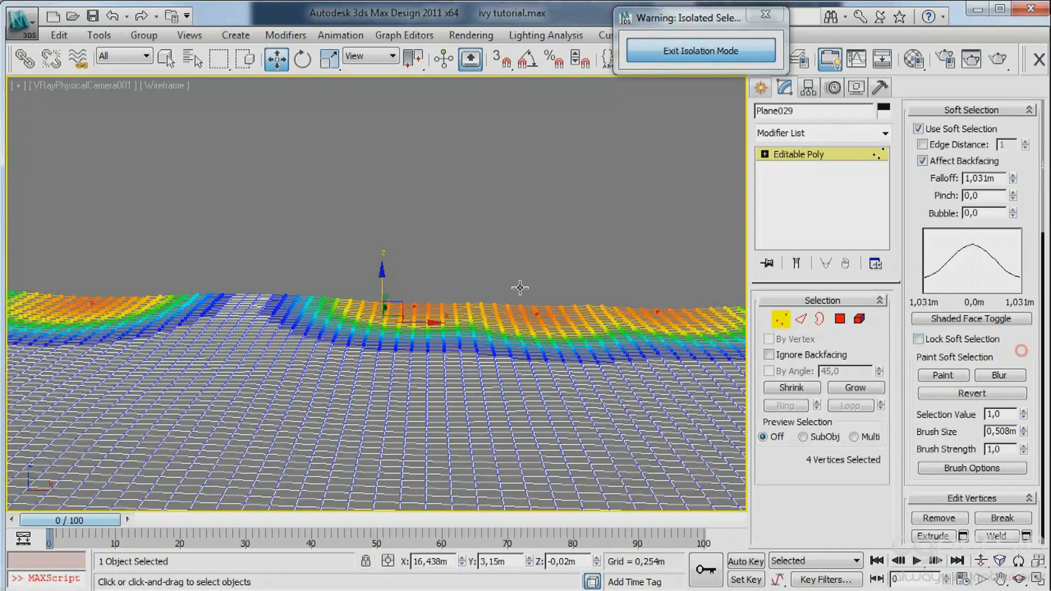
{"action": "left_click", "coordinate": [760, 86]}
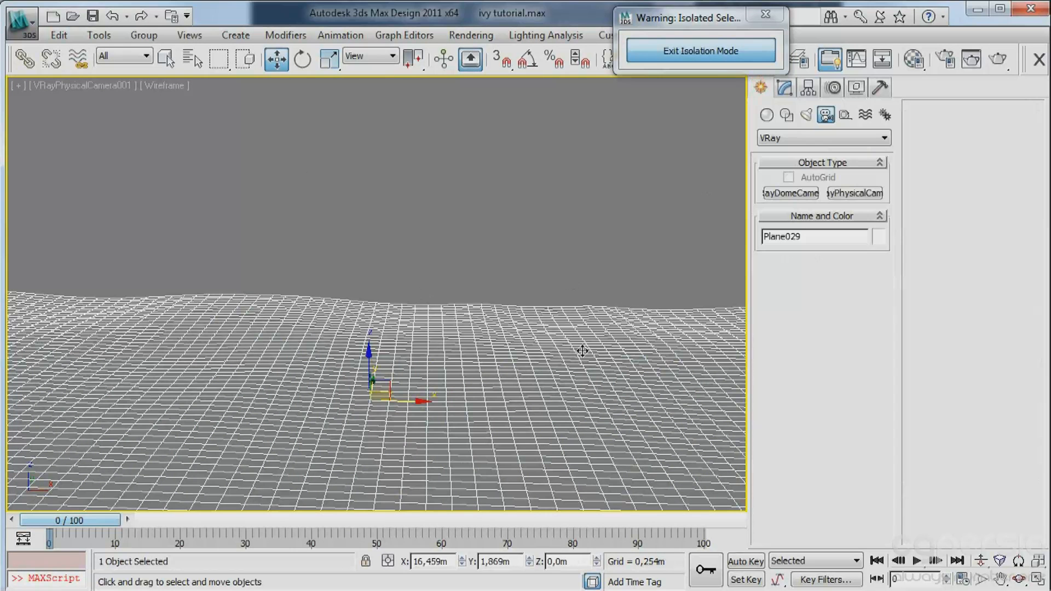
Add a Displace modifier to the isolated ground plane.
{"action": "left_click", "coordinate": [784, 87]}
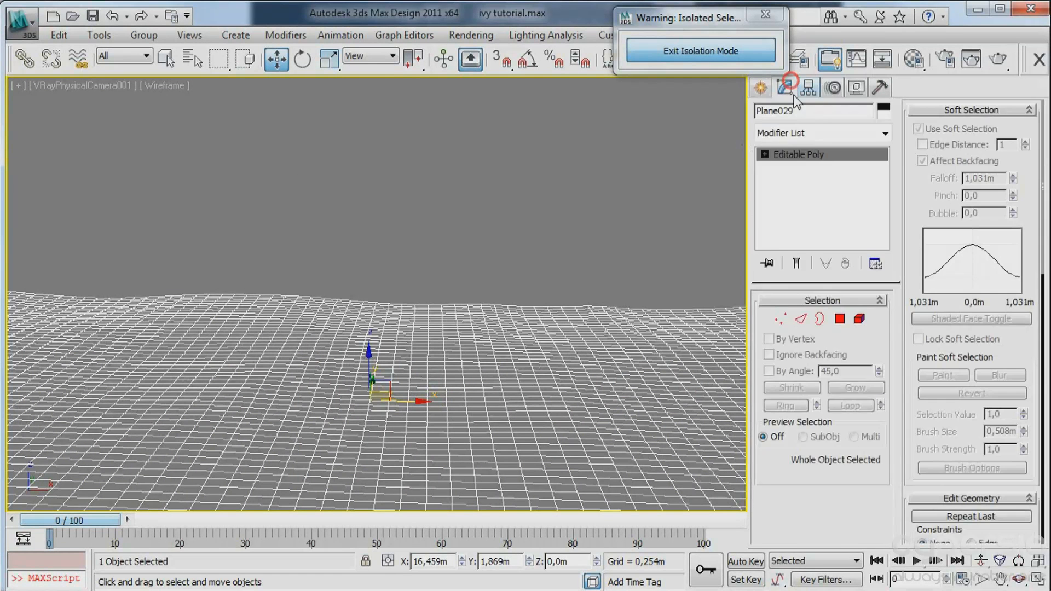
{"action": "left_click", "coordinate": [816, 135]}
{"action": "scroll", "coordinate": [851, 215], "scroll_direction": "down", "scroll_amount": 16}
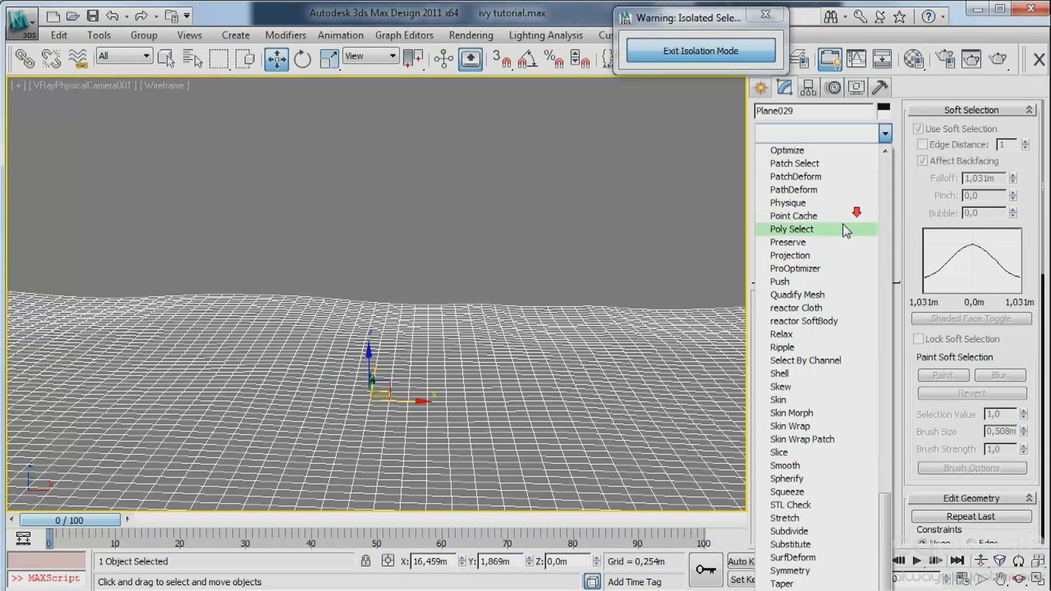
{"action": "scroll", "coordinate": [851, 235], "scroll_direction": "up", "scroll_amount": 6}
{"action": "left_click_drag", "start_coordinate": [891, 438], "coordinate": [885, 177]}
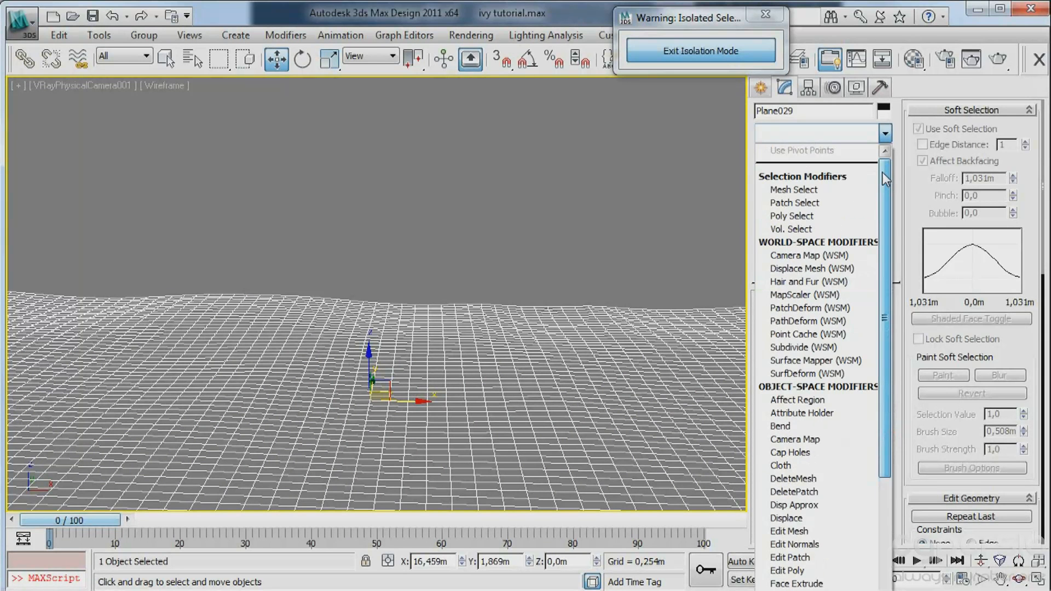
{"action": "left_click", "coordinate": [788, 517]}
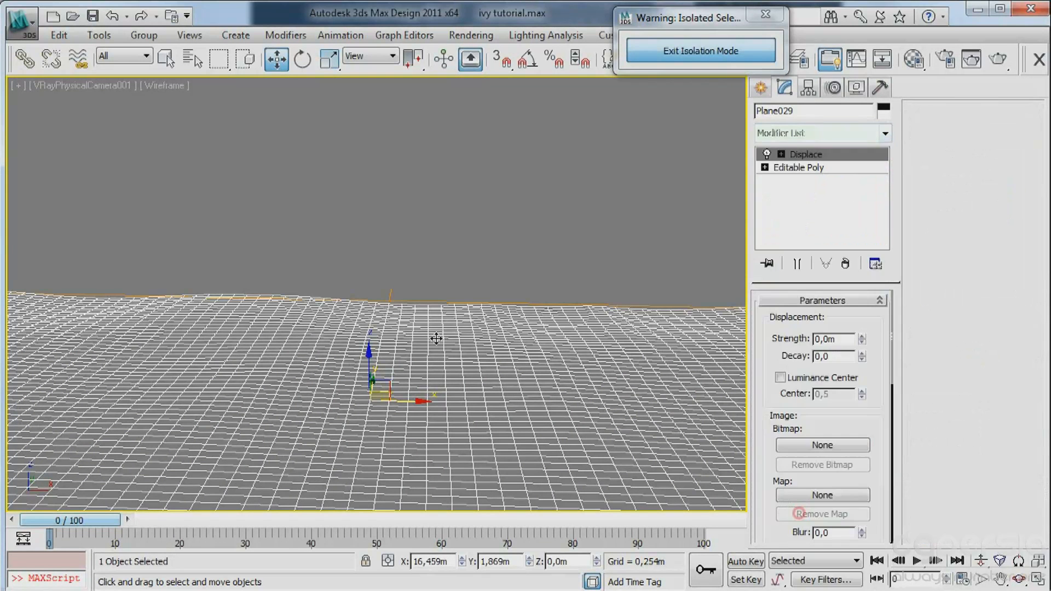
Open the material editor and change the Ceramic material's type to VRayMtl.
{"action": "key", "text": "m"}
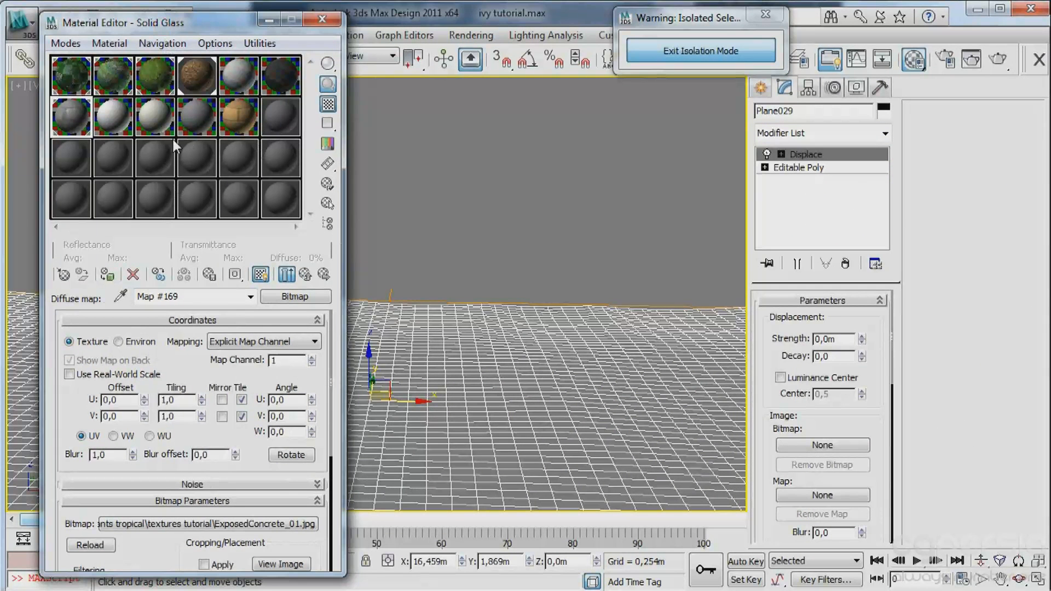
{"action": "left_click", "coordinate": [114, 110]}
{"action": "left_click", "coordinate": [298, 299]}
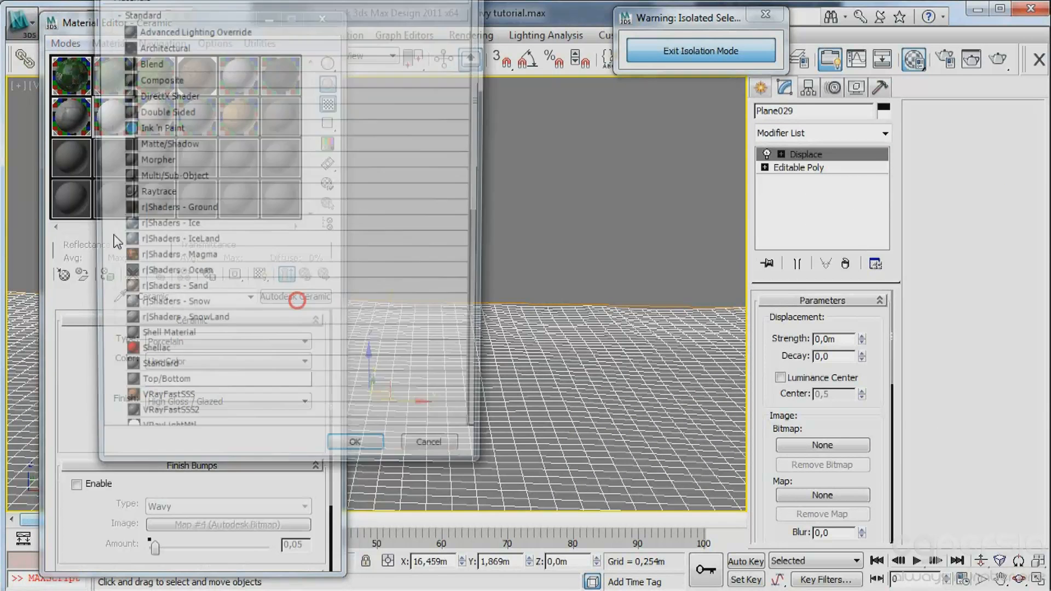
{"action": "left_click", "coordinate": [150, 375]}
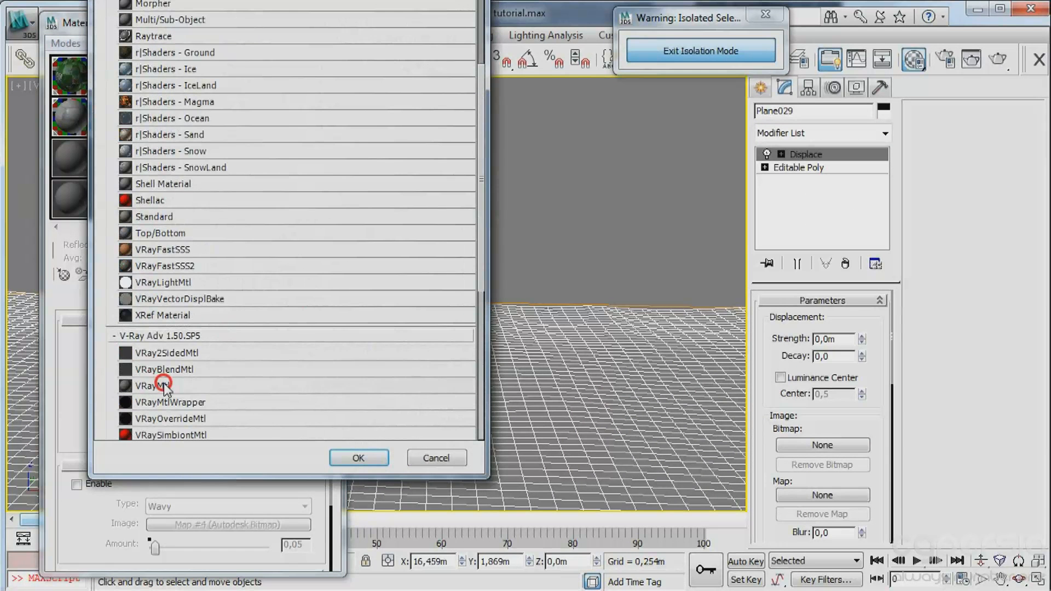
{"action": "double_click", "coordinate": [167, 386]}
Assign a Smoke map to the new material's diffuse channel and preview the map alone in the sample slot.
{"action": "left_click", "coordinate": [187, 405]}
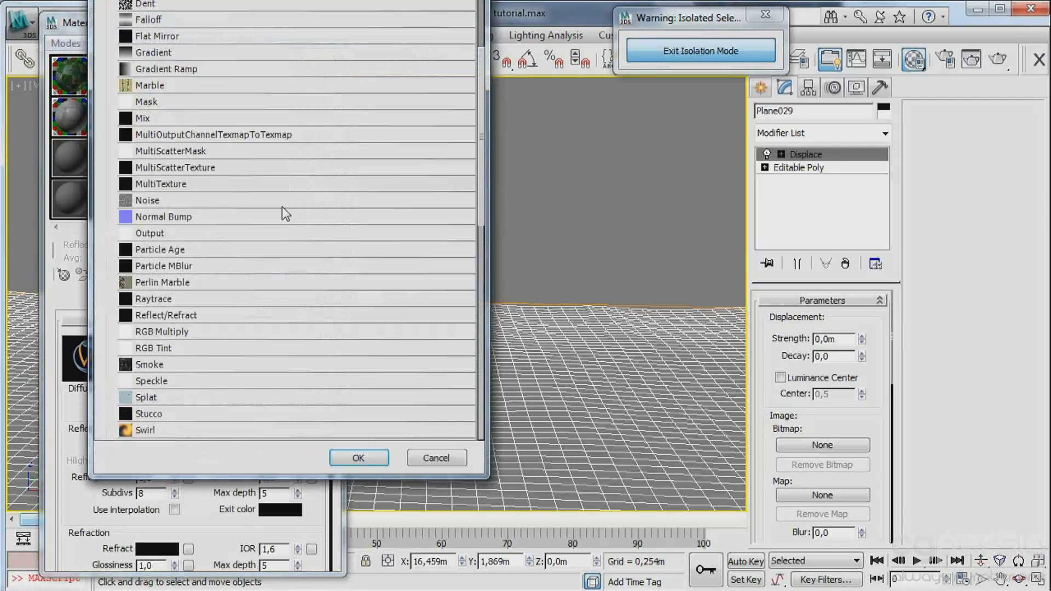
{"action": "left_click", "coordinate": [155, 127]}
{"action": "scroll", "coordinate": [224, 137], "scroll_direction": "up", "scroll_amount": 3}
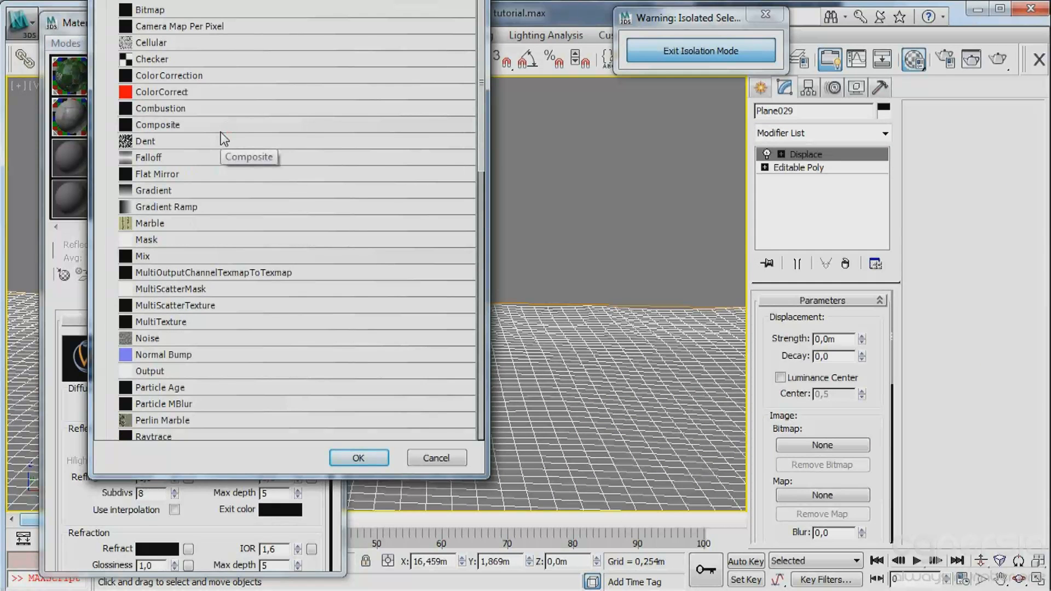
{"action": "scroll", "coordinate": [224, 139], "scroll_direction": "up", "scroll_amount": 1}
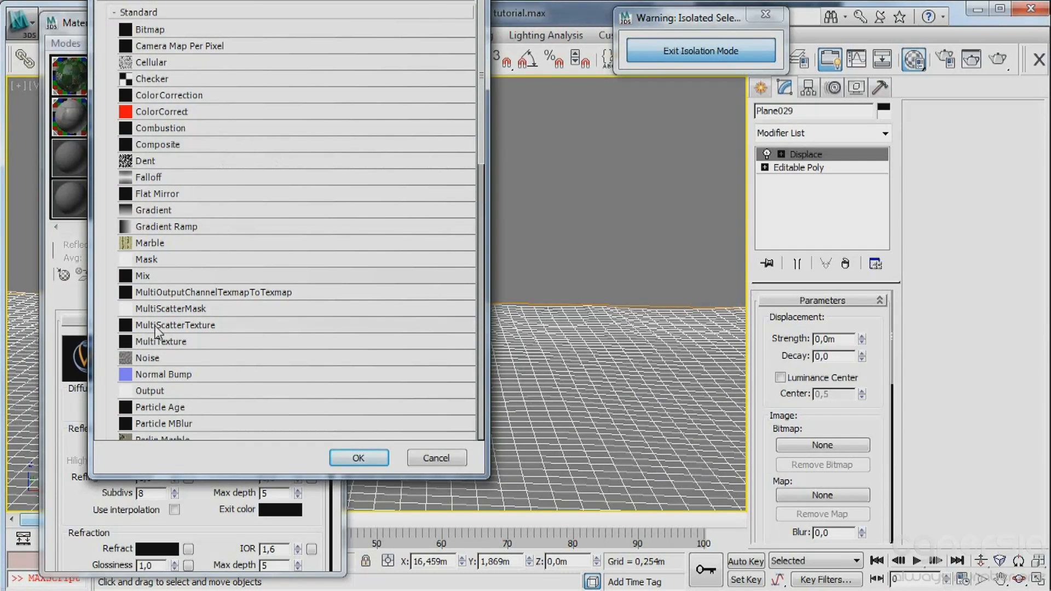
{"action": "scroll", "coordinate": [203, 329], "scroll_direction": "down", "scroll_amount": 3}
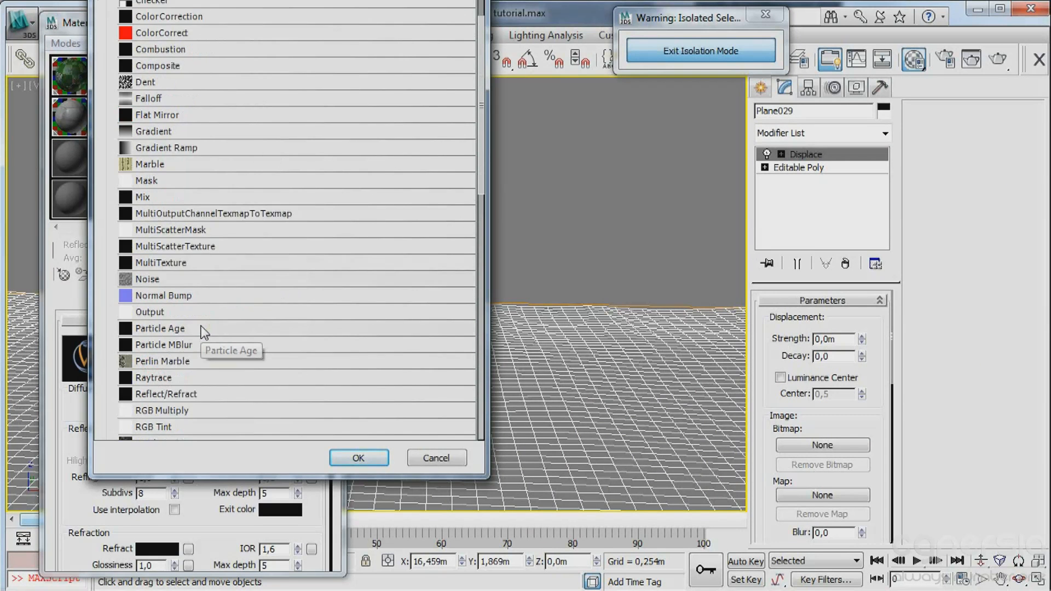
{"action": "scroll", "coordinate": [203, 331], "scroll_direction": "up", "scroll_amount": 3}
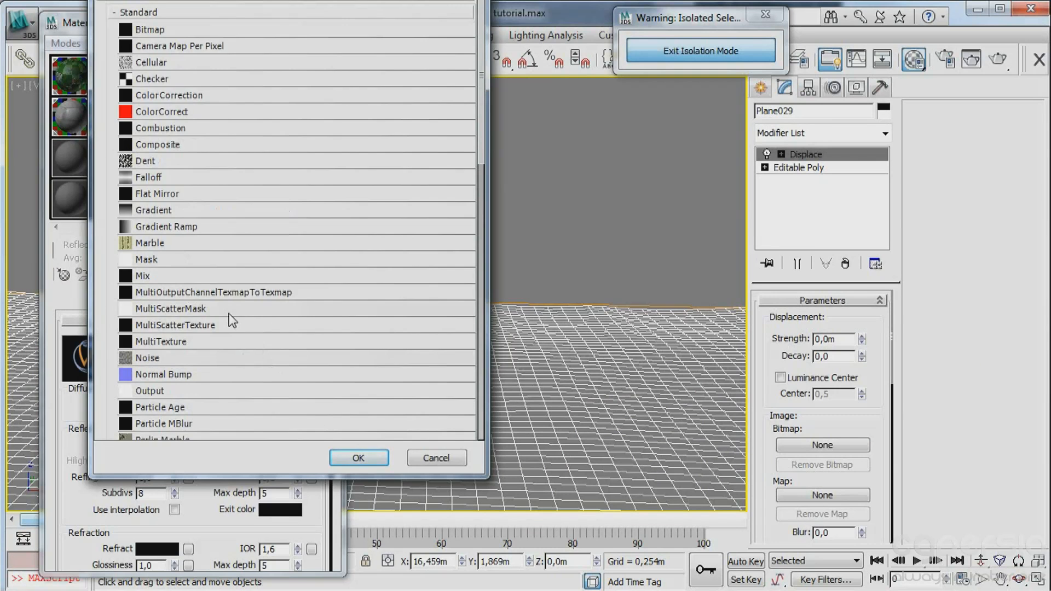
{"action": "scroll", "coordinate": [233, 311], "scroll_direction": "down", "scroll_amount": 2}
{"action": "scroll", "coordinate": [233, 313], "scroll_direction": "down", "scroll_amount": 2}
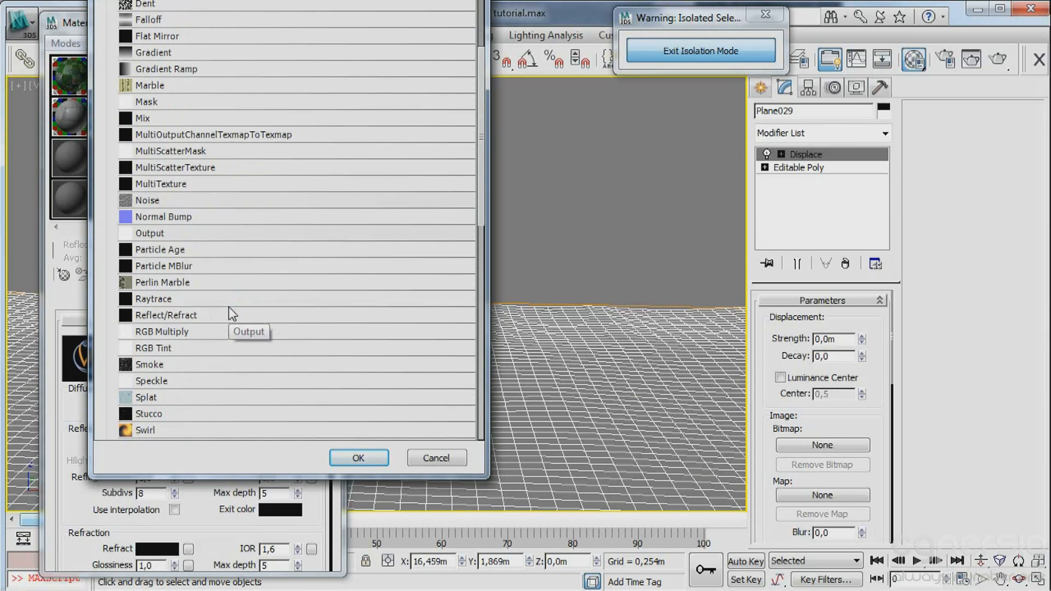
{"action": "double_click", "coordinate": [148, 364]}
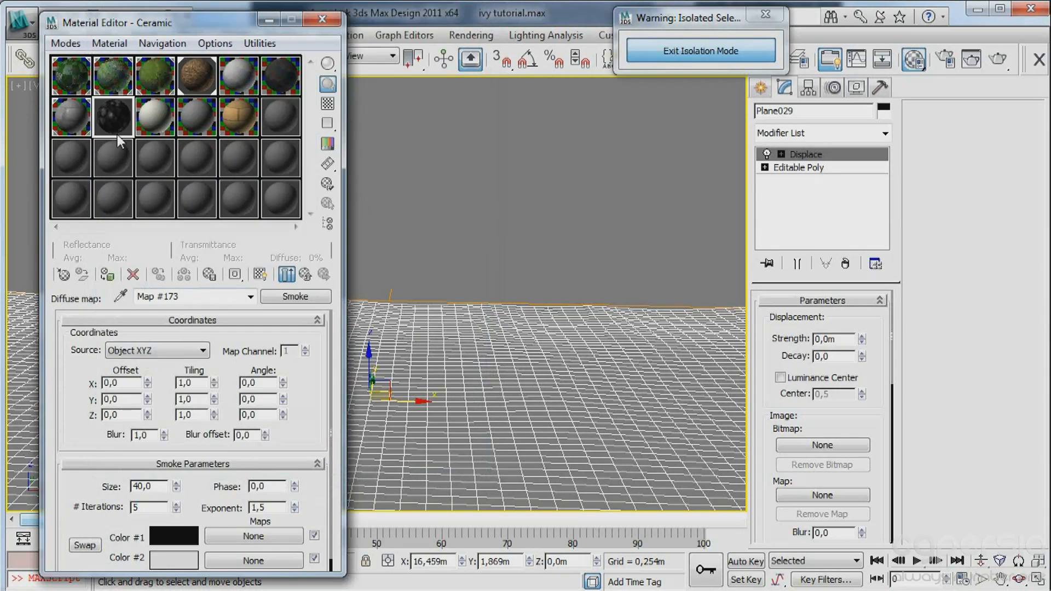
{"action": "left_click", "coordinate": [286, 273]}
{"action": "left_click", "coordinate": [121, 115]}
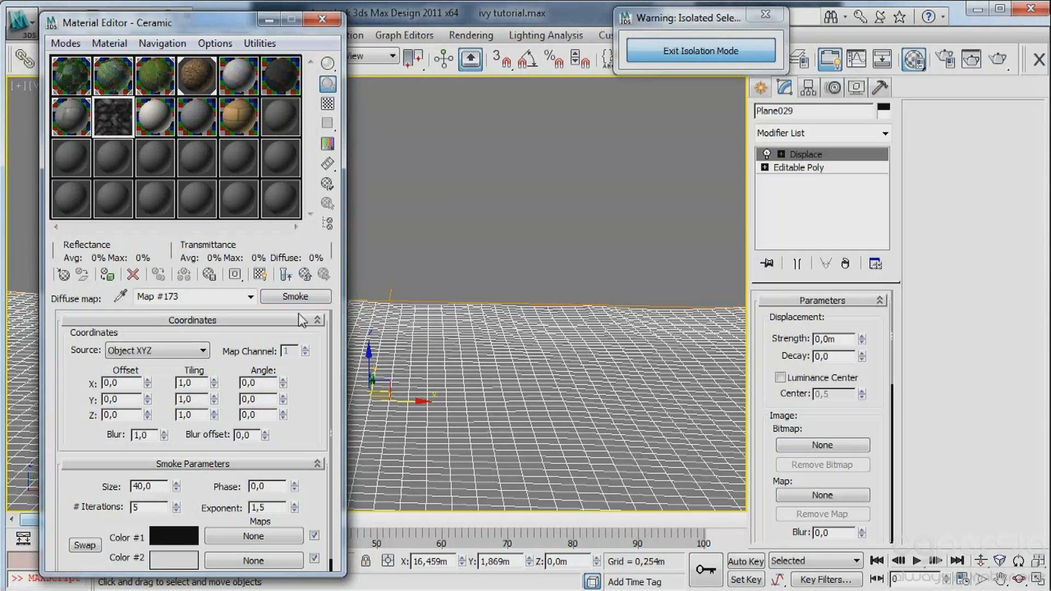
Set the Displace modifier to 0.5 m strength with Luminance Center enabled and assign the Smoke map to it as an instance.
{"action": "left_click_drag", "start_coordinate": [295, 296], "coordinate": [825, 377]}
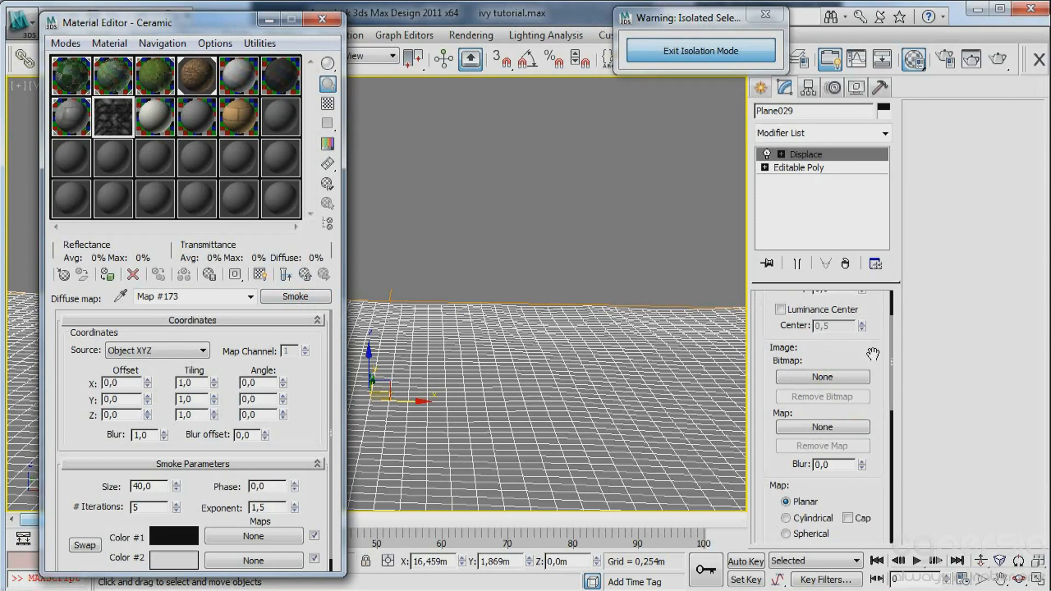
{"action": "left_click_drag", "start_coordinate": [870, 353], "coordinate": [877, 432]}
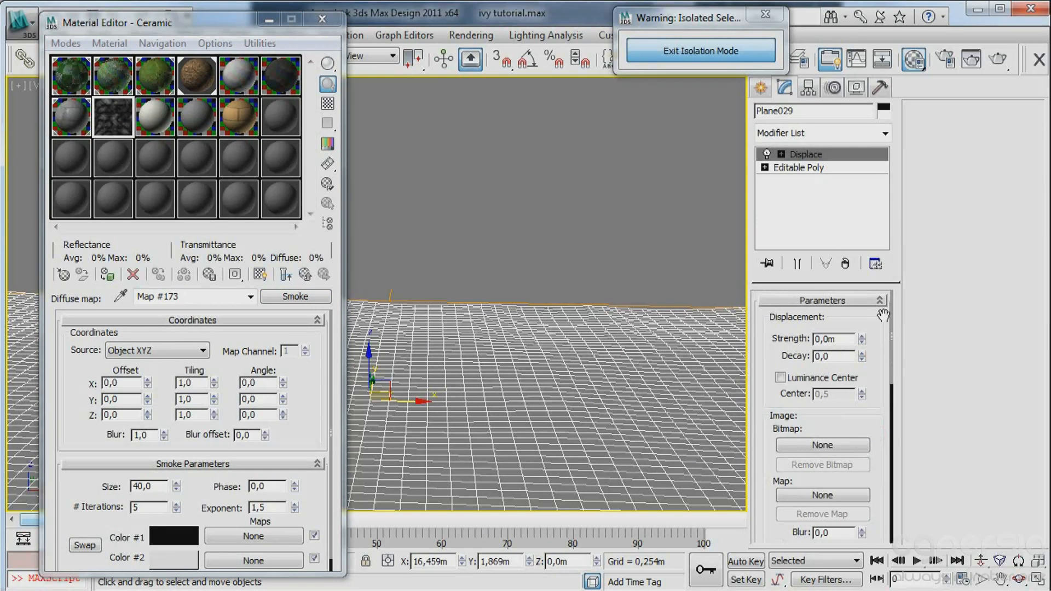
{"action": "double_click", "coordinate": [832, 339]}
{"action": "type", "text": "0,5"}
{"action": "key", "text": "Tab"}
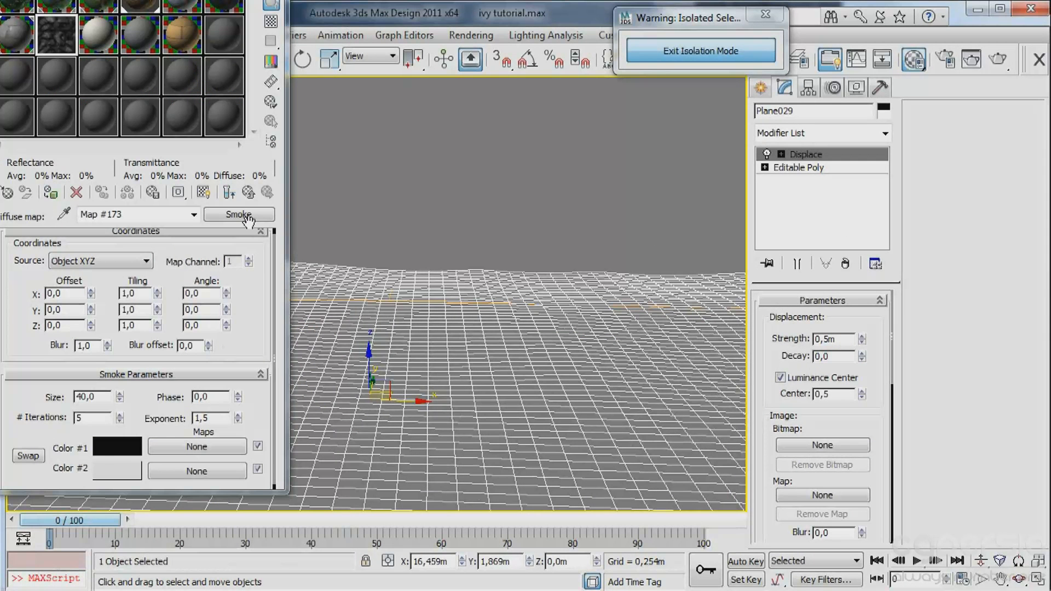
{"action": "left_click_drag", "start_coordinate": [247, 221], "coordinate": [821, 499]}
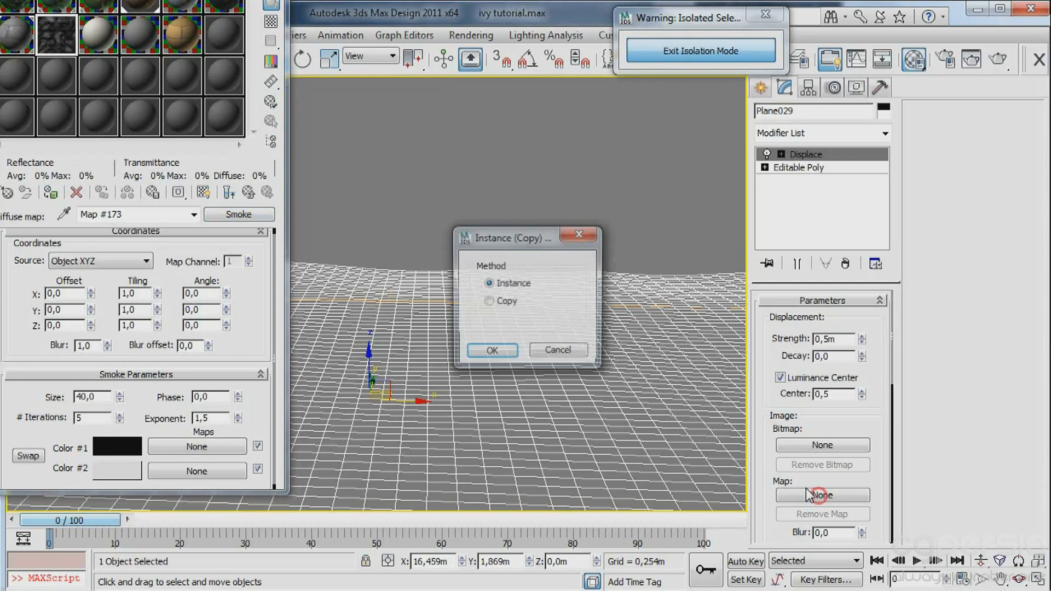
{"action": "left_click", "coordinate": [492, 350]}
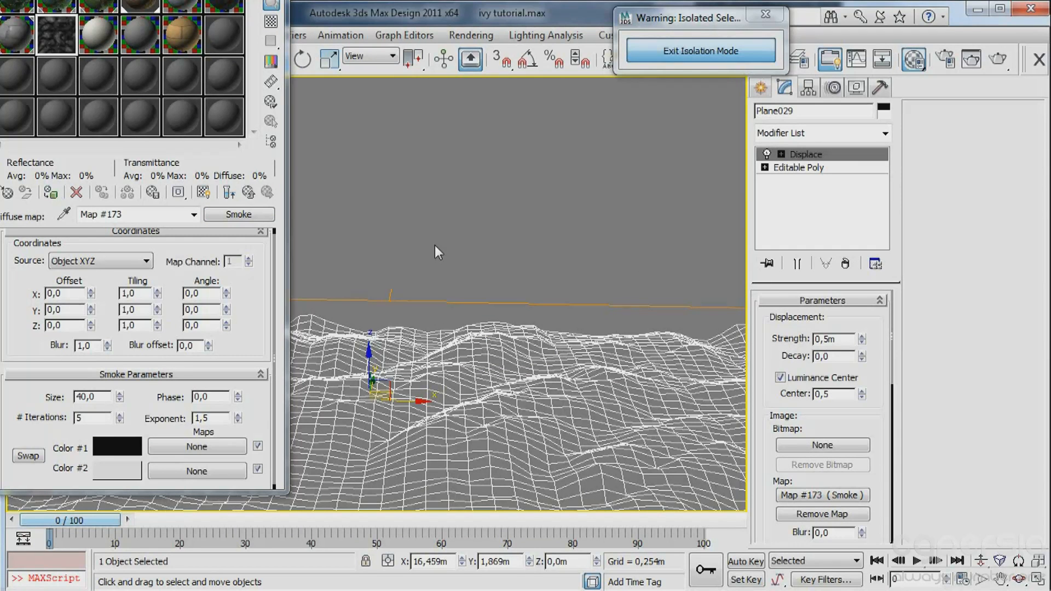
Try a Displace strength of 0.1 m on the ground plane and set it to 0.2 m.
{"action": "double_click", "coordinate": [828, 339]}
{"action": "type", "text": "0,1"}
{"action": "key", "text": "Return"}
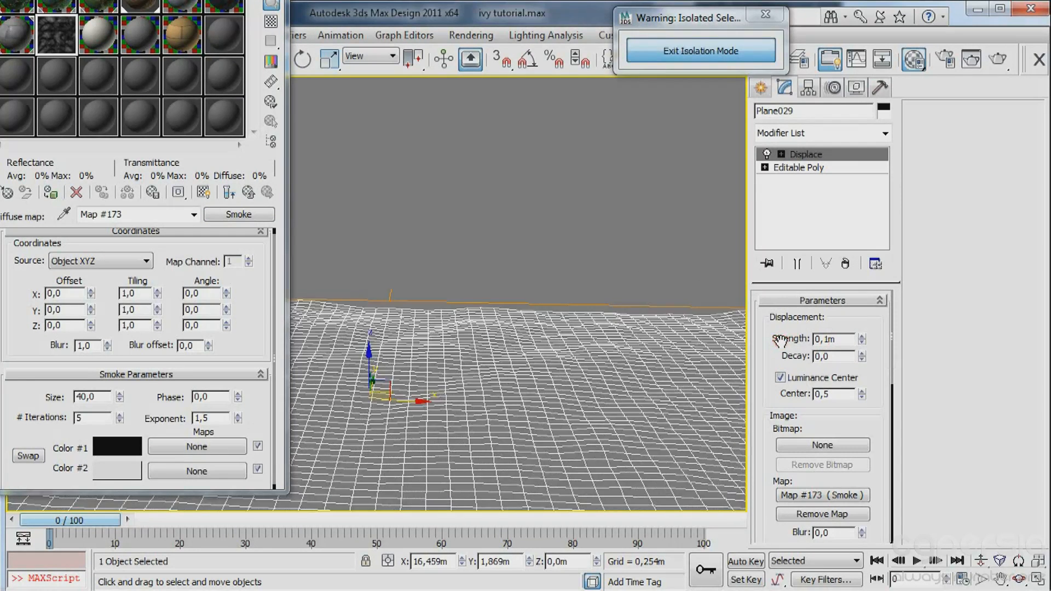
{"action": "double_click", "coordinate": [828, 339]}
{"action": "type", "text": "0,2"}
{"action": "left_click", "coordinate": [777, 345]}
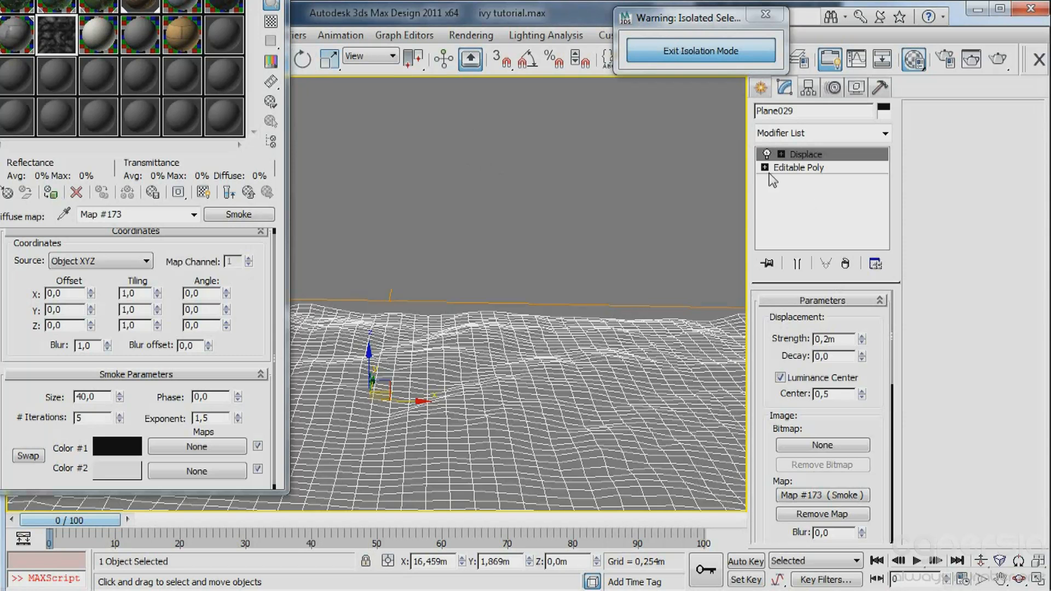
Close the material editor and exit isolation mode to bring back the whole scene.
{"action": "left_click", "coordinate": [766, 153]}
{"action": "key", "text": "m"}
{"action": "left_click", "coordinate": [676, 52]}
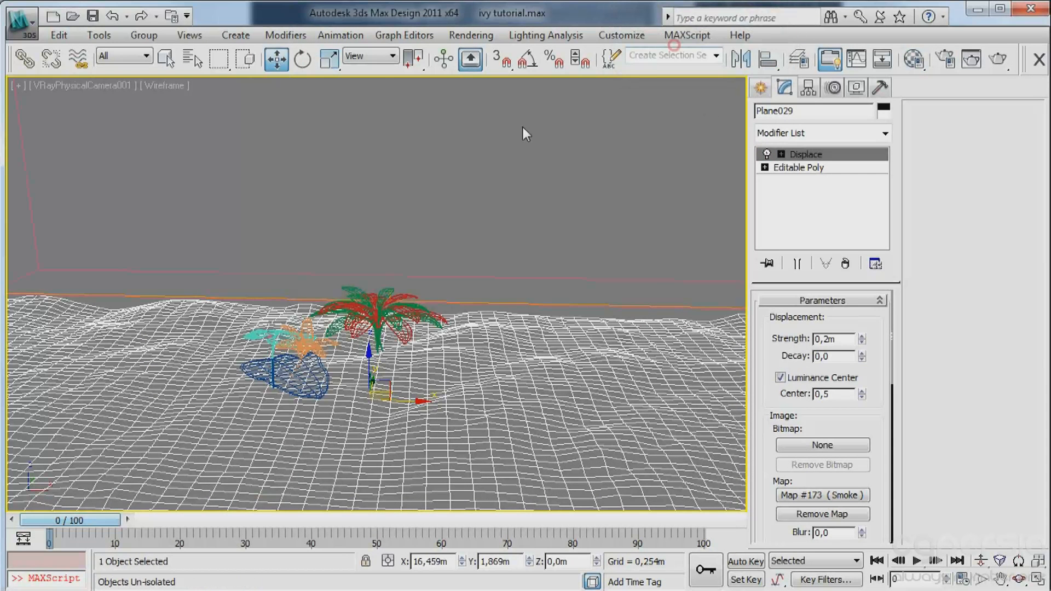
Try to select all plants for scaling by selecting everything and excluding the ground and wall.
{"action": "left_click", "coordinate": [331, 387]}
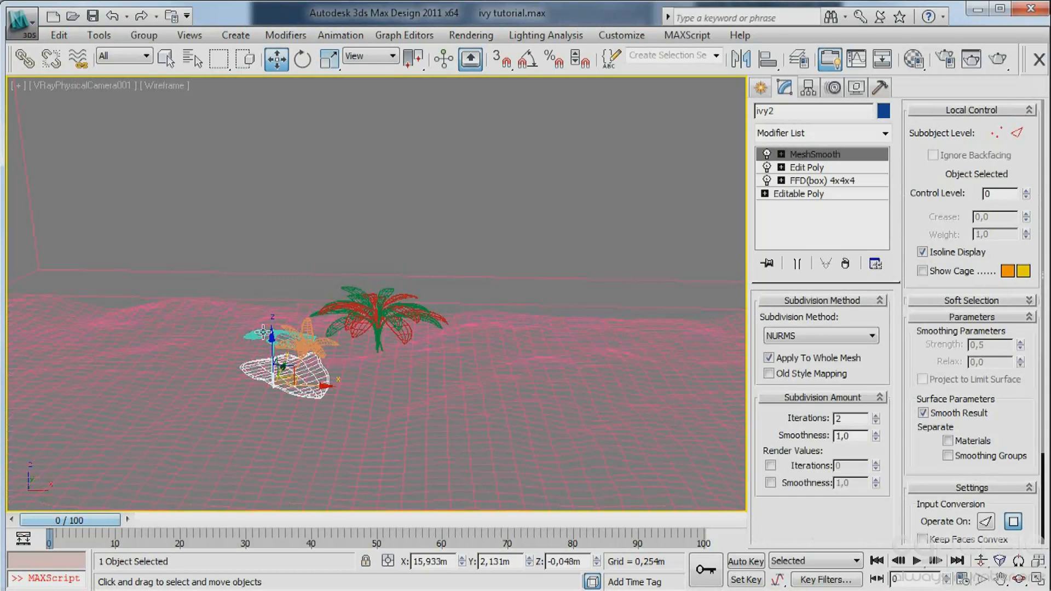
{"action": "left_click", "coordinate": [259, 332], "text": "ctrl"}
{"action": "key", "text": "ctrl+a"}
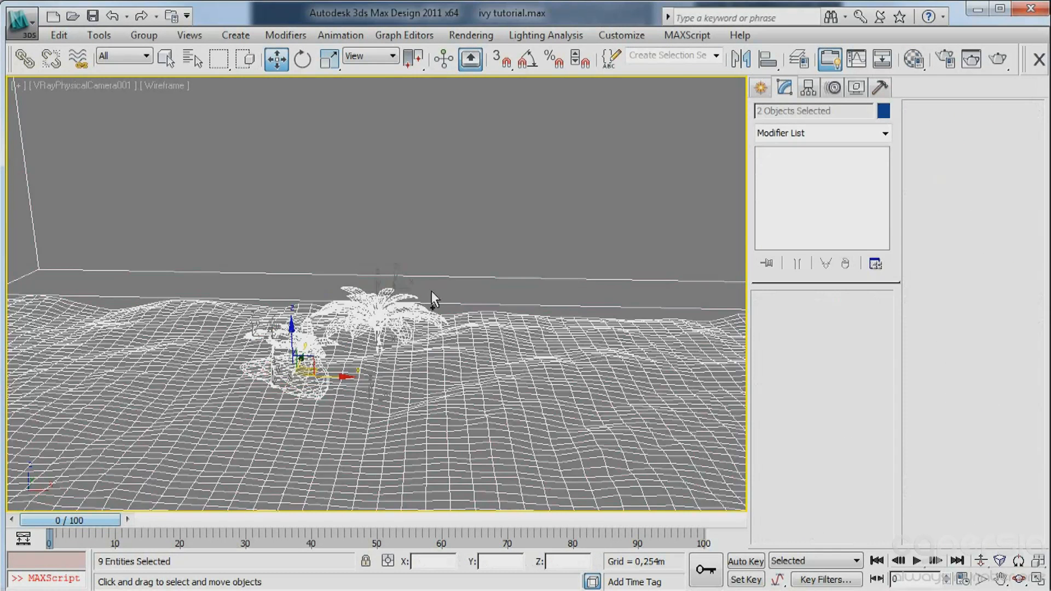
{"action": "left_click_drag", "start_coordinate": [605, 223], "coordinate": [592, 433], "text": "alt"}
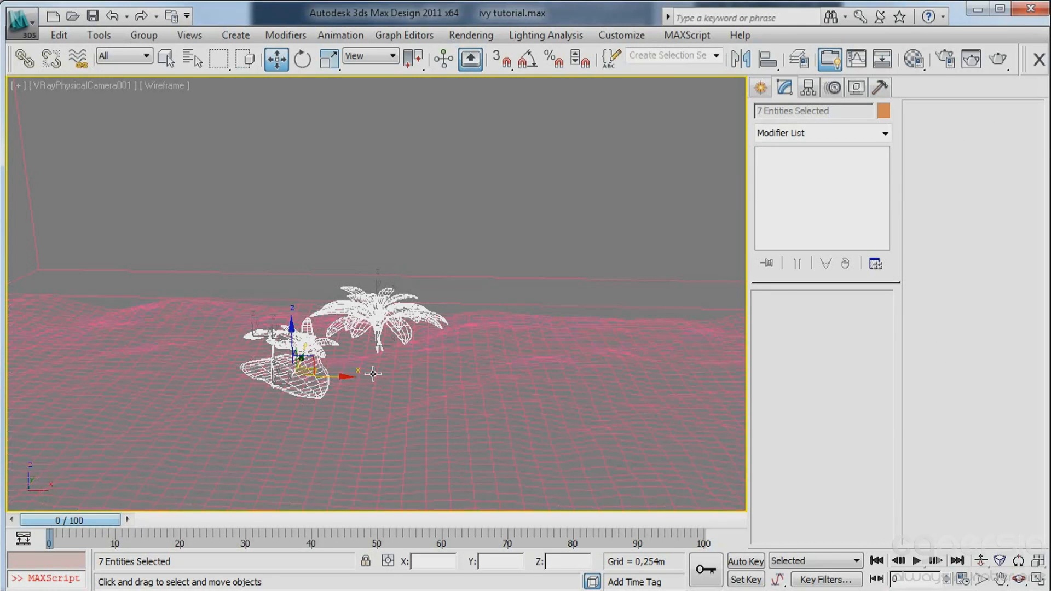
{"action": "key", "text": "r"}
{"action": "mouse_move", "coordinate": [368, 327]}
{"action": "left_mouse_down"}
{"action": "mouse_move", "coordinate": [376, 344]}
{"action": "mouse_move", "coordinate": [370, 318]}
{"action": "left_mouse_up"}
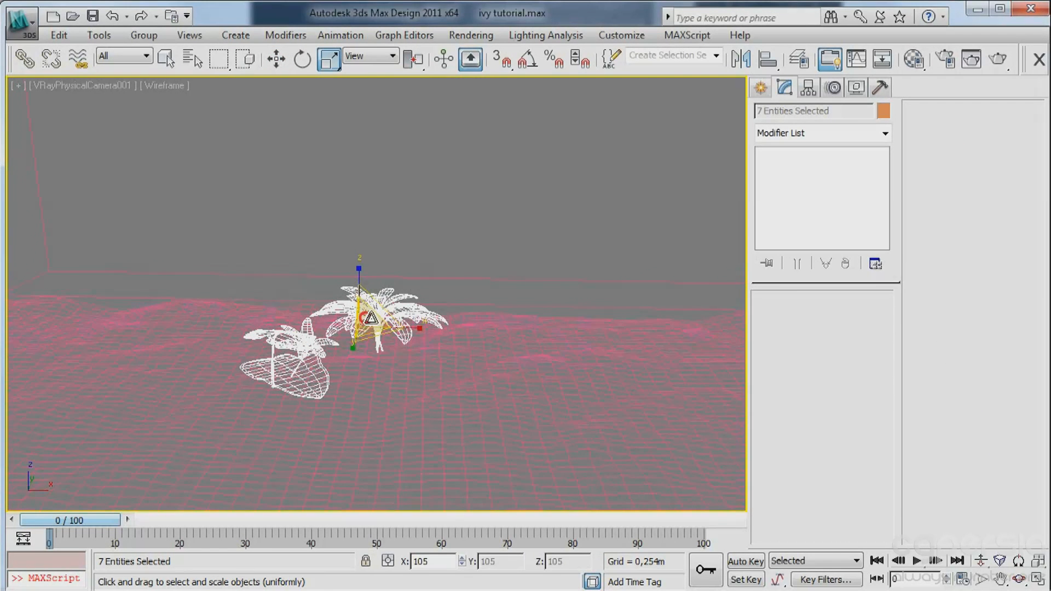
Select only the four plants and scale them uniformly to about 64 percent.
{"action": "left_click", "coordinate": [453, 218]}
{"action": "left_click", "coordinate": [363, 305]}
{"action": "left_click", "coordinate": [299, 344], "text": "ctrl"}
{"action": "left_click", "coordinate": [257, 333], "text": "ctrl"}
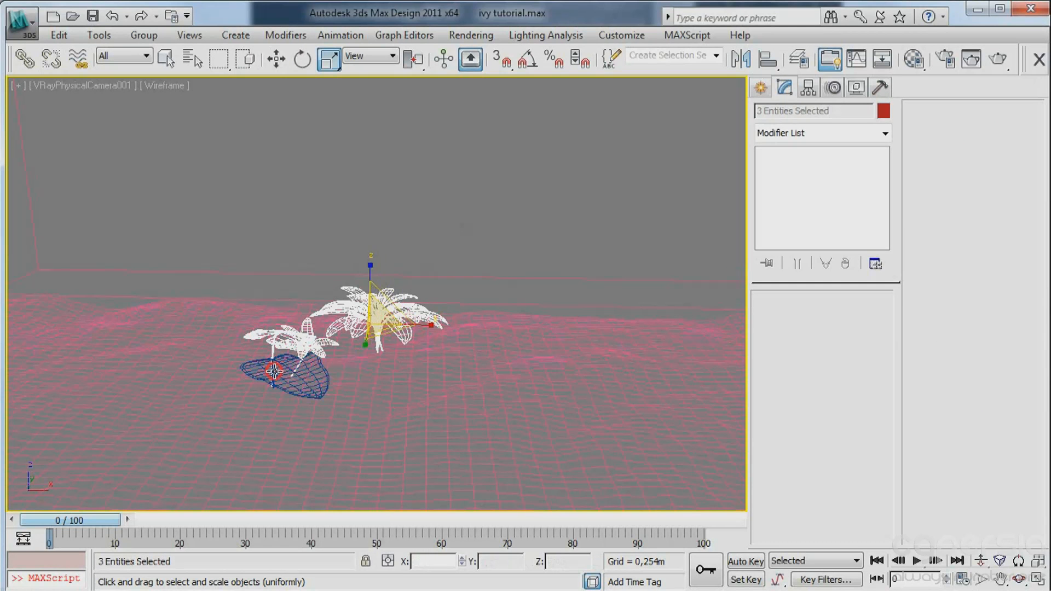
{"action": "left_click", "coordinate": [274, 371], "text": "ctrl"}
{"action": "left_click_drag", "start_coordinate": [376, 322], "coordinate": [405, 371]}
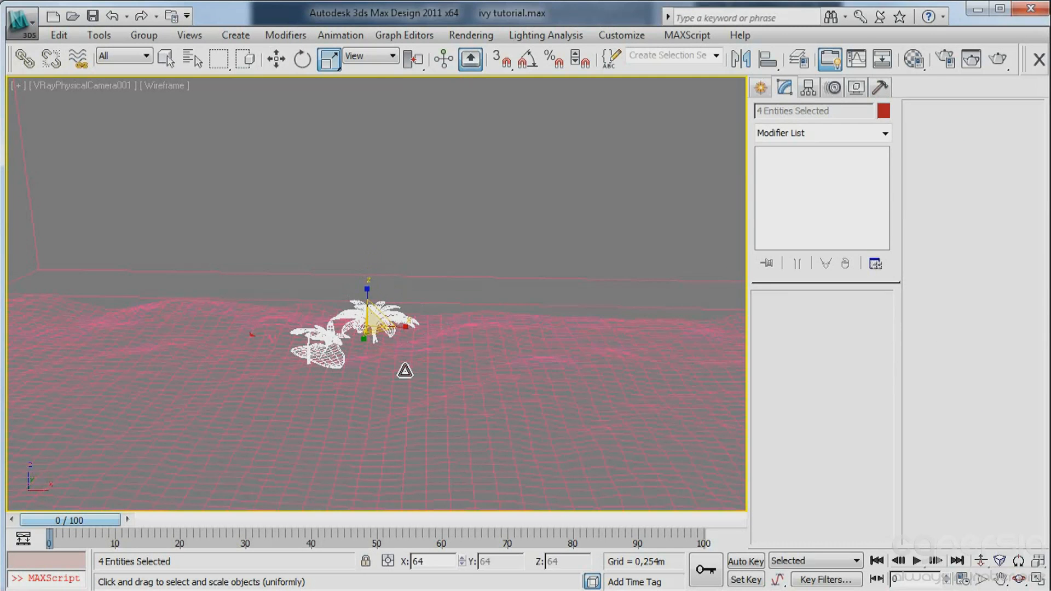
Display the scene shaded, lower the four plants onto the wood chips ground and shift them along X.
{"action": "key", "text": "w"}
{"action": "left_click", "coordinate": [369, 275]}
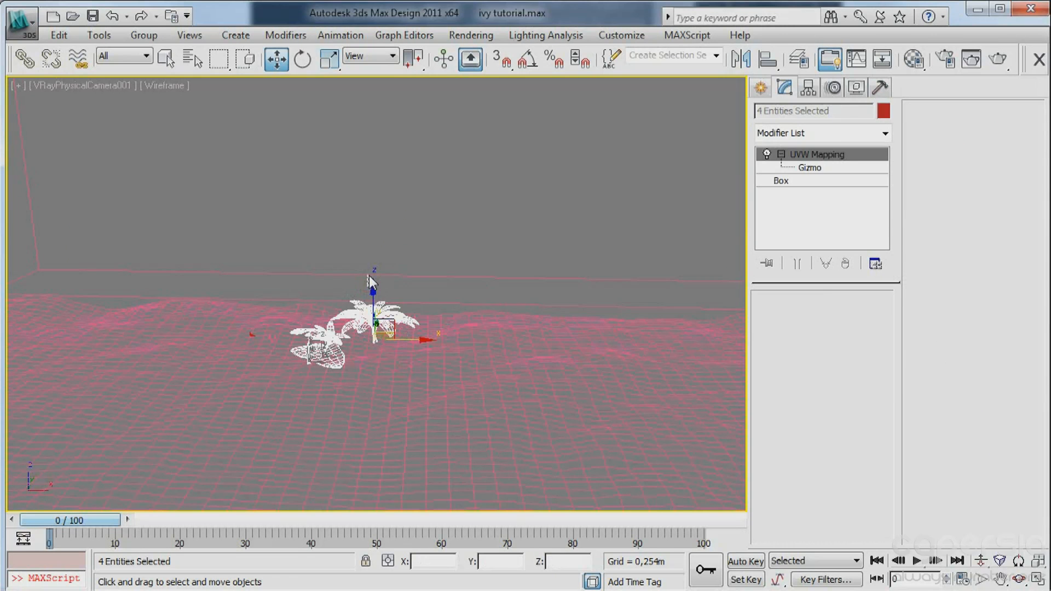
{"action": "key", "text": "ctrl+z"}
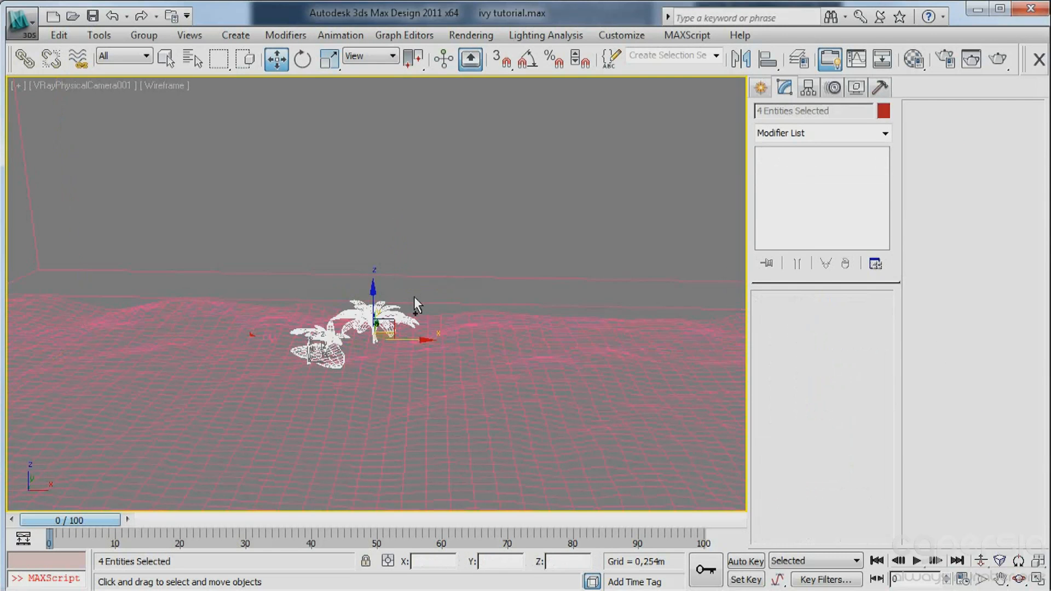
{"action": "key", "text": "F3"}
{"action": "mouse_move", "coordinate": [371, 303]}
{"action": "left_mouse_down"}
{"action": "mouse_move", "coordinate": [369, 288]}
{"action": "mouse_move", "coordinate": [365, 345]}
{"action": "mouse_move", "coordinate": [367, 315]}
{"action": "mouse_move", "coordinate": [365, 326]}
{"action": "left_mouse_up"}
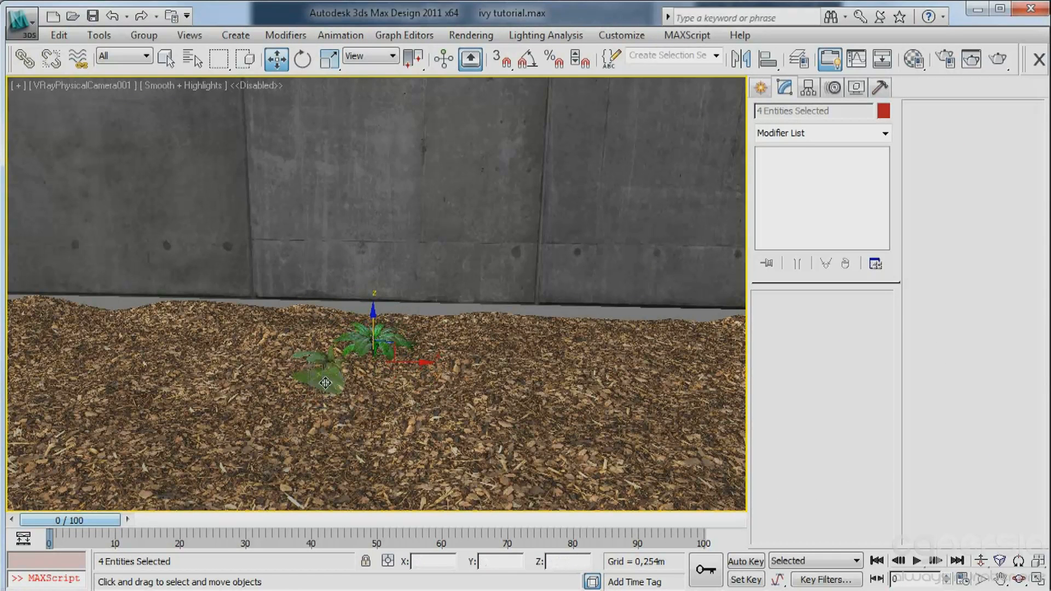
{"action": "mouse_move", "coordinate": [392, 370]}
{"action": "left_mouse_down"}
{"action": "mouse_move", "coordinate": [625, 372]}
{"action": "mouse_move", "coordinate": [591, 372]}
{"action": "left_mouse_up"}
Return to wireframe with the three small plants selected and open Advanced Painter in Randomizer mode.
{"action": "key", "text": "F3"}
{"action": "left_click", "coordinate": [580, 356], "text": "alt"}
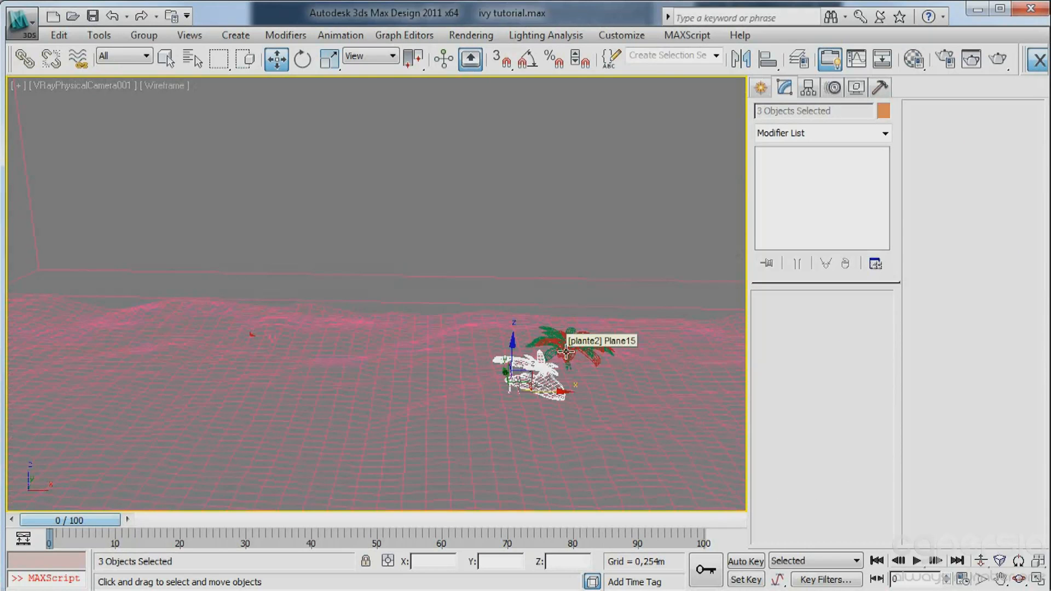
{"action": "key", "text": "ctrl+p"}
{"action": "left_click_drag", "start_coordinate": [524, 100], "coordinate": [171, 56]}
{"action": "left_click", "coordinate": [137, 74]}
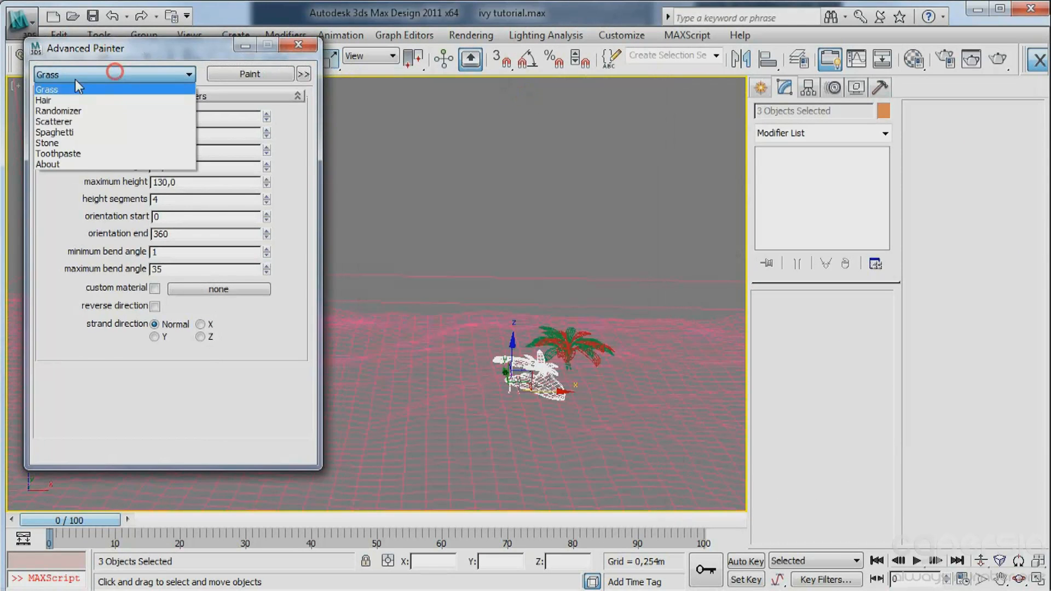
{"action": "left_click", "coordinate": [62, 112]}
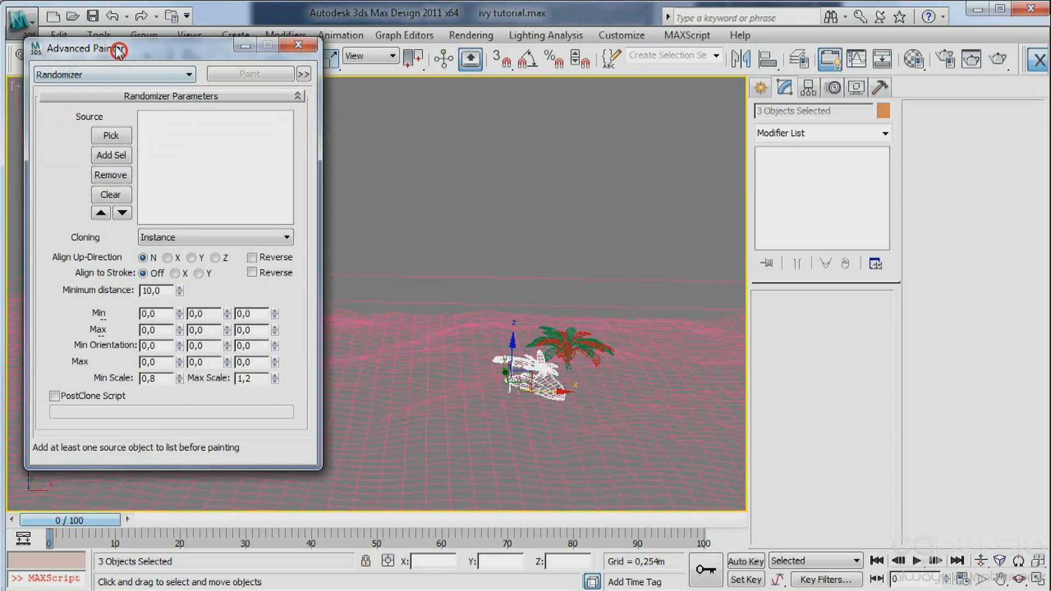
Add the three selected plants (Plant_e1, ivy1, ivy2) as Advanced Painter sources and set Align to Stroke to X.
{"action": "left_click_drag", "start_coordinate": [118, 50], "coordinate": [108, 33]}
{"action": "left_click", "coordinate": [99, 139]}
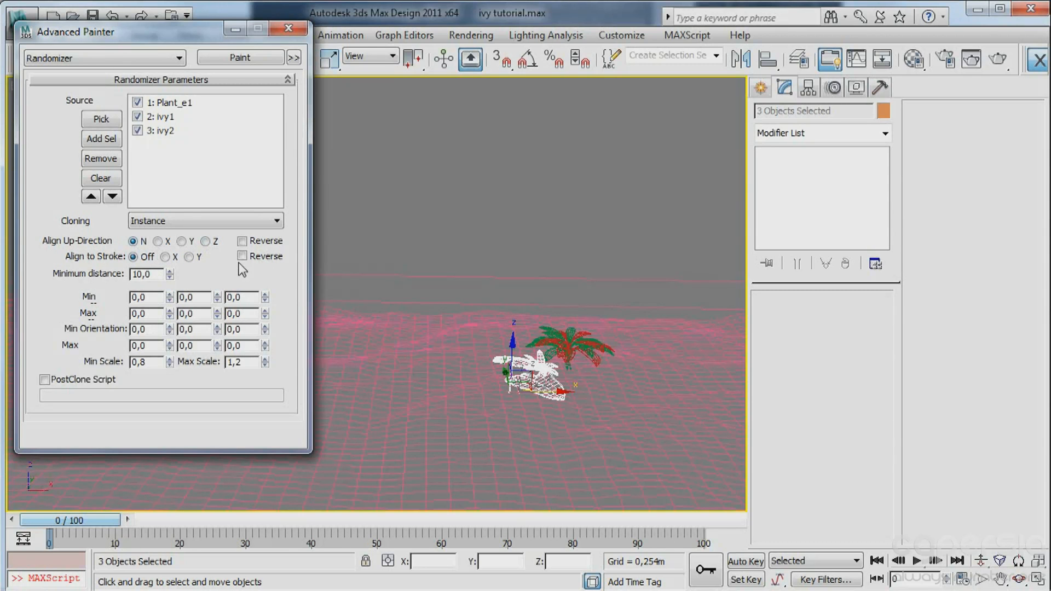
{"action": "left_click", "coordinate": [164, 256]}
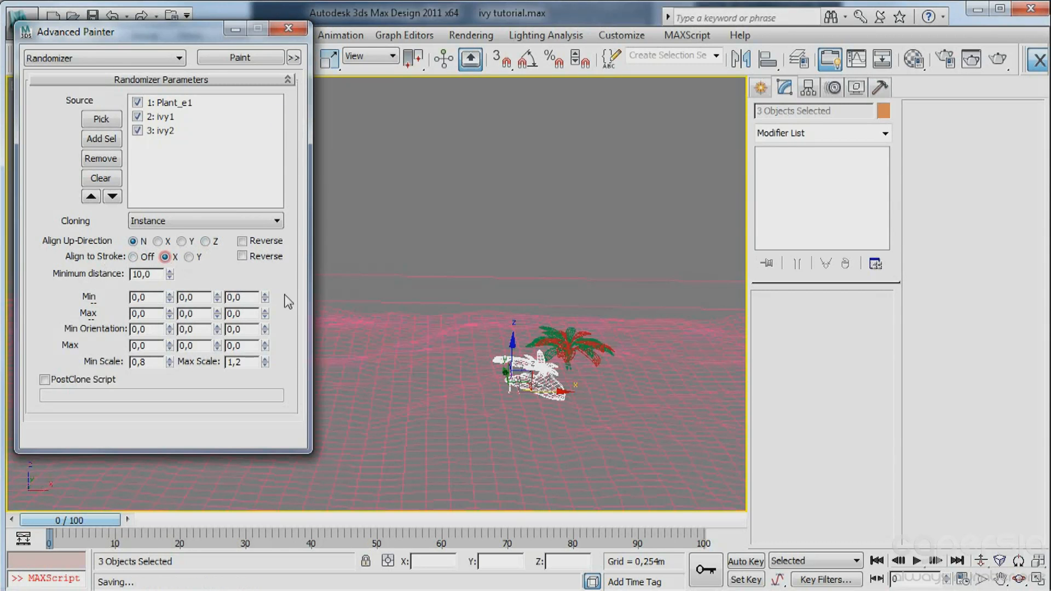
Select the wood chips ground plane, paste the copied UVW Mapping and VRayDisplacementMod modifiers above Displace, and check it in shaded display.
{"action": "left_click_drag", "start_coordinate": [192, 35], "coordinate": [14, 27]}
{"action": "left_click", "coordinate": [374, 335]}
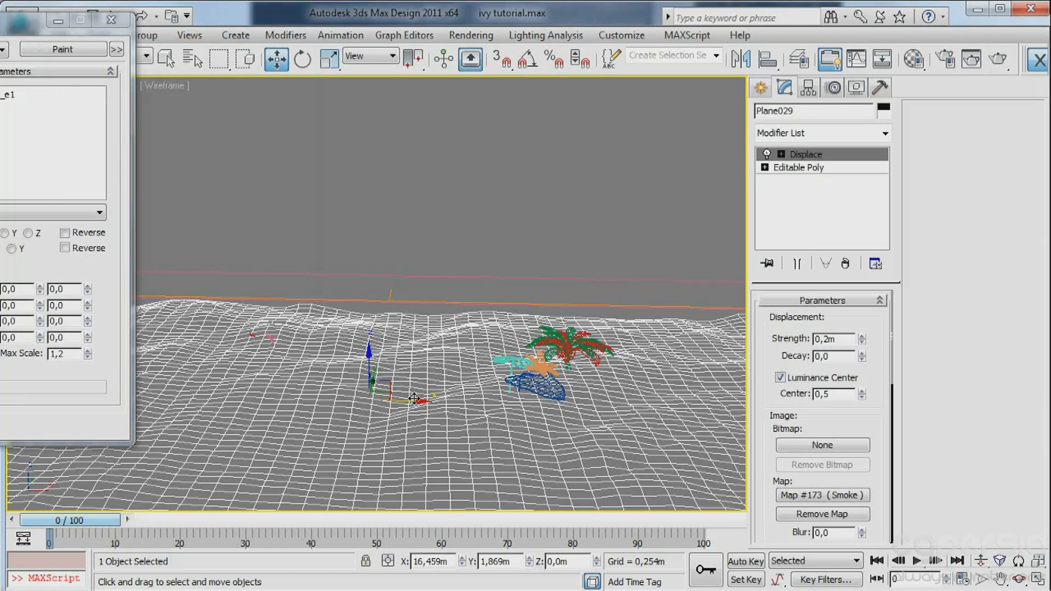
{"action": "right_click", "coordinate": [808, 157]}
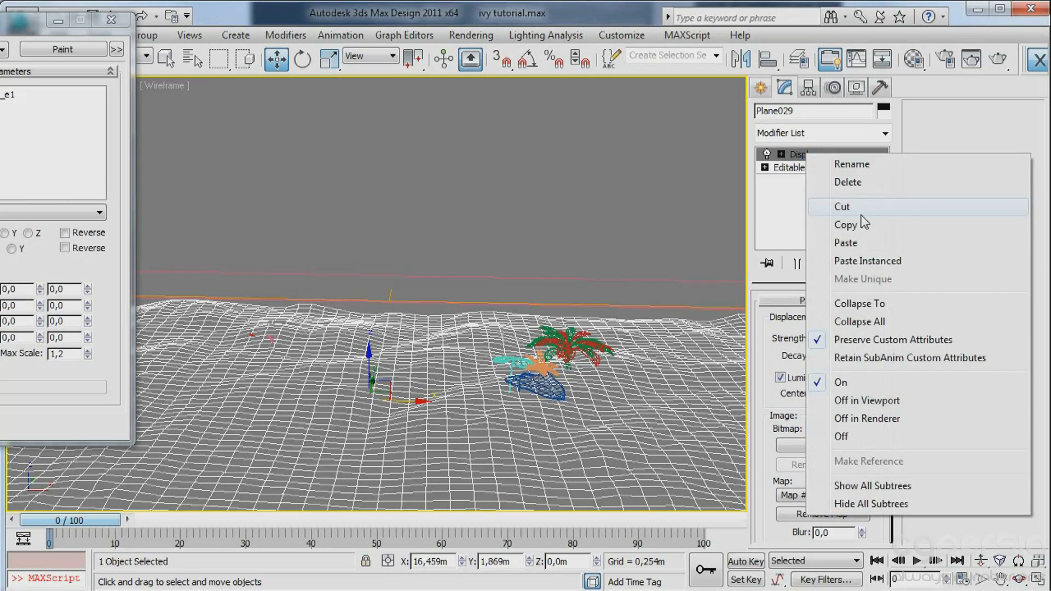
{"action": "left_click", "coordinate": [845, 242]}
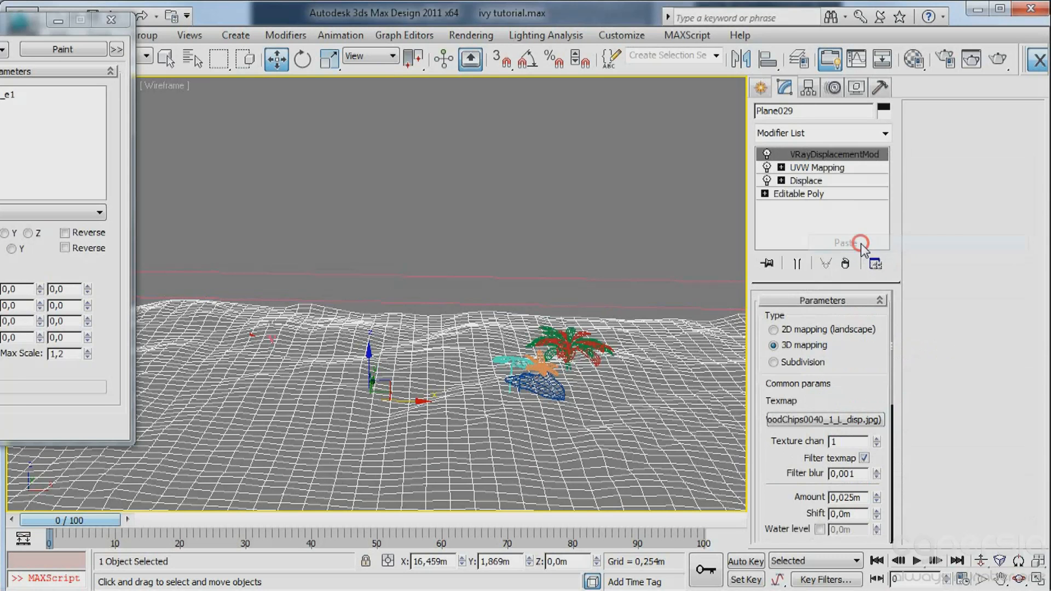
{"action": "key", "text": "F3"}
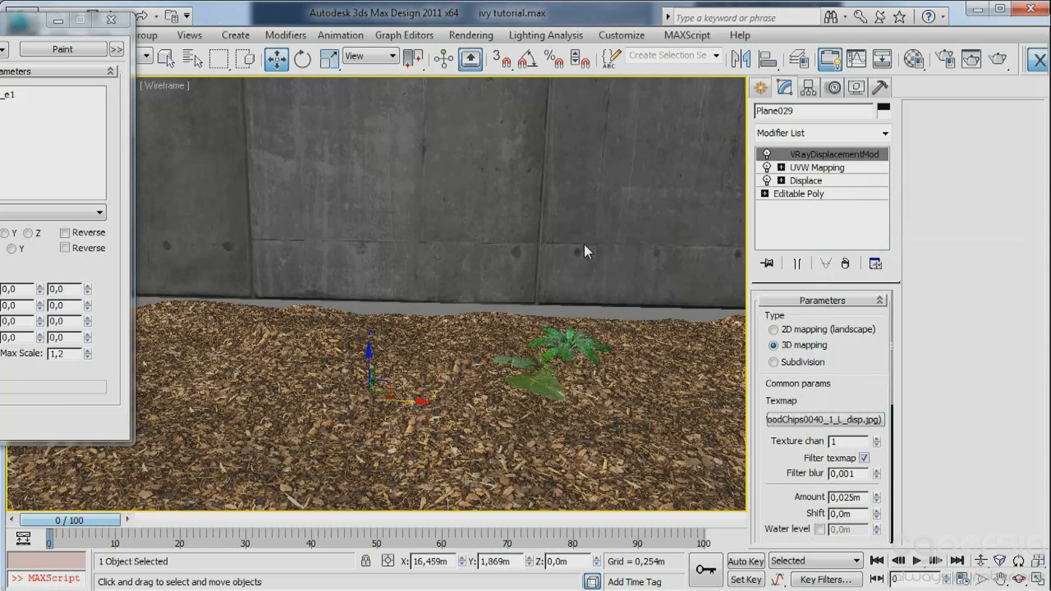
{"action": "key", "text": "F3"}
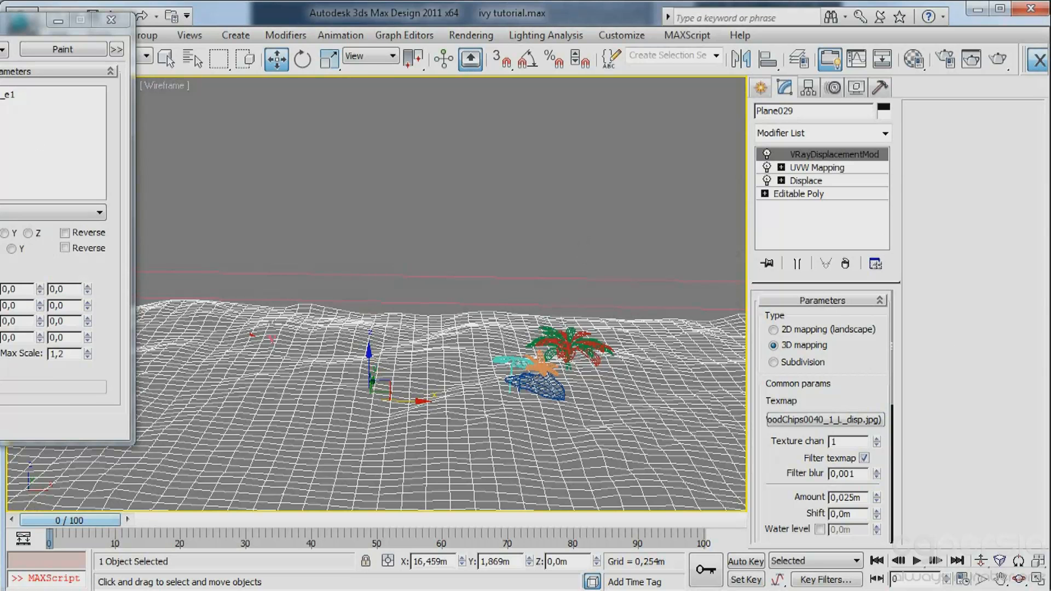
Start painting with Advanced Painter and place several plant instances across the foreground of the ground plane.
{"action": "mouse_move", "coordinate": [22, 19]}
{"action": "left_mouse_down"}
{"action": "mouse_move", "coordinate": [244, 20]}
{"action": "mouse_move", "coordinate": [216, 16]}
{"action": "left_mouse_up"}
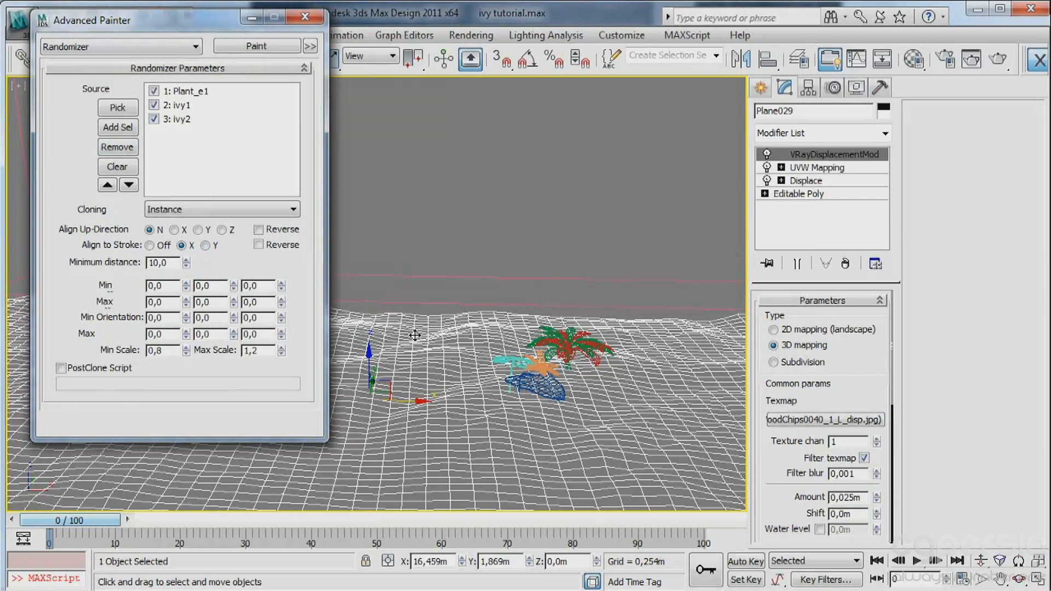
{"action": "left_click", "coordinate": [257, 46]}
{"action": "left_click", "coordinate": [502, 492]}
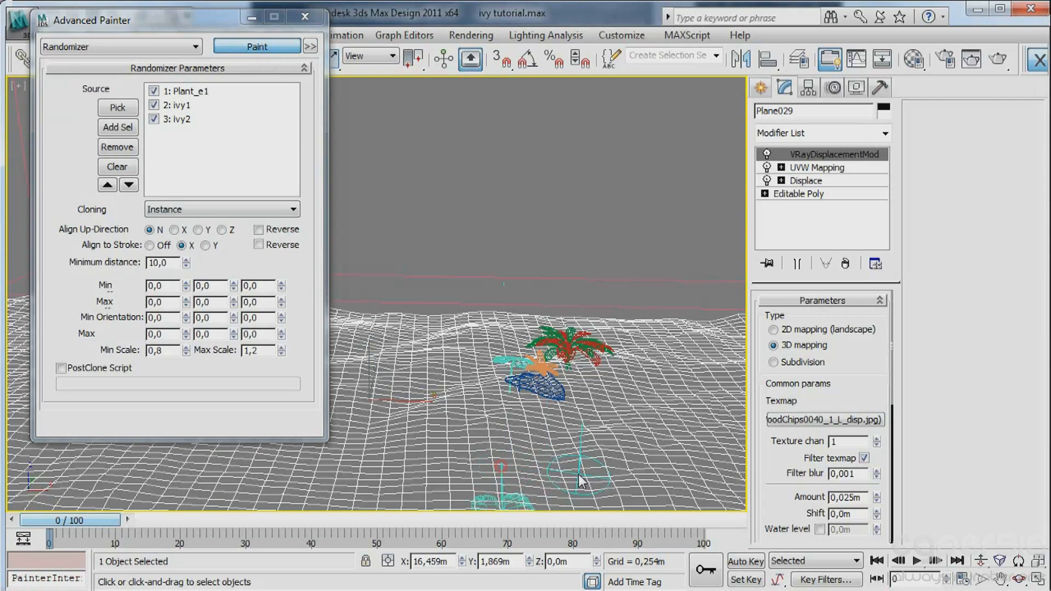
{"action": "key", "text": "F3"}
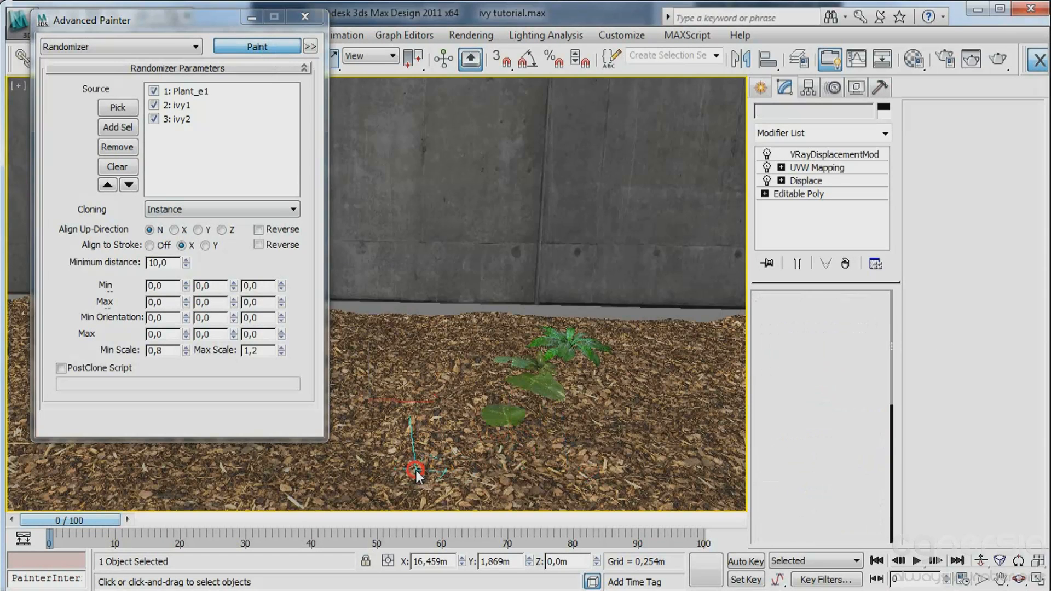
{"action": "left_click", "coordinate": [573, 471]}
{"action": "key", "text": "F3"}
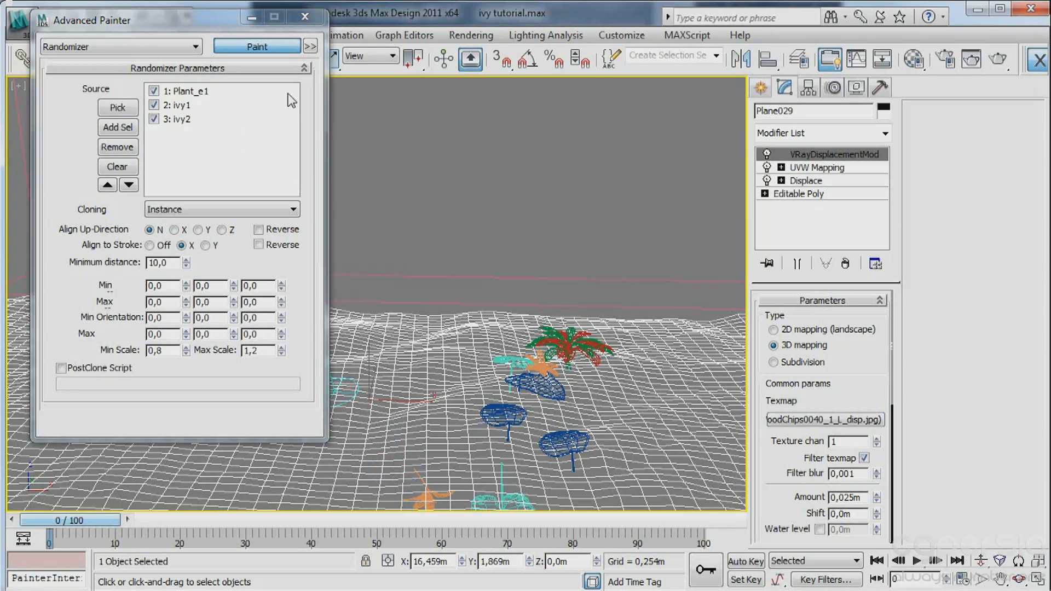
Undo the painted plant instances and clear the Advanced Painter source list.
{"action": "key", "text": "ctrl+z"}
{"action": "key", "text": "ctrl+z"}
{"action": "key", "text": "ctrl+z"}
{"action": "key", "text": "ctrl+z"}
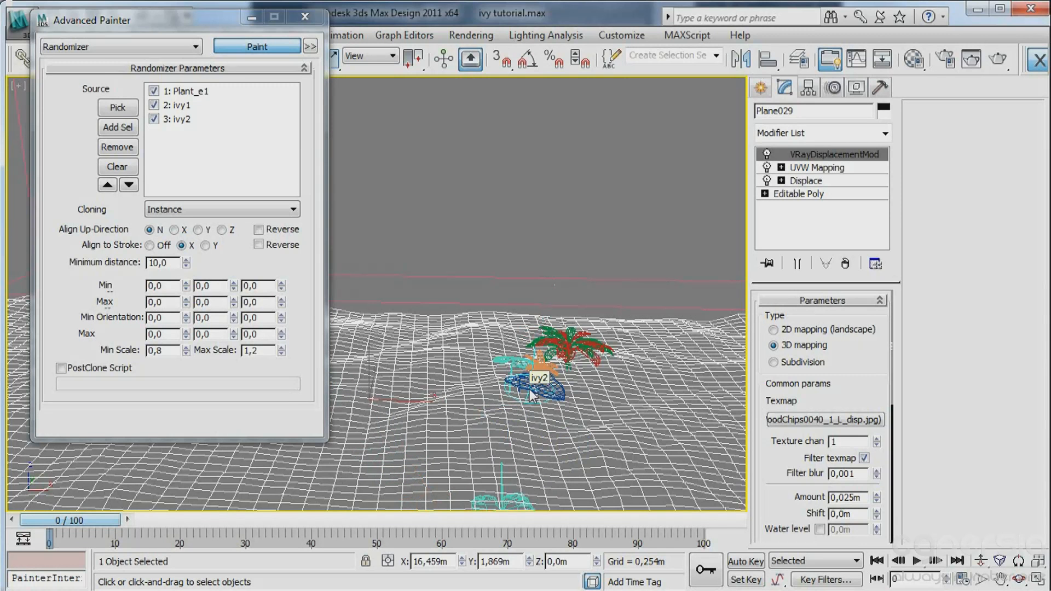
{"action": "left_click", "coordinate": [127, 169]}
{"action": "left_click", "coordinate": [305, 16]}
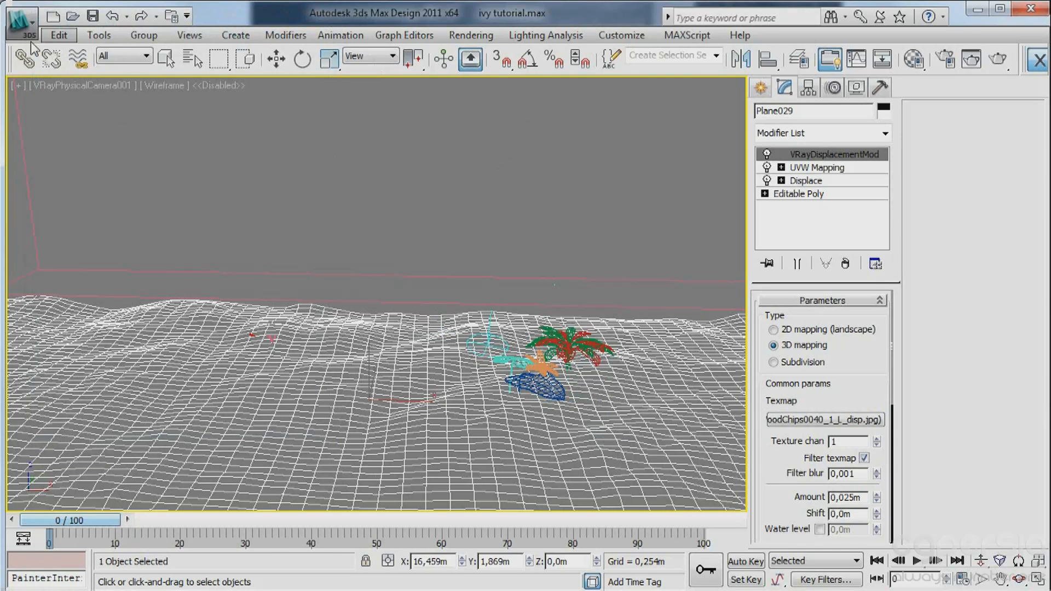
Select ivy2, Plant_e1 and ivy1 together, isolate them and frame them in a perspective view.
{"action": "left_click", "coordinate": [166, 58]}
{"action": "left_click", "coordinate": [549, 394]}
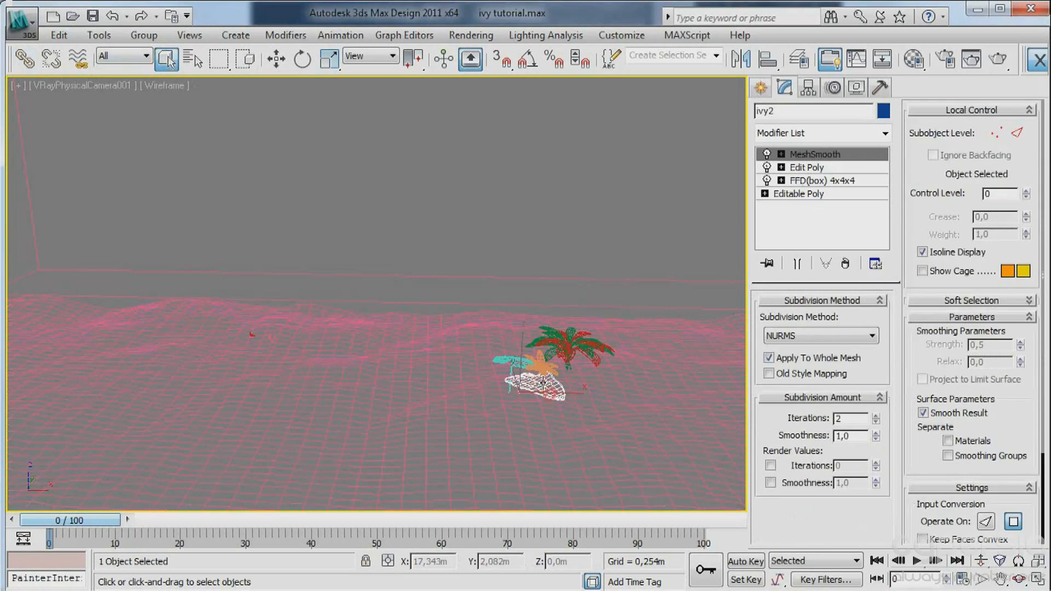
{"action": "left_click", "coordinate": [539, 364], "text": "ctrl"}
{"action": "left_click", "coordinate": [508, 358], "text": "ctrl"}
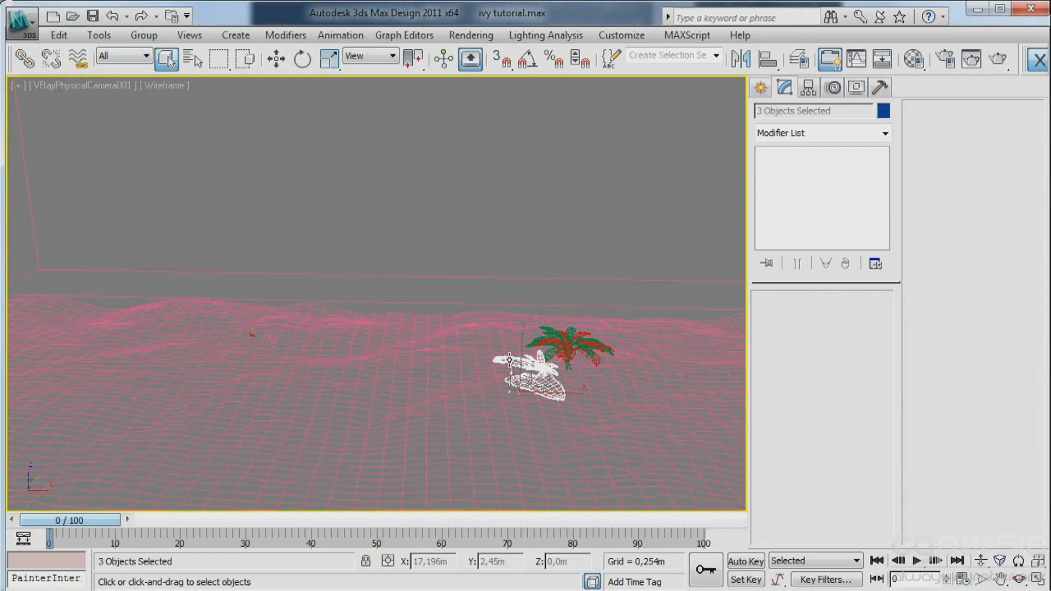
{"action": "key", "text": "alt+q"}
{"action": "key", "text": "p"}
{"action": "key", "text": "z"}
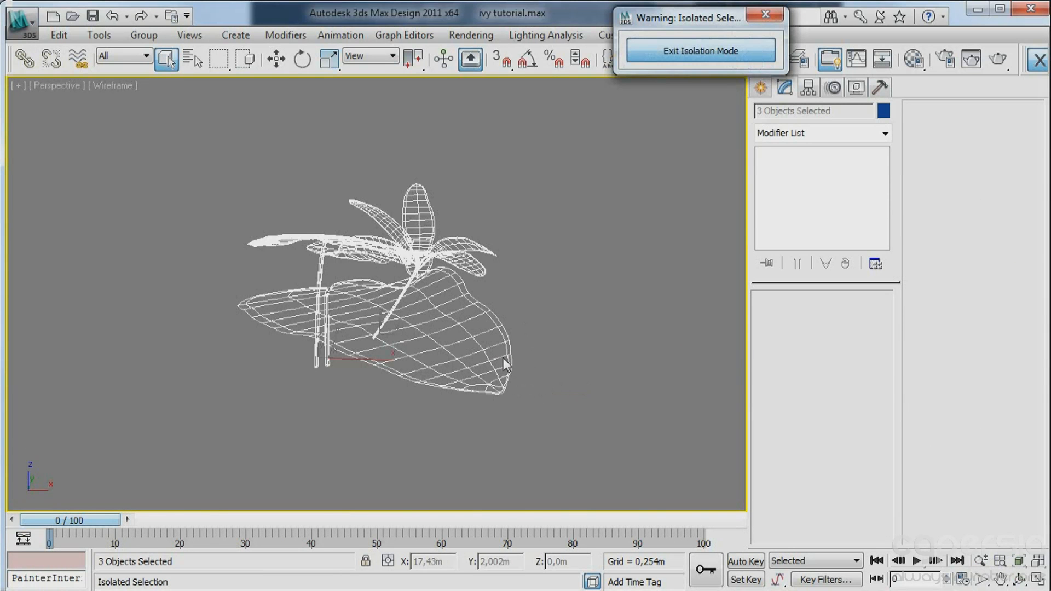
Select ivy2 alone, turn on Affect Pivot Only and frame the plant in the front view.
{"action": "left_click", "coordinate": [611, 323]}
{"action": "left_click", "coordinate": [417, 326]}
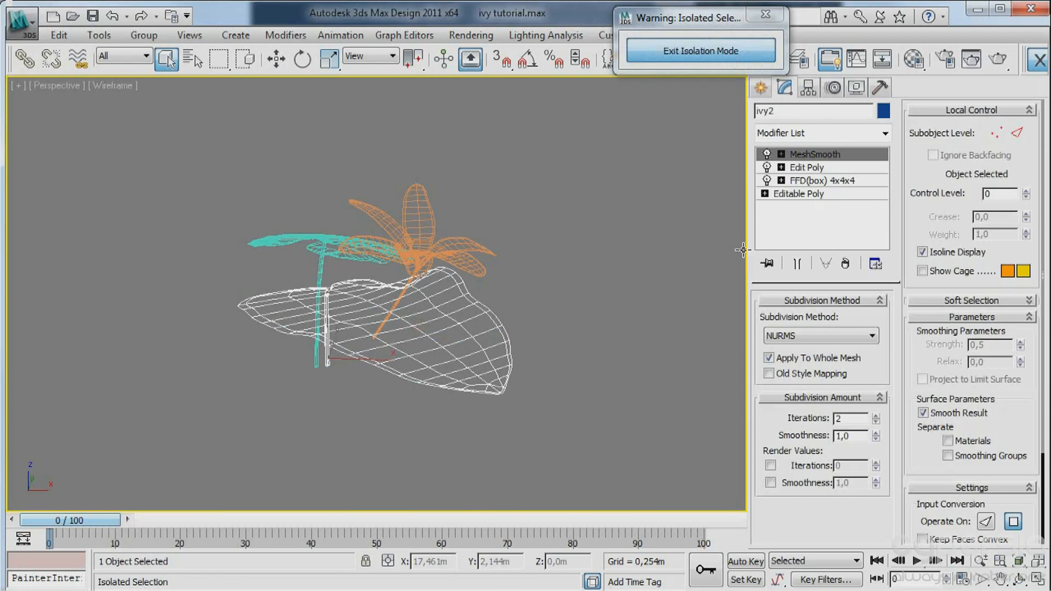
{"action": "left_click", "coordinate": [760, 89]}
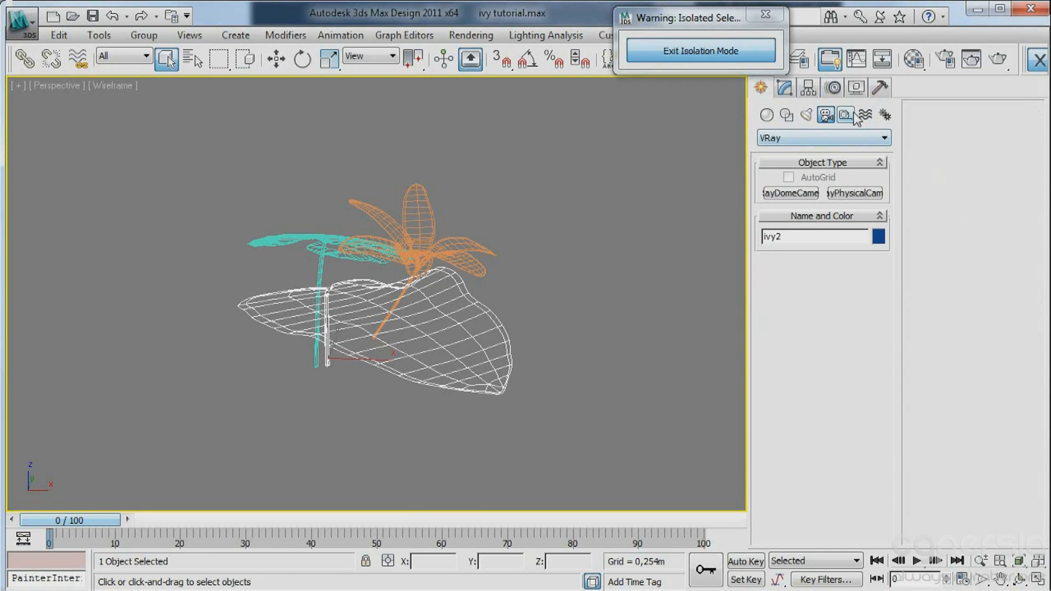
{"action": "left_click", "coordinate": [807, 90]}
{"action": "left_click", "coordinate": [823, 191]}
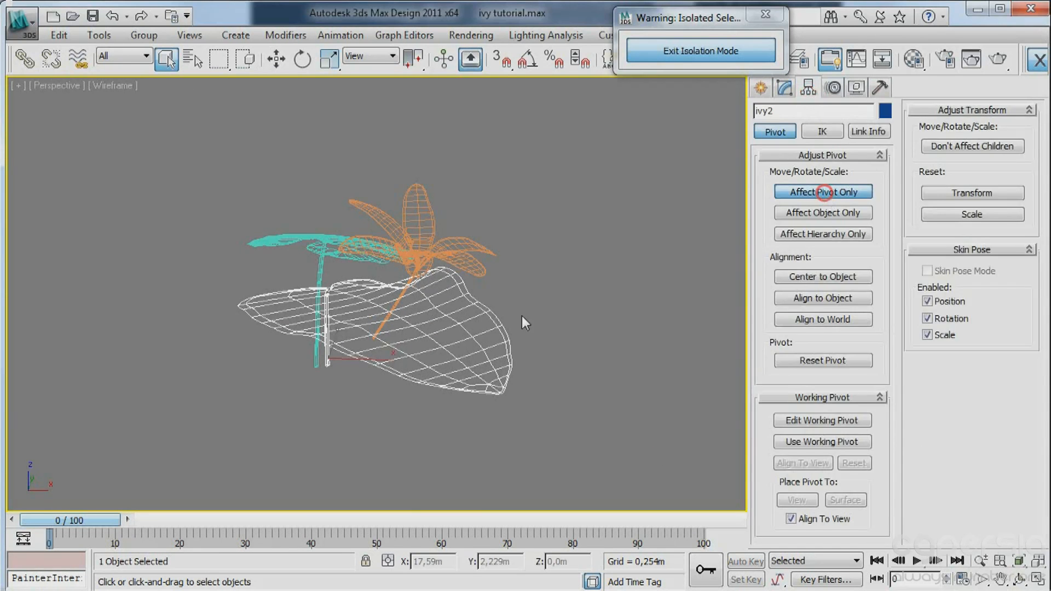
{"action": "key", "text": "f"}
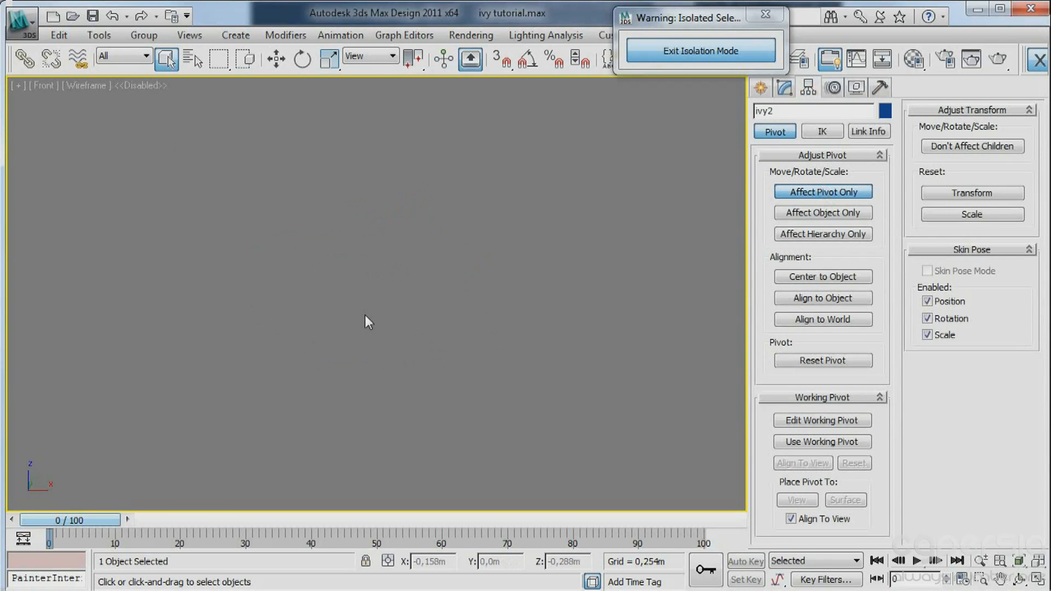
{"action": "key", "text": "z"}
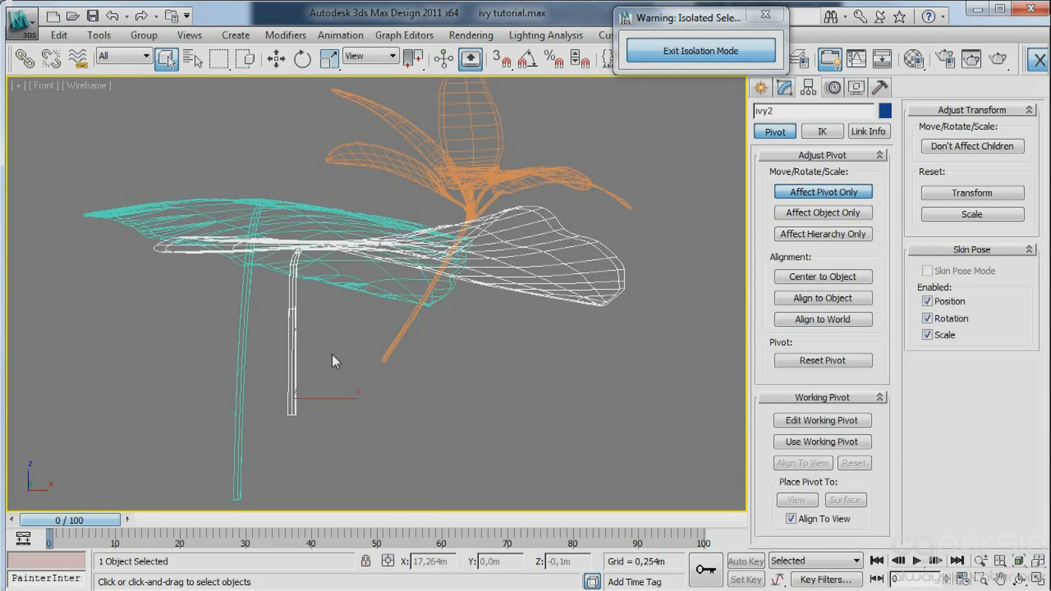
Convert ivy2 to an Editable Poly and look closely at the base of its stem.
{"action": "double_click", "coordinate": [286, 362]}
{"action": "right_click", "coordinate": [308, 392]}
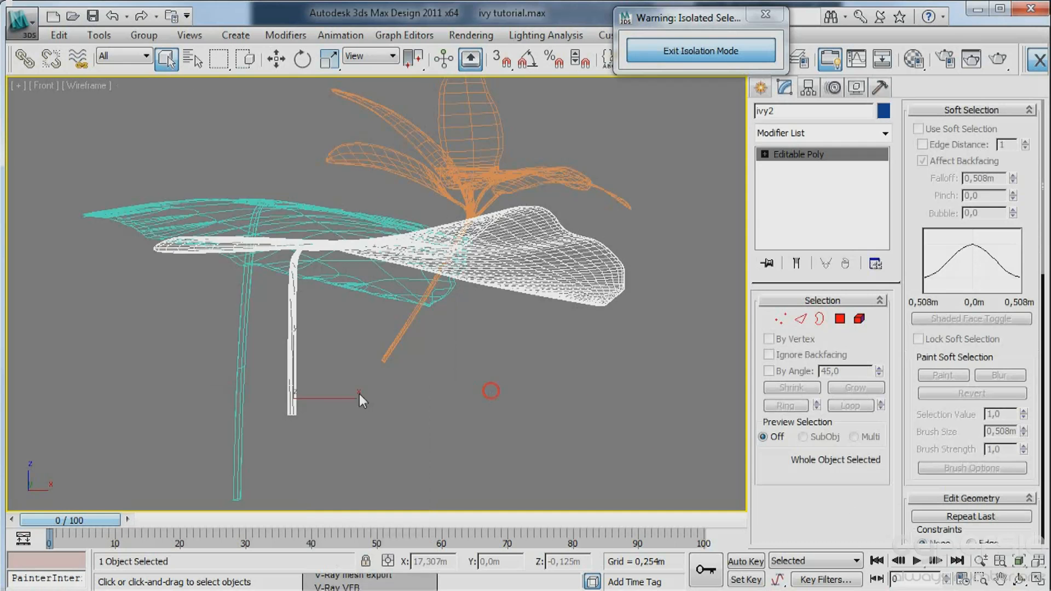
{"action": "middle_click_drag", "start_coordinate": [308, 392], "coordinate": [376, 355]}
{"action": "scroll", "coordinate": [383, 351], "scroll_direction": "up", "scroll_amount": 4}
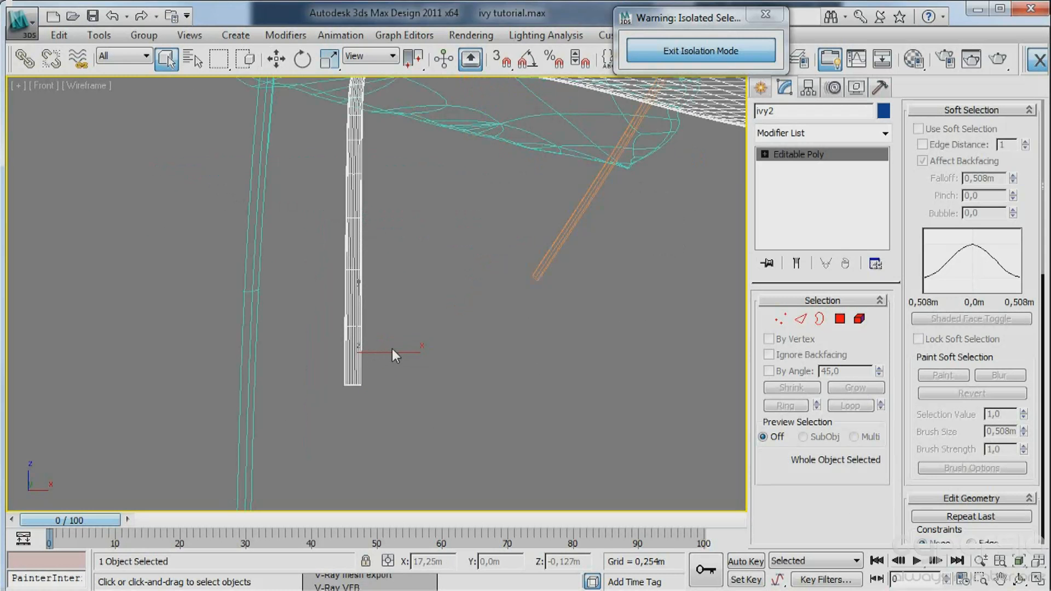
Examine where ivy2's pivot sits relative to its stem in front and perspective views with Affect Pivot Only.
{"action": "key", "text": "w"}
{"action": "left_click", "coordinate": [760, 87]}
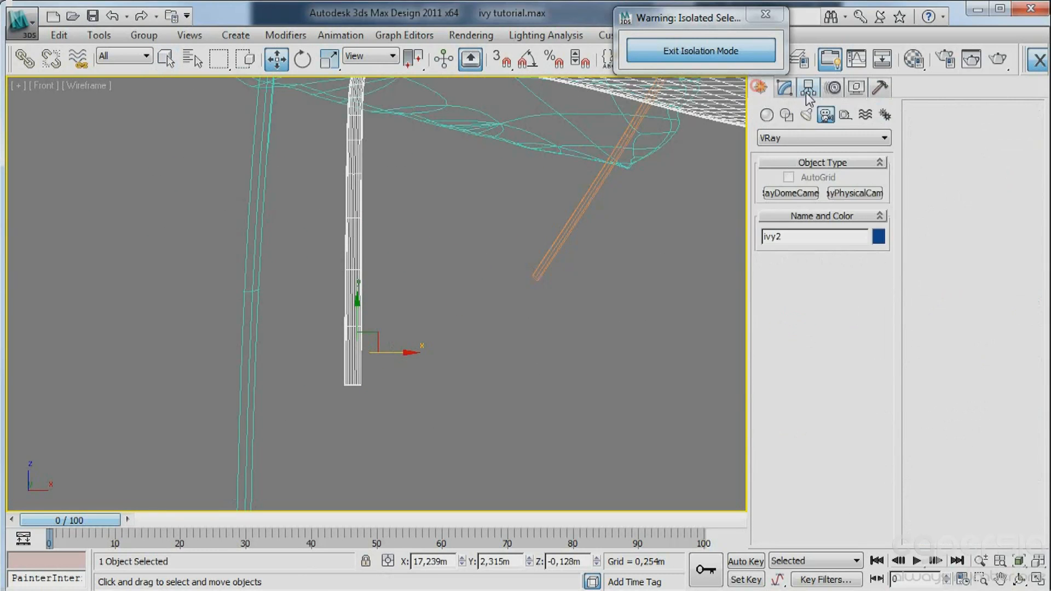
{"action": "left_click", "coordinate": [807, 88]}
{"action": "left_click", "coordinate": [842, 191]}
{"action": "middle_click_drag", "start_coordinate": [511, 304], "coordinate": [494, 274]}
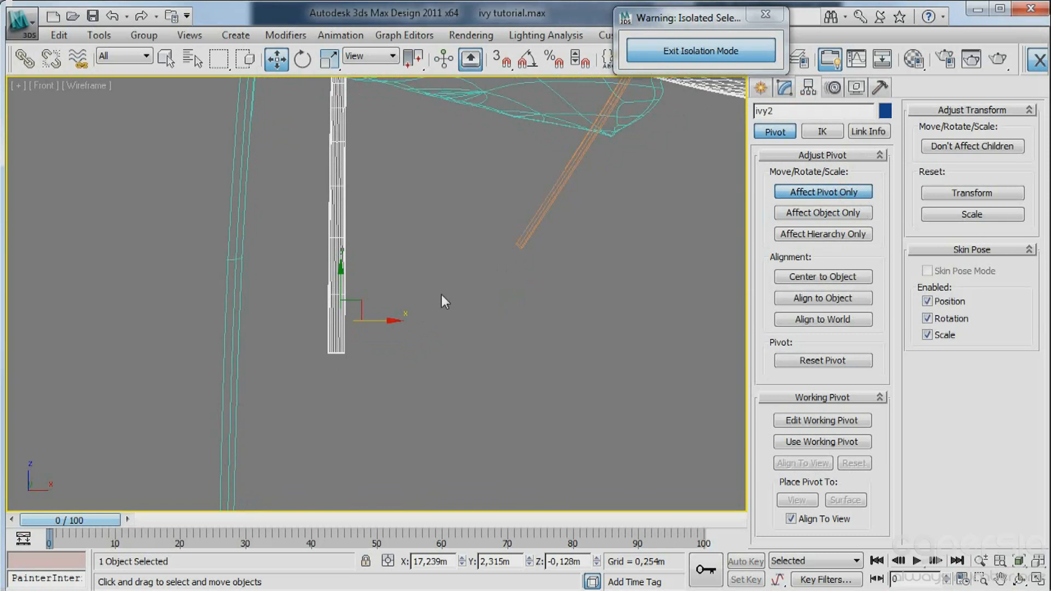
{"action": "key", "text": "p"}
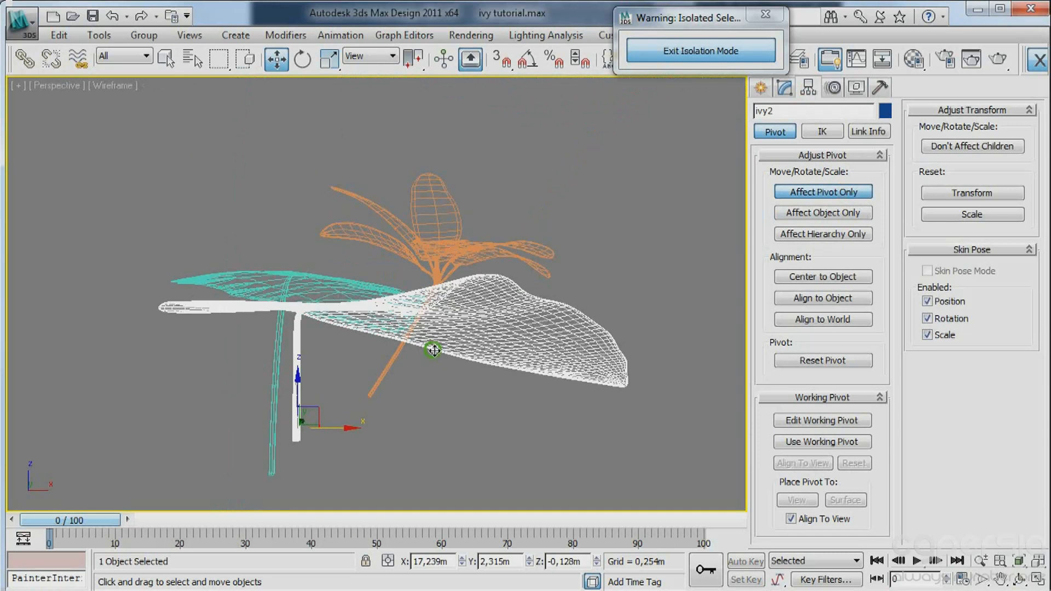
{"action": "mouse_move", "coordinate": [430, 347]}
{"action": "middle_mouse_down"}
{"action": "mouse_move", "coordinate": [553, 354]}
{"action": "mouse_move", "coordinate": [711, 280]}
{"action": "middle_mouse_up"}
{"action": "left_click", "coordinate": [832, 212]}
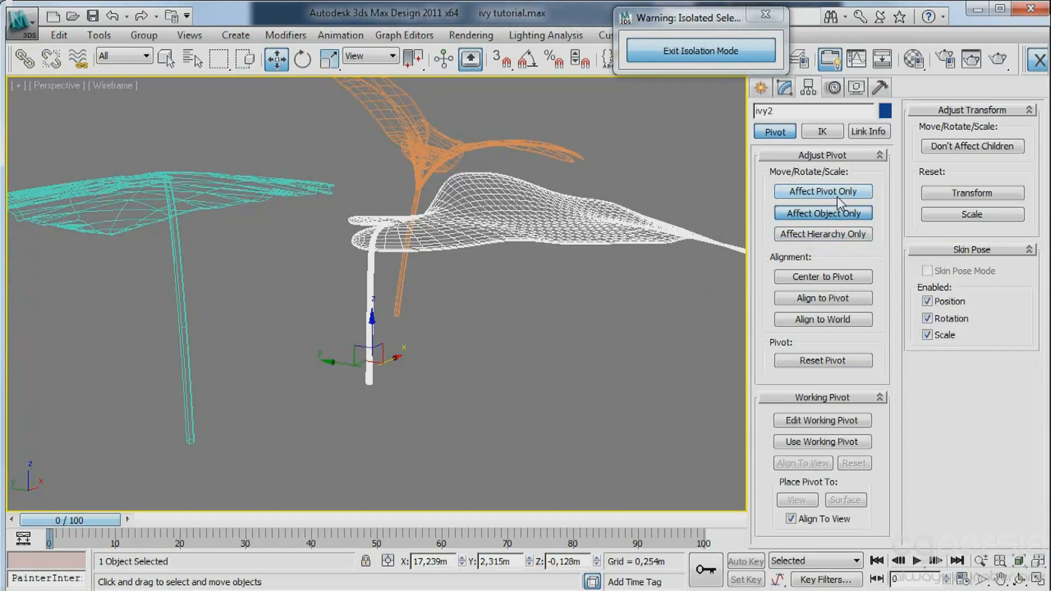
{"action": "left_click", "coordinate": [836, 191]}
{"action": "middle_click_drag", "start_coordinate": [506, 301], "coordinate": [462, 282]}
{"action": "scroll", "coordinate": [417, 290], "scroll_direction": "up", "scroll_amount": 5}
{"action": "scroll", "coordinate": [430, 319], "scroll_direction": "down", "scroll_amount": 5}
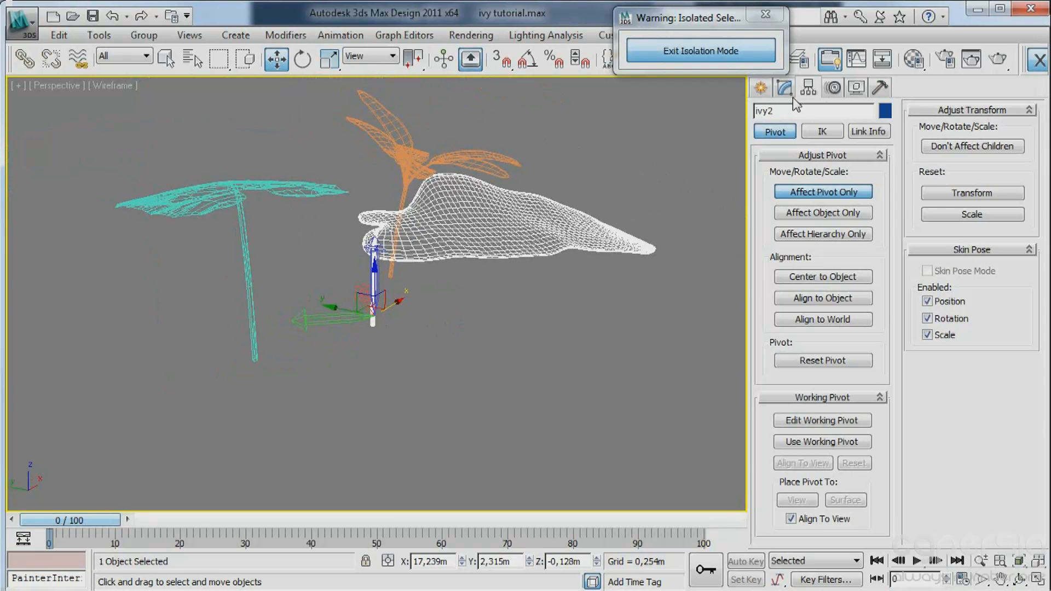
Select Plant_e1 and examine its pivot position and axis directions with Affect Pivot Only.
{"action": "left_click", "coordinate": [760, 89]}
{"action": "left_click", "coordinate": [419, 170]}
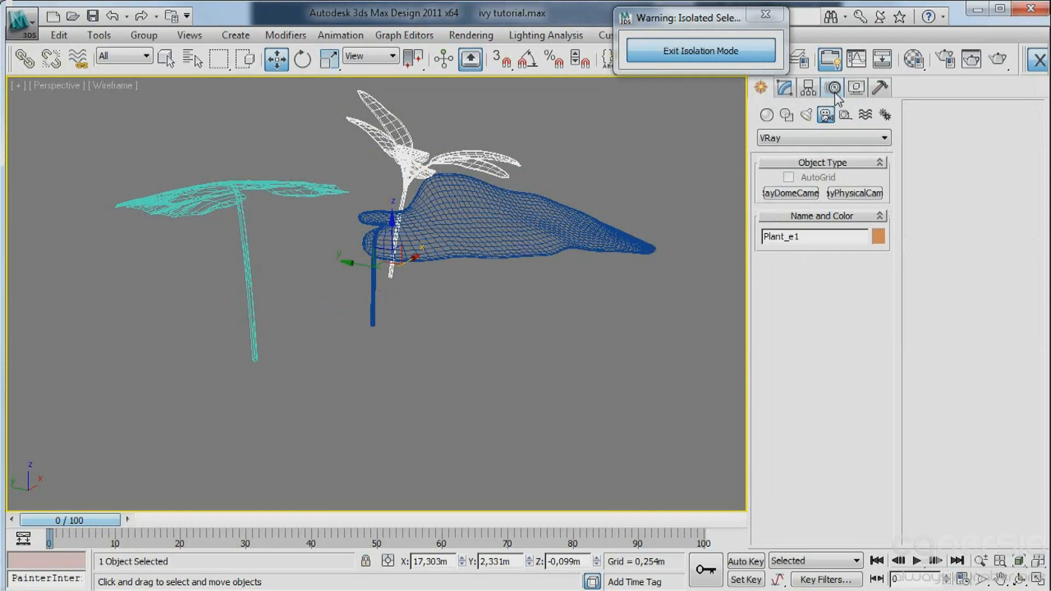
{"action": "left_click", "coordinate": [806, 87]}
{"action": "left_click", "coordinate": [823, 192]}
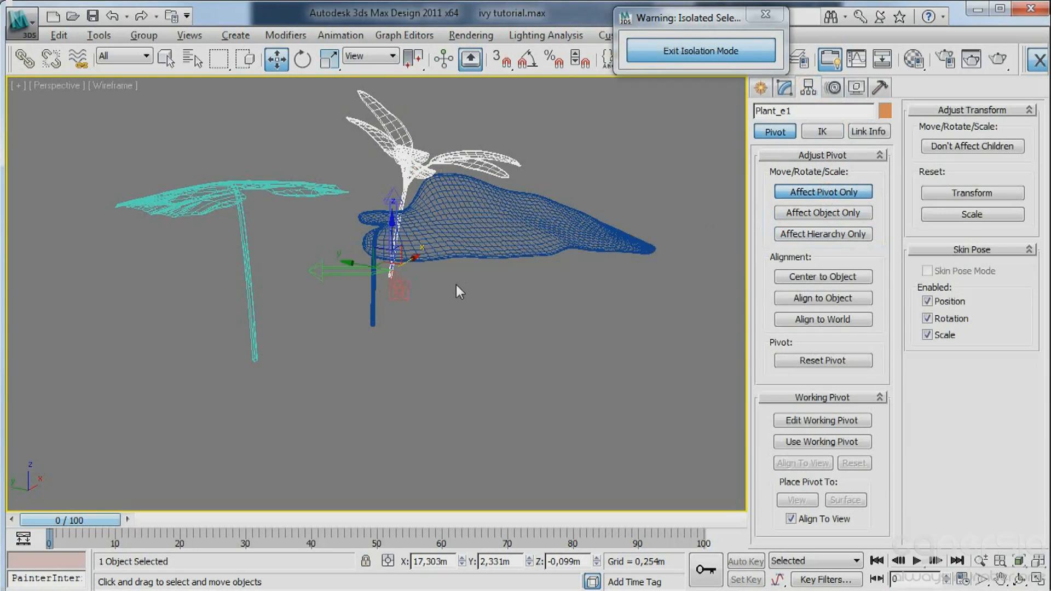
{"action": "middle_click_drag", "start_coordinate": [455, 285], "coordinate": [493, 274], "text": "alt"}
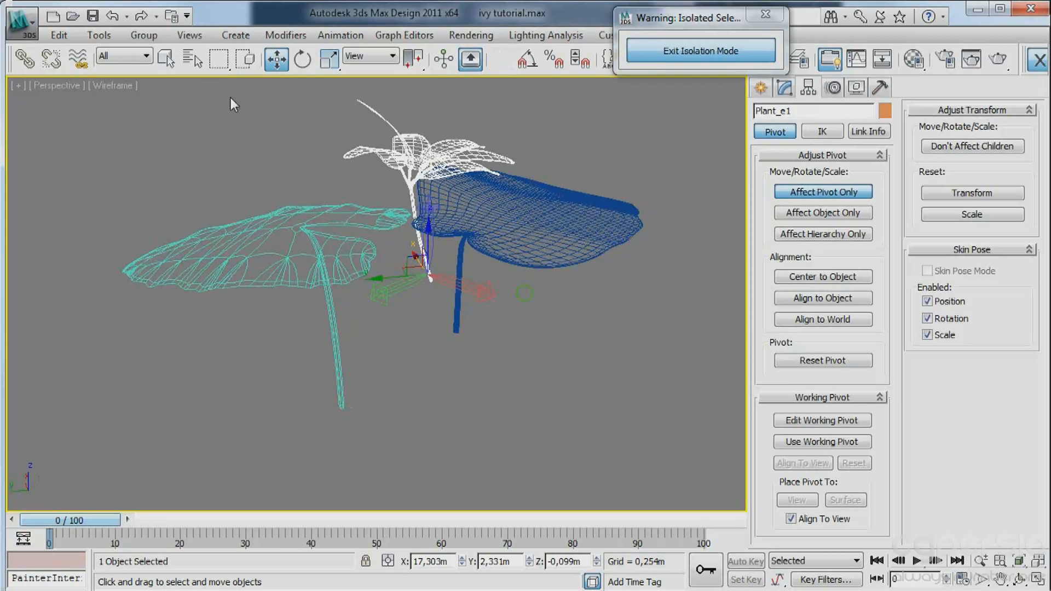
{"action": "left_click", "coordinate": [129, 56]}
{"action": "left_click", "coordinate": [130, 62]}
Select ivy1 and examine its pivot position and axis directions with Affect Pivot Only.
{"action": "left_click", "coordinate": [761, 88]}
{"action": "left_click", "coordinate": [330, 234]}
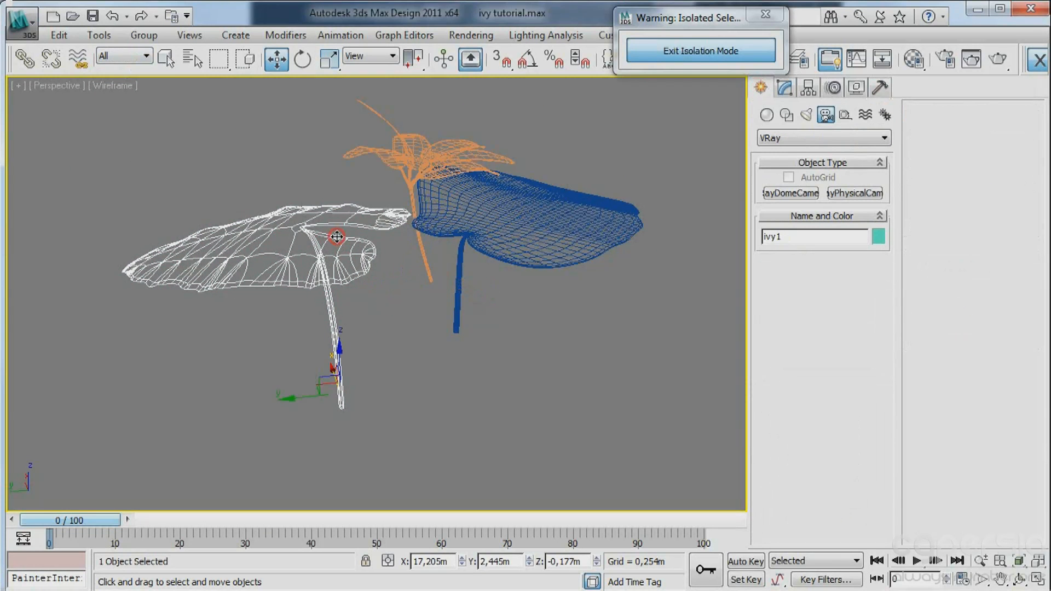
{"action": "left_click", "coordinate": [808, 89]}
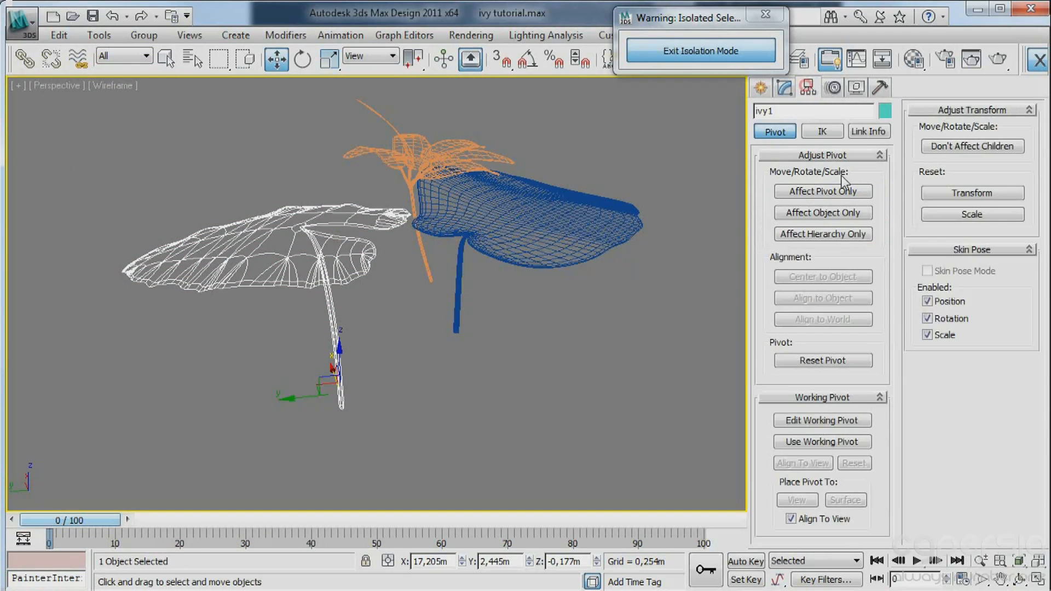
{"action": "left_click", "coordinate": [820, 193]}
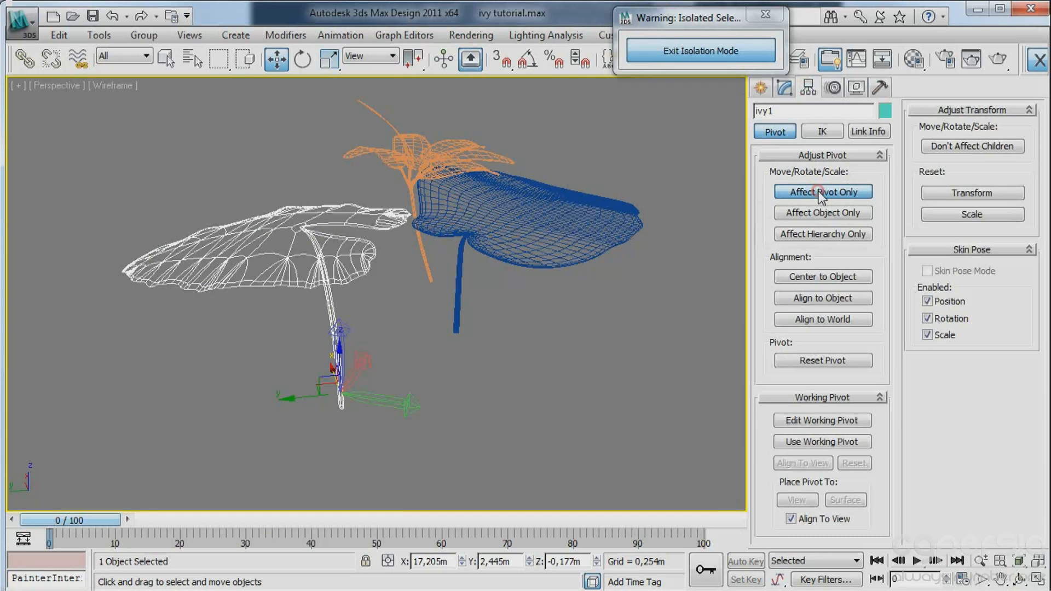
{"action": "left_click", "coordinate": [760, 89]}
{"action": "middle_click_drag", "start_coordinate": [492, 245], "coordinate": [412, 262], "text": "alt"}
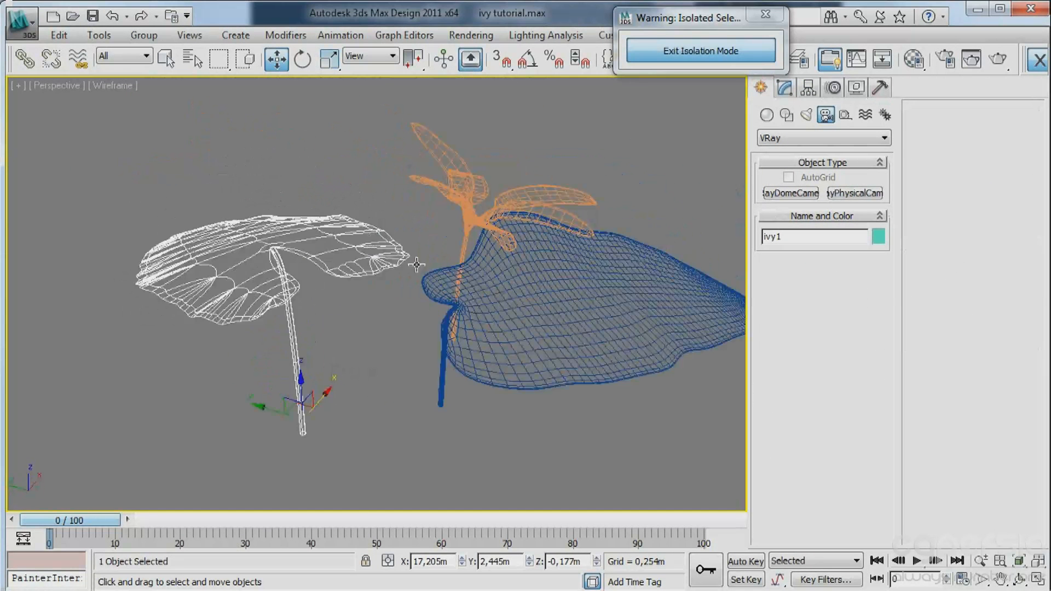
{"action": "scroll", "coordinate": [411, 261], "scroll_direction": "down", "scroll_amount": 3}
Exit isolation, add ivy2 as the only Advanced Painter source, and start painting with the ground plane selected.
{"action": "left_click", "coordinate": [655, 52]}
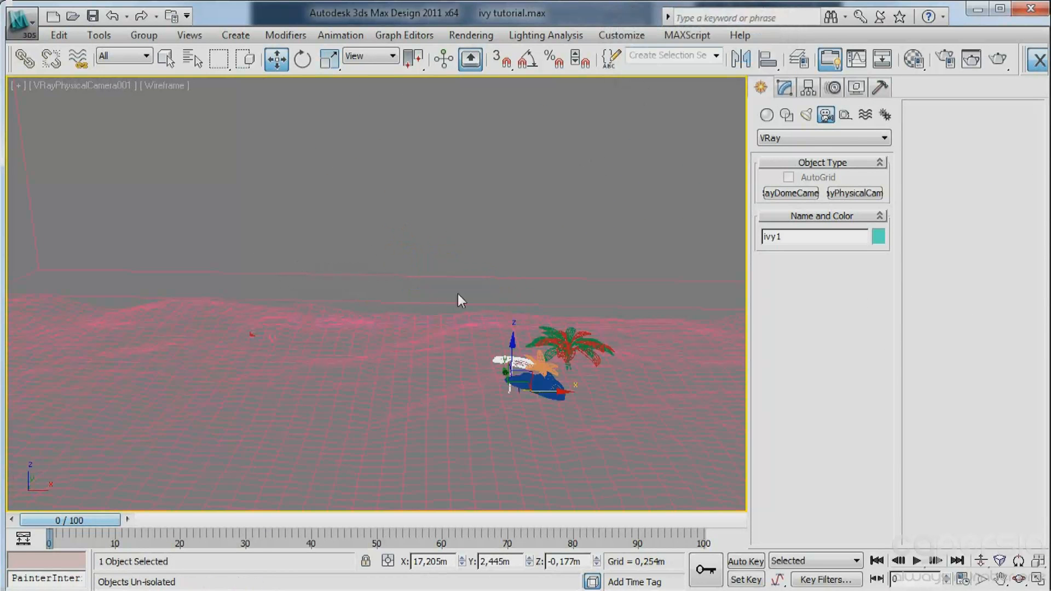
{"action": "left_click", "coordinate": [550, 381]}
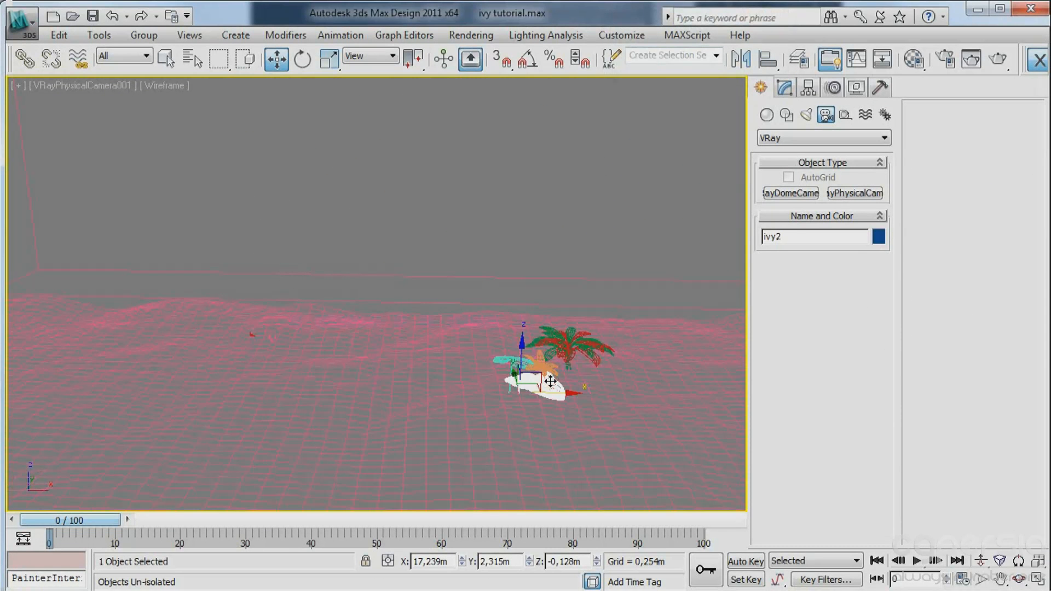
{"action": "key", "text": "alt+p"}
{"action": "left_click", "coordinate": [464, 199]}
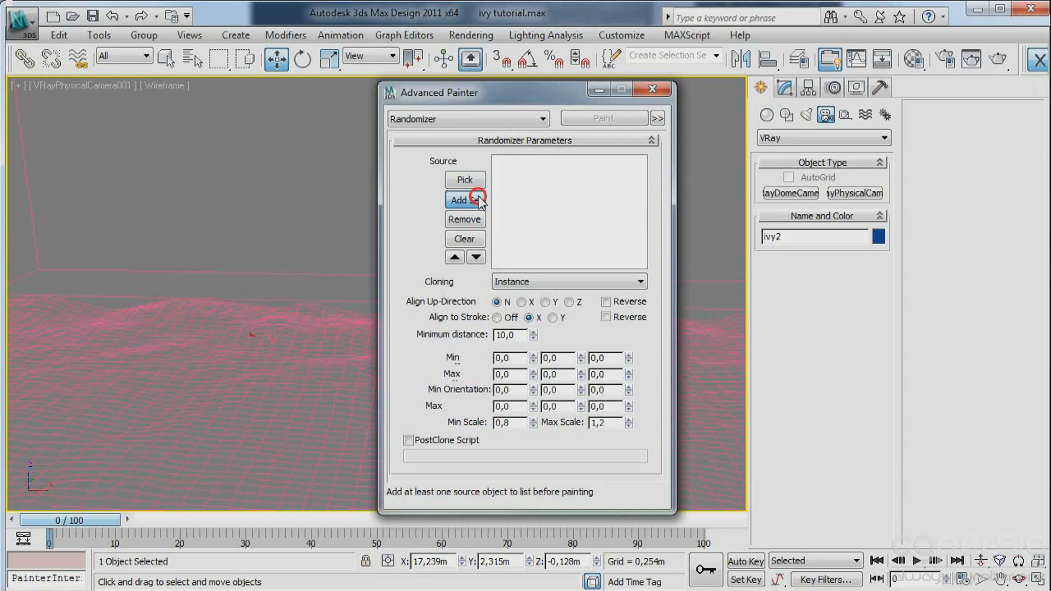
{"action": "mouse_move", "coordinate": [564, 92]}
{"action": "left_mouse_down"}
{"action": "mouse_move", "coordinate": [21, 33]}
{"action": "mouse_move", "coordinate": [33, 24]}
{"action": "left_mouse_up"}
{"action": "left_click", "coordinate": [293, 368]}
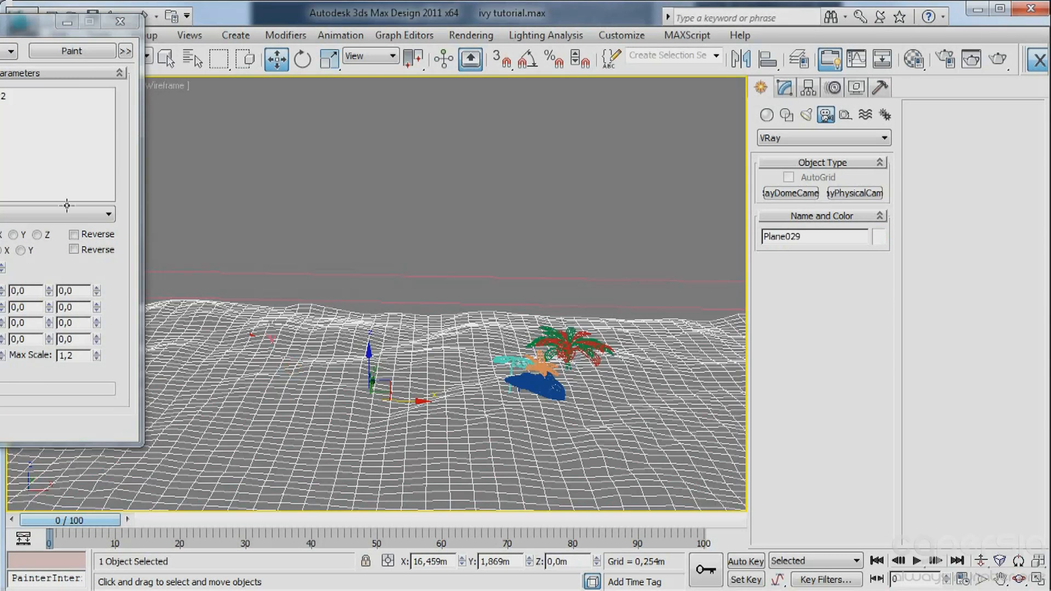
{"action": "left_click", "coordinate": [86, 49]}
Try painting ivy2 strokes across the foreground, check them in shaded display, and undo them.
{"action": "left_click", "coordinate": [325, 423]}
{"action": "mouse_move", "coordinate": [333, 426]}
{"action": "left_mouse_down"}
{"action": "mouse_move", "coordinate": [362, 456]}
{"action": "mouse_move", "coordinate": [228, 444]}
{"action": "mouse_move", "coordinate": [500, 503]}
{"action": "mouse_move", "coordinate": [231, 442]}
{"action": "left_mouse_up"}
{"action": "key", "text": "ctrl+z"}
{"action": "key", "text": "F3"}
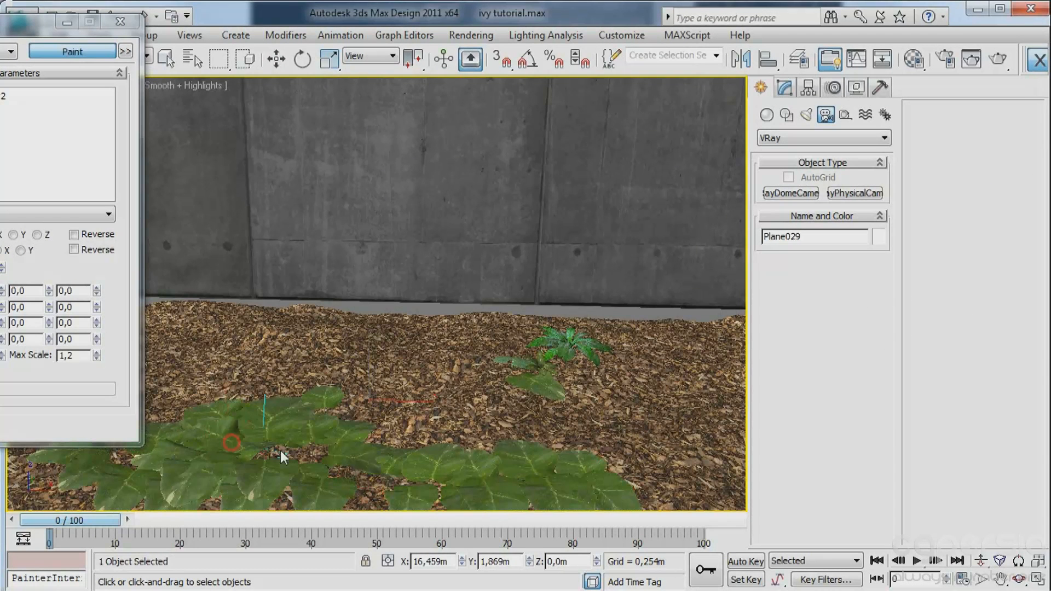
{"action": "key", "text": "ctrl+z"}
{"action": "key", "text": "F3"}
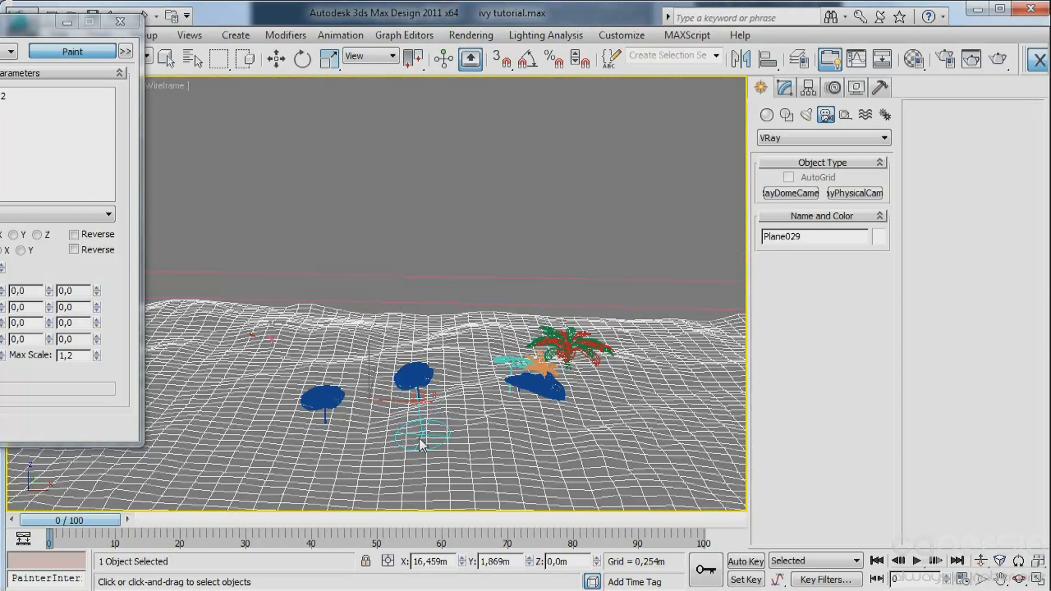
Set Min Scale to 0,5 and Max Scale to 0,7, and place a few test ivy2 instances in the foreground.
{"action": "left_click", "coordinate": [419, 438]}
{"action": "left_click_drag", "start_coordinate": [11, 27], "coordinate": [170, 27]}
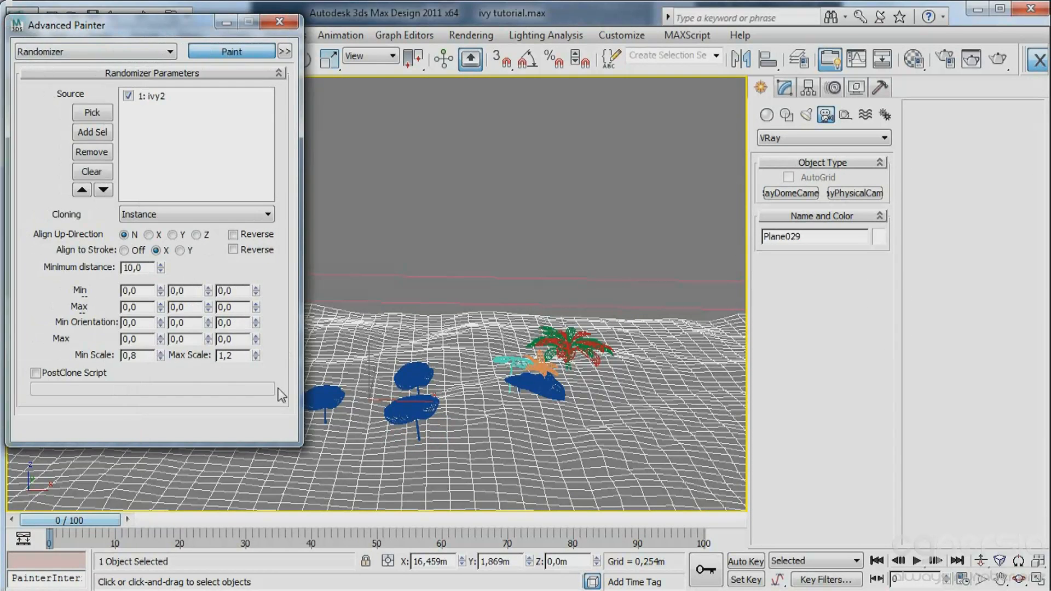
{"action": "left_click", "coordinate": [255, 352]}
{"action": "left_click", "coordinate": [427, 475]}
{"action": "left_click", "coordinate": [530, 481]}
{"action": "left_click", "coordinate": [536, 497]}
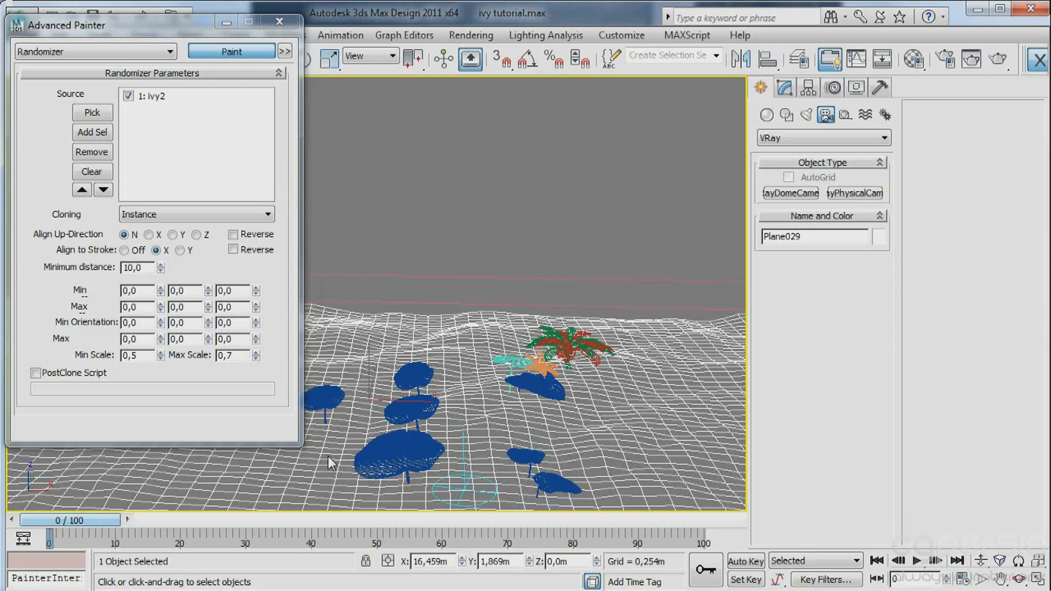
{"action": "key", "text": "ctrl+z"}
Set Align to Stroke to Y, paint ivy2 instances densely across the ground's foreground, and close Advanced Painter.
{"action": "left_click", "coordinate": [179, 251]}
{"action": "mouse_move", "coordinate": [493, 468]}
{"action": "left_mouse_down"}
{"action": "mouse_move", "coordinate": [552, 511]}
{"action": "mouse_move", "coordinate": [227, 416]}
{"action": "mouse_move", "coordinate": [178, 462]}
{"action": "mouse_move", "coordinate": [396, 497]}
{"action": "mouse_move", "coordinate": [370, 491]}
{"action": "mouse_move", "coordinate": [354, 444]}
{"action": "mouse_move", "coordinate": [551, 507]}
{"action": "mouse_move", "coordinate": [479, 487]}
{"action": "mouse_move", "coordinate": [495, 412]}
{"action": "mouse_move", "coordinate": [567, 463]}
{"action": "mouse_move", "coordinate": [677, 514]}
{"action": "mouse_move", "coordinate": [214, 466]}
{"action": "mouse_move", "coordinate": [33, 493]}
{"action": "mouse_move", "coordinate": [44, 484]}
{"action": "left_mouse_up"}
{"action": "left_click_drag", "start_coordinate": [461, 510], "coordinate": [675, 505]}
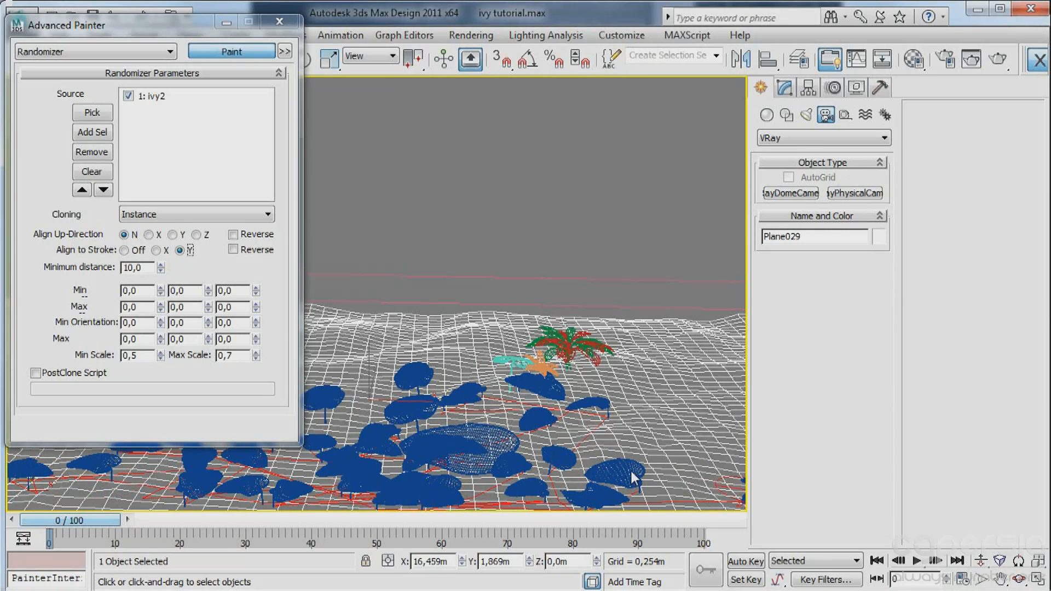
{"action": "left_click_drag", "start_coordinate": [632, 477], "coordinate": [590, 435]}
{"action": "left_click", "coordinate": [262, 52]}
{"action": "left_click", "coordinate": [278, 25]}
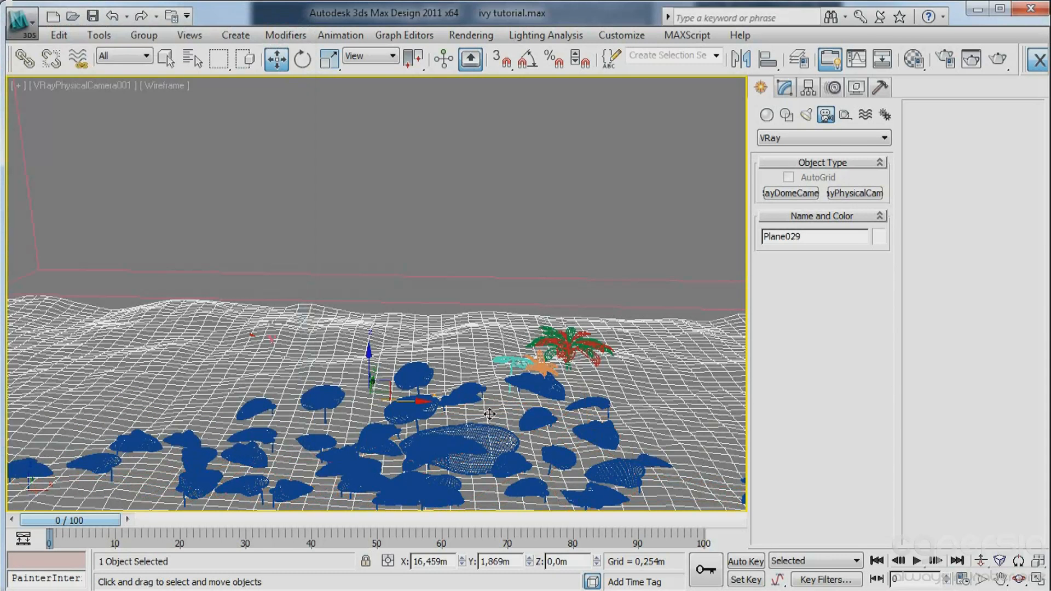
Delete the oversized ivy leaf in the foreground and the ivy instance just in front of the small source plants.
{"action": "left_click", "coordinate": [479, 463]}
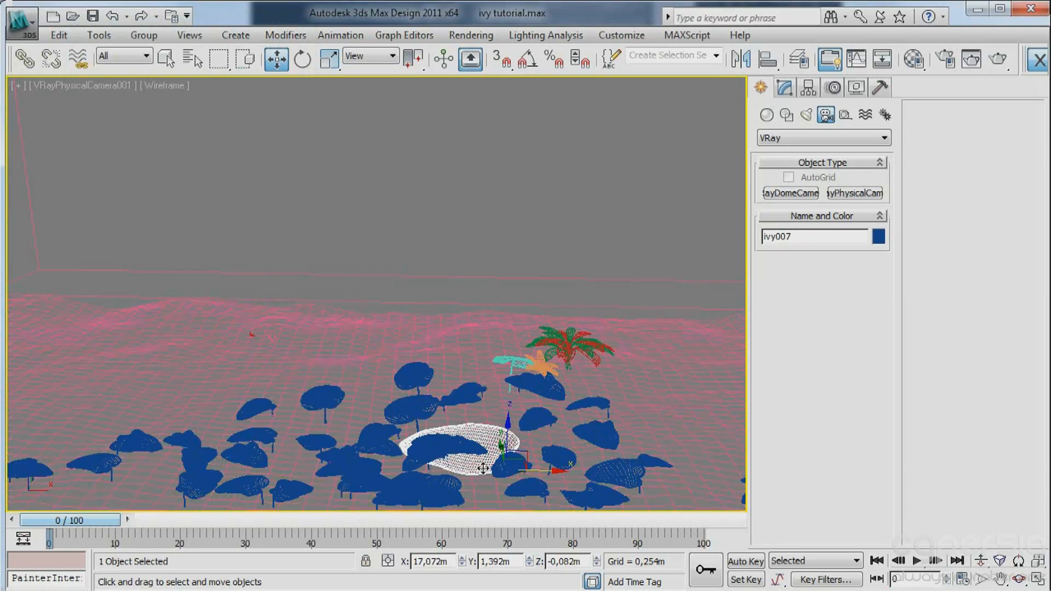
{"action": "key", "text": "F3"}
{"action": "left_click", "coordinate": [546, 445]}
{"action": "key", "text": "F3"}
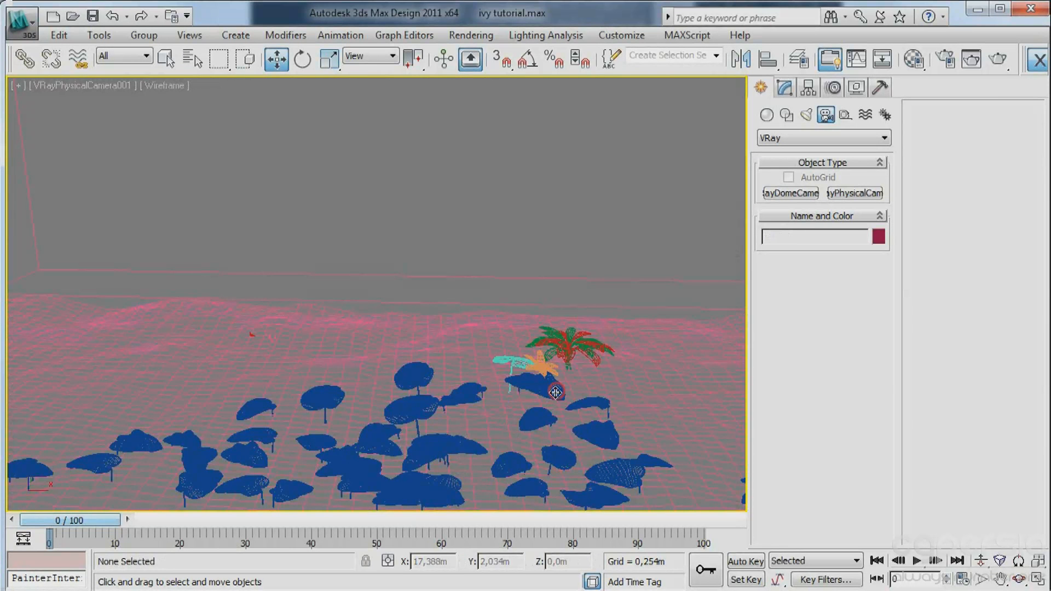
{"action": "left_click", "coordinate": [555, 393]}
{"action": "key", "text": "Delete"}
Clone ivy1, the small orange plant and one blue ivy leaf together as a single Copy, offset along X on the ground.
{"action": "key", "text": "F3"}
{"action": "left_click", "coordinate": [520, 361]}
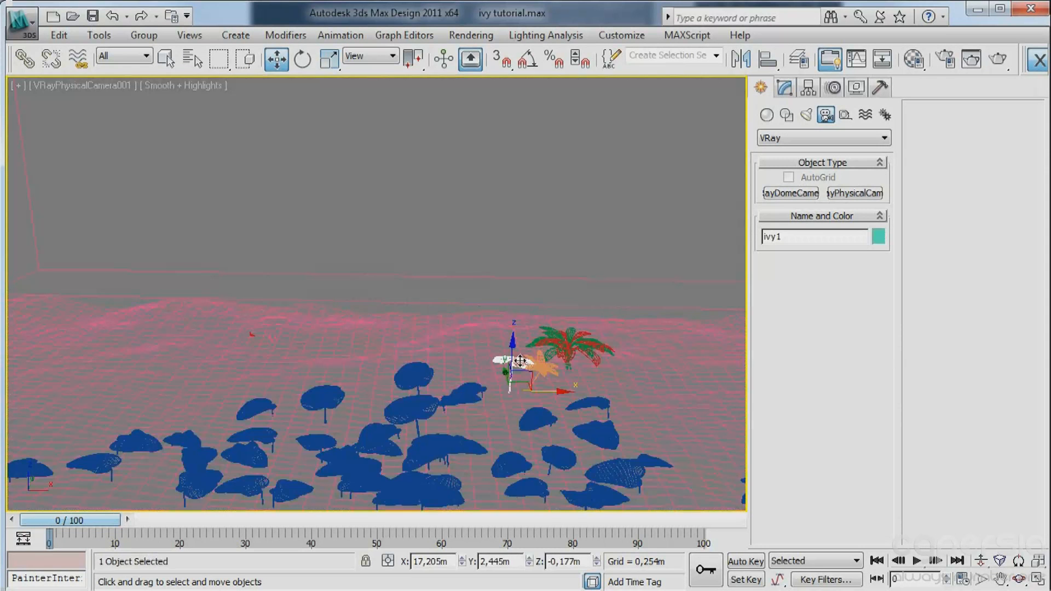
{"action": "left_click", "coordinate": [546, 372], "text": "ctrl"}
{"action": "key", "text": "F3"}
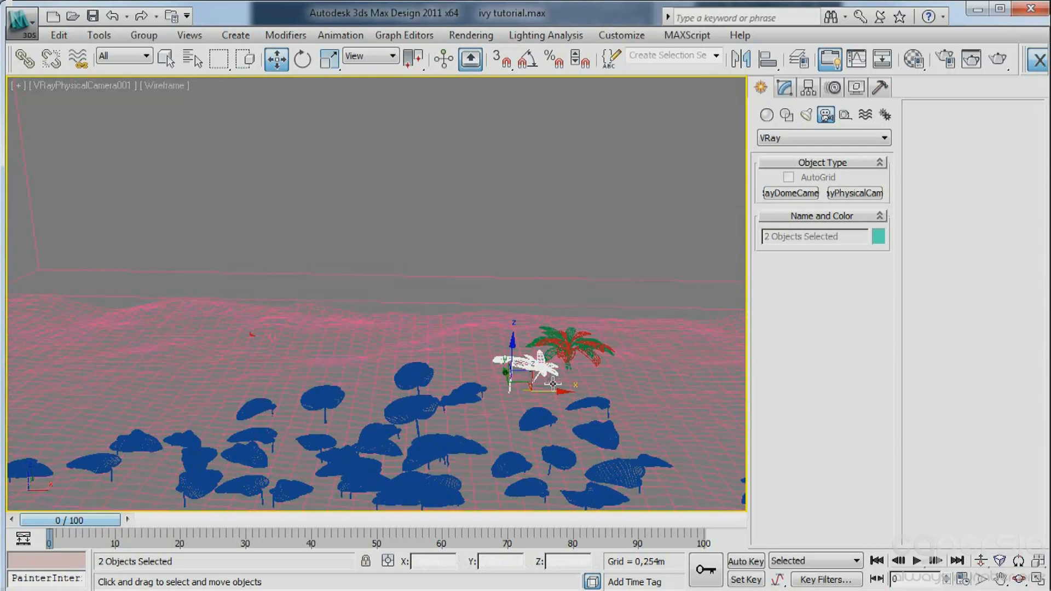
{"action": "key", "text": "F3"}
{"action": "key", "text": "F3"}
{"action": "left_click", "coordinate": [540, 422], "text": "ctrl"}
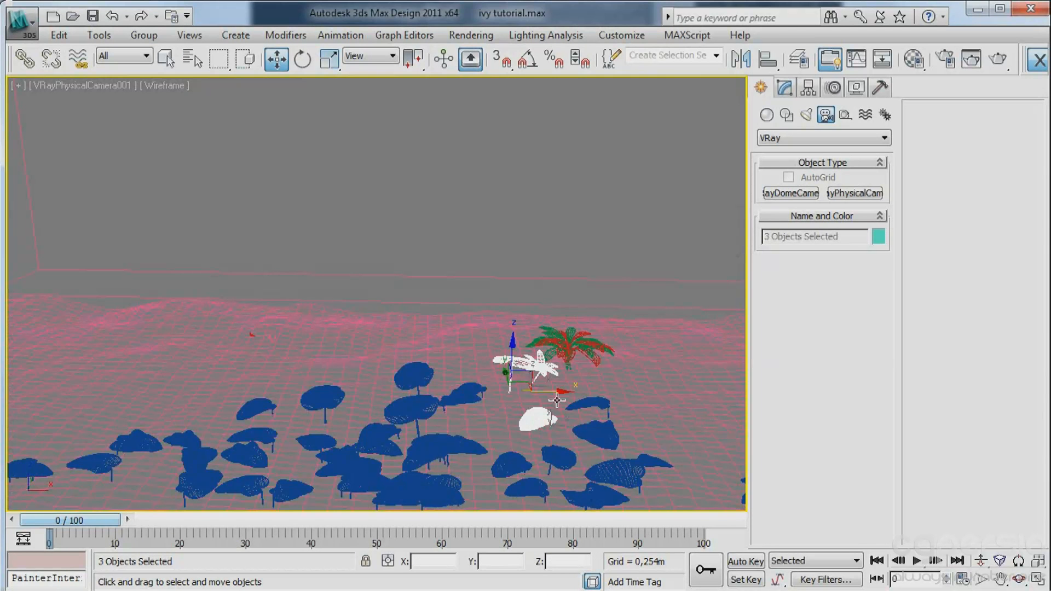
{"action": "left_click_drag", "start_coordinate": [524, 387], "coordinate": [348, 380], "text": "shift"}
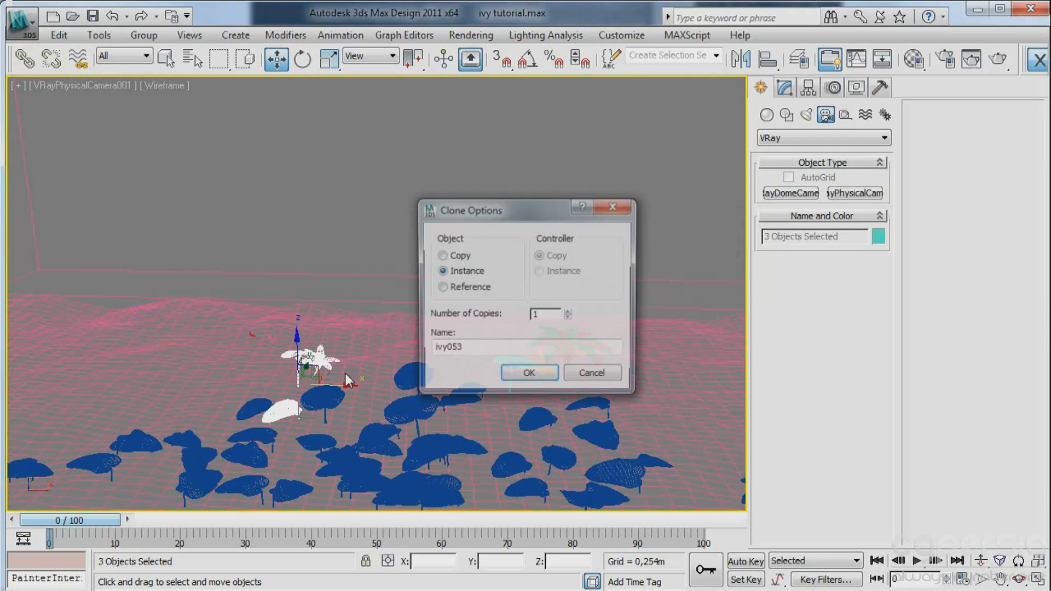
{"action": "left_click", "coordinate": [459, 255]}
{"action": "left_click", "coordinate": [528, 376]}
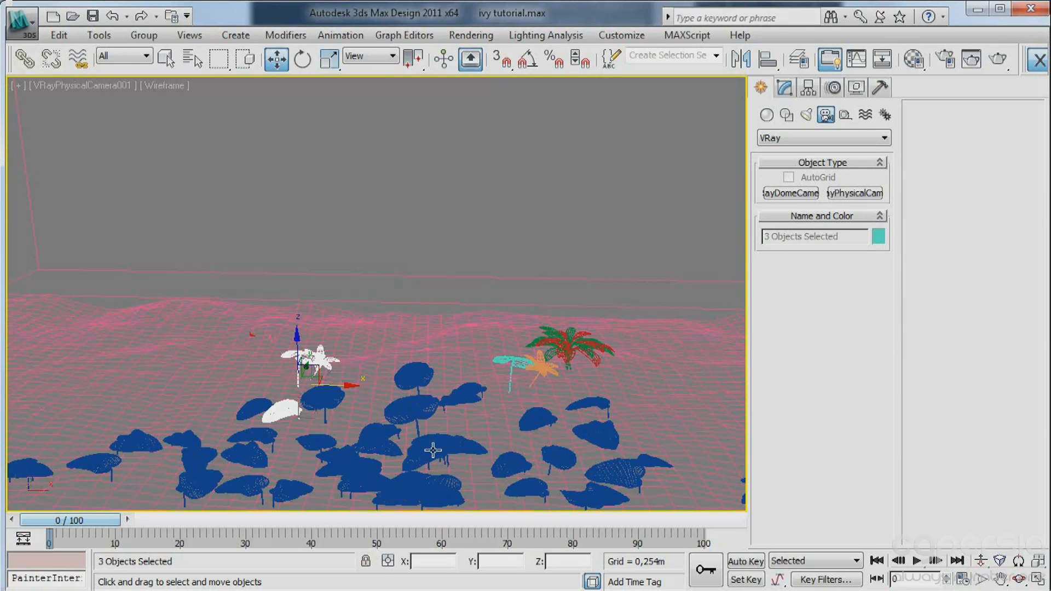
Isolate the three cloned plants, convert them to Editable Poly, and clear the selection.
{"action": "key", "text": "alt+q"}
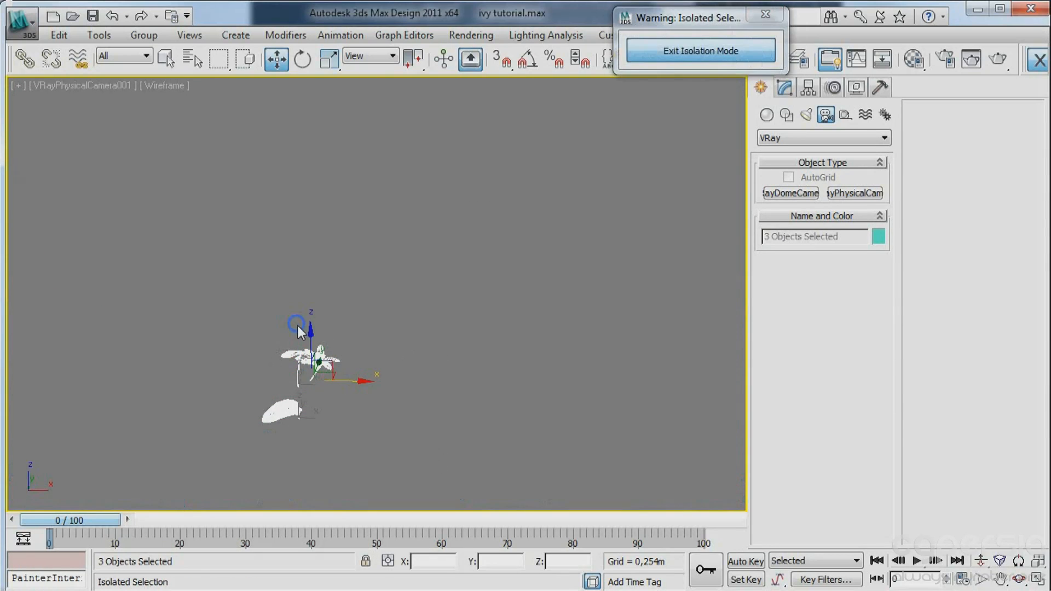
{"action": "right_click", "coordinate": [306, 364]}
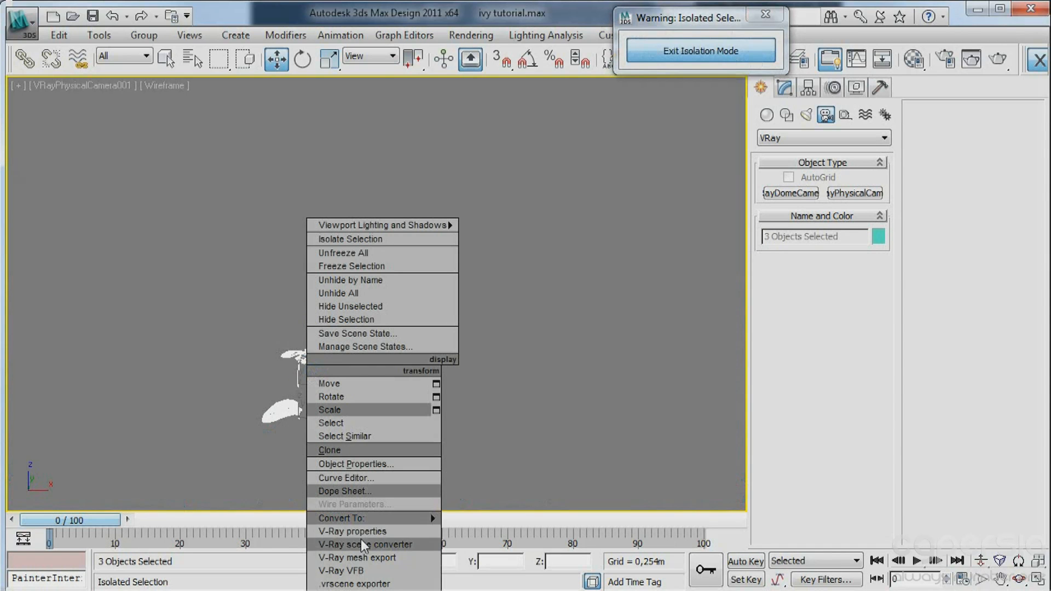
{"action": "mouse_move", "coordinate": [383, 518]}
{"action": "left_click", "coordinate": [502, 528]}
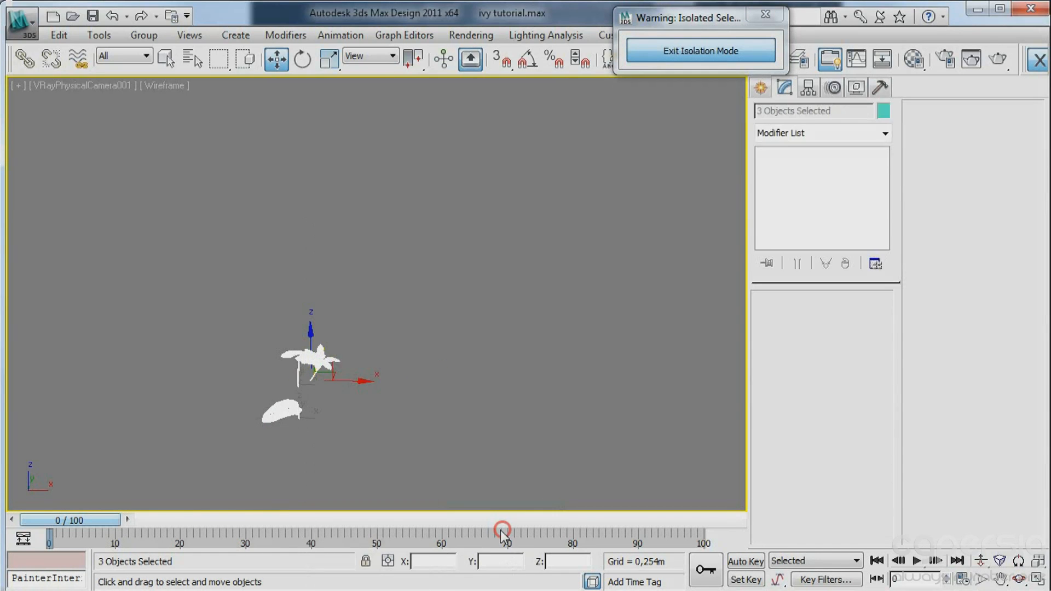
{"action": "left_click", "coordinate": [434, 294]}
Export the blue ivy copy as IVa.vrmesh with proxies created automatically, and display its proxy as a bounding box.
{"action": "left_click", "coordinate": [280, 412]}
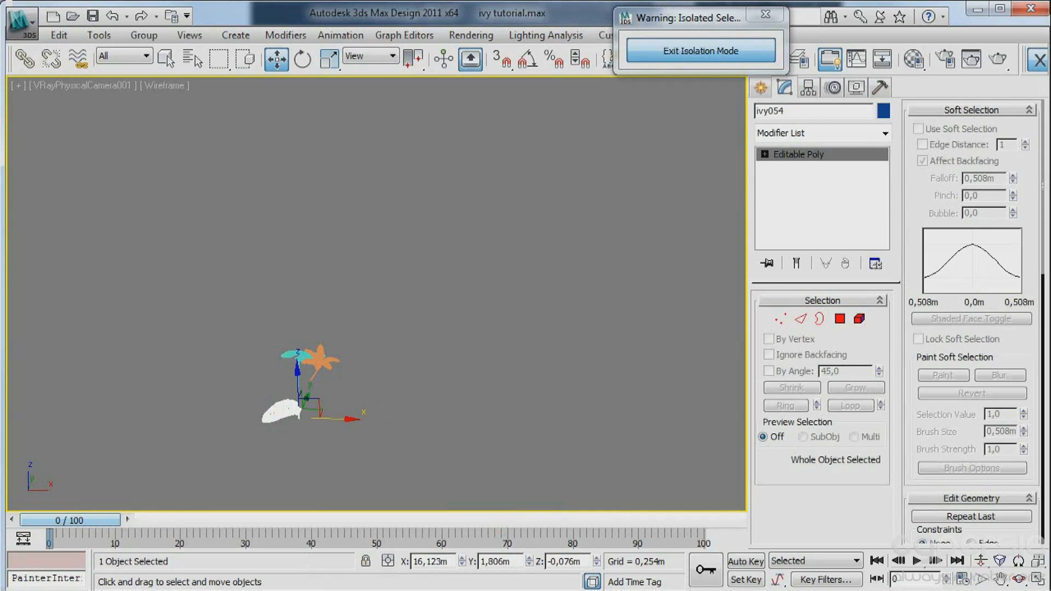
{"action": "right_click", "coordinate": [280, 393]}
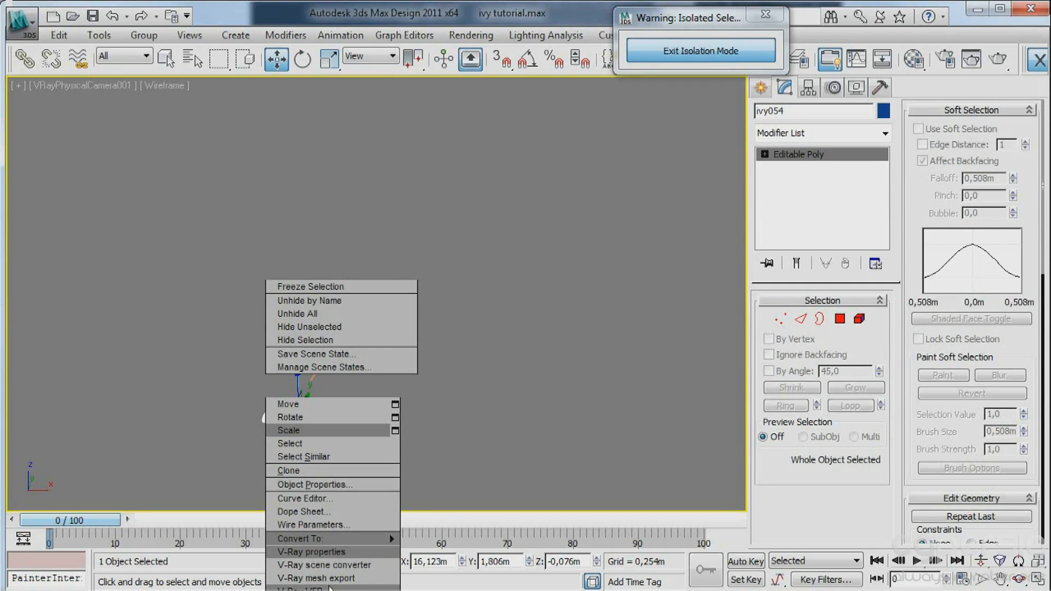
{"action": "left_click", "coordinate": [328, 578]}
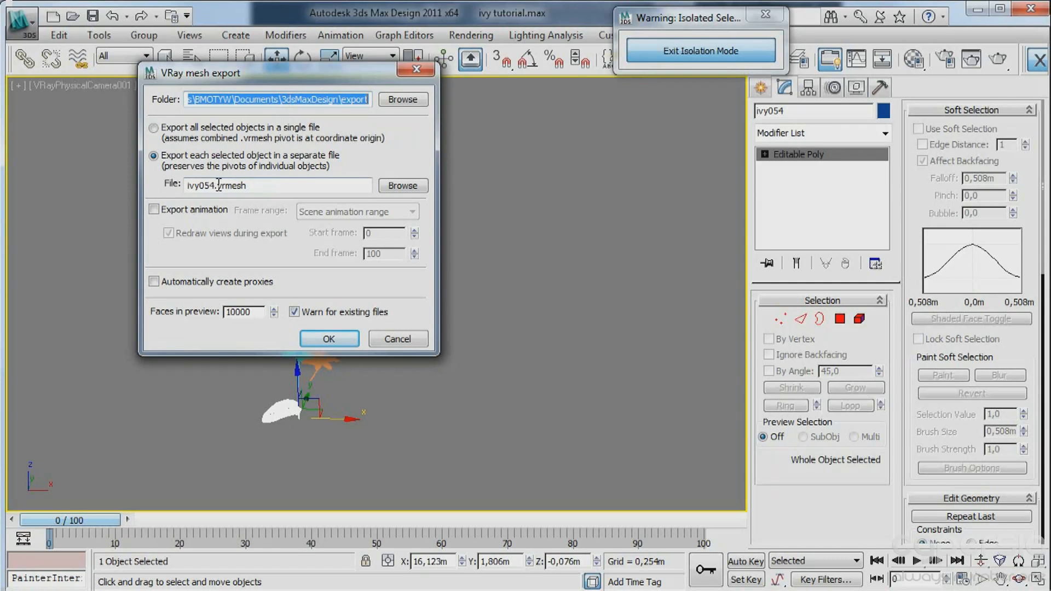
{"action": "left_click_drag", "start_coordinate": [219, 185], "coordinate": [147, 187]}
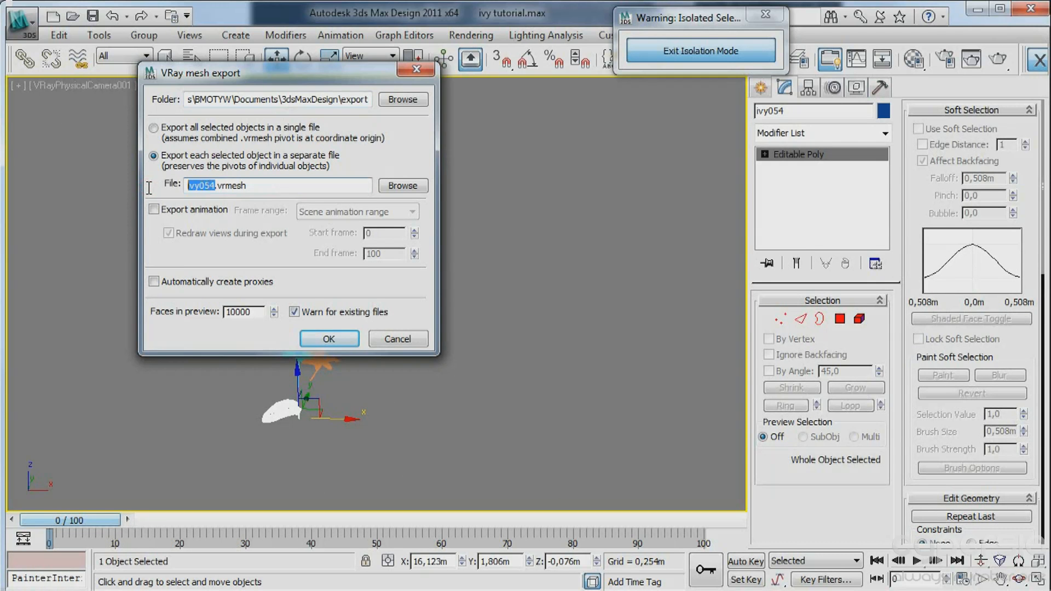
{"action": "type", "text": "IVa"}
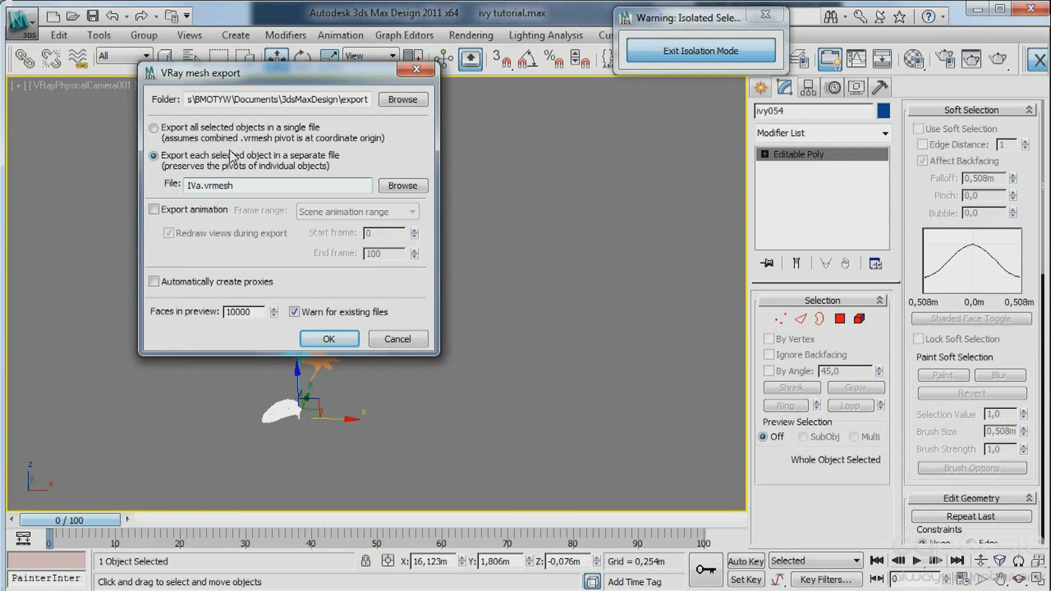
{"action": "left_click", "coordinate": [155, 282]}
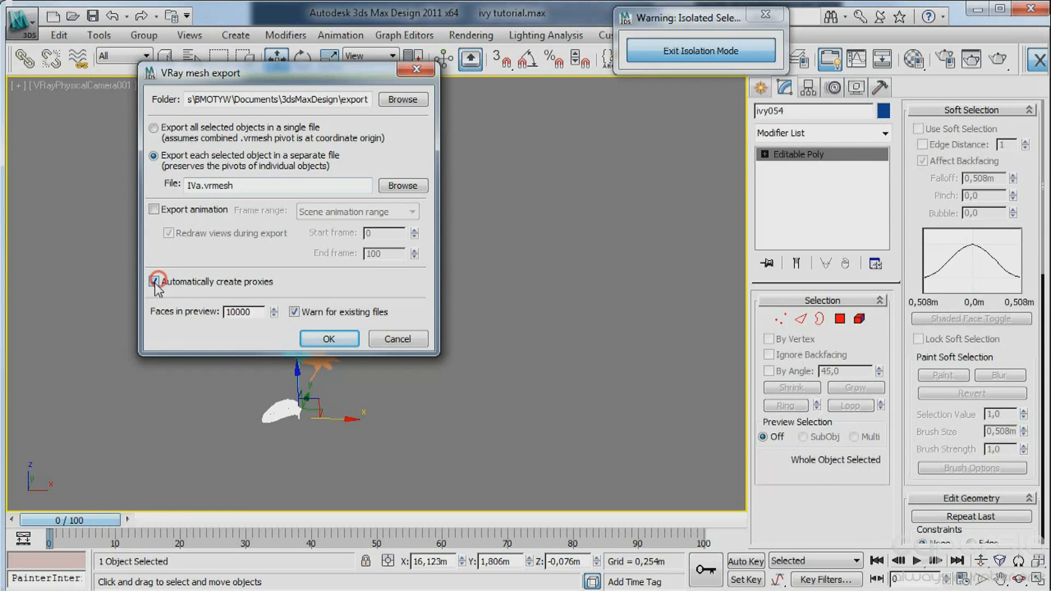
{"action": "left_click", "coordinate": [329, 339]}
{"action": "left_click", "coordinate": [284, 414]}
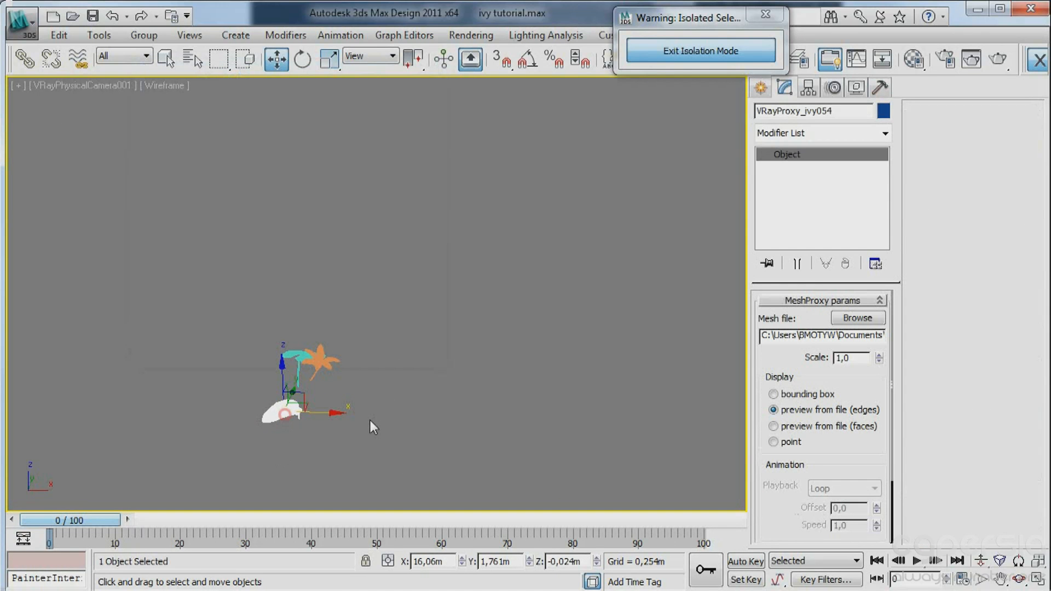
{"action": "left_click", "coordinate": [809, 395]}
Export the orange plant copy with V-Ray mesh export as IVY2.vrmesh, replacing it with an automatic proxy.
{"action": "left_click", "coordinate": [331, 369]}
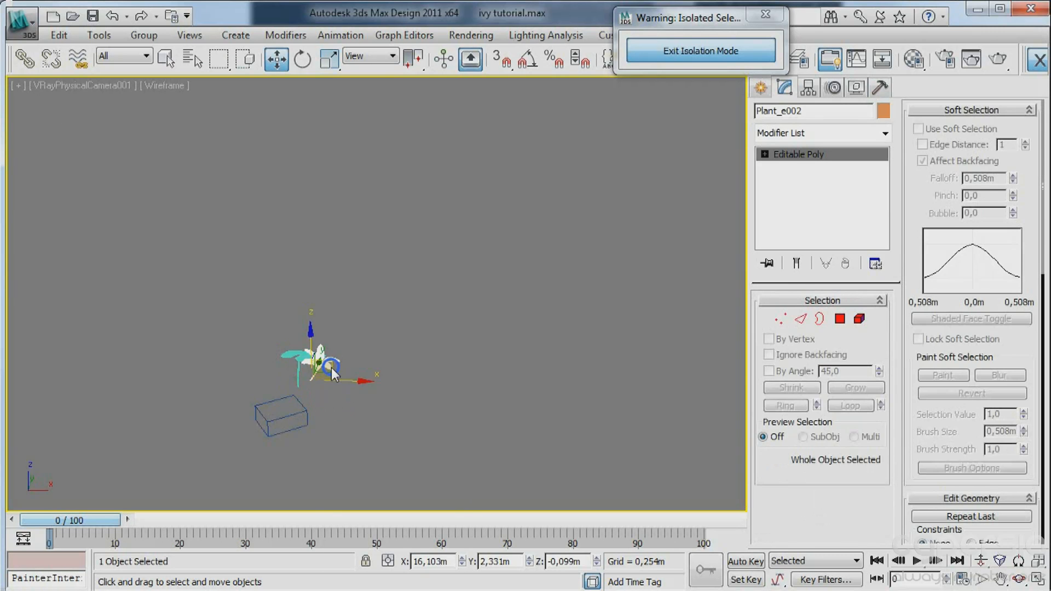
{"action": "right_click", "coordinate": [332, 372]}
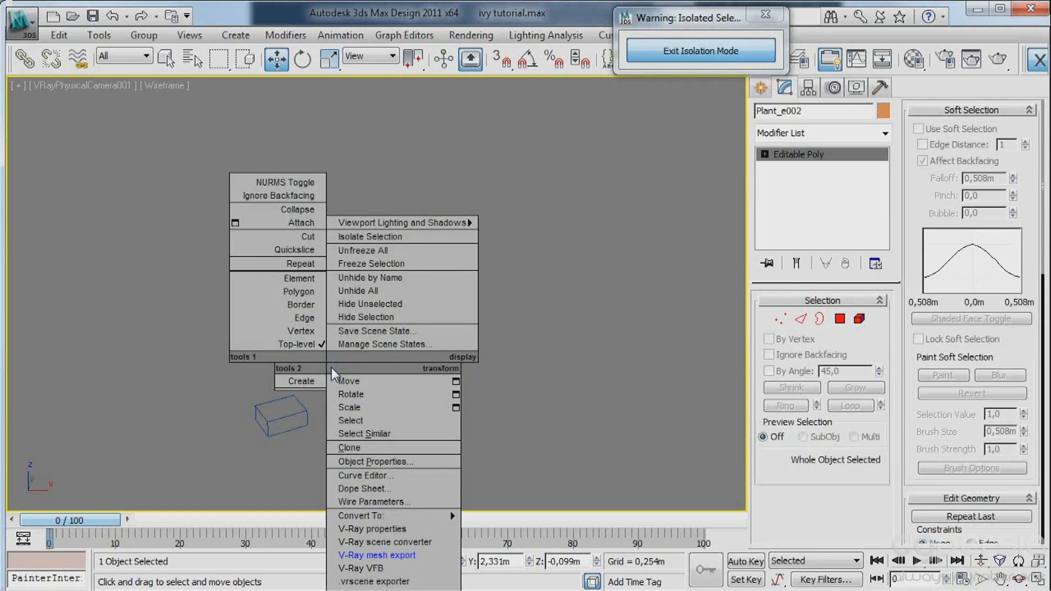
{"action": "left_click", "coordinate": [382, 554]}
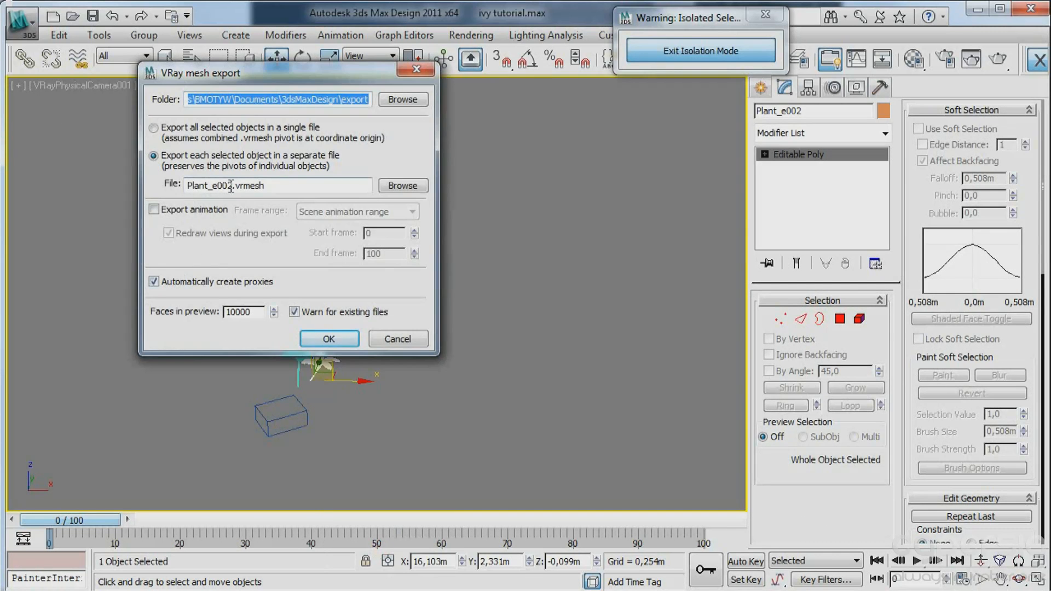
{"action": "double_click", "coordinate": [231, 186]}
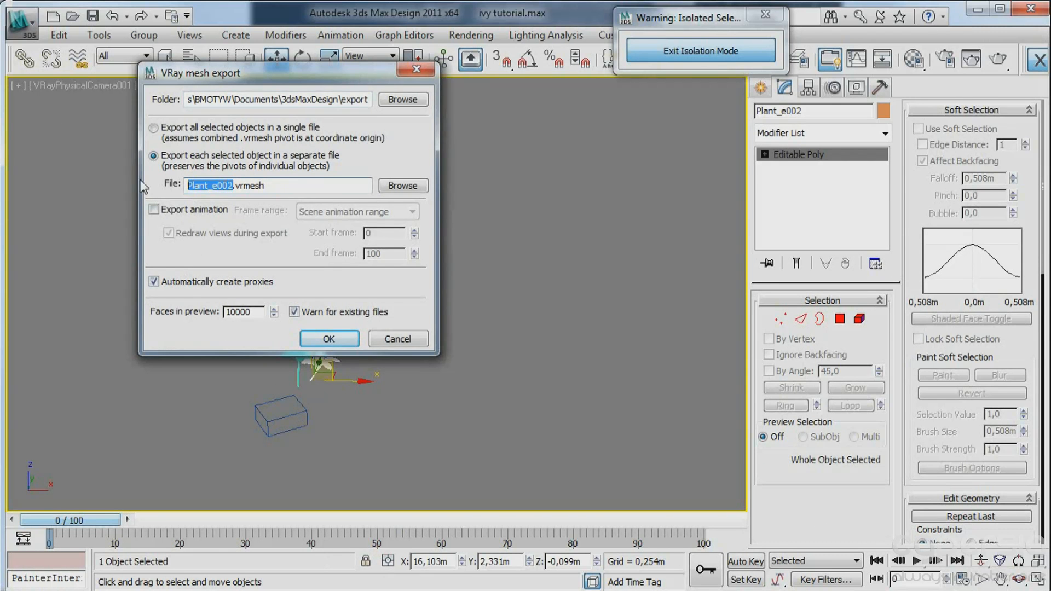
{"action": "type", "text": "IVY"}
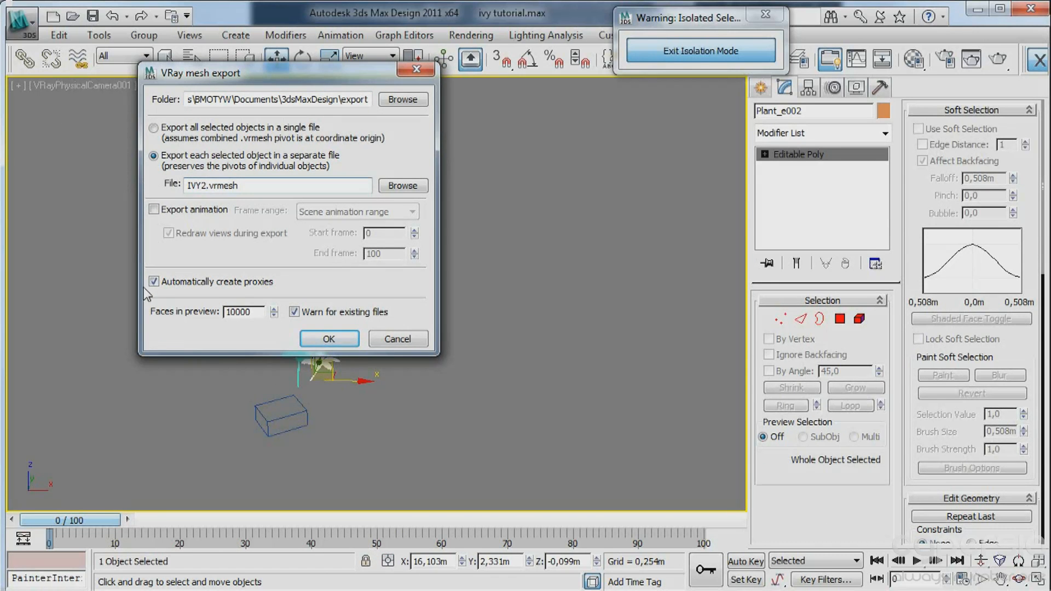
{"action": "left_click", "coordinate": [329, 338]}
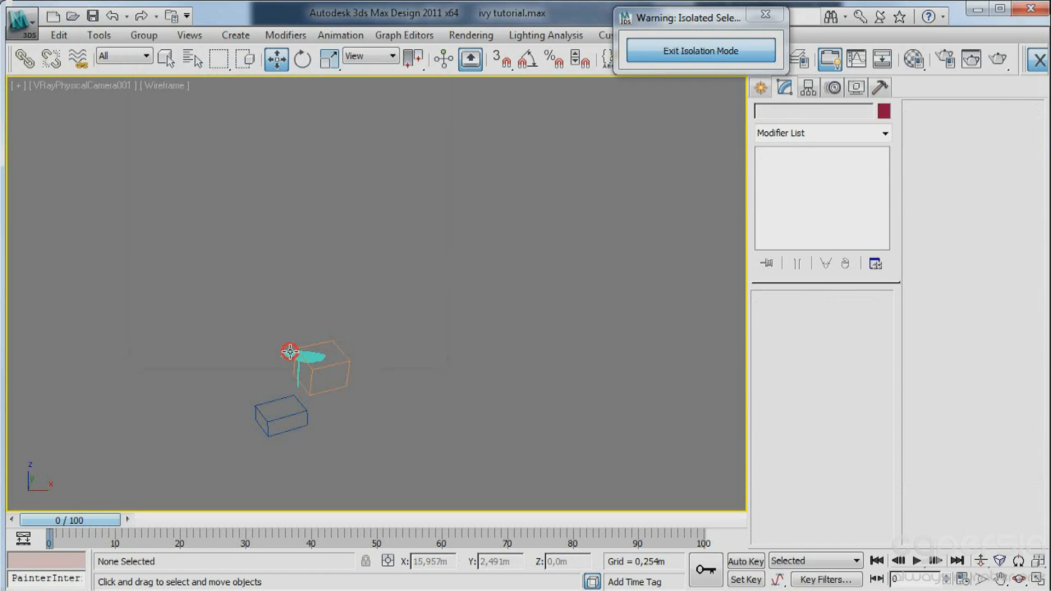
Export the turquoise ivy copy as IVYb.vrmesh with an automatic proxy, and exit isolation.
{"action": "left_click", "coordinate": [289, 350]}
{"action": "right_click", "coordinate": [153, 318]}
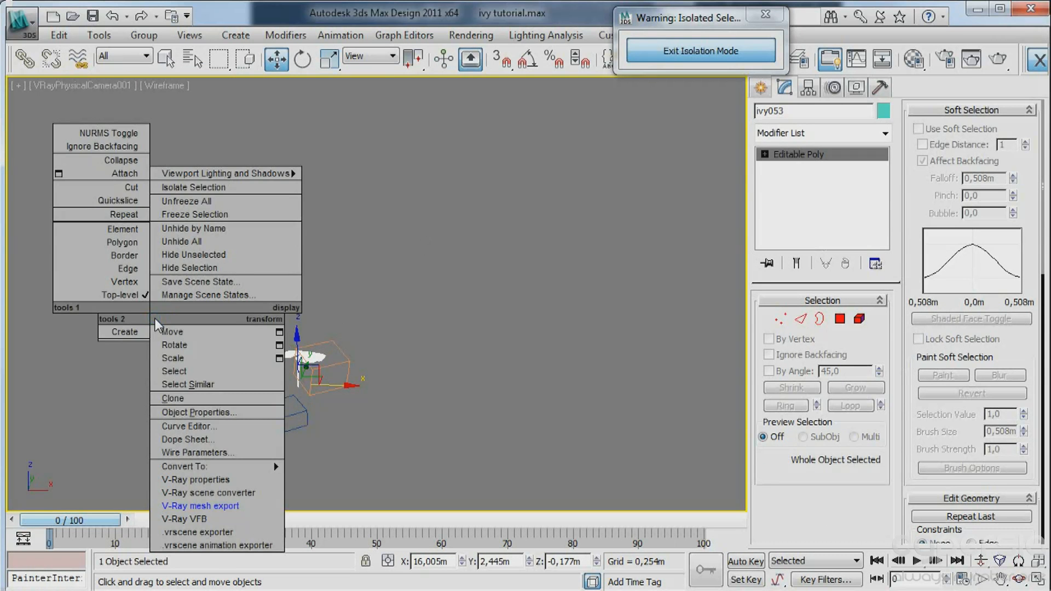
{"action": "left_click", "coordinate": [222, 504]}
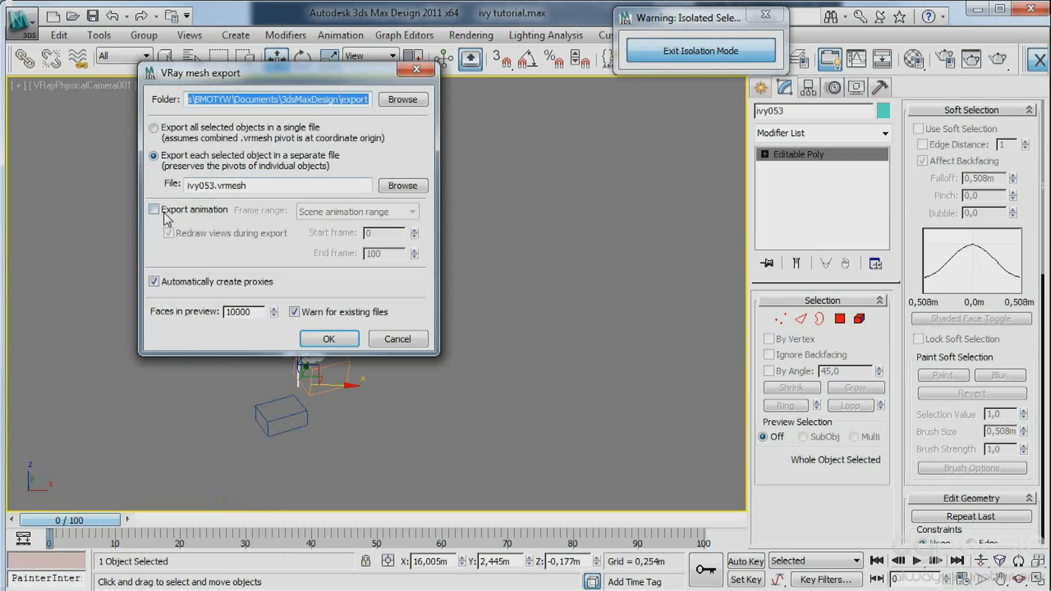
{"action": "left_click_drag", "start_coordinate": [215, 185], "coordinate": [205, 186]}
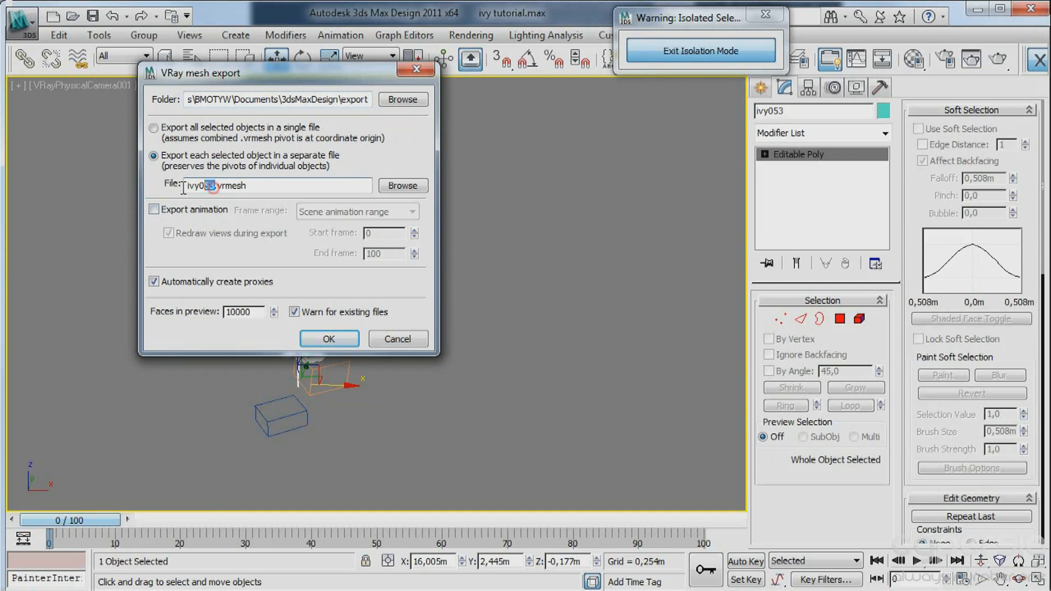
{"action": "type", "text": "IVYb"}
{"action": "left_click", "coordinate": [303, 335]}
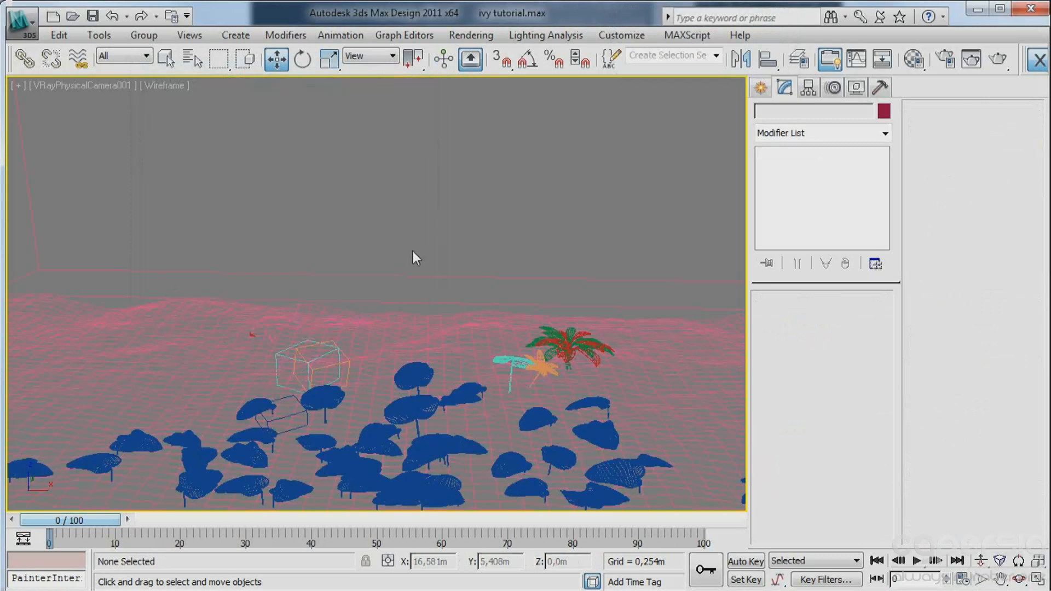
Add VRayProxy_ivy054 as the Advanced Painter source and start painting with the ground plane selected.
{"action": "left_click", "coordinate": [329, 352]}
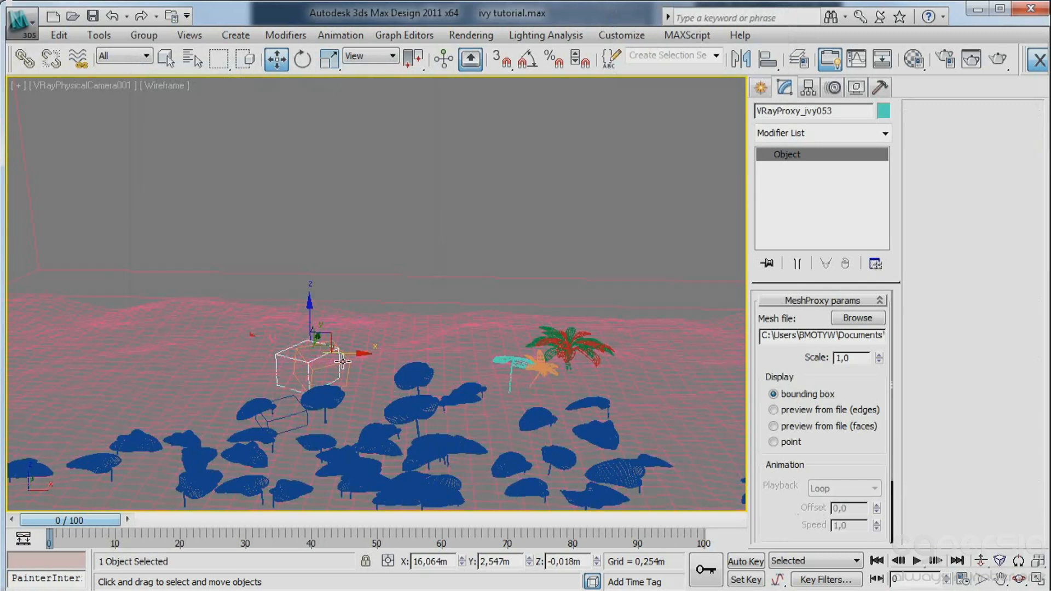
{"action": "left_click", "coordinate": [290, 419]}
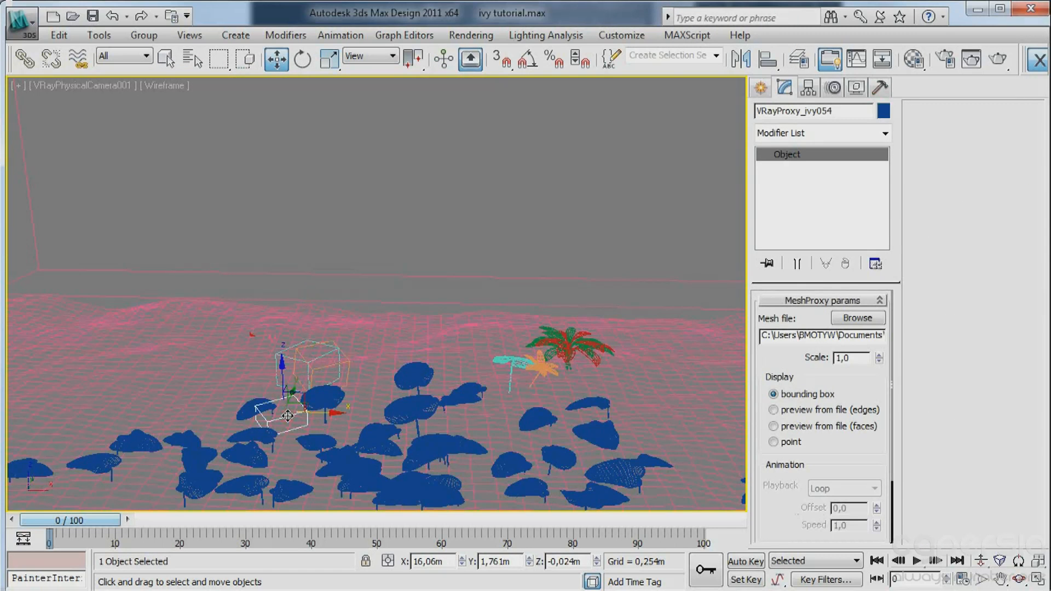
{"action": "key", "text": "alt+p"}
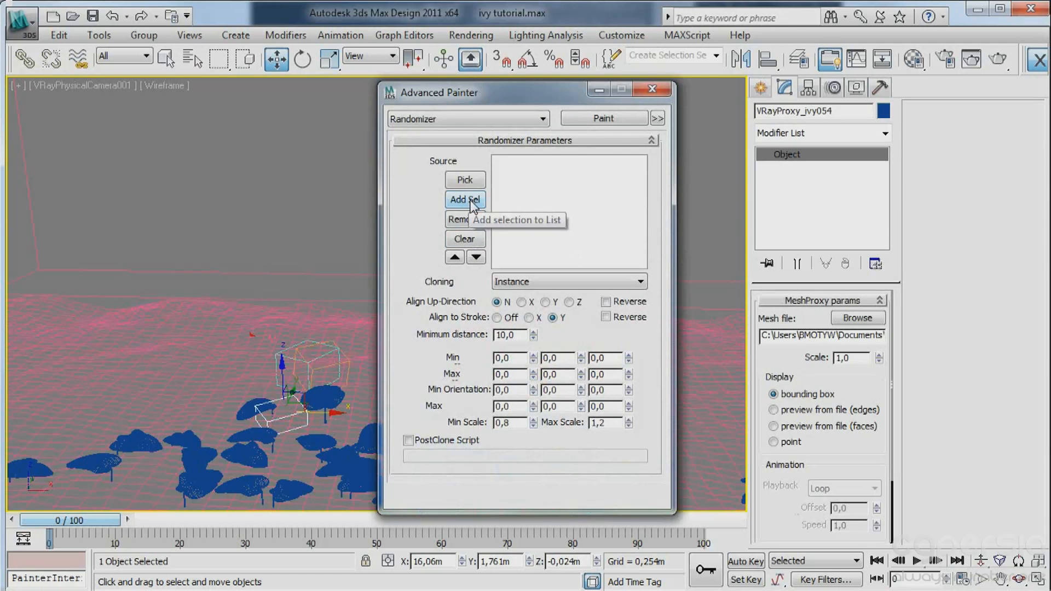
{"action": "left_click", "coordinate": [469, 199]}
{"action": "left_click", "coordinate": [252, 342]}
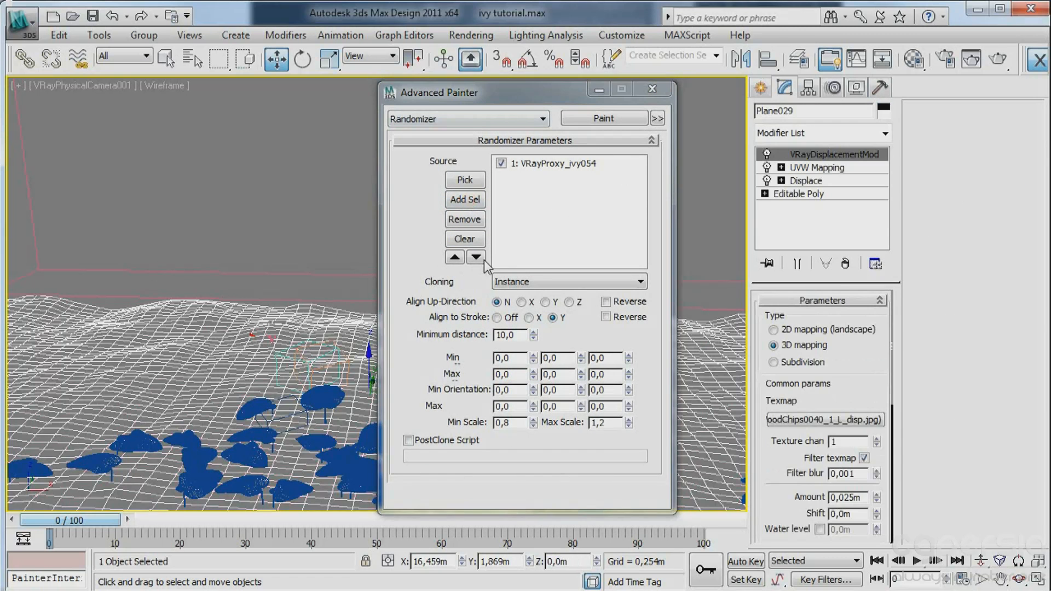
{"action": "left_click", "coordinate": [604, 118]}
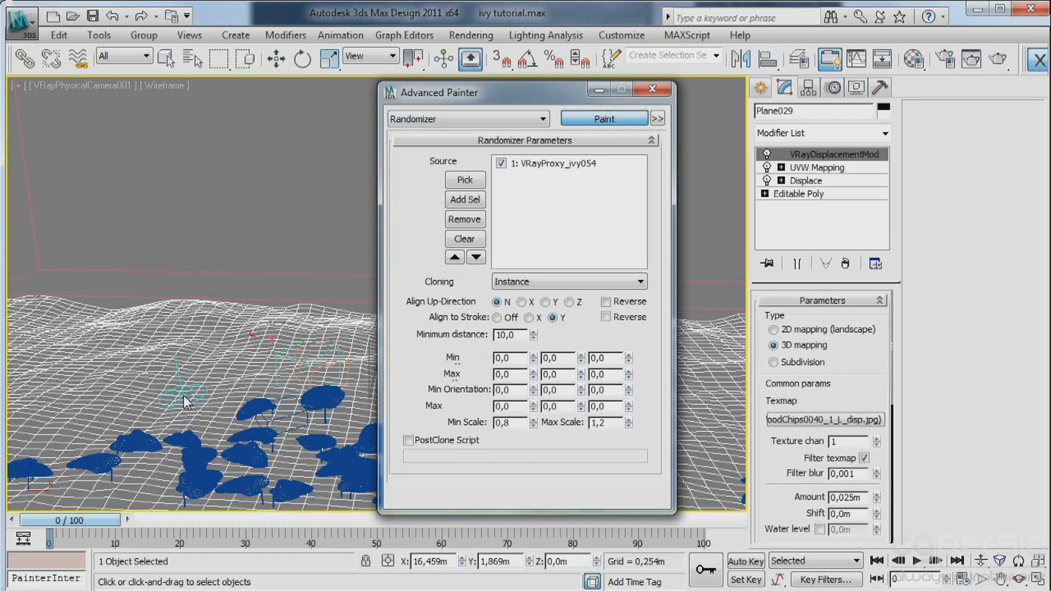
Turn on Reverse for Align Up-Direction and paint ivy proxies densely across the foreground and both sides of the ground in shaded display.
{"action": "key", "text": "F3"}
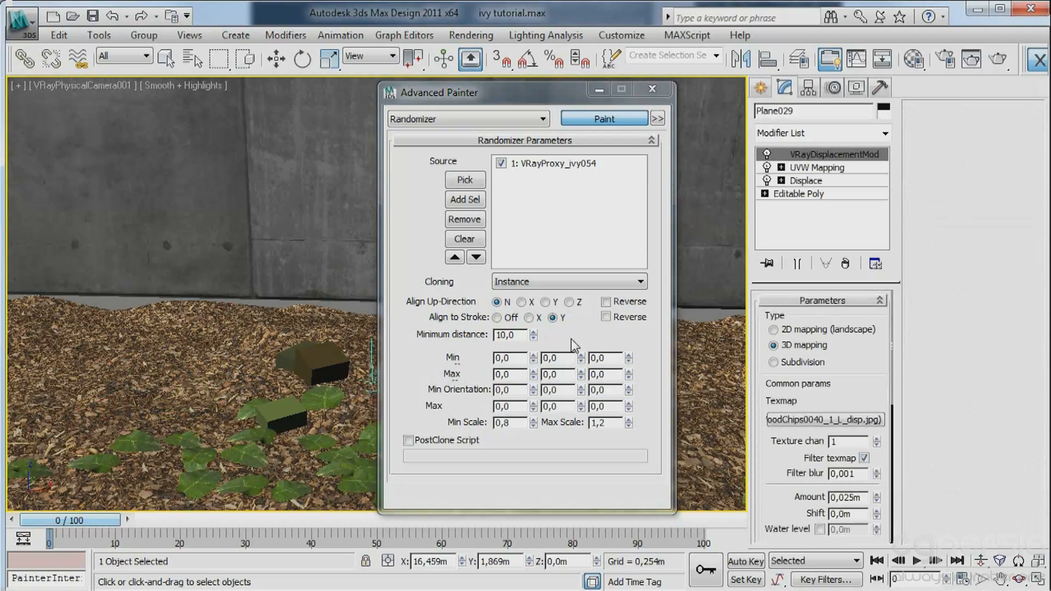
{"action": "left_click", "coordinate": [607, 302]}
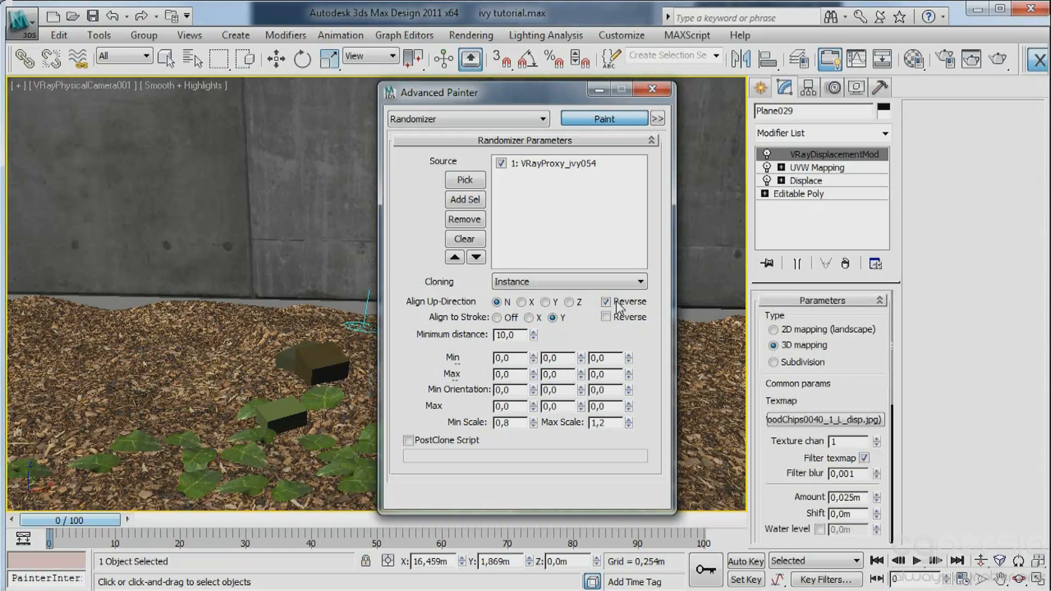
{"action": "mouse_move", "coordinate": [135, 373]}
{"action": "left_mouse_down"}
{"action": "mouse_move", "coordinate": [121, 420]}
{"action": "mouse_move", "coordinate": [167, 419]}
{"action": "mouse_move", "coordinate": [80, 441]}
{"action": "mouse_move", "coordinate": [8, 401]}
{"action": "mouse_move", "coordinate": [88, 318]}
{"action": "mouse_move", "coordinate": [21, 390]}
{"action": "mouse_move", "coordinate": [131, 506]}
{"action": "mouse_move", "coordinate": [103, 497]}
{"action": "mouse_move", "coordinate": [129, 438]}
{"action": "mouse_move", "coordinate": [192, 353]}
{"action": "mouse_move", "coordinate": [131, 329]}
{"action": "mouse_move", "coordinate": [113, 397]}
{"action": "mouse_move", "coordinate": [49, 419]}
{"action": "mouse_move", "coordinate": [55, 457]}
{"action": "mouse_move", "coordinate": [262, 498]}
{"action": "mouse_move", "coordinate": [96, 457]}
{"action": "mouse_move", "coordinate": [36, 396]}
{"action": "mouse_move", "coordinate": [30, 333]}
{"action": "mouse_move", "coordinate": [55, 436]}
{"action": "mouse_move", "coordinate": [133, 504]}
{"action": "mouse_move", "coordinate": [146, 406]}
{"action": "mouse_move", "coordinate": [131, 351]}
{"action": "mouse_move", "coordinate": [208, 416]}
{"action": "mouse_move", "coordinate": [288, 445]}
{"action": "mouse_move", "coordinate": [90, 411]}
{"action": "mouse_move", "coordinate": [310, 454]}
{"action": "mouse_move", "coordinate": [55, 429]}
{"action": "mouse_move", "coordinate": [211, 412]}
{"action": "mouse_move", "coordinate": [24, 365]}
{"action": "mouse_move", "coordinate": [60, 289]}
{"action": "mouse_move", "coordinate": [81, 473]}
{"action": "mouse_move", "coordinate": [636, 533]}
{"action": "mouse_move", "coordinate": [662, 498]}
{"action": "left_mouse_up"}
{"action": "left_click_drag", "start_coordinate": [551, 90], "coordinate": [0, 5]}
{"action": "mouse_move", "coordinate": [506, 435]}
{"action": "left_mouse_down"}
{"action": "mouse_move", "coordinate": [688, 460]}
{"action": "mouse_move", "coordinate": [711, 481]}
{"action": "mouse_move", "coordinate": [675, 383]}
{"action": "mouse_move", "coordinate": [680, 368]}
{"action": "mouse_move", "coordinate": [771, 487]}
{"action": "mouse_move", "coordinate": [669, 497]}
{"action": "mouse_move", "coordinate": [708, 456]}
{"action": "mouse_move", "coordinate": [527, 497]}
{"action": "mouse_move", "coordinate": [540, 497]}
{"action": "mouse_move", "coordinate": [151, 506]}
{"action": "mouse_move", "coordinate": [72, 454]}
{"action": "mouse_move", "coordinate": [21, 403]}
{"action": "mouse_move", "coordinate": [11, 353]}
{"action": "mouse_move", "coordinate": [220, 441]}
{"action": "mouse_move", "coordinate": [453, 504]}
{"action": "mouse_move", "coordinate": [694, 436]}
{"action": "mouse_move", "coordinate": [628, 380]}
{"action": "mouse_move", "coordinate": [757, 329]}
{"action": "mouse_move", "coordinate": [736, 331]}
{"action": "mouse_move", "coordinate": [717, 378]}
{"action": "mouse_move", "coordinate": [740, 510]}
{"action": "mouse_move", "coordinate": [219, 484]}
{"action": "mouse_move", "coordinate": [131, 465]}
{"action": "mouse_move", "coordinate": [49, 493]}
{"action": "mouse_move", "coordinate": [68, 499]}
{"action": "mouse_move", "coordinate": [7, 413]}
{"action": "left_mouse_up"}
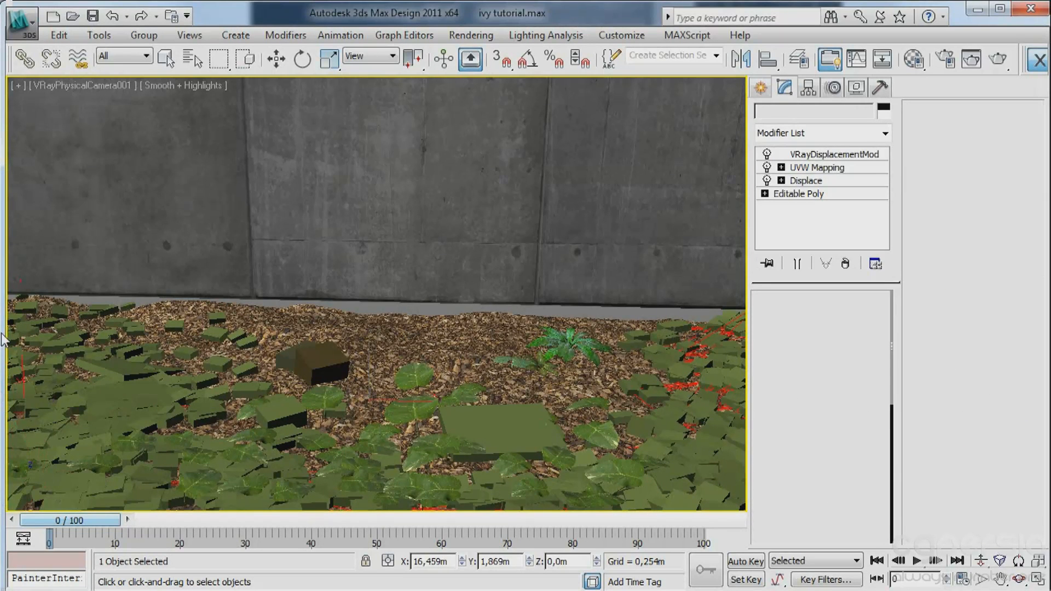
Paint additional ivy proxies on the right side and left edge of the ground, and finish painting.
{"action": "mouse_move", "coordinate": [274, 484]}
{"action": "left_mouse_down"}
{"action": "mouse_move", "coordinate": [661, 453]}
{"action": "mouse_move", "coordinate": [614, 396]}
{"action": "mouse_move", "coordinate": [682, 329]}
{"action": "mouse_move", "coordinate": [639, 348]}
{"action": "mouse_move", "coordinate": [658, 456]}
{"action": "mouse_move", "coordinate": [168, 468]}
{"action": "mouse_move", "coordinate": [111, 333]}
{"action": "mouse_move", "coordinate": [43, 312]}
{"action": "left_mouse_up"}
{"action": "mouse_move", "coordinate": [715, 425]}
{"action": "left_mouse_down"}
{"action": "mouse_move", "coordinate": [653, 338]}
{"action": "mouse_move", "coordinate": [526, 331]}
{"action": "mouse_move", "coordinate": [690, 382]}
{"action": "mouse_move", "coordinate": [695, 483]}
{"action": "left_mouse_up"}
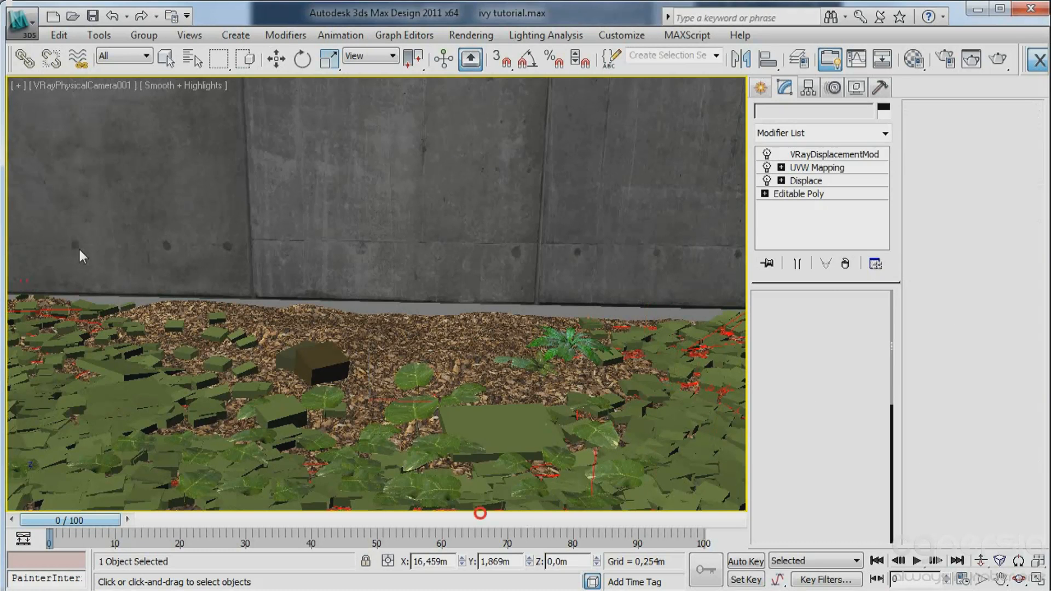
{"action": "left_click", "coordinate": [168, 57]}
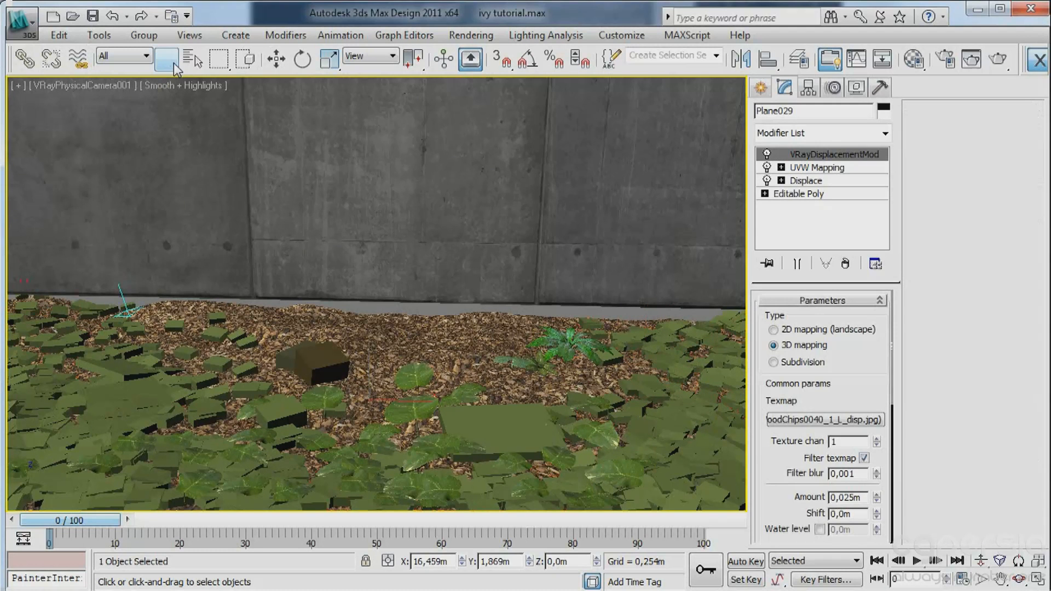
Delete the oversized ivy proxy boxes in the centre foreground and on the left side of the ground.
{"action": "left_click", "coordinate": [515, 432]}
{"action": "key", "text": "F3"}
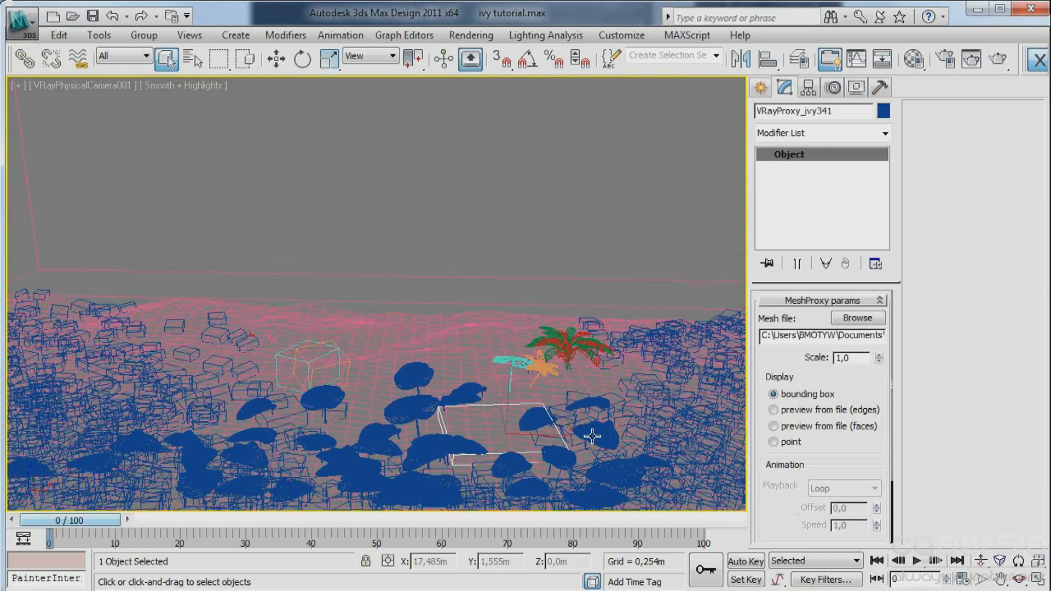
{"action": "left_click", "coordinate": [410, 397]}
{"action": "key", "text": "F3"}
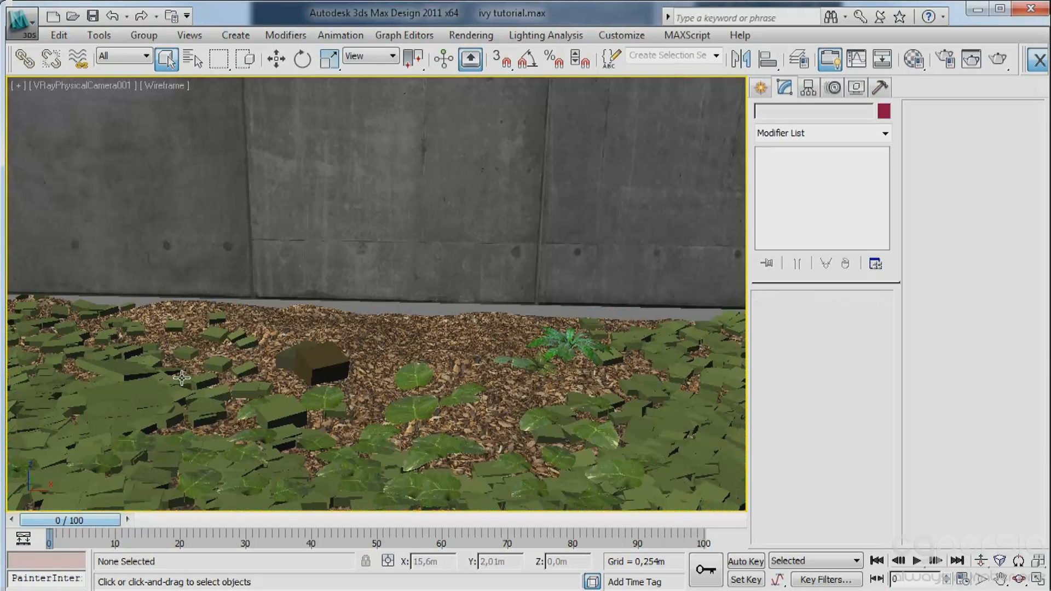
{"action": "key", "text": "F3"}
{"action": "left_click", "coordinate": [137, 385]}
{"action": "left_click", "coordinate": [128, 387]}
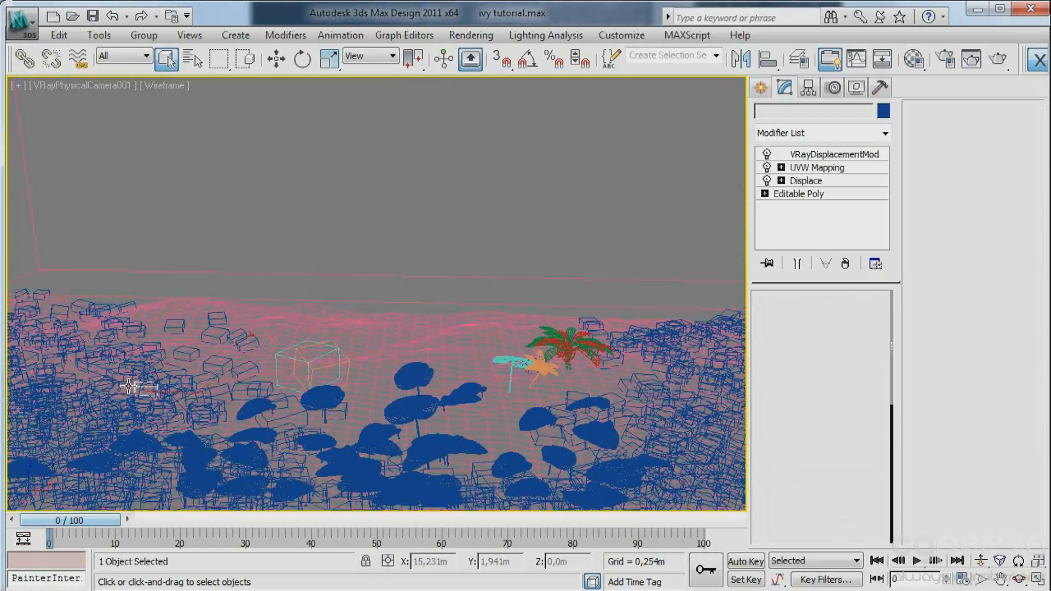
{"action": "left_click", "coordinate": [180, 405]}
{"action": "key", "text": "F3"}
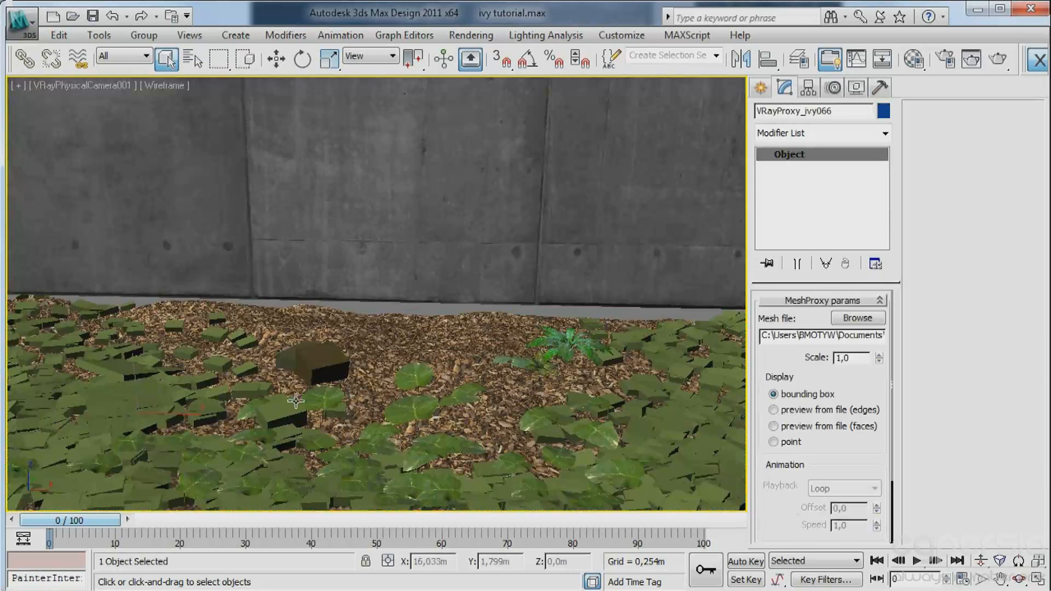
{"action": "left_click", "coordinate": [228, 362]}
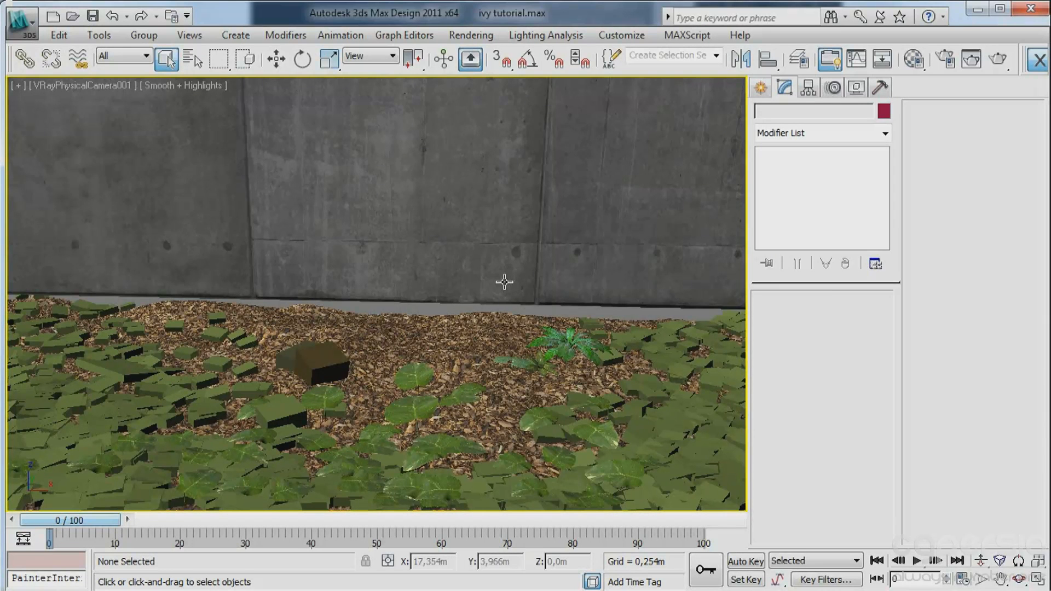
Move the concrete wall down to Z about -0.182 m so its base closes the gap behind the wood chips.
{"action": "left_click", "coordinate": [453, 255]}
{"action": "key", "text": "w"}
{"action": "mouse_move", "coordinate": [405, 237]}
{"action": "left_mouse_down"}
{"action": "mouse_move", "coordinate": [394, 181]}
{"action": "mouse_move", "coordinate": [395, 251]}
{"action": "left_mouse_up"}
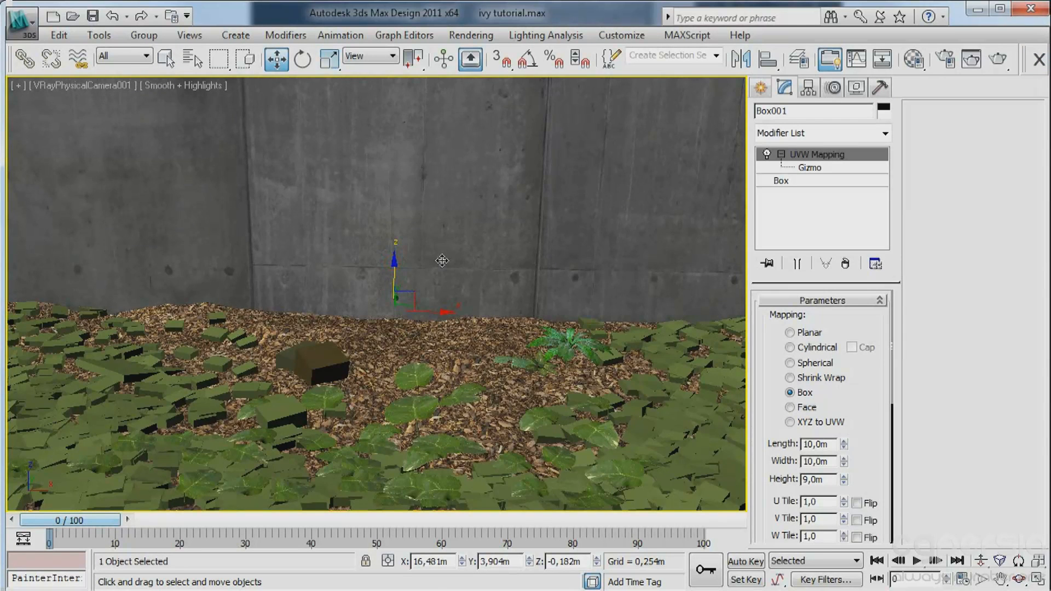
Create a VRaySun in the top view, placed far to the front left and aimed at the wall, with the automatic VRaySky environment map.
{"action": "key", "text": "t"}
{"action": "left_click", "coordinate": [760, 88]}
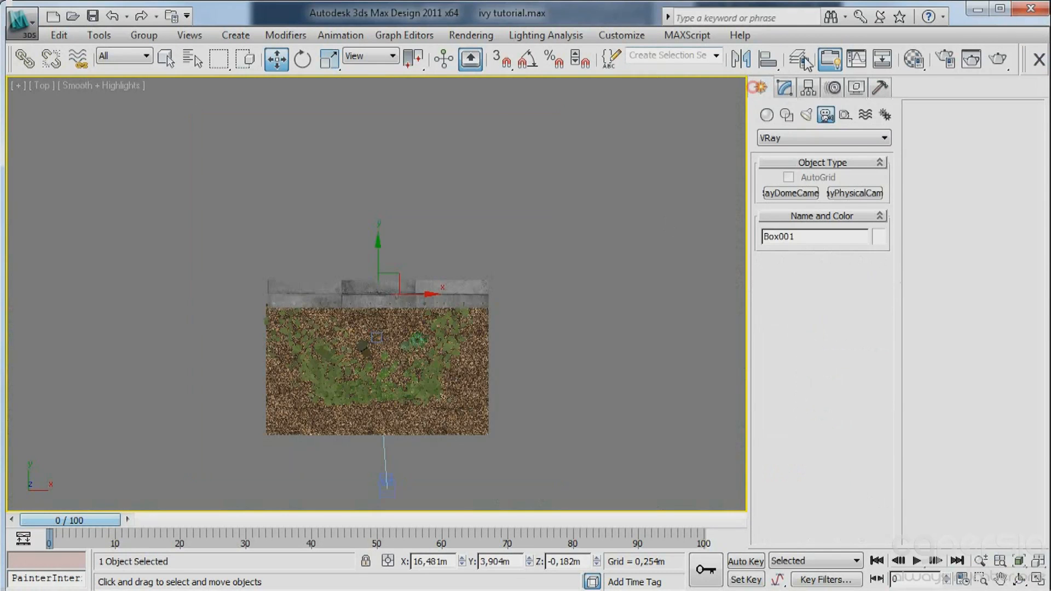
{"action": "left_click", "coordinate": [805, 115]}
{"action": "left_click", "coordinate": [782, 135]}
{"action": "left_click", "coordinate": [790, 174]}
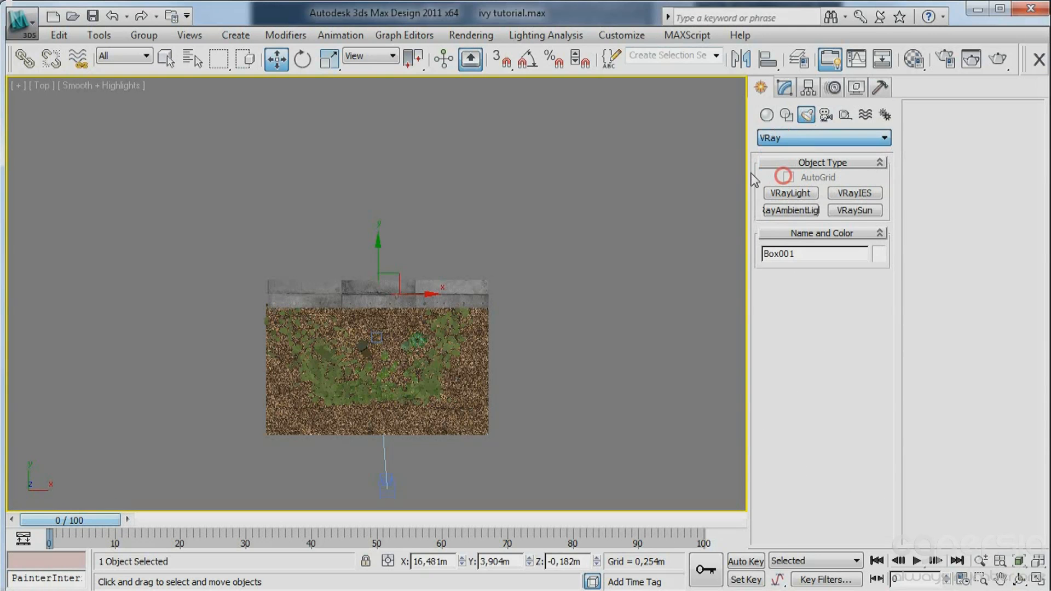
{"action": "left_click", "coordinate": [854, 210]}
{"action": "middle_click_drag", "start_coordinate": [578, 289], "coordinate": [374, 213]}
{"action": "scroll", "coordinate": [433, 227], "scroll_direction": "down", "scroll_amount": 3}
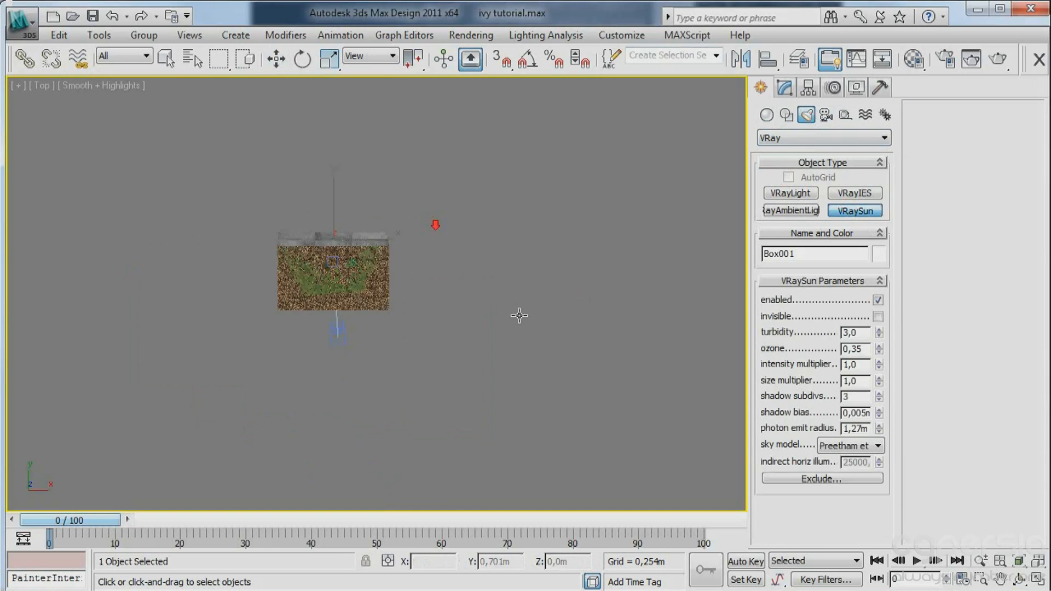
{"action": "middle_click_drag", "start_coordinate": [492, 318], "coordinate": [309, 239]}
{"action": "middle_click_drag", "start_coordinate": [368, 268], "coordinate": [631, 328]}
{"action": "scroll", "coordinate": [634, 330], "scroll_direction": "down", "scroll_amount": 3}
{"action": "left_click_drag", "start_coordinate": [308, 330], "coordinate": [527, 286]}
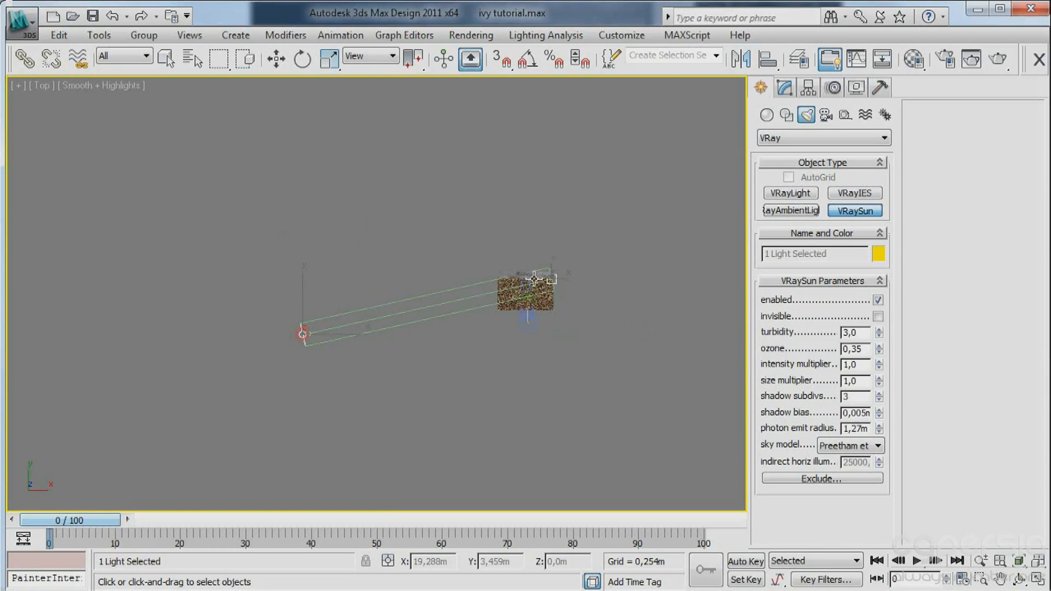
{"action": "left_click", "coordinate": [335, 265]}
Save the scene and raise the VRaySun to a height of about 11.3 m in the front view.
{"action": "key", "text": "w"}
{"action": "key", "text": "ctrl+s"}
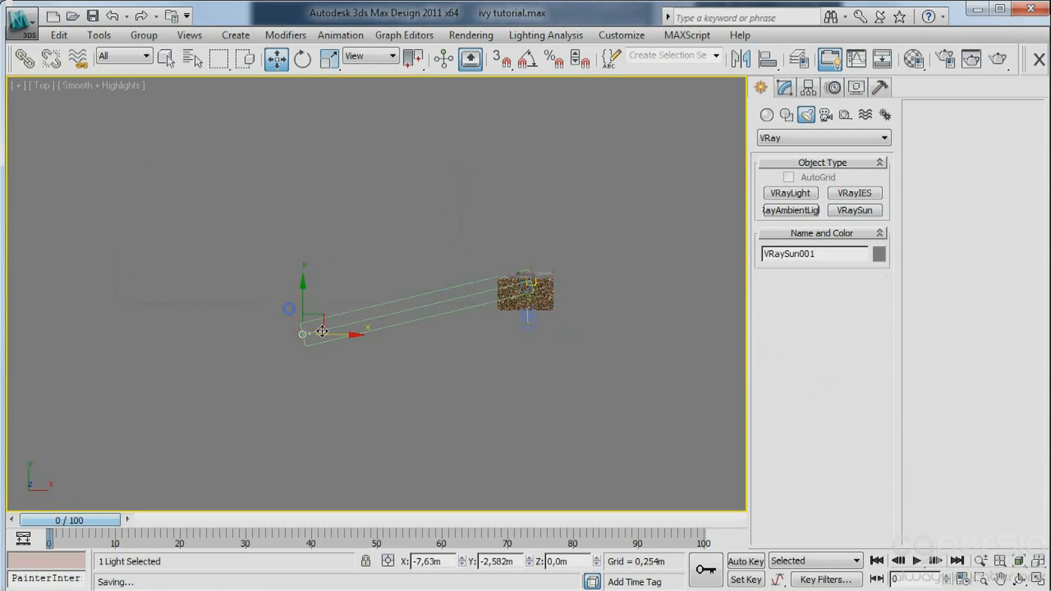
{"action": "key", "text": "f"}
{"action": "scroll", "coordinate": [438, 295], "scroll_direction": "up", "scroll_amount": 5}
{"action": "middle_click_drag", "start_coordinate": [225, 269], "coordinate": [225, 312]}
{"action": "scroll", "coordinate": [312, 339], "scroll_direction": "down", "scroll_amount": 5}
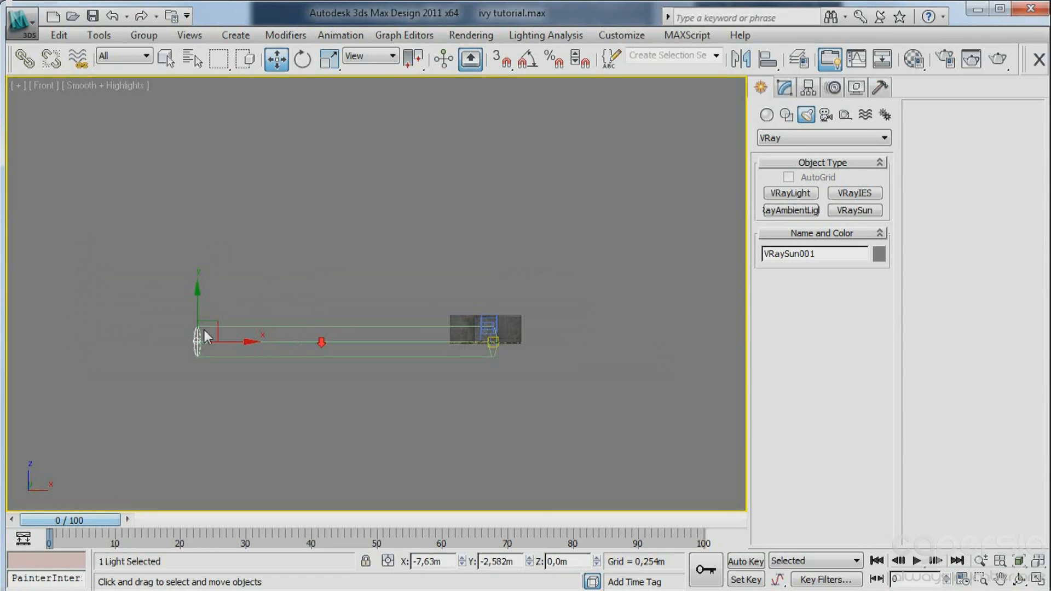
{"action": "left_click_drag", "start_coordinate": [203, 312], "coordinate": [191, 171]}
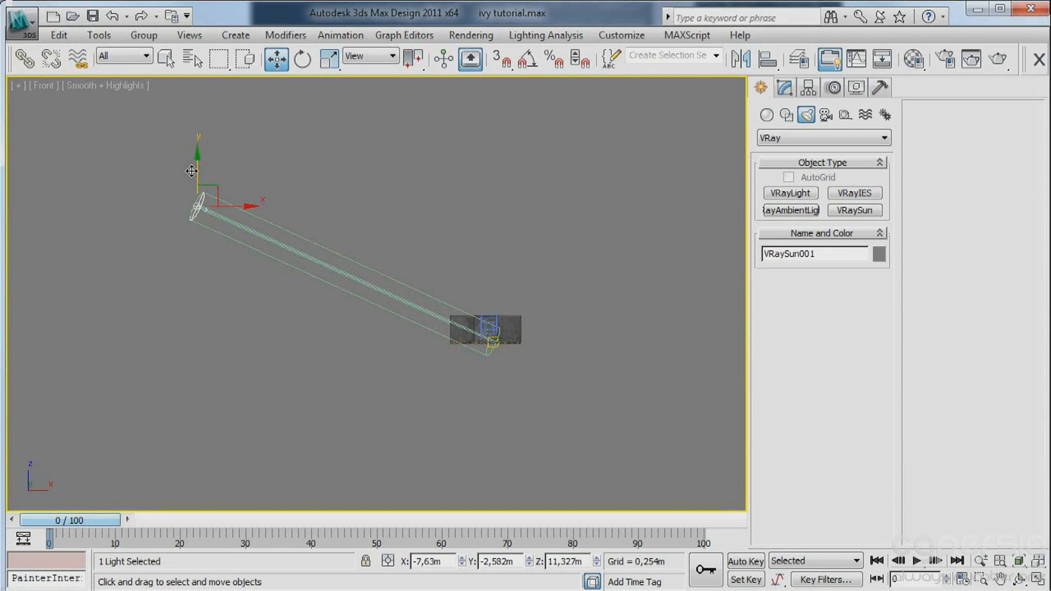
With the environment settings open alongside the render setup, set the image sampler to Adaptive DMC and the antialiasing filter to VRaySincFilter.
{"action": "key", "text": "8"}
{"action": "left_click_drag", "start_coordinate": [316, 38], "coordinate": [682, 66]}
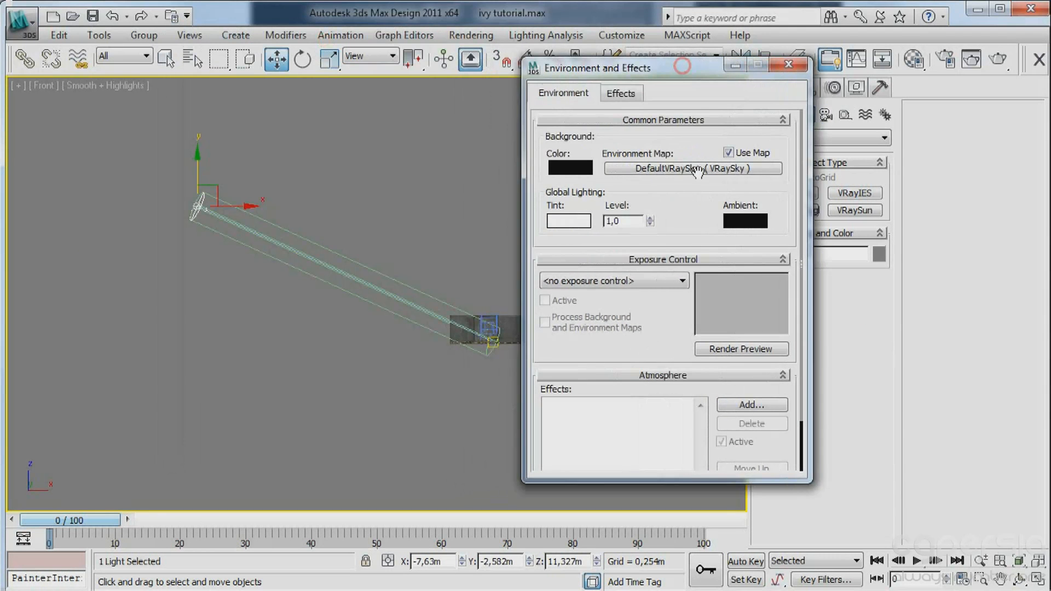
{"action": "key", "text": "F10"}
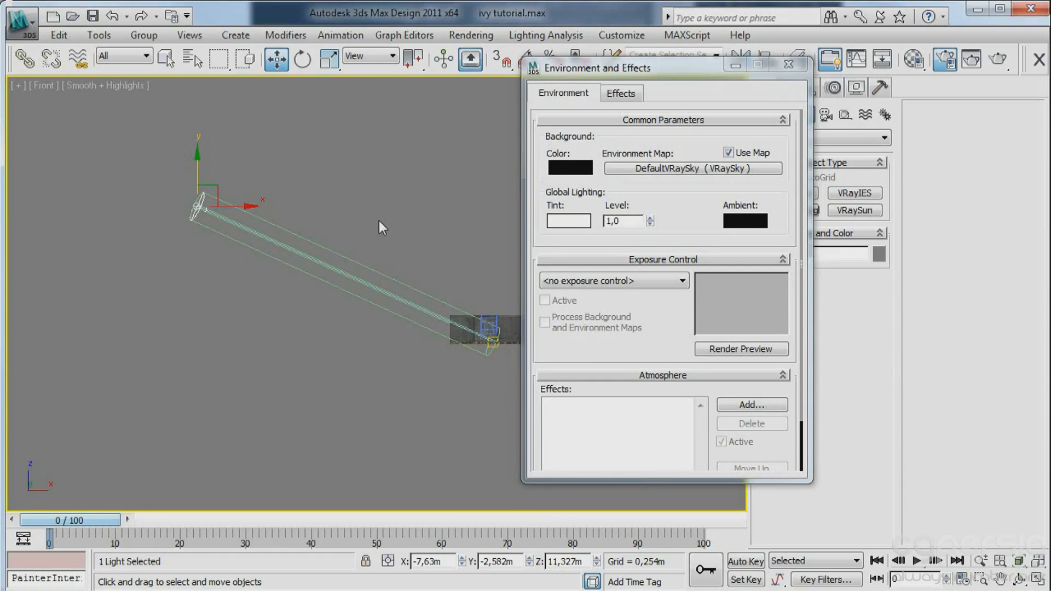
{"action": "left_click", "coordinate": [241, 35]}
{"action": "left_click_drag", "start_coordinate": [257, 14], "coordinate": [37, 18]}
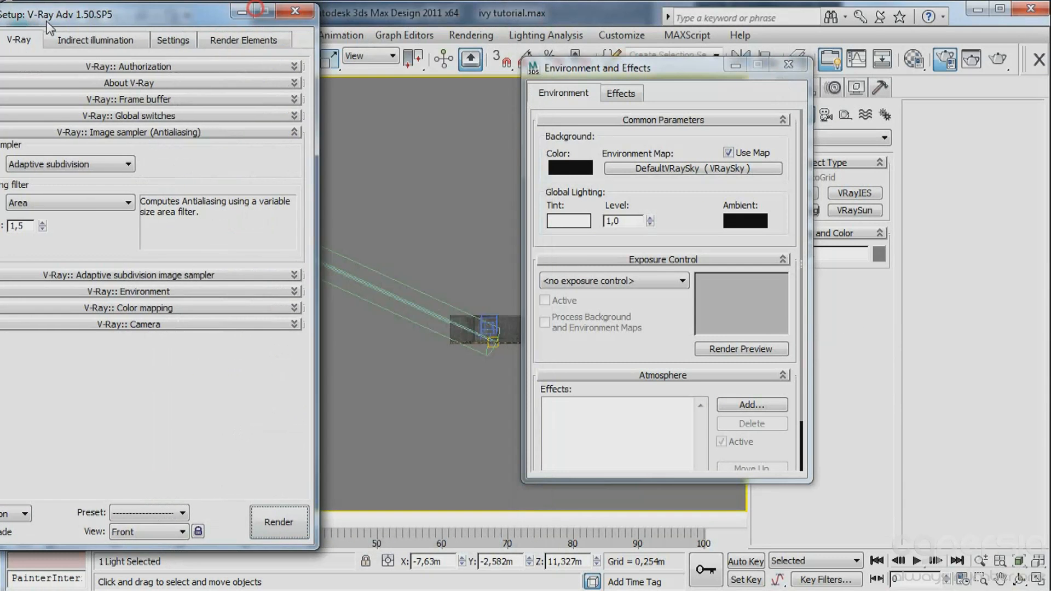
{"action": "left_click", "coordinate": [72, 163]}
{"action": "left_click", "coordinate": [42, 191]}
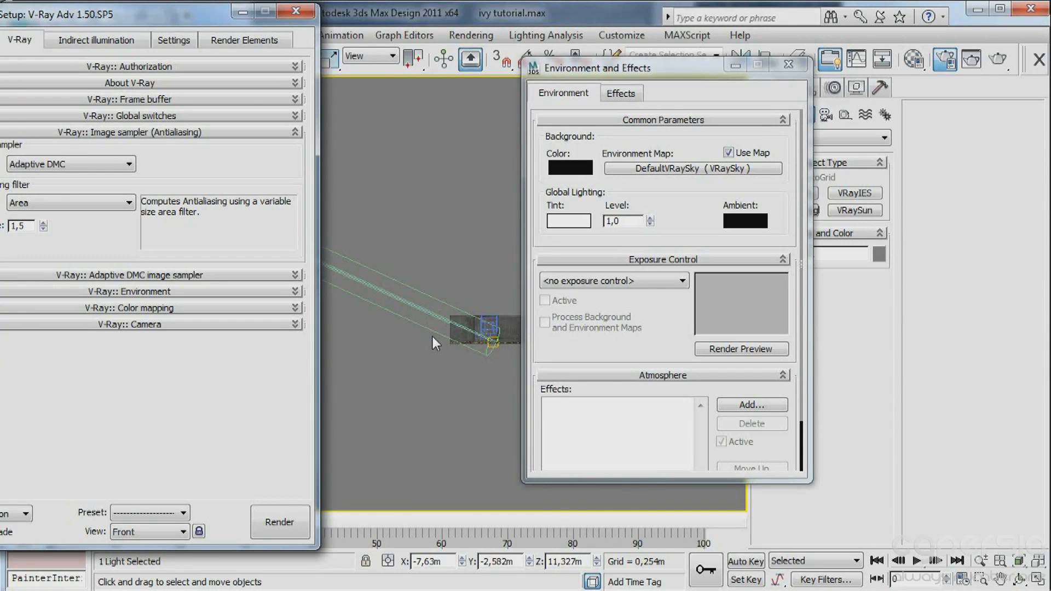
{"action": "left_click_drag", "start_coordinate": [97, 24], "coordinate": [206, 32]}
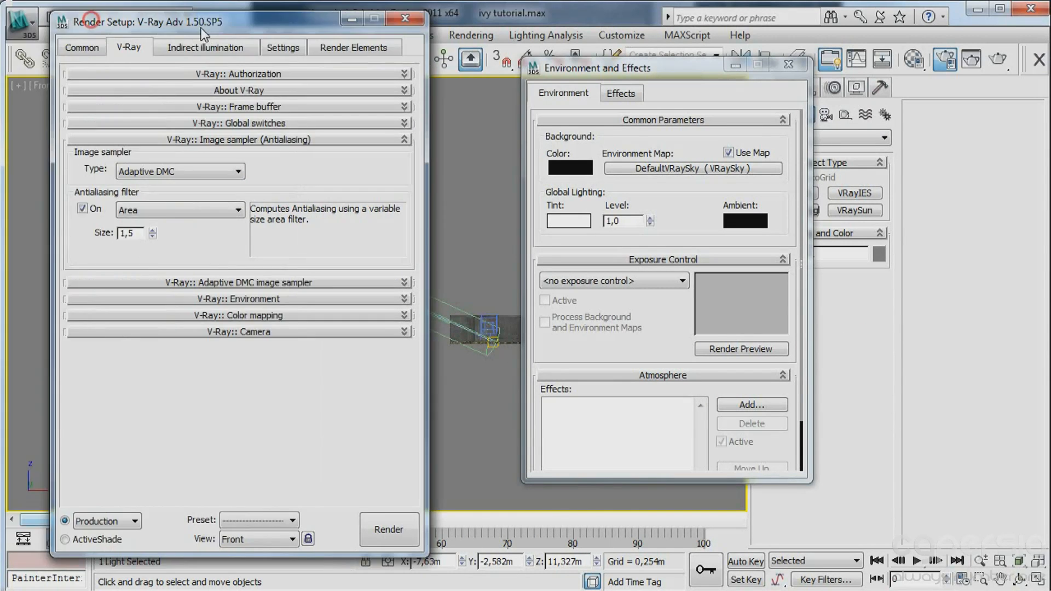
{"action": "left_click", "coordinate": [159, 210]}
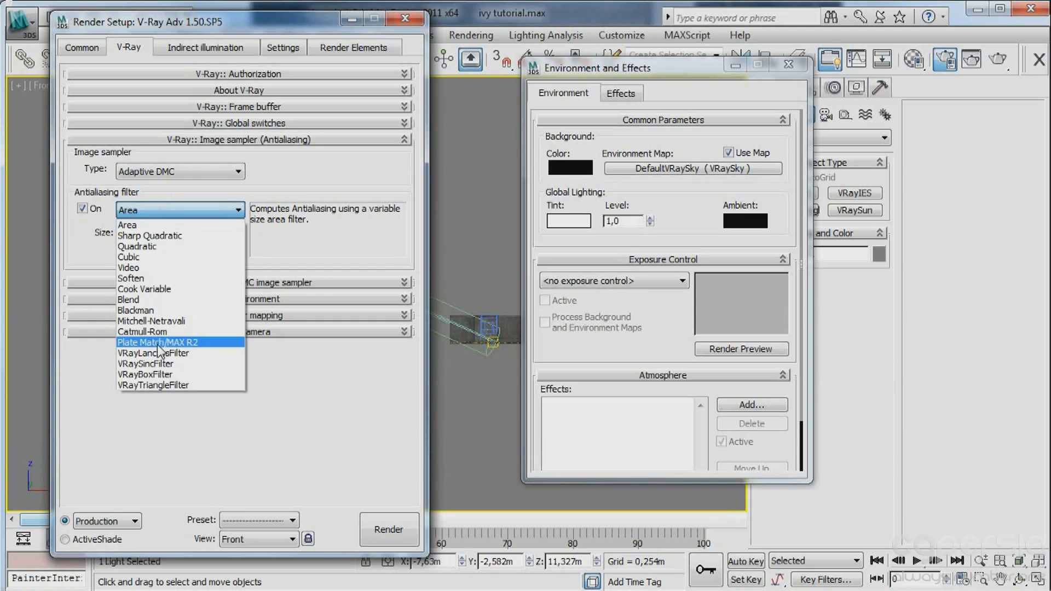
{"action": "left_click", "coordinate": [158, 365]}
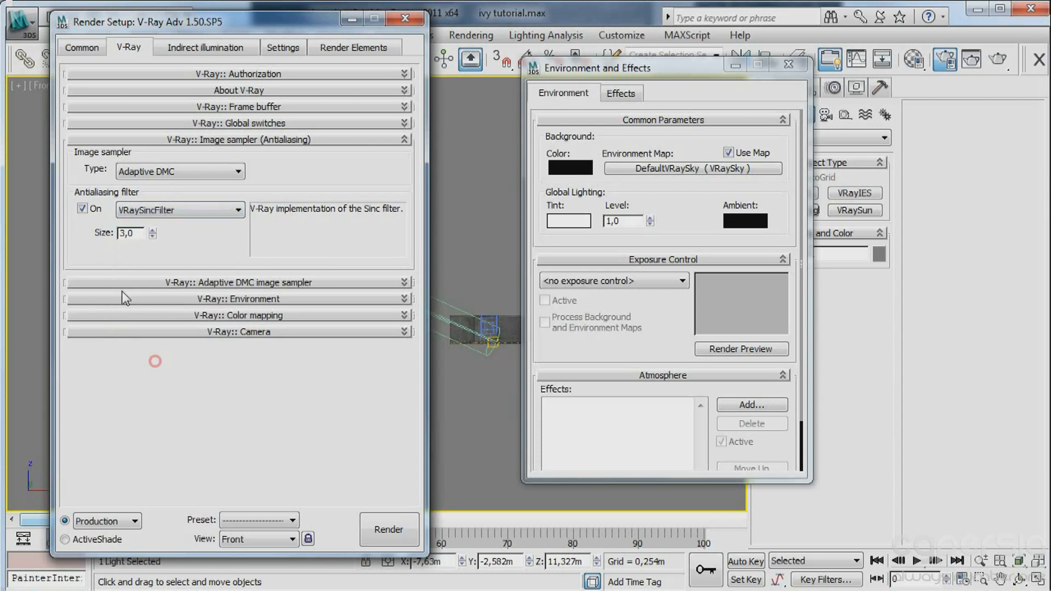
{"action": "left_click", "coordinate": [212, 284]}
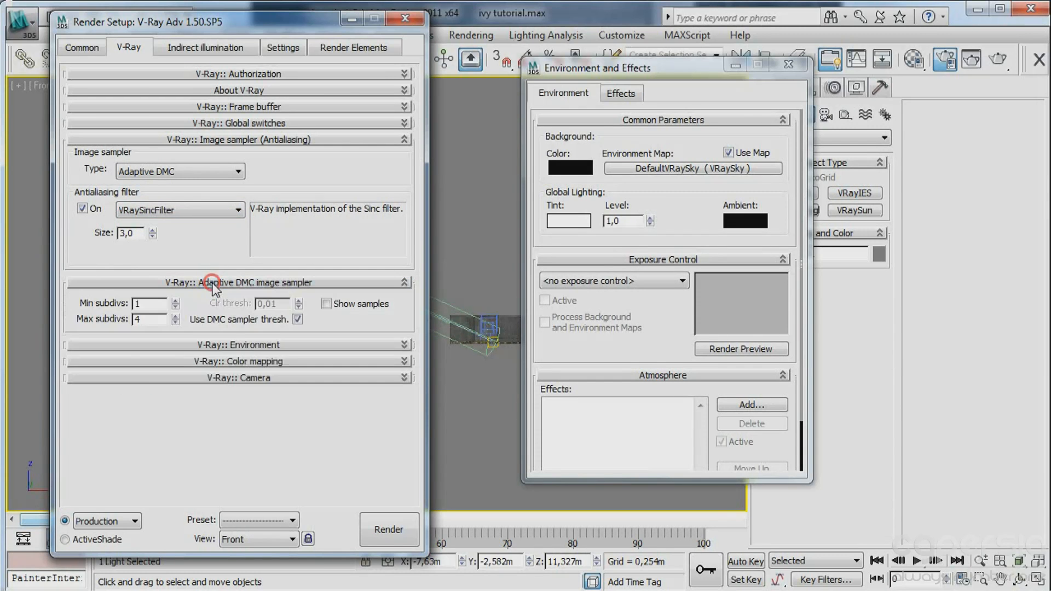
Enable the GI skylight and reflection/refraction environment overrides, assigning the DefaultVRaySky map to both as an instance.
{"action": "left_click", "coordinate": [240, 345]}
{"action": "left_click", "coordinate": [77, 374]}
{"action": "left_click", "coordinate": [78, 414]}
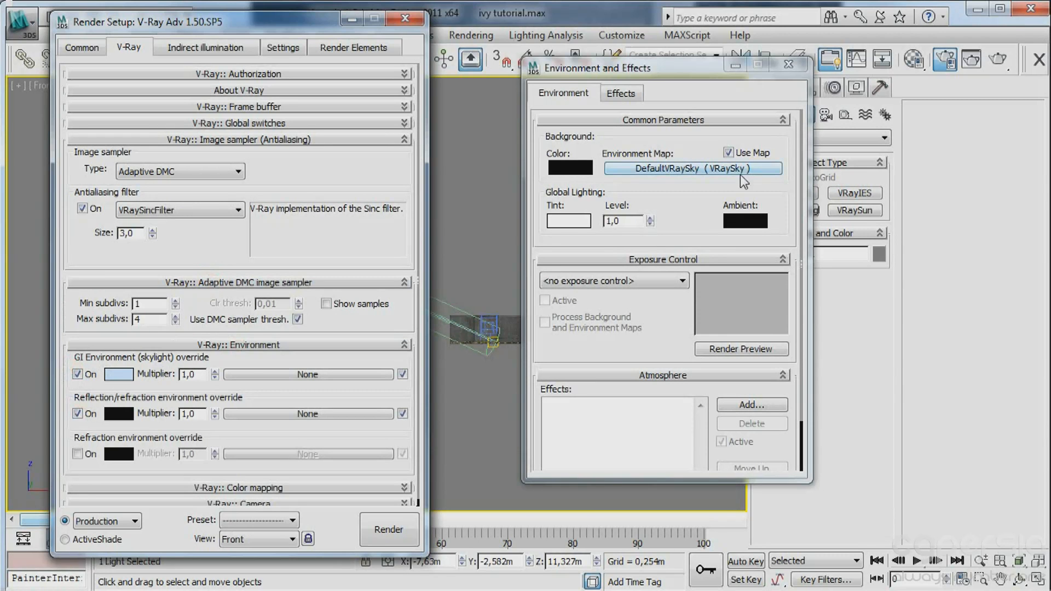
{"action": "left_click_drag", "start_coordinate": [743, 169], "coordinate": [247, 374]}
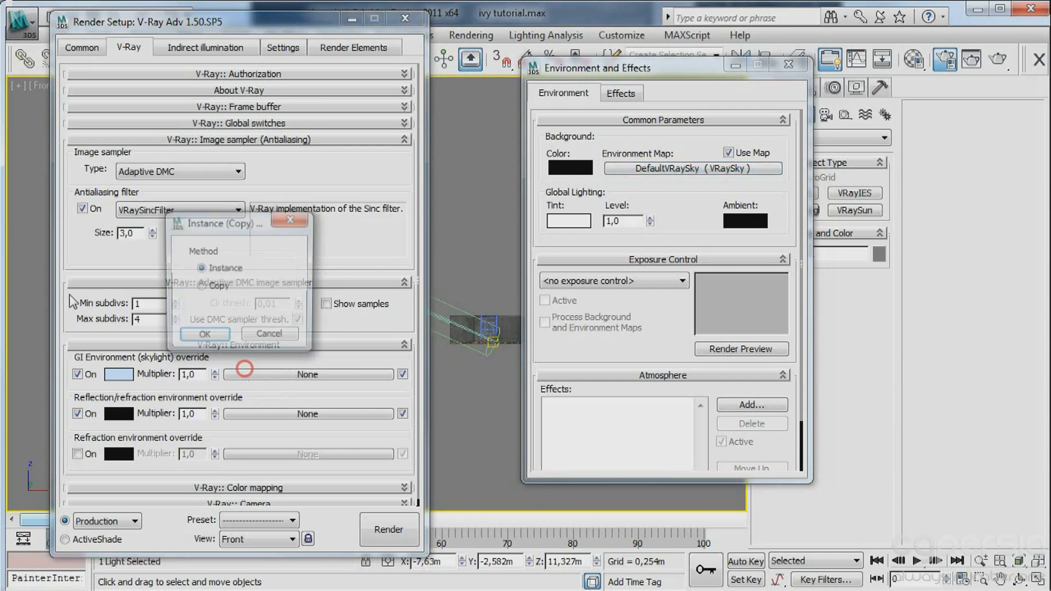
{"action": "left_click", "coordinate": [201, 336]}
{"action": "left_click_drag", "start_coordinate": [692, 169], "coordinate": [260, 413]}
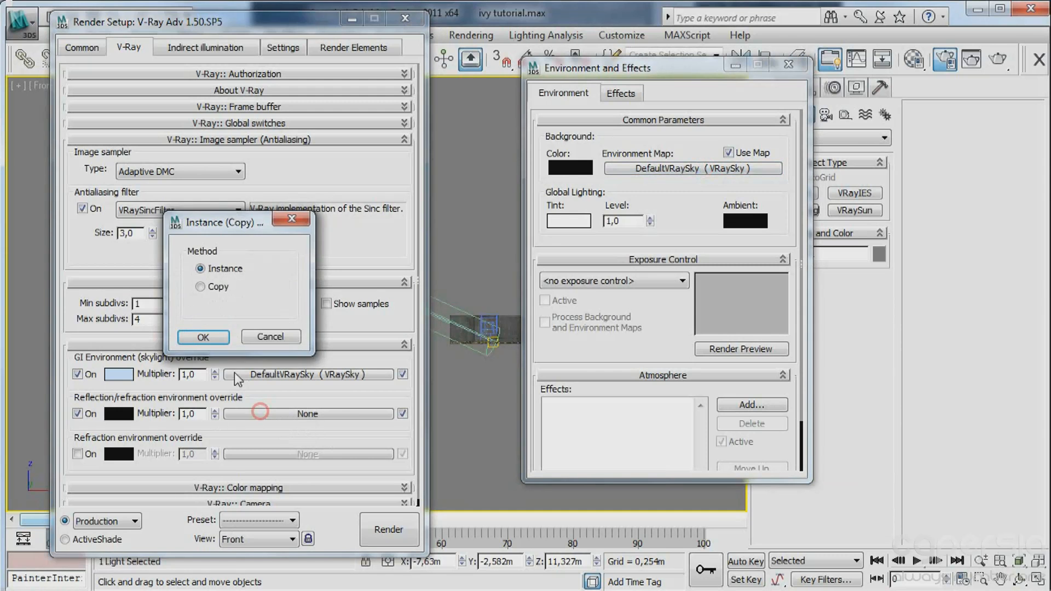
{"action": "left_click", "coordinate": [203, 336]}
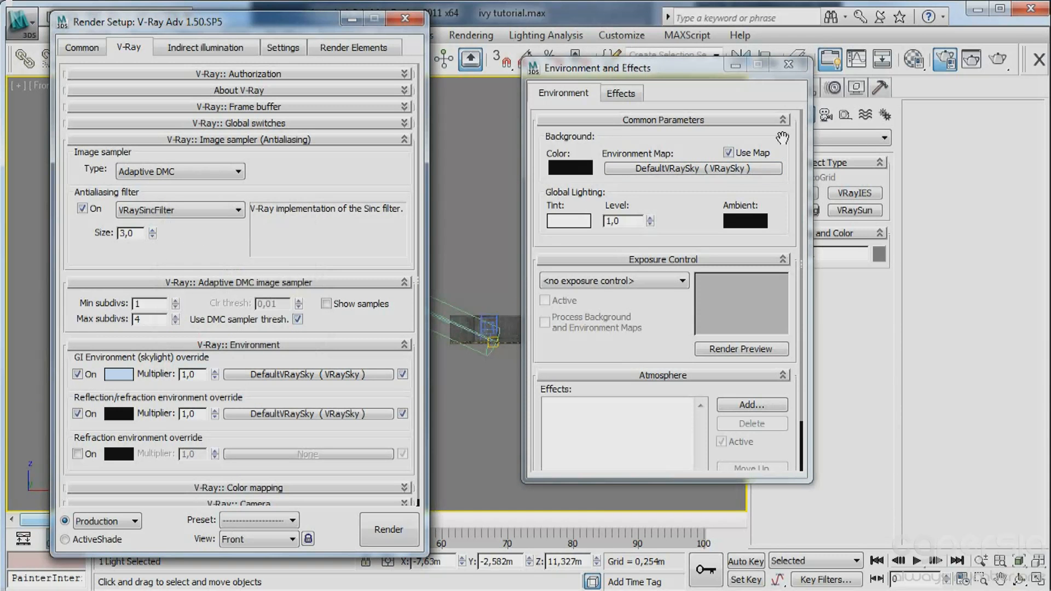
Turn off Use Map for the environment background and keep its background color black.
{"action": "left_click", "coordinate": [728, 153]}
{"action": "left_click", "coordinate": [587, 165]}
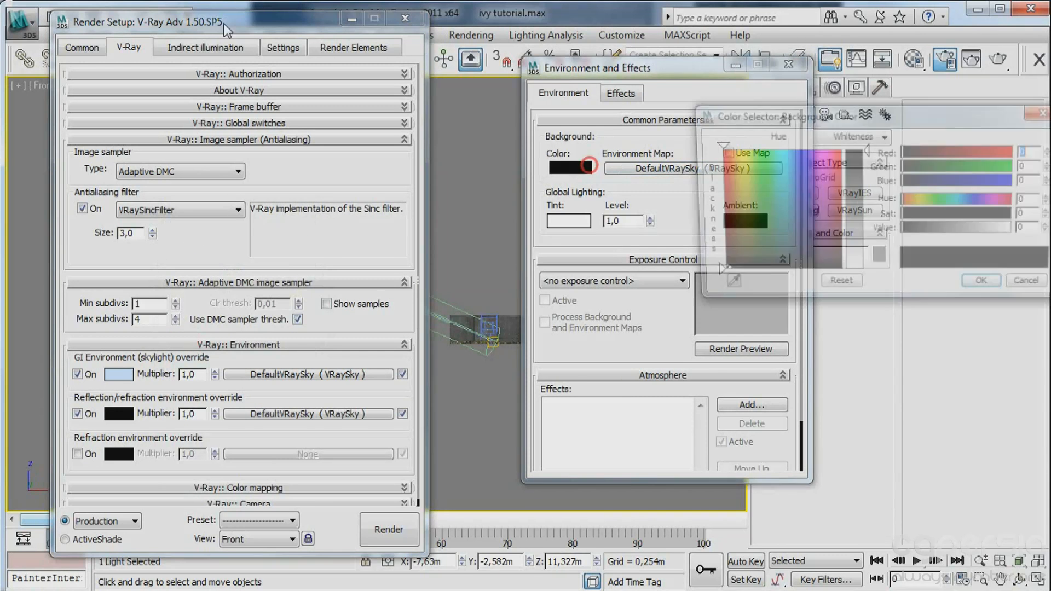
{"action": "left_click_drag", "start_coordinate": [868, 197], "coordinate": [848, 149]}
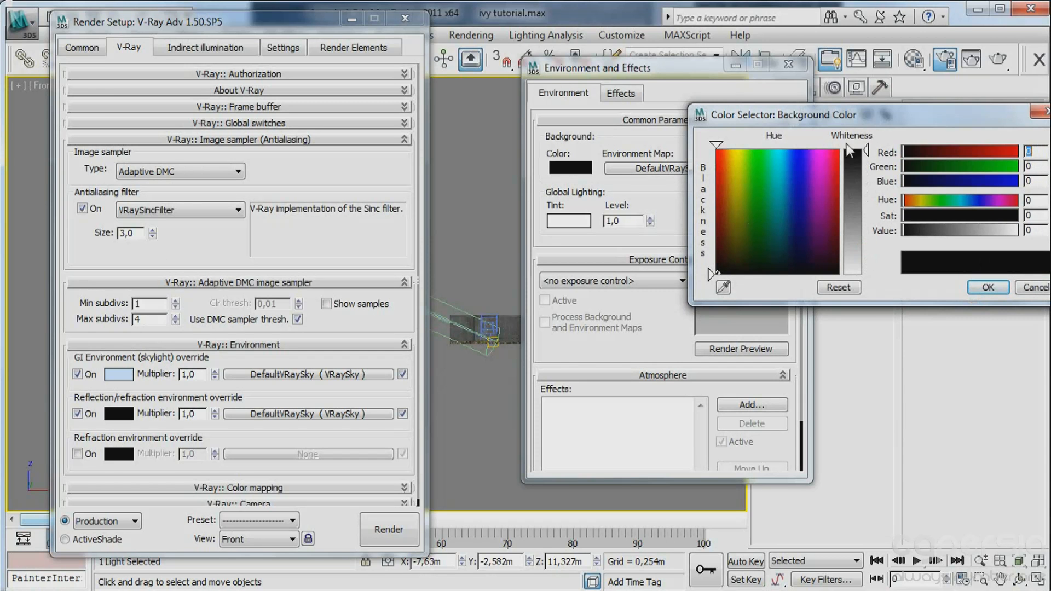
{"action": "left_click", "coordinate": [985, 288]}
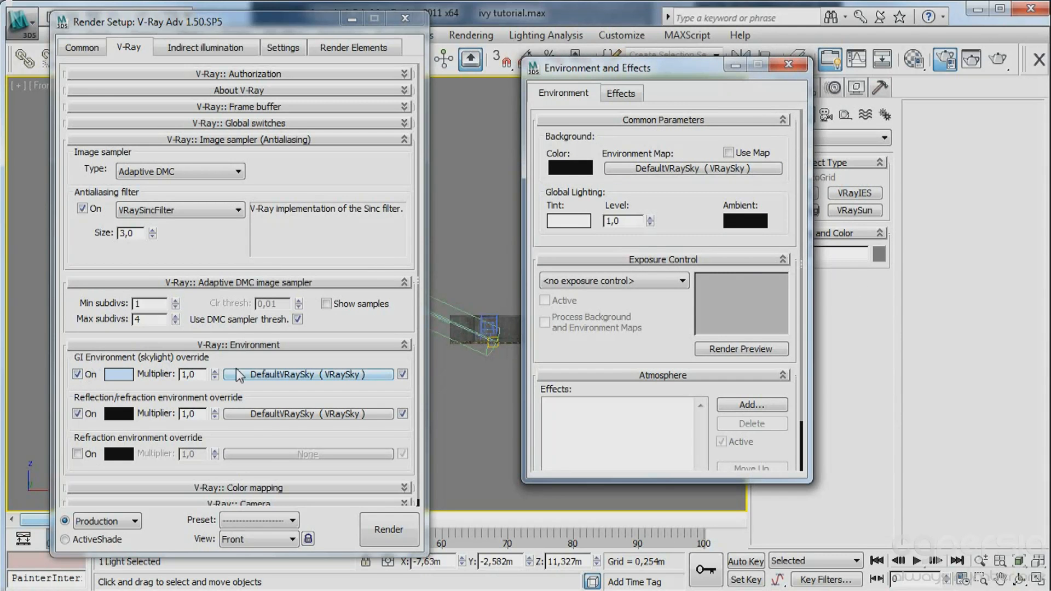
Enable indirect illumination with Light cache as the secondary bounces engine, and open the irradiance map settings.
{"action": "left_click", "coordinate": [184, 48]}
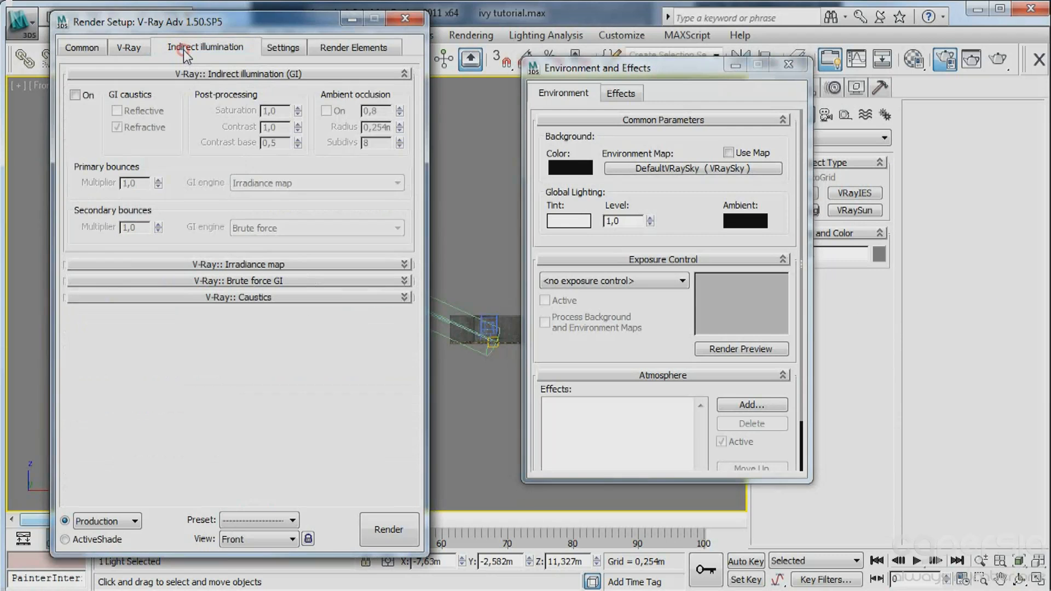
{"action": "left_click", "coordinate": [75, 96]}
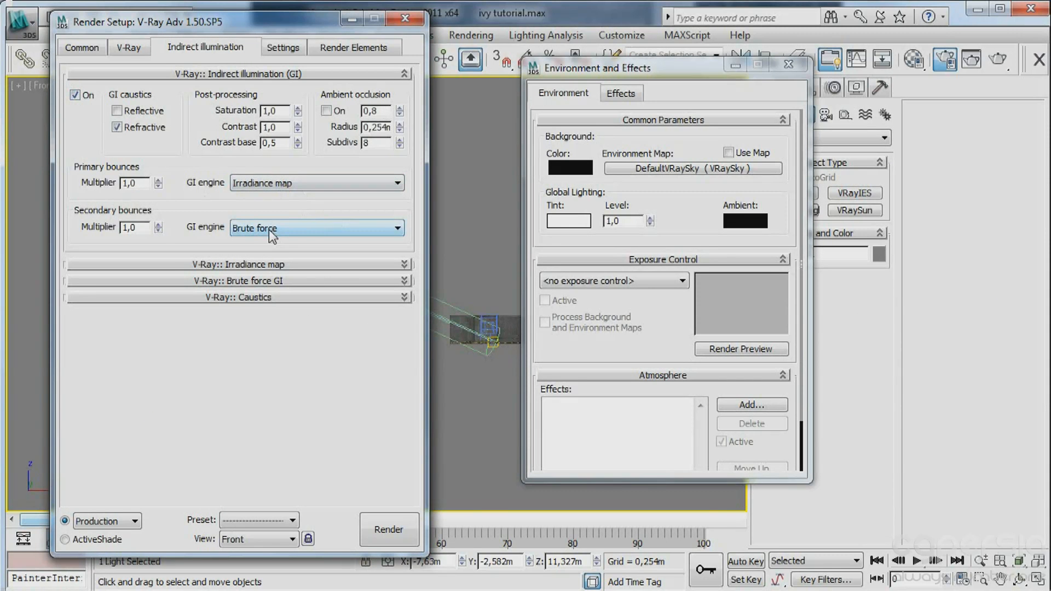
{"action": "left_click", "coordinate": [270, 229]}
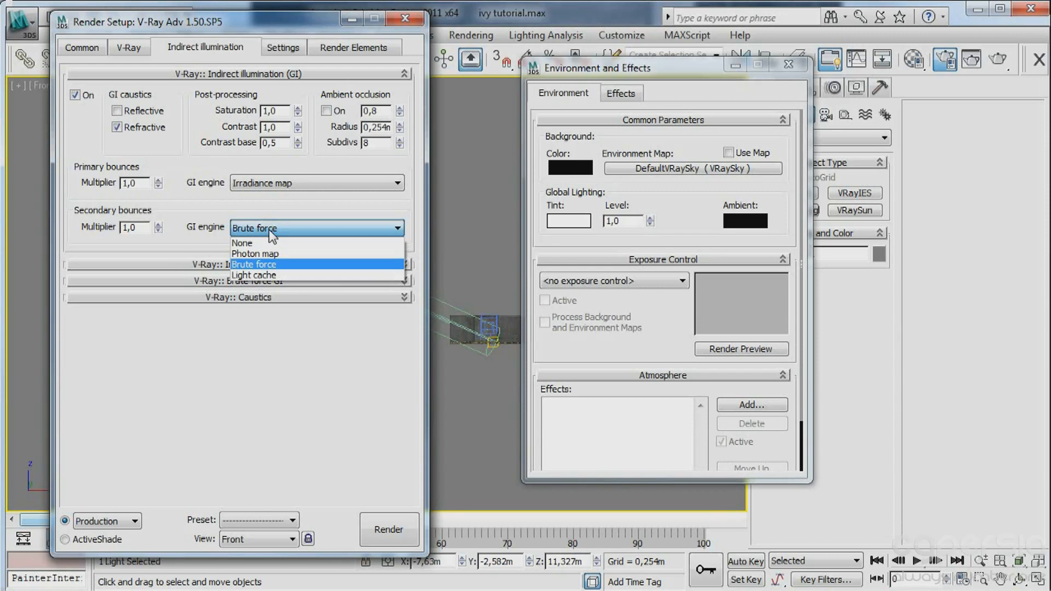
{"action": "left_click", "coordinate": [267, 277]}
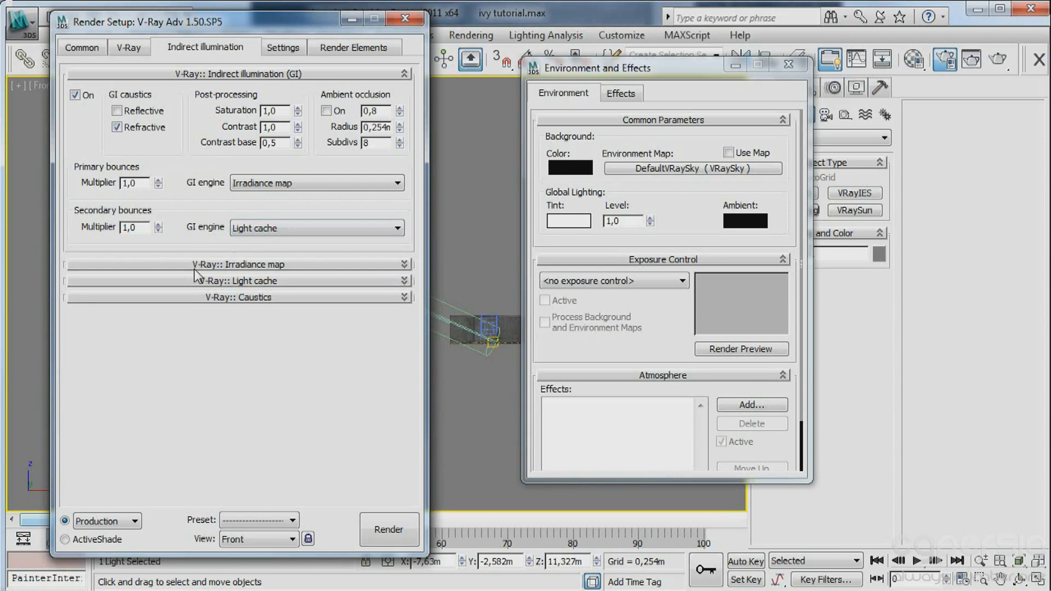
{"action": "left_click", "coordinate": [216, 266]}
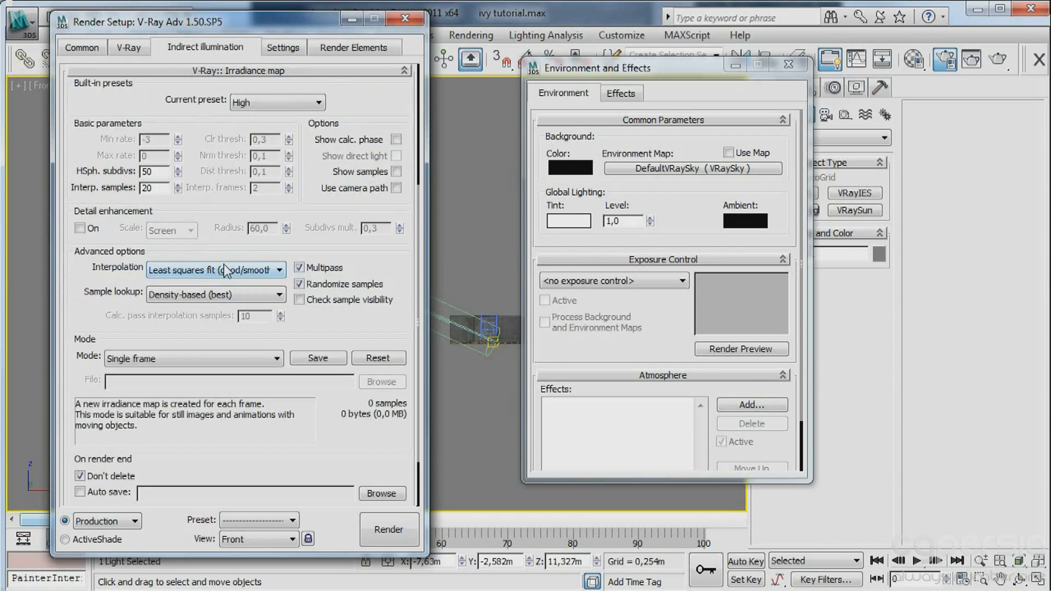
Apply the Low preset to the irradiance map (min rate -3, max rate -2) and turn on Show calc. phase.
{"action": "left_click", "coordinate": [311, 104]}
{"action": "left_click", "coordinate": [282, 138]}
{"action": "left_click", "coordinate": [395, 139]}
{"action": "scroll", "coordinate": [348, 306], "scroll_direction": "down", "scroll_amount": 2}
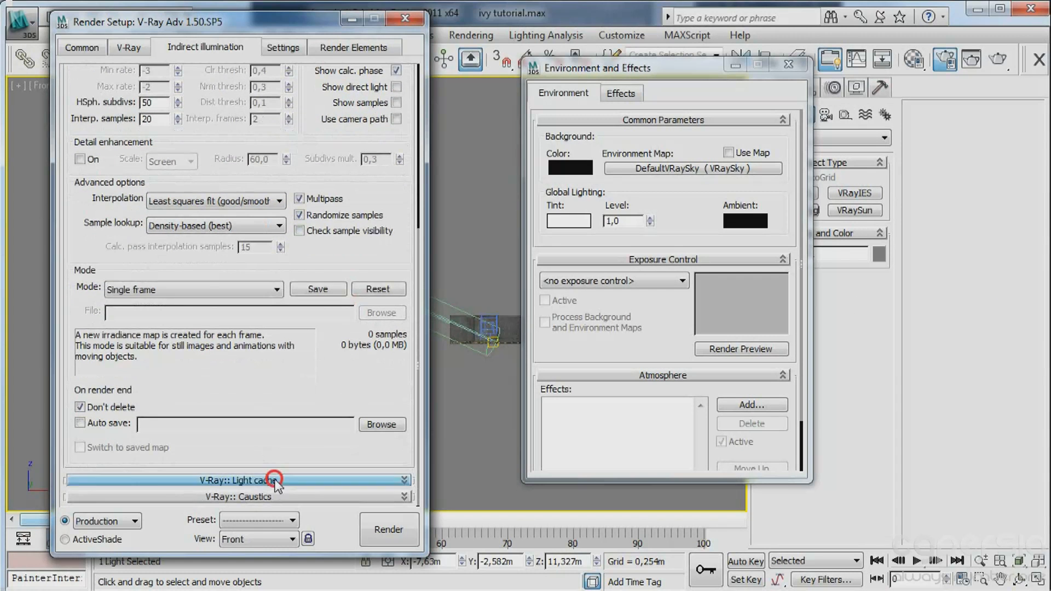
Set the light cache subdivs to 600 and the number of passes to 12.
{"action": "left_click", "coordinate": [263, 480]}
{"action": "left_click_drag", "start_coordinate": [186, 219], "coordinate": [80, 214]}
{"action": "type", "text": "630"}
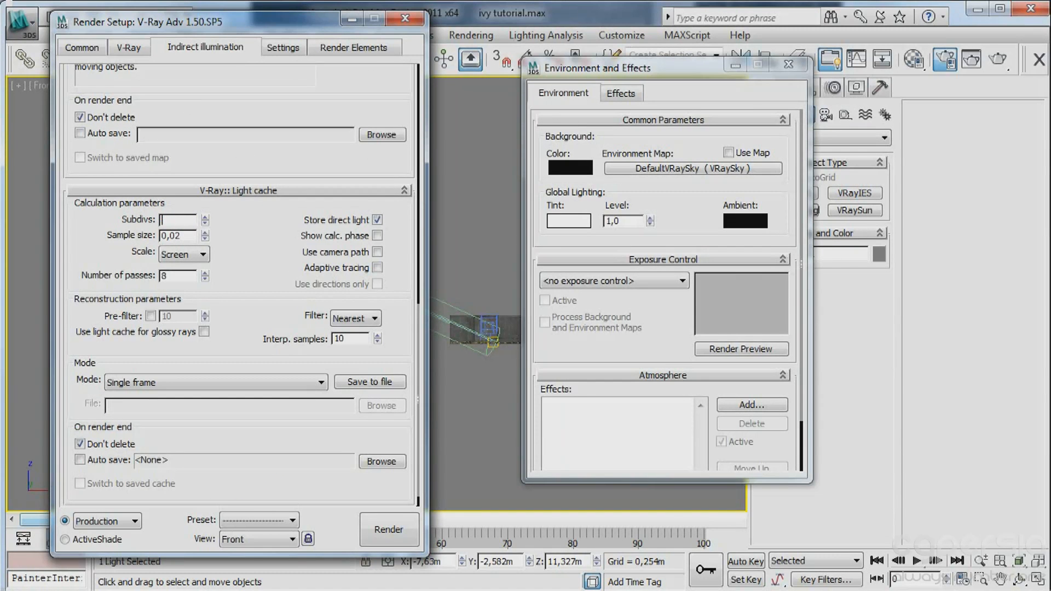
{"action": "left_click_drag", "start_coordinate": [177, 276], "coordinate": [76, 272]}
{"action": "type", "text": "12"}
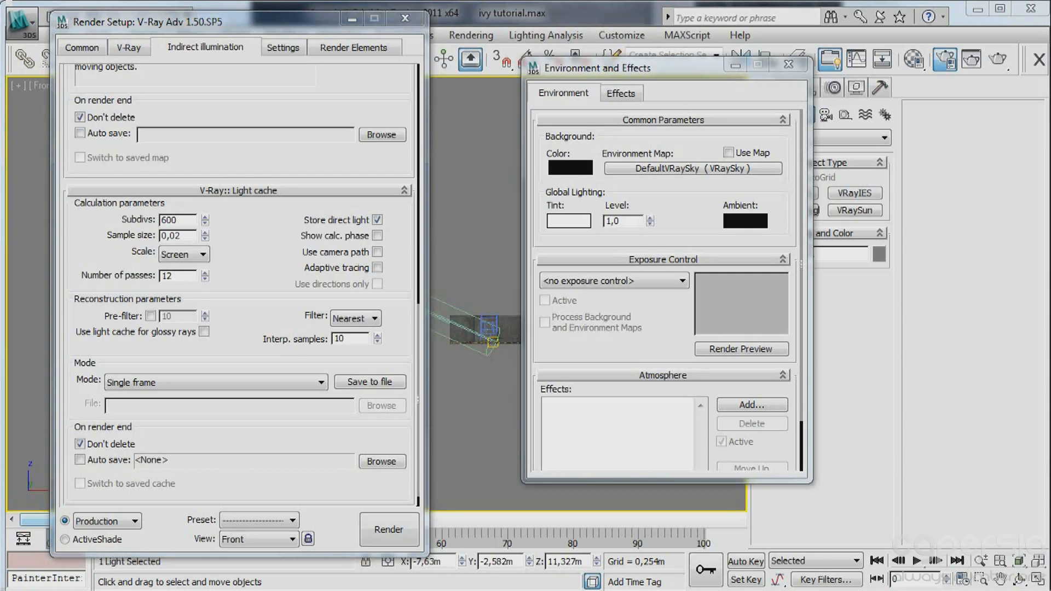
Check how many processor threads are available in the performance view of Windows Task Manager, then return to the light cache settings.
{"action": "key", "text": "ctrl+shift+Escape"}
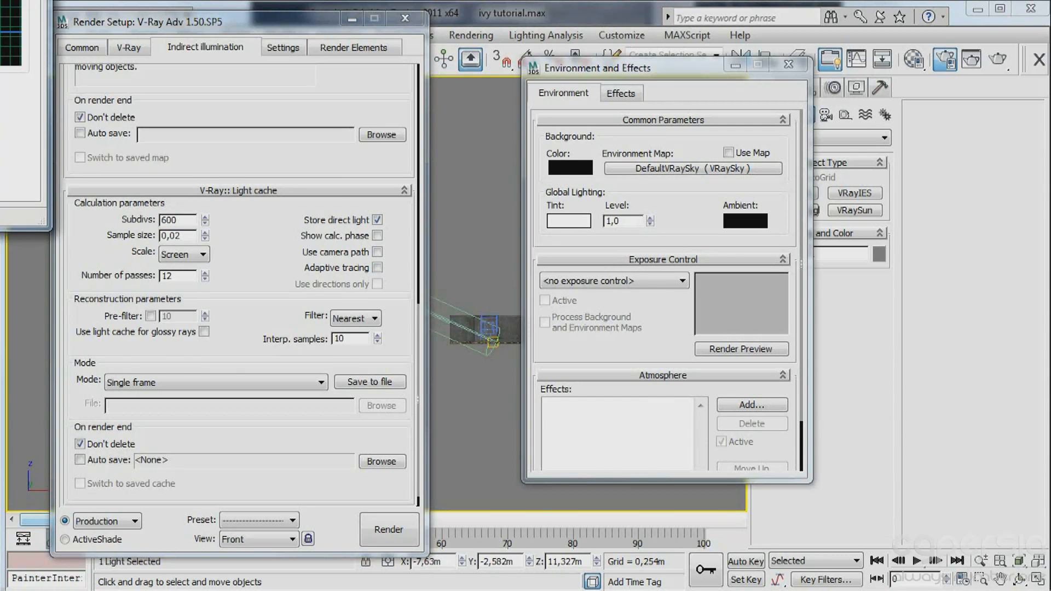
{"action": "left_click_drag", "start_coordinate": [0, 0], "coordinate": [478, 35]}
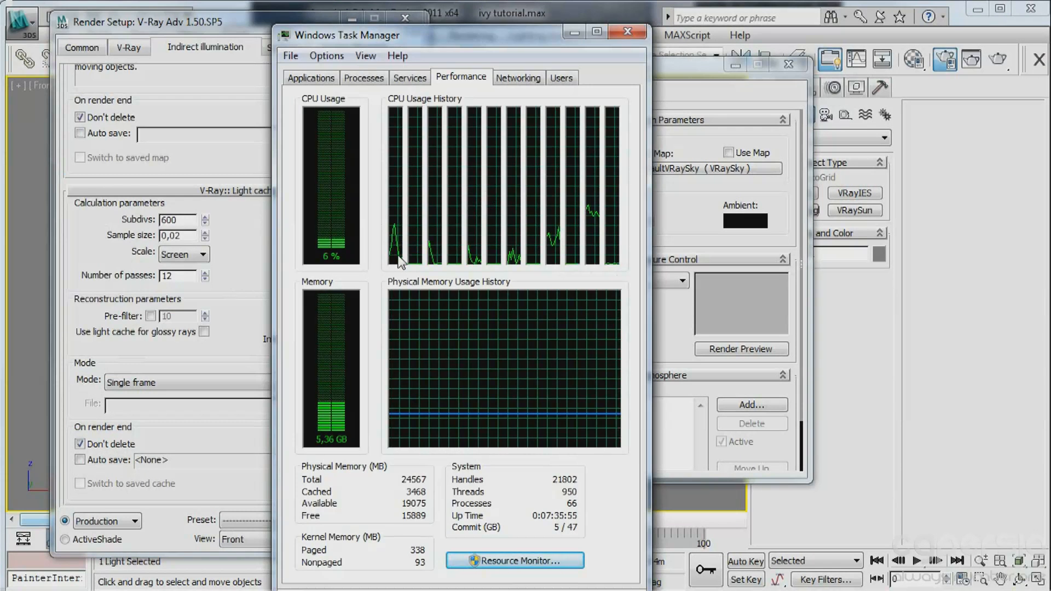
{"action": "left_click", "coordinate": [573, 32]}
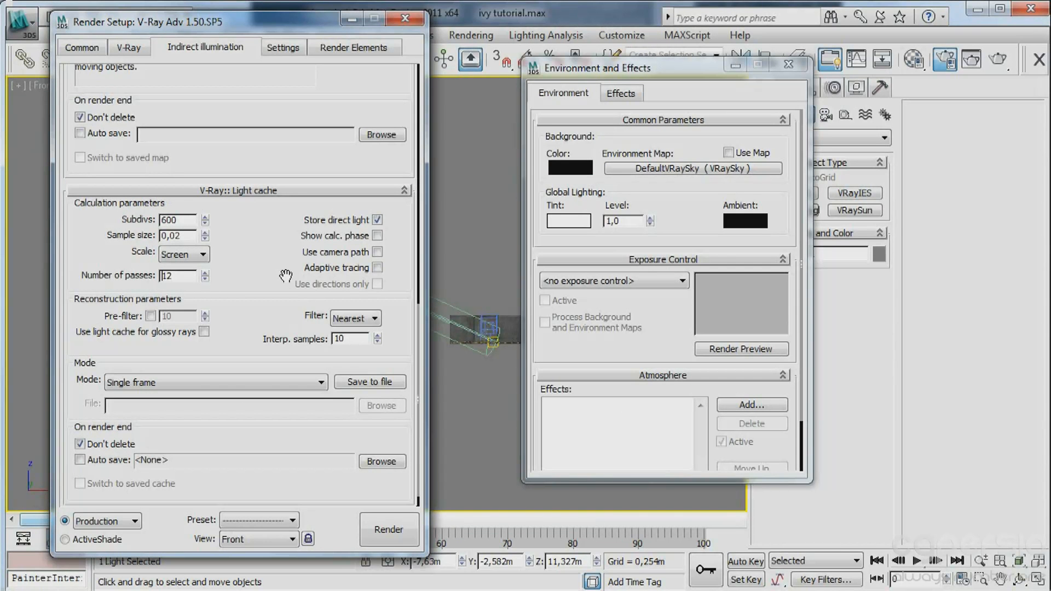
{"action": "double_click", "coordinate": [192, 275]}
Set the V-Ray System dynamic memory limit to 800 MB and minimize the render setup.
{"action": "left_click", "coordinate": [278, 48]}
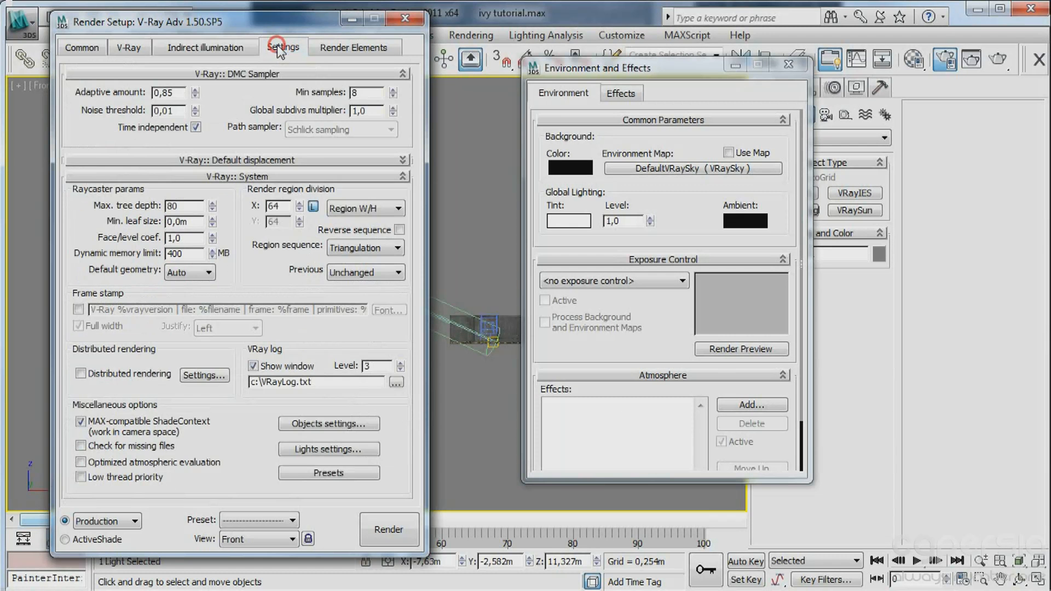
{"action": "double_click", "coordinate": [185, 253]}
{"action": "type", "text": "1024"}
{"action": "double_click", "coordinate": [191, 253]}
{"action": "type", "text": "800"}
{"action": "left_click", "coordinate": [79, 218]}
{"action": "left_click", "coordinate": [350, 19]}
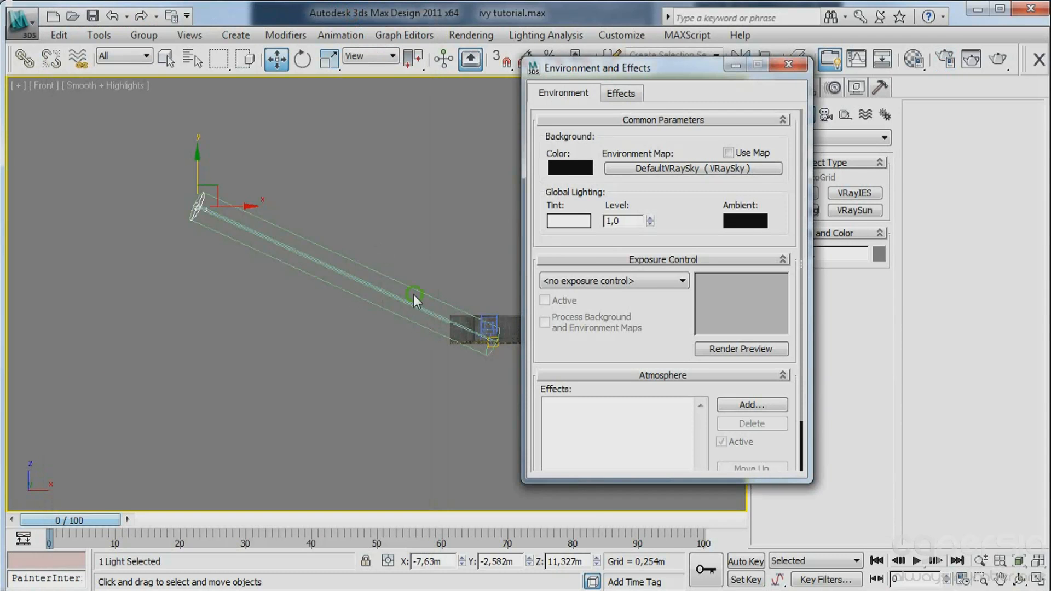
Switch to the VRayPhysicalCamera001 view and expand the V-Ray color mapping settings in a heightened render setup window.
{"action": "middle_click_drag", "start_coordinate": [413, 294], "coordinate": [302, 292]}
{"action": "key", "text": "c"}
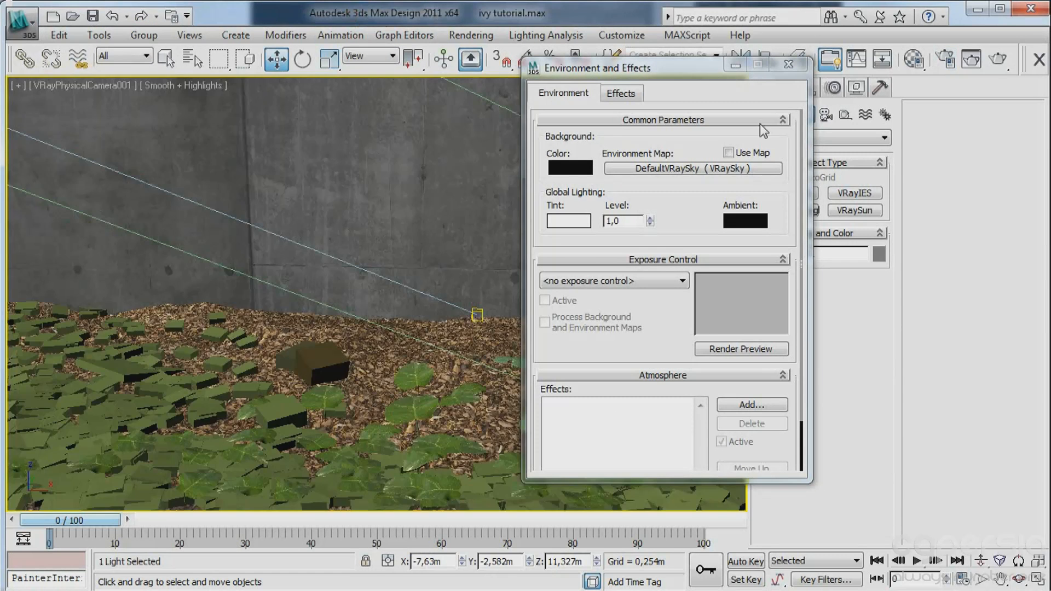
{"action": "left_click", "coordinate": [944, 59]}
{"action": "left_click", "coordinate": [131, 46]}
{"action": "scroll", "coordinate": [247, 383], "scroll_direction": "down", "scroll_amount": 1}
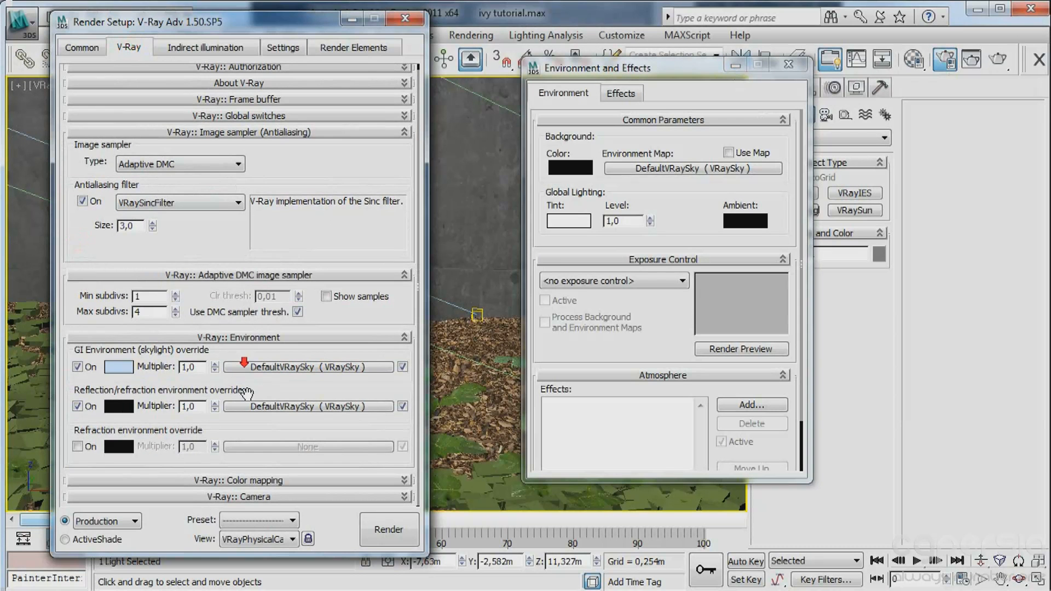
{"action": "left_click", "coordinate": [252, 481]}
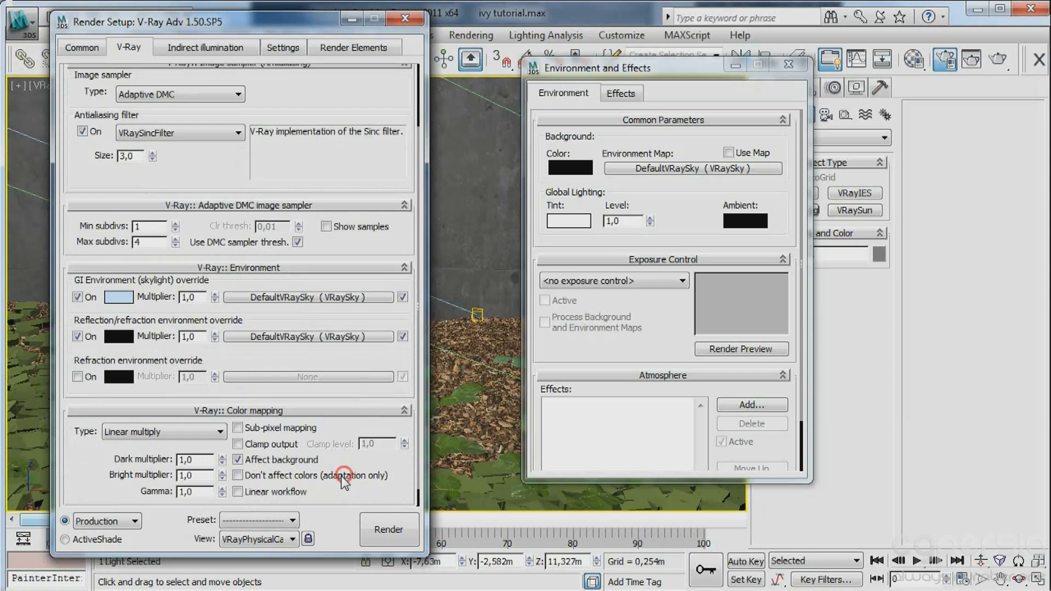
{"action": "left_click_drag", "start_coordinate": [198, 23], "coordinate": [208, 0]}
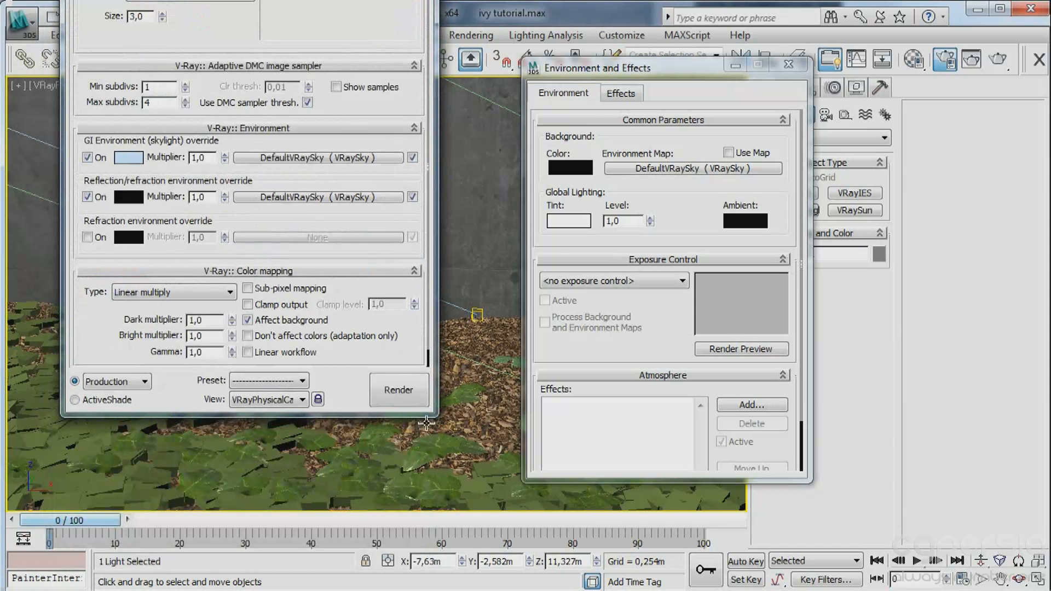
{"action": "left_click_drag", "start_coordinate": [430, 414], "coordinate": [446, 534]}
{"action": "double_click", "coordinate": [196, 429]}
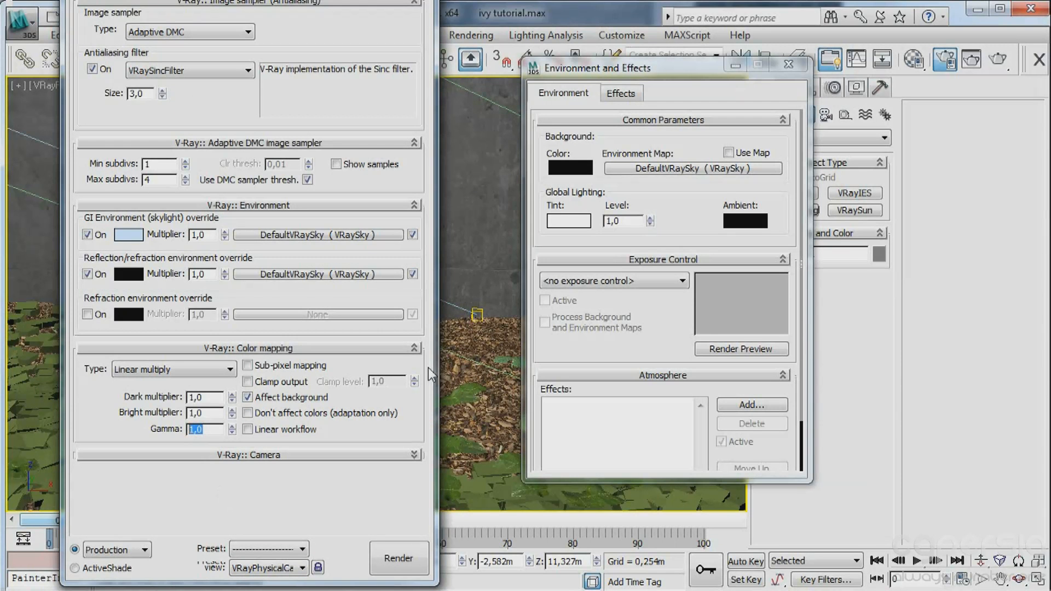
Change the diffuse color of the unused 13 - Default material to pure white and close the Material Editor.
{"action": "left_click", "coordinate": [573, 21]}
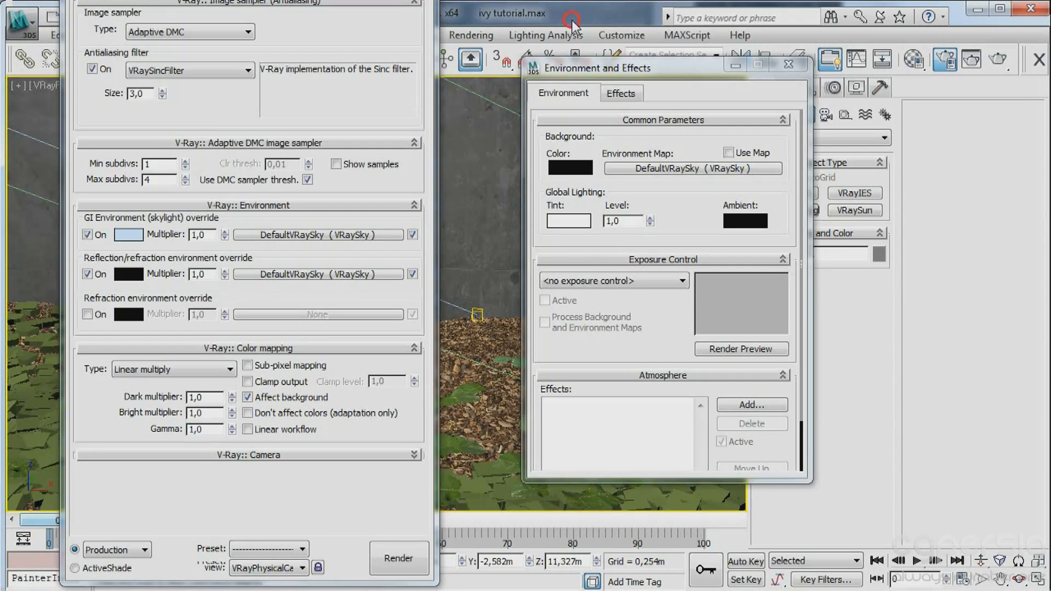
{"action": "key", "text": "m"}
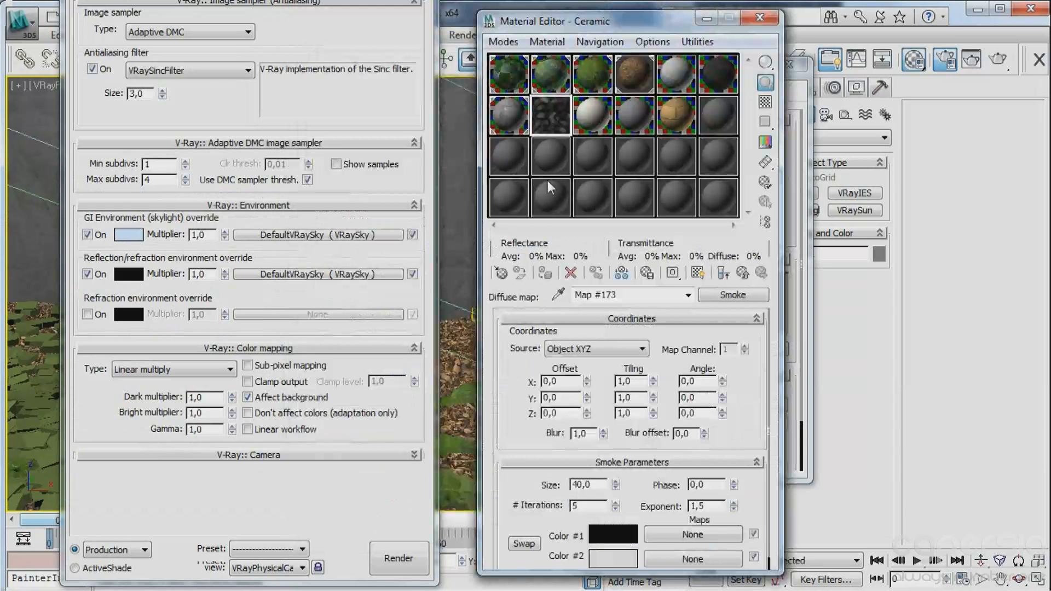
{"action": "left_click", "coordinate": [508, 164]}
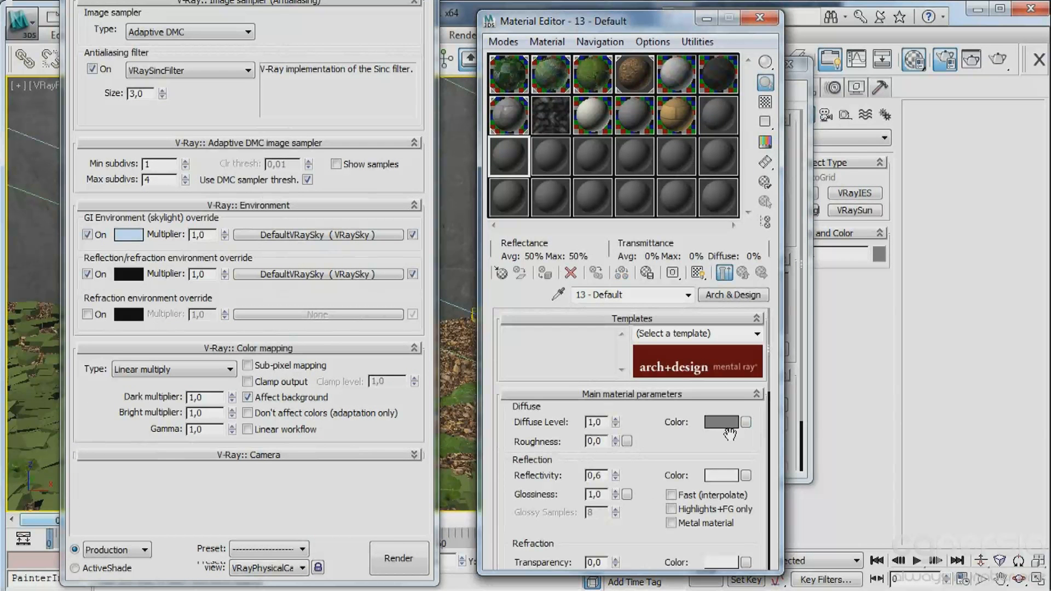
{"action": "left_click", "coordinate": [720, 422]}
{"action": "left_click_drag", "start_coordinate": [867, 215], "coordinate": [867, 274]}
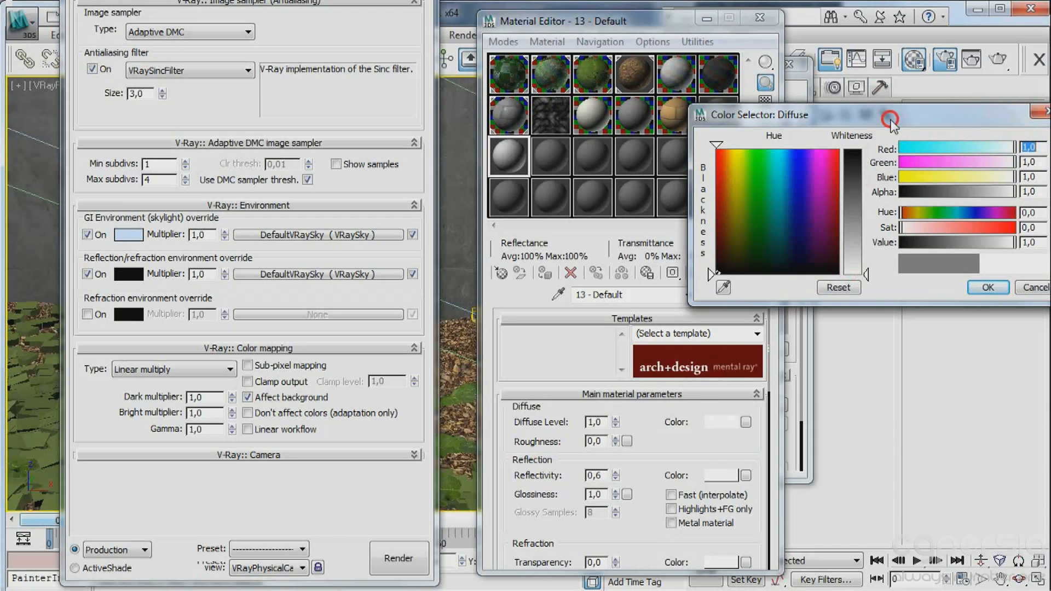
{"action": "left_click_drag", "start_coordinate": [891, 120], "coordinate": [616, 120]}
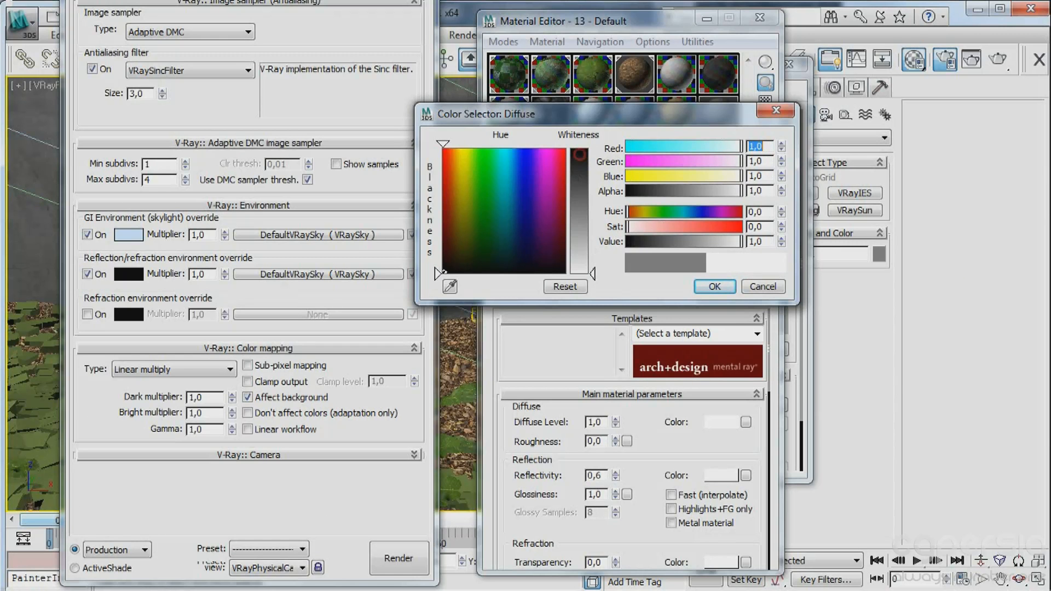
{"action": "left_click", "coordinate": [714, 287]}
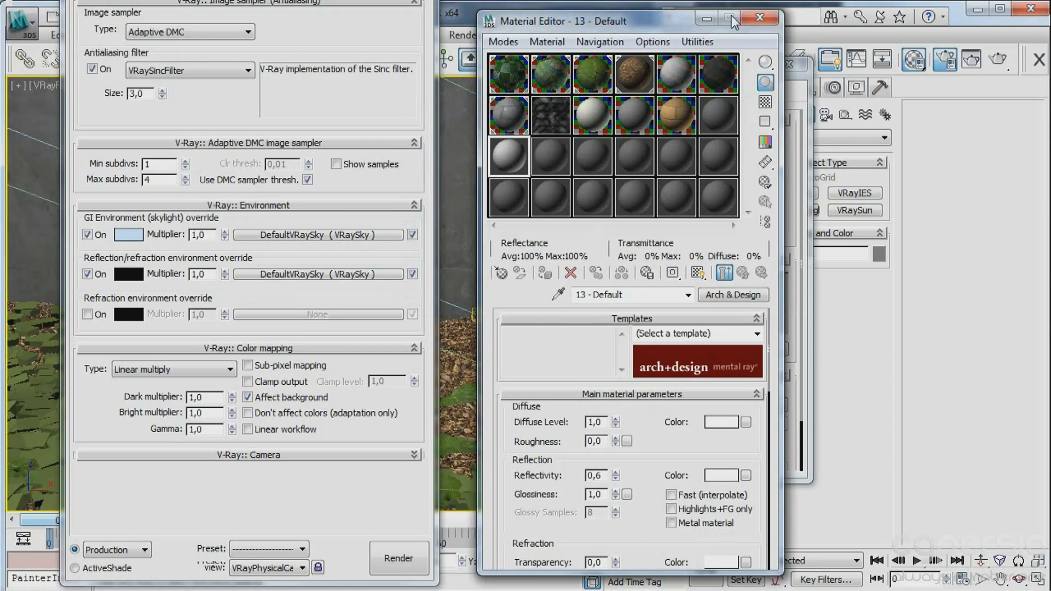
{"action": "left_click", "coordinate": [758, 20]}
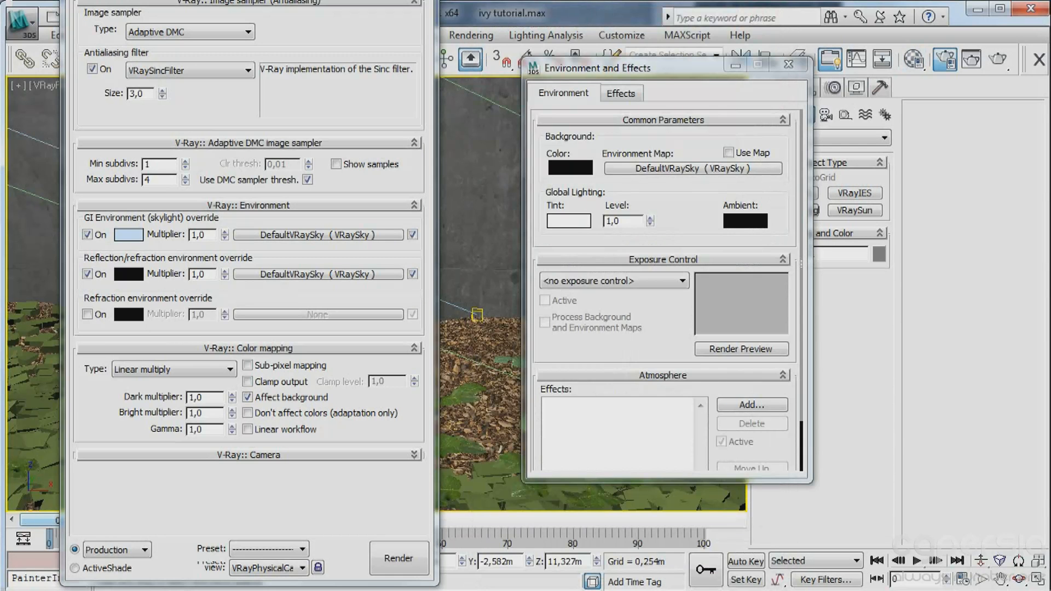
Set the color mapping type to Reinhard with a burn value of 0.5, and close the render setup and environment windows.
{"action": "left_click", "coordinate": [169, 368]}
{"action": "left_click", "coordinate": [149, 449]}
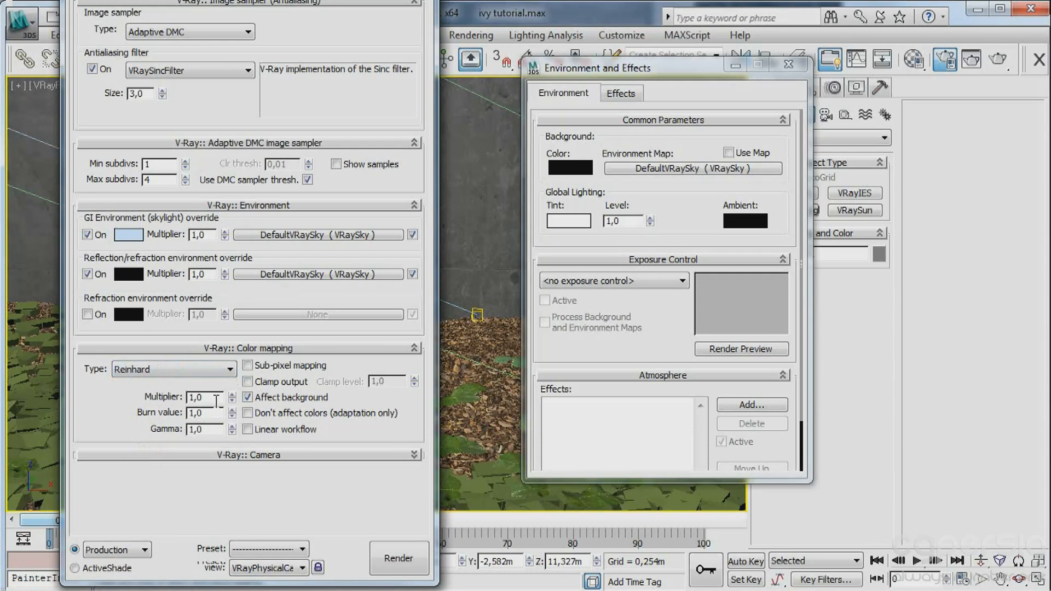
{"action": "double_click", "coordinate": [208, 414]}
{"action": "type", "text": ",5"}
{"action": "left_click", "coordinate": [82, 402]}
{"action": "left_click", "coordinate": [415, 0]}
{"action": "left_click", "coordinate": [787, 64]}
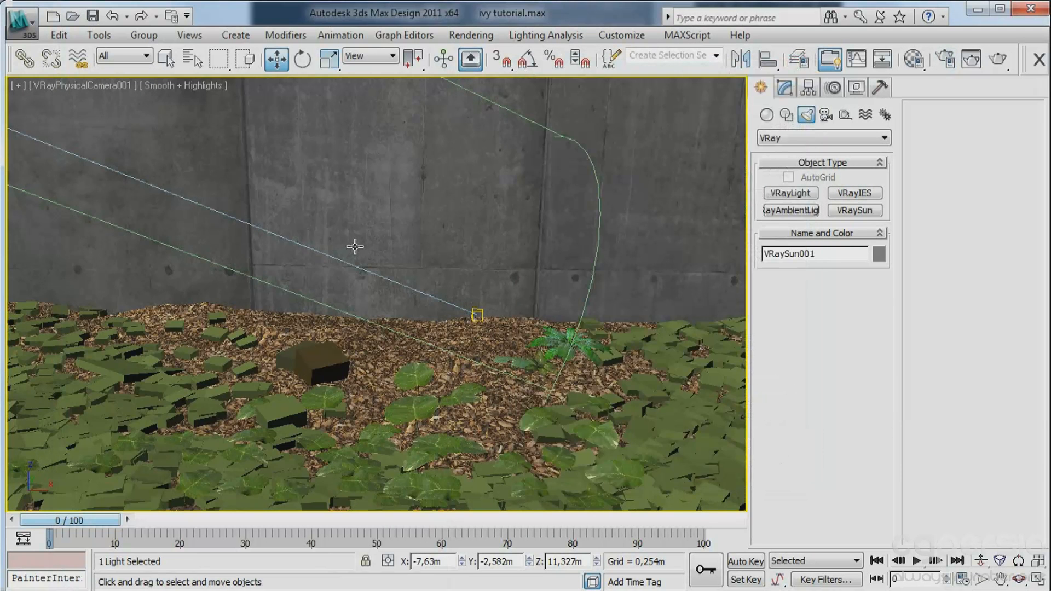
Frame the garden and the incoming sun beam in the Top view, with the AEC Extended object types ready for creation.
{"action": "key", "text": "t"}
{"action": "scroll", "coordinate": [444, 250], "scroll_direction": "down", "scroll_amount": 4}
{"action": "middle_click_drag", "start_coordinate": [502, 268], "coordinate": [356, 256]}
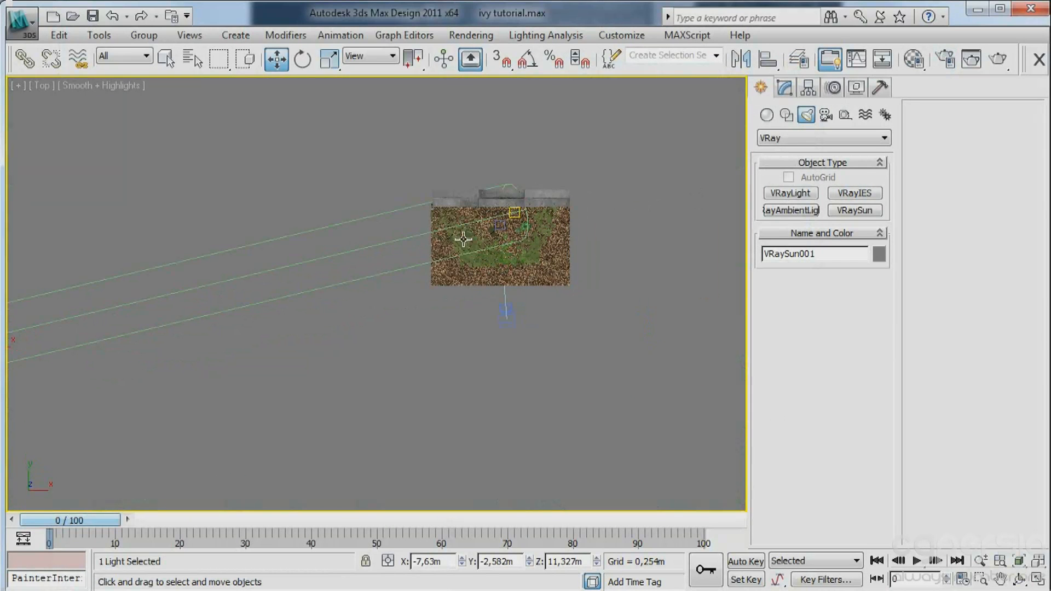
{"action": "key", "text": "f"}
{"action": "key", "text": "z"}
{"action": "key", "text": "t"}
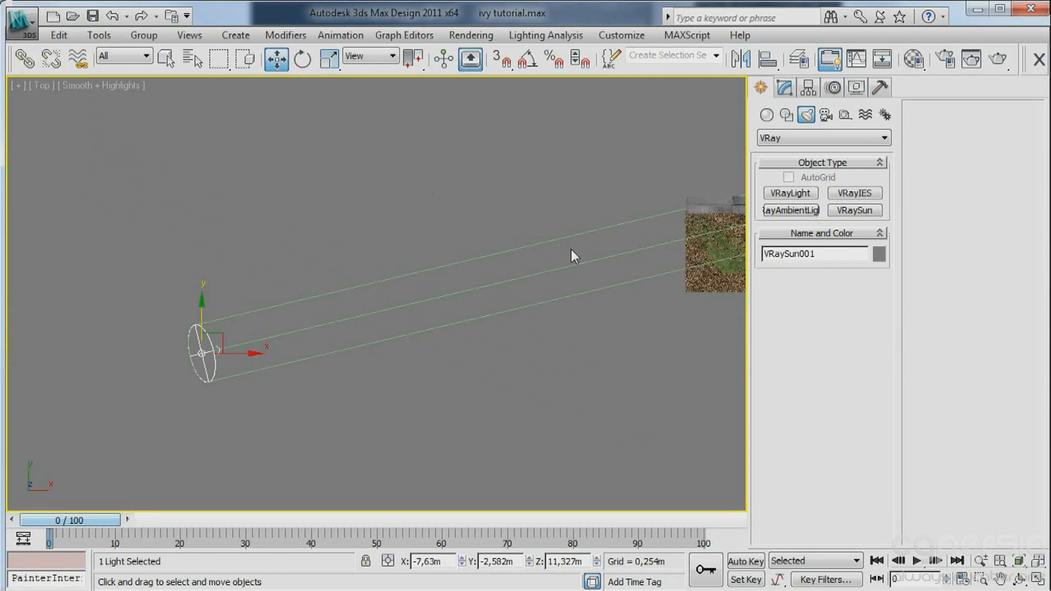
{"action": "middle_click_drag", "start_coordinate": [571, 248], "coordinate": [263, 226]}
{"action": "left_click", "coordinate": [766, 115]}
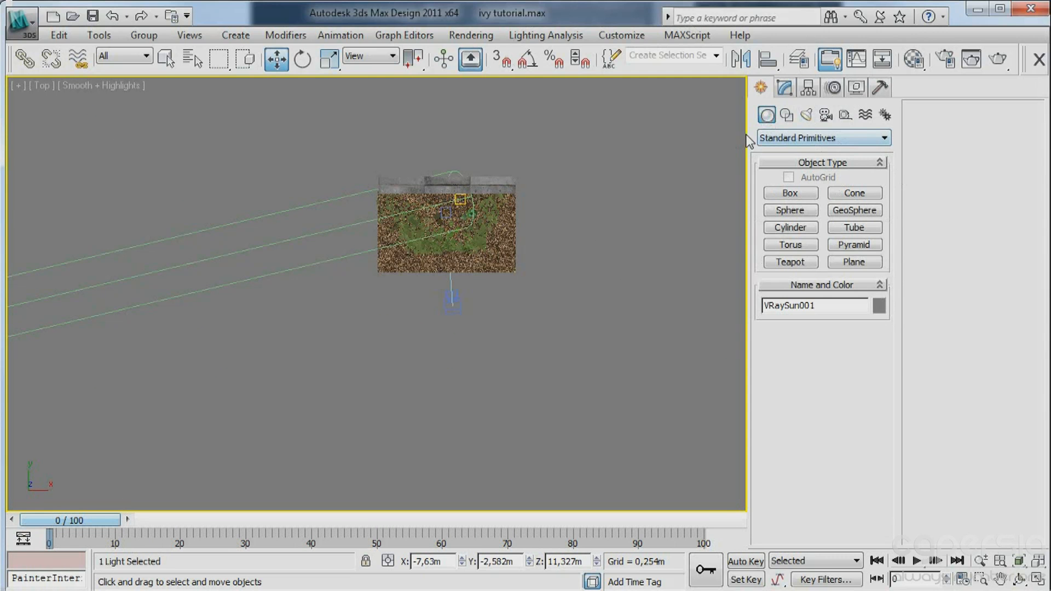
{"action": "left_click", "coordinate": [790, 193]}
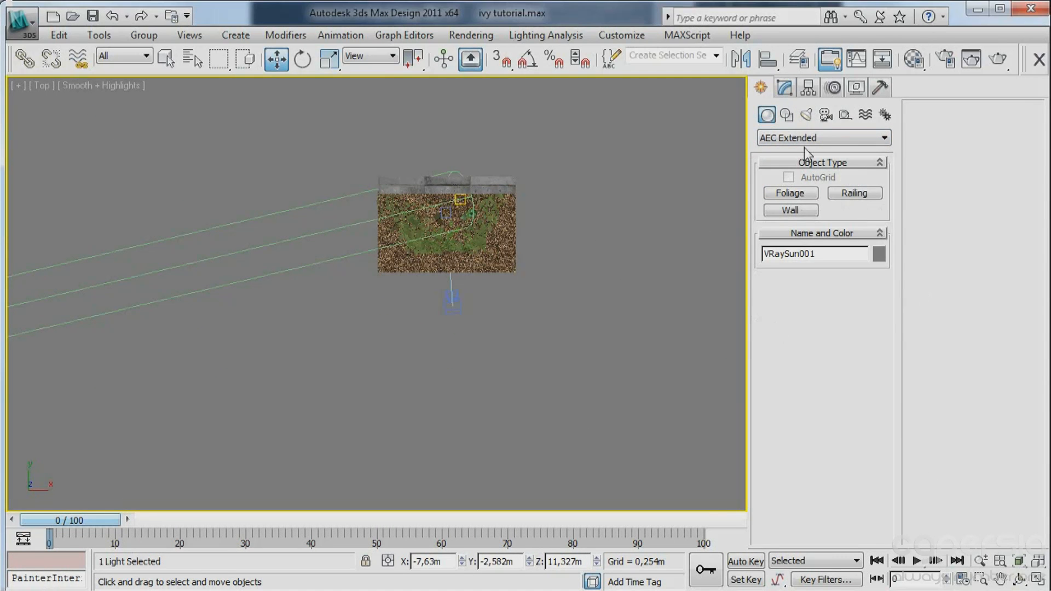
{"action": "left_click", "coordinate": [790, 140]}
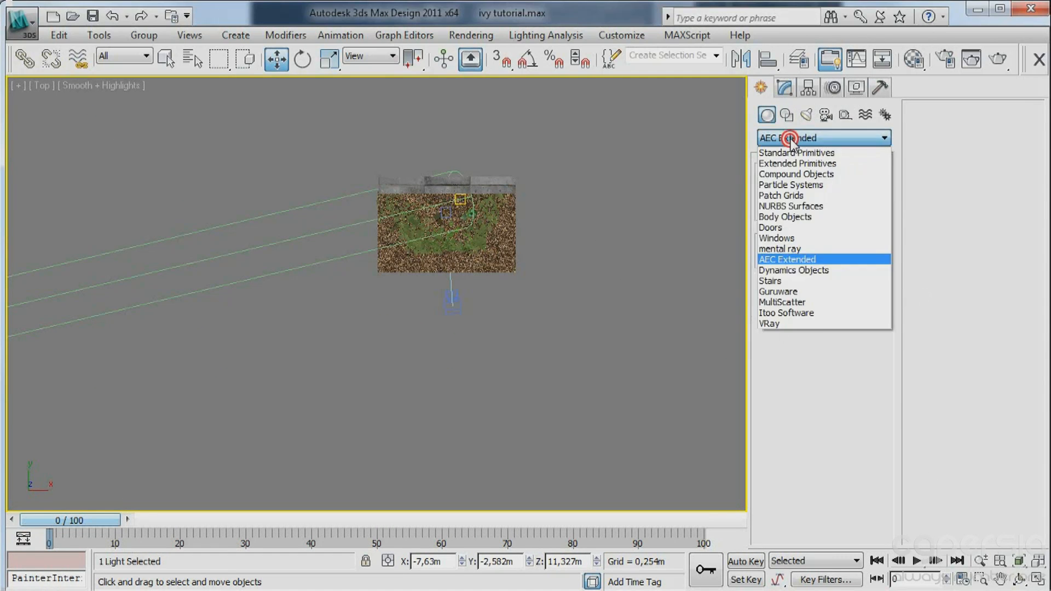
{"action": "left_click", "coordinate": [790, 140]}
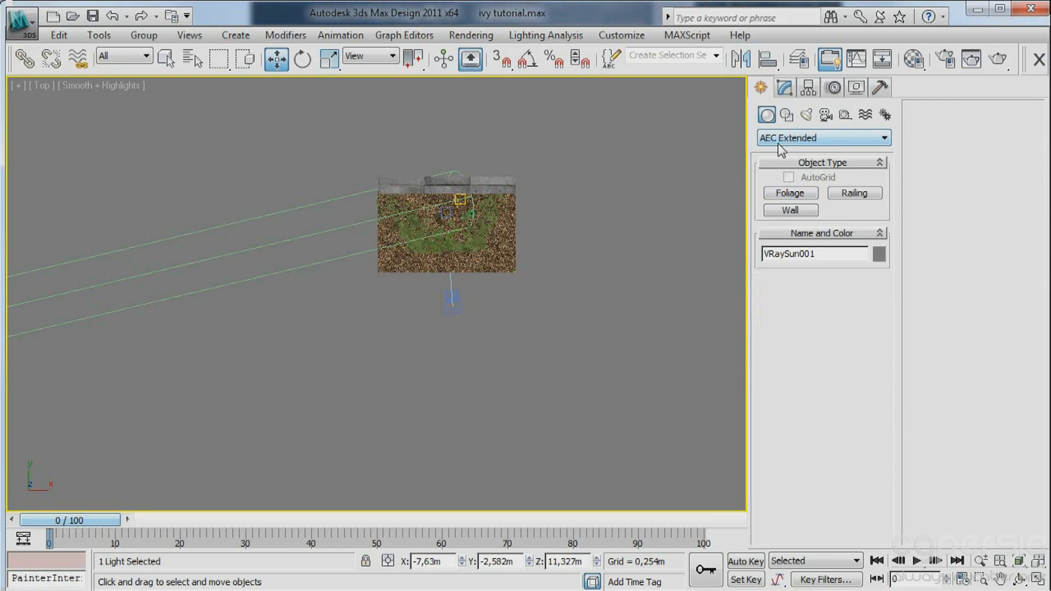
Place an American Elm foliage tree in the sun's path beside the garden, at about X 10.8 m, Y -0.4 m.
{"action": "left_click", "coordinate": [787, 193]}
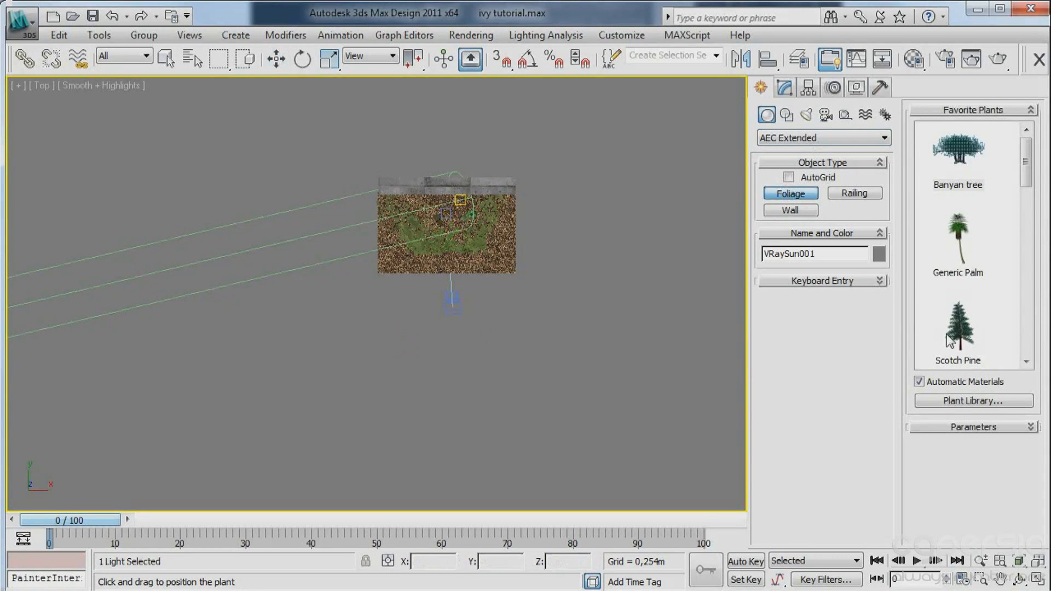
{"action": "left_click_drag", "start_coordinate": [1024, 171], "coordinate": [1033, 229]}
{"action": "left_click", "coordinate": [958, 274]}
{"action": "scroll", "coordinate": [387, 316], "scroll_direction": "up", "scroll_amount": 3}
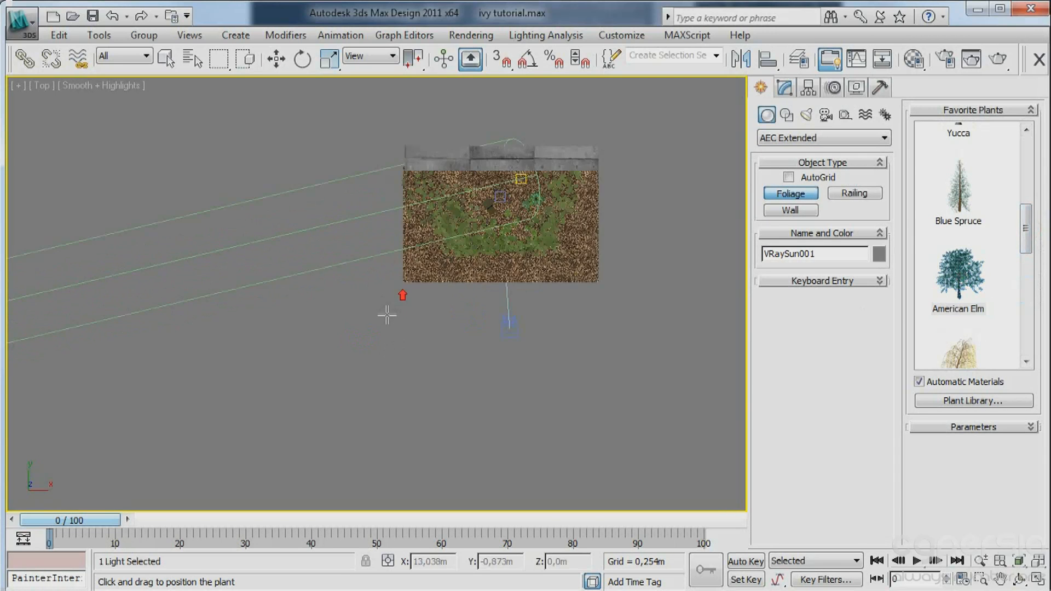
{"action": "left_click_drag", "start_coordinate": [344, 302], "coordinate": [318, 298]}
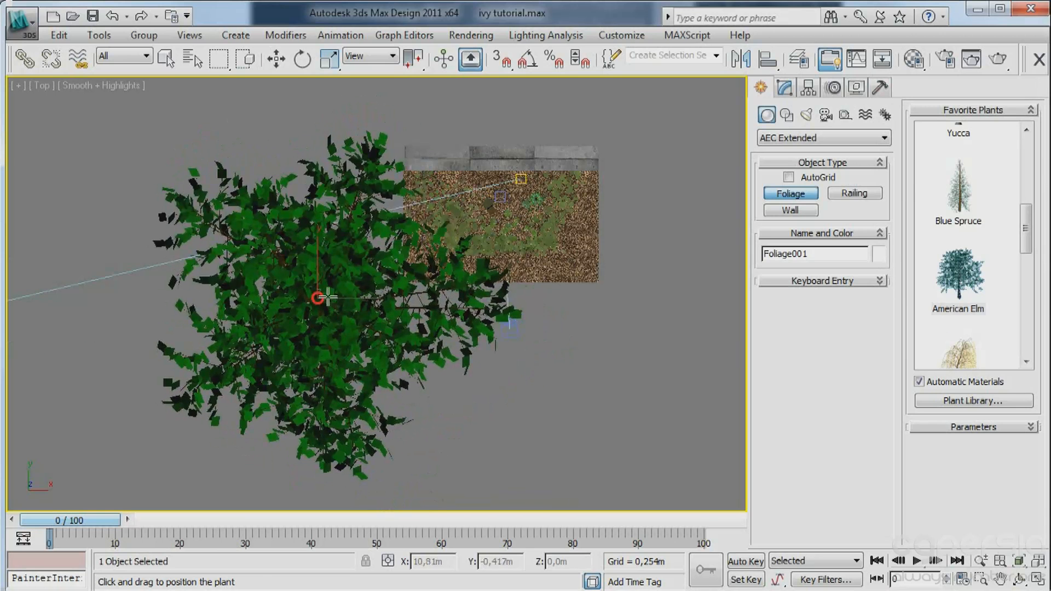
{"action": "right_click", "coordinate": [422, 287]}
Move the elm away from the garden toward the sun, to about X 3.54 m, Y -0.96 m.
{"action": "middle_click_drag", "start_coordinate": [462, 313], "coordinate": [396, 406], "text": "alt"}
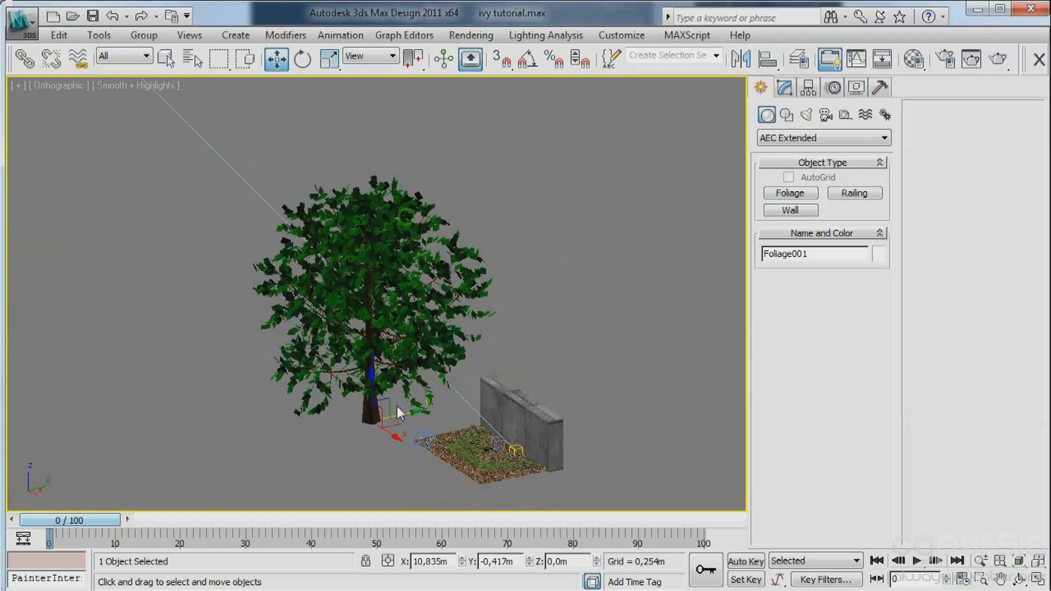
{"action": "left_click_drag", "start_coordinate": [390, 423], "coordinate": [298, 370]}
{"action": "key", "text": "f"}
{"action": "key", "text": "z"}
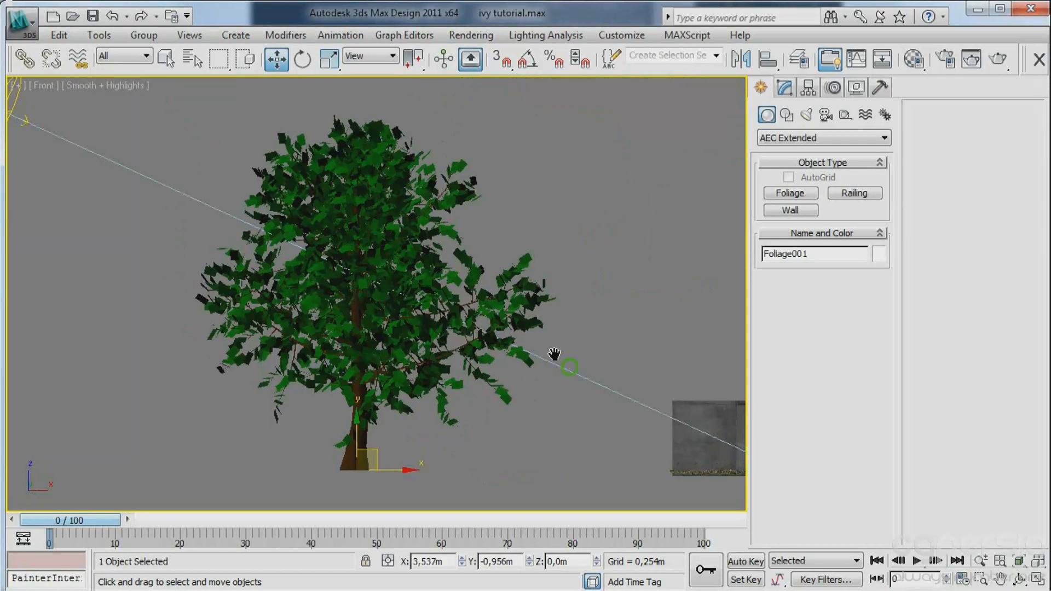
Lower the elm to about Z -2.63 m and shift it to about X 3.94 m, Y -2.19 m, near the sun's path.
{"action": "middle_click_drag", "start_coordinate": [567, 366], "coordinate": [531, 307]}
{"action": "scroll", "coordinate": [532, 307], "scroll_direction": "down", "scroll_amount": 2}
{"action": "left_click_drag", "start_coordinate": [339, 339], "coordinate": [486, 394]}
{"action": "middle_click_drag", "start_coordinate": [441, 331], "coordinate": [379, 315], "text": "alt"}
{"action": "left_click_drag", "start_coordinate": [401, 329], "coordinate": [374, 330]}
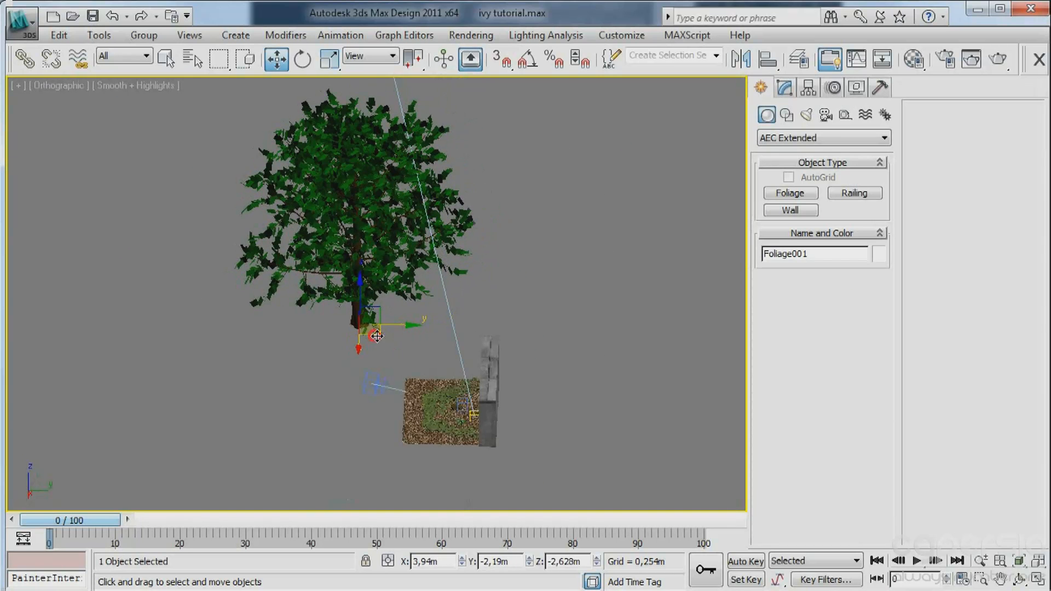
{"action": "middle_click_drag", "start_coordinate": [484, 336], "coordinate": [442, 332]}
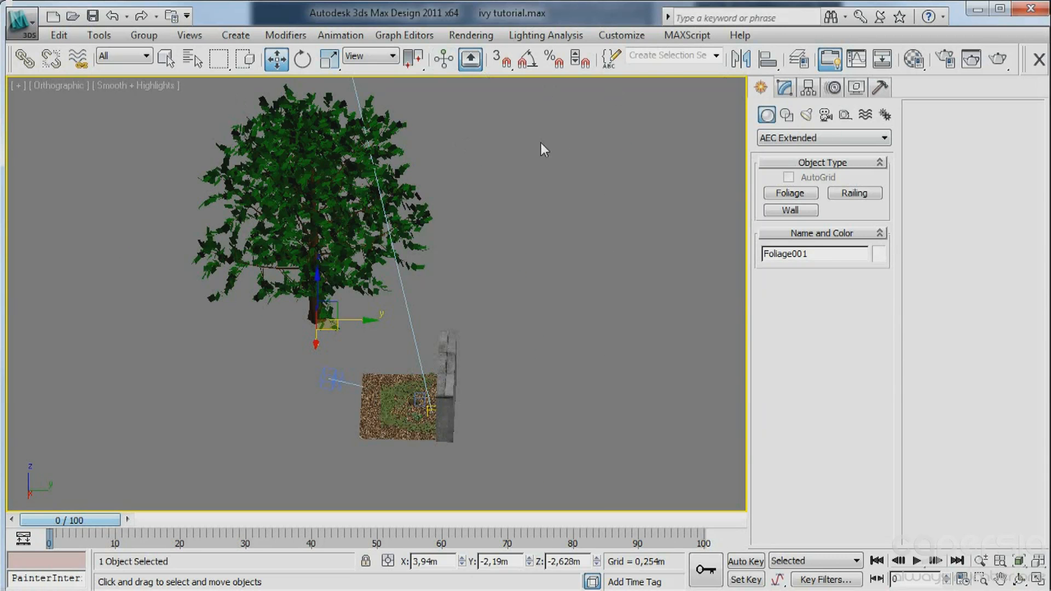
Toggle the built-in frame buffer option in the V-Ray render settings and close the settings.
{"action": "left_click", "coordinate": [463, 37]}
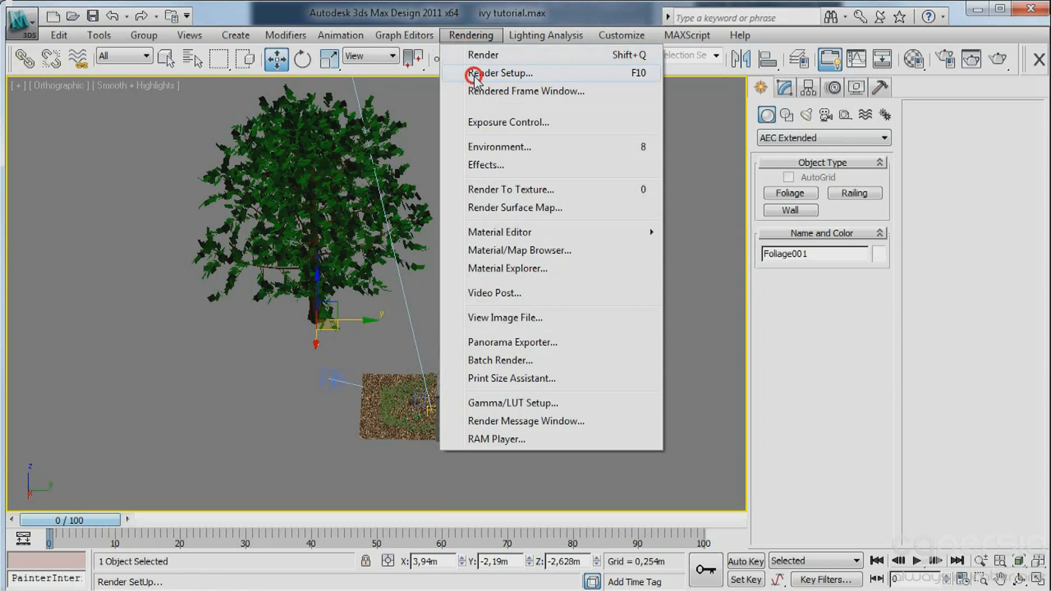
{"action": "left_click", "coordinate": [479, 70]}
{"action": "mouse_move", "coordinate": [201, 0]}
{"action": "left_mouse_down"}
{"action": "mouse_move", "coordinate": [217, 0]}
{"action": "mouse_move", "coordinate": [330, 121]}
{"action": "left_mouse_up"}
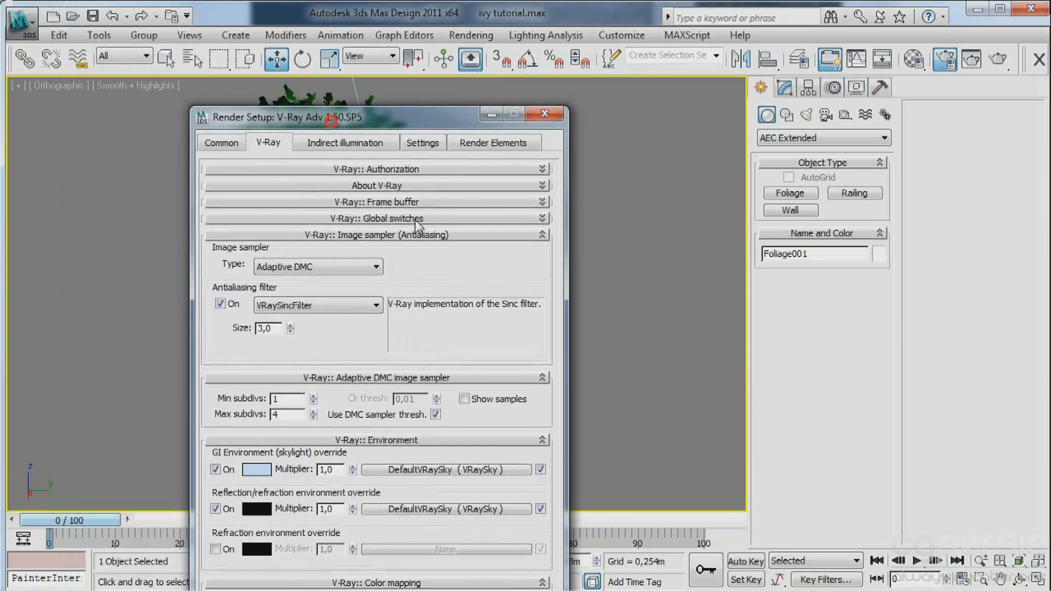
{"action": "left_click", "coordinate": [367, 203]}
{"action": "left_click", "coordinate": [218, 221]}
{"action": "left_click", "coordinate": [544, 114]}
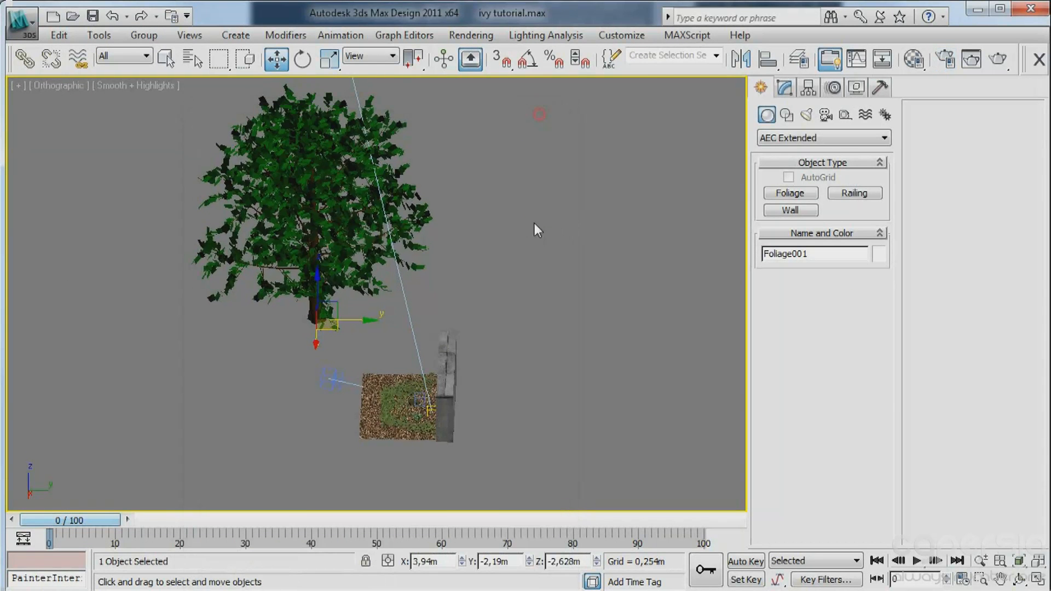
Examine from above and at an angle where the mulch ground meets the base of the concrete wall.
{"action": "middle_click_drag", "start_coordinate": [411, 344], "coordinate": [183, 186]}
{"action": "key", "text": "t"}
{"action": "scroll", "coordinate": [419, 304], "scroll_direction": "down", "scroll_amount": 5}
{"action": "middle_click_drag", "start_coordinate": [728, 205], "coordinate": [504, 278]}
{"action": "scroll", "coordinate": [488, 188], "scroll_direction": "up", "scroll_amount": 3}
{"action": "scroll", "coordinate": [408, 161], "scroll_direction": "up", "scroll_amount": 10}
{"action": "middle_click_drag", "start_coordinate": [407, 161], "coordinate": [471, 350]}
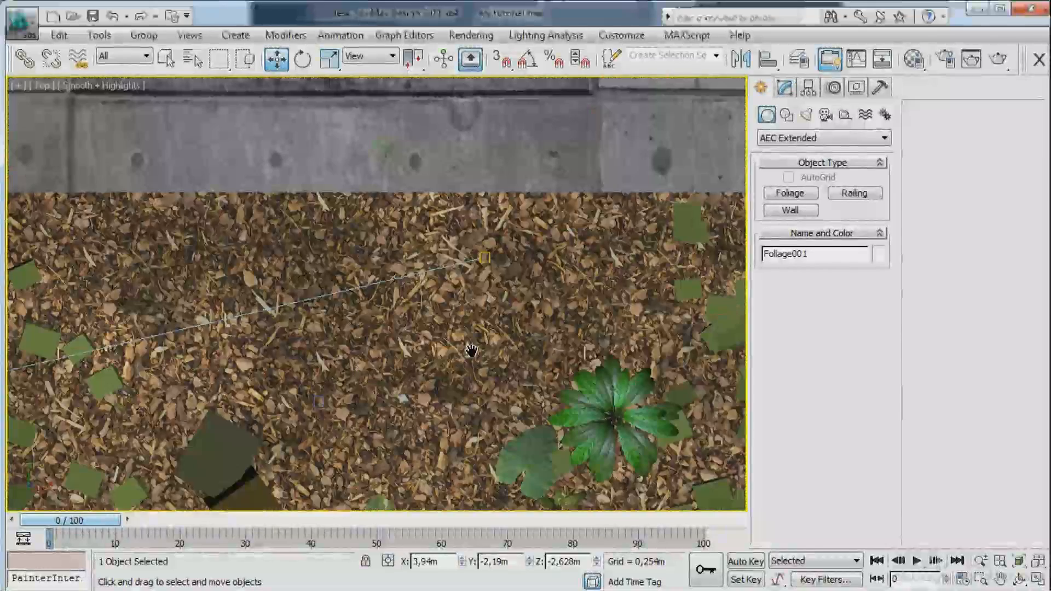
{"action": "left_click", "coordinate": [293, 212]}
{"action": "right_click", "coordinate": [345, 202]}
{"action": "scroll", "coordinate": [462, 283], "scroll_direction": "down", "scroll_amount": 4}
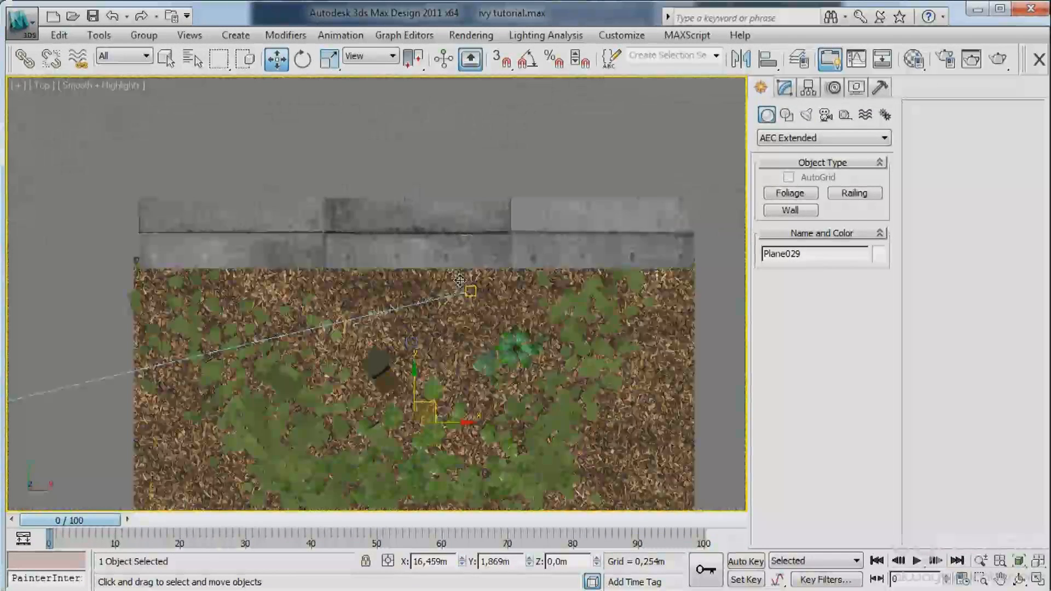
{"action": "middle_click_drag", "start_coordinate": [444, 257], "coordinate": [414, 252], "text": "alt"}
{"action": "scroll", "coordinate": [426, 268], "scroll_direction": "down", "scroll_amount": 3}
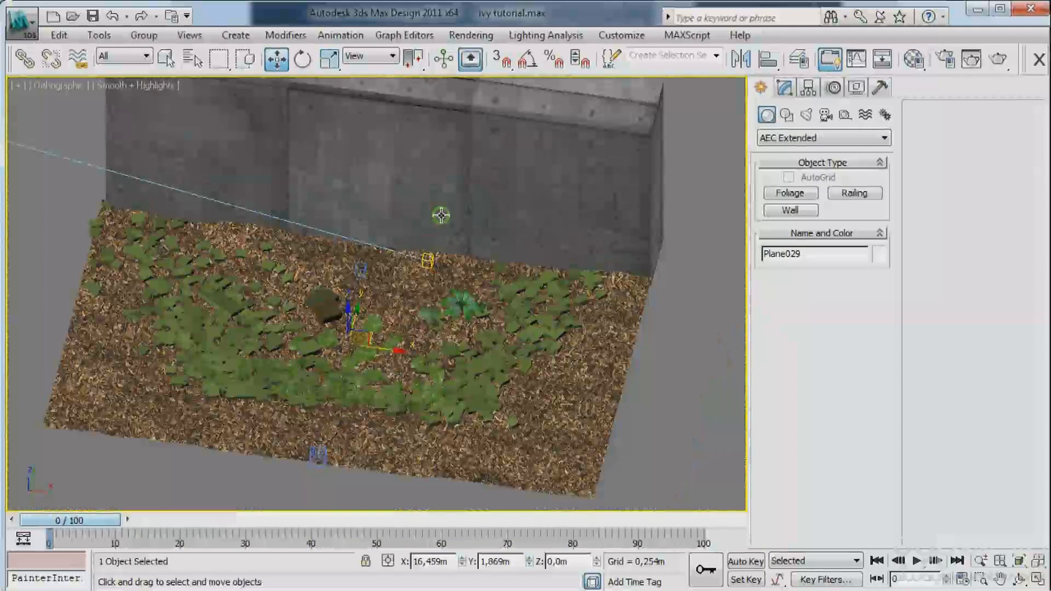
Copy the concrete wall straight down below the original, to about Z -2.13 m.
{"action": "middle_click_drag", "start_coordinate": [441, 215], "coordinate": [418, 216], "text": "alt"}
{"action": "left_click", "coordinate": [418, 217]}
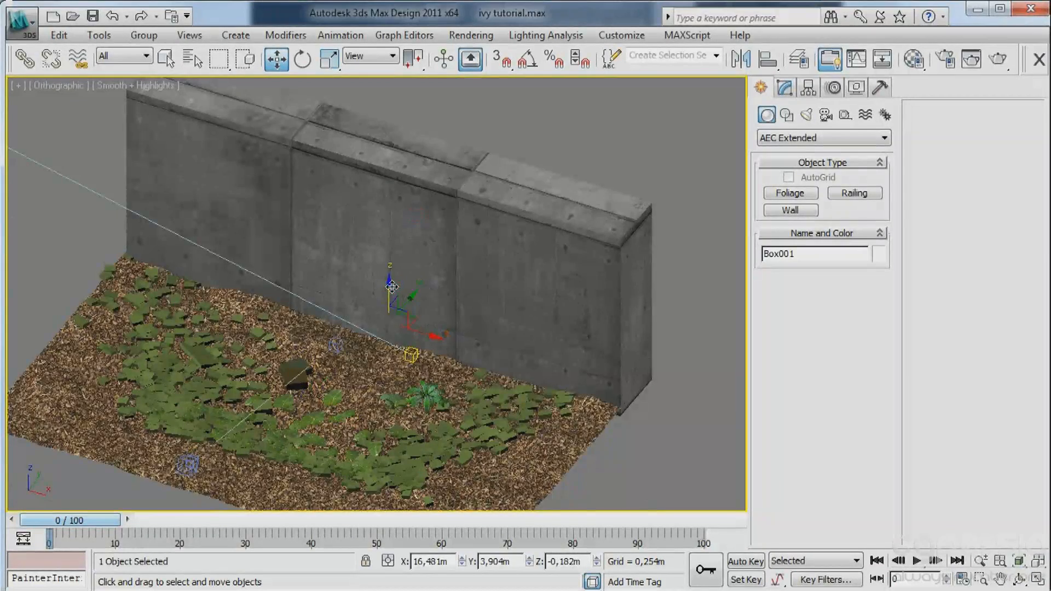
{"action": "left_click", "coordinate": [408, 416]}
{"action": "left_click_drag", "start_coordinate": [404, 425], "coordinate": [408, 430], "text": "shift"}
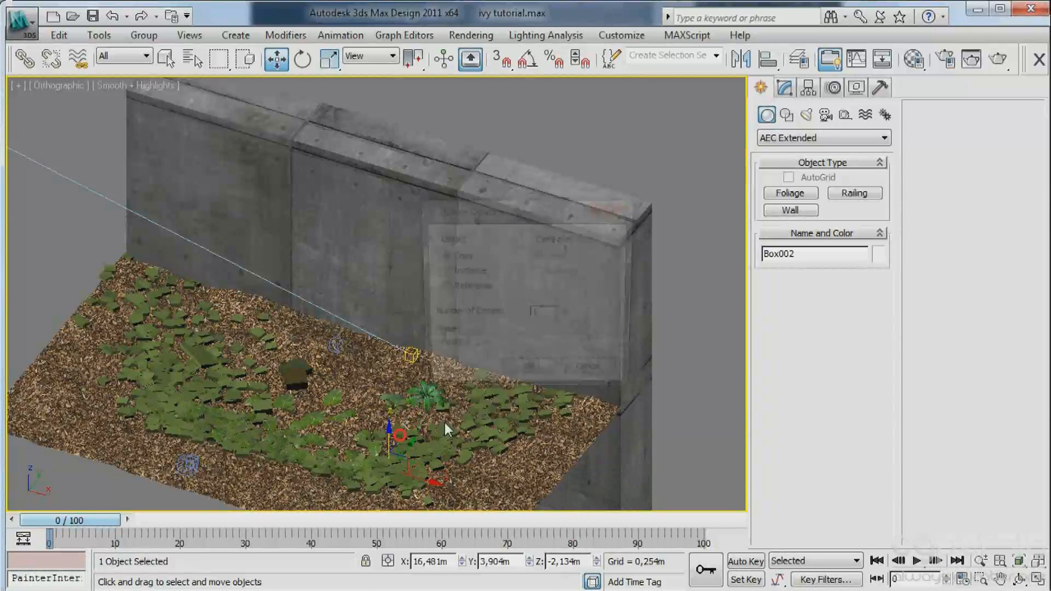
{"action": "left_click", "coordinate": [523, 376]}
Shift the UVW Mapping gizmo of the lower wall copy along the Y axis to about Y 4.39 m.
{"action": "left_click", "coordinate": [533, 269]}
{"action": "middle_click_drag", "start_coordinate": [570, 361], "coordinate": [516, 305]}
{"action": "middle_click_drag", "start_coordinate": [516, 306], "coordinate": [438, 307], "text": "alt"}
{"action": "left_click_drag", "start_coordinate": [362, 256], "coordinate": [417, 240]}
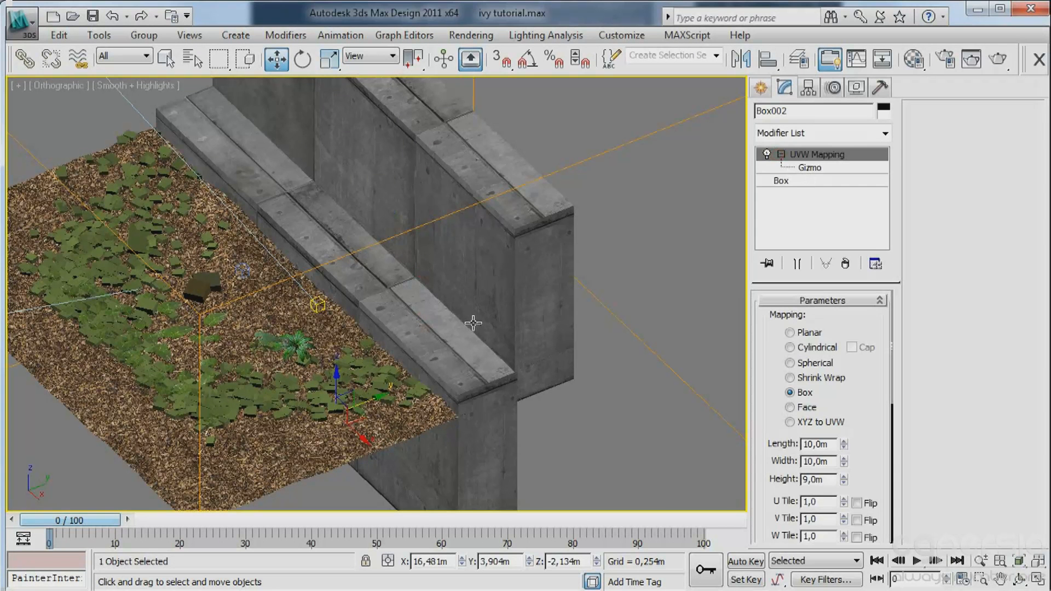
{"action": "left_click", "coordinate": [760, 88]}
{"action": "left_click", "coordinate": [647, 170]}
{"action": "left_click", "coordinate": [432, 362]}
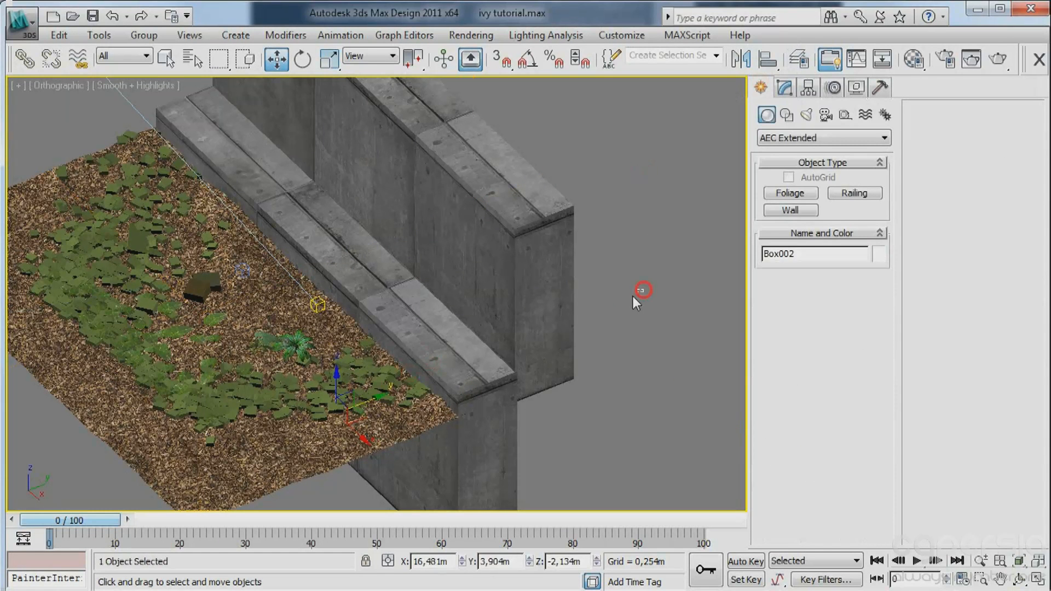
{"action": "left_click", "coordinate": [784, 87]}
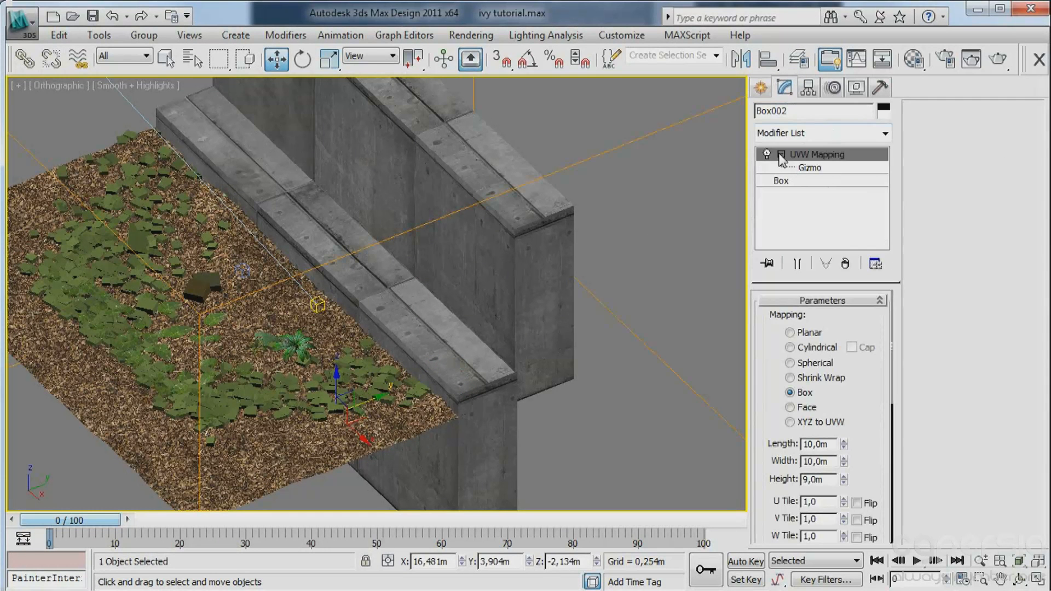
{"action": "left_click", "coordinate": [808, 168]}
{"action": "left_click_drag", "start_coordinate": [385, 236], "coordinate": [459, 222]}
{"action": "left_click", "coordinate": [781, 155]}
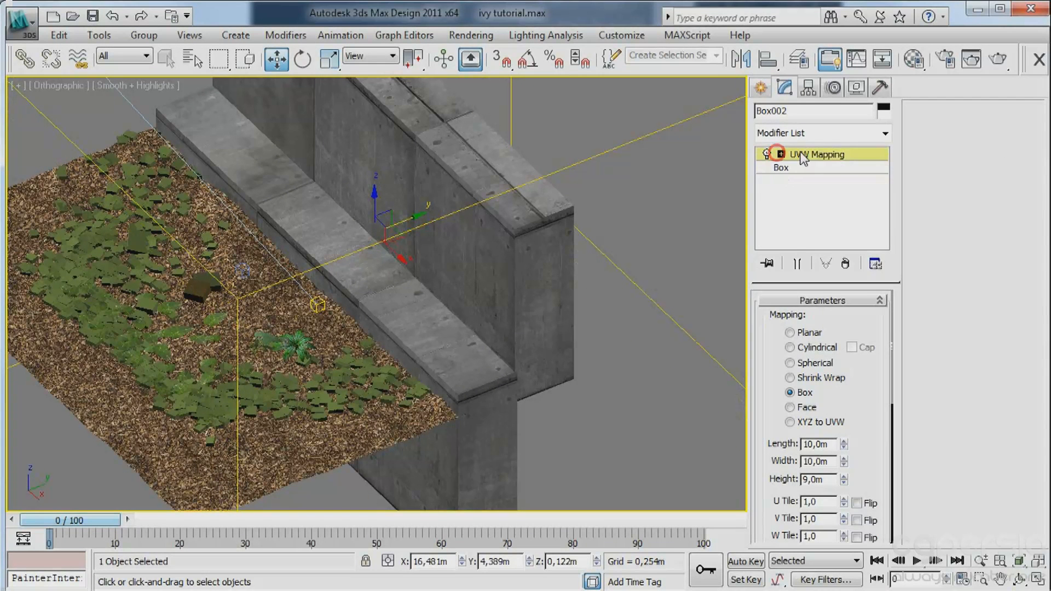
Leave the mapping gizmo level and convert the lower wall copy to an Editable Poly.
{"action": "right_click", "coordinate": [800, 153]}
{"action": "left_click", "coordinate": [839, 221]}
{"action": "right_click", "coordinate": [508, 236]}
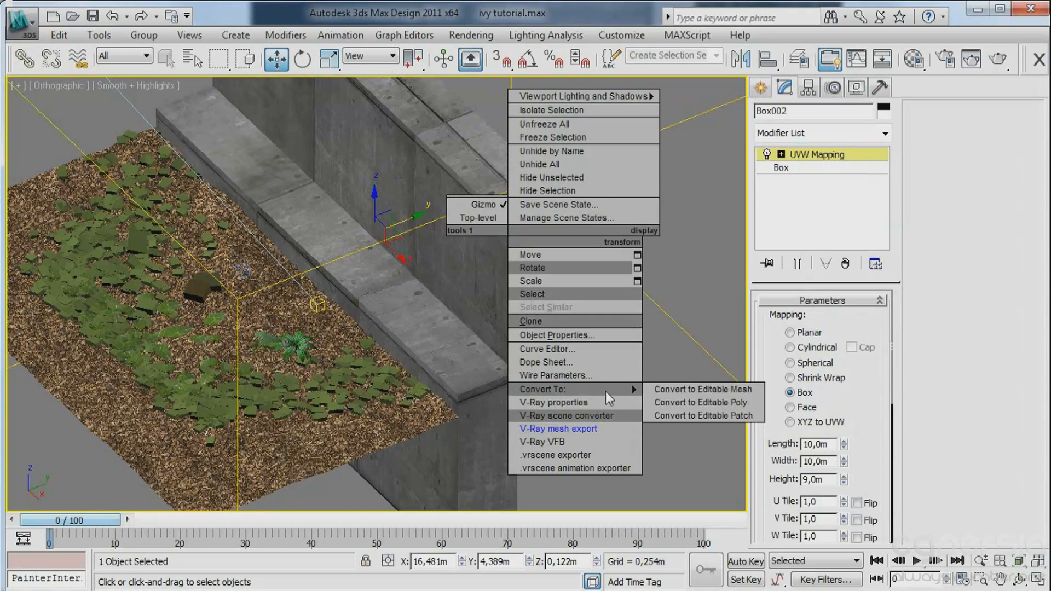
{"action": "left_click", "coordinate": [558, 387]}
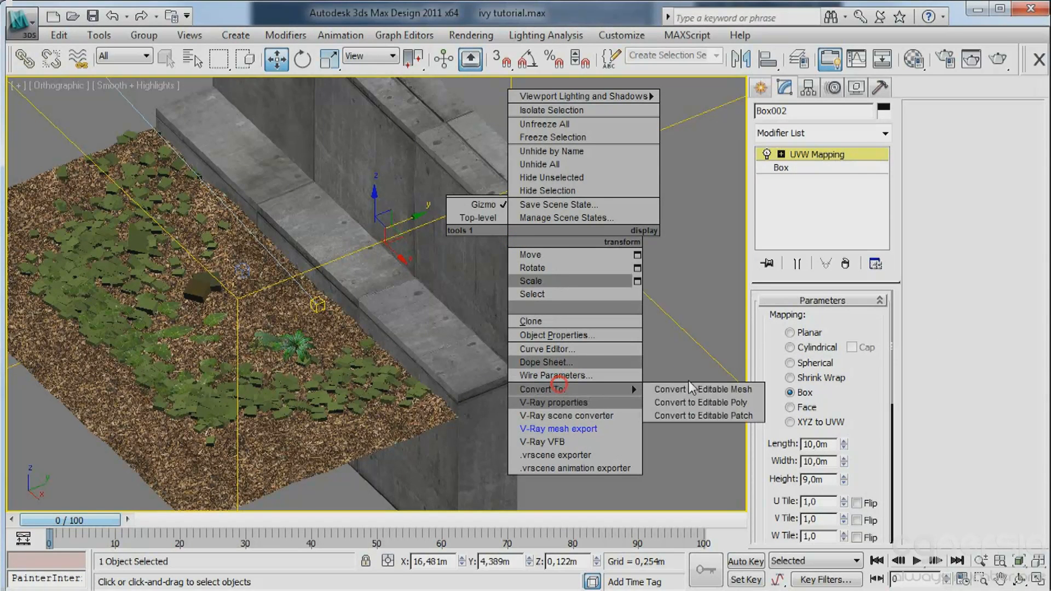
{"action": "left_click", "coordinate": [692, 404]}
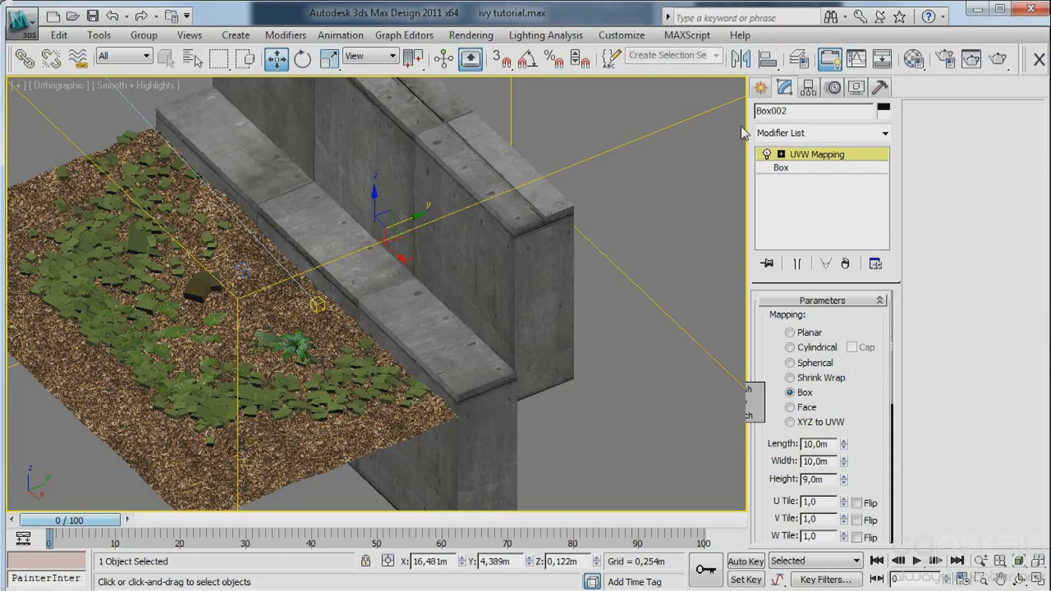
{"action": "left_click", "coordinate": [764, 90]}
{"action": "middle_click_drag", "start_coordinate": [487, 295], "coordinate": [478, 274]}
{"action": "right_click", "coordinate": [405, 290]}
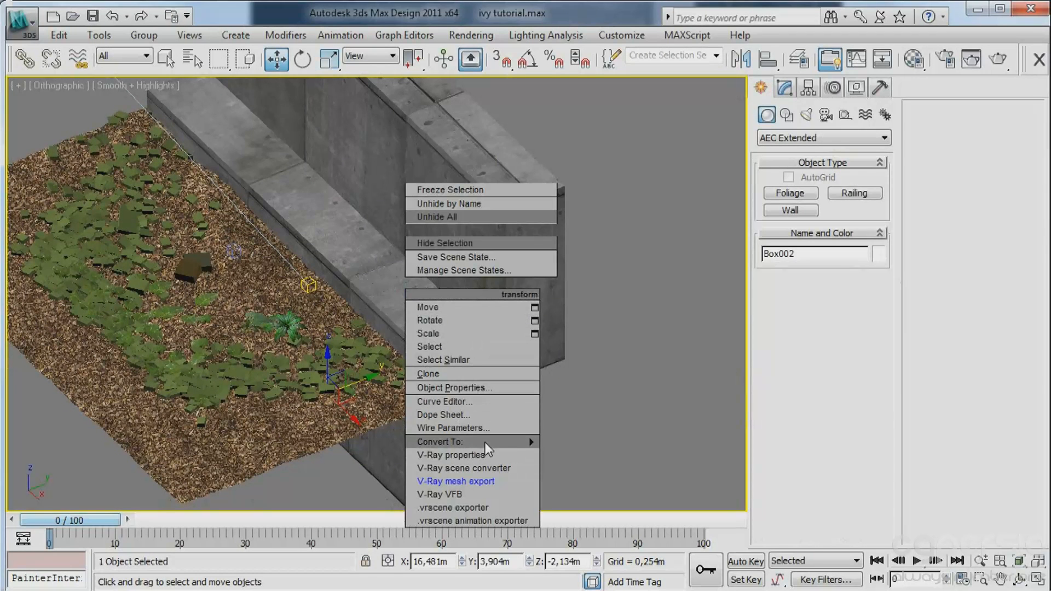
{"action": "mouse_move", "coordinate": [508, 441]}
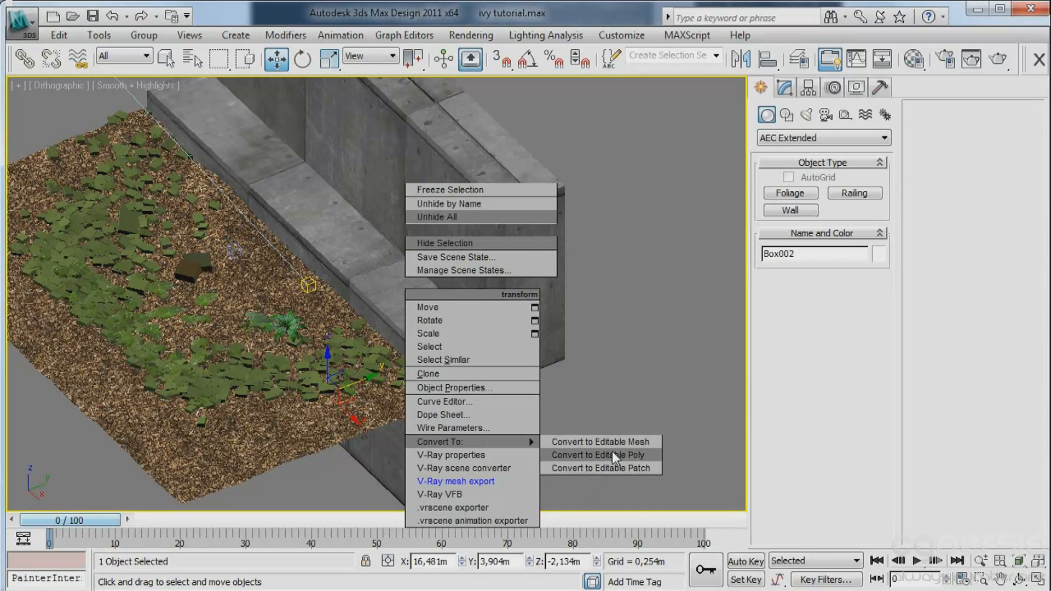
{"action": "left_click", "coordinate": [612, 453]}
Thin the lower wall by moving its back polygon toward the garden to about Y 3.77 m.
{"action": "middle_click_drag", "start_coordinate": [498, 373], "coordinate": [475, 318]}
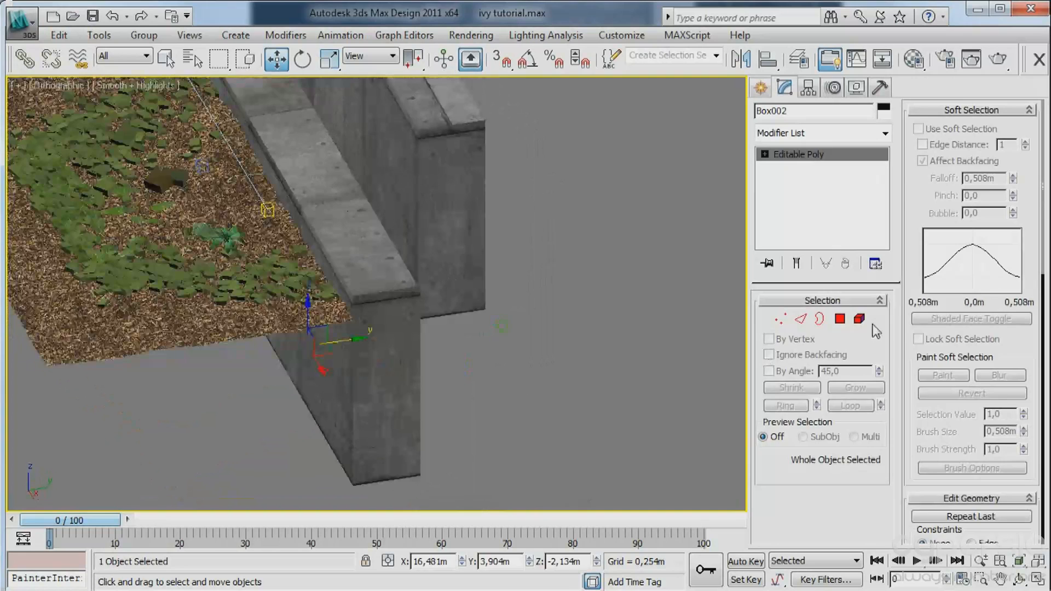
{"action": "left_click", "coordinate": [841, 320]}
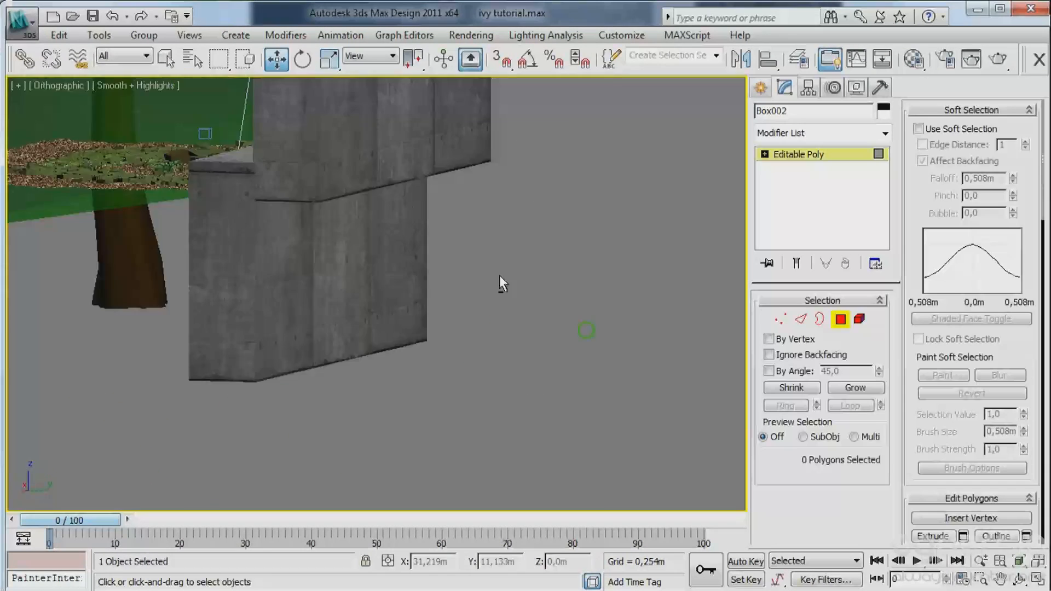
{"action": "left_click", "coordinate": [340, 268]}
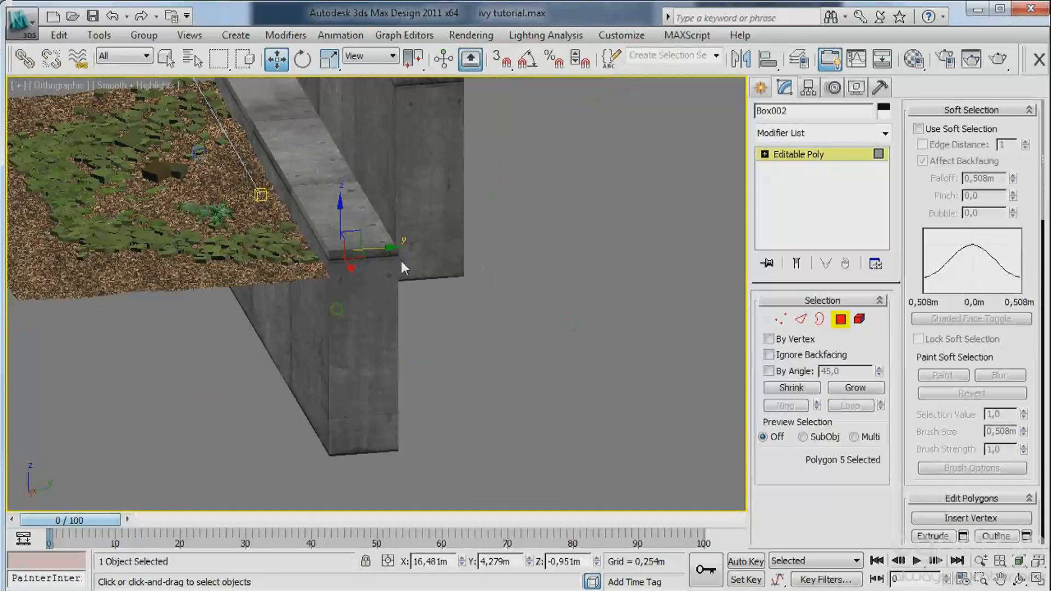
{"action": "left_click_drag", "start_coordinate": [379, 248], "coordinate": [337, 255]}
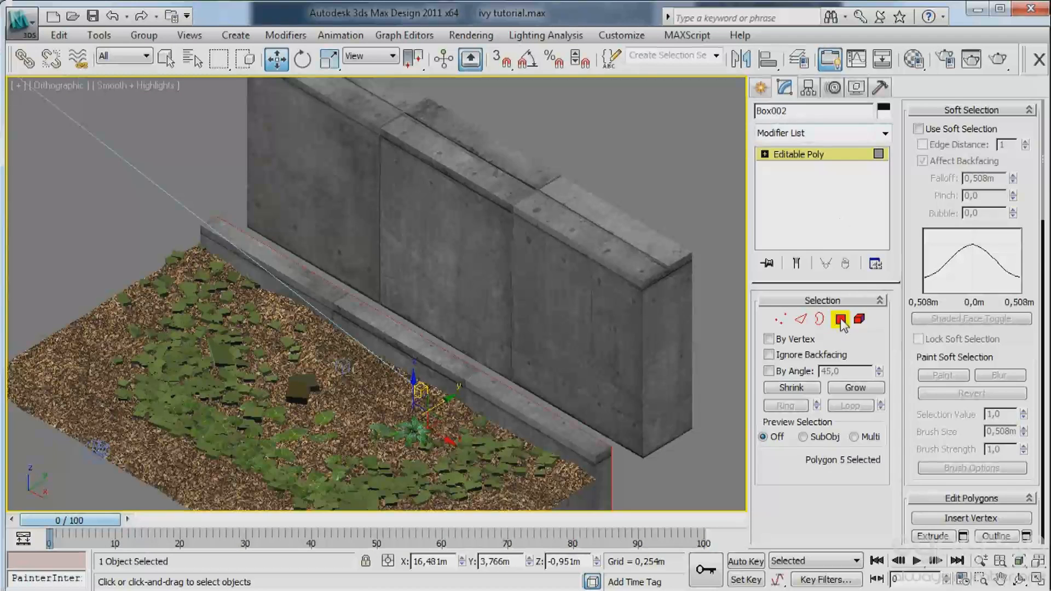
{"action": "left_click", "coordinate": [840, 321]}
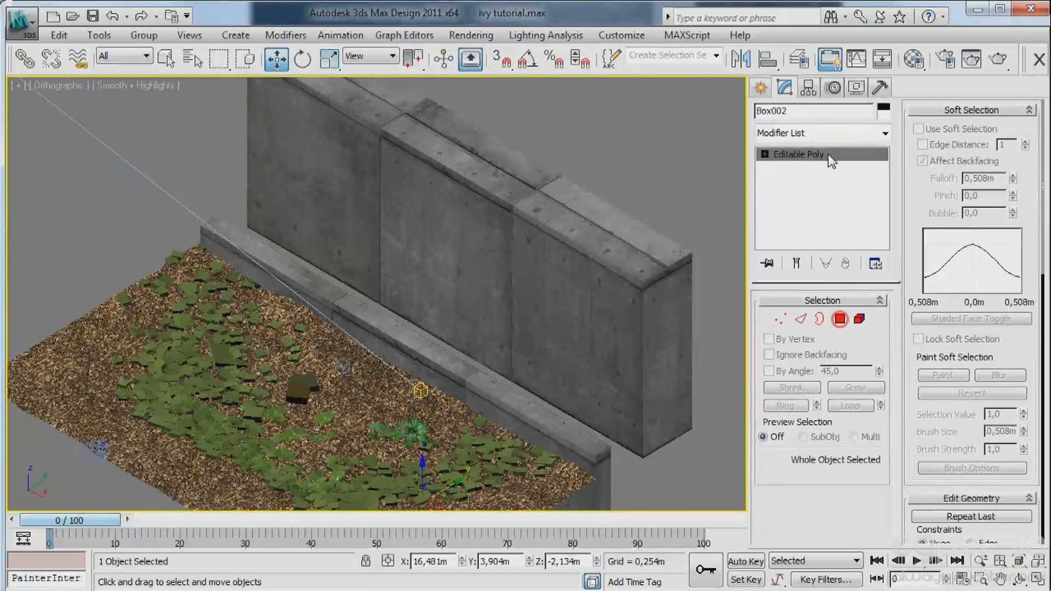
{"action": "right_click", "coordinate": [829, 155]}
{"action": "left_click", "coordinate": [847, 168]}
{"action": "left_click", "coordinate": [761, 86]}
Move the original tall wall along the Y axis to about Y 4.15 m, closer behind the low wall's ledge.
{"action": "middle_click_drag", "start_coordinate": [561, 293], "coordinate": [485, 203]}
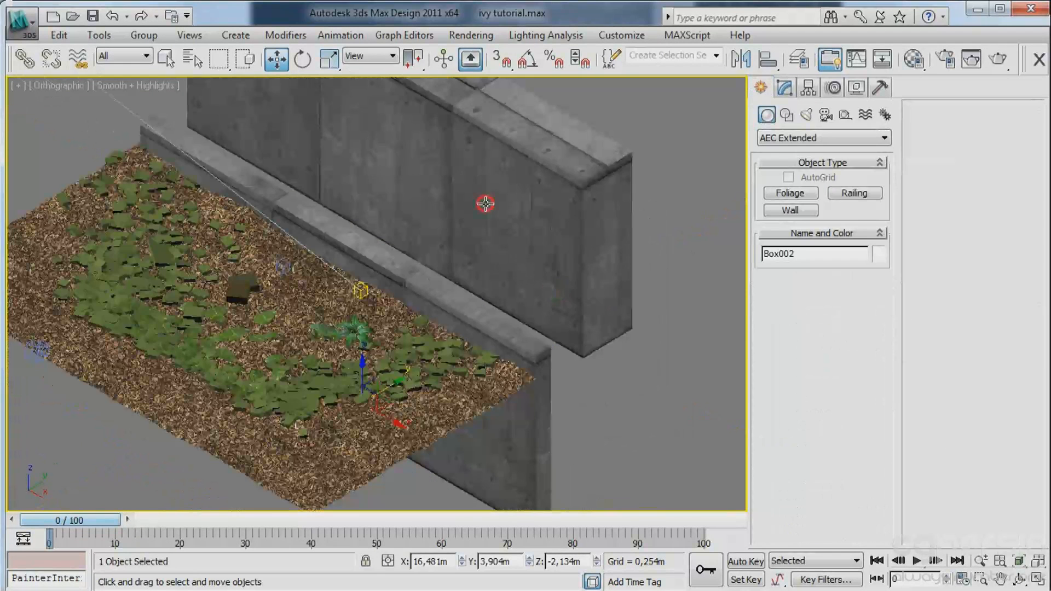
{"action": "left_click_drag", "start_coordinate": [442, 209], "coordinate": [418, 233]}
{"action": "scroll", "coordinate": [450, 268], "scroll_direction": "down", "scroll_amount": 3}
{"action": "middle_click_drag", "start_coordinate": [453, 278], "coordinate": [639, 202], "text": "alt"}
{"action": "scroll", "coordinate": [460, 282], "scroll_direction": "up", "scroll_amount": 4}
{"action": "left_click", "coordinate": [639, 202]}
{"action": "left_click", "coordinate": [390, 298]}
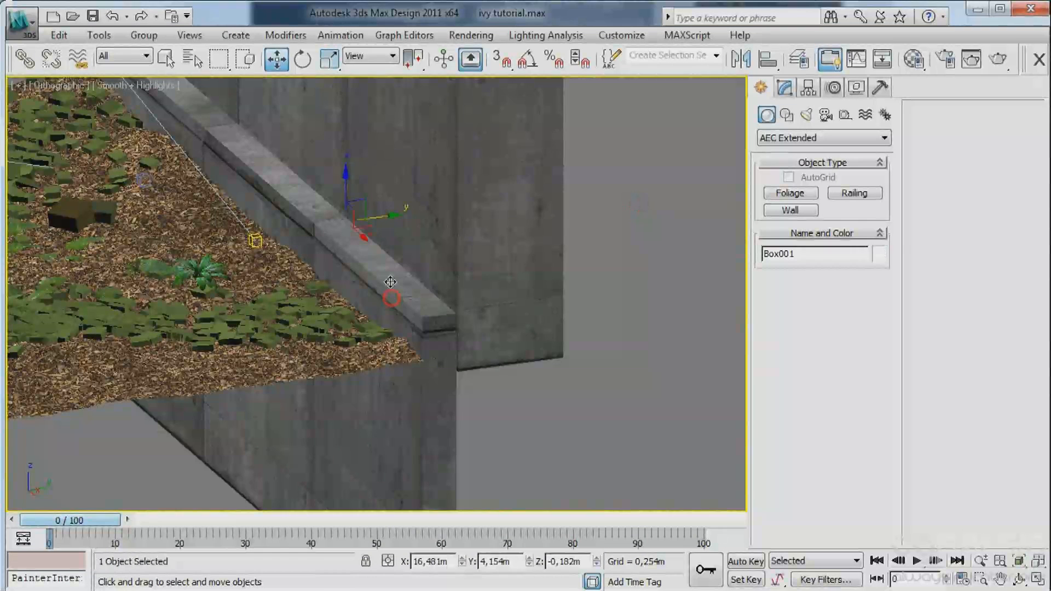
{"action": "left_click_drag", "start_coordinate": [346, 186], "coordinate": [346, 221]}
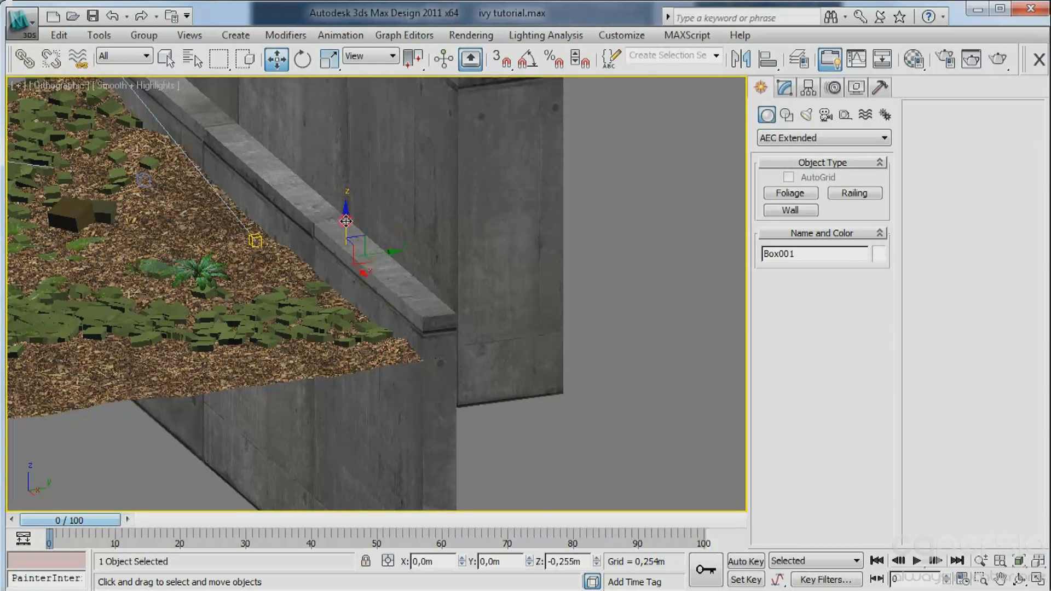
{"action": "key", "text": "ctrl+z"}
{"action": "left_click", "coordinate": [644, 246]}
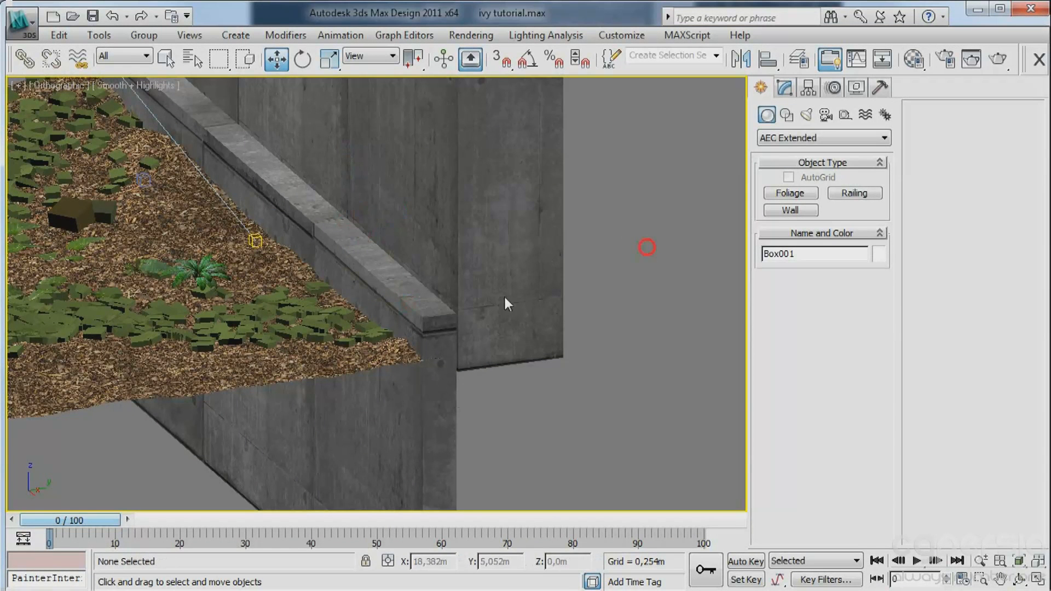
Lower the tall wall by about 0.17 m and settle the low wall at about Z -2.36 m against the camera view.
{"action": "left_click", "coordinate": [422, 316]}
{"action": "left_click_drag", "start_coordinate": [345, 184], "coordinate": [338, 208]}
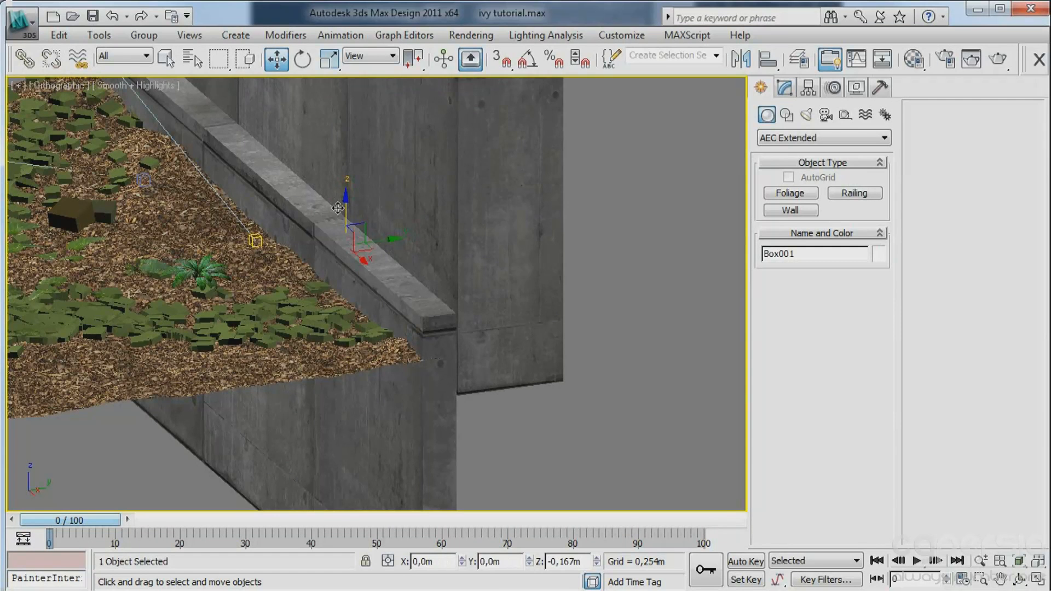
{"action": "left_click_drag", "start_coordinate": [309, 461], "coordinate": [301, 487]}
{"action": "key", "text": "c"}
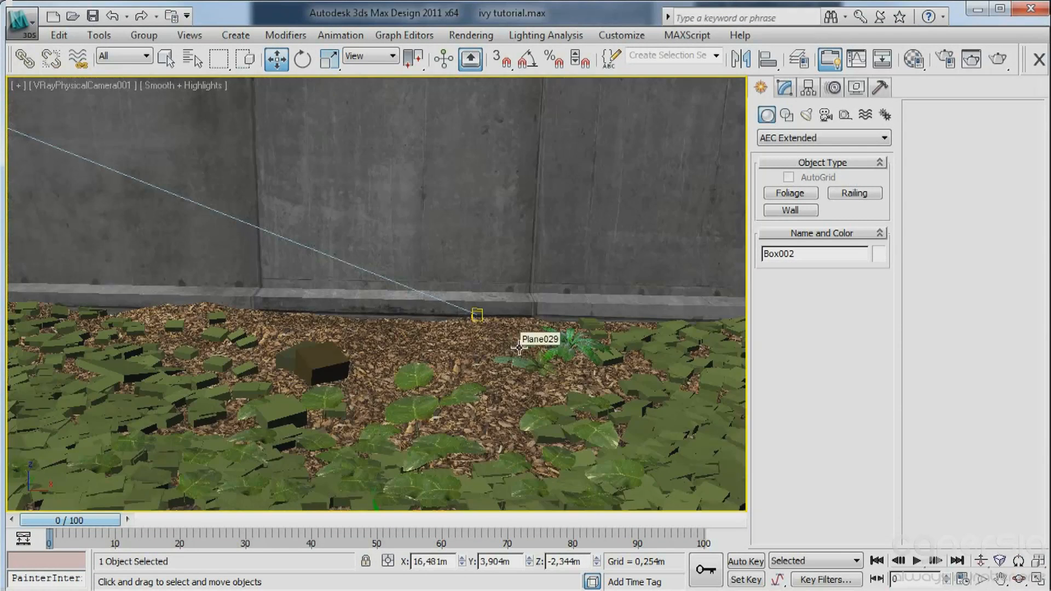
{"action": "mouse_move", "coordinate": [393, 278]}
{"action": "left_mouse_down"}
{"action": "mouse_move", "coordinate": [394, 287]}
{"action": "mouse_move", "coordinate": [398, 263]}
{"action": "mouse_move", "coordinate": [398, 275]}
{"action": "left_mouse_up"}
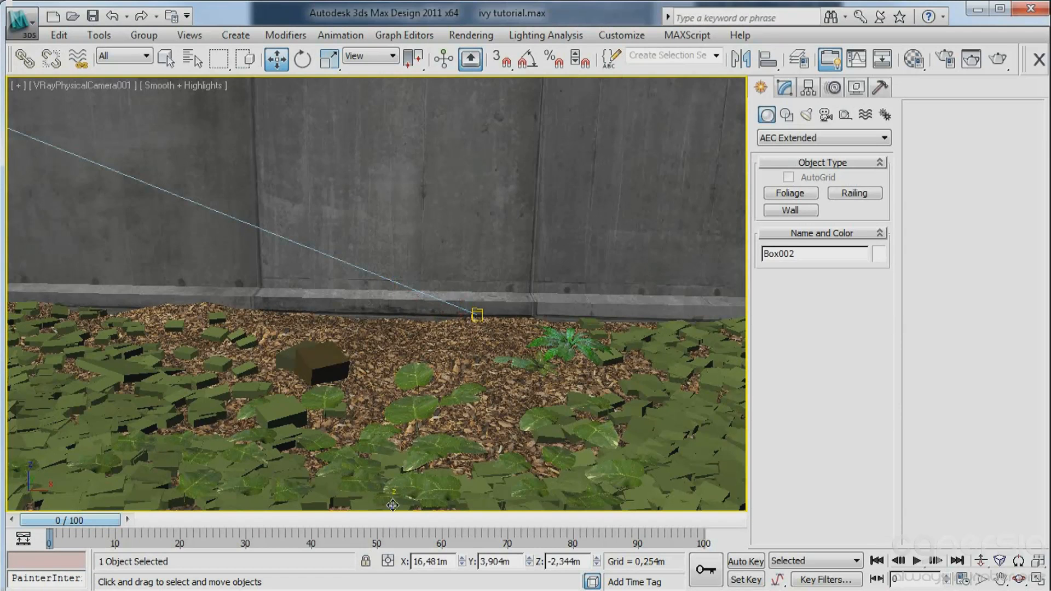
{"action": "left_click", "coordinate": [392, 505]}
{"action": "left_click_drag", "start_coordinate": [392, 505], "coordinate": [394, 508]}
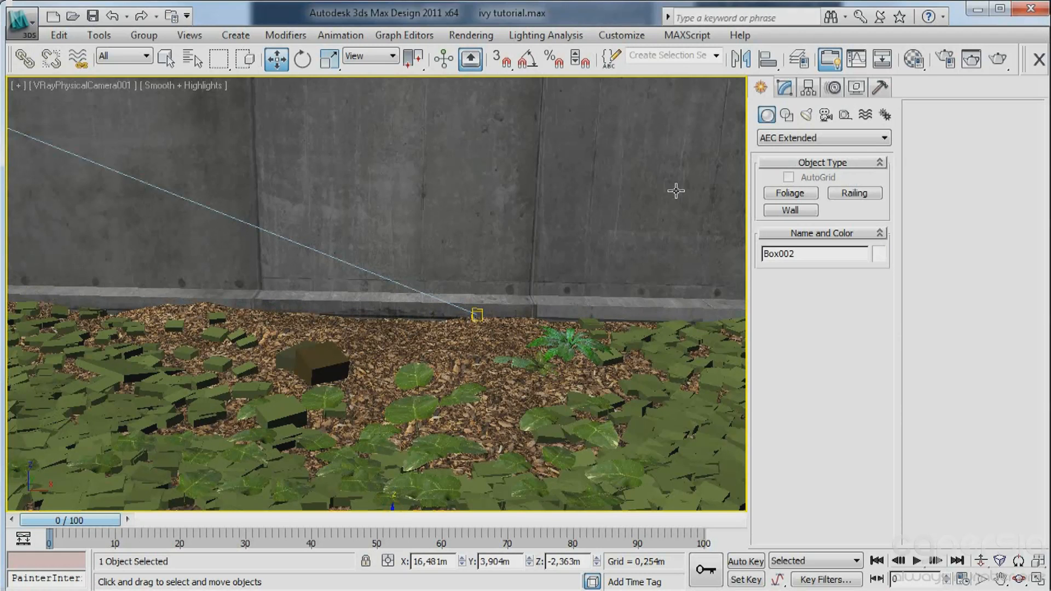
Isolate the low wall together with the mulch ground plane and show them from an angle in the Perspective view.
{"action": "left_click", "coordinate": [411, 339], "text": "ctrl"}
{"action": "key", "text": "alt+q"}
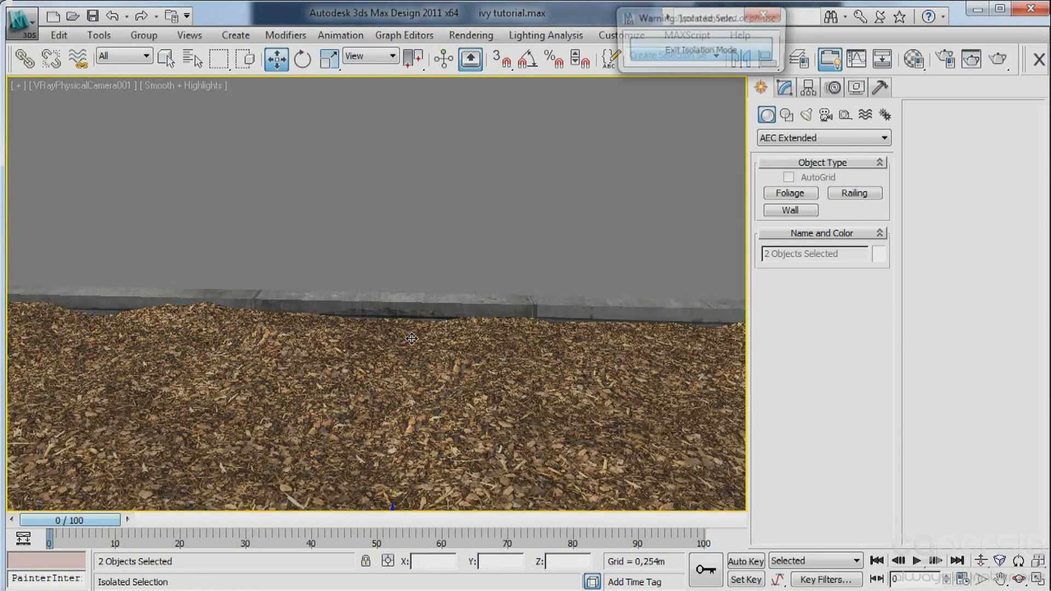
{"action": "key", "text": "p"}
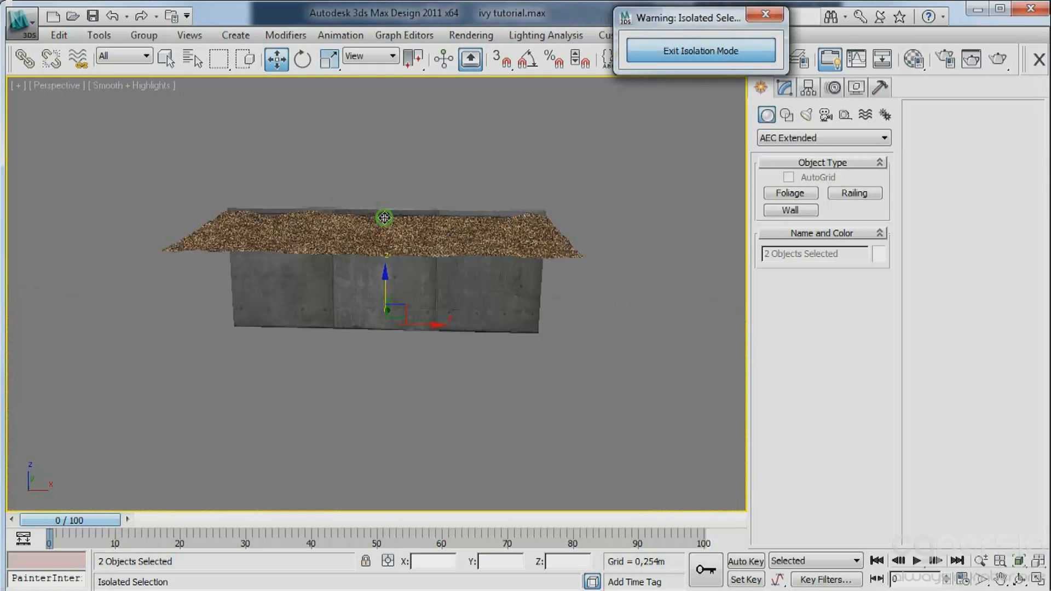
{"action": "middle_click_drag", "start_coordinate": [447, 236], "coordinate": [614, 186], "text": "alt"}
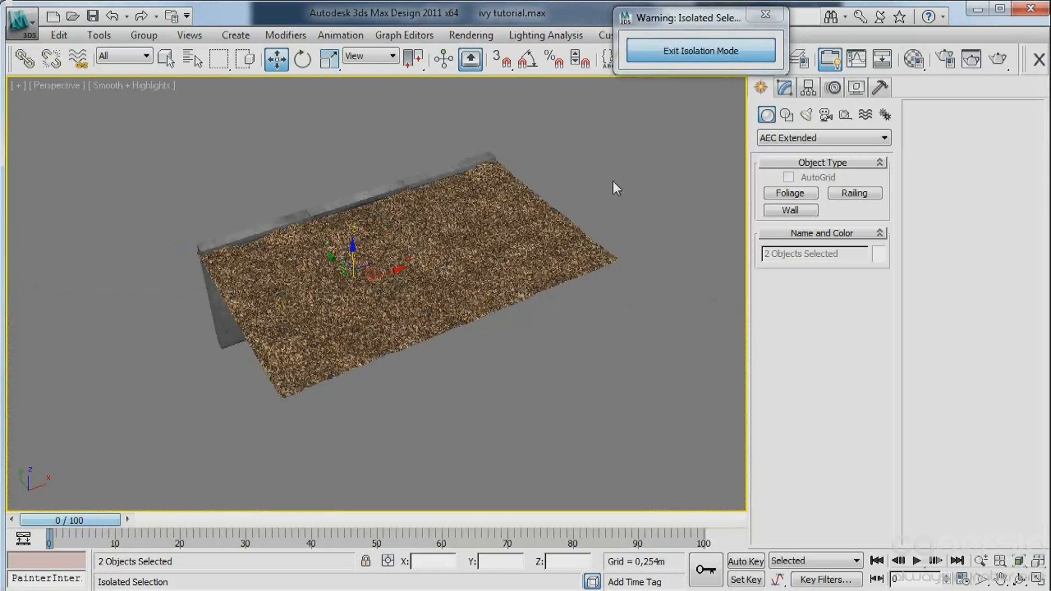
Create a standard sphere of about 0.15 m radius near the end of the low wall and show its parameters.
{"action": "left_click", "coordinate": [781, 141]}
{"action": "left_click", "coordinate": [782, 139]}
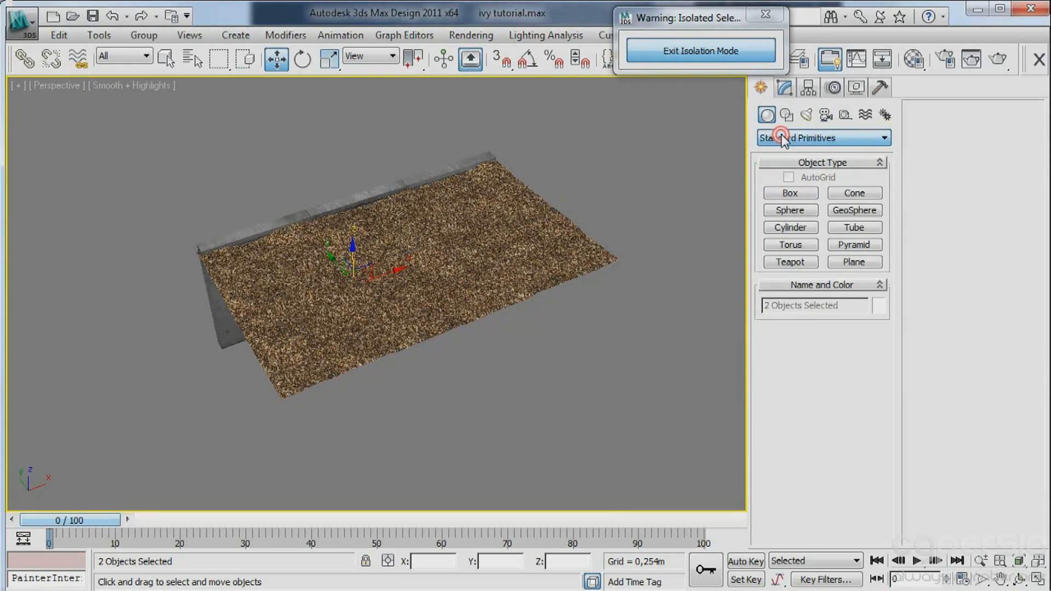
{"action": "left_click", "coordinate": [785, 210]}
{"action": "scroll", "coordinate": [350, 240], "scroll_direction": "up", "scroll_amount": 6}
{"action": "left_click_drag", "start_coordinate": [317, 227], "coordinate": [329, 241]}
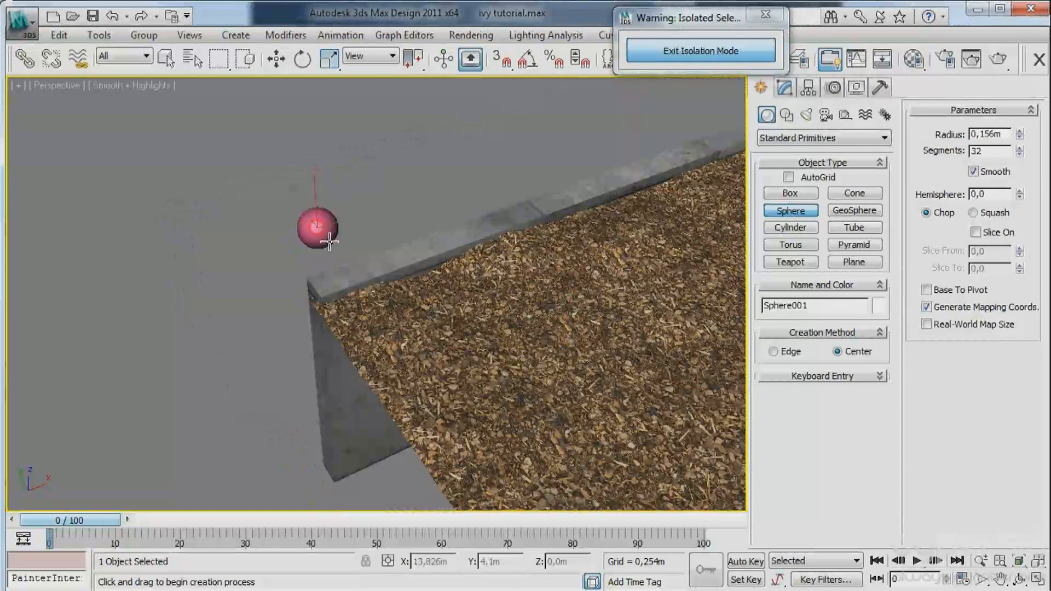
{"action": "key", "text": "w"}
{"action": "left_click", "coordinate": [784, 88]}
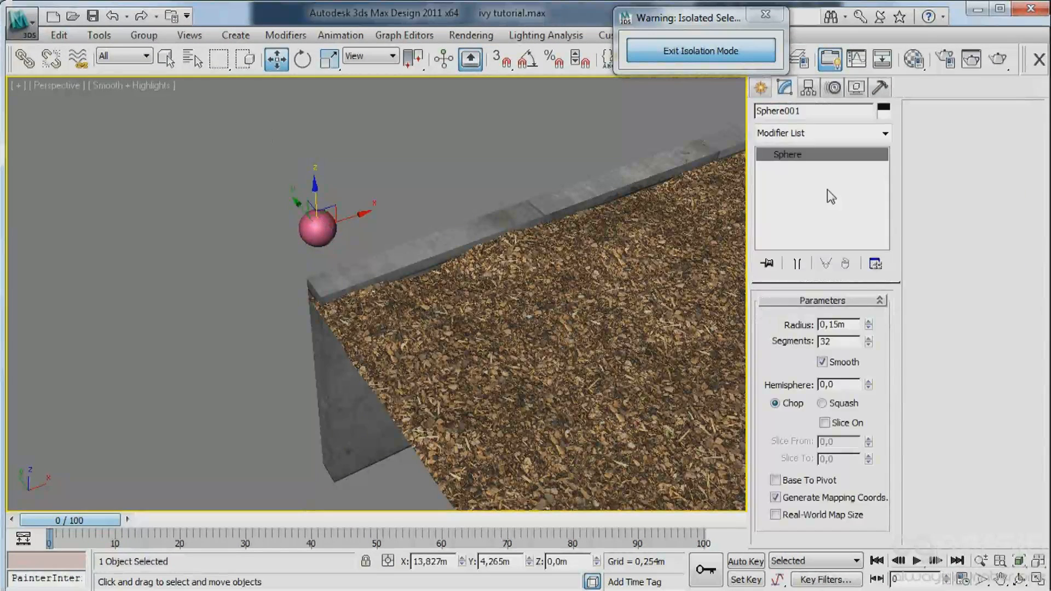
Apply an Optimize modifier to the sphere with face threshold 13.1 and edge threshold 2.2, with edged faces displayed.
{"action": "left_click", "coordinate": [812, 133]}
{"action": "scroll", "coordinate": [848, 364], "scroll_direction": "down", "scroll_amount": 10}
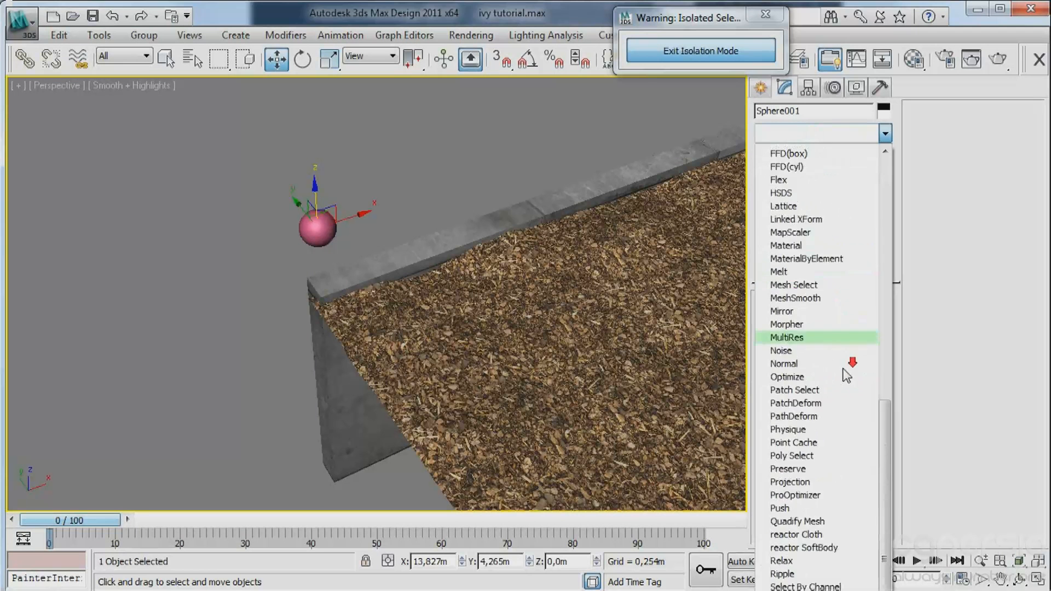
{"action": "scroll", "coordinate": [843, 369], "scroll_direction": "down", "scroll_amount": 3}
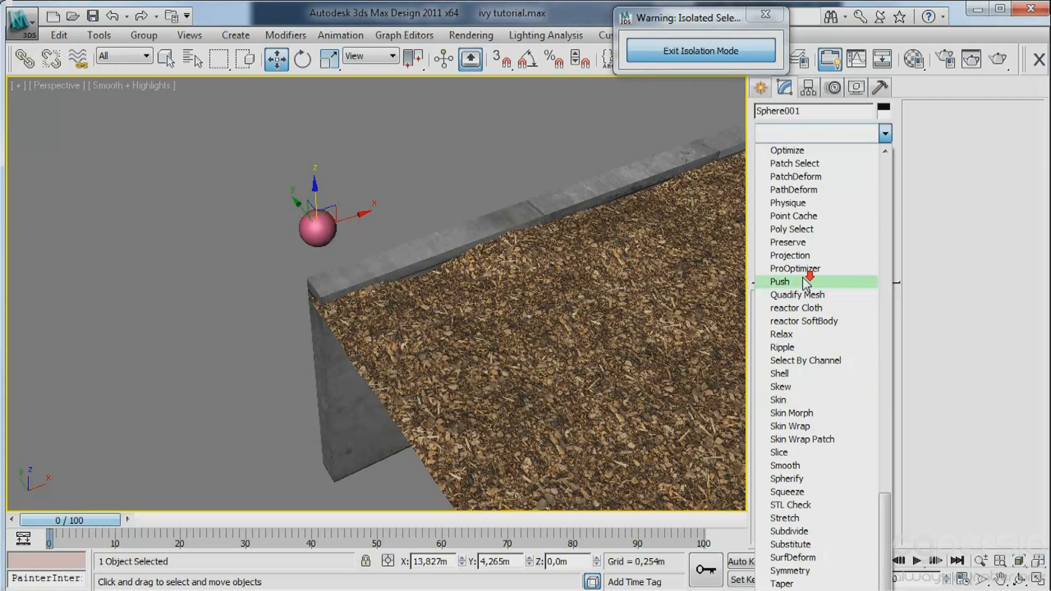
{"action": "scroll", "coordinate": [803, 278], "scroll_direction": "up", "scroll_amount": 5}
{"action": "left_click", "coordinate": [796, 307]}
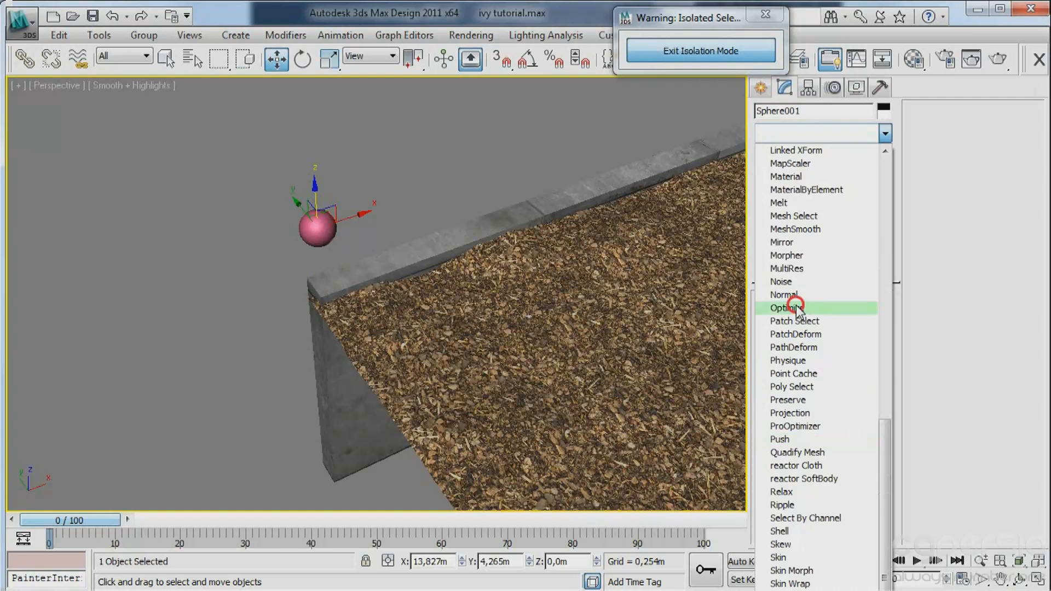
{"action": "middle_click_drag", "start_coordinate": [369, 210], "coordinate": [417, 236]}
{"action": "scroll", "coordinate": [397, 218], "scroll_direction": "up", "scroll_amount": 3}
{"action": "key", "text": "F4"}
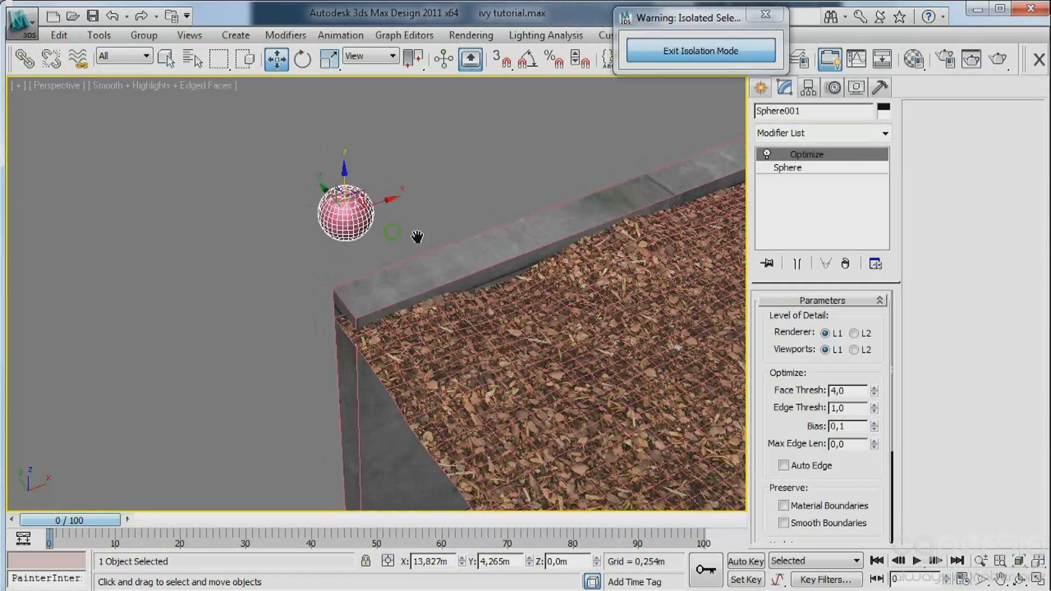
{"action": "left_click_drag", "start_coordinate": [874, 392], "coordinate": [844, 314]}
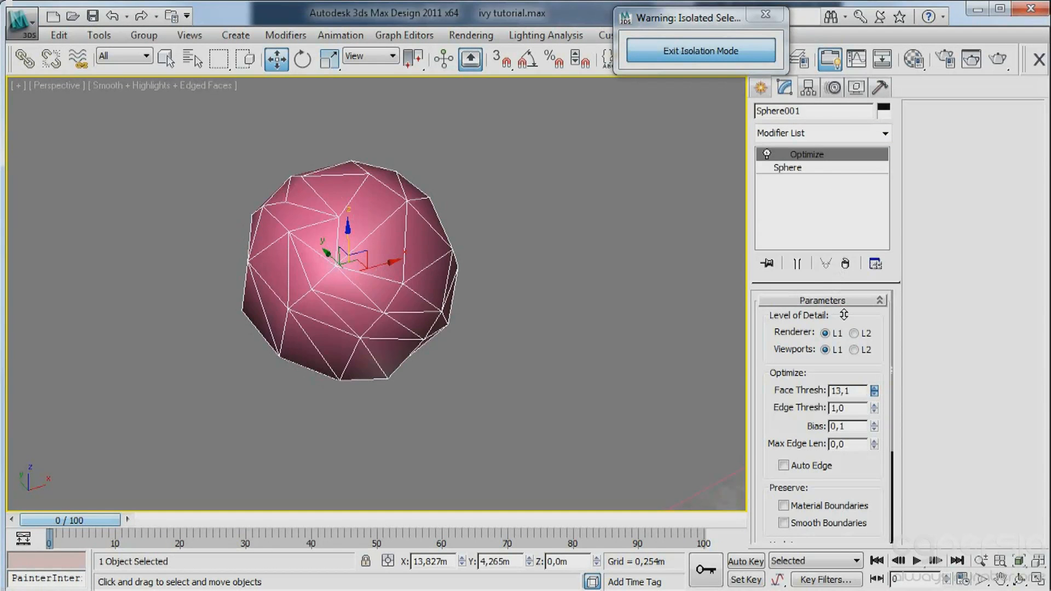
Convert the optimized sphere to an Editable Poly.
{"action": "right_click", "coordinate": [231, 189]}
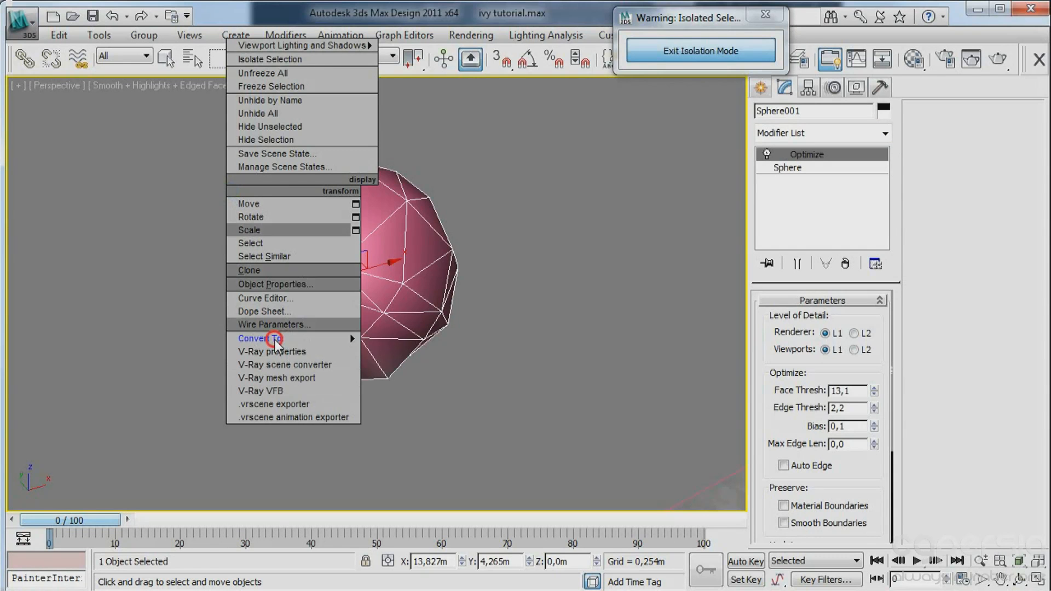
{"action": "mouse_move", "coordinate": [269, 345]}
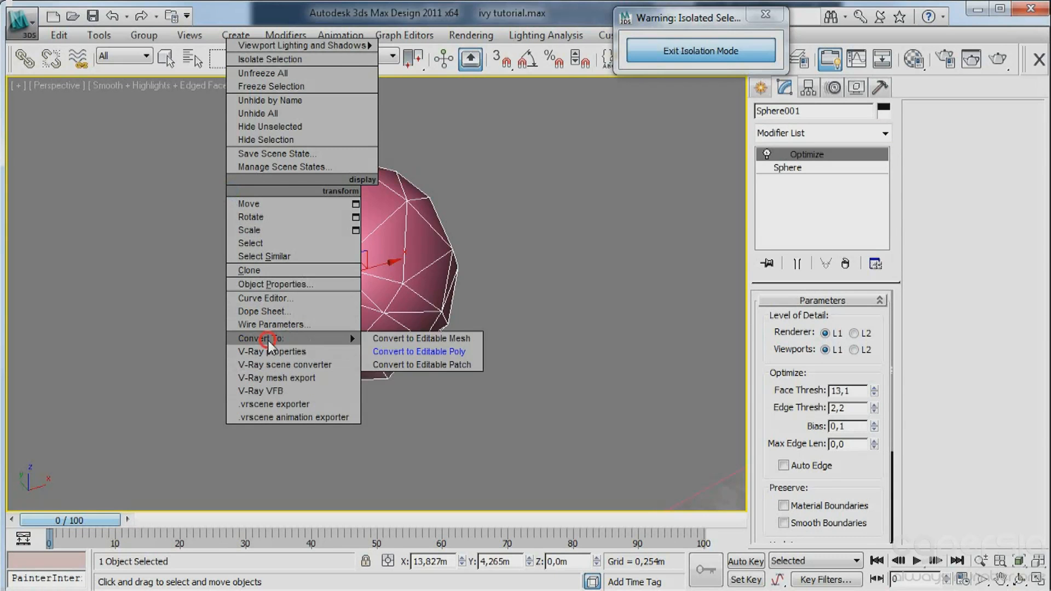
{"action": "left_click", "coordinate": [438, 353]}
{"action": "middle_click_drag", "start_coordinate": [492, 301], "coordinate": [550, 244], "text": "alt"}
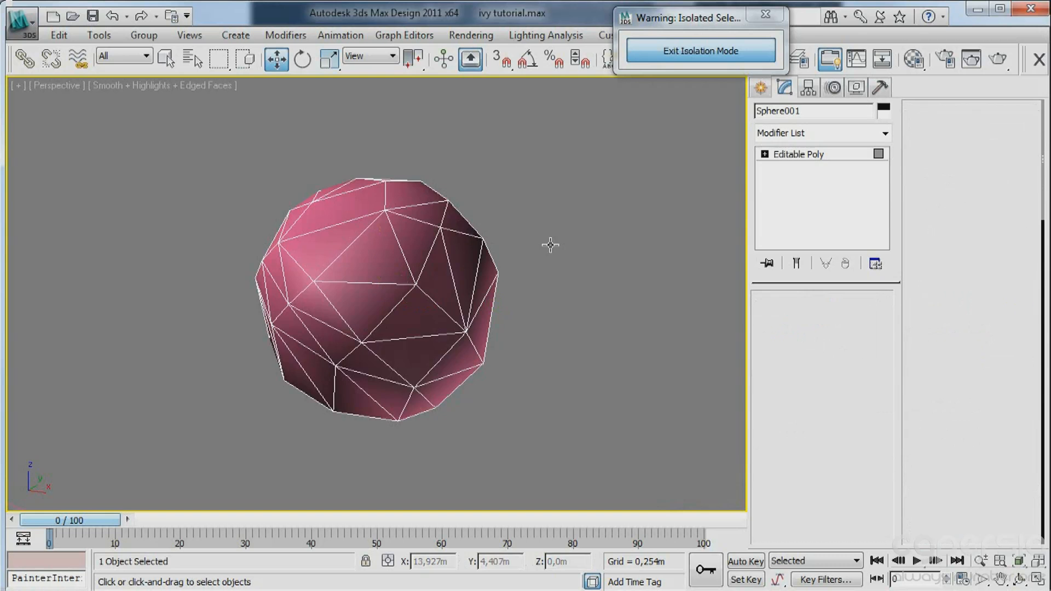
Select all of the sphere's polygons and scale them unevenly into a longer, flatter stone shape.
{"action": "key", "text": "4"}
{"action": "left_click_drag", "start_coordinate": [568, 181], "coordinate": [114, 499]}
{"action": "middle_click_drag", "start_coordinate": [406, 308], "coordinate": [381, 320]}
{"action": "key", "text": "r"}
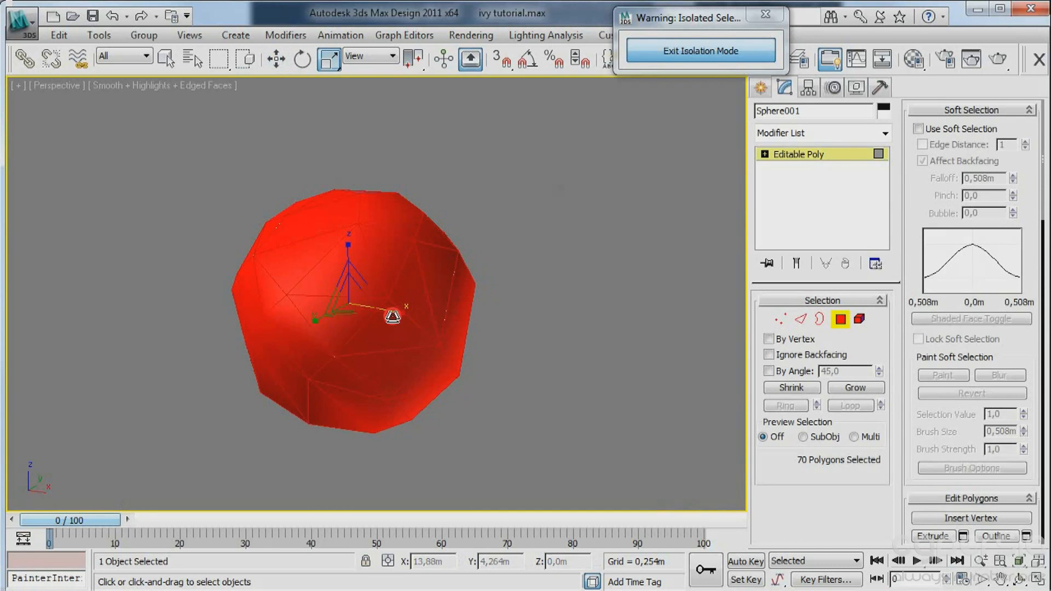
{"action": "left_click_drag", "start_coordinate": [393, 316], "coordinate": [391, 321]}
{"action": "mouse_move", "coordinate": [335, 251]}
{"action": "left_mouse_down"}
{"action": "mouse_move", "coordinate": [347, 238]}
{"action": "mouse_move", "coordinate": [345, 264]}
{"action": "left_mouse_up"}
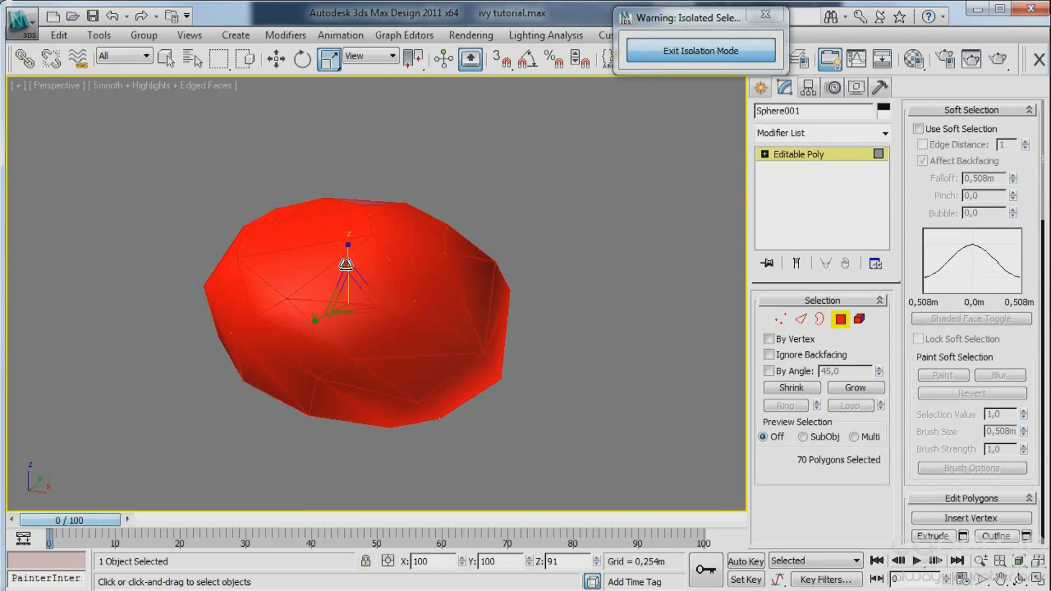
{"action": "middle_click_drag", "start_coordinate": [347, 282], "coordinate": [487, 317], "text": "alt"}
Move only the stone's pivot down toward its underside, to about Z -0.116 m, and finish pivot editing.
{"action": "left_click", "coordinate": [766, 91]}
{"action": "left_click", "coordinate": [815, 90]}
{"action": "left_click", "coordinate": [823, 191]}
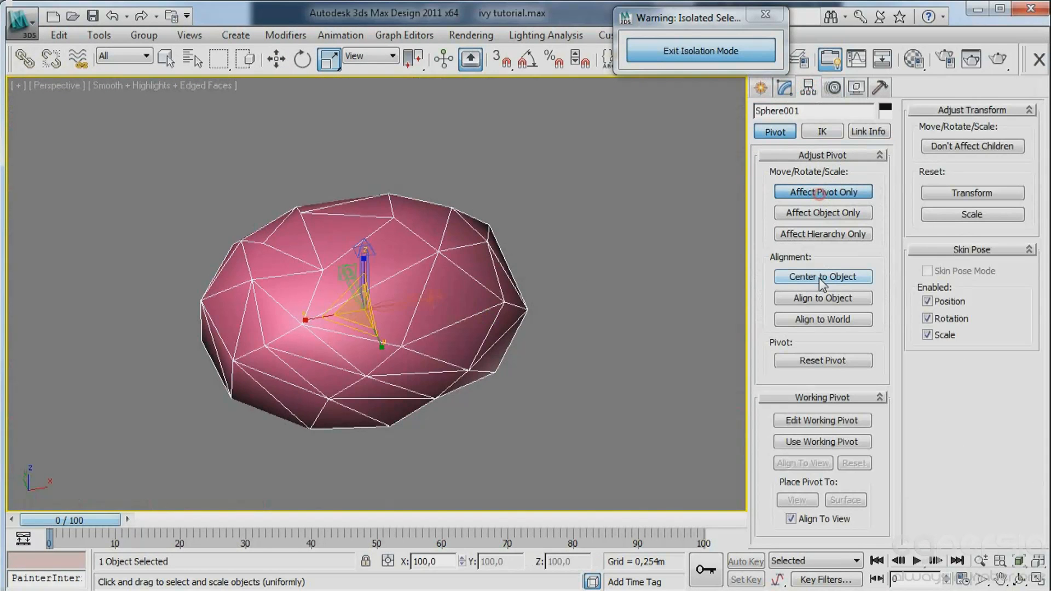
{"action": "key", "text": "w"}
{"action": "middle_click_drag", "start_coordinate": [425, 315], "coordinate": [357, 203]}
{"action": "left_click_drag", "start_coordinate": [329, 162], "coordinate": [331, 261]}
{"action": "middle_click_drag", "start_coordinate": [355, 261], "coordinate": [425, 307], "text": "alt"}
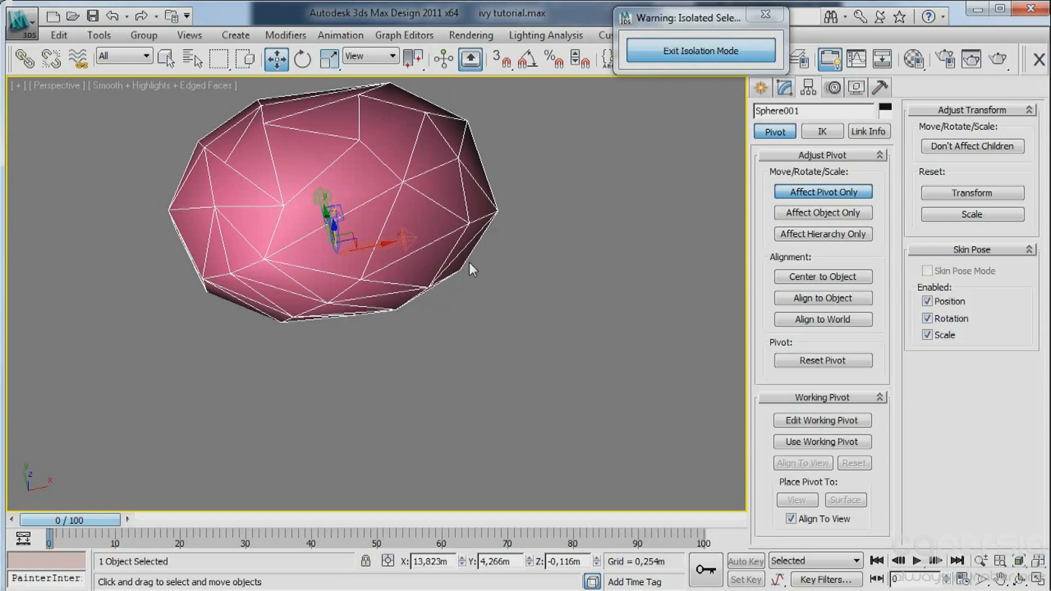
{"action": "middle_click_drag", "start_coordinate": [472, 269], "coordinate": [525, 236], "text": "alt"}
{"action": "left_click", "coordinate": [760, 87]}
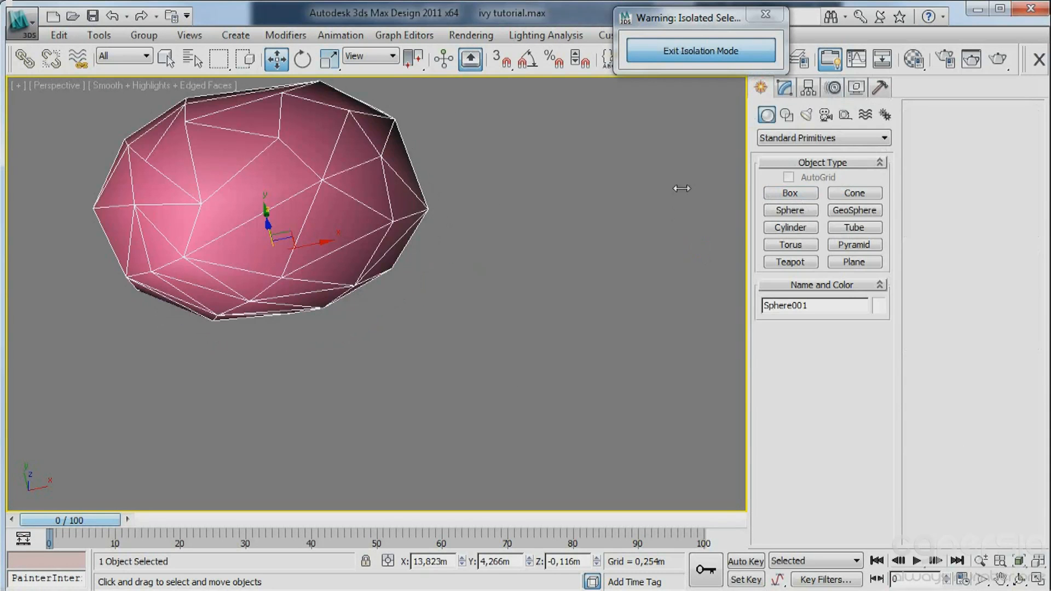
Make one independent copy of the stone along the X axis at about X 14.36 m.
{"action": "mouse_move", "coordinate": [314, 243]}
{"action": "left_mouse_down", "text": "shift"}
{"action": "mouse_move", "coordinate": [469, 181]}
{"action": "mouse_move", "coordinate": [672, 156]}
{"action": "left_mouse_up", "text": "shift"}
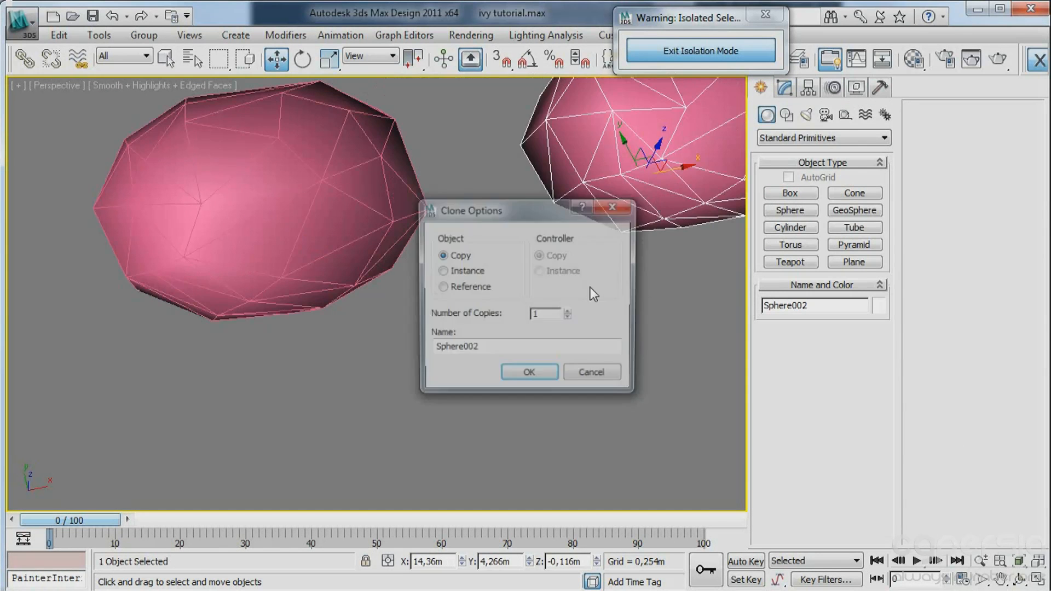
{"action": "left_click", "coordinate": [533, 373]}
{"action": "middle_click_drag", "start_coordinate": [636, 313], "coordinate": [678, 251], "text": "alt"}
Apply an Optimize modifier to the second stone with face threshold 20.4.
{"action": "left_click", "coordinate": [782, 89]}
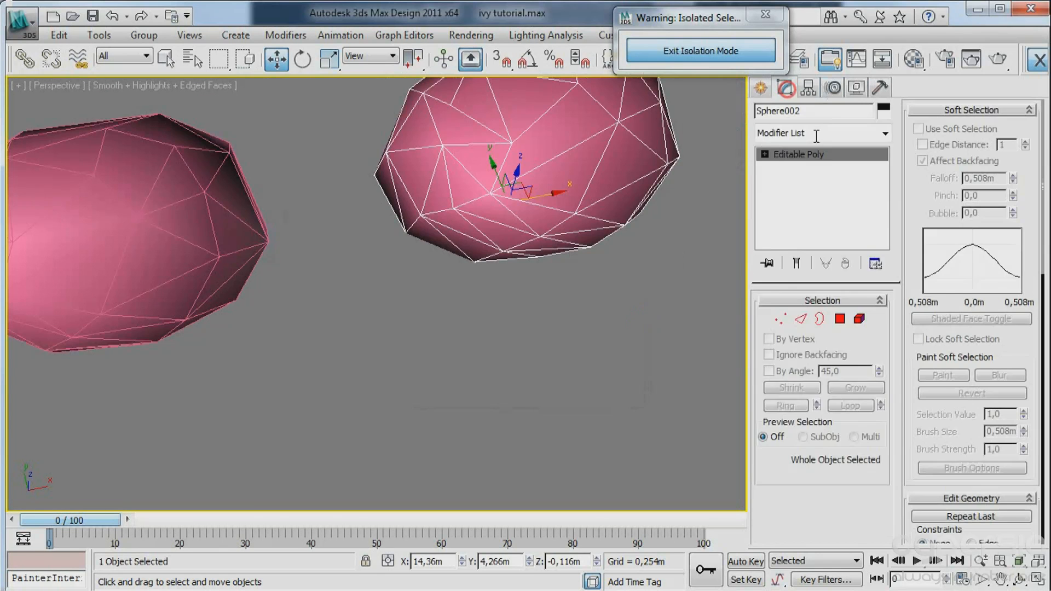
{"action": "left_click", "coordinate": [852, 131]}
{"action": "scroll", "coordinate": [845, 328], "scroll_direction": "down", "scroll_amount": 8}
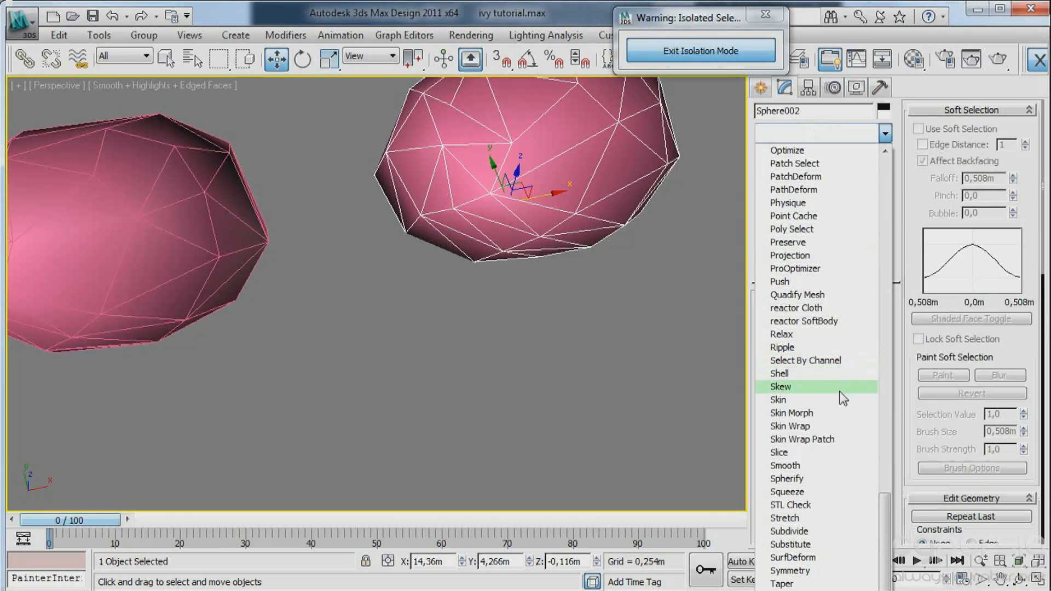
{"action": "scroll", "coordinate": [796, 298], "scroll_direction": "up", "scroll_amount": 4}
{"action": "left_click", "coordinate": [793, 307]}
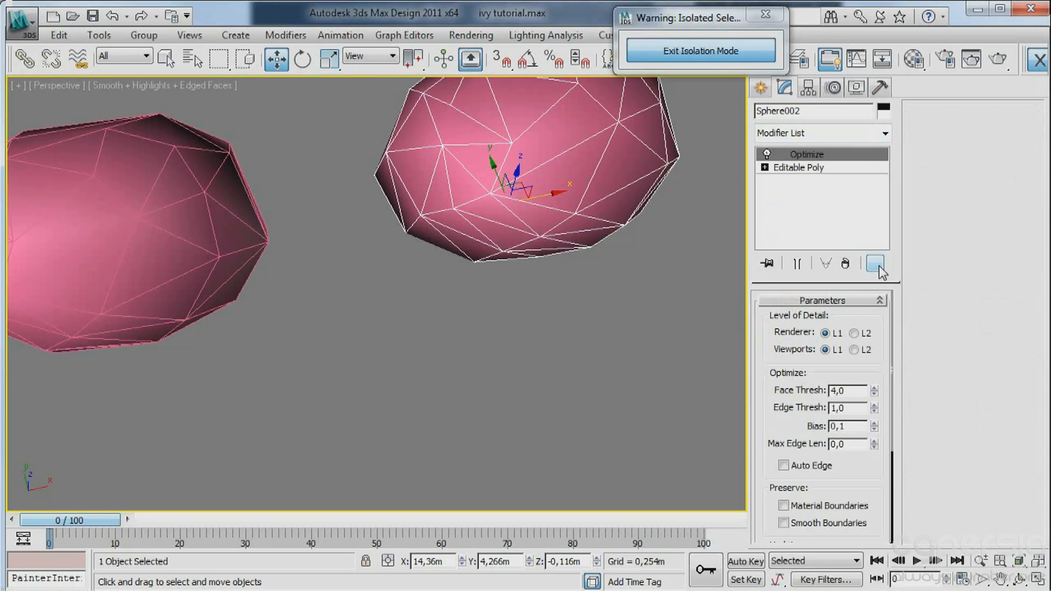
{"action": "left_click_drag", "start_coordinate": [875, 389], "coordinate": [857, 254]}
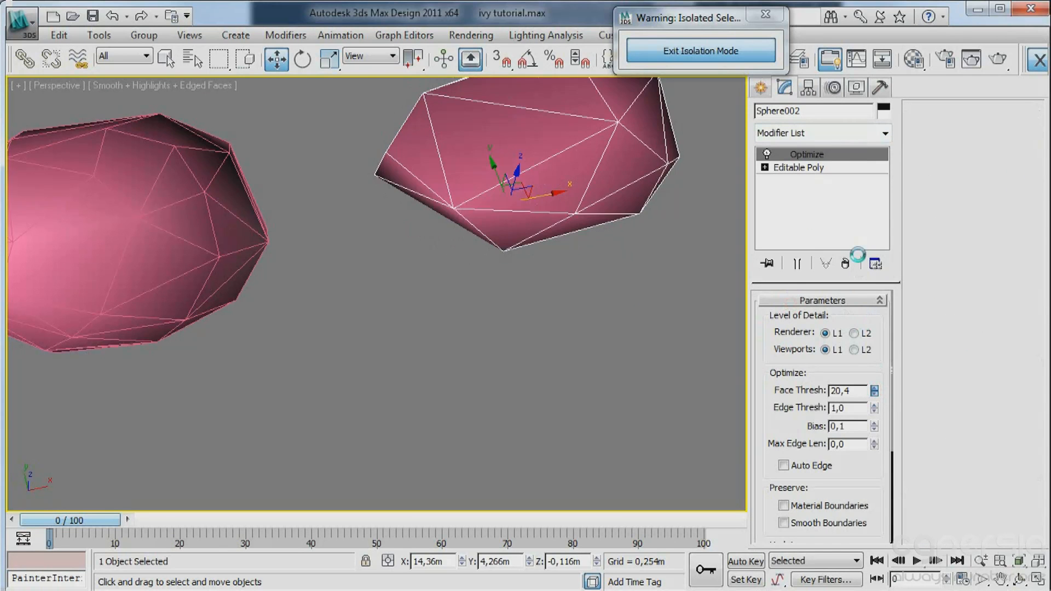
{"action": "scroll", "coordinate": [560, 317], "scroll_direction": "down", "scroll_amount": 6}
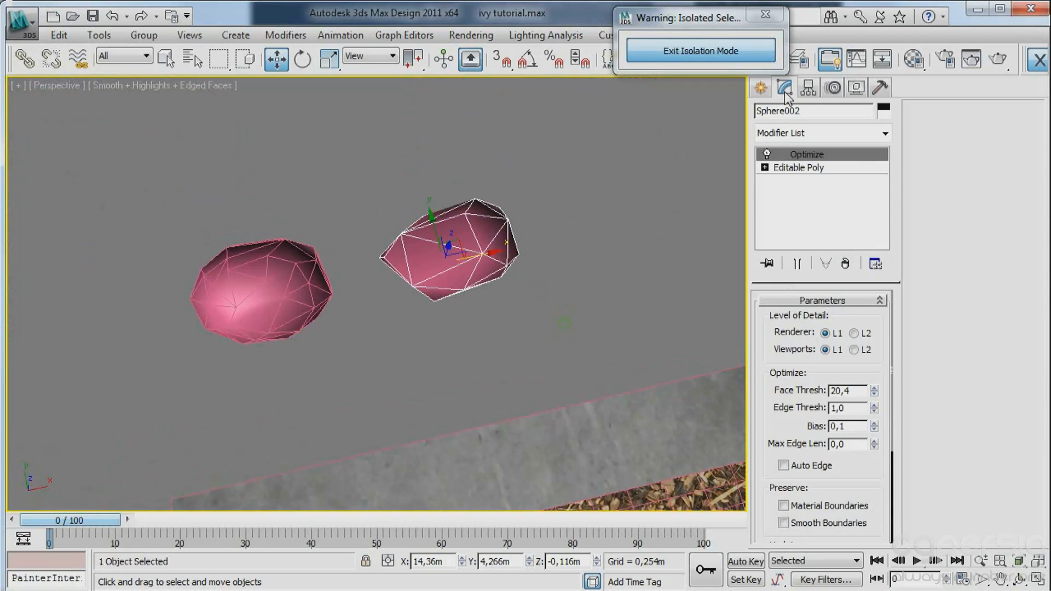
Copy the second stone to about X 14.864 m, Y 4.74 m and set the copy's Optimize face threshold to 25.6.
{"action": "left_click", "coordinate": [761, 86]}
{"action": "middle_click_drag", "start_coordinate": [480, 271], "coordinate": [462, 245], "text": "alt"}
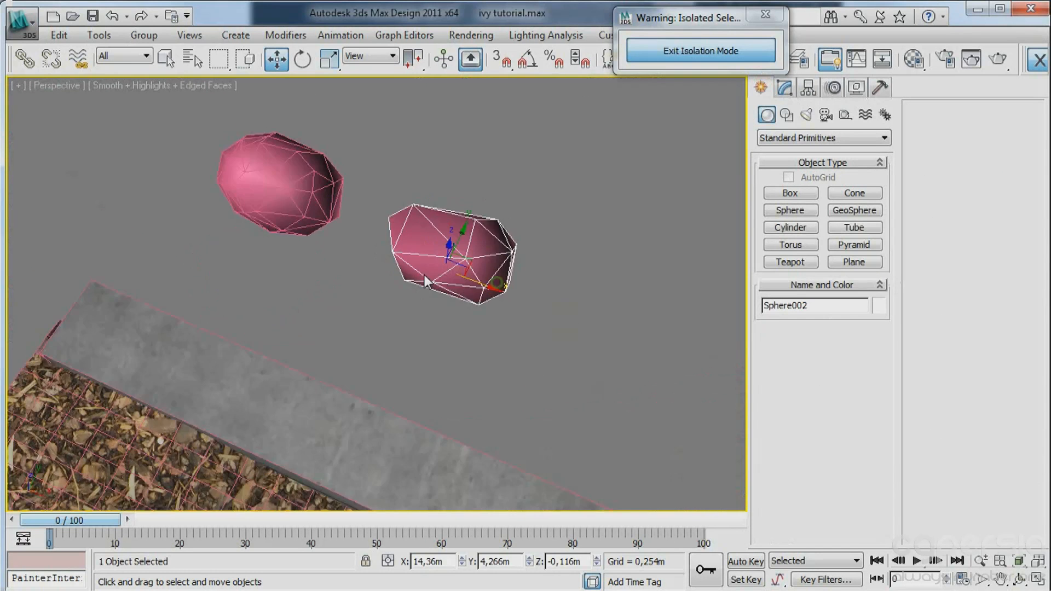
{"action": "left_click_drag", "start_coordinate": [462, 245], "coordinate": [706, 231], "text": "shift"}
{"action": "left_click", "coordinate": [533, 373]}
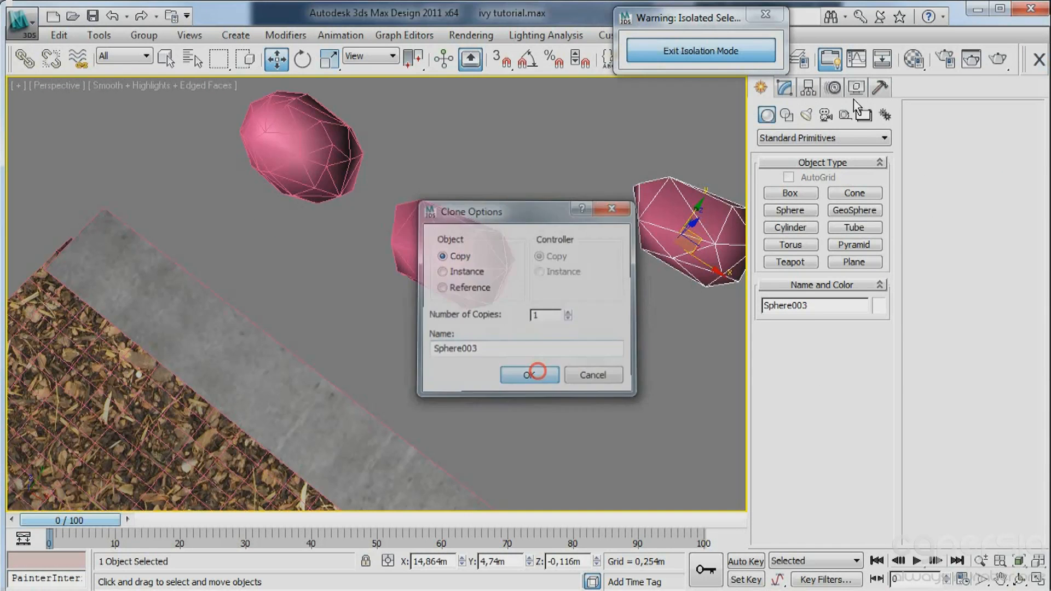
{"action": "left_click", "coordinate": [783, 87]}
{"action": "mouse_move", "coordinate": [877, 390]}
{"action": "left_mouse_down"}
{"action": "mouse_move", "coordinate": [878, 319]}
{"action": "mouse_move", "coordinate": [877, 336]}
{"action": "left_mouse_up"}
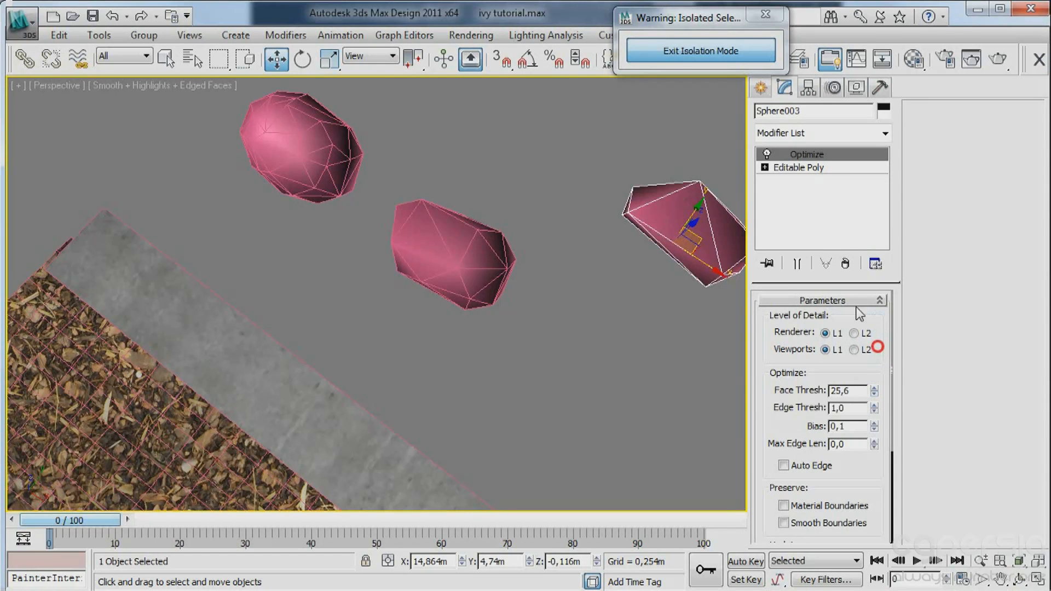
Move the third stone close to the second one, to about X 14.412 m, Y 4.506 m.
{"action": "left_click", "coordinate": [760, 87]}
{"action": "middle_click_drag", "start_coordinate": [570, 310], "coordinate": [461, 312], "text": "alt"}
{"action": "left_click_drag", "start_coordinate": [606, 270], "coordinate": [453, 199]}
{"action": "middle_click_drag", "start_coordinate": [457, 273], "coordinate": [603, 311], "text": "alt"}
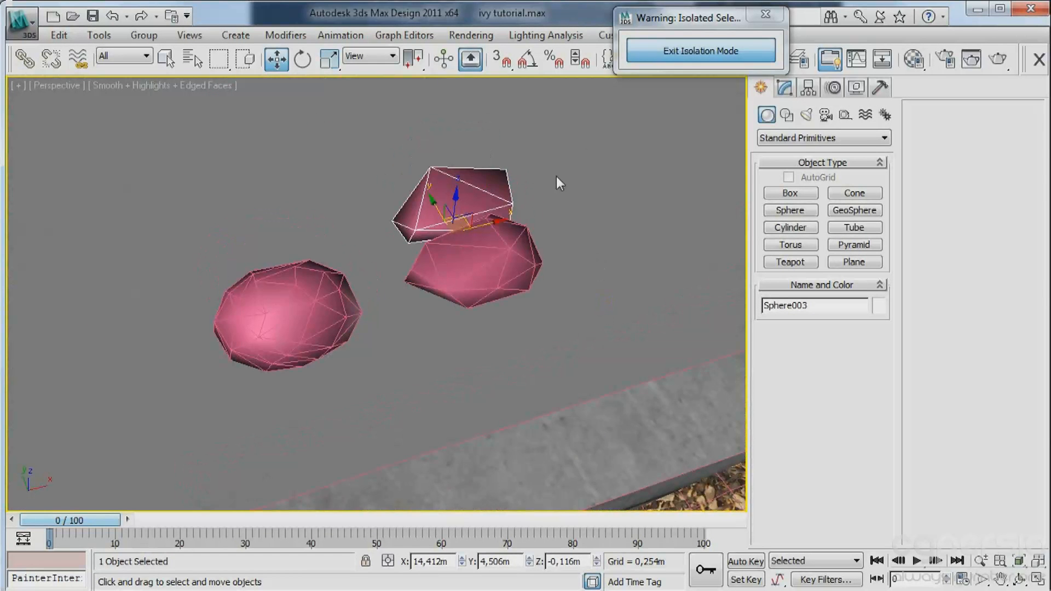
Select all three stones and change the Wall Paint sample material to a VRayMtl.
{"action": "left_click_drag", "start_coordinate": [259, 329], "coordinate": [244, 346]}
{"action": "key", "text": "m"}
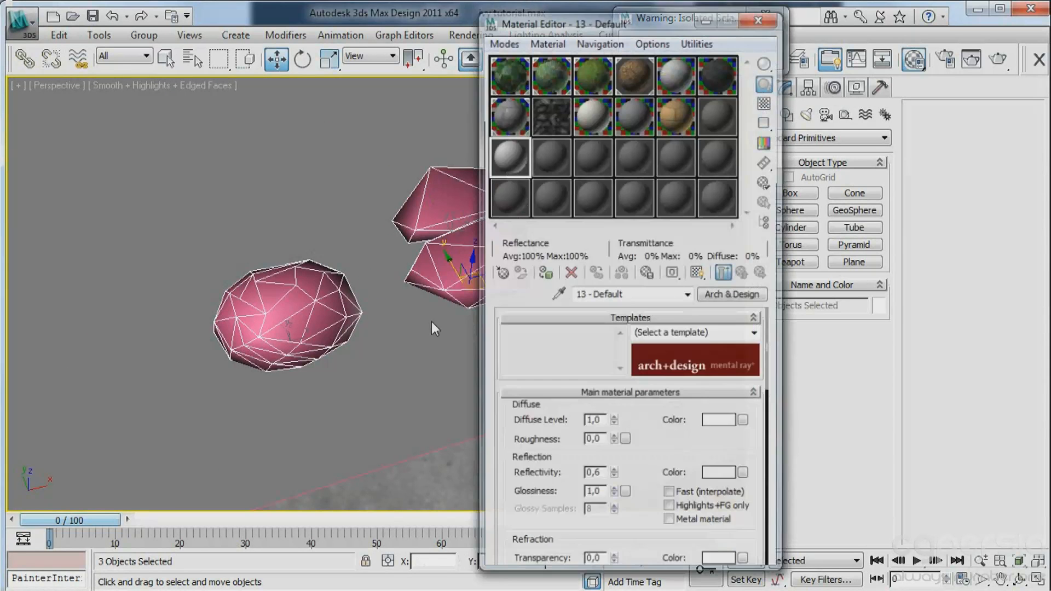
{"action": "left_click", "coordinate": [600, 125]}
{"action": "left_click", "coordinate": [732, 291]}
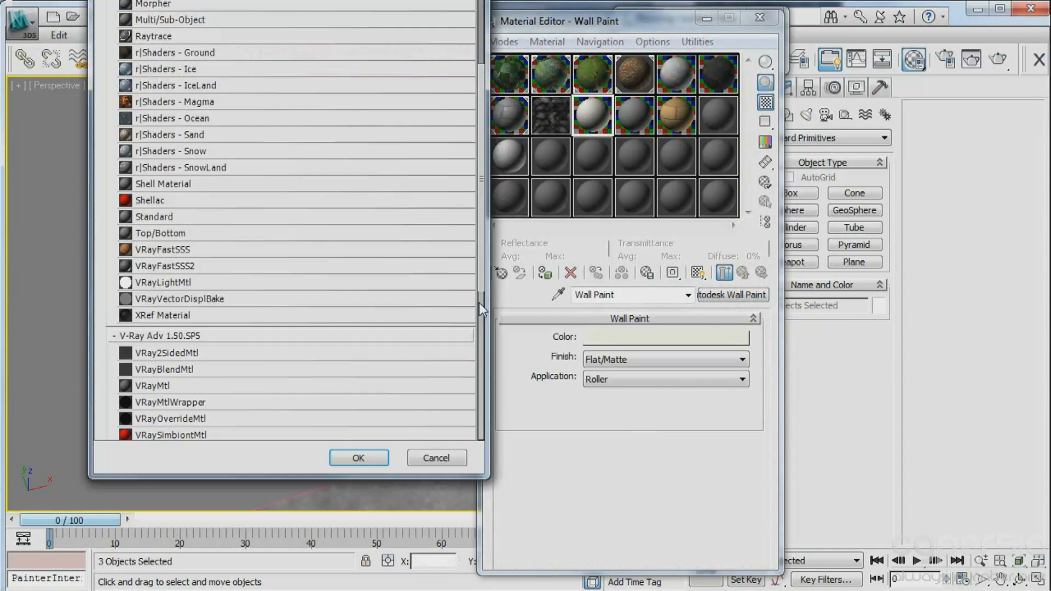
{"action": "double_click", "coordinate": [164, 386]}
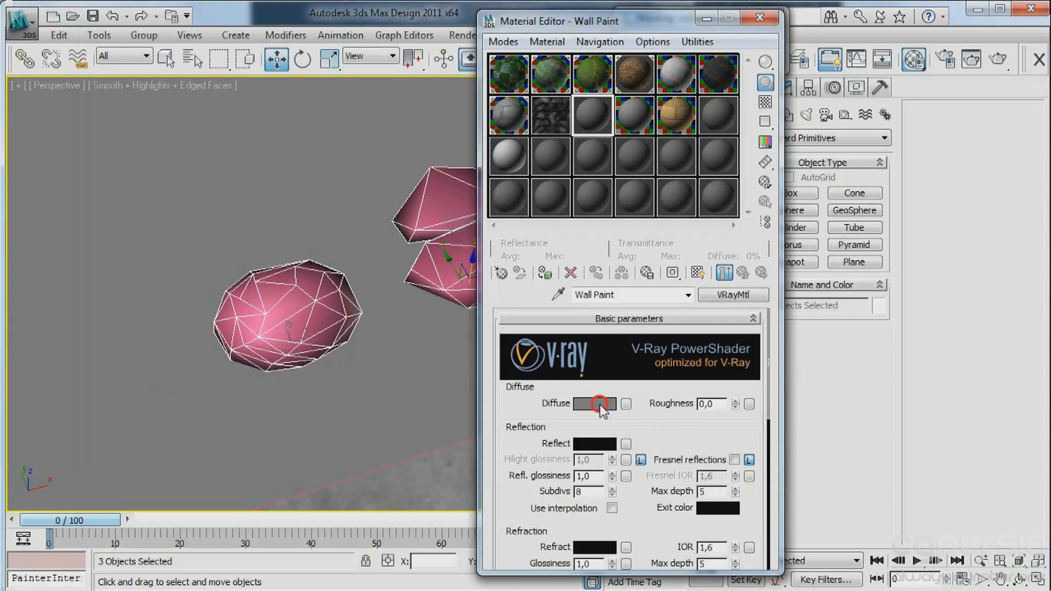
Set the material's diffuse color to dark grey with value 15 and its reflection color to a very dark grey.
{"action": "left_click", "coordinate": [594, 404]}
{"action": "left_click_drag", "start_coordinate": [579, 159], "coordinate": [579, 271]}
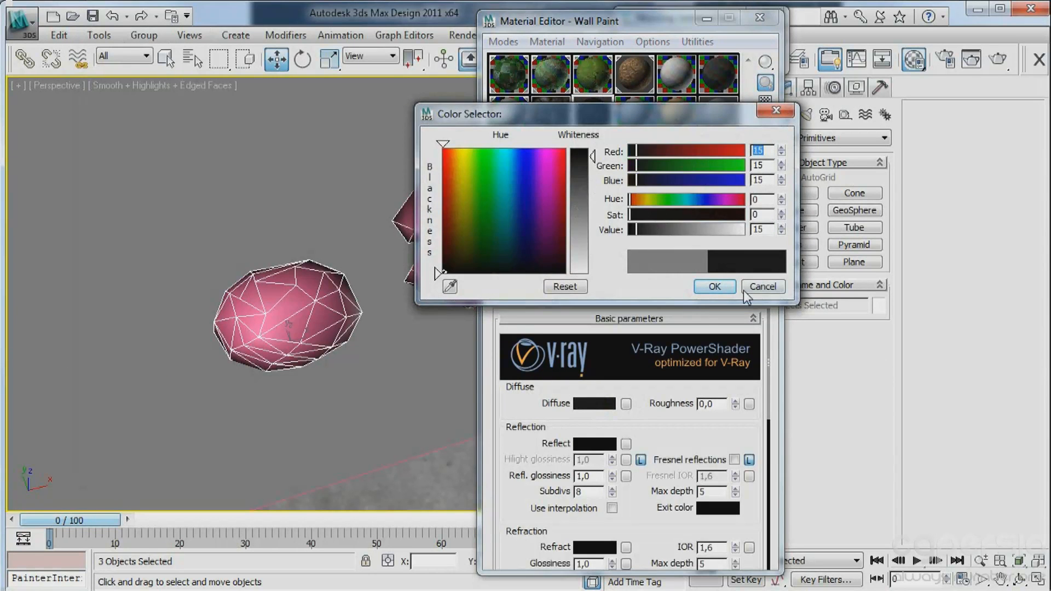
{"action": "left_click", "coordinate": [723, 286]}
{"action": "left_click", "coordinate": [583, 444]}
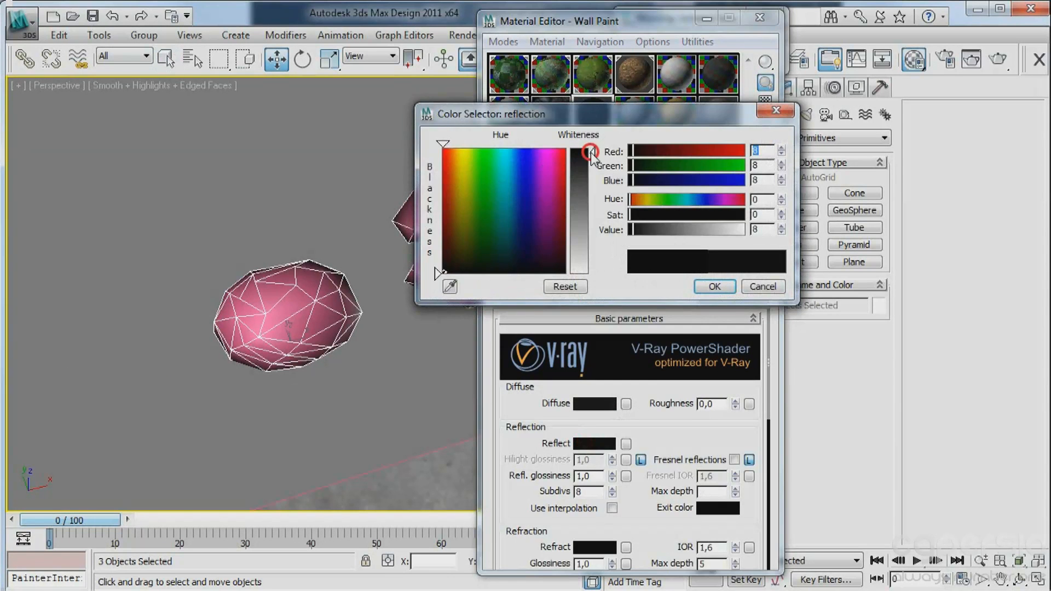
{"action": "left_click_drag", "start_coordinate": [590, 152], "coordinate": [591, 157]}
{"action": "left_click", "coordinate": [720, 287]}
Unlock the highlight glossiness and set it to 0.62, with reflection glossiness at 0.92.
{"action": "left_click", "coordinate": [639, 460]}
{"action": "left_click", "coordinate": [610, 463]}
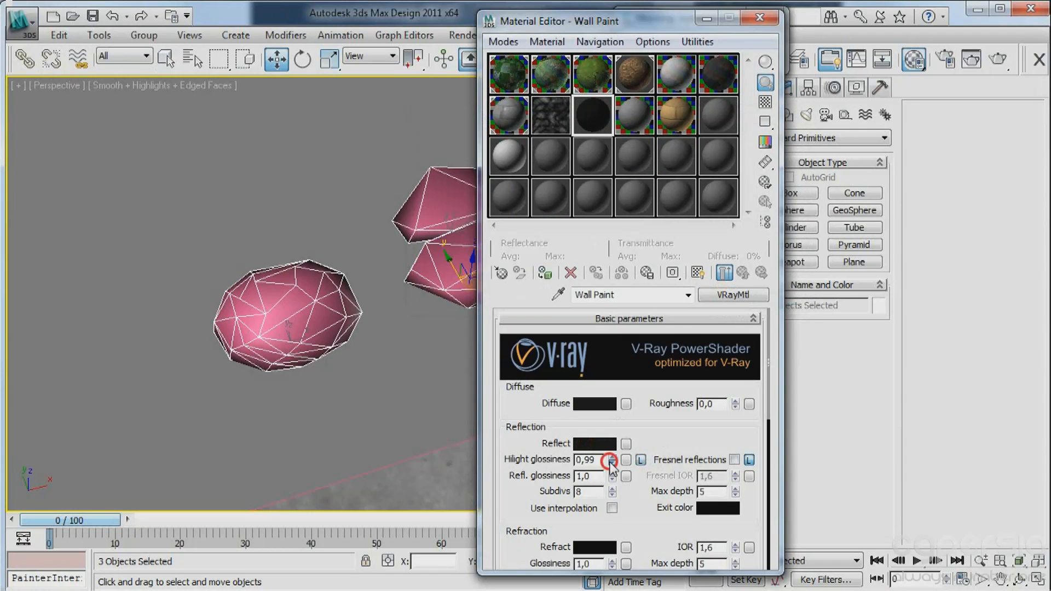
{"action": "left_click_drag", "start_coordinate": [611, 462], "coordinate": [614, 484]}
Assign the dark VRayMtl to the three selected stones and close the Material Editor.
{"action": "left_click", "coordinate": [765, 102]}
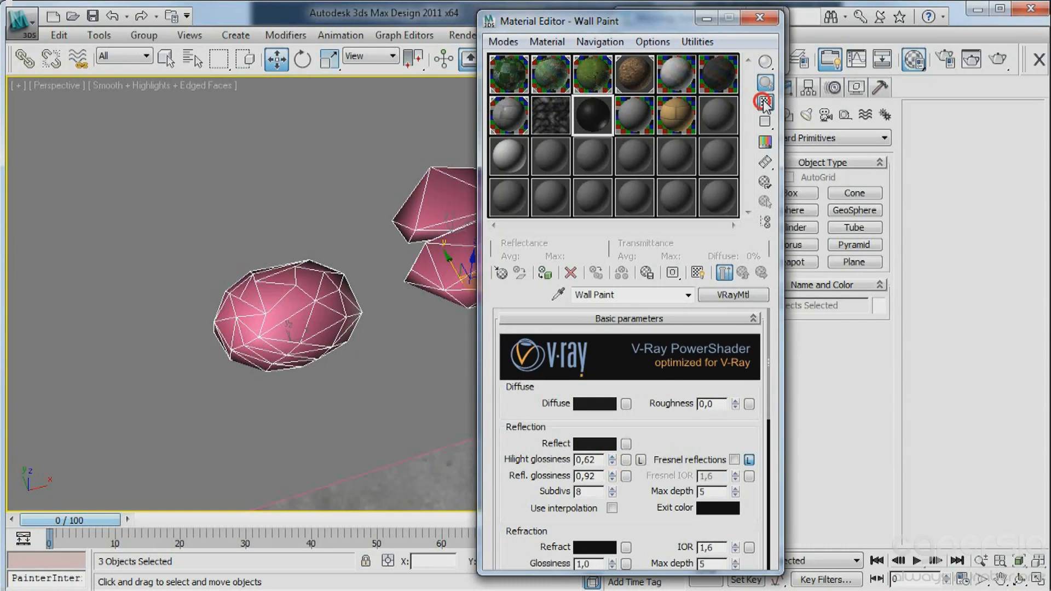
{"action": "left_click", "coordinate": [545, 273]}
{"action": "left_click", "coordinate": [761, 18]}
{"action": "key", "text": "alt+q"}
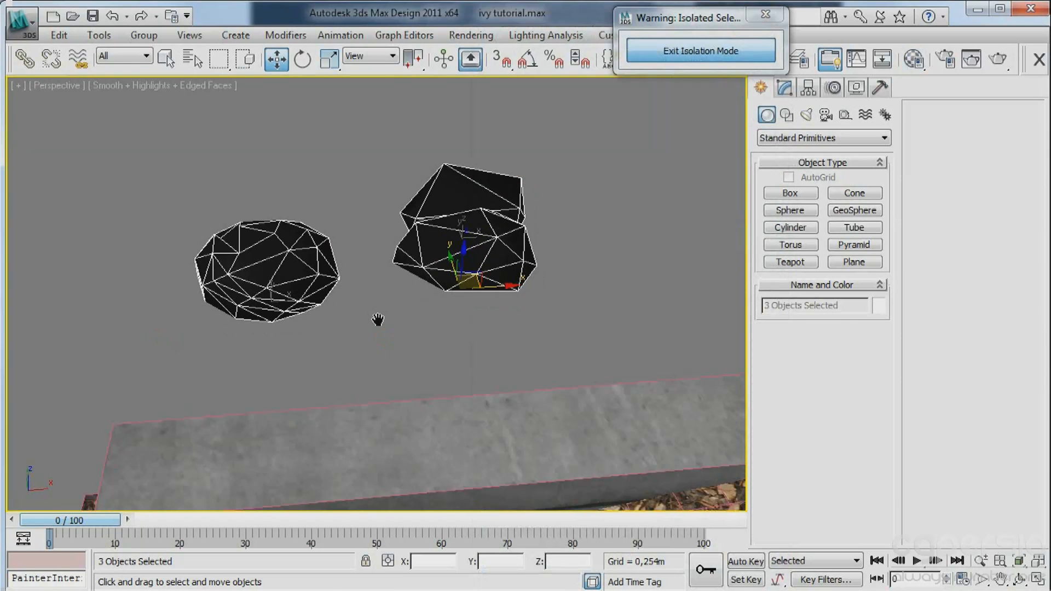
In the camera view, replace Advanced Painter's ivy source with the three stones and set the scale range from 0.1 to 0.25.
{"action": "key", "text": "c"}
{"action": "left_click_drag", "start_coordinate": [135, 241], "coordinate": [138, 295]}
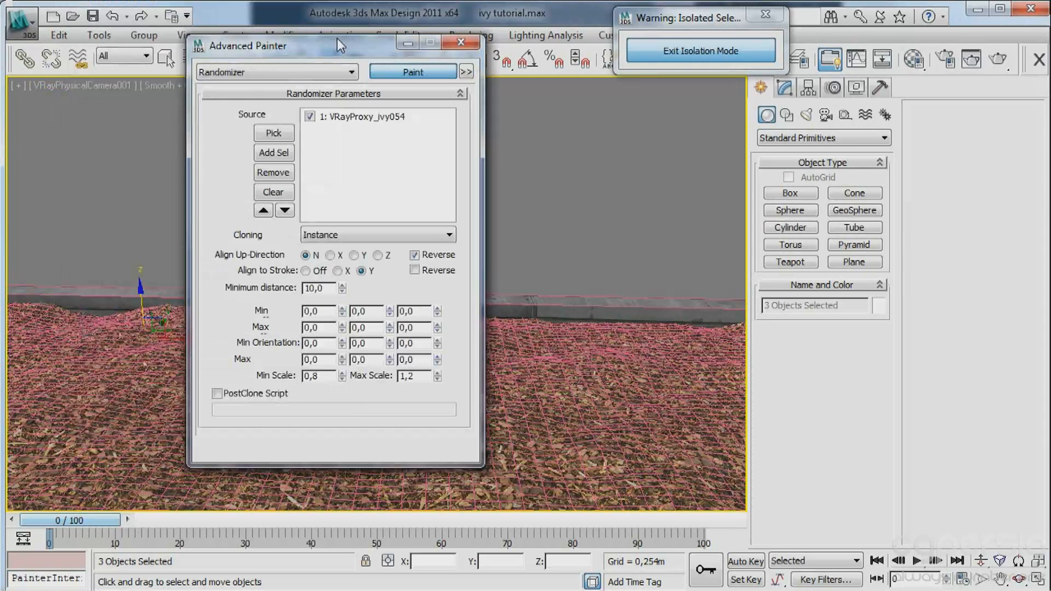
{"action": "left_click", "coordinate": [265, 189]}
{"action": "left_click", "coordinate": [265, 149]}
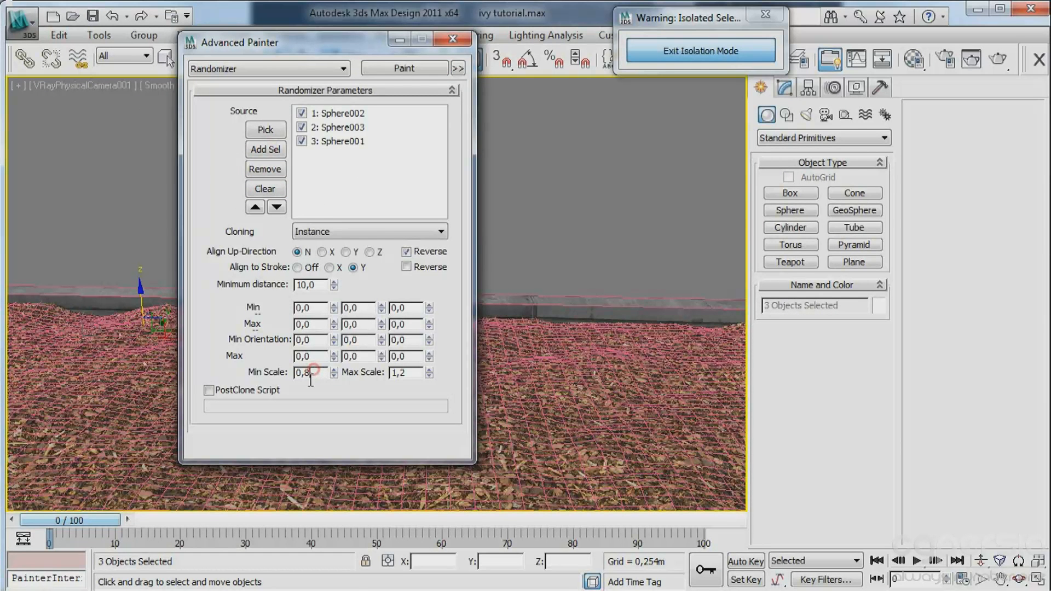
{"action": "left_click", "coordinate": [411, 373]}
{"action": "type", "text": "0"}
Select the mulch ground plane, activate painting on it and try a few strokes of stones.
{"action": "left_click", "coordinate": [547, 372]}
{"action": "left_click", "coordinate": [422, 67]}
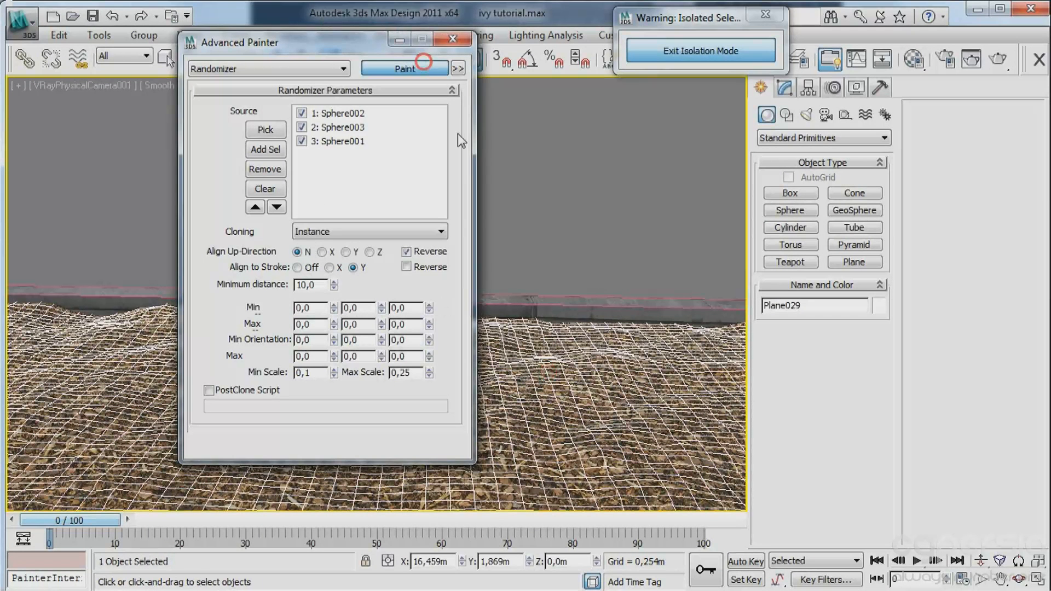
{"action": "mouse_move", "coordinate": [599, 331]}
{"action": "left_mouse_down"}
{"action": "mouse_move", "coordinate": [543, 329]}
{"action": "mouse_move", "coordinate": [599, 330]}
{"action": "left_mouse_up"}
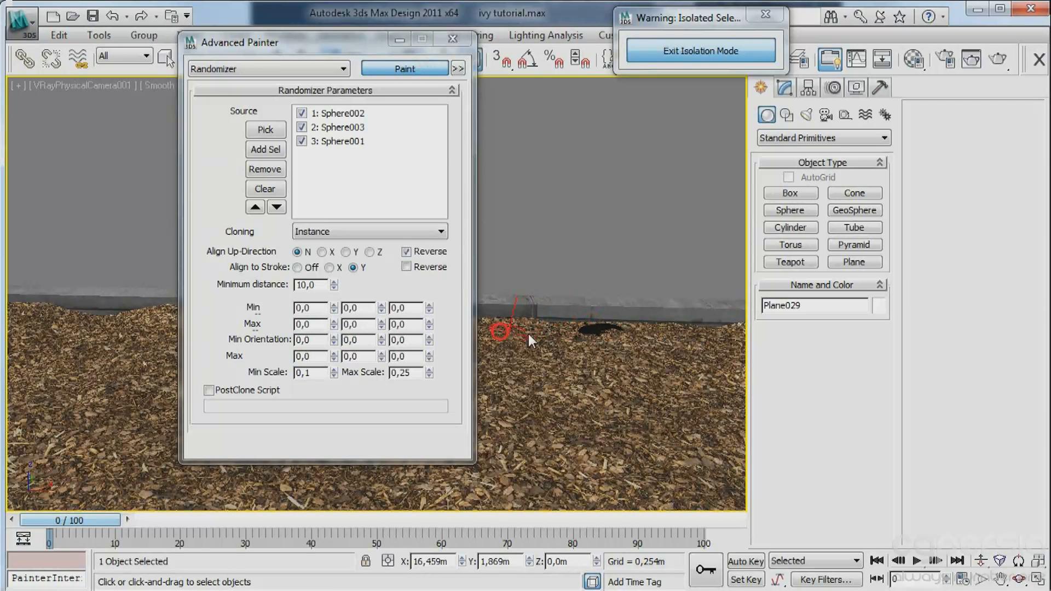
{"action": "key", "text": "F3"}
{"action": "left_click_drag", "start_coordinate": [544, 438], "coordinate": [635, 435]}
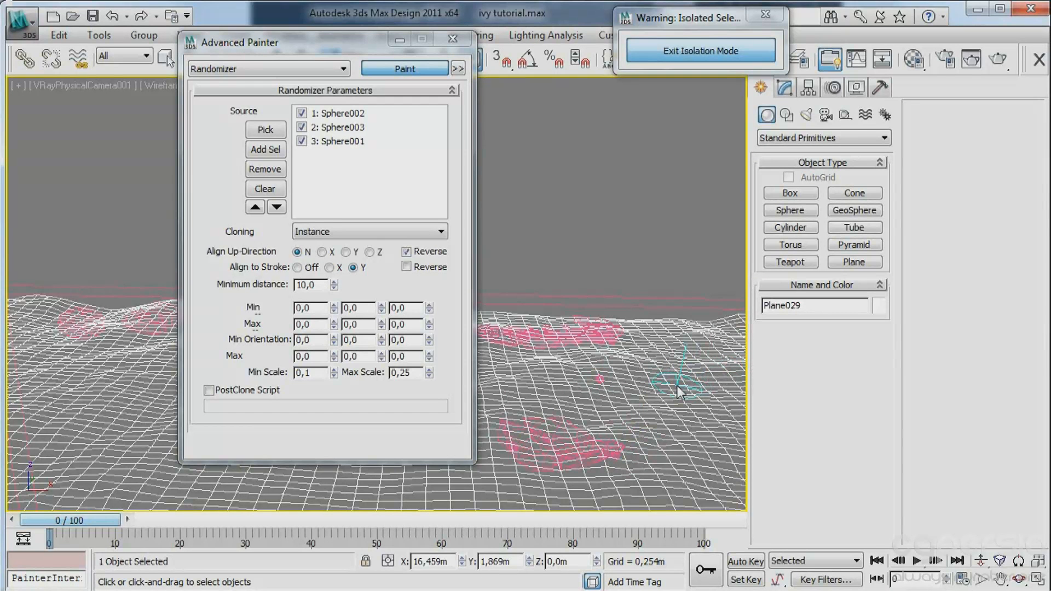
{"action": "key", "text": "ctrl+z"}
Set the painter's maximum scale to 0.1 and turn off the up-direction reverse and stroke alignment.
{"action": "left_click_drag", "start_coordinate": [399, 374], "coordinate": [417, 376]}
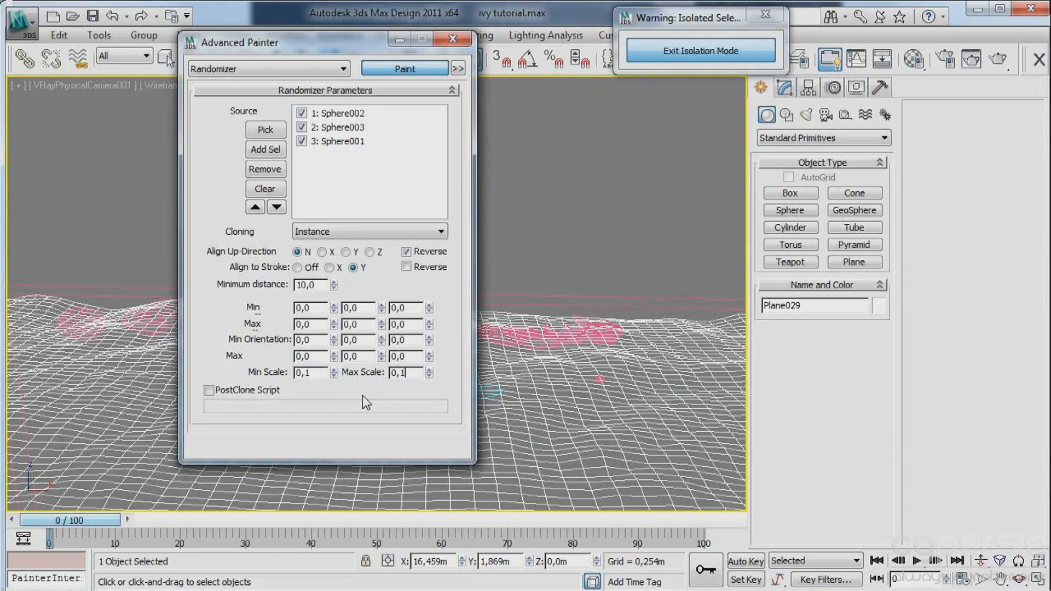
{"action": "mouse_move", "coordinate": [489, 419]}
{"action": "left_mouse_down"}
{"action": "mouse_move", "coordinate": [662, 443]}
{"action": "mouse_move", "coordinate": [569, 402]}
{"action": "mouse_move", "coordinate": [640, 432]}
{"action": "mouse_move", "coordinate": [646, 400]}
{"action": "left_mouse_up"}
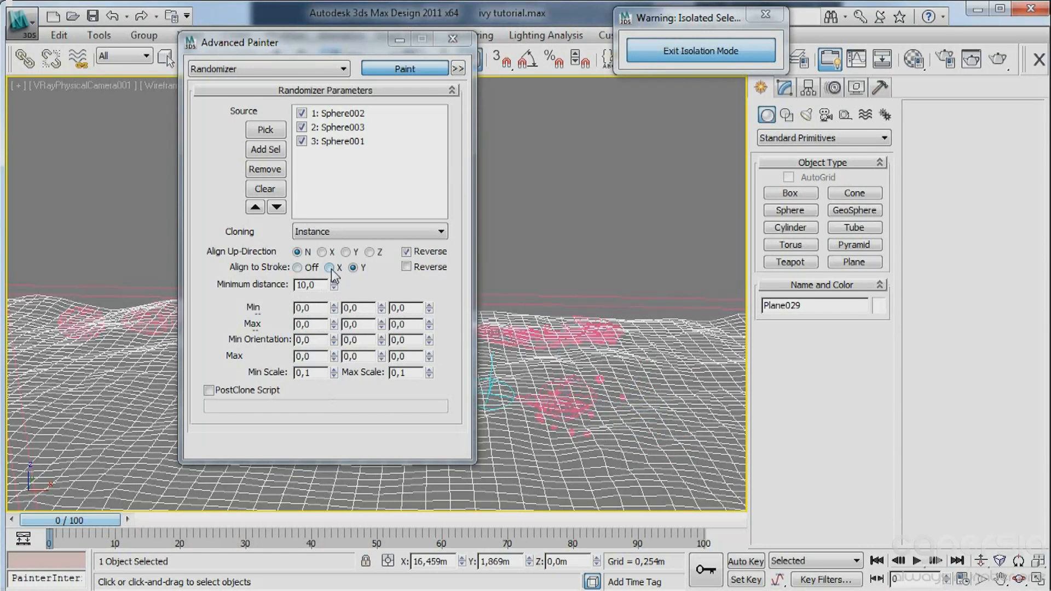
{"action": "left_click", "coordinate": [406, 252]}
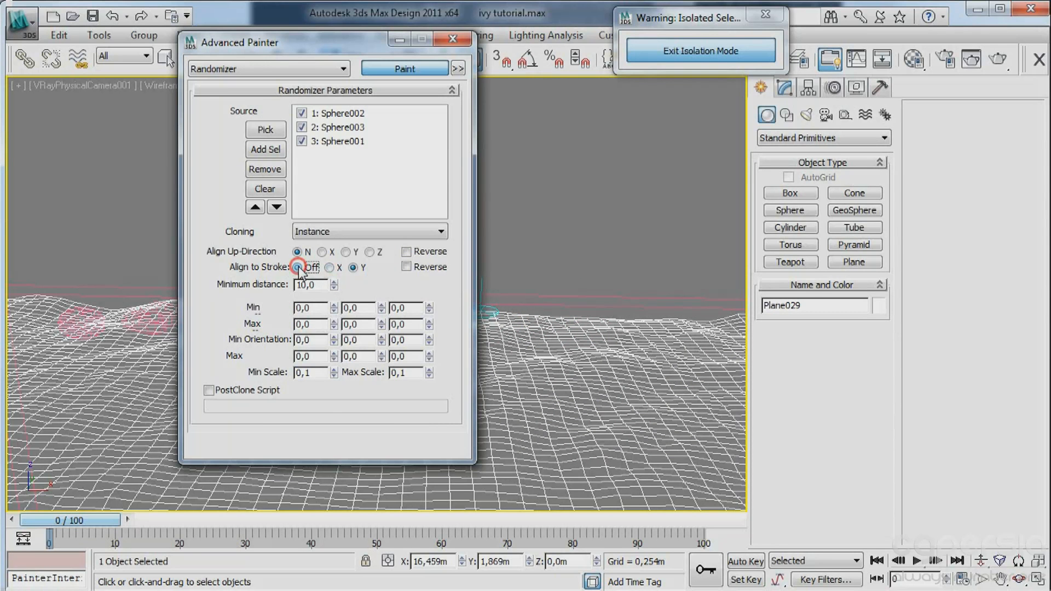
{"action": "left_click_drag", "start_coordinate": [342, 42], "coordinate": [0, 51]}
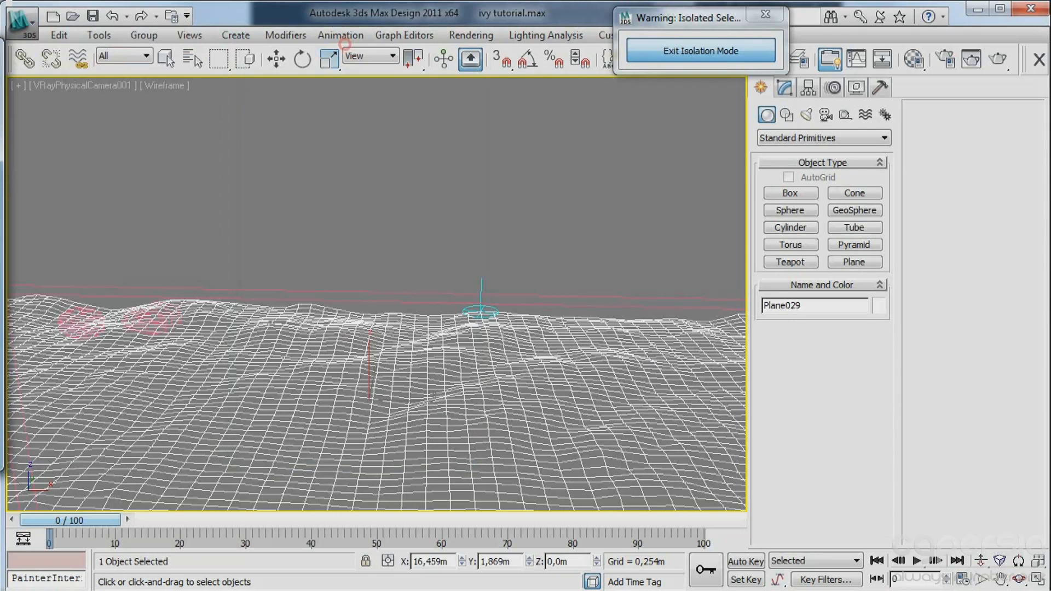
{"action": "key", "text": "F3"}
Try a short curved stroke of small stones on the open mulch.
{"action": "left_click_drag", "start_coordinate": [471, 365], "coordinate": [392, 441]}
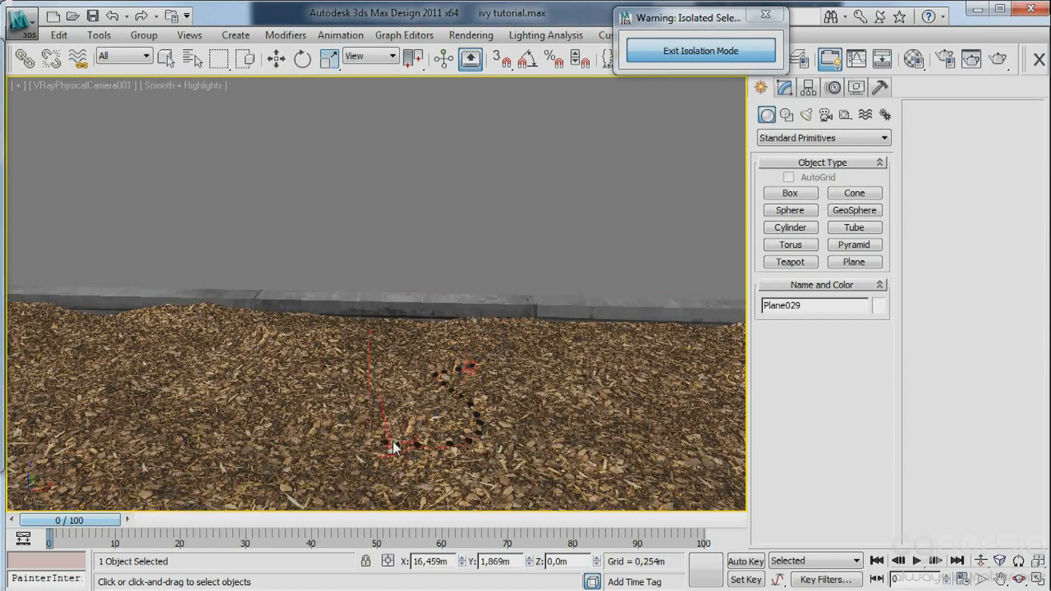
{"action": "key", "text": "F4"}
{"action": "key", "text": "F4"}
{"action": "key", "text": "ctrl+z"}
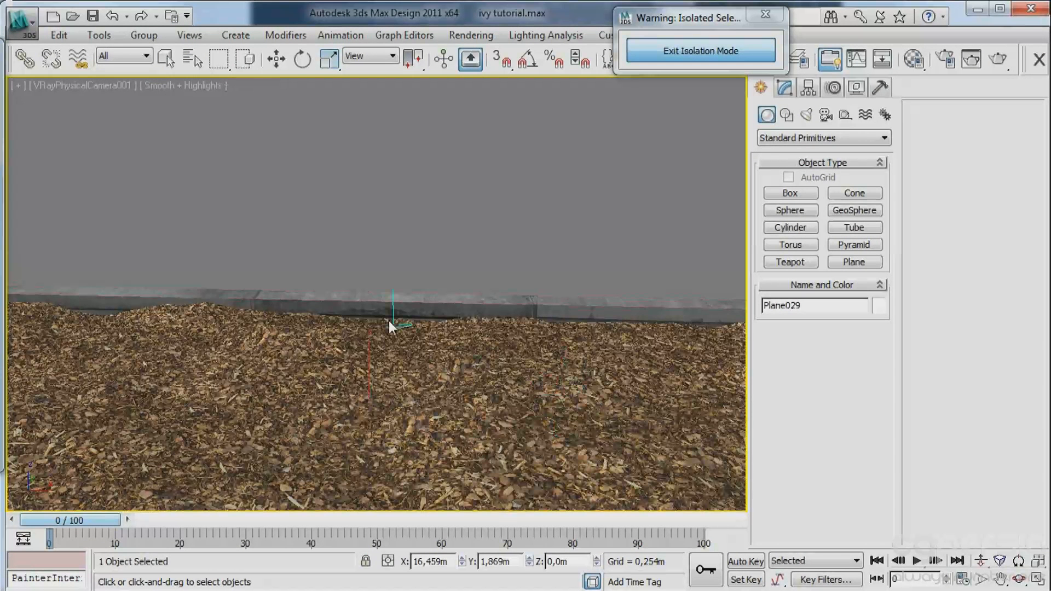
Paint a dense band of small stones over the mulch along the full length of the concrete ledge.
{"action": "left_click_drag", "start_coordinate": [430, 335], "coordinate": [379, 331]}
{"action": "left_click_drag", "start_coordinate": [471, 328], "coordinate": [25, 317]}
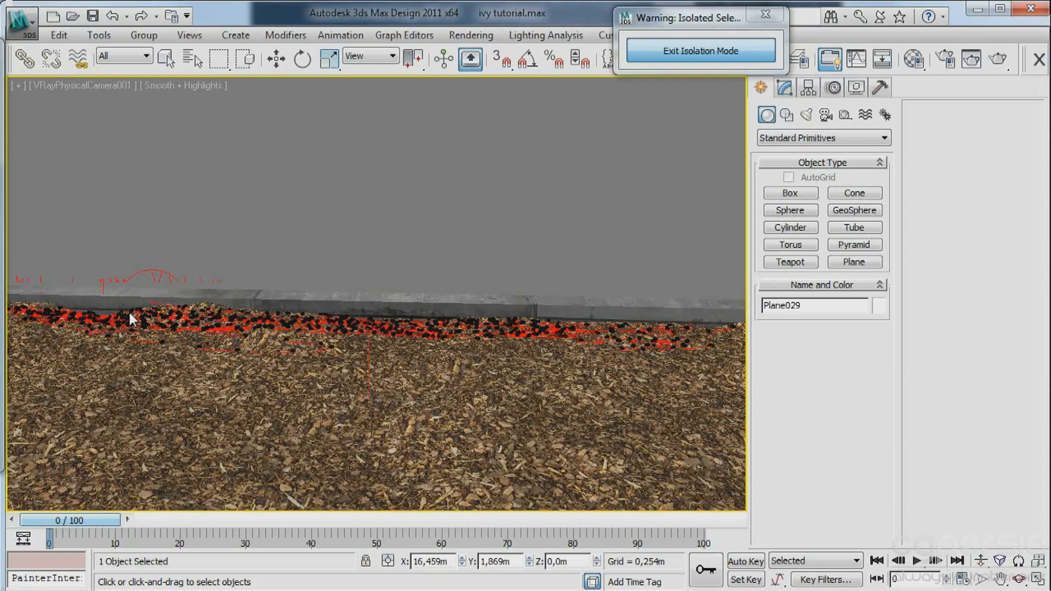
{"action": "left_click_drag", "start_coordinate": [178, 316], "coordinate": [183, 307]}
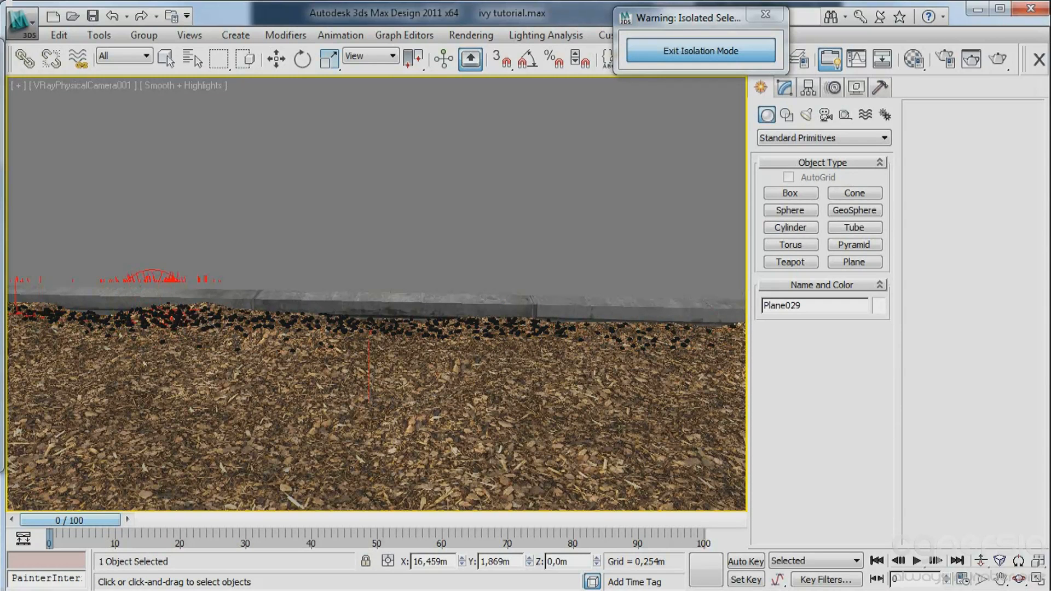
In the top view, select the concrete ledge and paint scattered groups of small stones along it.
{"action": "key", "text": "t"}
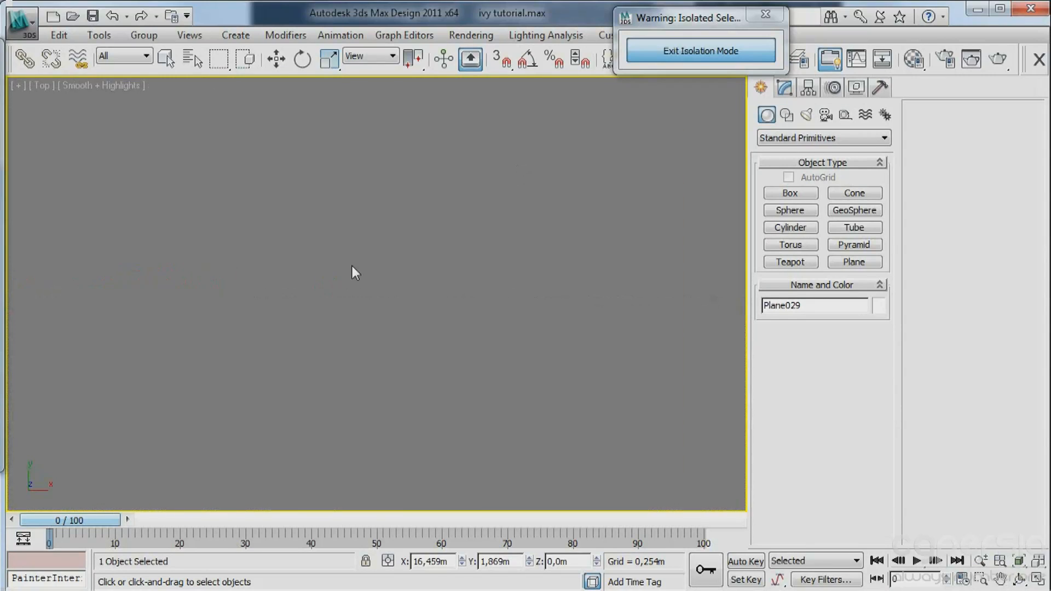
{"action": "key", "text": "w"}
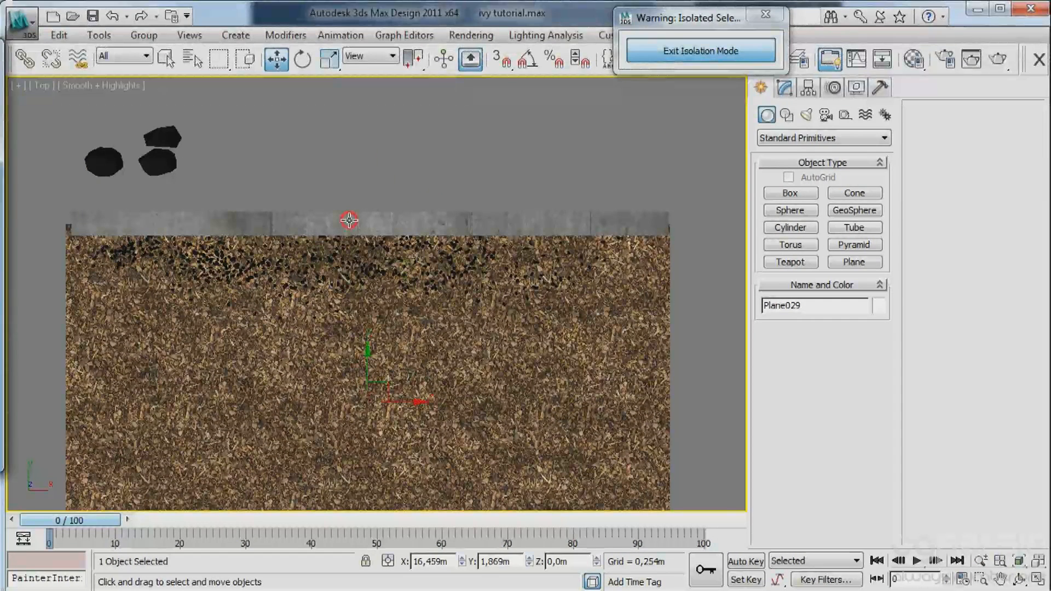
{"action": "left_click", "coordinate": [349, 220]}
{"action": "scroll", "coordinate": [377, 211], "scroll_direction": "up", "scroll_amount": 6}
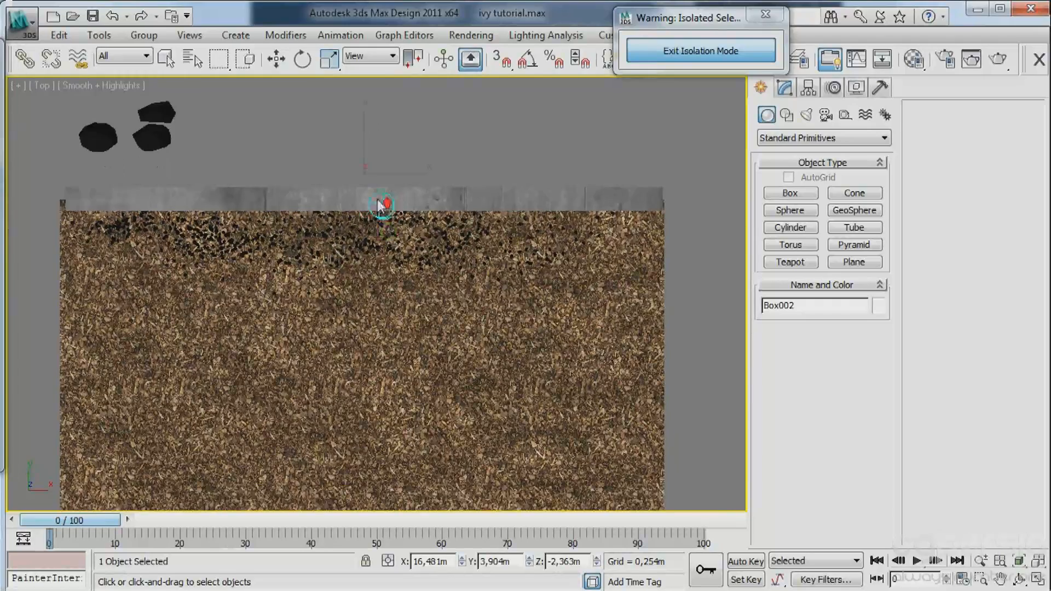
{"action": "left_click_drag", "start_coordinate": [325, 217], "coordinate": [300, 212]}
{"action": "left_click", "coordinate": [339, 213]}
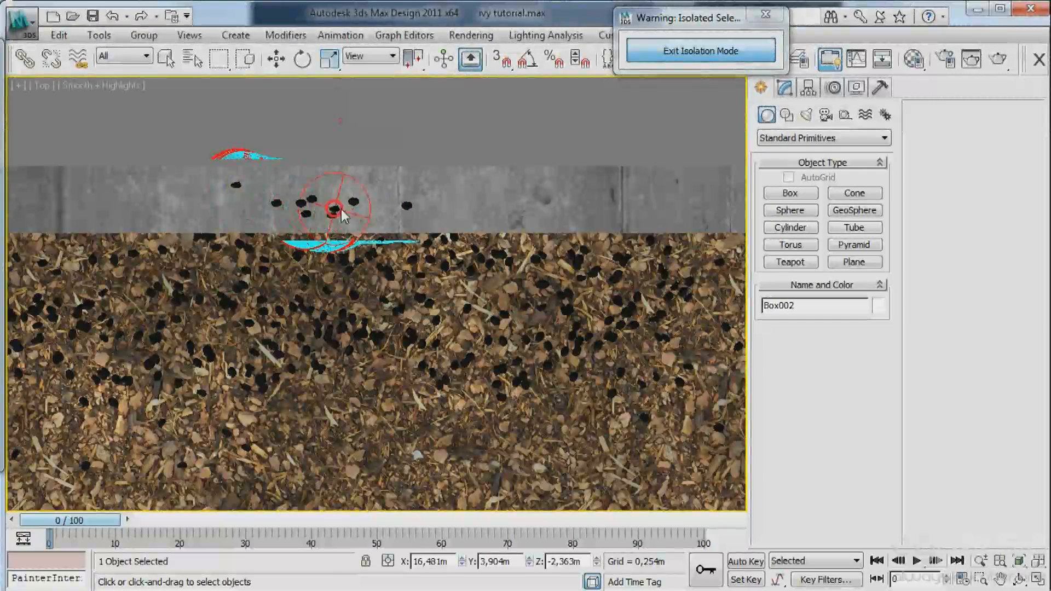
{"action": "left_click", "coordinate": [371, 209]}
{"action": "left_click", "coordinate": [443, 198]}
{"action": "left_click", "coordinate": [482, 204]}
{"action": "left_click_drag", "start_coordinate": [549, 189], "coordinate": [575, 195]}
{"action": "scroll", "coordinate": [679, 236], "scroll_direction": "down", "scroll_amount": 3}
{"action": "middle_click_drag", "start_coordinate": [391, 223], "coordinate": [410, 223]}
{"action": "scroll", "coordinate": [344, 222], "scroll_direction": "up", "scroll_amount": 3}
{"action": "mouse_move", "coordinate": [326, 220]}
{"action": "left_mouse_down"}
{"action": "mouse_move", "coordinate": [322, 229]}
{"action": "mouse_move", "coordinate": [277, 221]}
{"action": "mouse_move", "coordinate": [219, 229]}
{"action": "mouse_move", "coordinate": [350, 213]}
{"action": "mouse_move", "coordinate": [181, 208]}
{"action": "mouse_move", "coordinate": [271, 230]}
{"action": "mouse_move", "coordinate": [156, 222]}
{"action": "mouse_move", "coordinate": [350, 222]}
{"action": "mouse_move", "coordinate": [121, 208]}
{"action": "mouse_move", "coordinate": [156, 225]}
{"action": "mouse_move", "coordinate": [167, 219]}
{"action": "mouse_move", "coordinate": [52, 213]}
{"action": "mouse_move", "coordinate": [148, 225]}
{"action": "left_mouse_up"}
{"action": "middle_click_drag", "start_coordinate": [452, 224], "coordinate": [175, 234]}
{"action": "mouse_move", "coordinate": [412, 233]}
{"action": "left_mouse_down"}
{"action": "mouse_move", "coordinate": [397, 230]}
{"action": "mouse_move", "coordinate": [470, 229]}
{"action": "left_mouse_up"}
{"action": "middle_click_drag", "start_coordinate": [570, 235], "coordinate": [330, 232]}
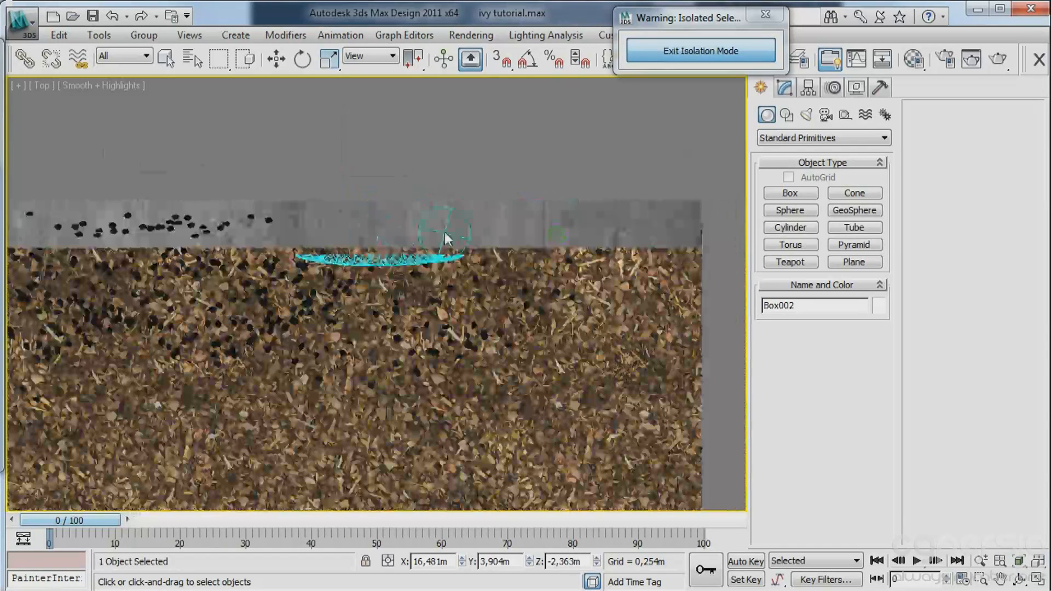
{"action": "mouse_move", "coordinate": [450, 224]}
{"action": "left_mouse_down"}
{"action": "mouse_move", "coordinate": [436, 232]}
{"action": "mouse_move", "coordinate": [499, 224]}
{"action": "mouse_move", "coordinate": [396, 229]}
{"action": "left_mouse_up"}
{"action": "mouse_move", "coordinate": [219, 230]}
{"action": "left_mouse_down"}
{"action": "mouse_move", "coordinate": [112, 240]}
{"action": "mouse_move", "coordinate": [223, 224]}
{"action": "left_mouse_up"}
Add more small stones along the top of the concrete ledge from an angled orthographic view.
{"action": "mouse_move", "coordinate": [179, 282]}
{"action": "middle_mouse_down", "text": "alt"}
{"action": "mouse_move", "coordinate": [176, 258]}
{"action": "mouse_move", "coordinate": [344, 255]}
{"action": "mouse_move", "coordinate": [471, 222]}
{"action": "mouse_move", "coordinate": [400, 273]}
{"action": "middle_mouse_up", "text": "alt"}
{"action": "scroll", "coordinate": [344, 255], "scroll_direction": "down", "scroll_amount": 5}
{"action": "scroll", "coordinate": [471, 223], "scroll_direction": "up", "scroll_amount": 5}
{"action": "mouse_move", "coordinate": [312, 225]}
{"action": "left_mouse_down"}
{"action": "mouse_move", "coordinate": [399, 226]}
{"action": "mouse_move", "coordinate": [451, 218]}
{"action": "mouse_move", "coordinate": [335, 223]}
{"action": "mouse_move", "coordinate": [469, 207]}
{"action": "mouse_move", "coordinate": [417, 212]}
{"action": "left_mouse_up"}
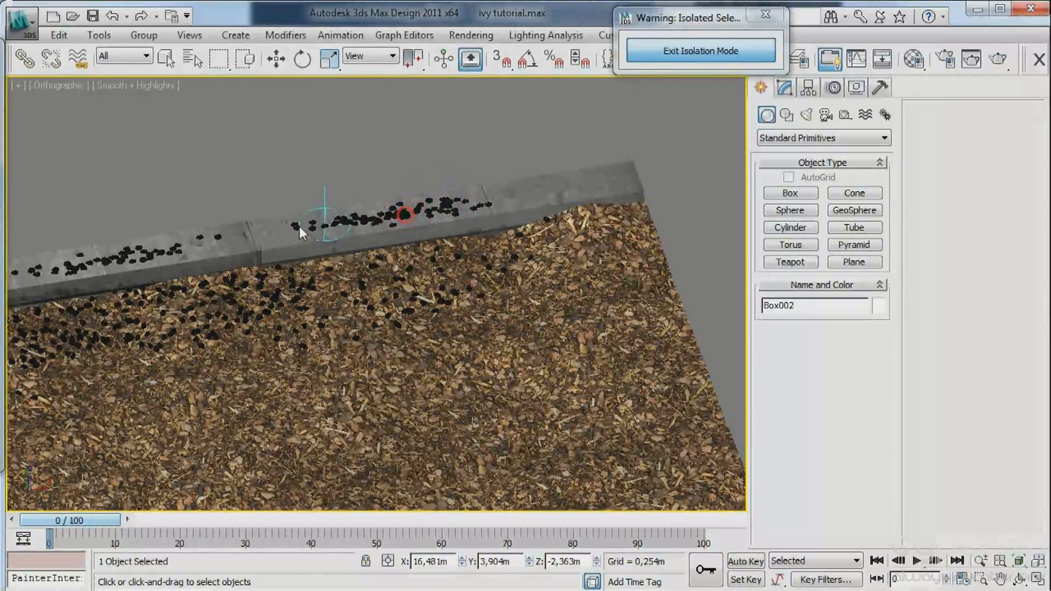
{"action": "mouse_move", "coordinate": [300, 226]}
{"action": "middle_mouse_down", "text": "alt"}
{"action": "mouse_move", "coordinate": [250, 293]}
{"action": "mouse_move", "coordinate": [277, 270]}
{"action": "mouse_move", "coordinate": [389, 237]}
{"action": "mouse_move", "coordinate": [429, 239]}
{"action": "middle_mouse_up", "text": "alt"}
{"action": "scroll", "coordinate": [390, 237], "scroll_direction": "down", "scroll_amount": 2}
Stop painting, return to the camera view and exit isolation mode.
{"action": "key", "text": "w"}
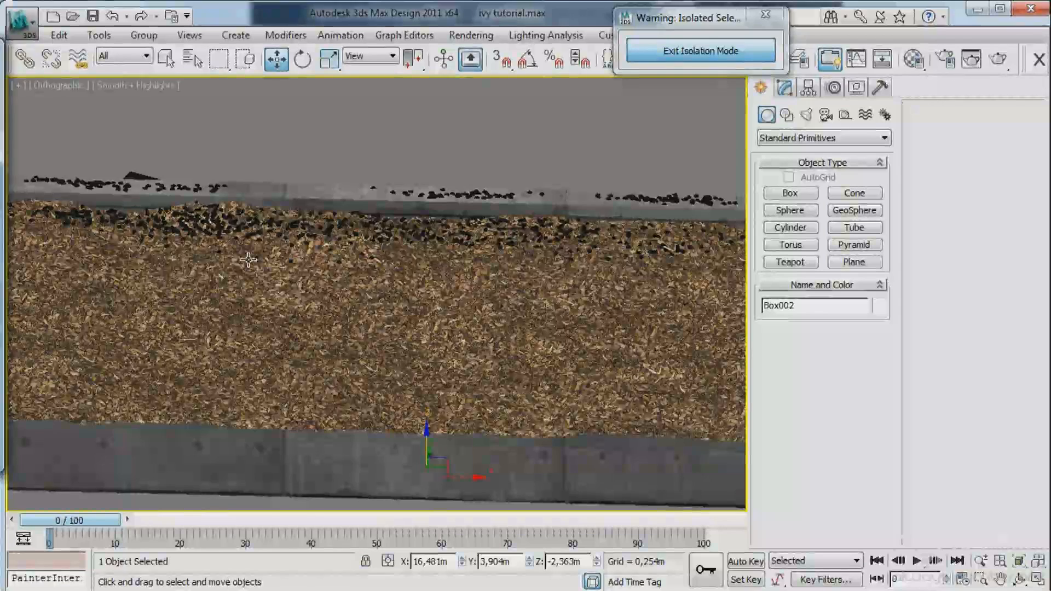
{"action": "key", "text": "c"}
{"action": "left_click", "coordinate": [645, 52]}
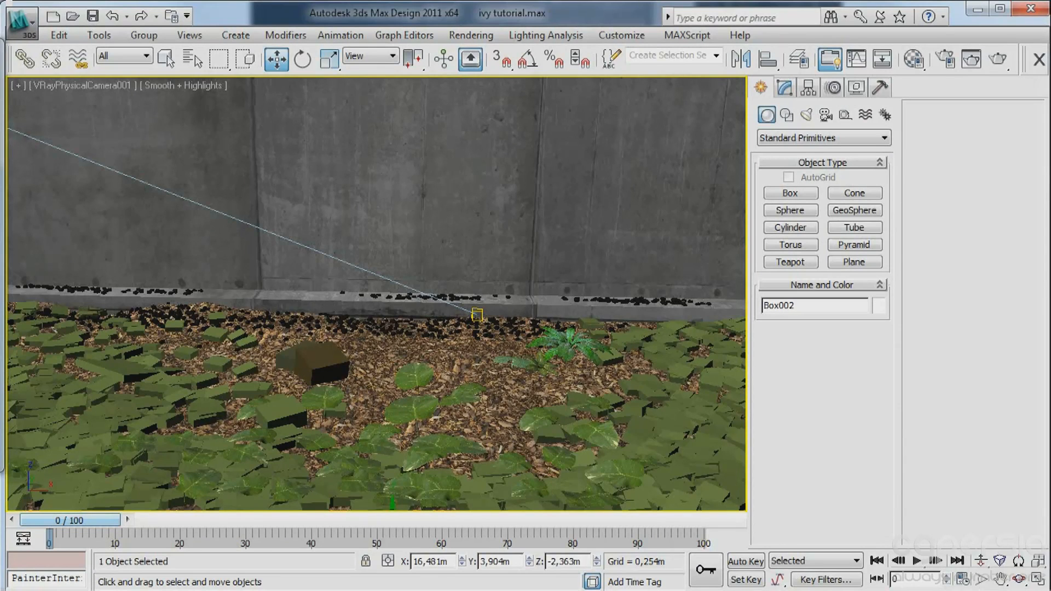
Reframe the physical camera on the wall base and ivy by orbiting, dollying and panning it slightly.
{"action": "left_click", "coordinate": [1018, 578]}
{"action": "left_click_drag", "start_coordinate": [346, 208], "coordinate": [370, 262]}
{"action": "left_click", "coordinate": [354, 212]}
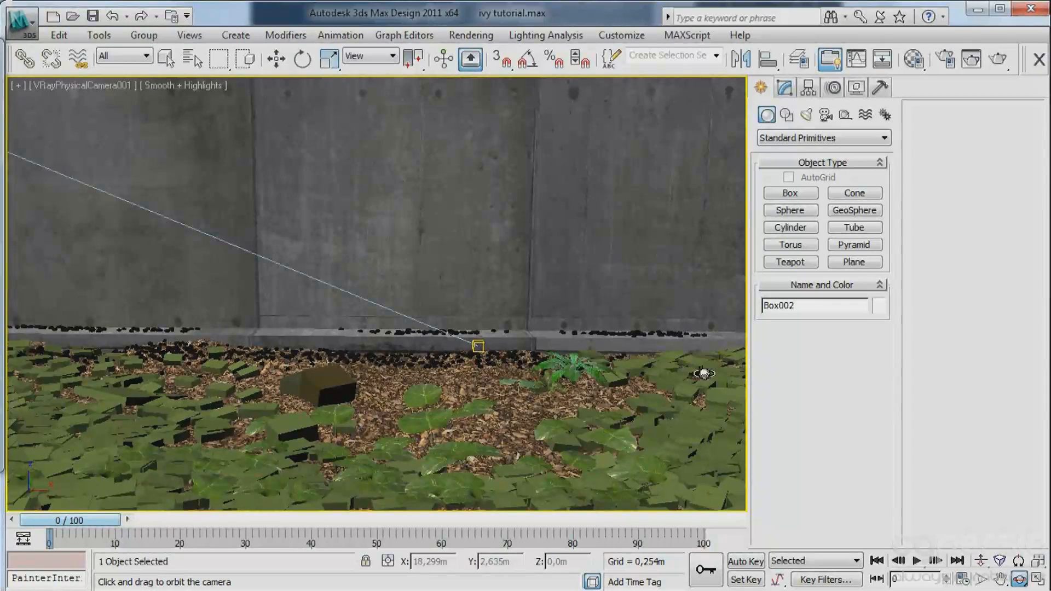
{"action": "left_click_drag", "start_coordinate": [638, 372], "coordinate": [635, 369]}
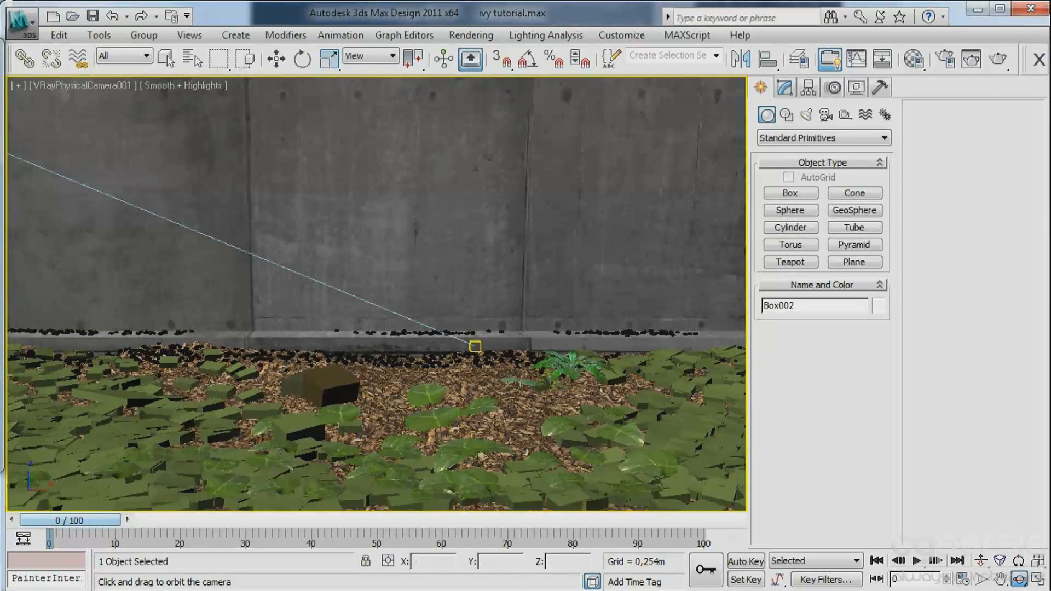
{"action": "left_click", "coordinate": [981, 561]}
{"action": "left_click_drag", "start_coordinate": [445, 353], "coordinate": [488, 391]}
{"action": "left_click", "coordinate": [1016, 582]}
{"action": "mouse_move", "coordinate": [446, 374]}
{"action": "middle_mouse_down"}
{"action": "mouse_move", "coordinate": [454, 376]}
{"action": "mouse_move", "coordinate": [431, 371]}
{"action": "middle_mouse_up"}
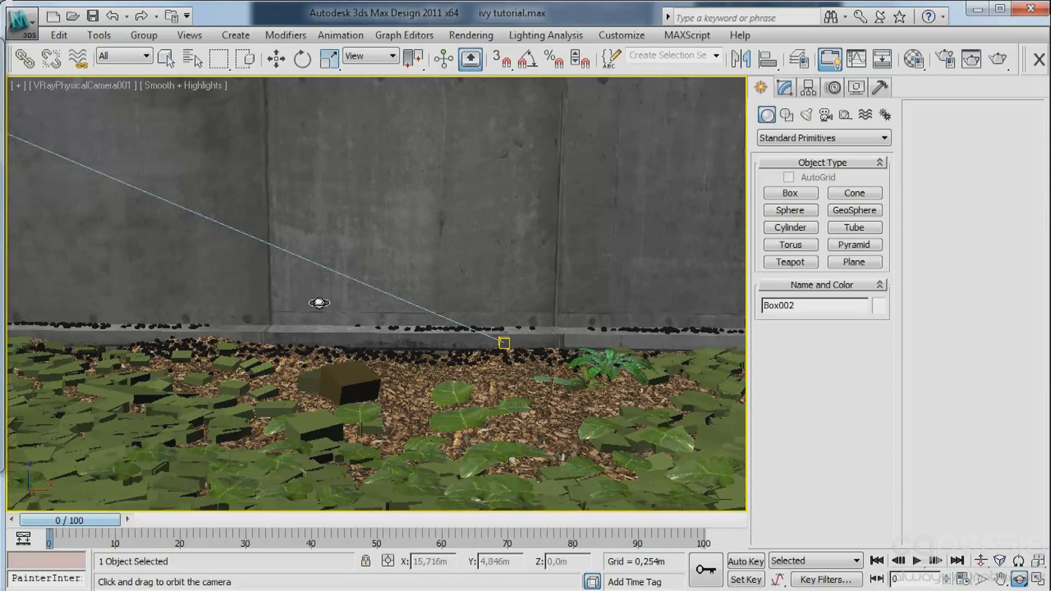
{"action": "right_click", "coordinate": [263, 275]}
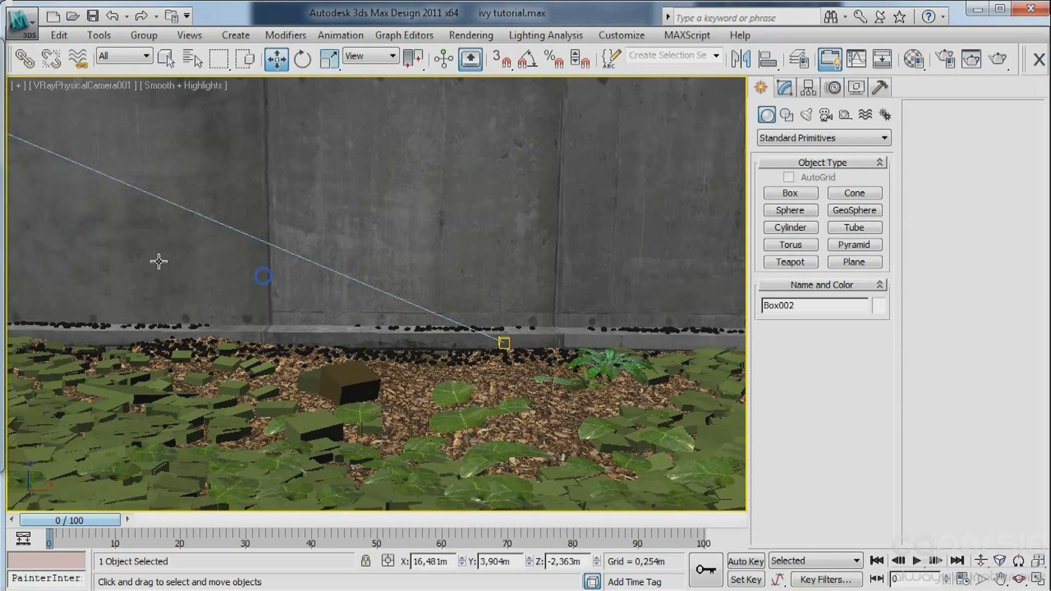
{"action": "middle_click_drag", "start_coordinate": [475, 289], "coordinate": [427, 291]}
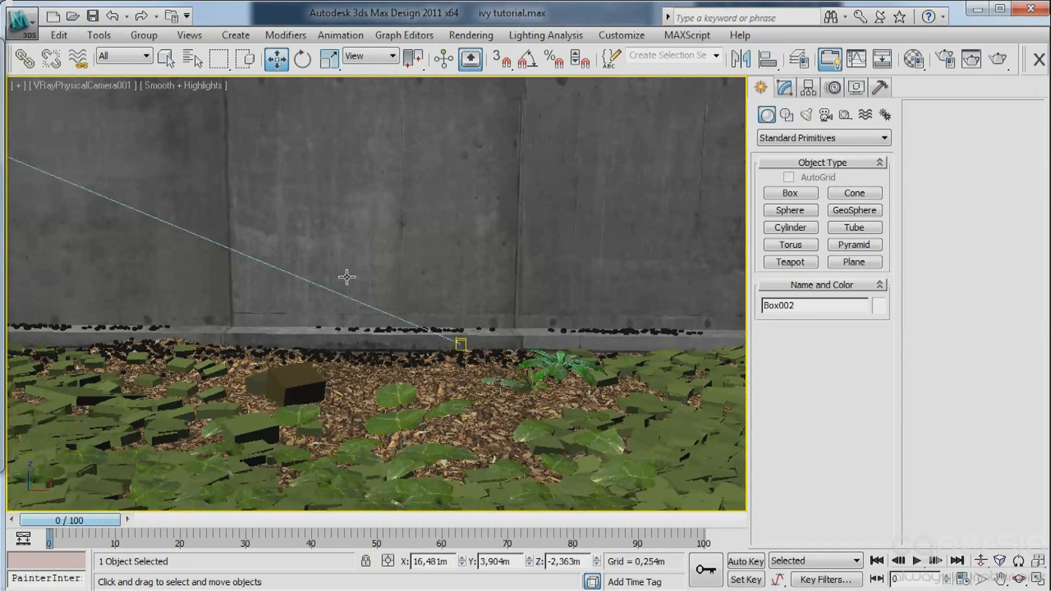
Render the camera view to check the scattered stones and exposure, and minimize the frame buffer.
{"action": "left_click", "coordinate": [996, 62]}
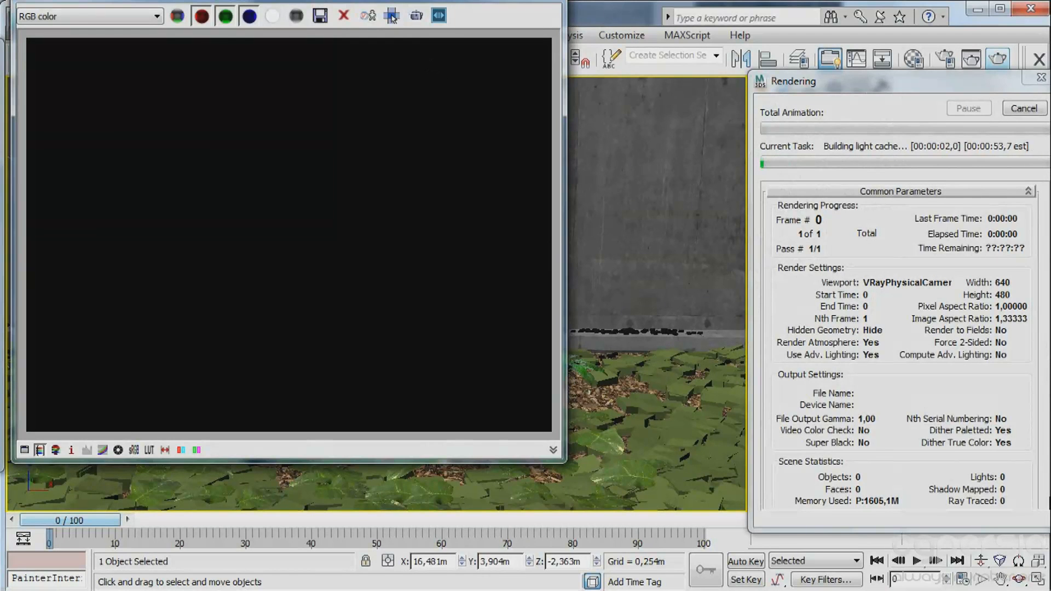
{"action": "left_click_drag", "start_coordinate": [278, 0], "coordinate": [302, 29]}
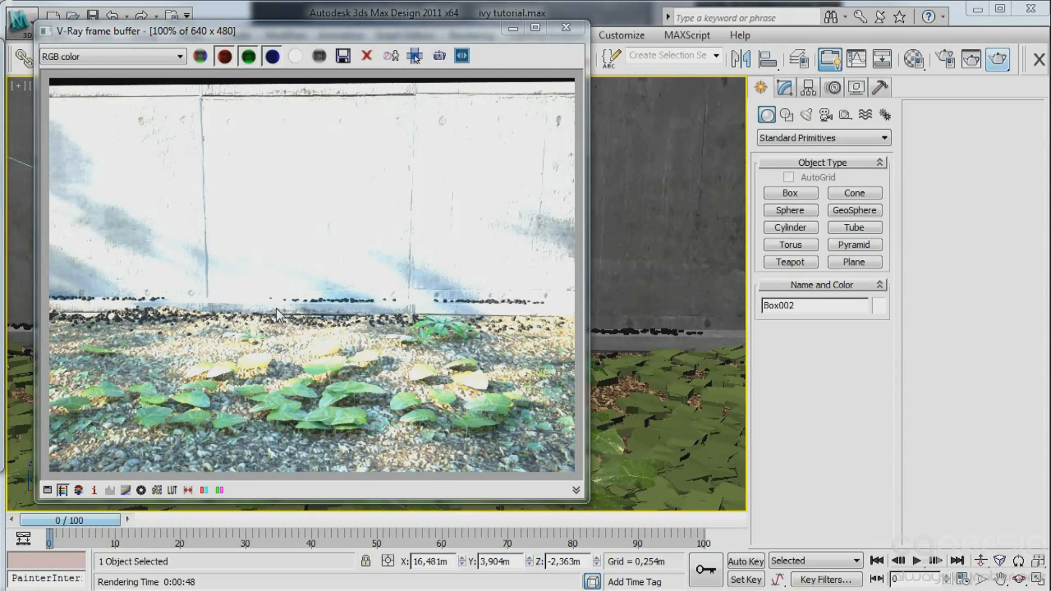
{"action": "left_click", "coordinate": [512, 28]}
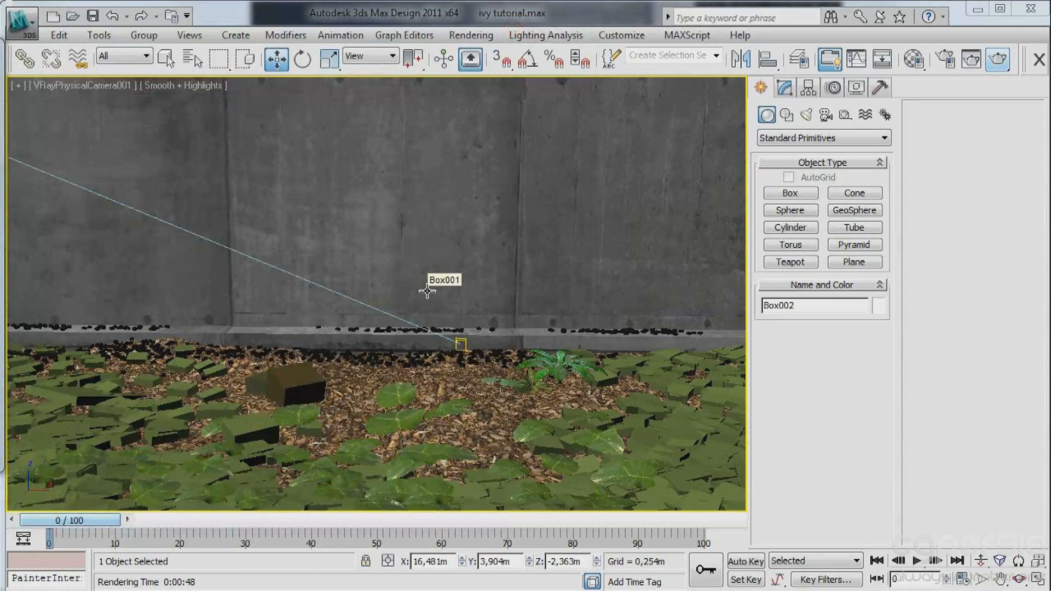
Select VRayPhysicalCamera001 and set its shutter speed to 280.
{"action": "left_click", "coordinate": [426, 291]}
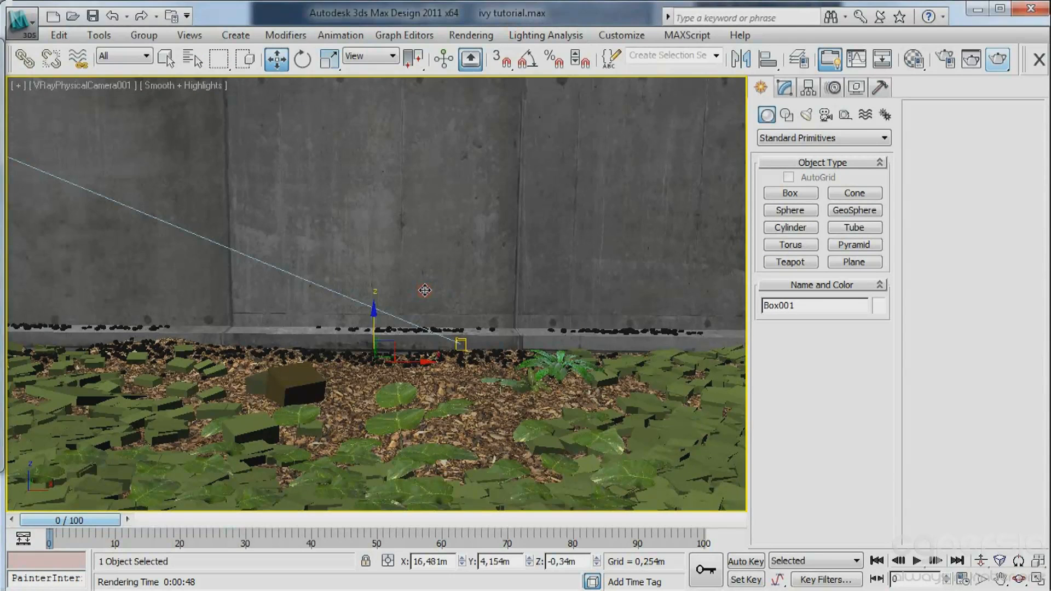
{"action": "key", "text": "h"}
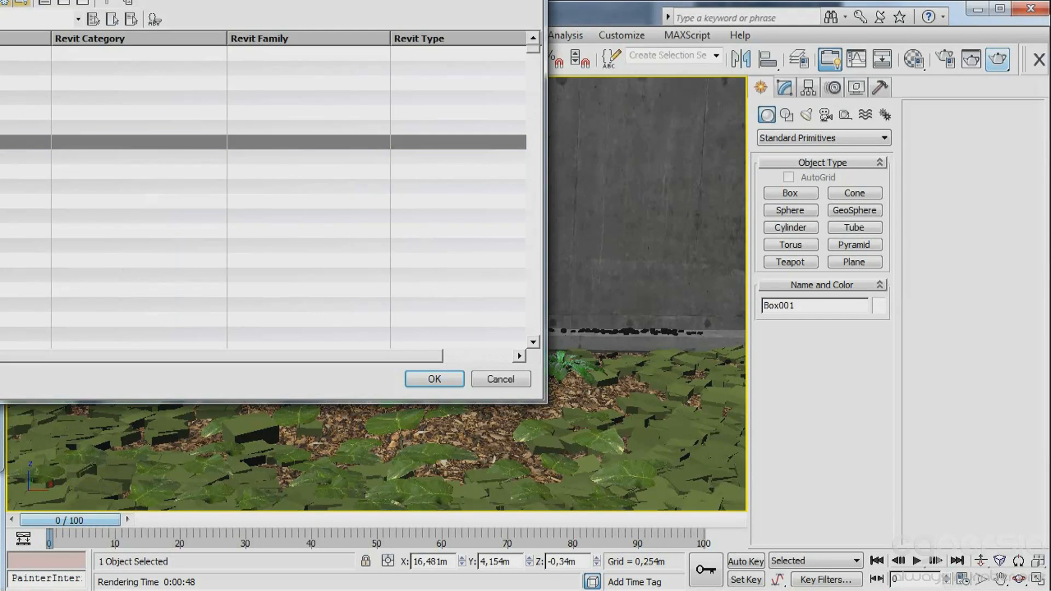
{"action": "double_click", "coordinate": [388, 157]}
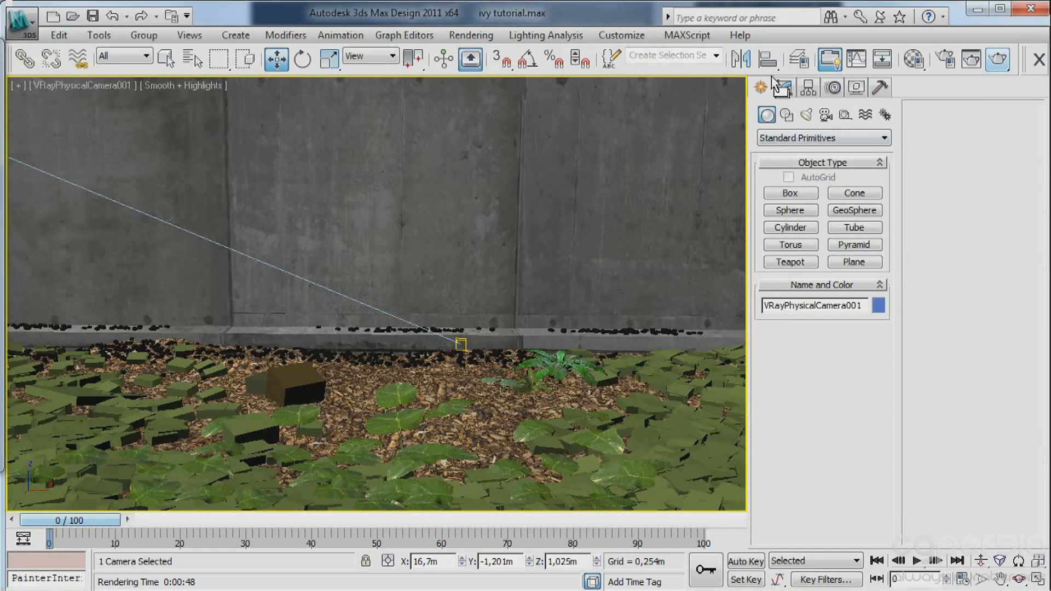
{"action": "left_click", "coordinate": [782, 85]}
{"action": "scroll", "coordinate": [813, 408], "scroll_direction": "down", "scroll_amount": 5}
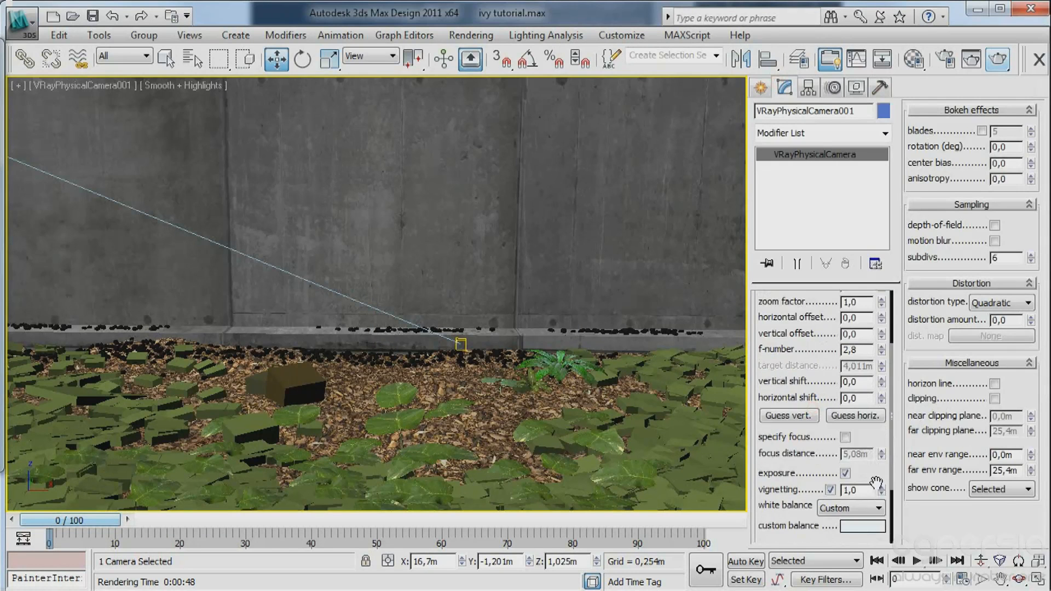
{"action": "left_click_drag", "start_coordinate": [875, 481], "coordinate": [802, 388]}
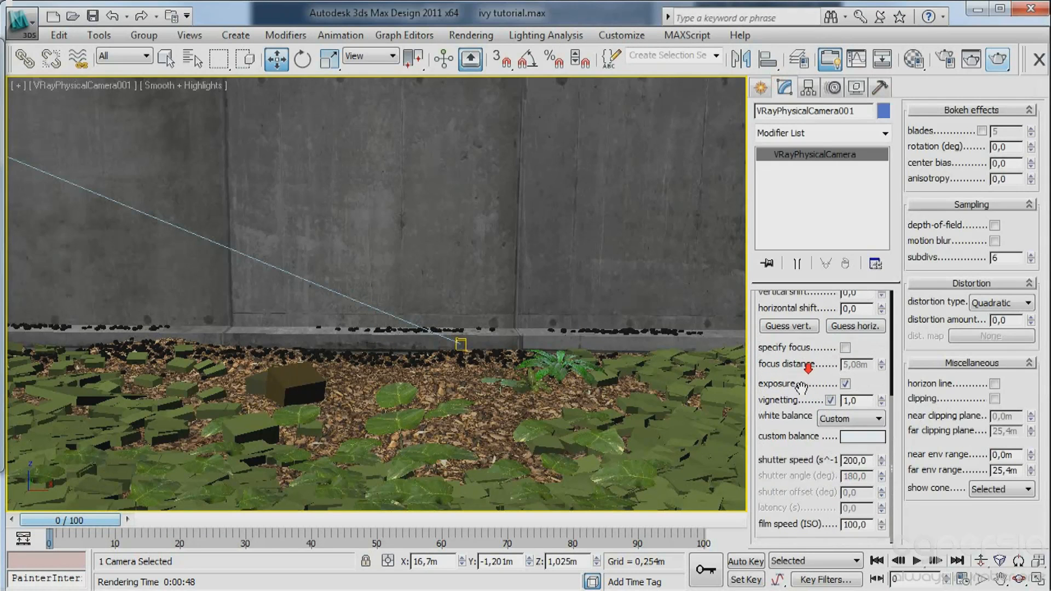
{"action": "double_click", "coordinate": [863, 460]}
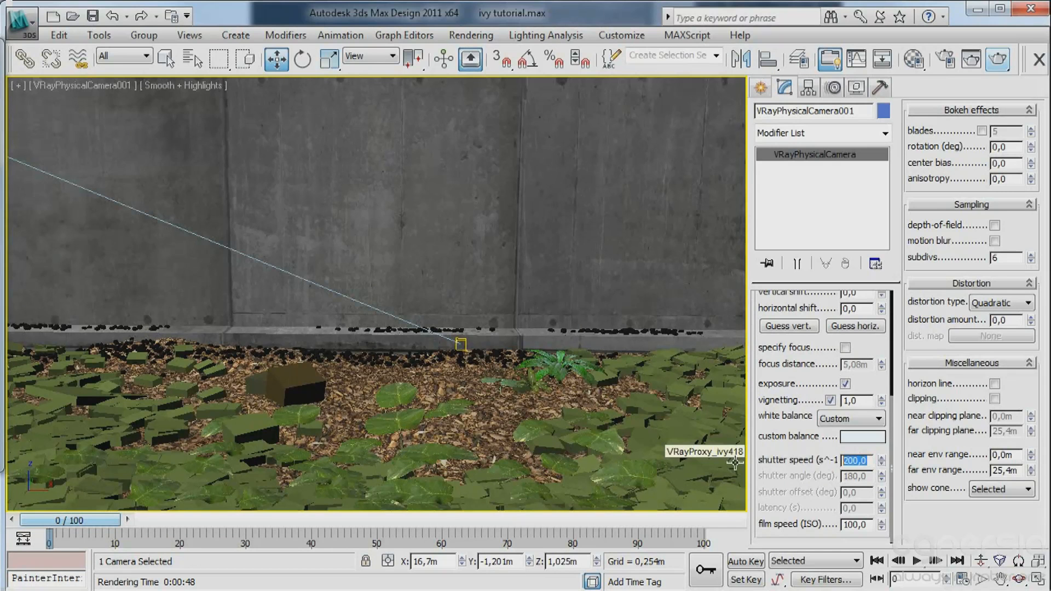
{"action": "type", "text": "28"}
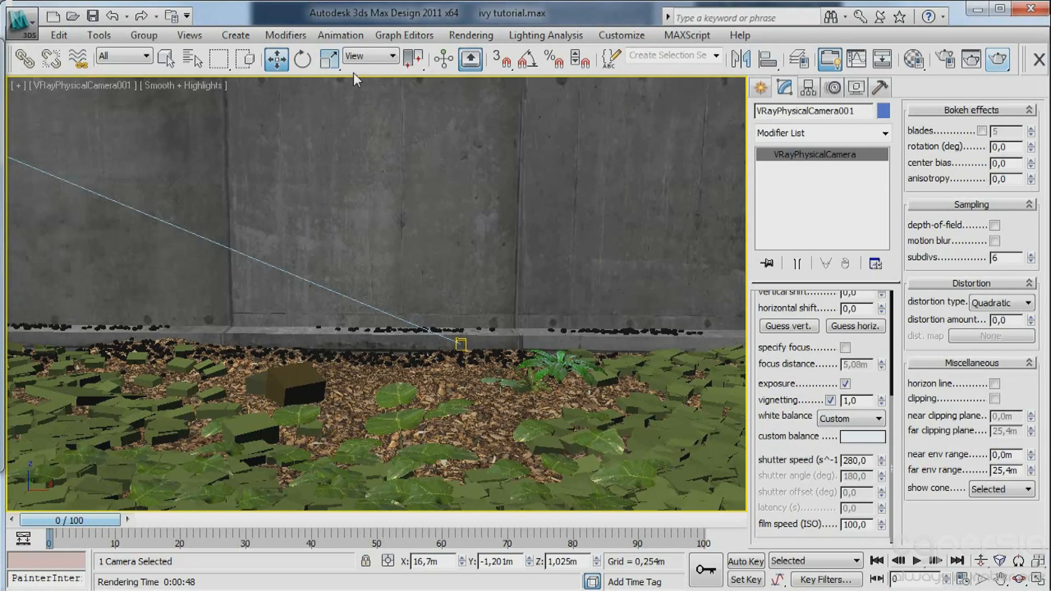
Render the camera view again and set the white level in the frame buffer's color corrections to 1.36.
{"action": "left_click", "coordinate": [998, 58]}
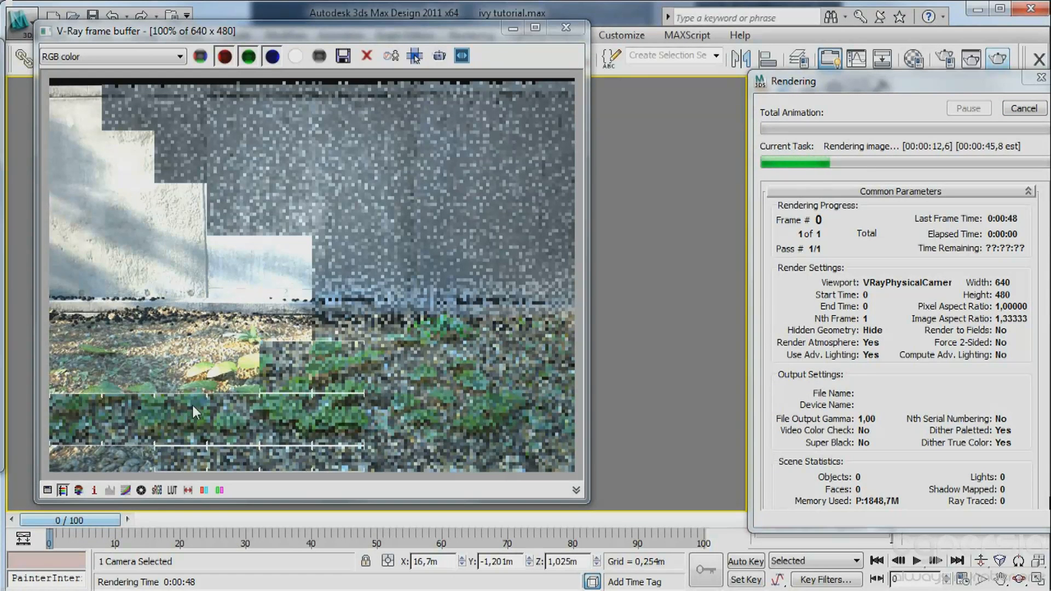
{"action": "left_click", "coordinate": [48, 489]}
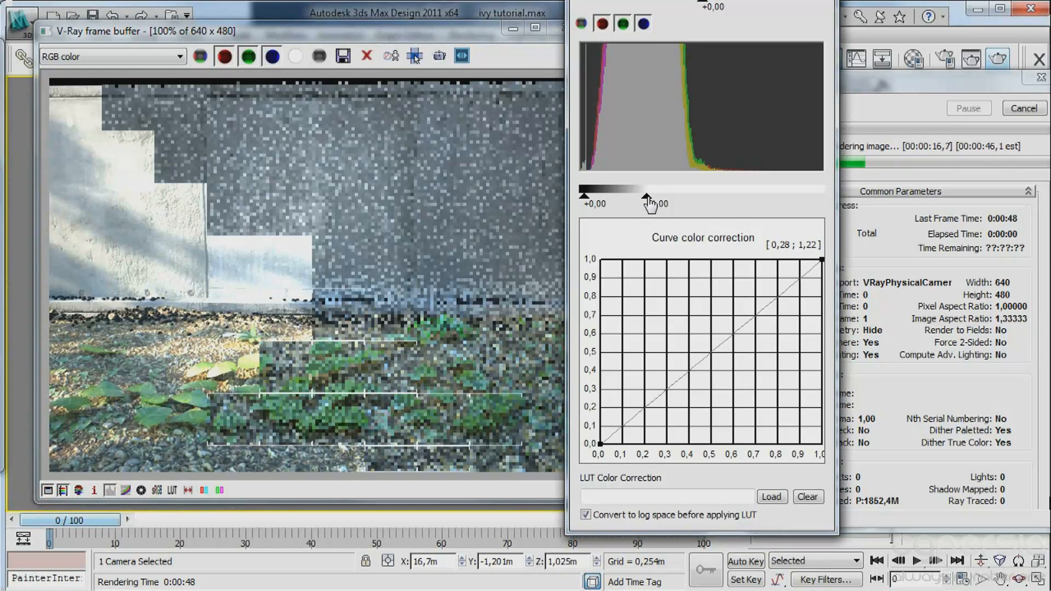
{"action": "left_click_drag", "start_coordinate": [648, 197], "coordinate": [669, 197]}
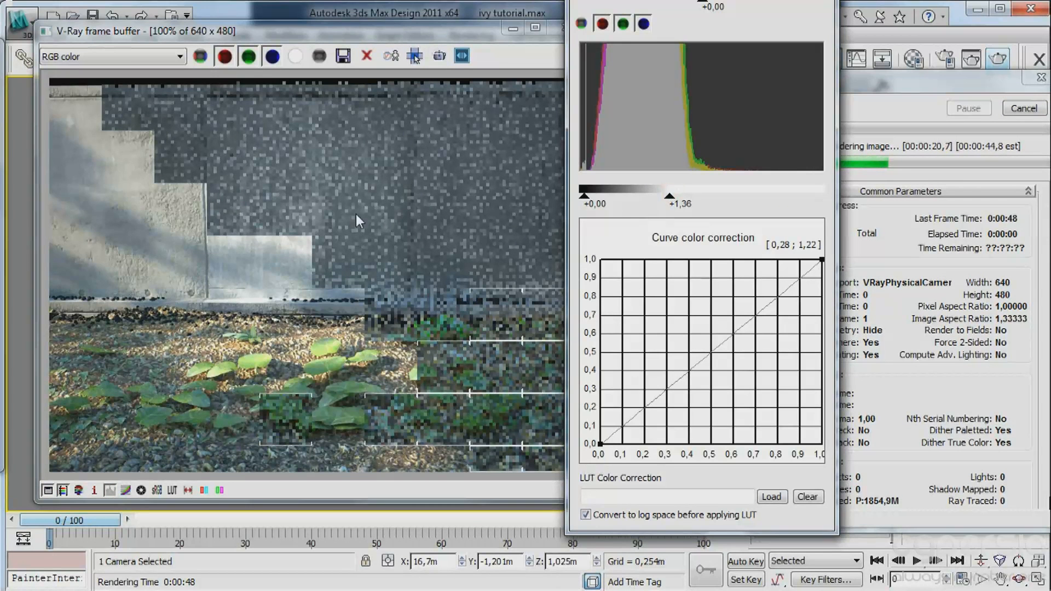
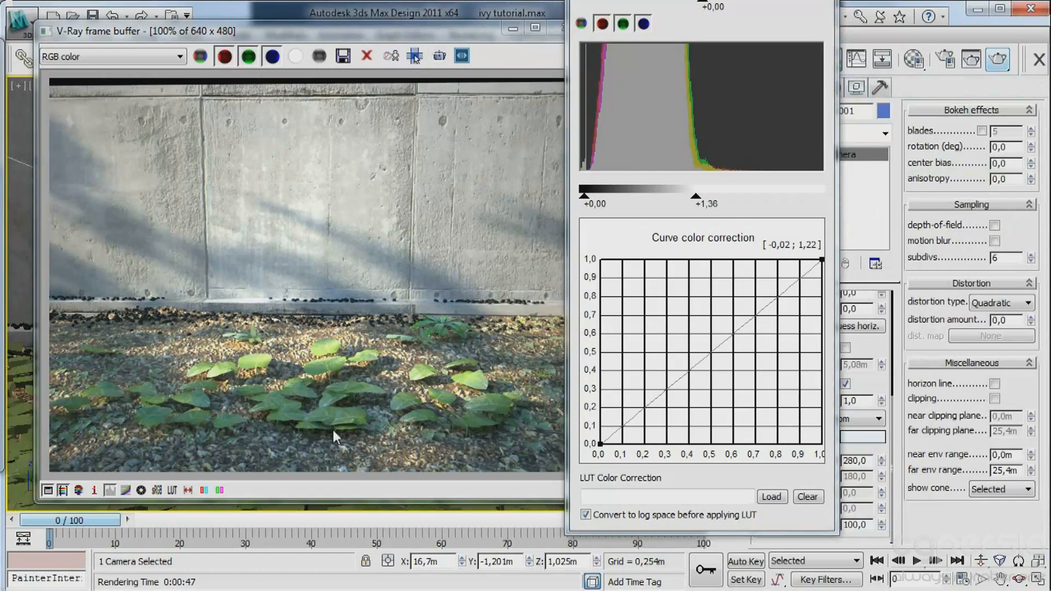
Close the frame buffer, select all the original ivy meshes by name and delete them, keeping the proxies.
{"action": "left_click", "coordinate": [832, 1]}
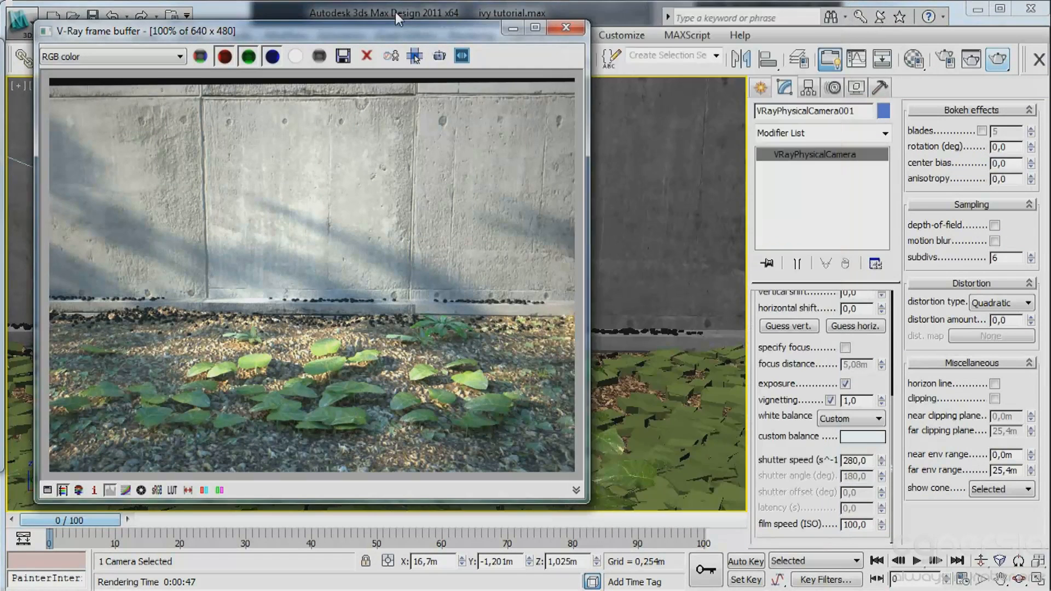
{"action": "left_click", "coordinate": [581, 31]}
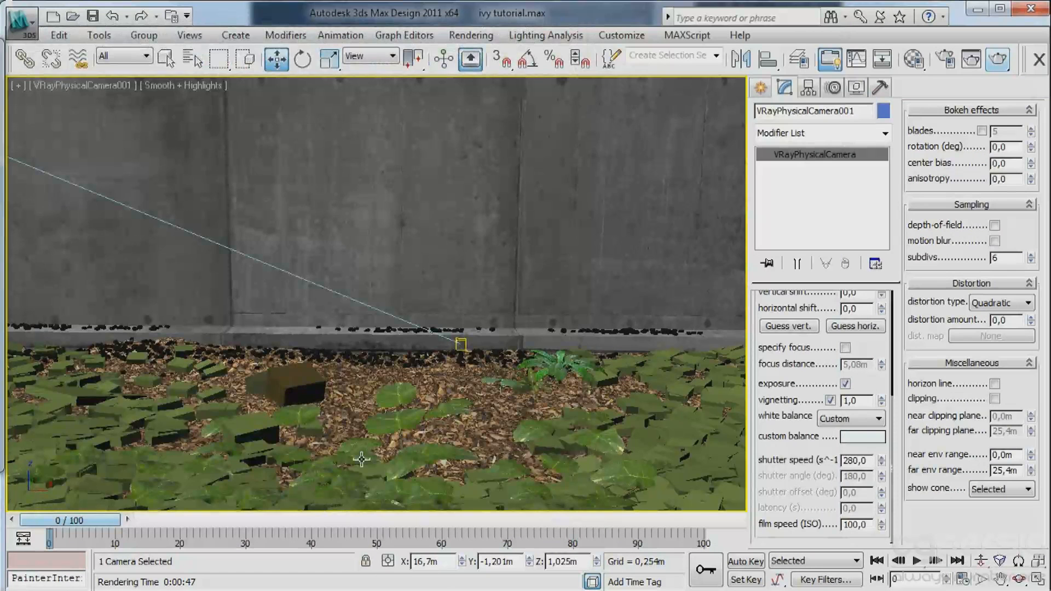
{"action": "key", "text": "F3"}
{"action": "left_click", "coordinate": [155, 486]}
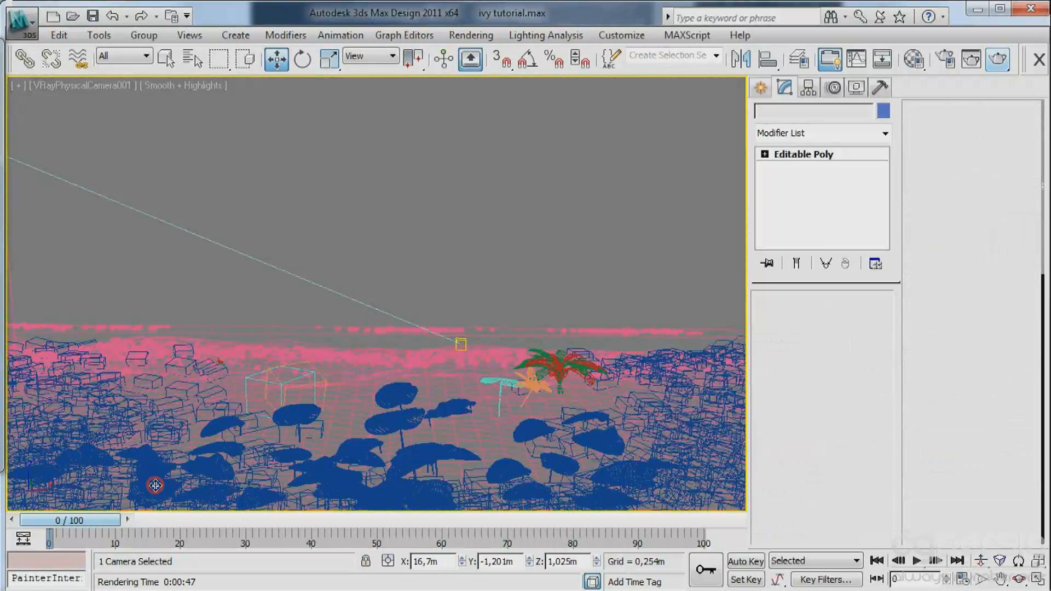
{"action": "key", "text": "h"}
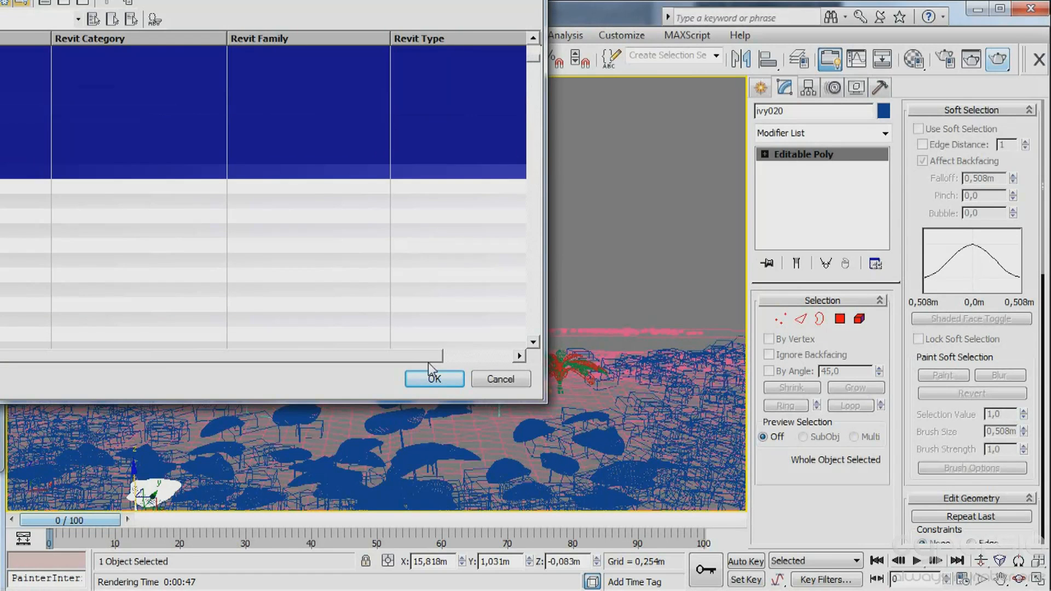
{"action": "left_click", "coordinate": [429, 378]}
{"action": "key", "text": "Delete"}
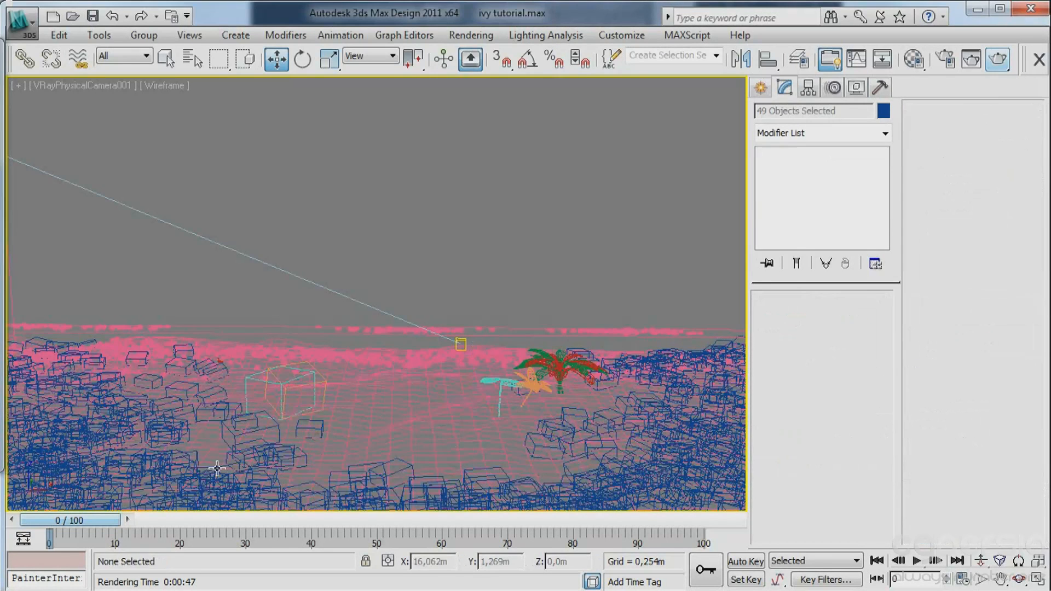
Make VRayProxy_ivy211 the only source in the Advanced Painter's Randomizer and start painting on ground plane Plane029.
{"action": "left_click", "coordinate": [199, 481]}
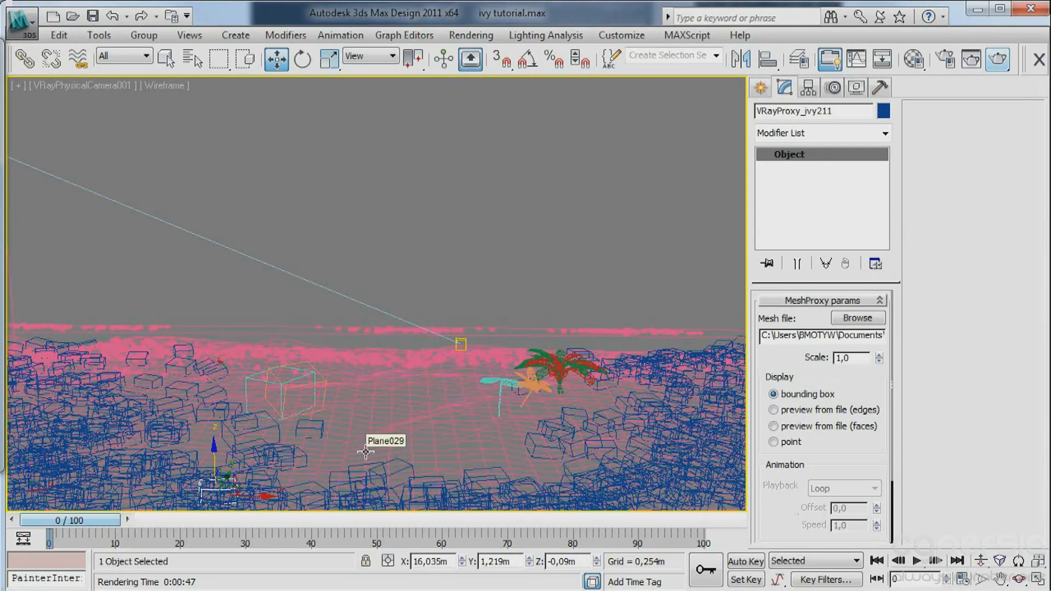
{"action": "left_click_drag", "start_coordinate": [0, 49], "coordinate": [186, 123]}
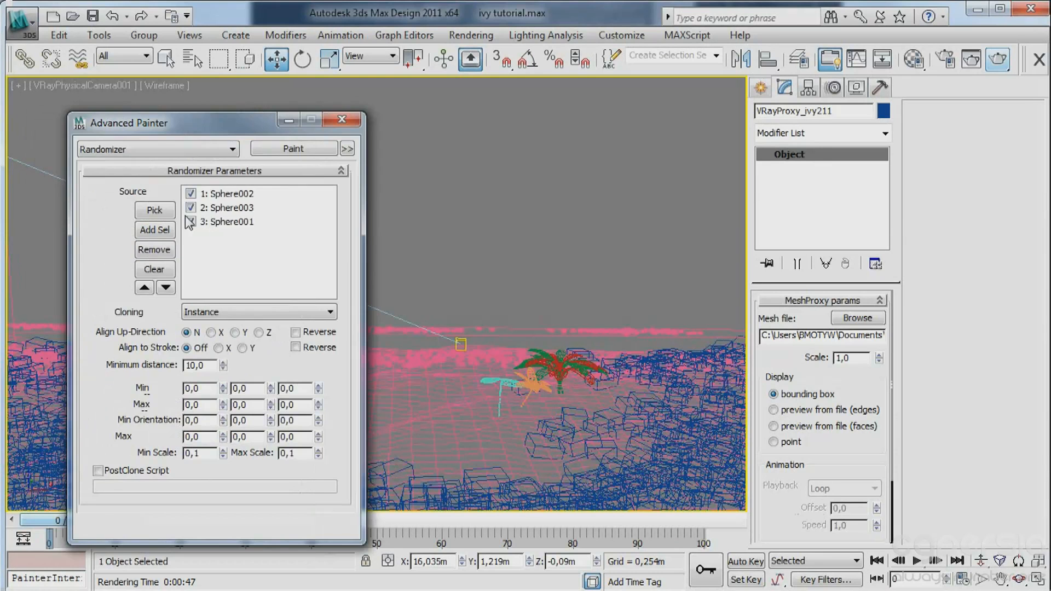
{"action": "left_click", "coordinate": [153, 268]}
{"action": "left_click", "coordinate": [154, 230]}
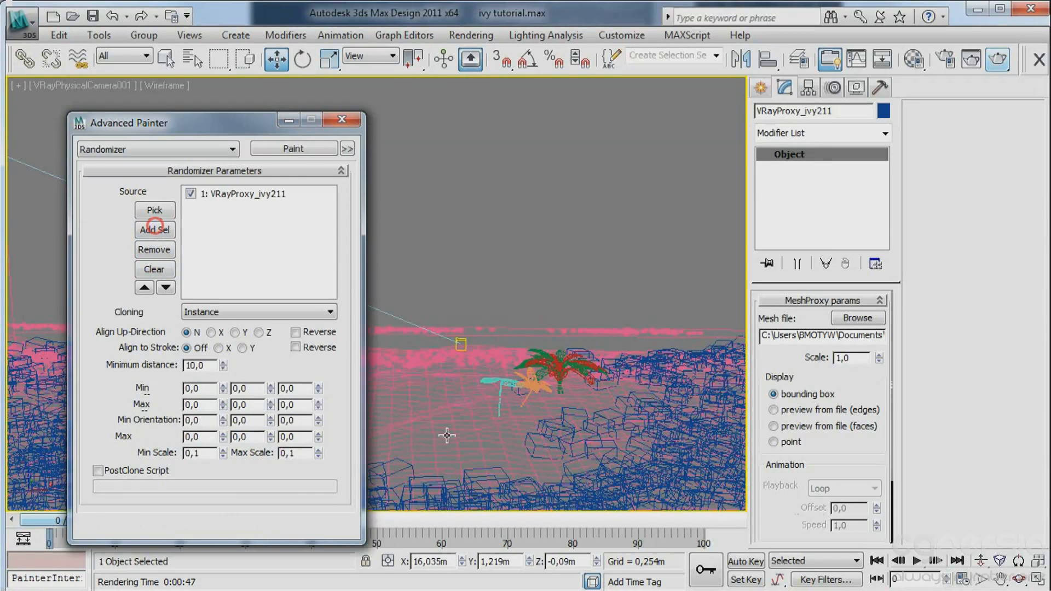
{"action": "left_click", "coordinate": [446, 435]}
{"action": "left_click", "coordinate": [248, 119]}
{"action": "left_click_drag", "start_coordinate": [248, 121], "coordinate": [0, 120]}
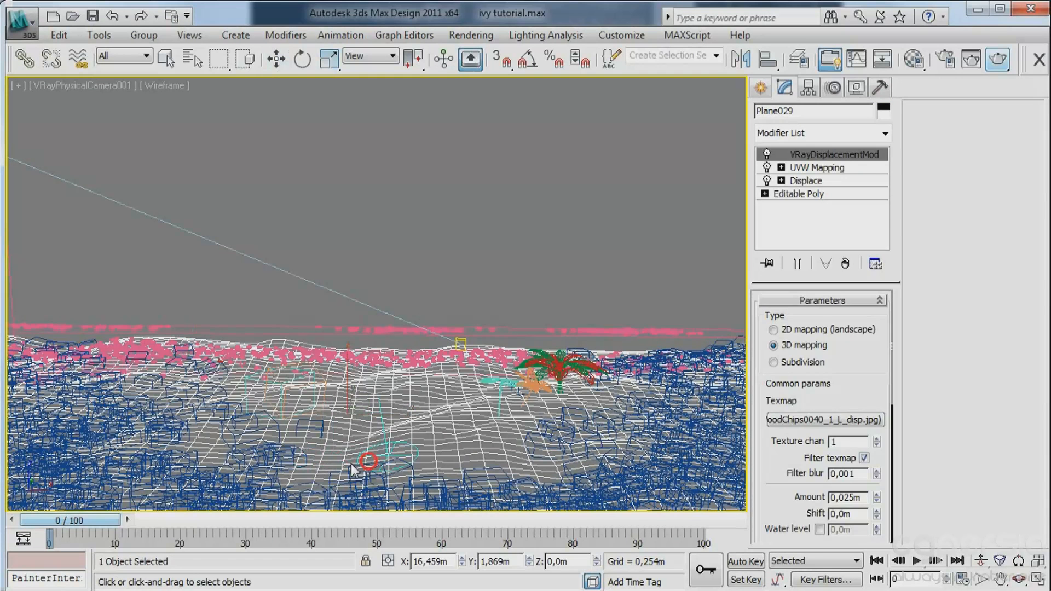
Set the Randomizer's minimum scale to 1 and change its maximum scale for the ivy proxies.
{"action": "left_click_drag", "start_coordinate": [355, 466], "coordinate": [323, 467]}
{"action": "mouse_move", "coordinate": [0, 93]}
{"action": "left_mouse_down"}
{"action": "mouse_move", "coordinate": [302, 90]}
{"action": "mouse_move", "coordinate": [294, 87]}
{"action": "left_mouse_up"}
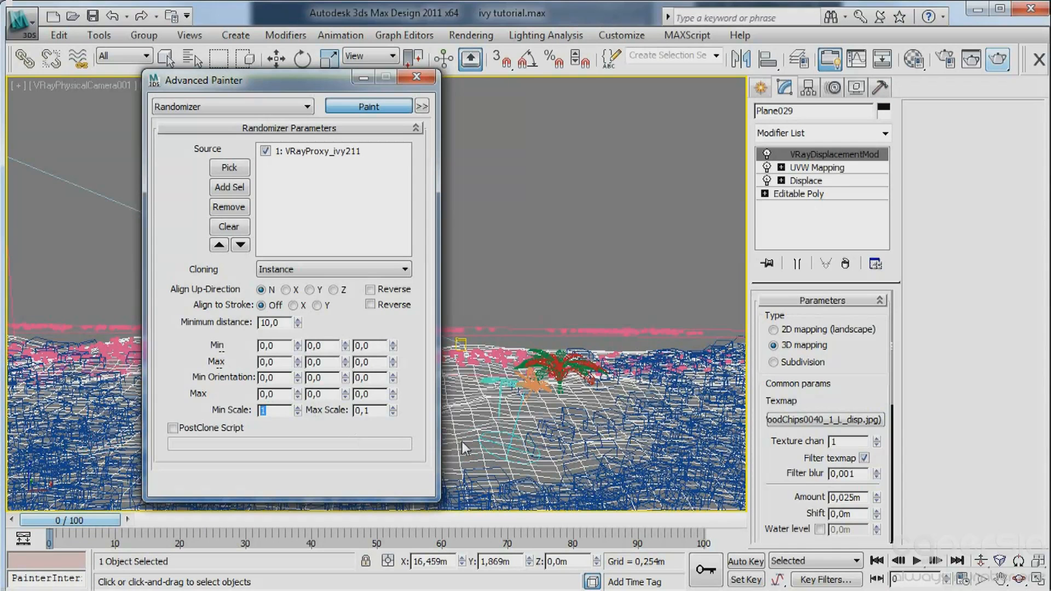
{"action": "left_click", "coordinate": [371, 412]}
{"action": "type", "text": "5"}
{"action": "left_click_drag", "start_coordinate": [330, 84], "coordinate": [1, 83]}
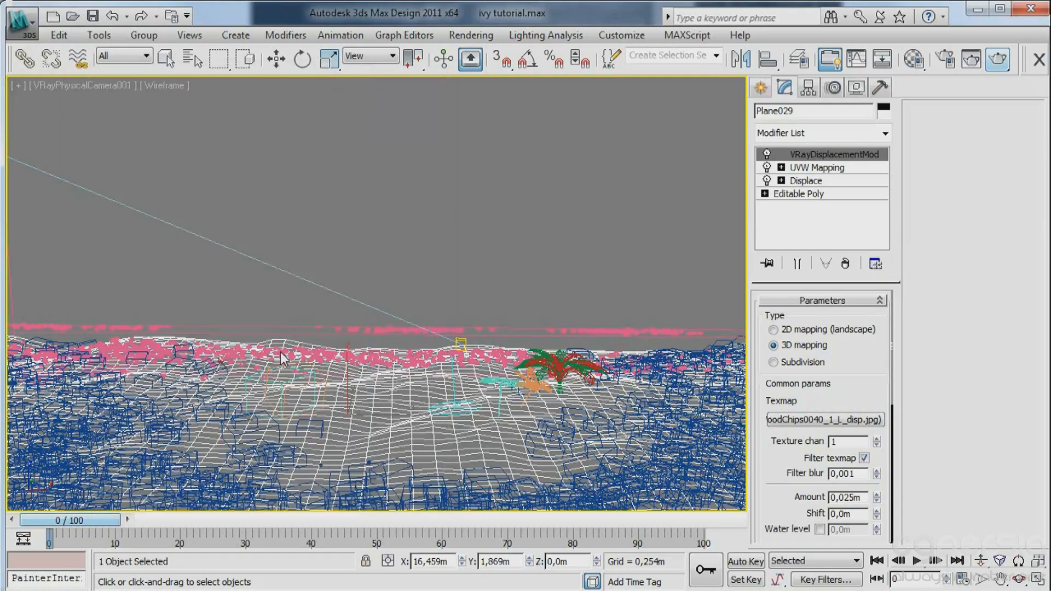
Paint ivy proxies over the bare foreground and middle of the ground plane, leaving wood chips exposed near the wall.
{"action": "left_click", "coordinate": [330, 461]}
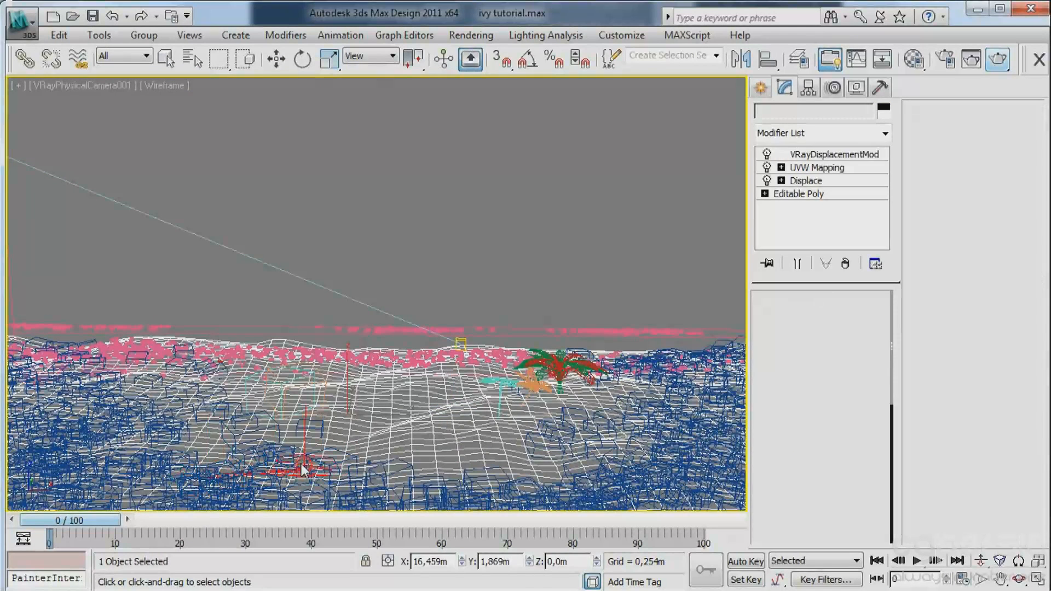
{"action": "key", "text": "F3"}
{"action": "left_click", "coordinate": [305, 429]}
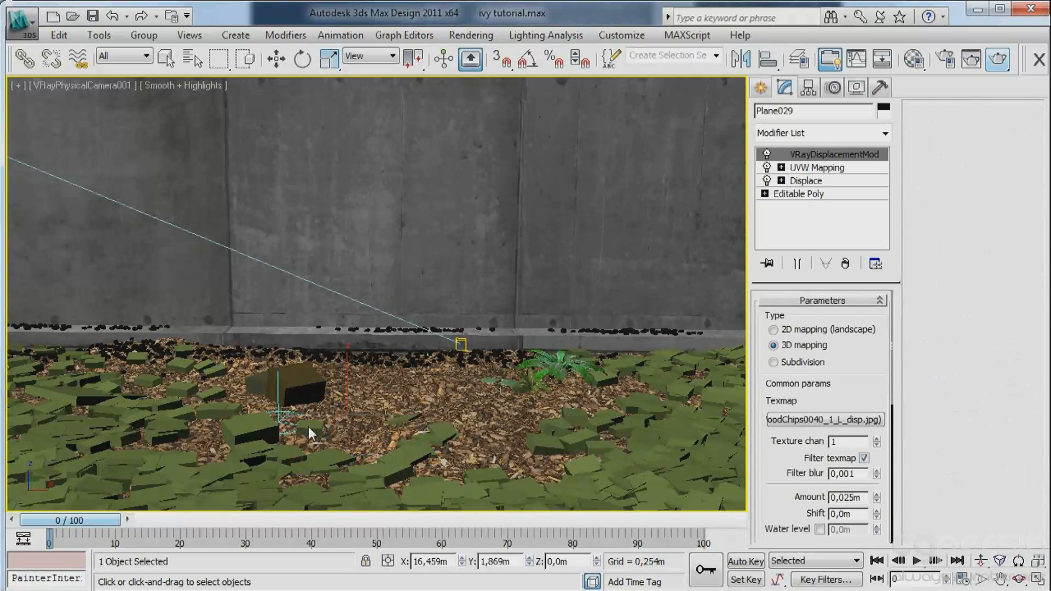
{"action": "mouse_move", "coordinate": [408, 442]}
{"action": "left_mouse_down"}
{"action": "mouse_move", "coordinate": [355, 426]}
{"action": "mouse_move", "coordinate": [273, 465]}
{"action": "mouse_move", "coordinate": [162, 458]}
{"action": "mouse_move", "coordinate": [166, 439]}
{"action": "mouse_move", "coordinate": [107, 383]}
{"action": "mouse_move", "coordinate": [14, 366]}
{"action": "mouse_move", "coordinate": [35, 488]}
{"action": "mouse_move", "coordinate": [609, 469]}
{"action": "mouse_move", "coordinate": [411, 498]}
{"action": "mouse_move", "coordinate": [285, 498]}
{"action": "mouse_move", "coordinate": [104, 428]}
{"action": "mouse_move", "coordinate": [39, 450]}
{"action": "mouse_move", "coordinate": [147, 333]}
{"action": "mouse_move", "coordinate": [49, 355]}
{"action": "mouse_move", "coordinate": [124, 413]}
{"action": "left_mouse_up"}
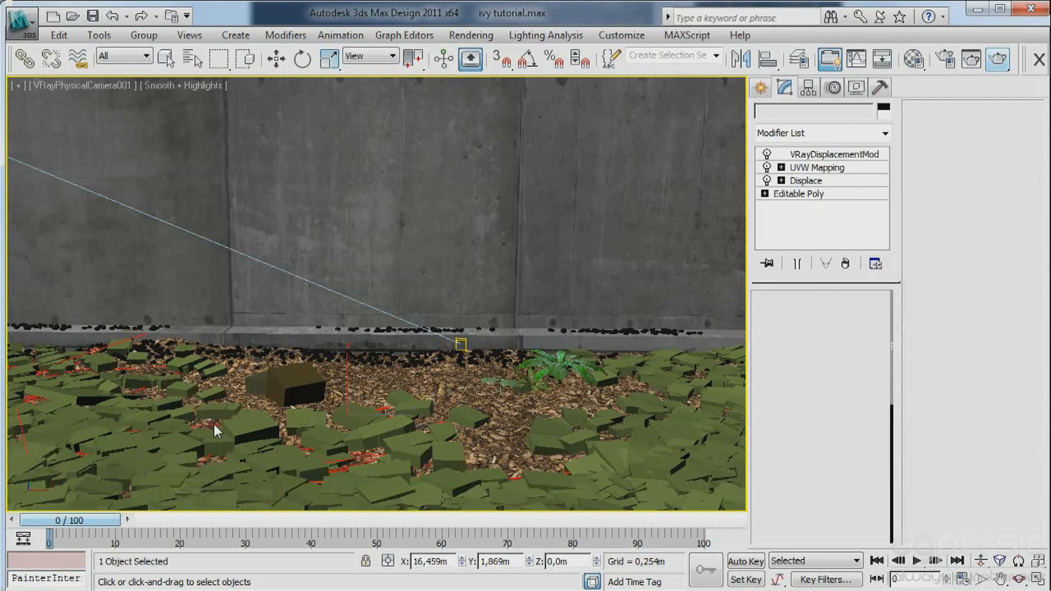
{"action": "mouse_move", "coordinate": [215, 424]}
{"action": "left_mouse_down"}
{"action": "mouse_move", "coordinate": [512, 548]}
{"action": "mouse_move", "coordinate": [805, 438]}
{"action": "mouse_move", "coordinate": [465, 489]}
{"action": "mouse_move", "coordinate": [24, 425]}
{"action": "mouse_move", "coordinate": [166, 392]}
{"action": "mouse_move", "coordinate": [230, 451]}
{"action": "mouse_move", "coordinate": [324, 396]}
{"action": "mouse_move", "coordinate": [112, 374]}
{"action": "mouse_move", "coordinate": [477, 547]}
{"action": "mouse_move", "coordinate": [615, 474]}
{"action": "mouse_move", "coordinate": [389, 421]}
{"action": "mouse_move", "coordinate": [156, 487]}
{"action": "mouse_move", "coordinate": [140, 408]}
{"action": "mouse_move", "coordinate": [43, 503]}
{"action": "mouse_move", "coordinate": [88, 467]}
{"action": "mouse_move", "coordinate": [71, 390]}
{"action": "mouse_move", "coordinate": [472, 497]}
{"action": "mouse_move", "coordinate": [757, 488]}
{"action": "mouse_move", "coordinate": [563, 483]}
{"action": "mouse_move", "coordinate": [520, 449]}
{"action": "mouse_move", "coordinate": [476, 460]}
{"action": "mouse_move", "coordinate": [596, 480]}
{"action": "mouse_move", "coordinate": [315, 442]}
{"action": "mouse_move", "coordinate": [116, 394]}
{"action": "mouse_move", "coordinate": [22, 390]}
{"action": "mouse_move", "coordinate": [658, 486]}
{"action": "left_mouse_up"}
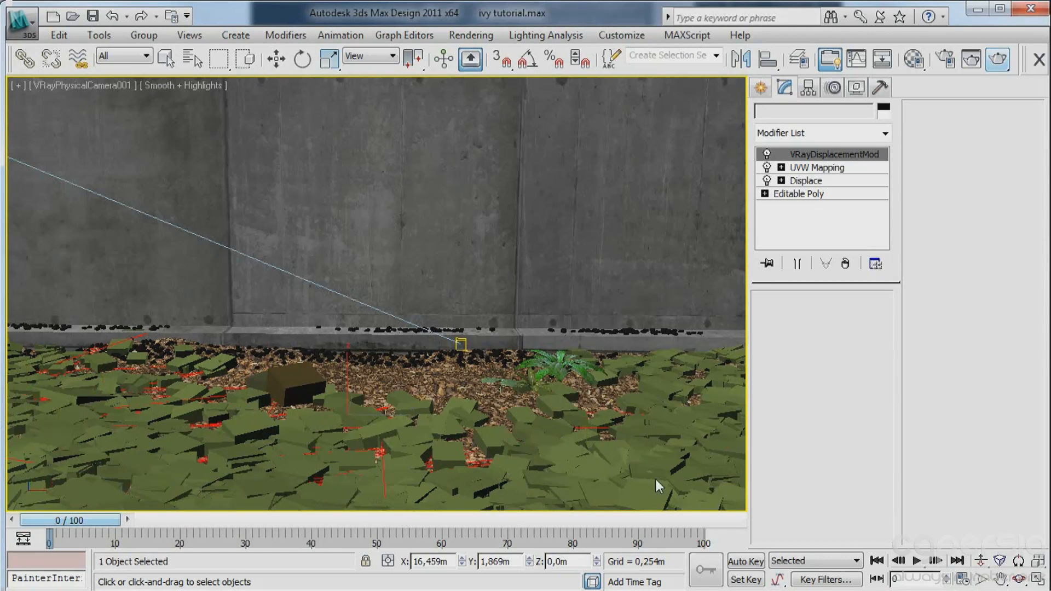
{"action": "mouse_move", "coordinate": [82, 482]}
{"action": "left_mouse_down"}
{"action": "mouse_move", "coordinate": [752, 433]}
{"action": "mouse_move", "coordinate": [412, 515]}
{"action": "mouse_move", "coordinate": [281, 477]}
{"action": "left_mouse_up"}
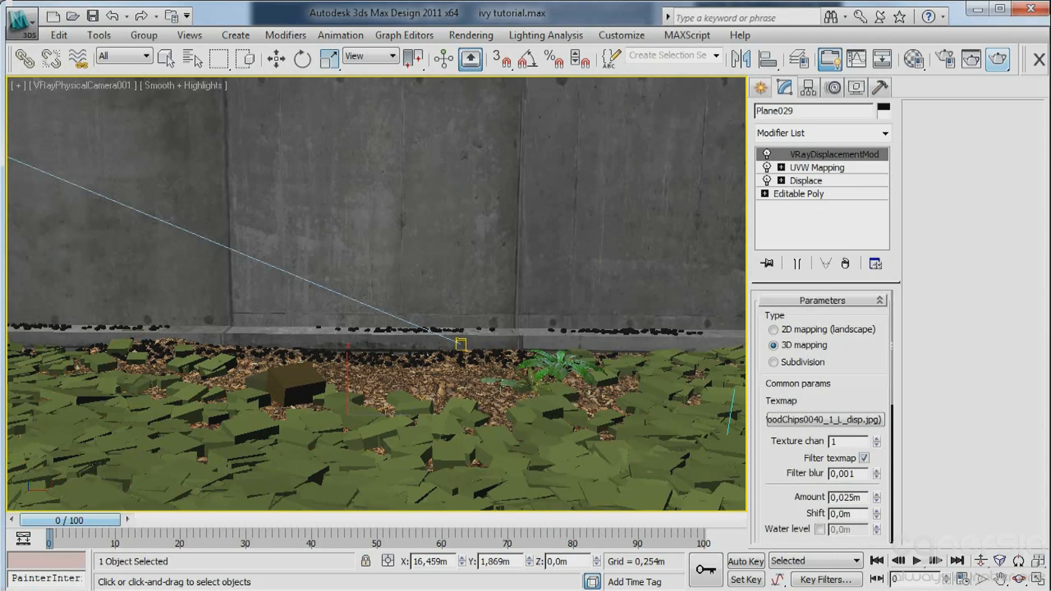
Stop painting, isolate the concrete wall Box001 and show it in the Front view.
{"action": "left_click", "coordinate": [165, 59]}
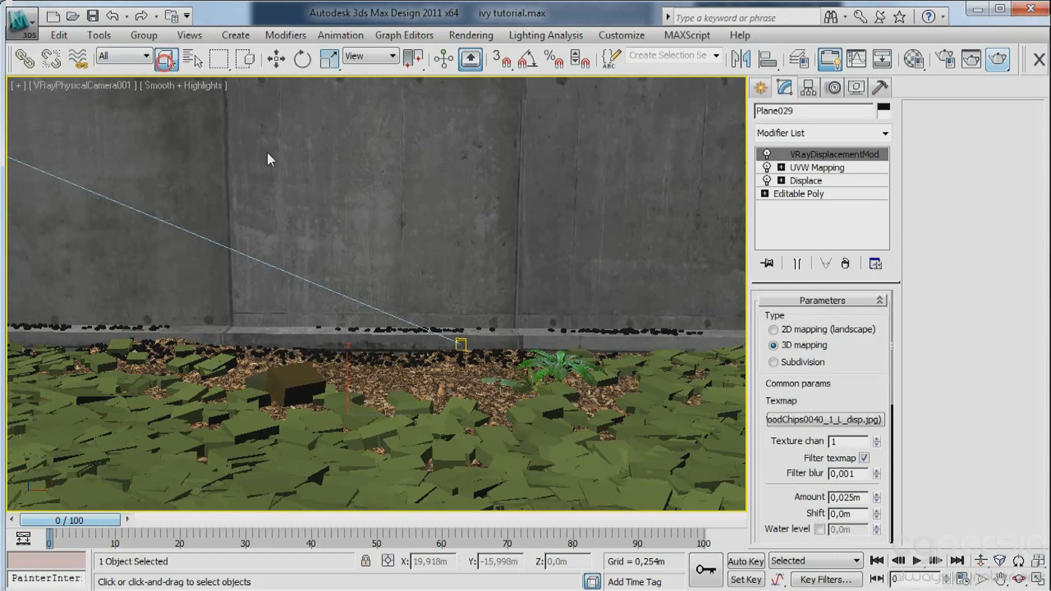
{"action": "left_click", "coordinate": [246, 219]}
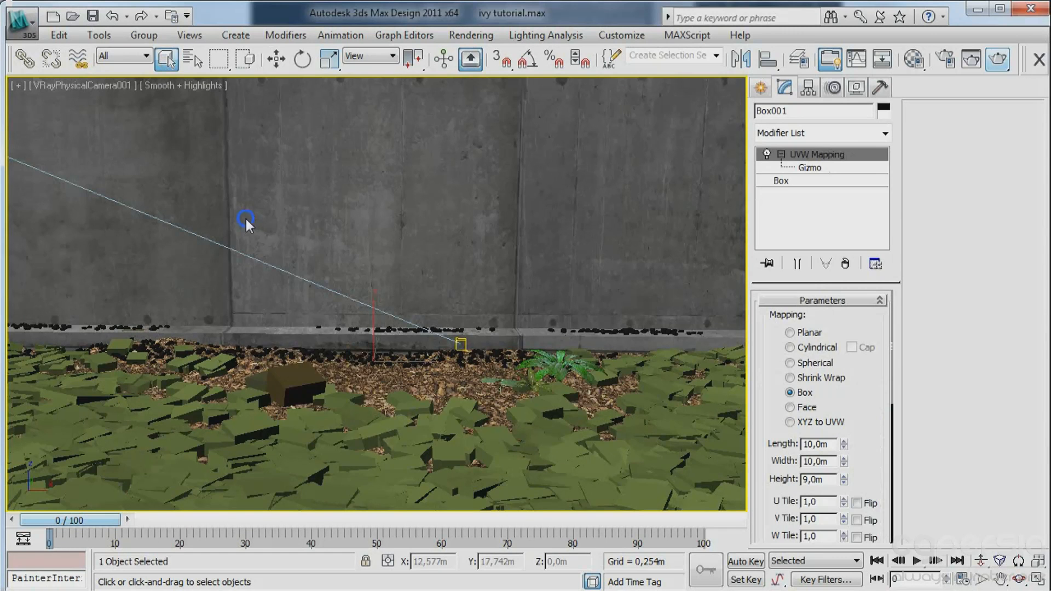
{"action": "right_click", "coordinate": [246, 219]}
{"action": "left_click", "coordinate": [246, 219]}
{"action": "key", "text": "alt+q"}
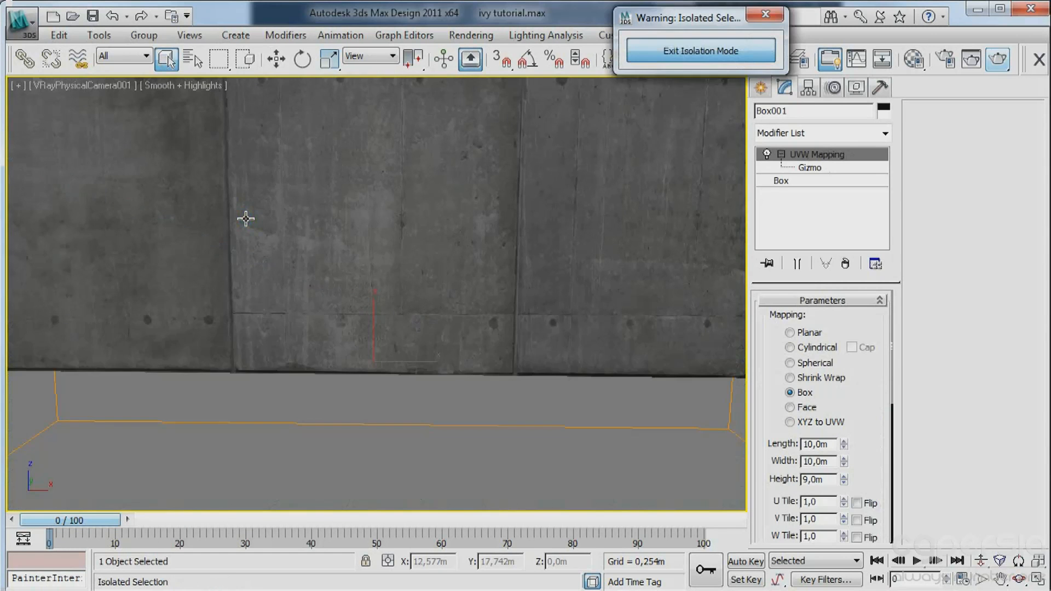
{"action": "key", "text": "f"}
{"action": "scroll", "coordinate": [281, 258], "scroll_direction": "up", "scroll_amount": 5}
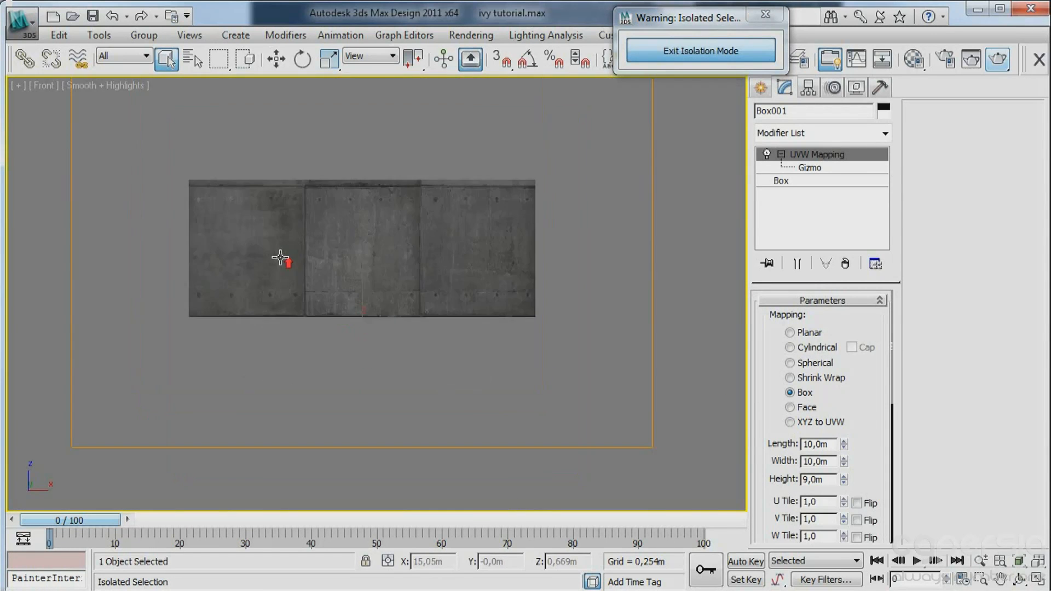
Convert the wall Box001 to an Editable Poly.
{"action": "right_click", "coordinate": [850, 161]}
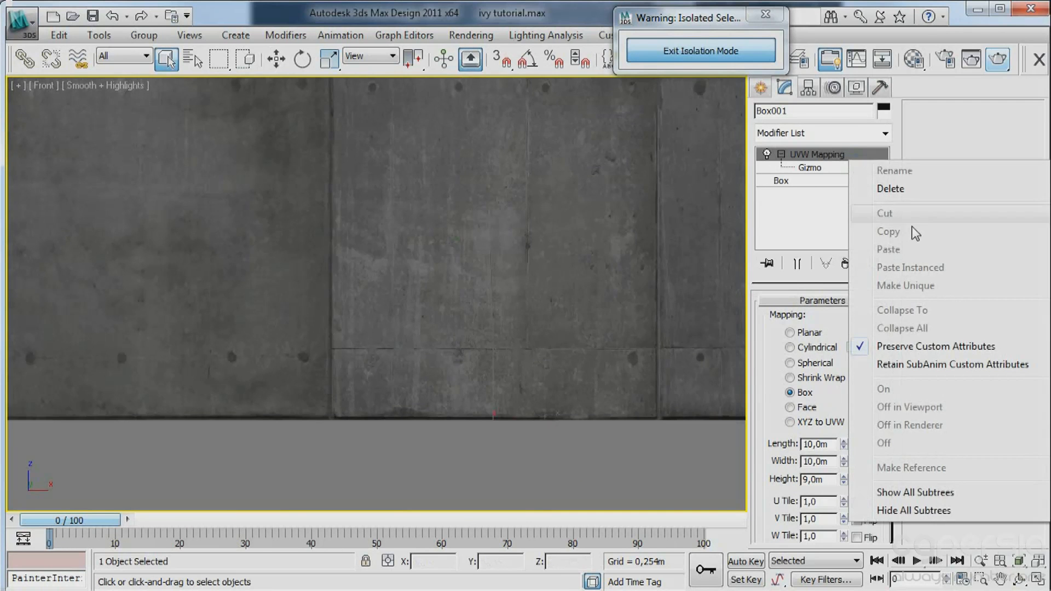
{"action": "right_click", "coordinate": [850, 162]}
{"action": "left_click", "coordinate": [874, 226]}
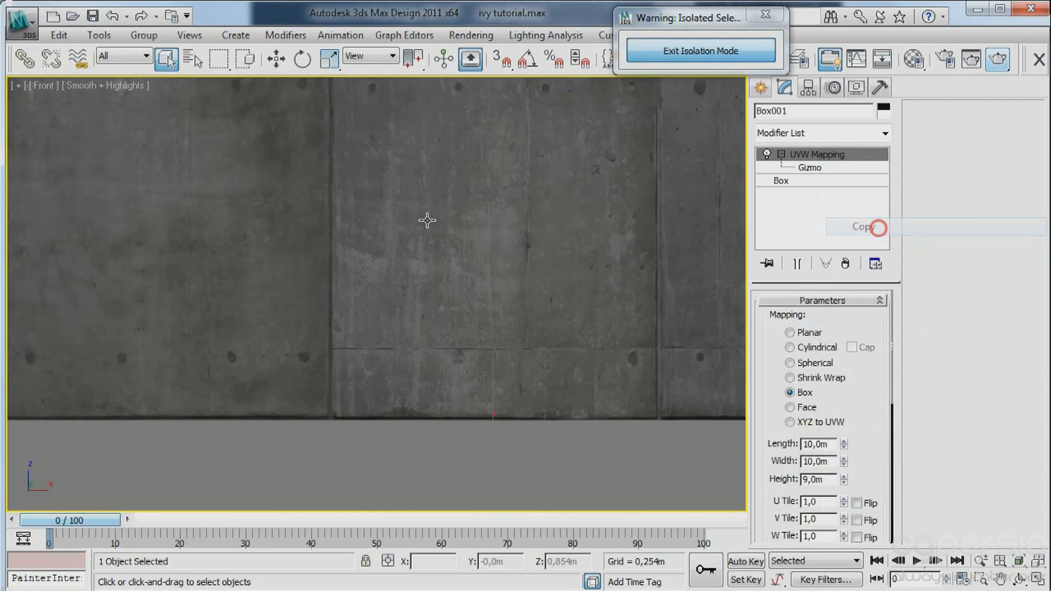
{"action": "right_click", "coordinate": [412, 218]}
{"action": "left_click", "coordinate": [464, 370]}
{"action": "left_click", "coordinate": [627, 387]}
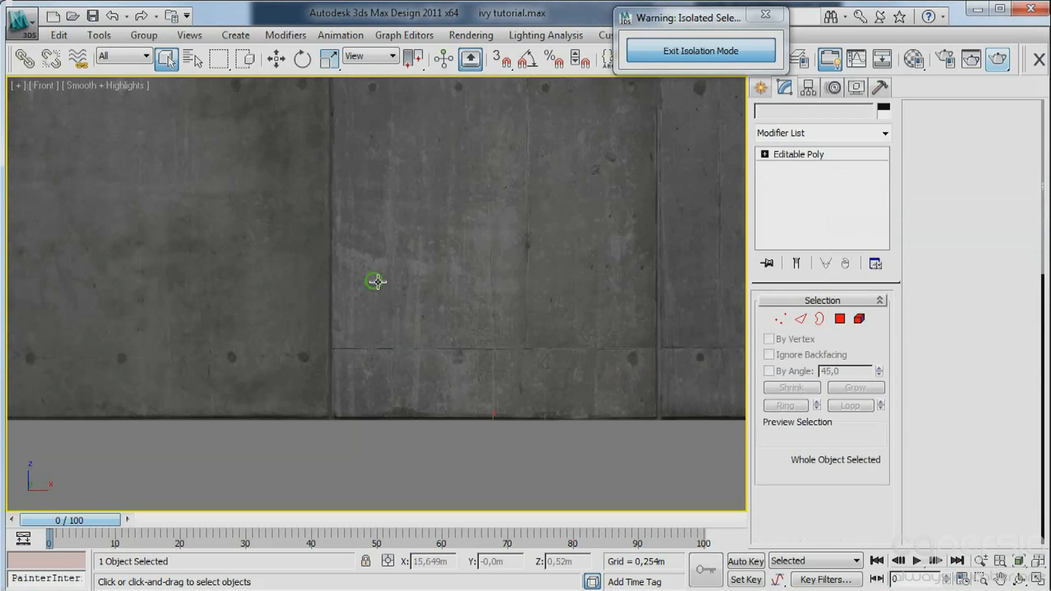
QuickSlice the wall vertically along the joint between its first and second concrete panels, with edged faces shown.
{"action": "scroll", "coordinate": [375, 281], "scroll_direction": "up", "scroll_amount": 3}
{"action": "key", "text": "1"}
{"action": "right_click", "coordinate": [317, 278]}
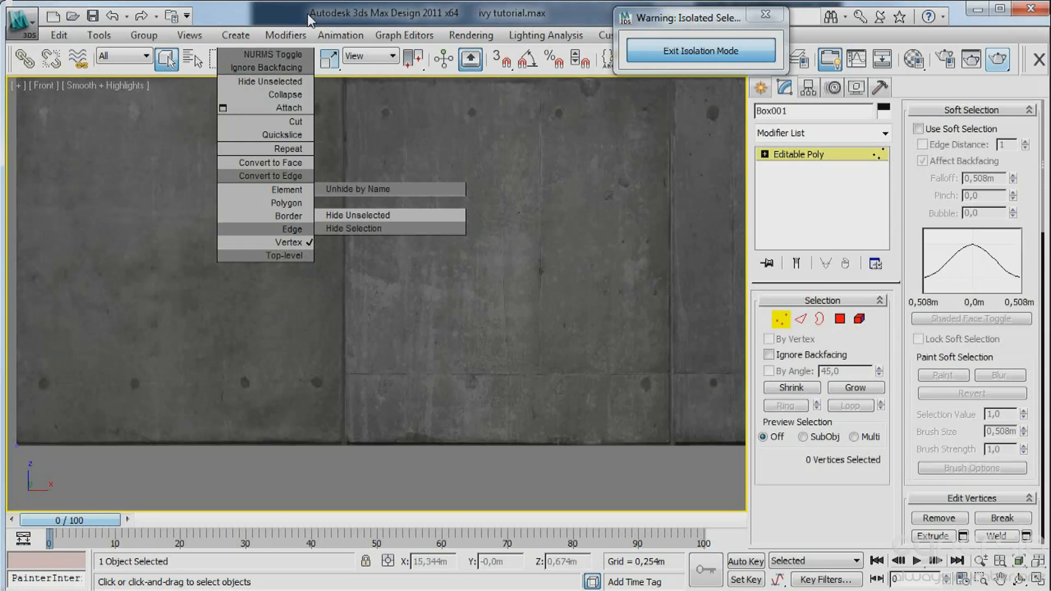
{"action": "left_click", "coordinate": [291, 135]}
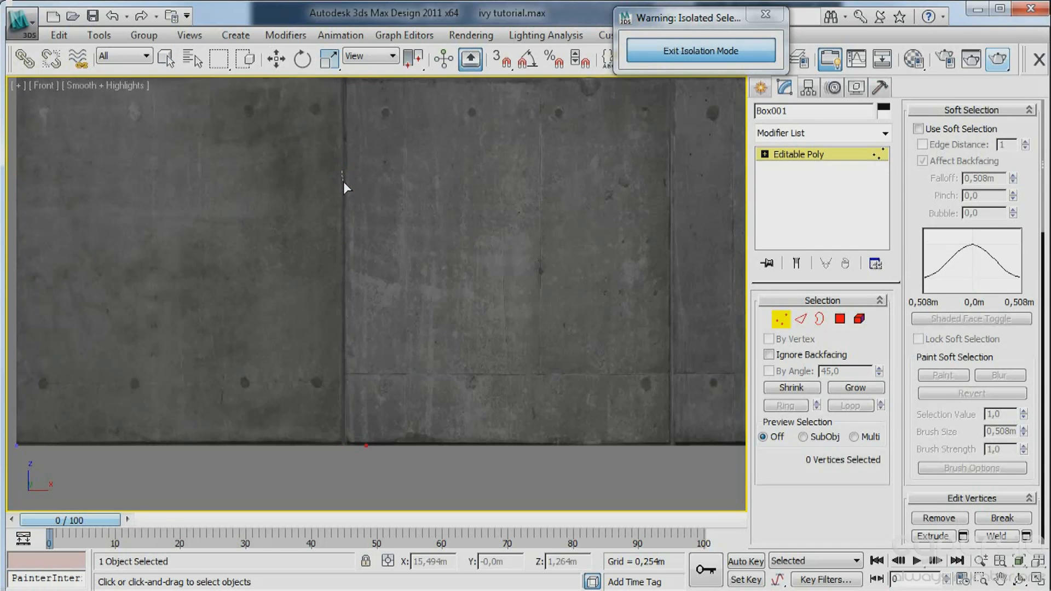
{"action": "key", "text": "F3"}
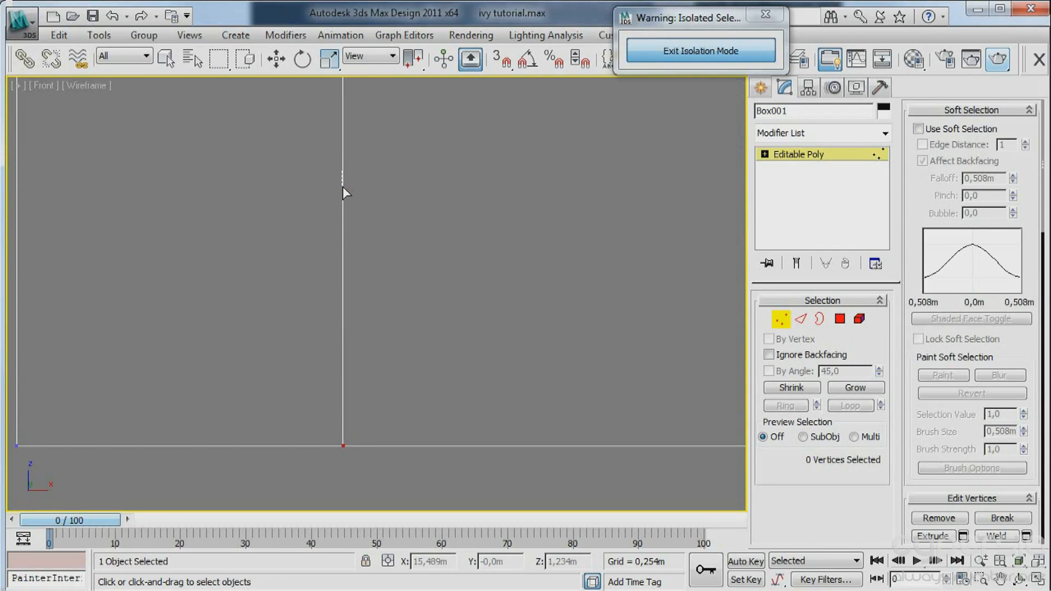
{"action": "key", "text": "F3"}
{"action": "left_click", "coordinate": [342, 186]}
{"action": "key", "text": "F4"}
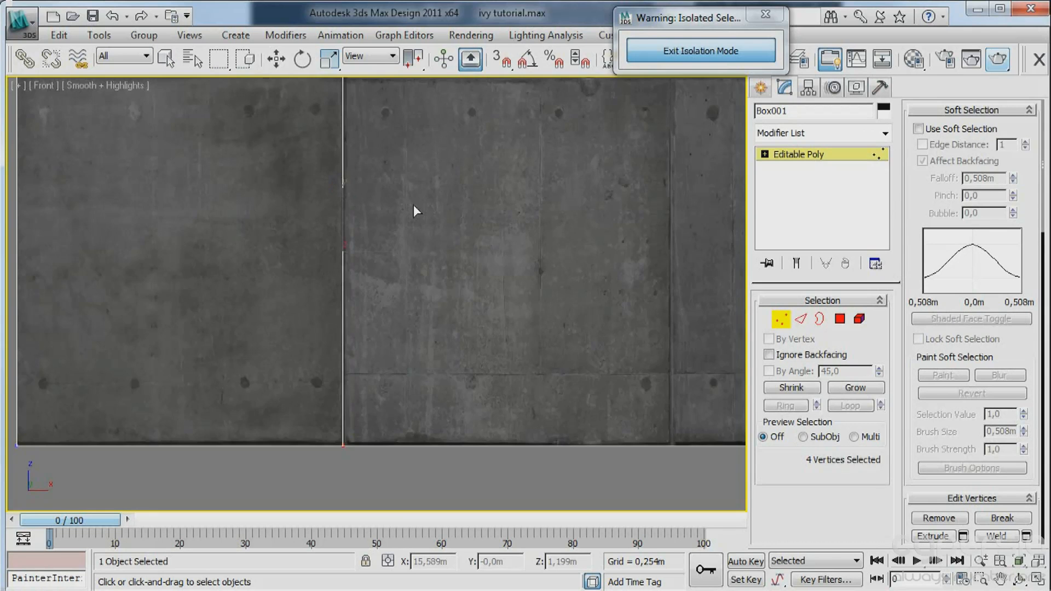
QuickSlice the wall vertically along the joint between its second and third concrete panels.
{"action": "middle_click_drag", "start_coordinate": [425, 210], "coordinate": [202, 258]}
{"action": "middle_click_drag", "start_coordinate": [441, 281], "coordinate": [363, 241]}
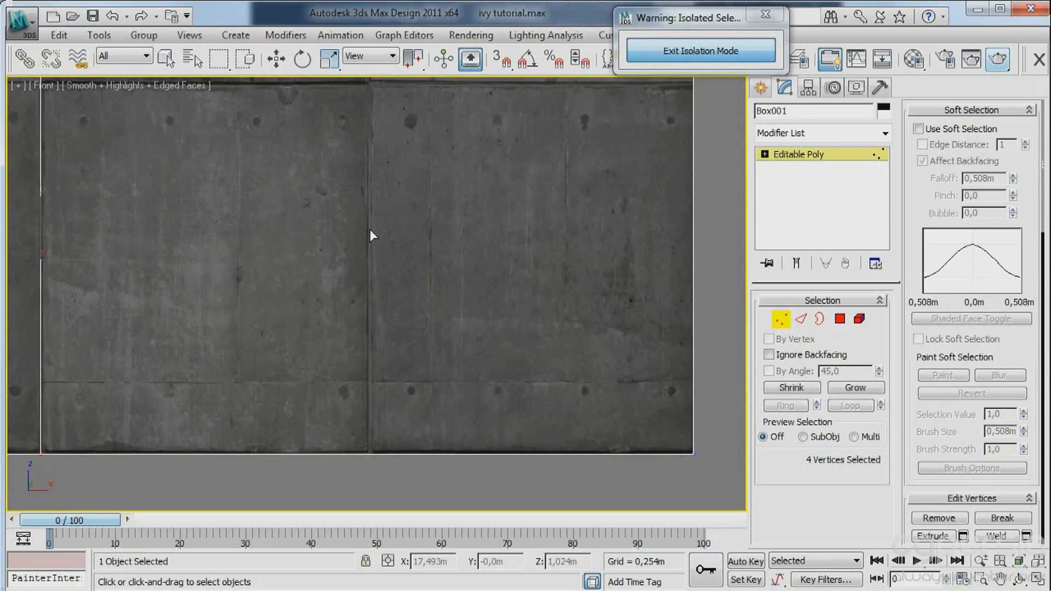
{"action": "left_click", "coordinate": [369, 229]}
{"action": "left_click", "coordinate": [369, 231]}
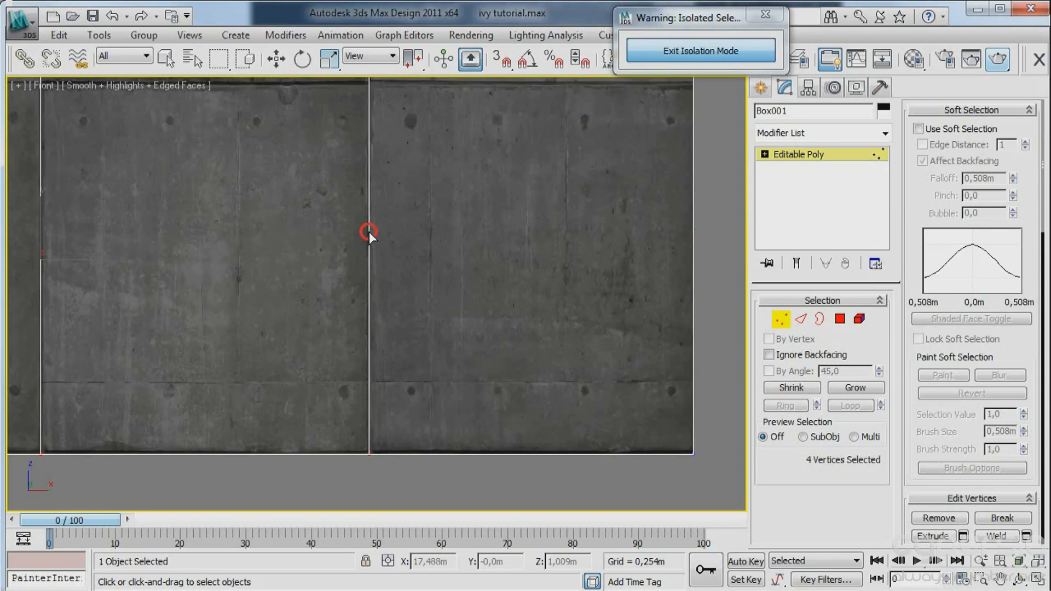
Add a third vertical QuickSlice through the first concrete panel, end slicing and return to the camera view.
{"action": "scroll", "coordinate": [279, 262], "scroll_direction": "down", "scroll_amount": 2}
{"action": "middle_click_drag", "start_coordinate": [162, 271], "coordinate": [452, 200]}
{"action": "scroll", "coordinate": [392, 207], "scroll_direction": "up", "scroll_amount": 2}
{"action": "middle_click_drag", "start_coordinate": [517, 171], "coordinate": [370, 260]}
{"action": "middle_click_drag", "start_coordinate": [230, 247], "coordinate": [346, 245]}
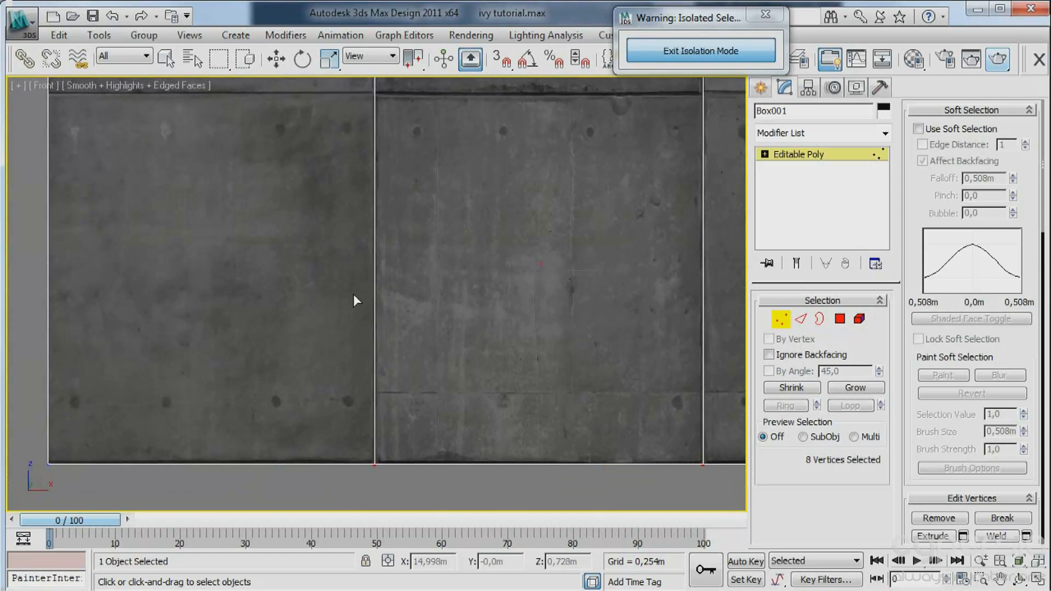
{"action": "middle_click_drag", "start_coordinate": [360, 295], "coordinate": [345, 270]}
{"action": "left_click", "coordinate": [270, 276]}
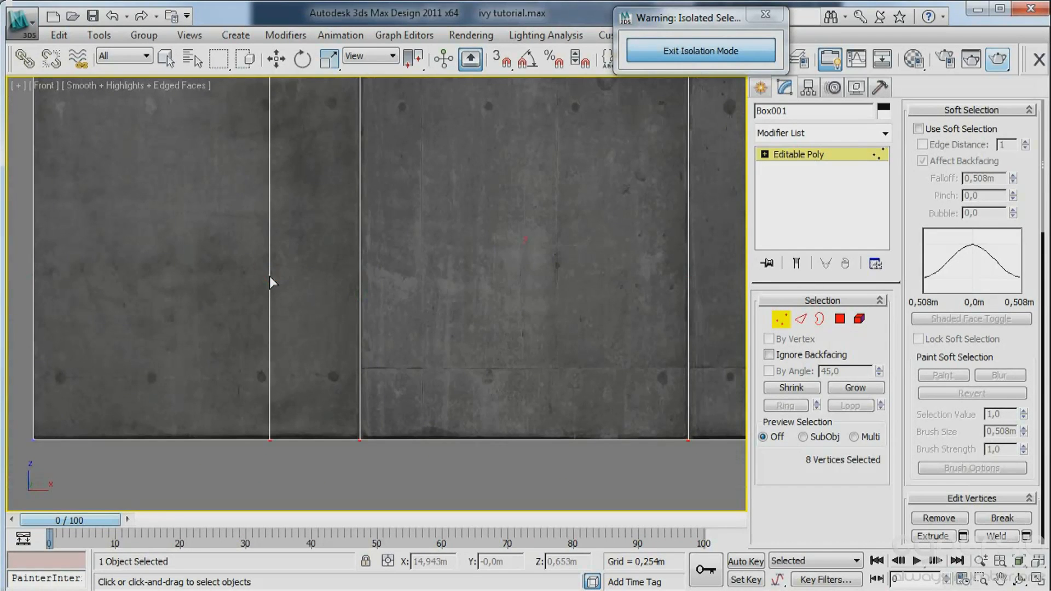
{"action": "left_click", "coordinate": [270, 276]}
{"action": "right_click", "coordinate": [270, 277]}
{"action": "key", "text": "c"}
Connect the two vertical edges bounding the narrow strip in the wall's first panel with one horizontal edge.
{"action": "right_click", "coordinate": [229, 247]}
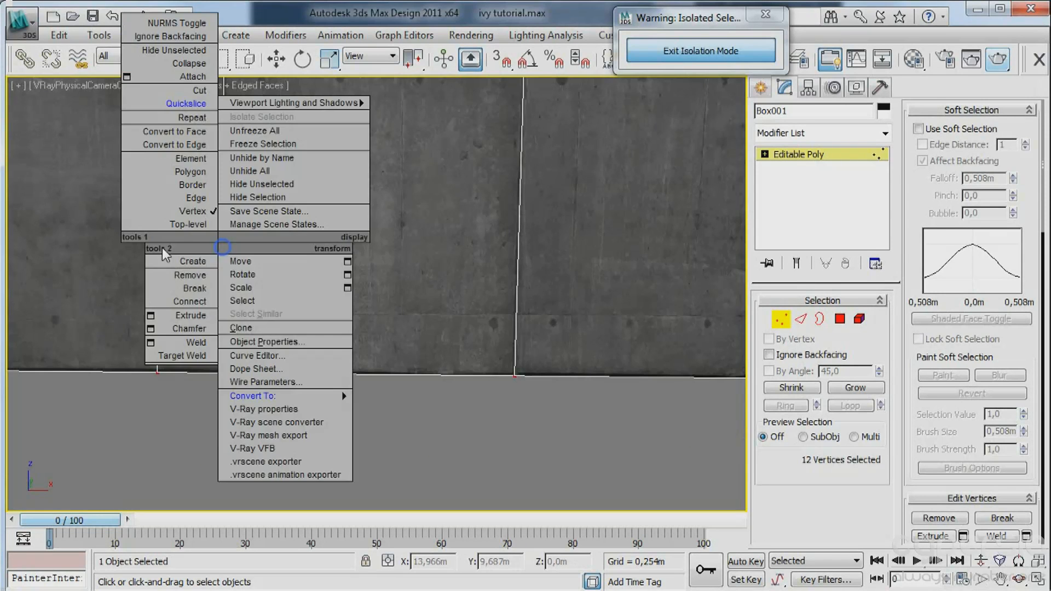
{"action": "left_click", "coordinate": [162, 247]}
{"action": "left_click", "coordinate": [148, 235]}
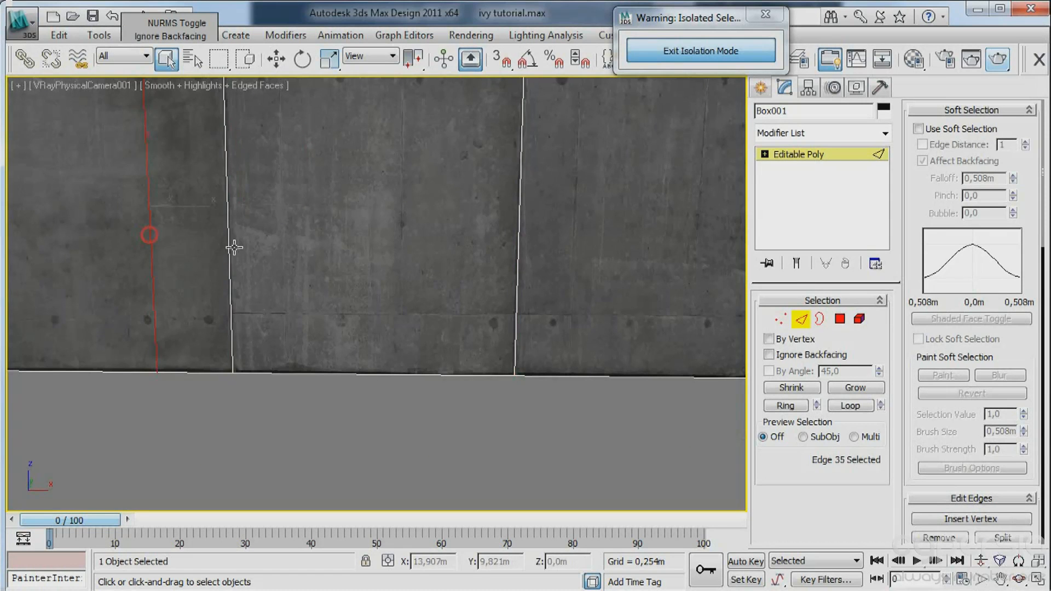
{"action": "left_click", "coordinate": [228, 251], "text": "ctrl"}
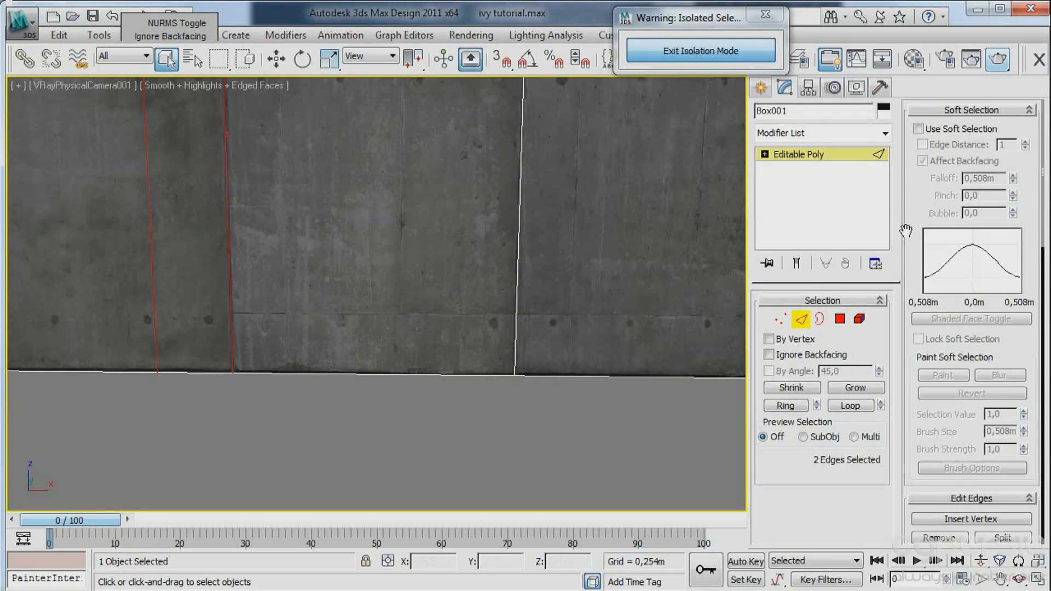
{"action": "left_click_drag", "start_coordinate": [912, 210], "coordinate": [918, 242]}
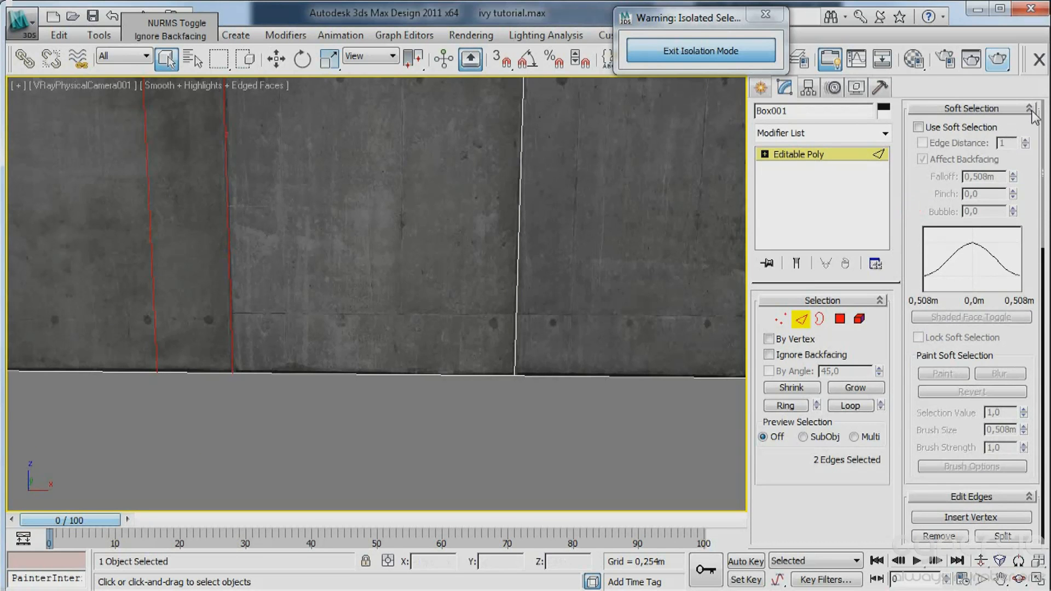
{"action": "left_click", "coordinate": [1029, 109]}
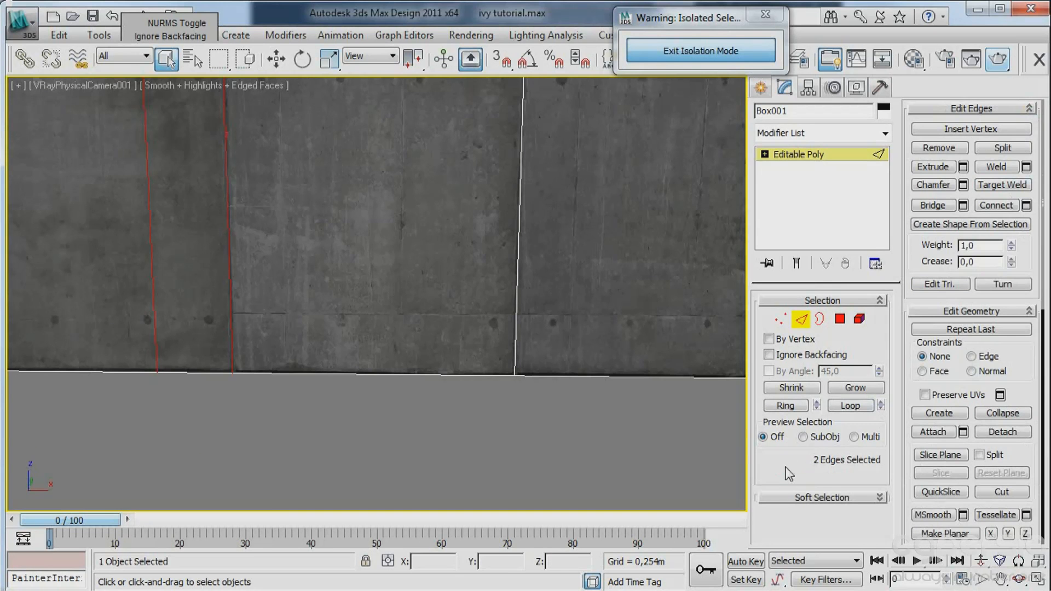
{"action": "left_click", "coordinate": [1006, 210]}
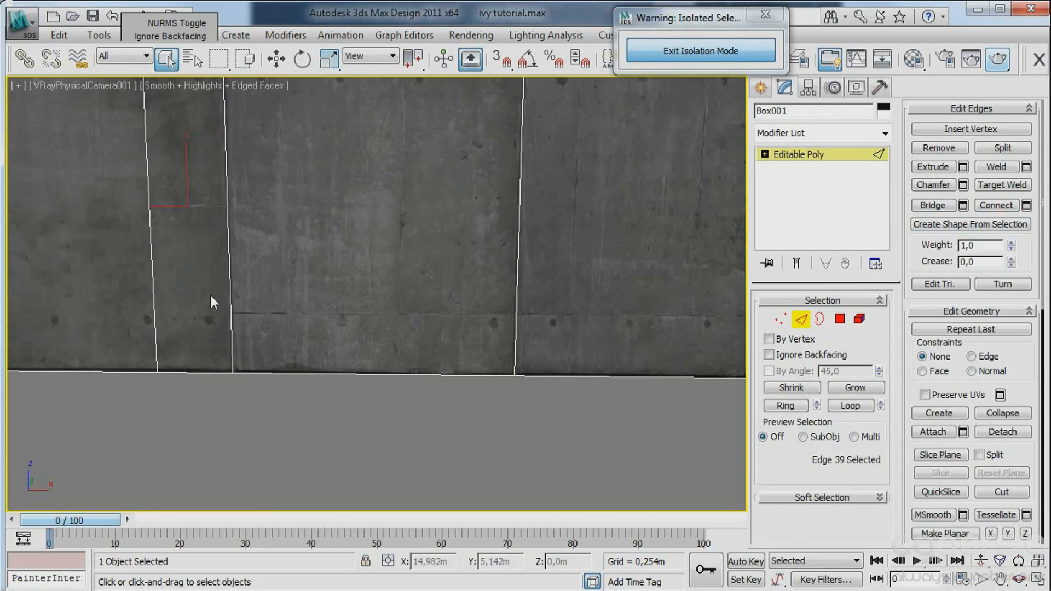
Extrude the polygon below the new edge inward with a negative height to form a recess in the wall.
{"action": "key", "text": "4"}
{"action": "left_click", "coordinate": [188, 279]}
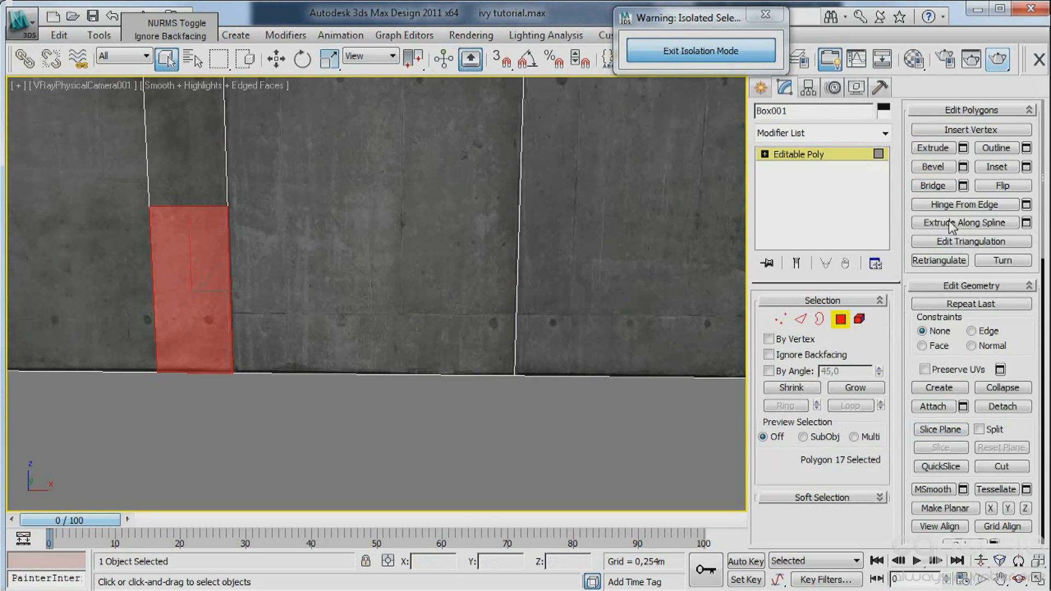
{"action": "left_click", "coordinate": [963, 148]}
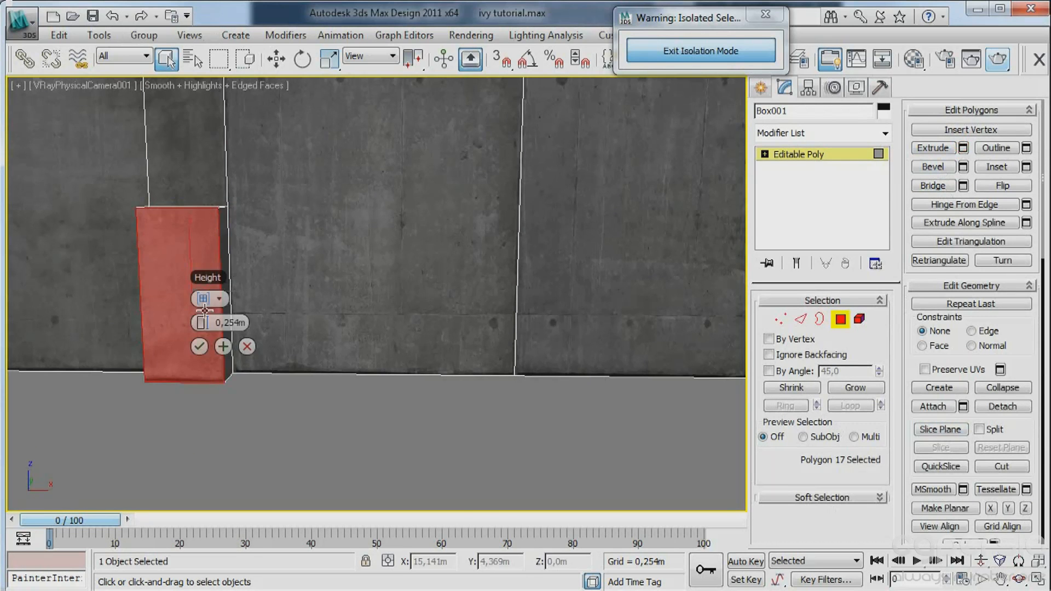
{"action": "left_click_drag", "start_coordinate": [192, 321], "coordinate": [104, 324]}
{"action": "left_click", "coordinate": [199, 346]}
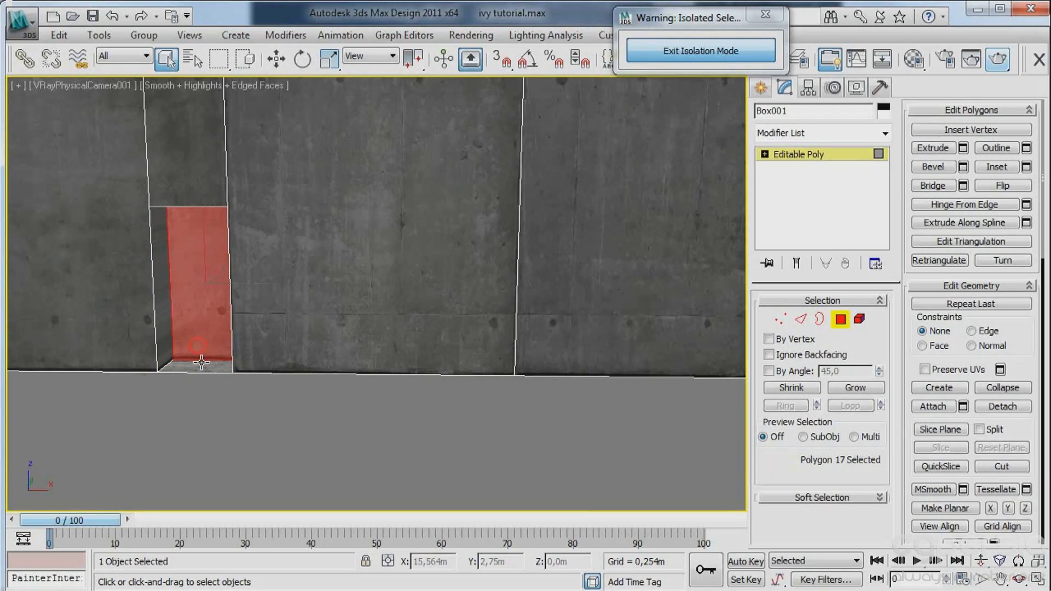
{"action": "left_click", "coordinate": [198, 372]}
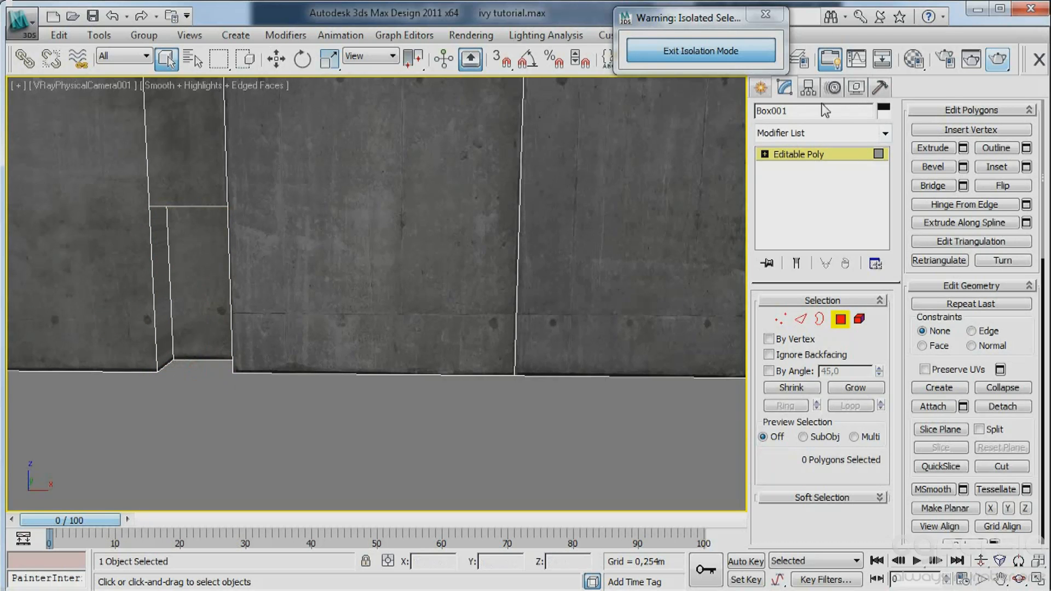
Leave polygon editing and add a Box UVW Mapping modifier sized 10 × 10 × 9 m to the wall.
{"action": "left_click", "coordinate": [839, 319]}
{"action": "left_click", "coordinate": [760, 88]}
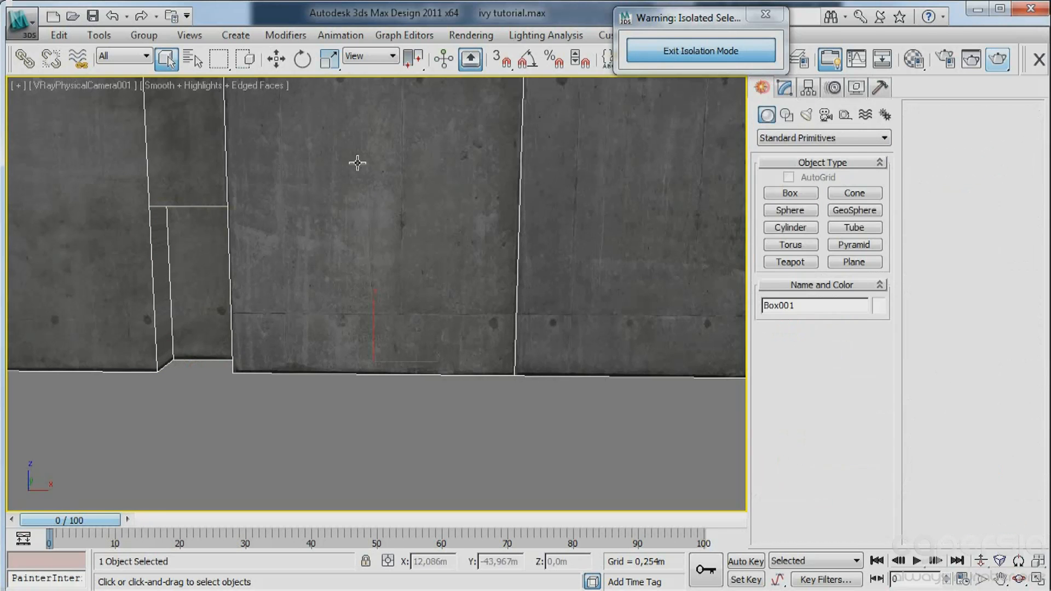
{"action": "left_click", "coordinate": [786, 89]}
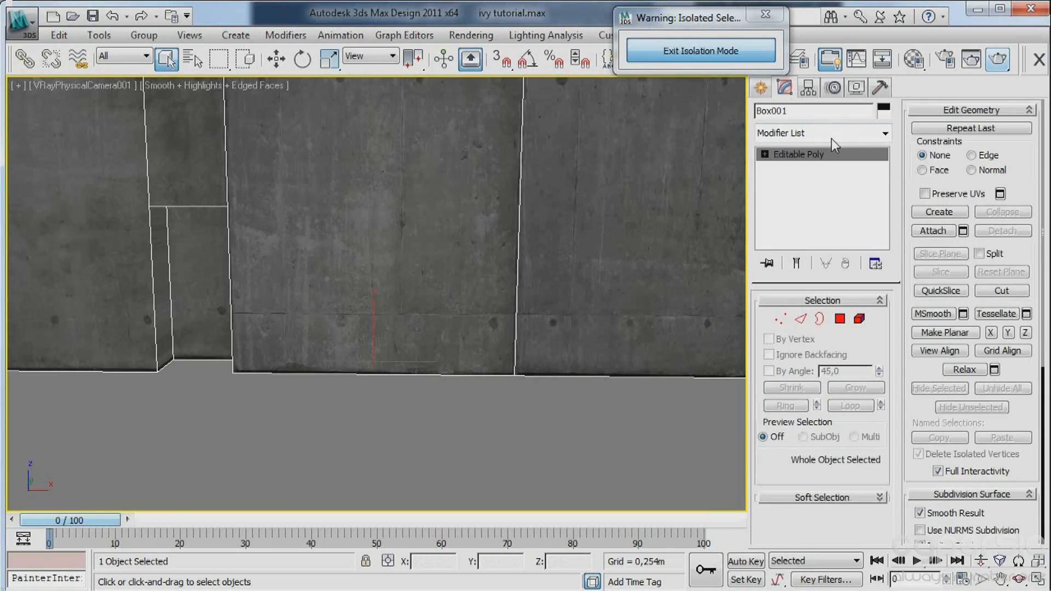
{"action": "right_click", "coordinate": [809, 145]}
{"action": "left_click", "coordinate": [832, 162]}
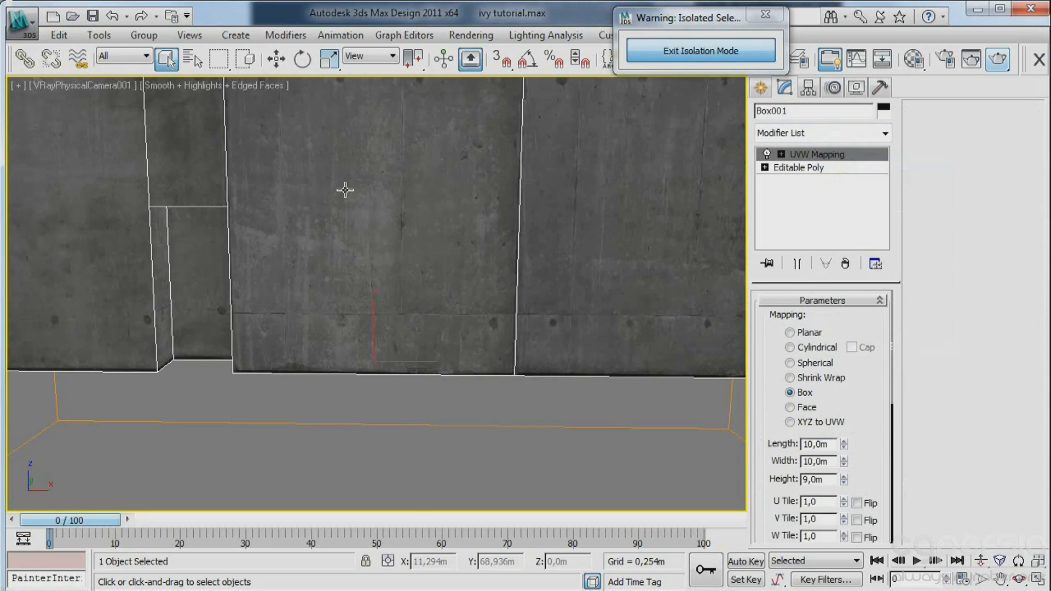
{"action": "left_click", "coordinate": [760, 88]}
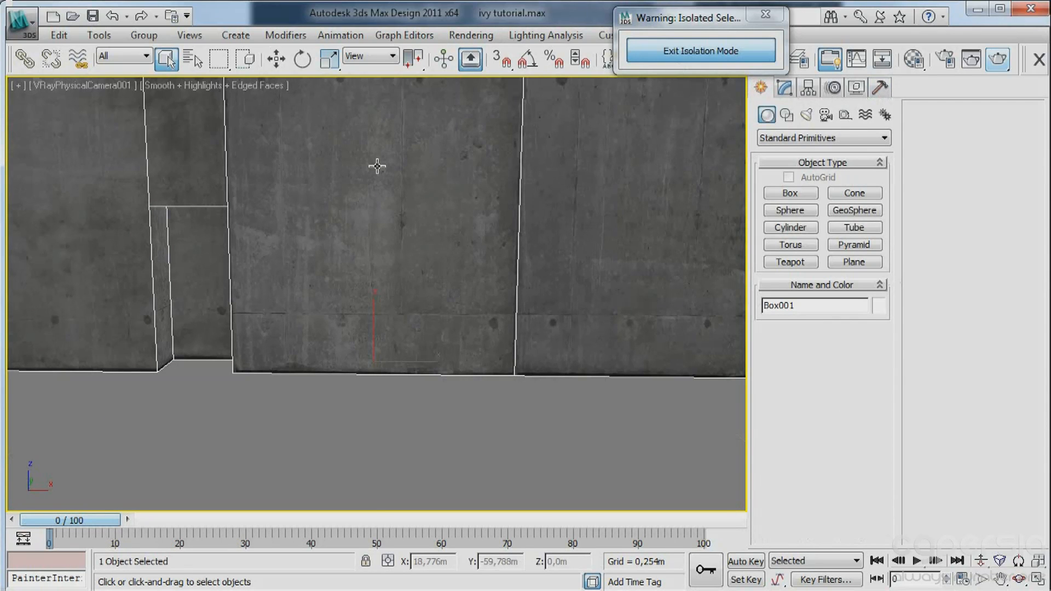
Open the Solid Glass concrete material and copy its ExposedConcrete_01.jpg diffuse map.
{"action": "key", "text": "m"}
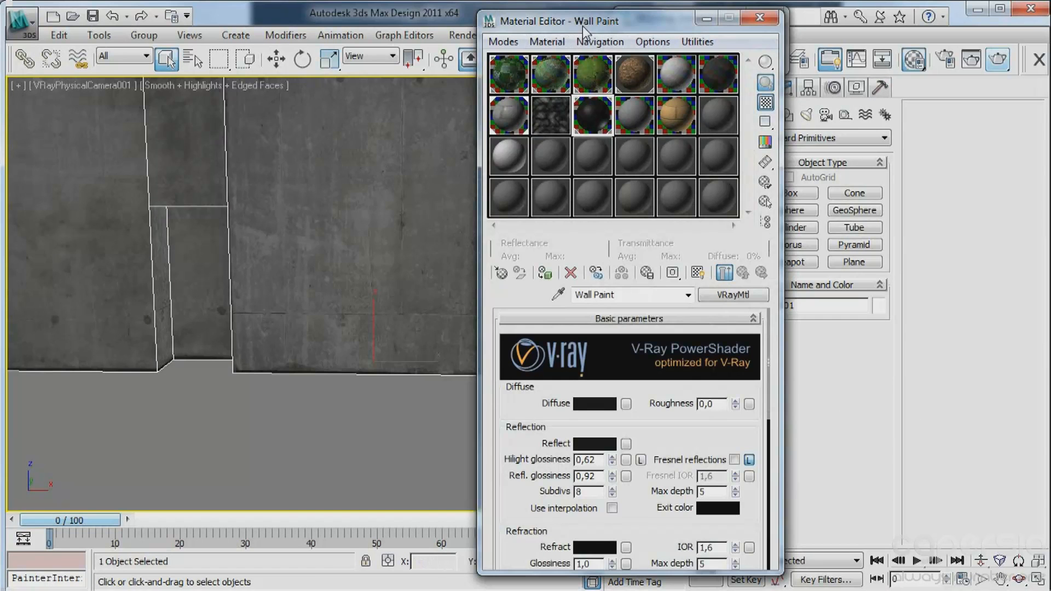
{"action": "left_click_drag", "start_coordinate": [584, 30], "coordinate": [396, 52]}
{"action": "left_click", "coordinate": [320, 136]}
{"action": "left_click", "coordinate": [556, 294]}
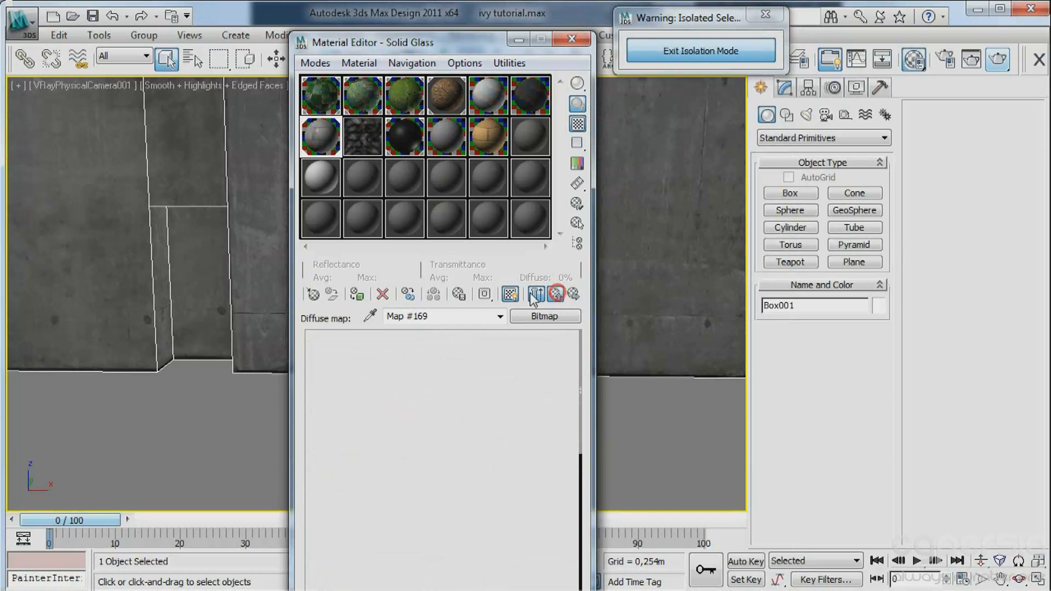
{"action": "left_click", "coordinate": [535, 296]}
{"action": "right_click", "coordinate": [469, 425]}
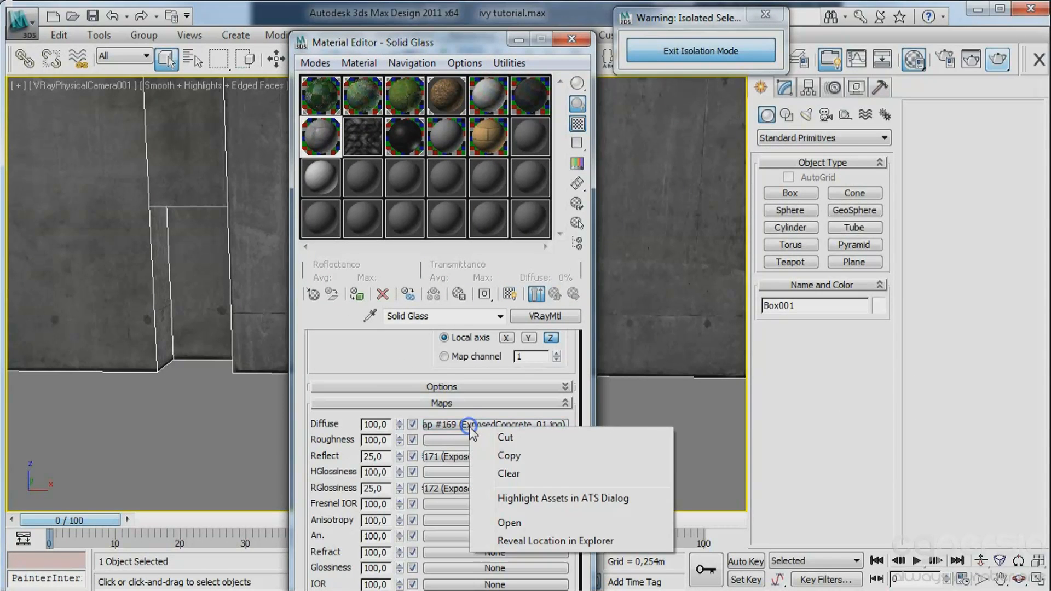
{"action": "left_click", "coordinate": [504, 456]}
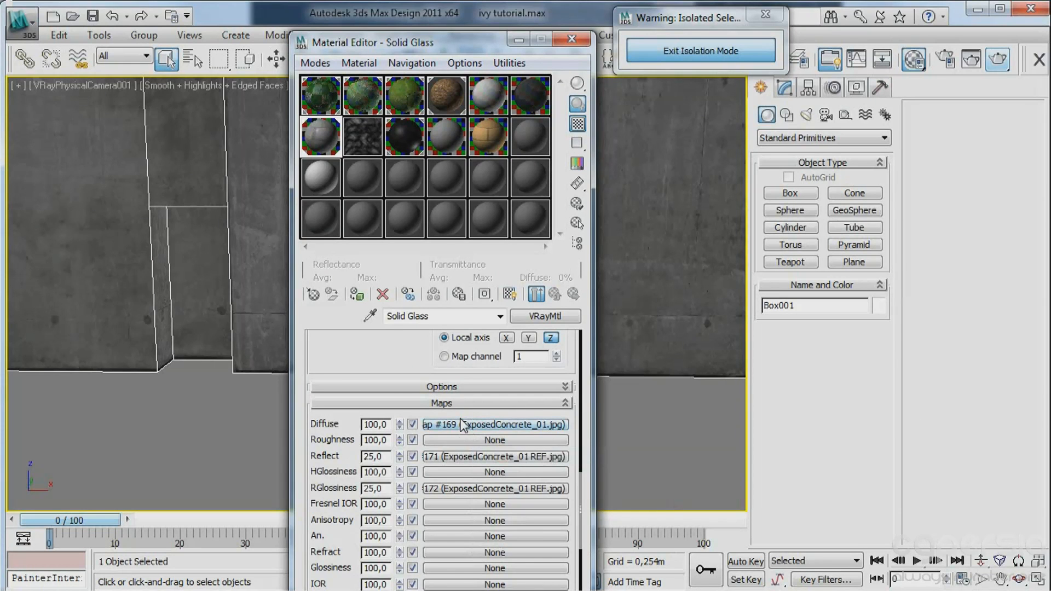
Replace the diffuse bitmap with a VRayDirt map, keeping the old map as a sub-map.
{"action": "left_click", "coordinate": [463, 425]}
{"action": "left_click", "coordinate": [536, 314]}
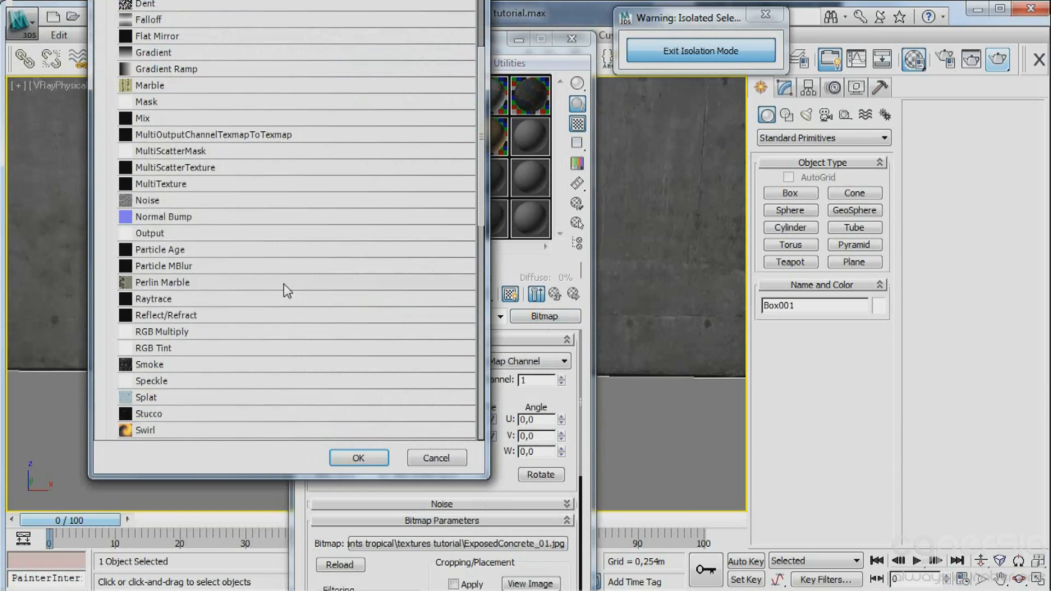
{"action": "scroll", "coordinate": [264, 298], "scroll_direction": "down", "scroll_amount": 4}
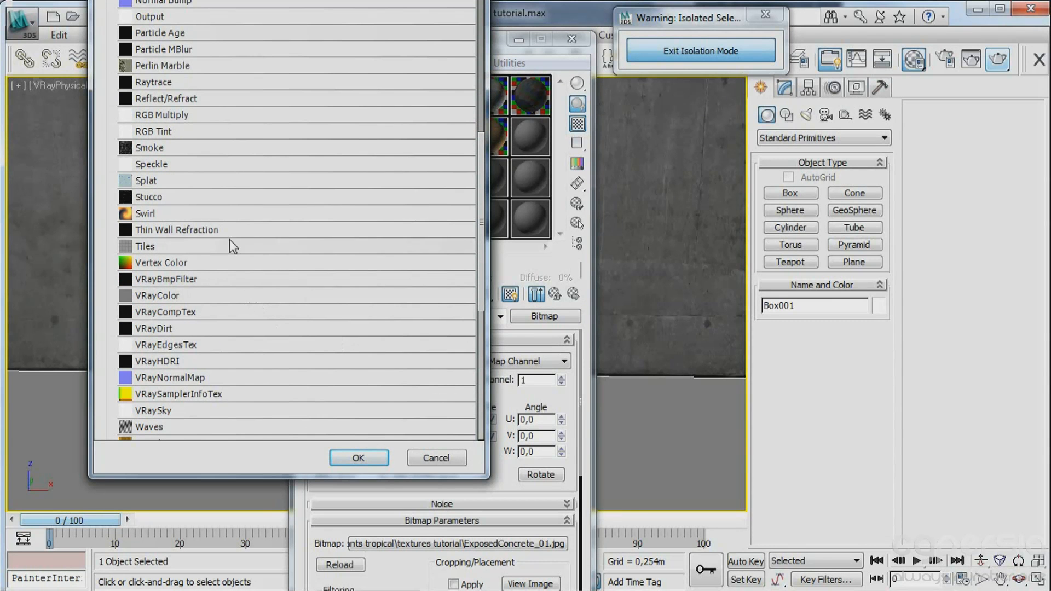
{"action": "double_click", "coordinate": [169, 330]}
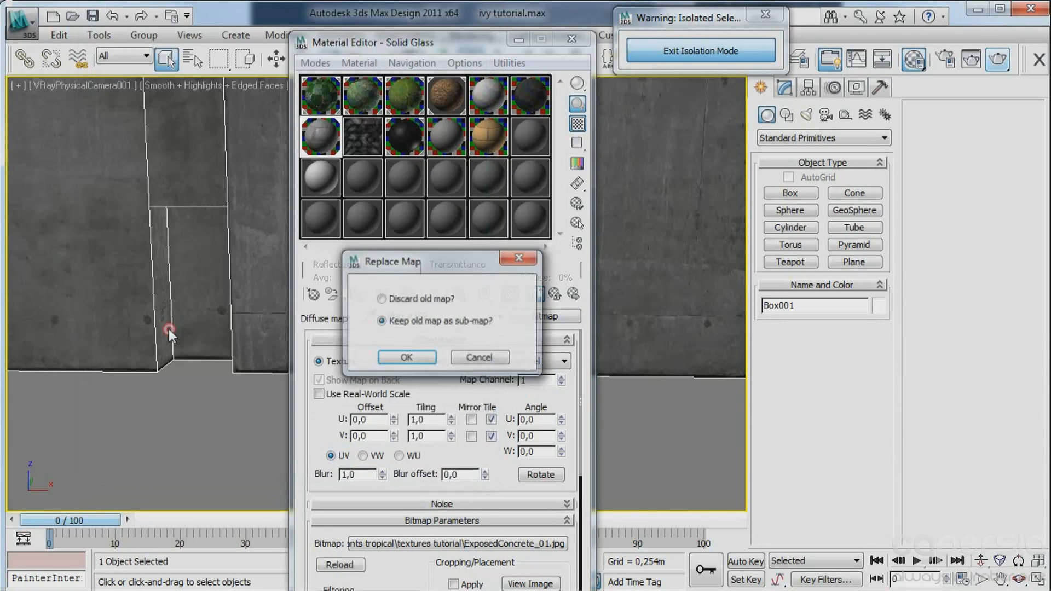
{"action": "left_click", "coordinate": [406, 358]}
Disable the VRayDirt radius map and clear the concrete bitmap from its slot.
{"action": "scroll", "coordinate": [427, 397], "scroll_direction": "down", "scroll_amount": 5}
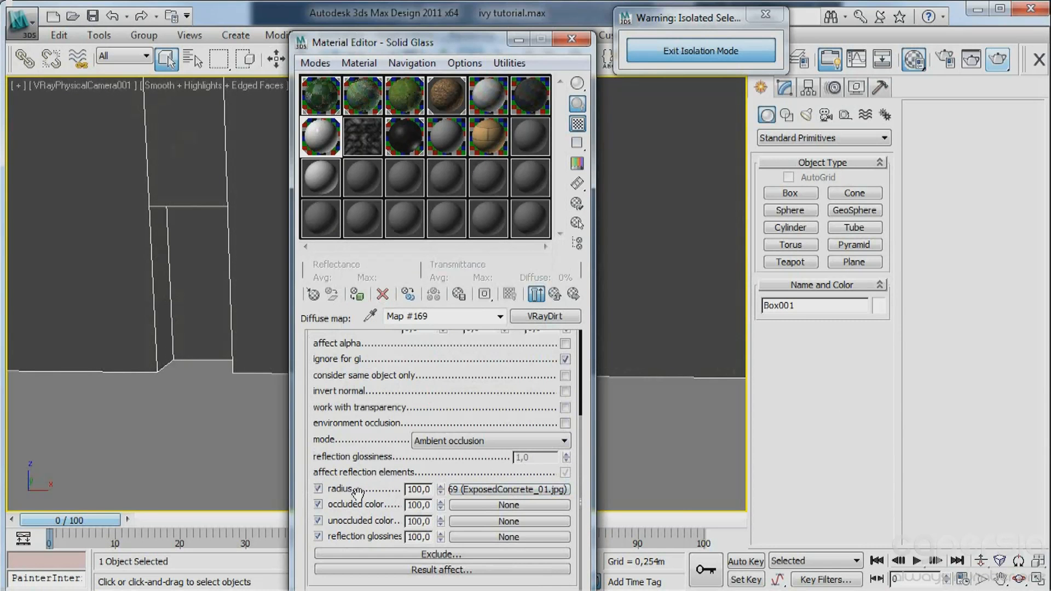
{"action": "left_click", "coordinate": [318, 490]}
{"action": "right_click", "coordinate": [479, 490]}
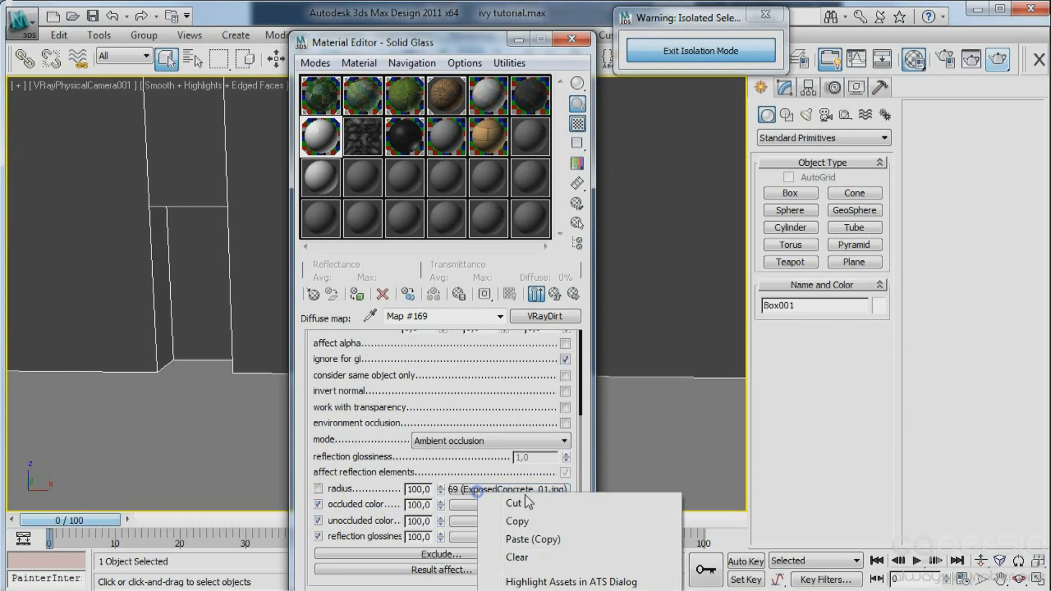
{"action": "left_click", "coordinate": [533, 557]}
Paste a copy of the concrete bitmap into VRayDirt's occluded color and duplicate it onto unoccluded color.
{"action": "right_click", "coordinate": [464, 505]}
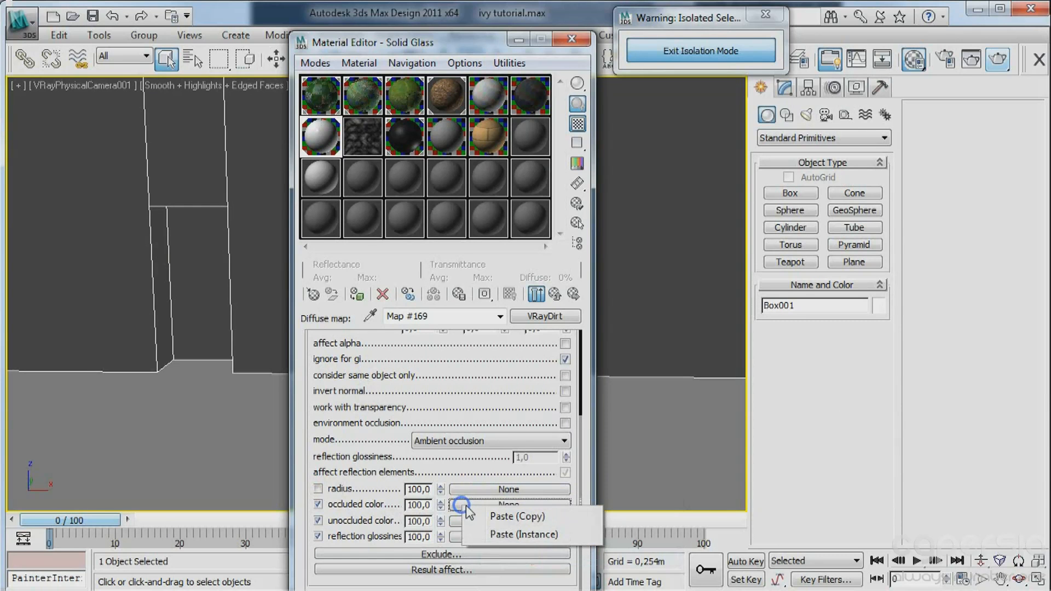
{"action": "left_click", "coordinate": [476, 516]}
{"action": "left_click_drag", "start_coordinate": [483, 504], "coordinate": [471, 521]}
{"action": "left_click", "coordinate": [407, 367]}
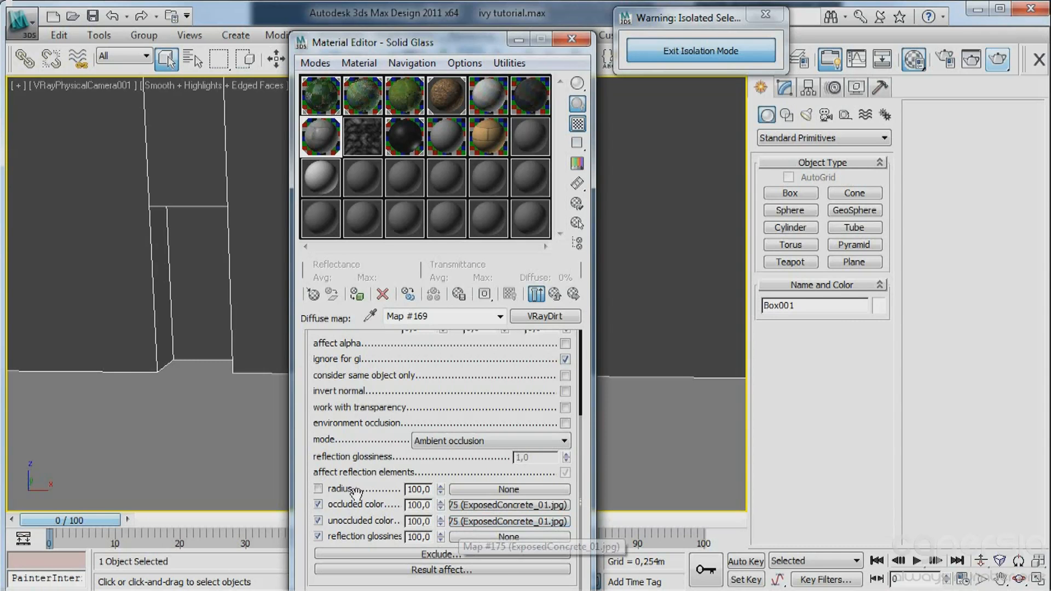
Wrap the occluded color bitmap in a Color Correction map, keeping the old map as a sub-map.
{"action": "left_click", "coordinate": [464, 505]}
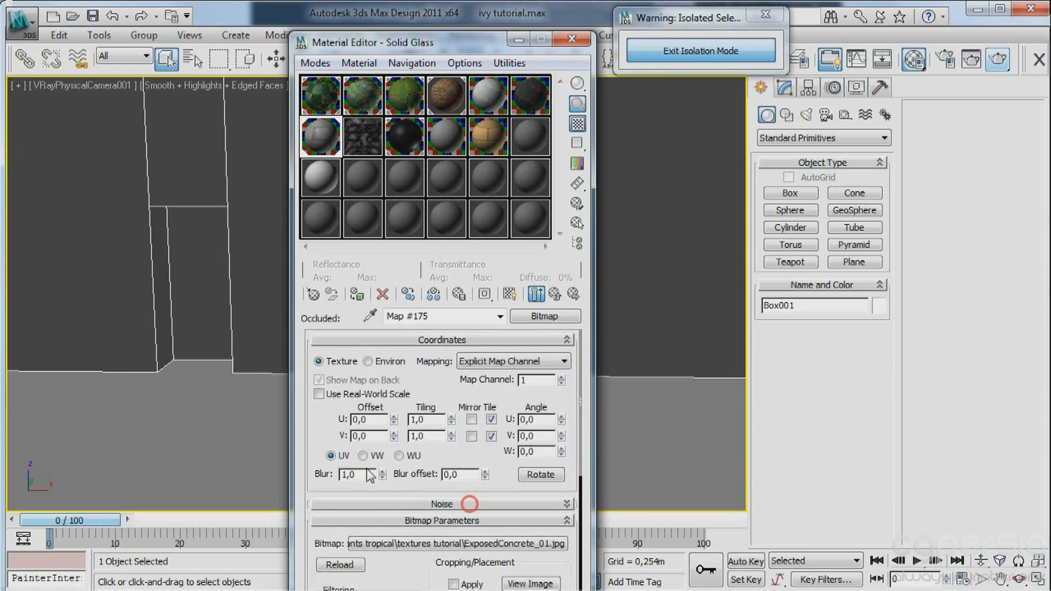
{"action": "scroll", "coordinate": [364, 368], "scroll_direction": "down", "scroll_amount": 2}
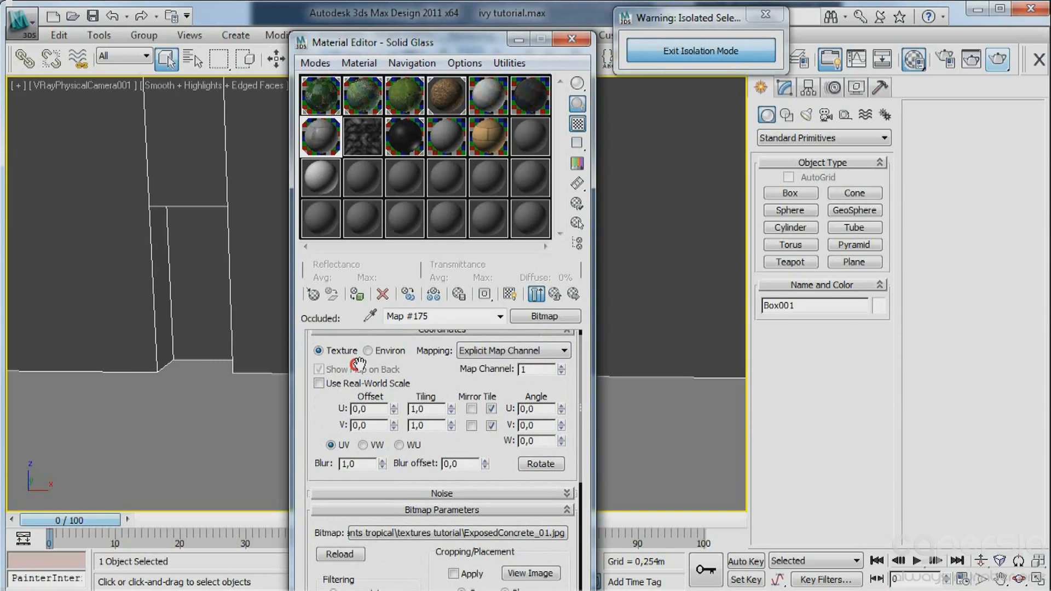
{"action": "left_click", "coordinate": [544, 316]}
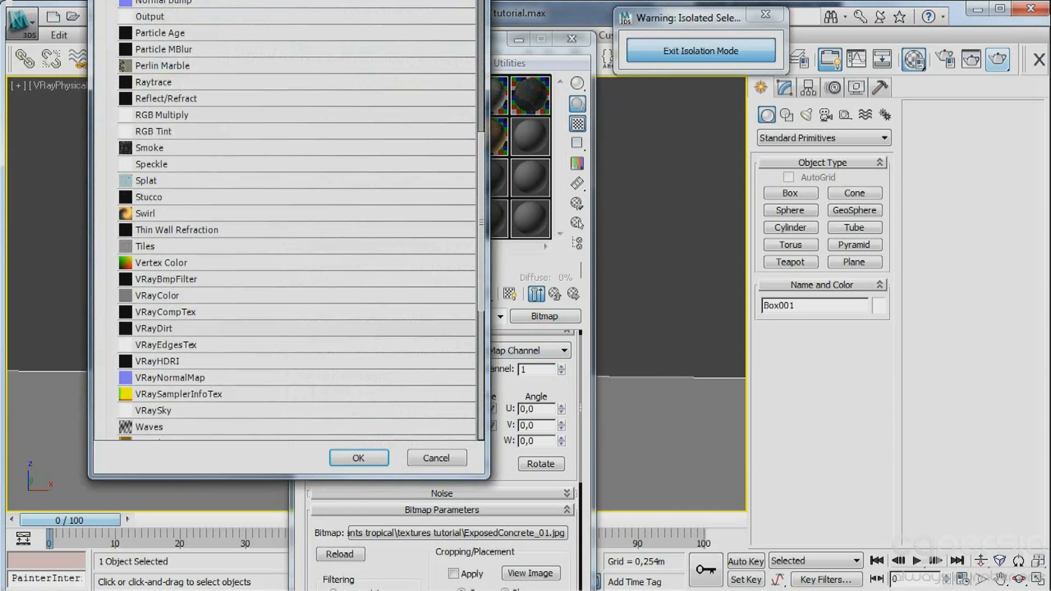
{"action": "scroll", "coordinate": [437, 224], "scroll_direction": "up", "scroll_amount": 7}
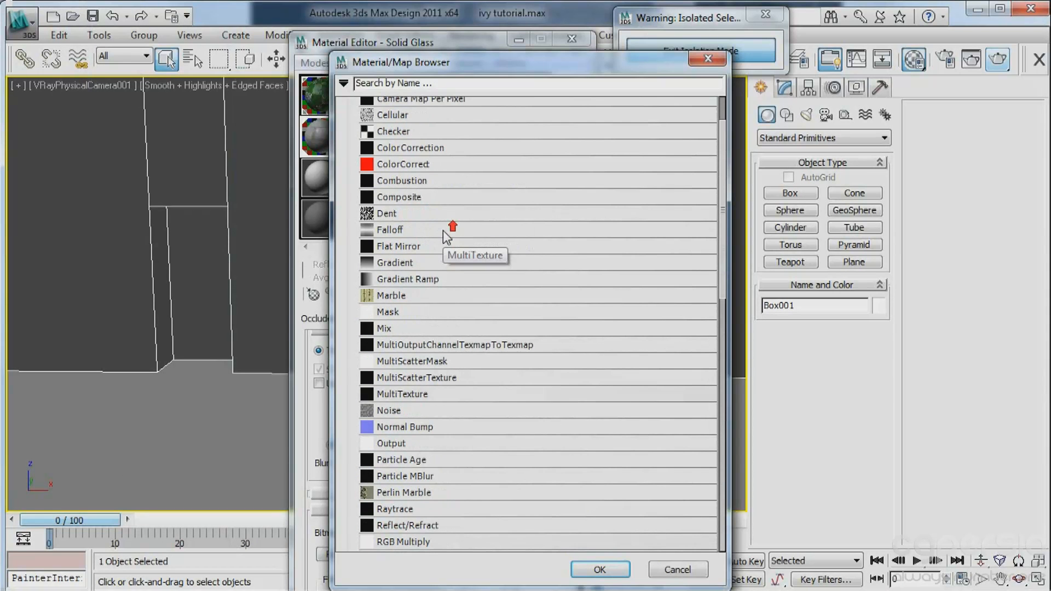
{"action": "double_click", "coordinate": [408, 149]}
{"action": "left_click", "coordinate": [407, 356]}
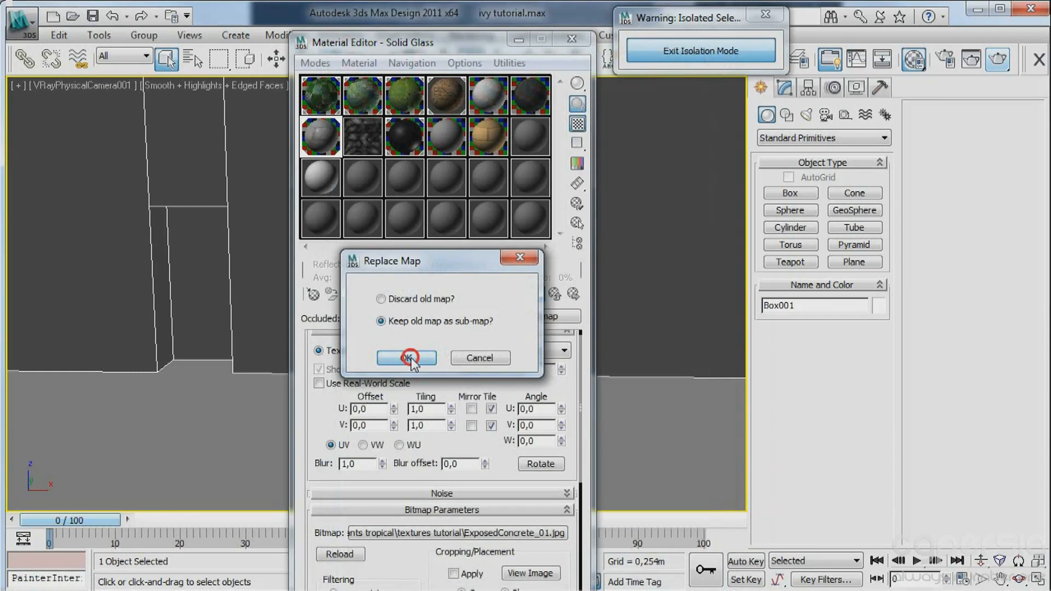
Lower the occluded Color Correction map's brightness to about -37.5.
{"action": "left_click_drag", "start_coordinate": [380, 436], "coordinate": [391, 334]}
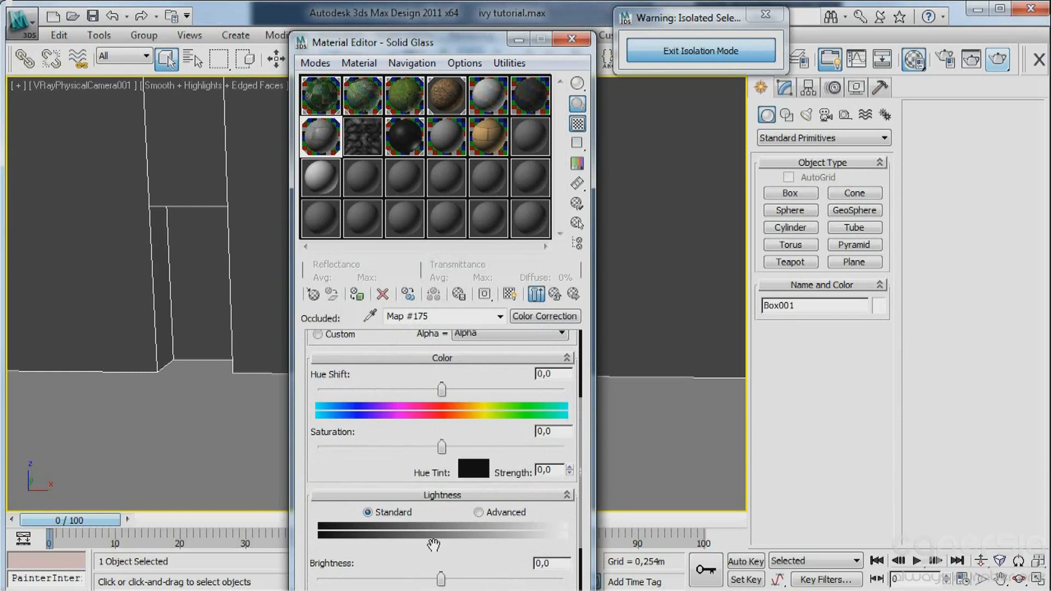
{"action": "left_click_drag", "start_coordinate": [387, 542], "coordinate": [370, 472]}
{"action": "left_click_drag", "start_coordinate": [441, 506], "coordinate": [394, 507]}
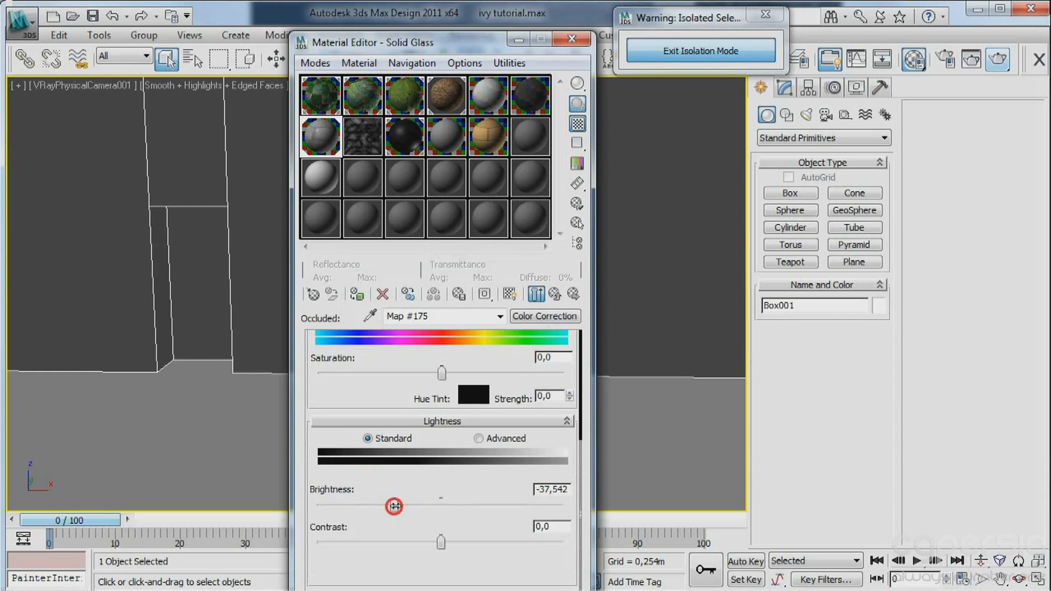
Inspect the darkened occluded map alone in a magnified, resized preview beside the material editor, with the end result hidden.
{"action": "double_click", "coordinate": [321, 133]}
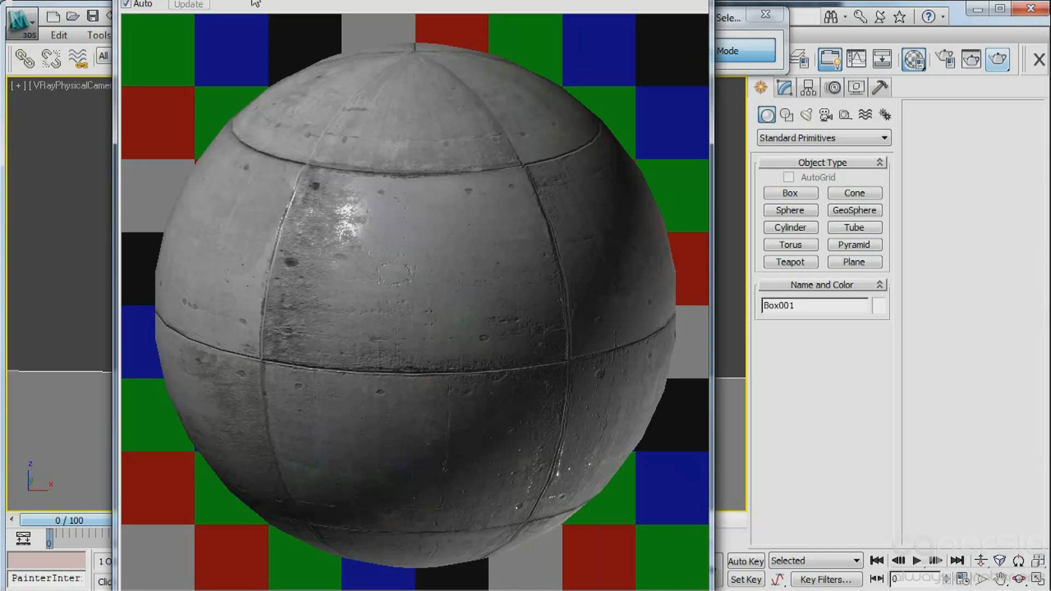
{"action": "left_click_drag", "start_coordinate": [255, 3], "coordinate": [254, 1]}
{"action": "left_click", "coordinate": [534, 296]}
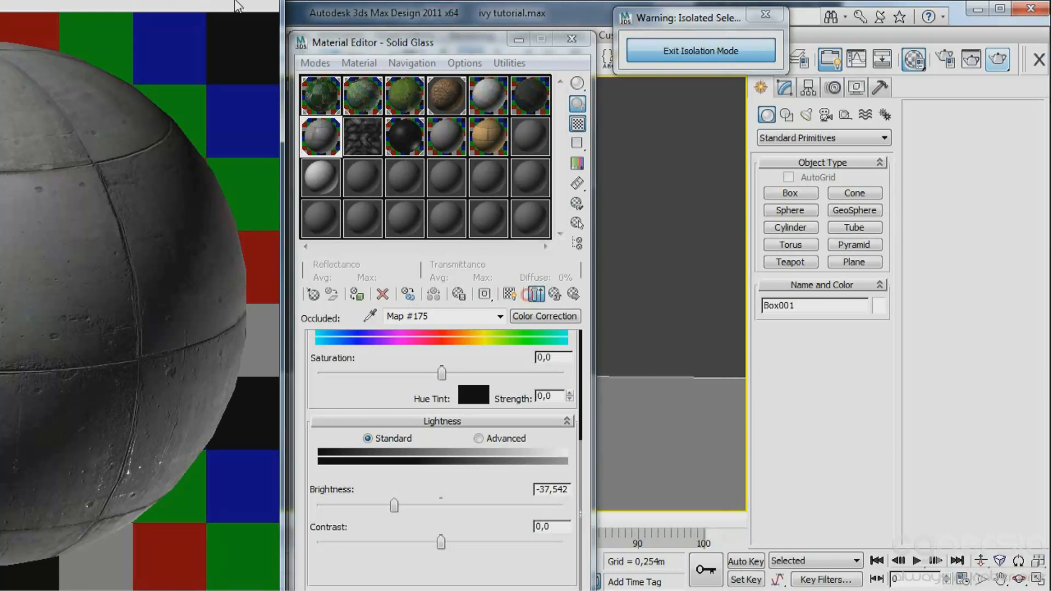
{"action": "left_click_drag", "start_coordinate": [0, 0], "coordinate": [51, 249]}
{"action": "left_click_drag", "start_coordinate": [136, 265], "coordinate": [44, 177]}
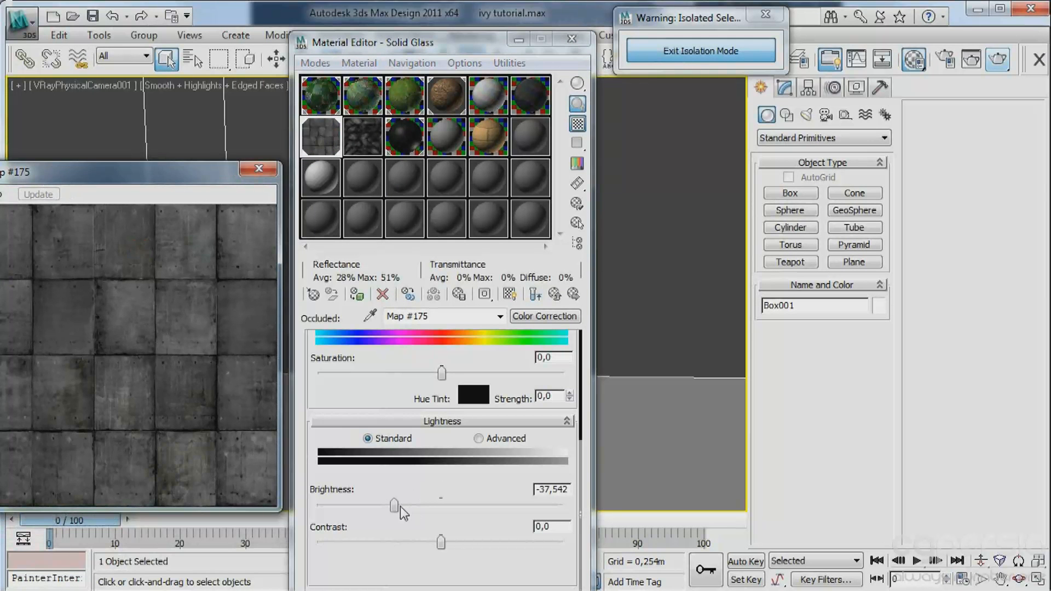
Lower the occluded Color Correction map's brightness to about -42.9 and preview the parent VRayDirt map on a box with the end result shown.
{"action": "left_click_drag", "start_coordinate": [396, 505], "coordinate": [388, 504]}
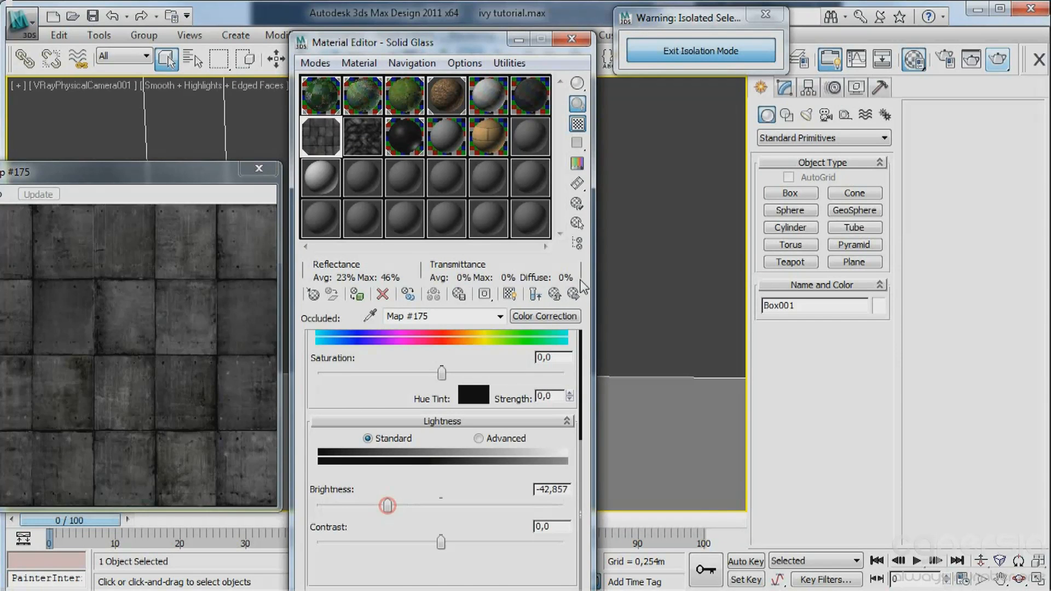
{"action": "left_click", "coordinate": [554, 293]}
{"action": "left_click", "coordinate": [579, 82]}
{"action": "left_click", "coordinate": [634, 82]}
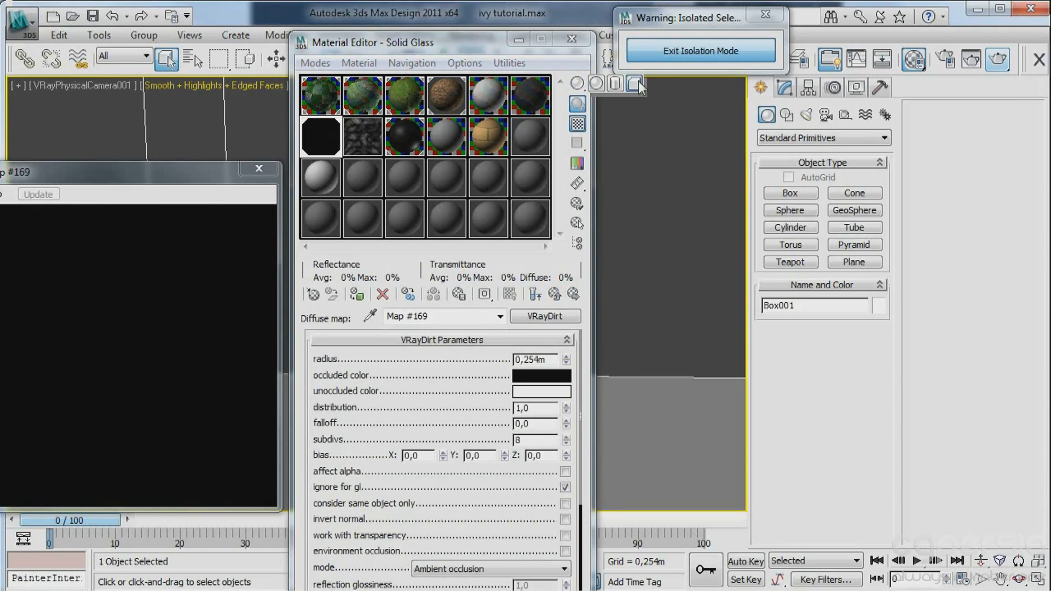
{"action": "left_click", "coordinate": [536, 295]}
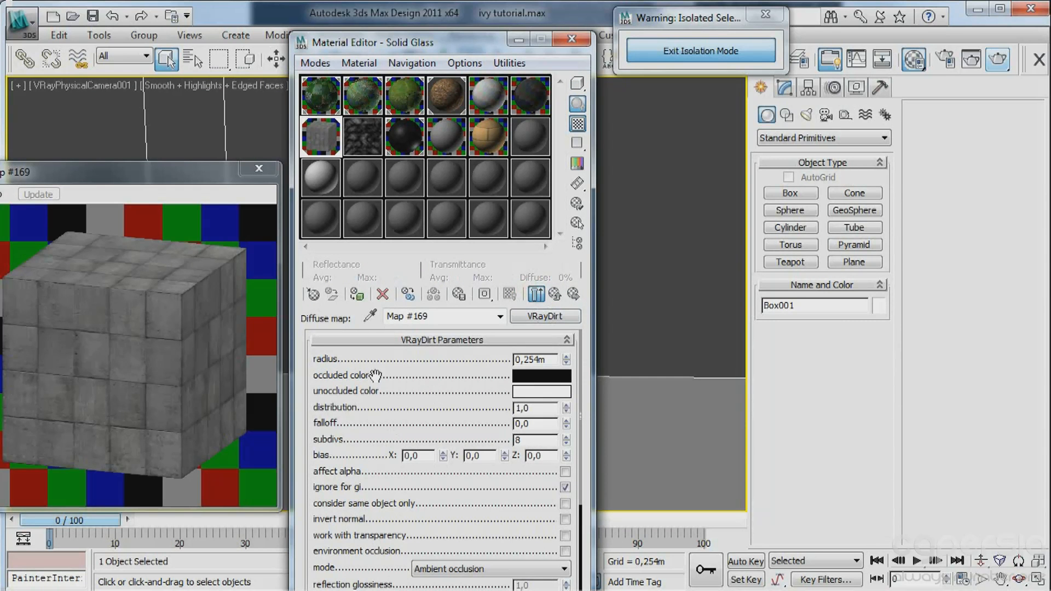
Enable invert normal in the VRayDirt map and raise its radius to about 0.605 m.
{"action": "scroll", "coordinate": [399, 407], "scroll_direction": "down", "scroll_amount": 2}
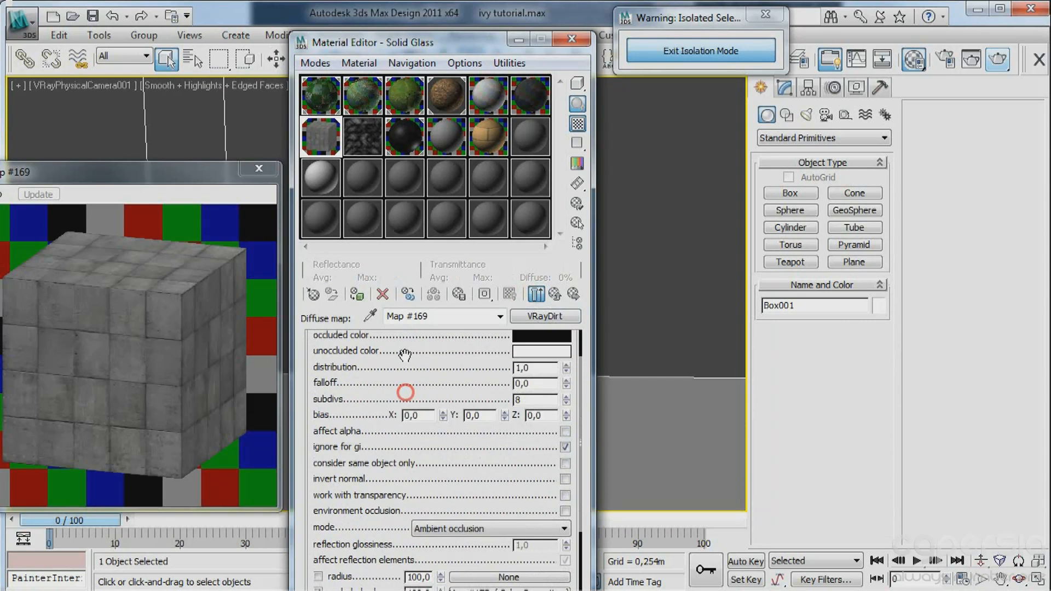
{"action": "left_click", "coordinate": [565, 480]}
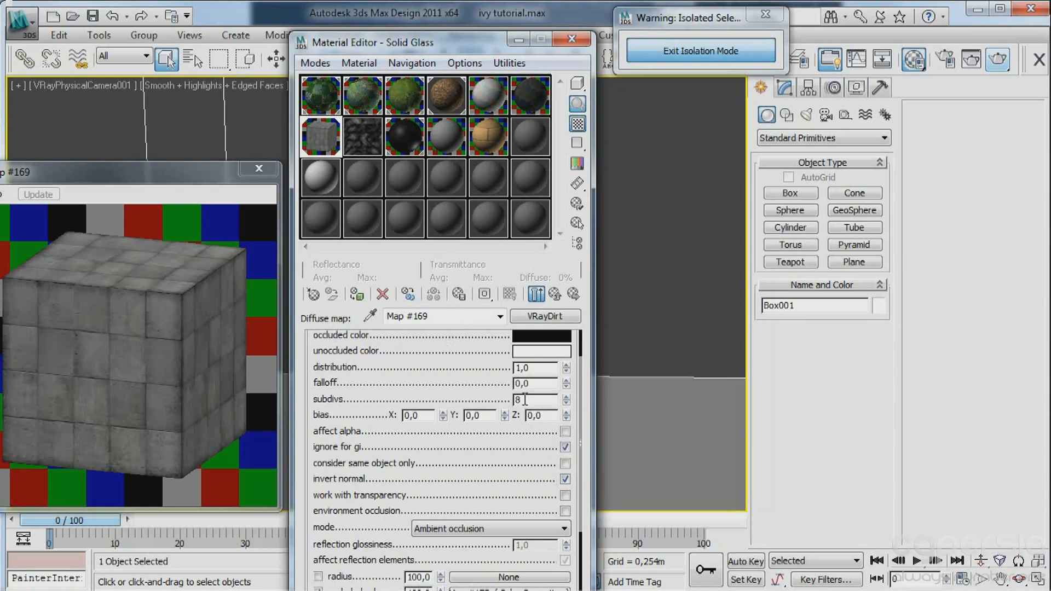
{"action": "scroll", "coordinate": [434, 364], "scroll_direction": "up", "scroll_amount": 2}
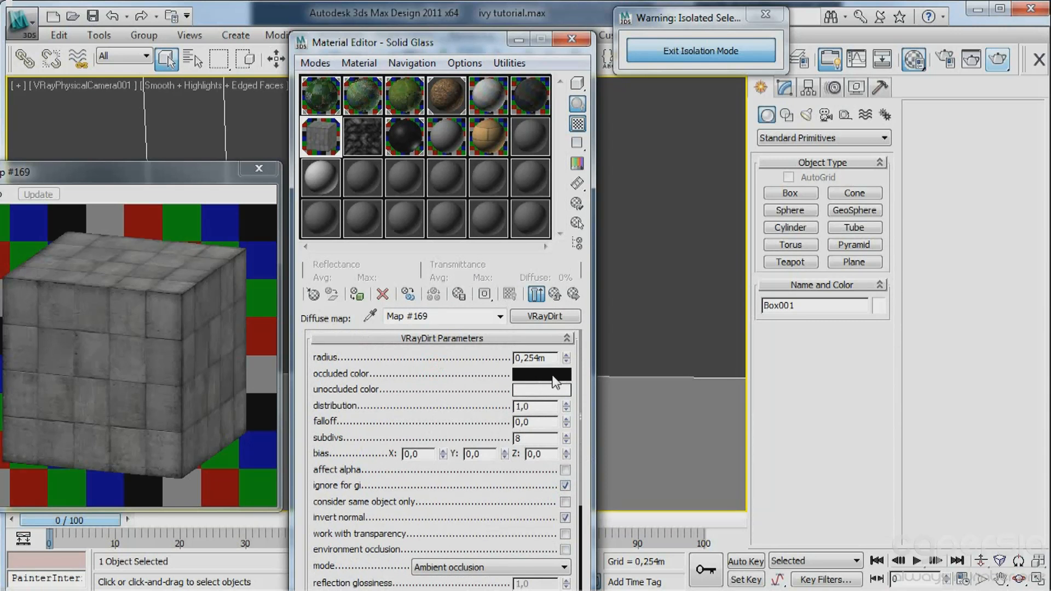
{"action": "left_click_drag", "start_coordinate": [567, 359], "coordinate": [565, 245]}
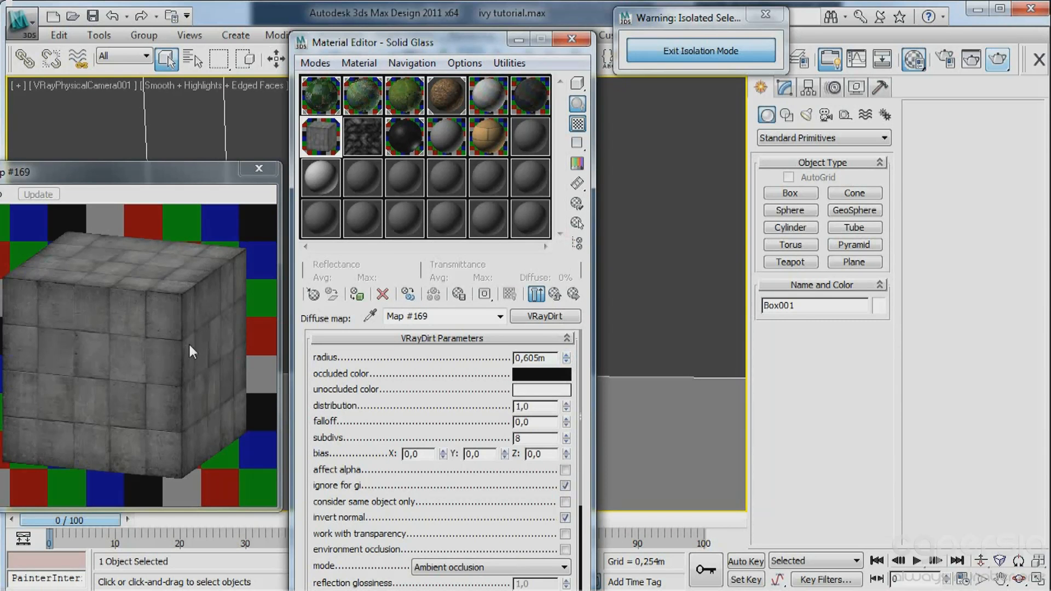
{"action": "left_click_drag", "start_coordinate": [449, 403], "coordinate": [439, 323]}
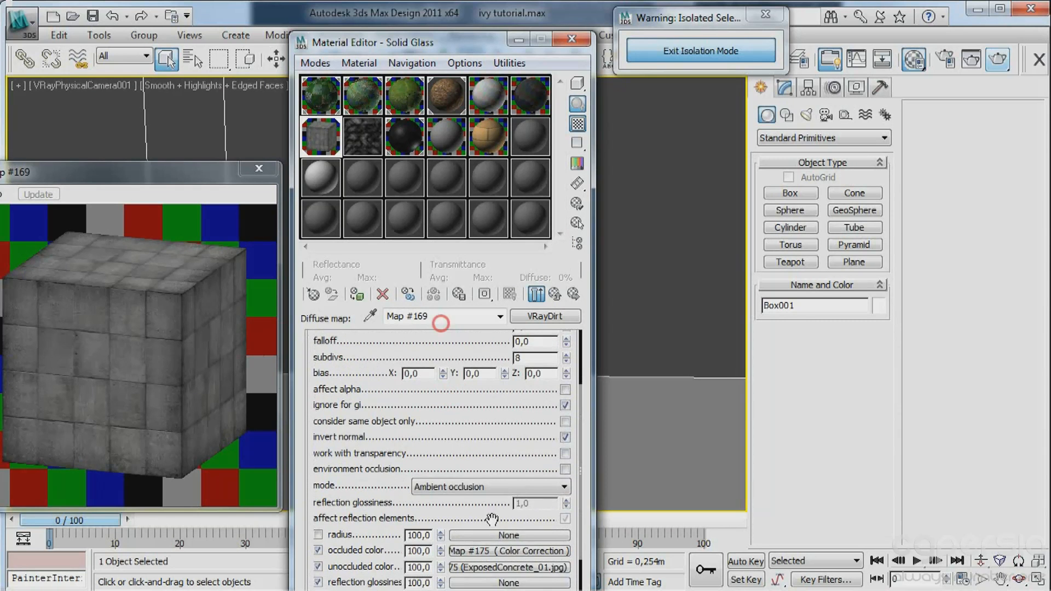
{"action": "left_click_drag", "start_coordinate": [471, 436], "coordinate": [433, 455]}
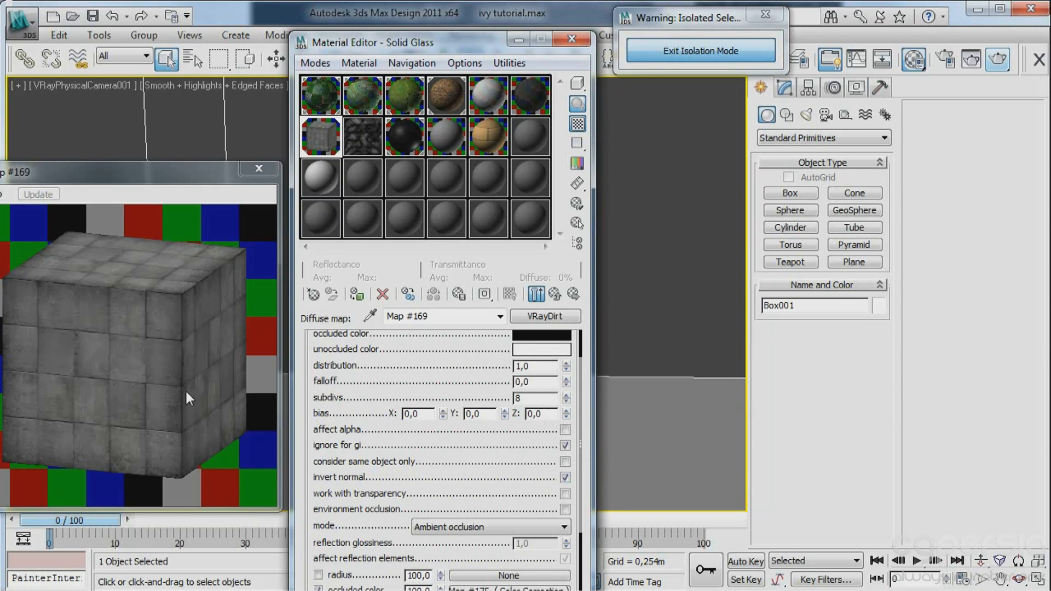
Set the VRayDirt map's Z bias to 1.0, then close the magnified preview and the material editor.
{"action": "double_click", "coordinate": [539, 413]}
{"action": "key", "text": "Return"}
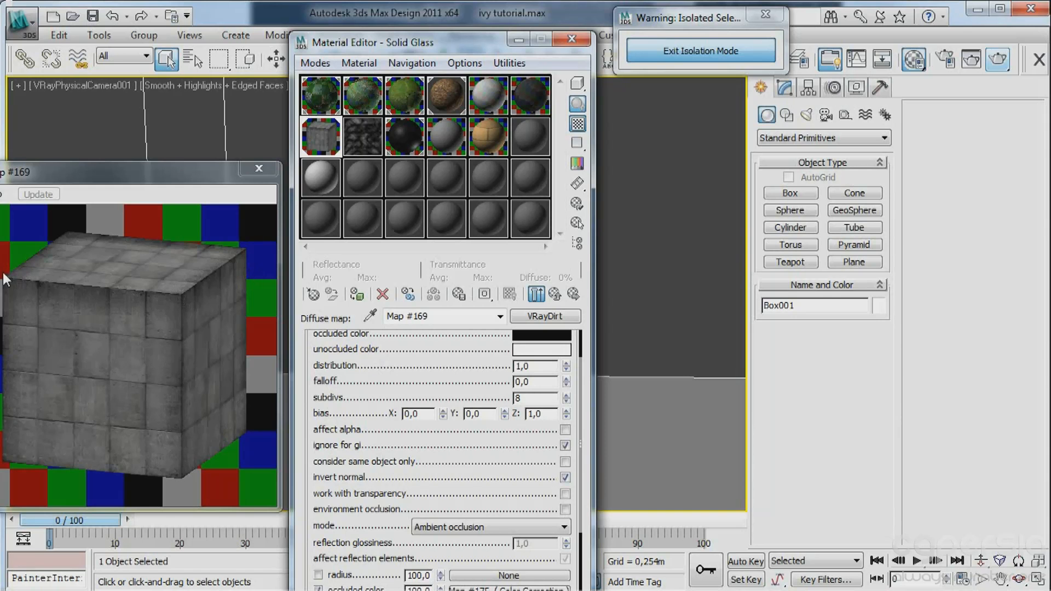
{"action": "left_click", "coordinate": [259, 168]}
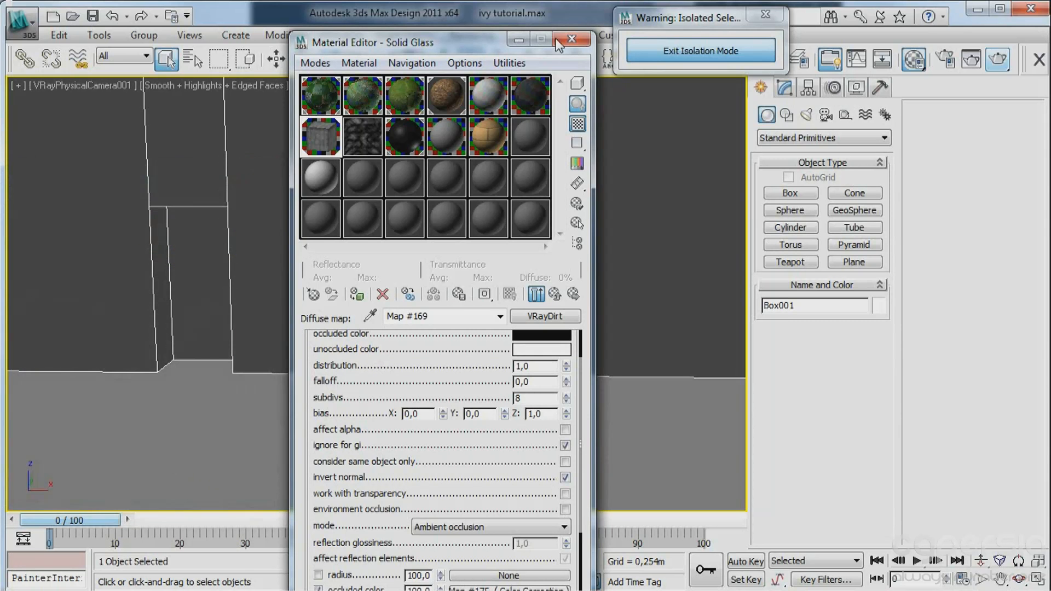
{"action": "left_click", "coordinate": [571, 38]}
Render the isolated wall and raise the white level in the frame buffer's color corrections to about 1.46.
{"action": "left_click_drag", "start_coordinate": [712, 18], "coordinate": [723, 0]}
{"action": "left_click", "coordinate": [1003, 60]}
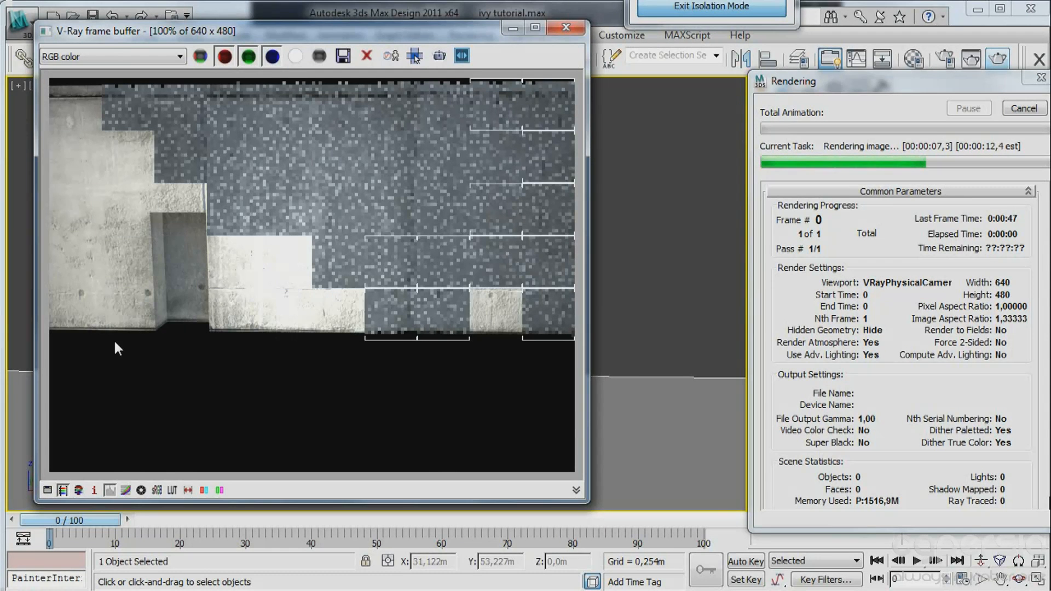
{"action": "left_click", "coordinate": [48, 491]}
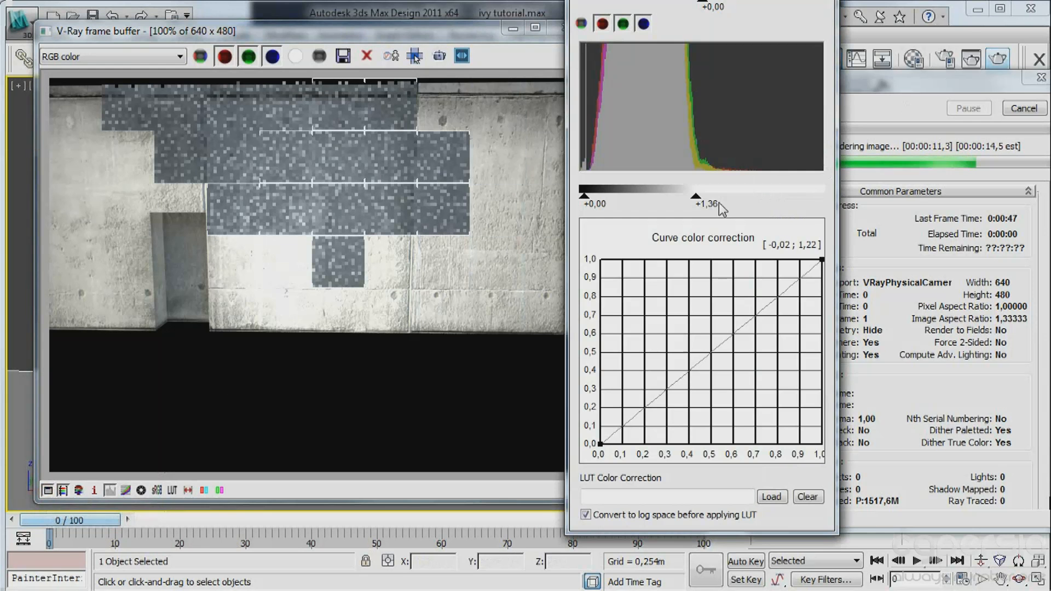
{"action": "left_click_drag", "start_coordinate": [696, 196], "coordinate": [788, 195]}
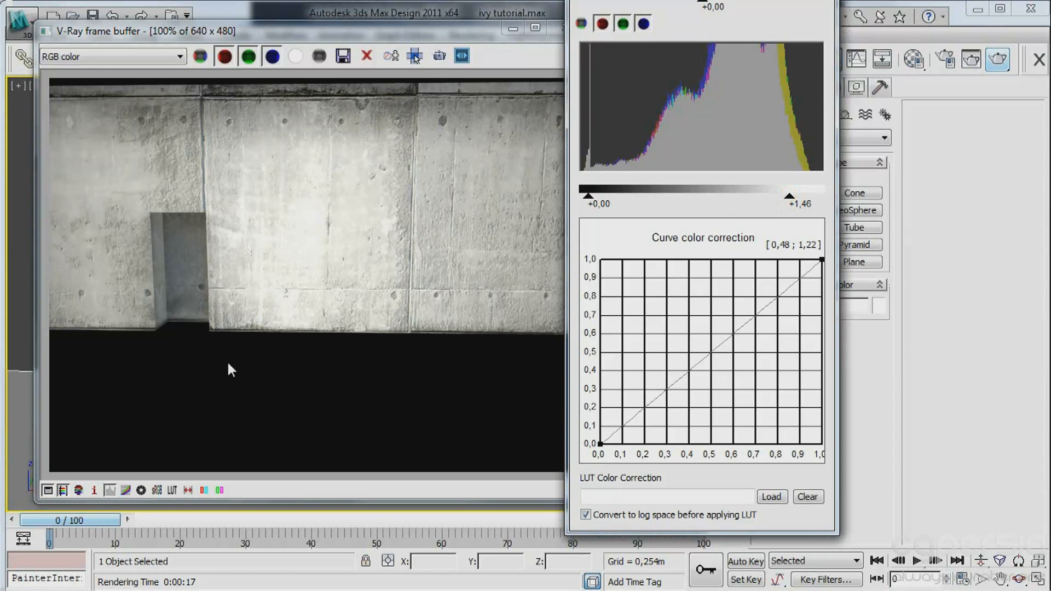
{"action": "left_click_drag", "start_coordinate": [442, 34], "coordinate": [204, 45]}
{"action": "left_click", "coordinate": [336, 42]}
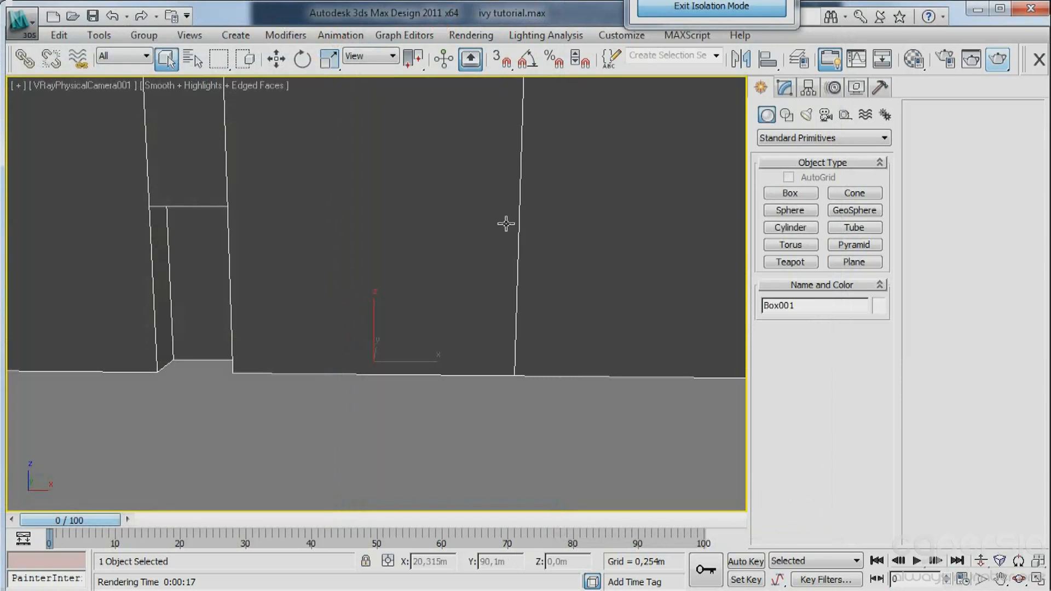
Darken the occluded Color Correction map further by lowering its brightness, then return to the VRayDirt parameters.
{"action": "key", "text": "m"}
{"action": "left_click_drag", "start_coordinate": [434, 420], "coordinate": [467, 343]}
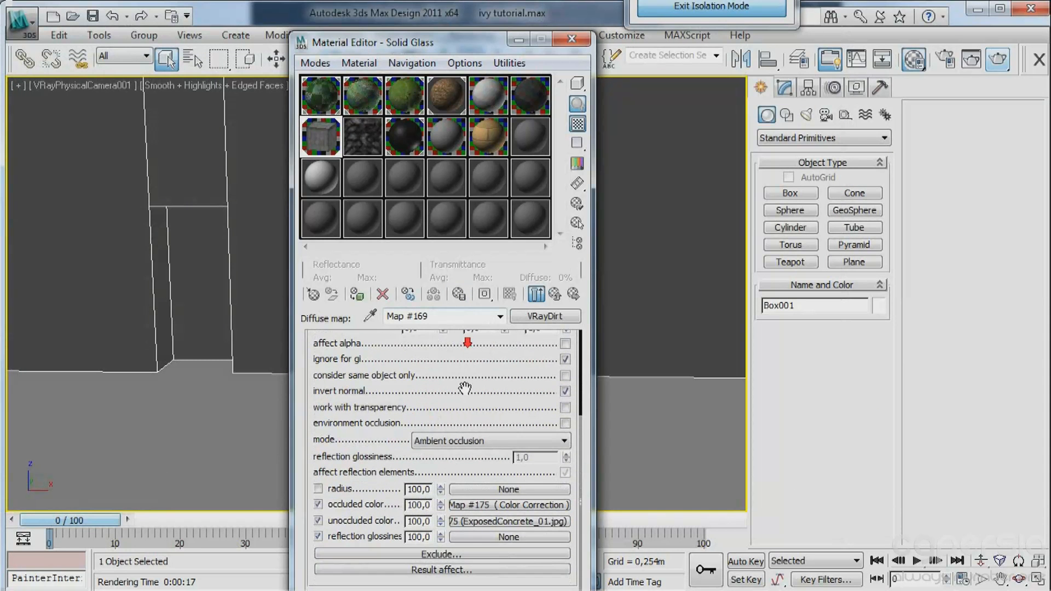
{"action": "left_click", "coordinate": [468, 505]}
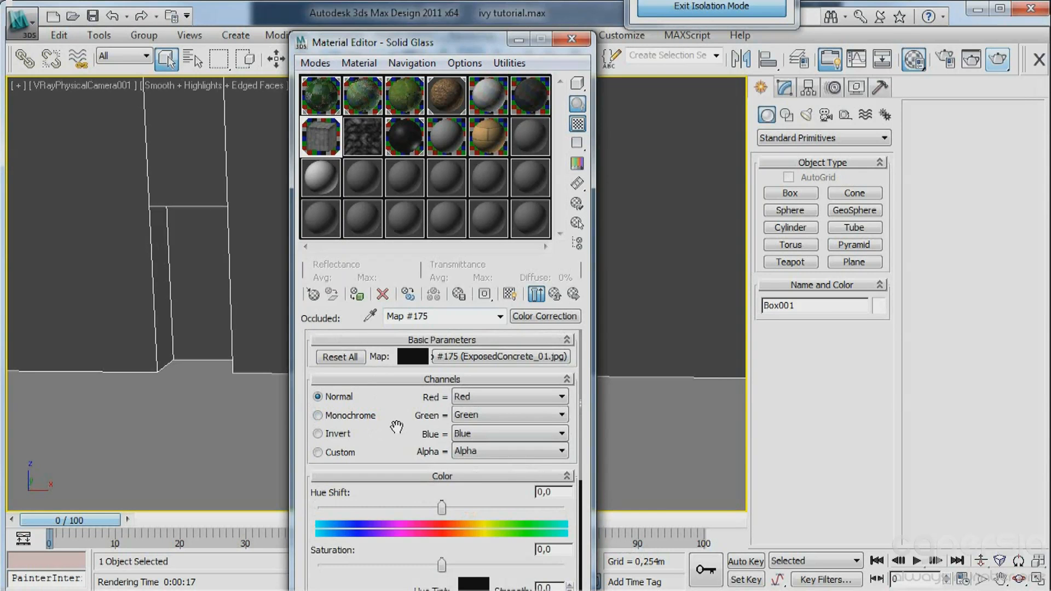
{"action": "scroll", "coordinate": [396, 427], "scroll_direction": "down", "scroll_amount": 5}
{"action": "left_click_drag", "start_coordinate": [440, 504], "coordinate": [367, 505]}
{"action": "left_click", "coordinate": [554, 294]}
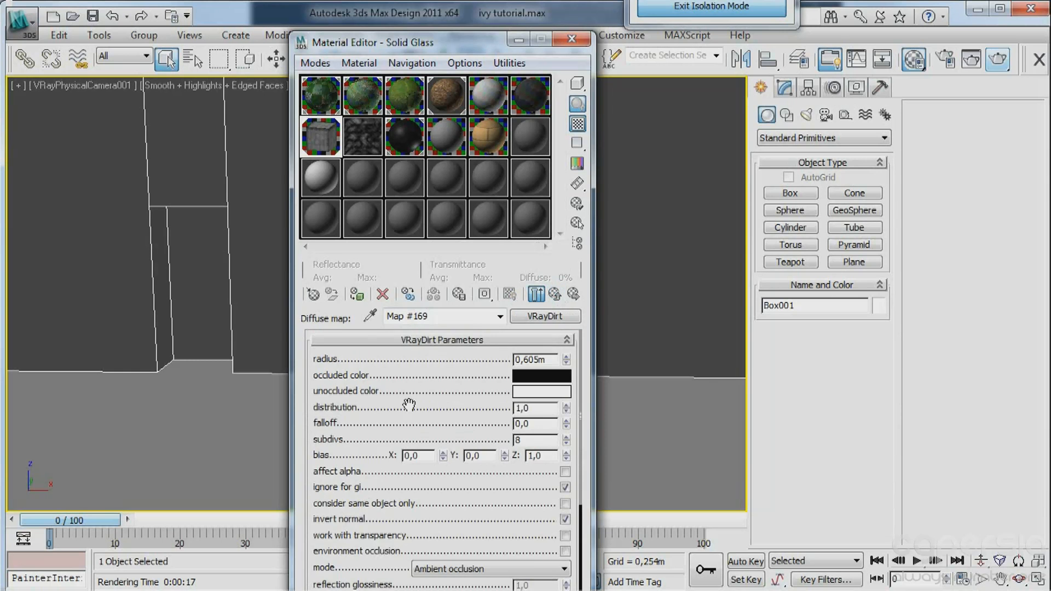
Set the VRayDirt radius to 0.5 m.
{"action": "left_click_drag", "start_coordinate": [424, 376], "coordinate": [453, 375]}
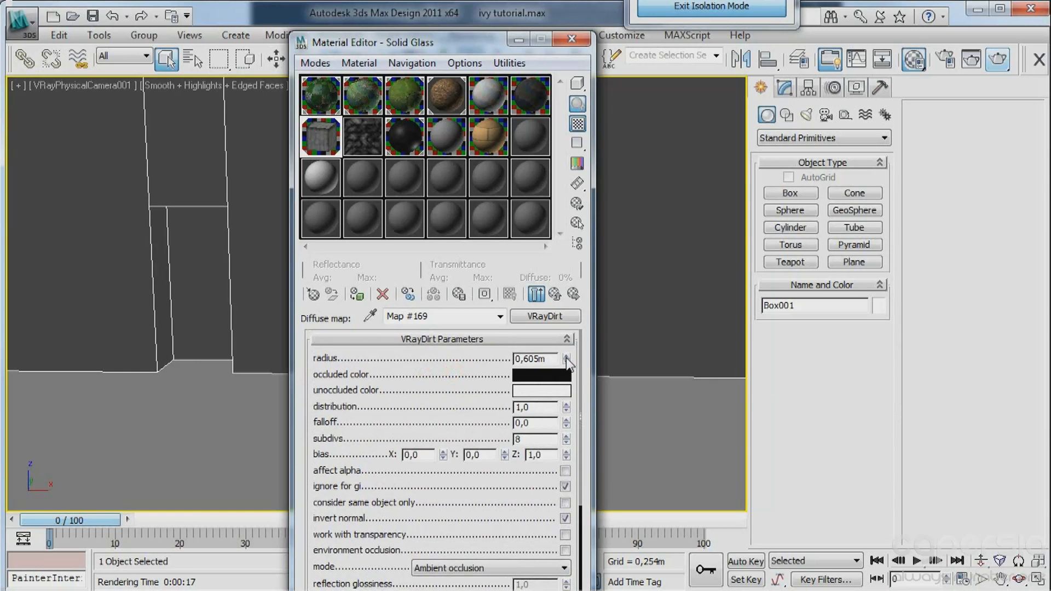
{"action": "left_click_drag", "start_coordinate": [566, 357], "coordinate": [567, 323]}
{"action": "left_click_drag", "start_coordinate": [550, 358], "coordinate": [527, 370]}
{"action": "type", "text": "5"}
{"action": "key", "text": "Return"}
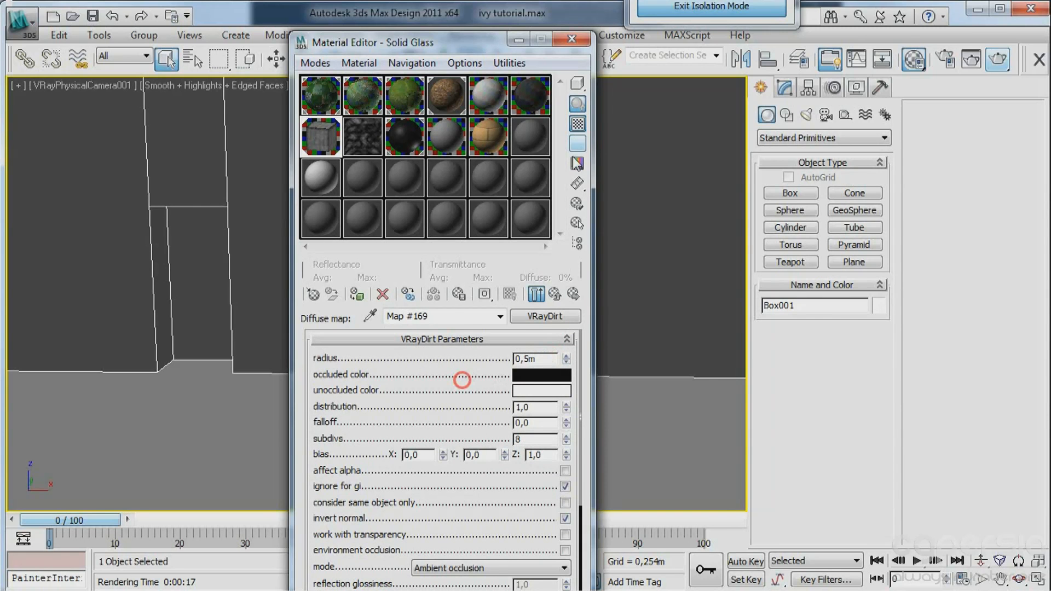
Measure the wall recess's height with a vertex-snapped Tape helper, then delete the helper.
{"action": "left_click", "coordinate": [809, 87]}
{"action": "left_click", "coordinate": [760, 87]}
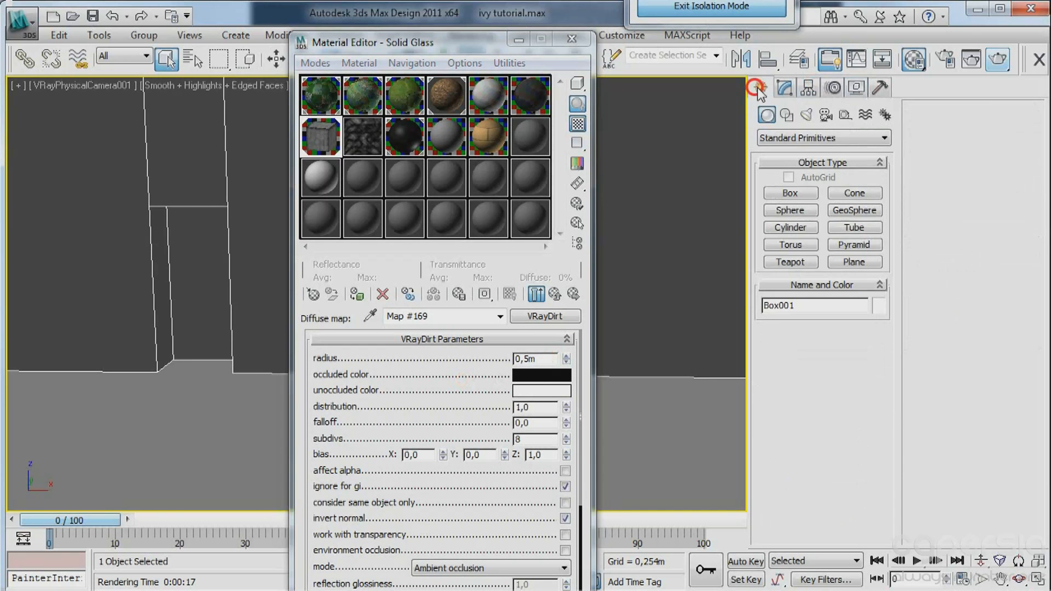
{"action": "left_click", "coordinate": [846, 115]}
{"action": "left_click", "coordinate": [794, 265]}
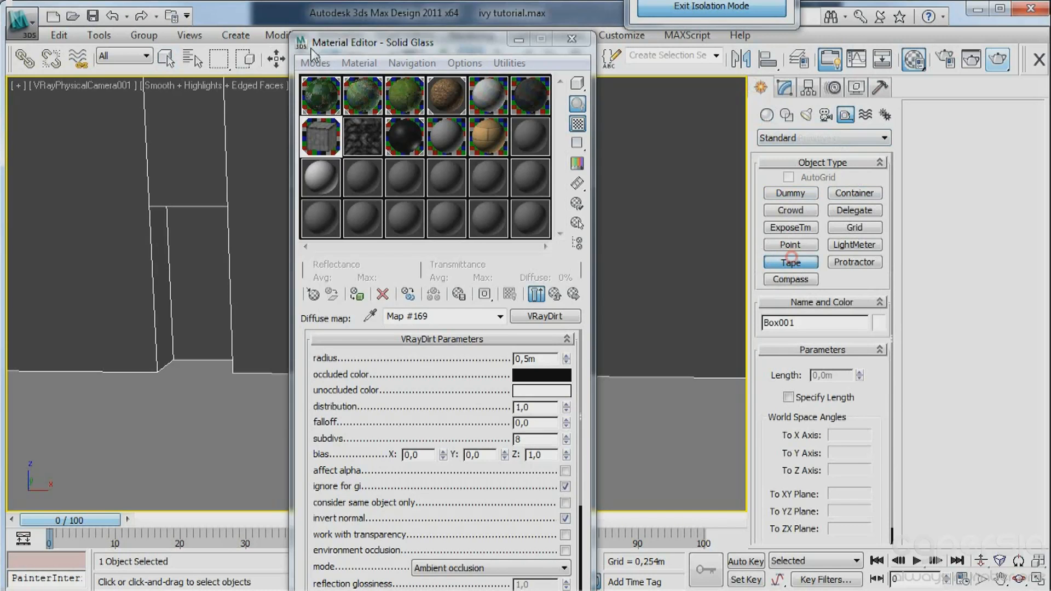
{"action": "left_click_drag", "start_coordinate": [506, 41], "coordinate": [510, 165]}
{"action": "left_click", "coordinate": [500, 67]}
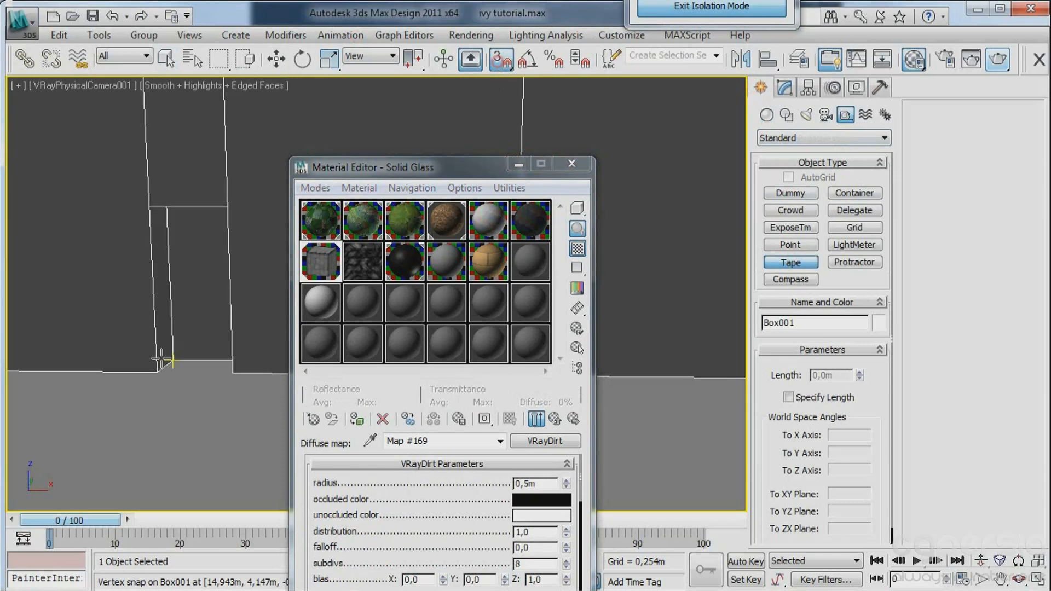
{"action": "left_click_drag", "start_coordinate": [157, 367], "coordinate": [149, 205]}
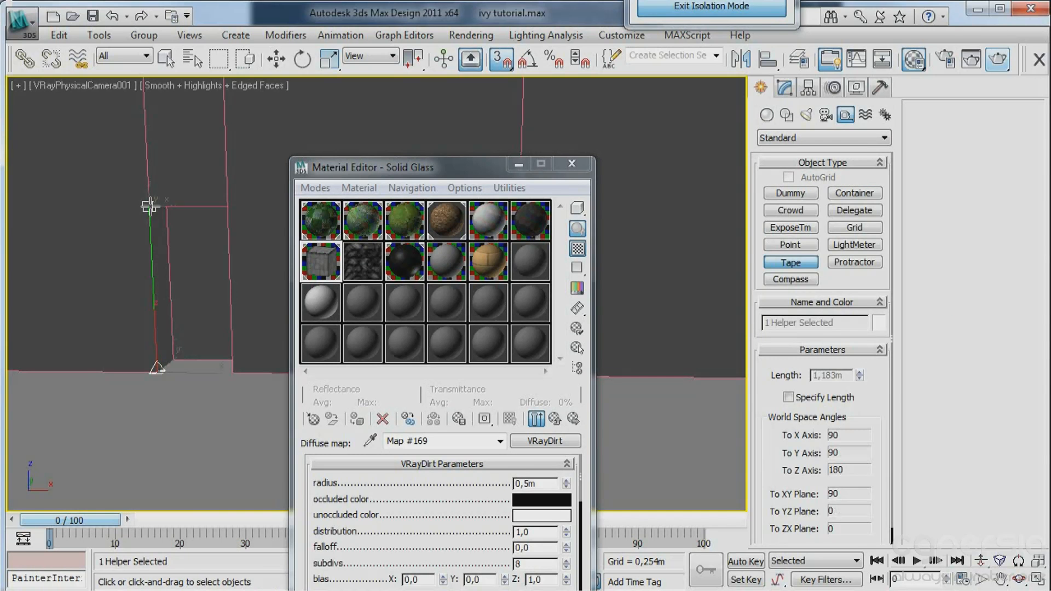
{"action": "right_click", "coordinate": [150, 206]}
{"action": "key", "text": "Delete"}
Set the VRayDirt radius to 1.0 m and check the result in the magnified material preview.
{"action": "left_click_drag", "start_coordinate": [428, 504], "coordinate": [428, 485]}
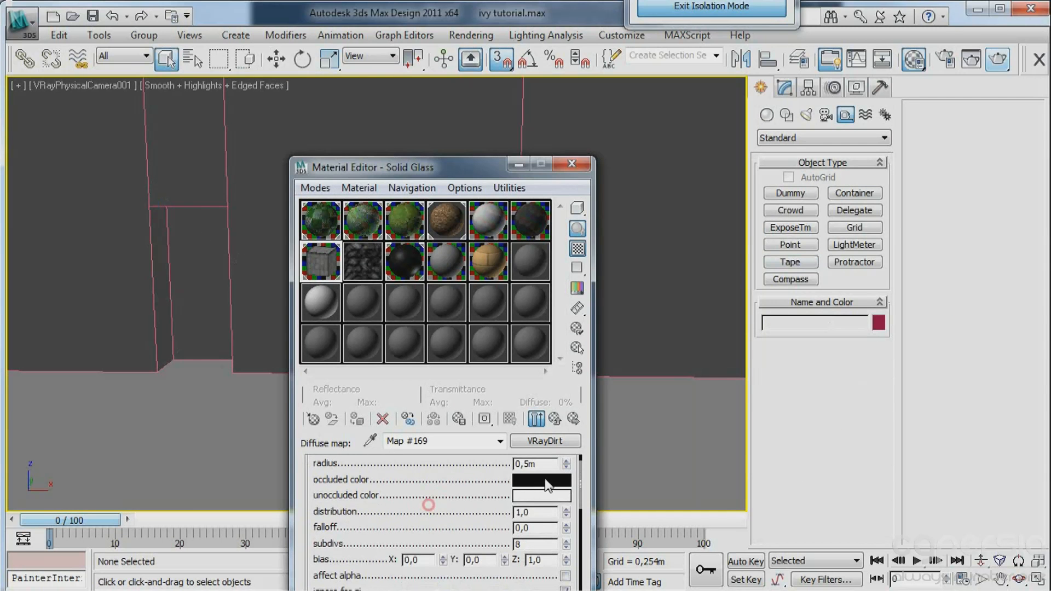
{"action": "left_click_drag", "start_coordinate": [546, 465], "coordinate": [424, 471]}
{"action": "type", "text": "1"}
{"action": "left_click", "coordinate": [431, 488]}
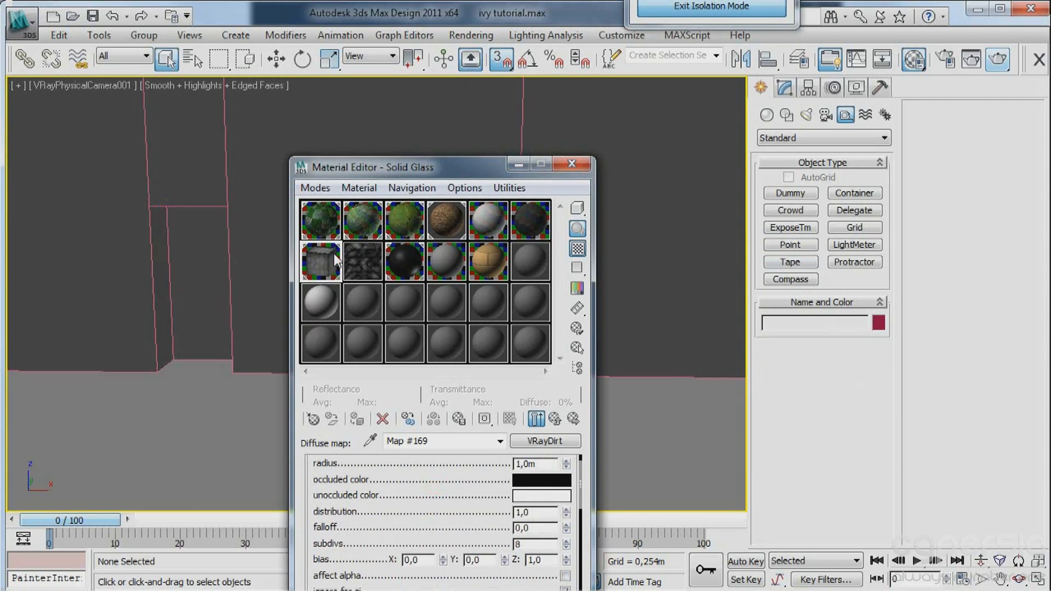
{"action": "double_click", "coordinate": [334, 256]}
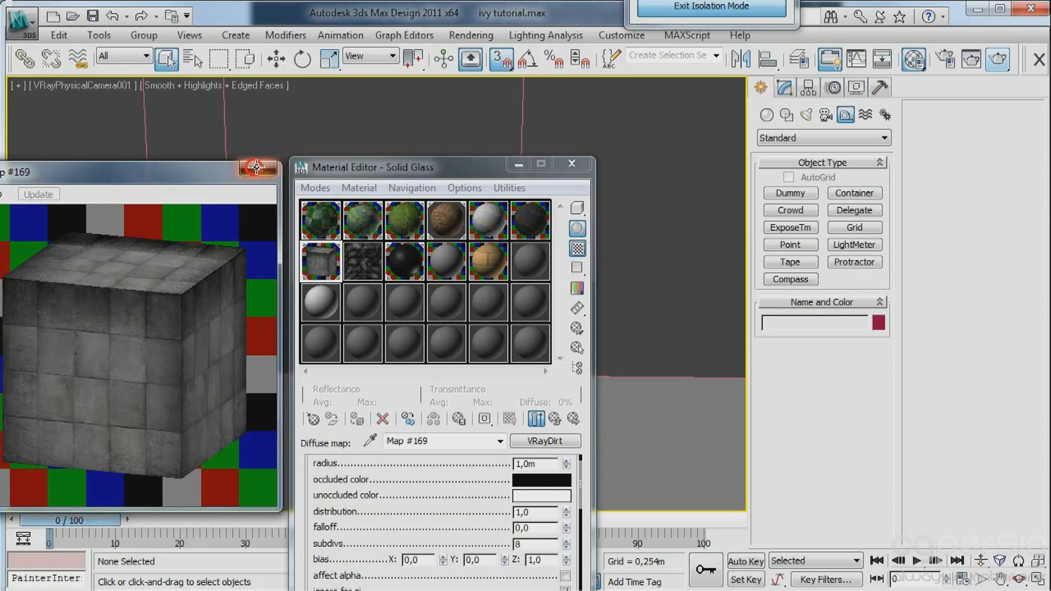
{"action": "left_click", "coordinate": [259, 168]}
Exit isolation mode, render the full garden scene and examine the dirt effect on the concrete wall.
{"action": "left_click", "coordinate": [572, 163]}
{"action": "left_click", "coordinate": [694, 8]}
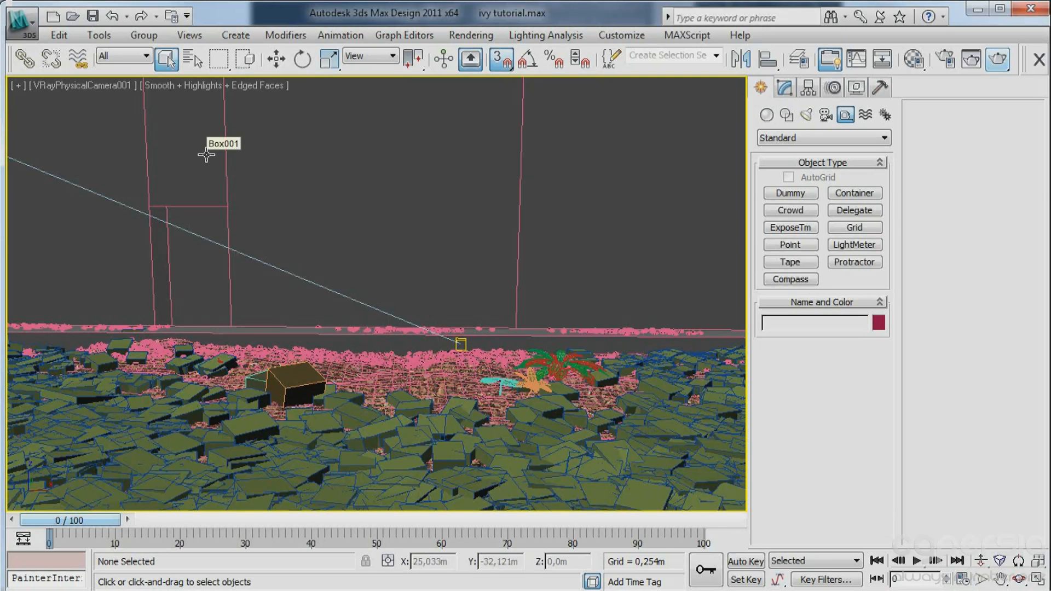
{"action": "left_click", "coordinate": [997, 59]}
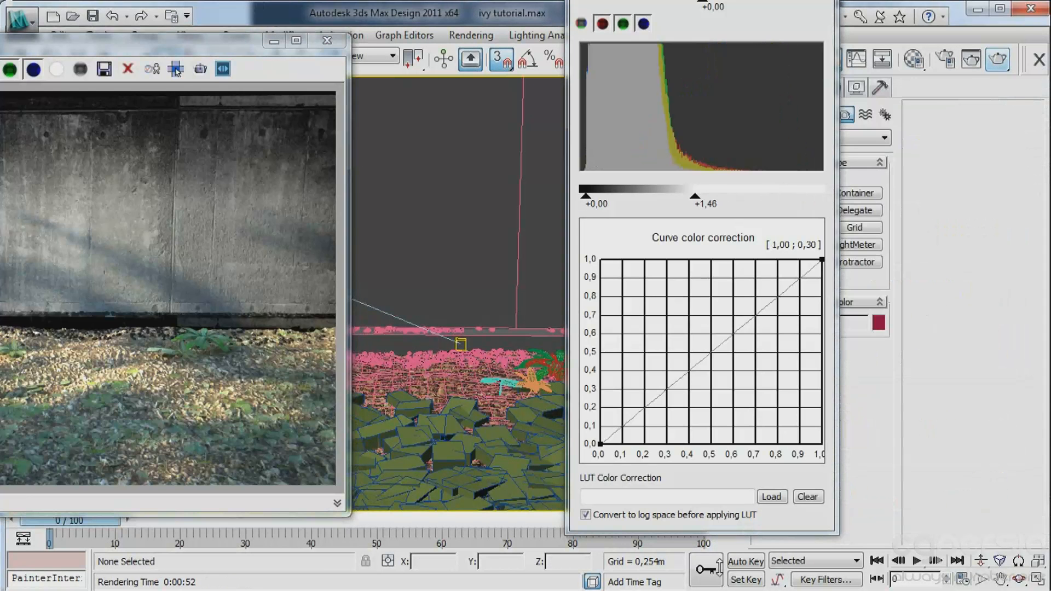
{"action": "left_click_drag", "start_coordinate": [96, 46], "coordinate": [307, 42]}
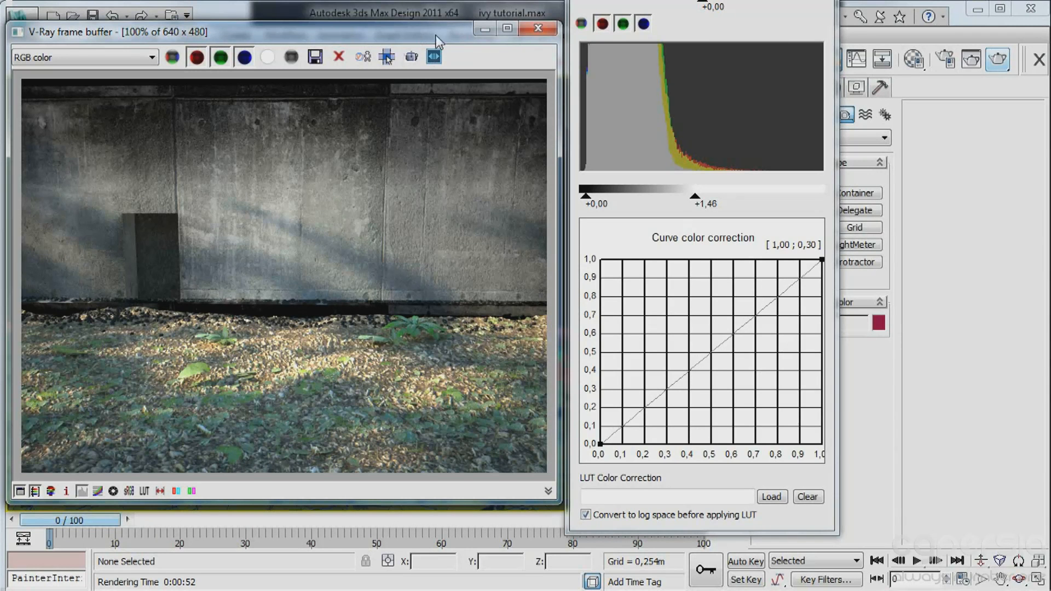
{"action": "left_click", "coordinate": [485, 28]}
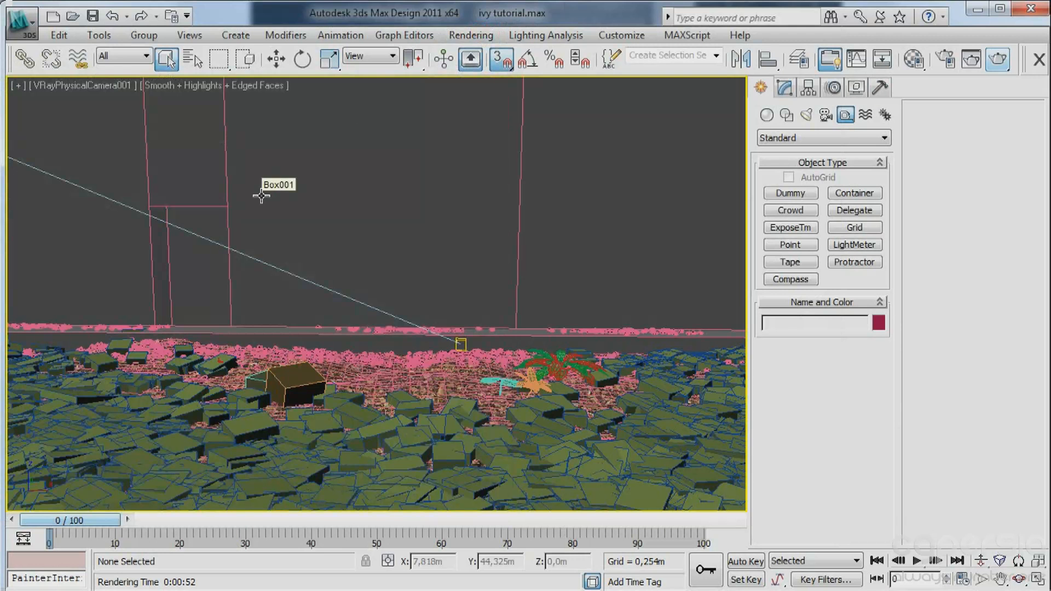
Rename the wall's Solid Glass material as CONC2.
{"action": "key", "text": "m"}
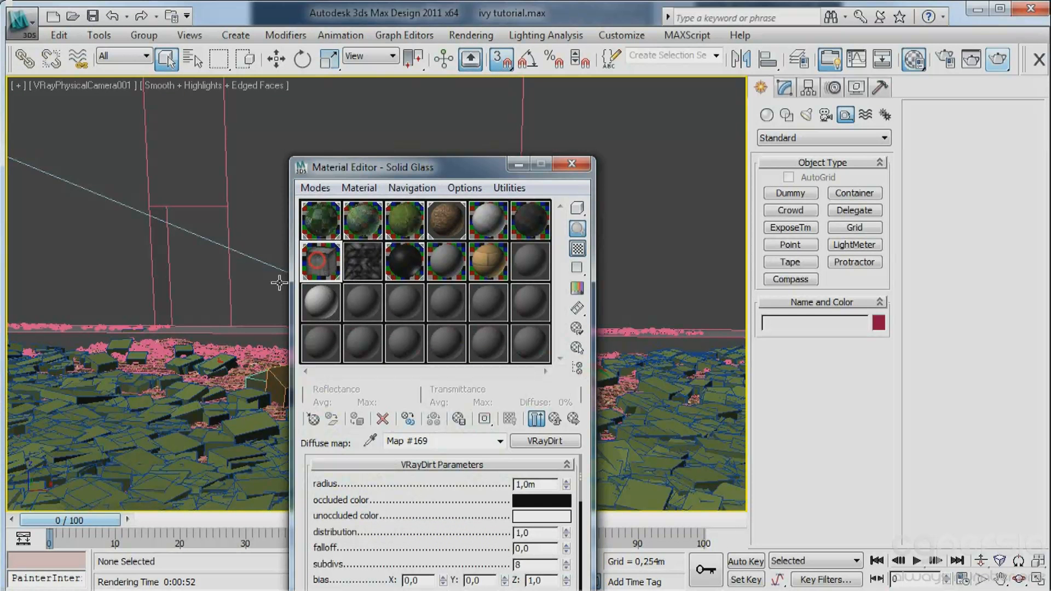
{"action": "left_click", "coordinate": [555, 419]}
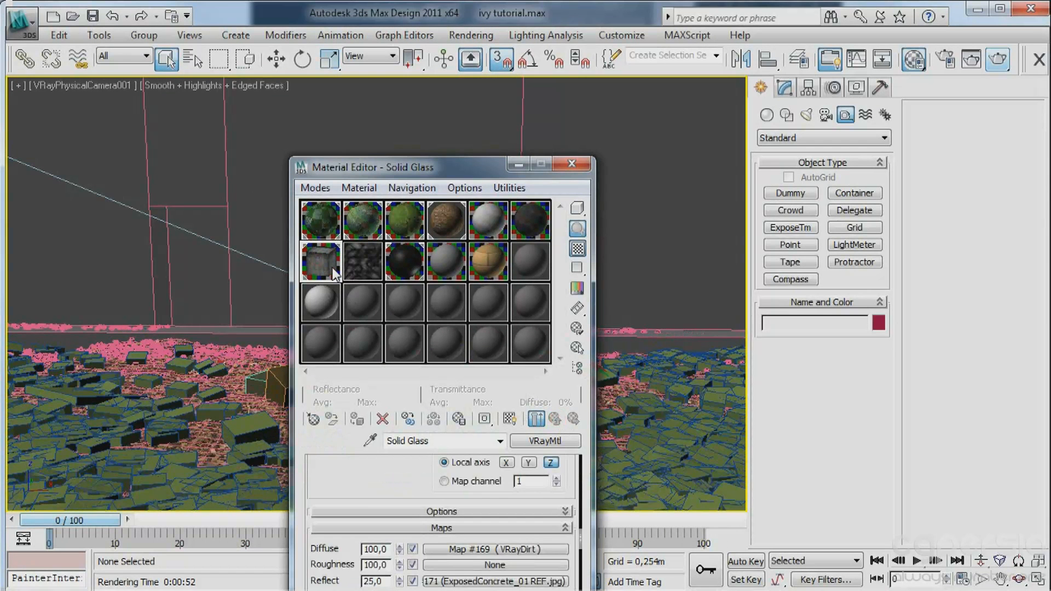
{"action": "left_click", "coordinate": [438, 440]}
{"action": "type", "text": "CO"}
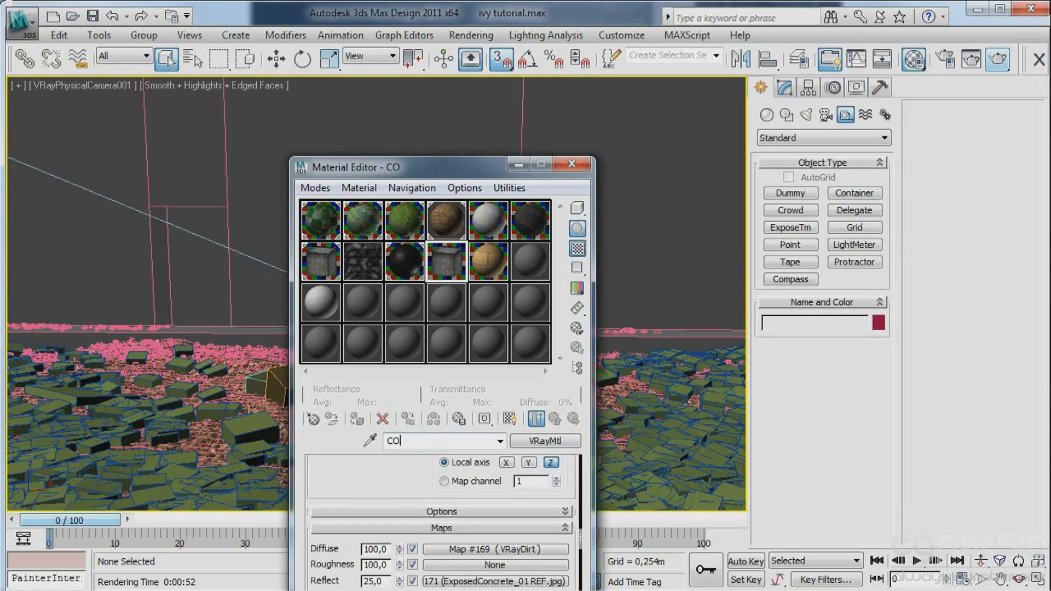
{"action": "type", "text": "NC2"}
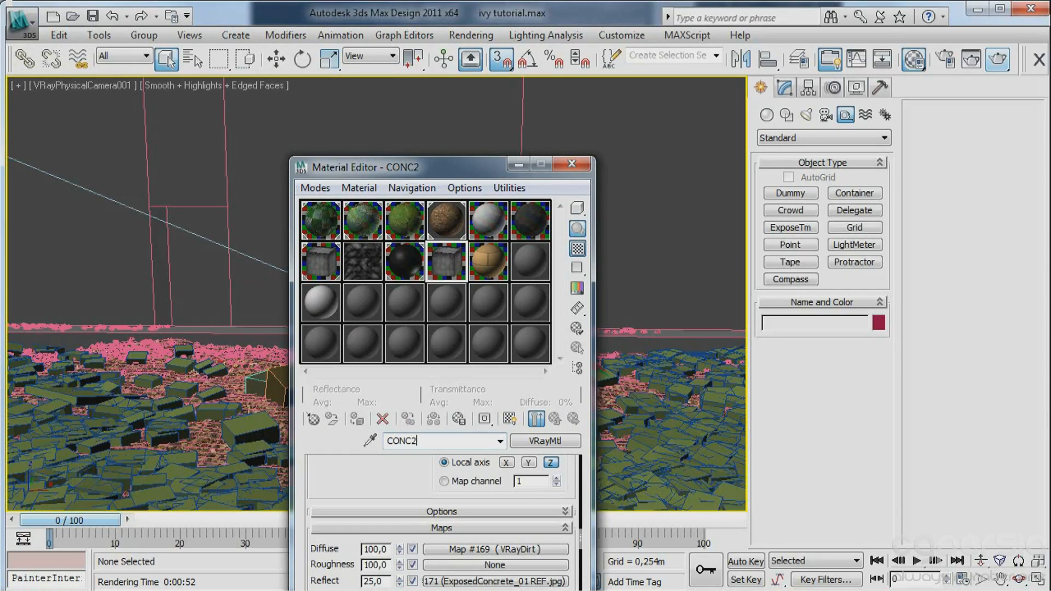
In CONC2's diffuse VRayDirt map, set the radius to 0.05 m and the Z bias to 0.5.
{"action": "left_click_drag", "start_coordinate": [423, 174], "coordinate": [459, 0]}
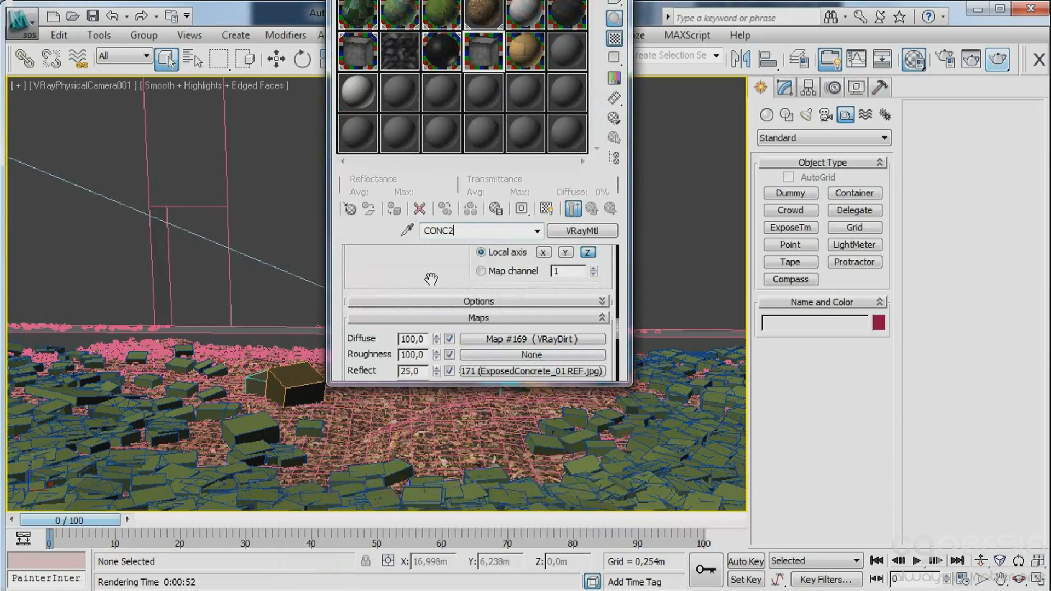
{"action": "left_click_drag", "start_coordinate": [427, 272], "coordinate": [432, 258]}
{"action": "left_click", "coordinate": [509, 320]}
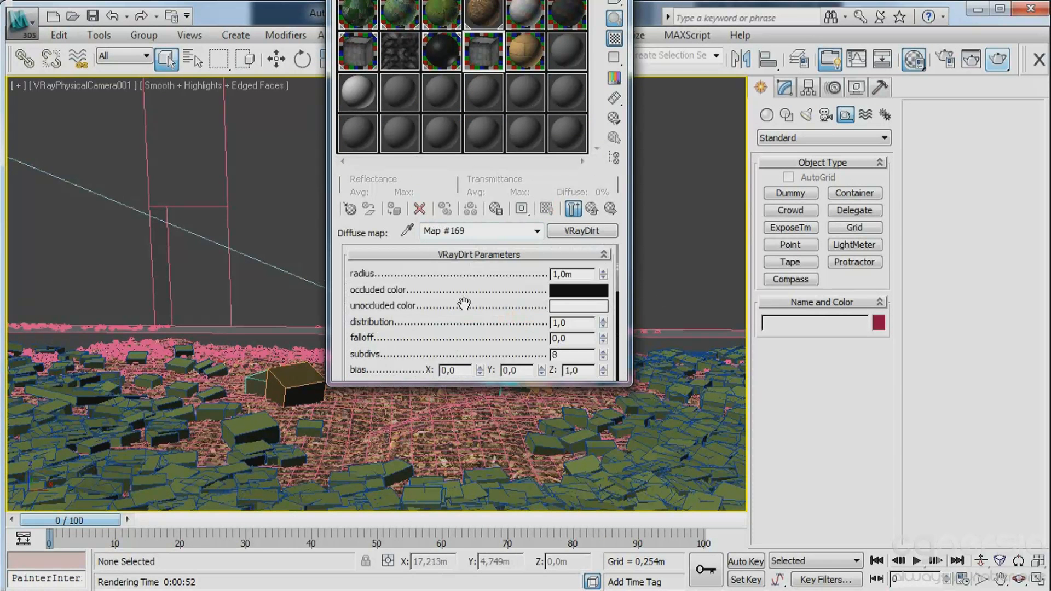
{"action": "left_click_drag", "start_coordinate": [575, 275], "coordinate": [474, 274]}
{"action": "type", "text": "0,05"}
{"action": "left_click_drag", "start_coordinate": [487, 281], "coordinate": [475, 239]}
{"action": "left_click_drag", "start_coordinate": [601, 343], "coordinate": [602, 333]}
Raise the brightness of the Color Correction map on the VRayDirt occluded color slightly, and close the Material Editor.
{"action": "scroll", "coordinate": [550, 348], "scroll_direction": "down", "scroll_amount": 3}
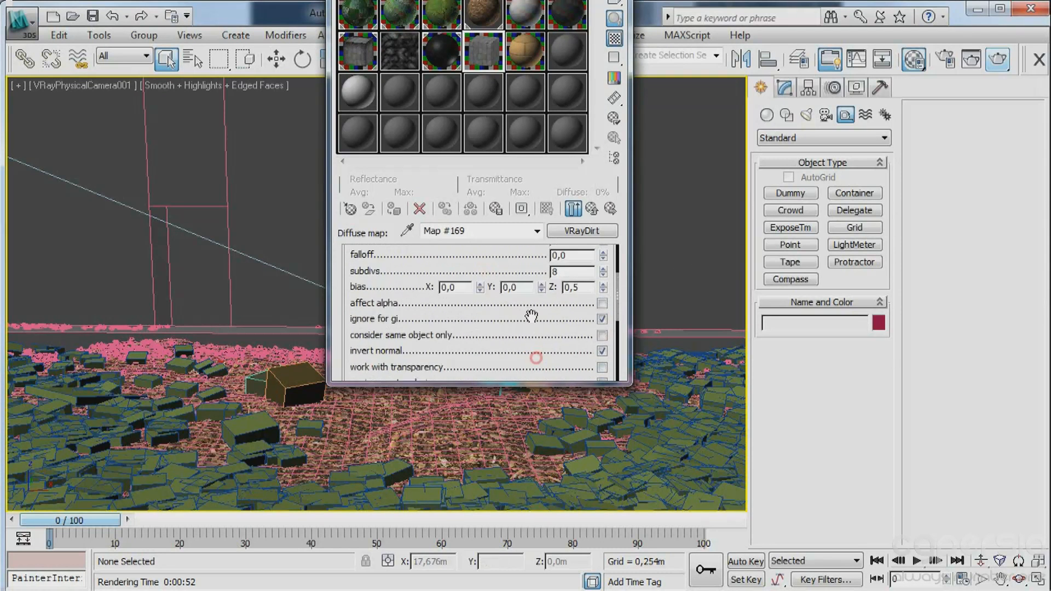
{"action": "scroll", "coordinate": [551, 331], "scroll_direction": "down", "scroll_amount": 5}
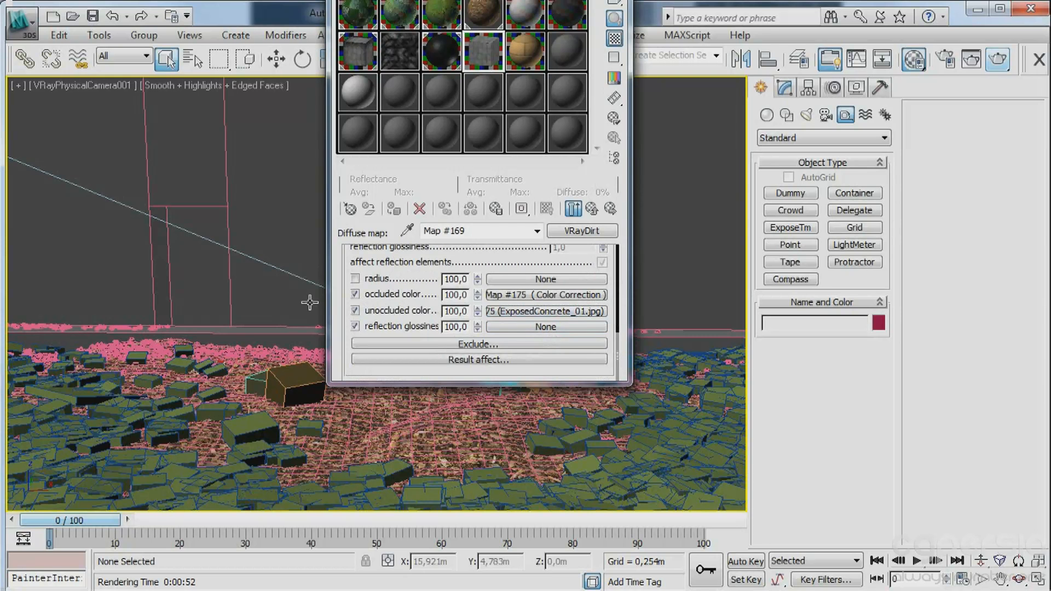
{"action": "left_click", "coordinate": [517, 296]}
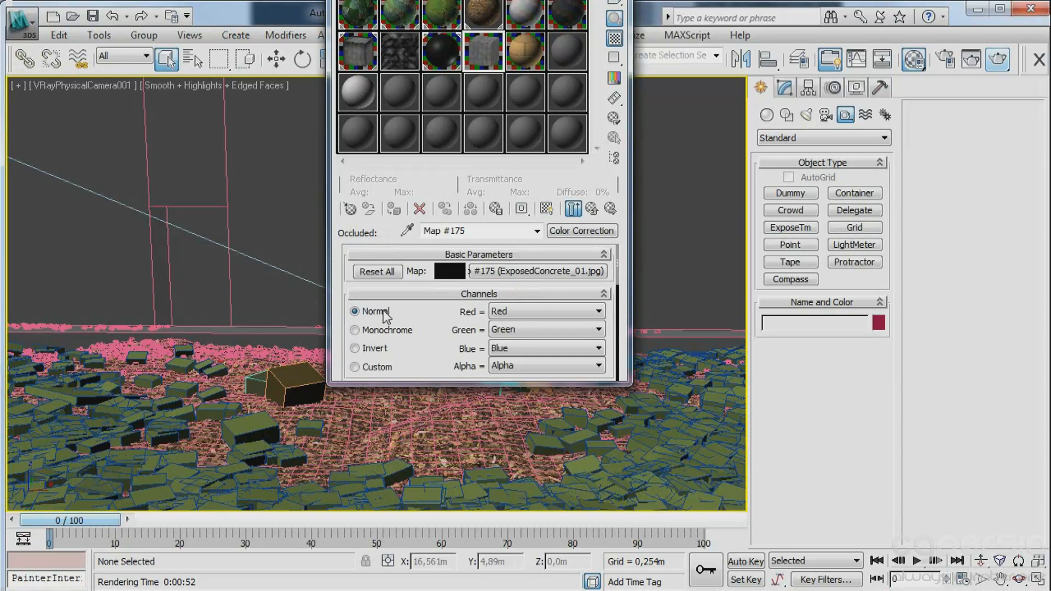
{"action": "scroll", "coordinate": [438, 334], "scroll_direction": "down", "scroll_amount": 6}
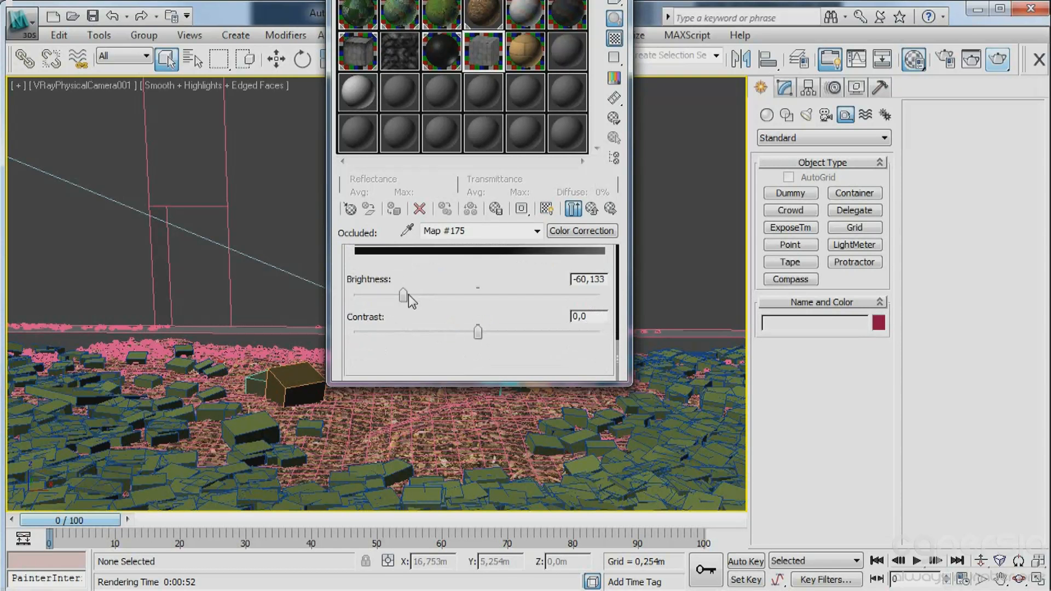
{"action": "left_click_drag", "start_coordinate": [402, 295], "coordinate": [422, 295]}
{"action": "key", "text": "m"}
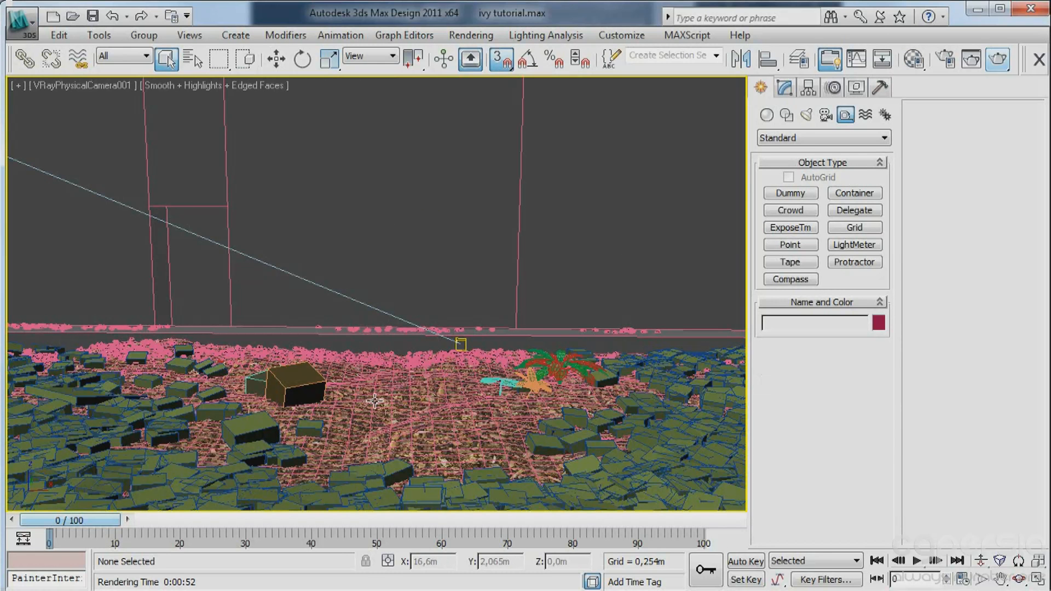
Switch to the reference photo of ivy beside the paving, examine it, and return to 3ds Max.
{"action": "key", "text": "alt+Tab"}
{"action": "key", "text": "alt+Tab"}
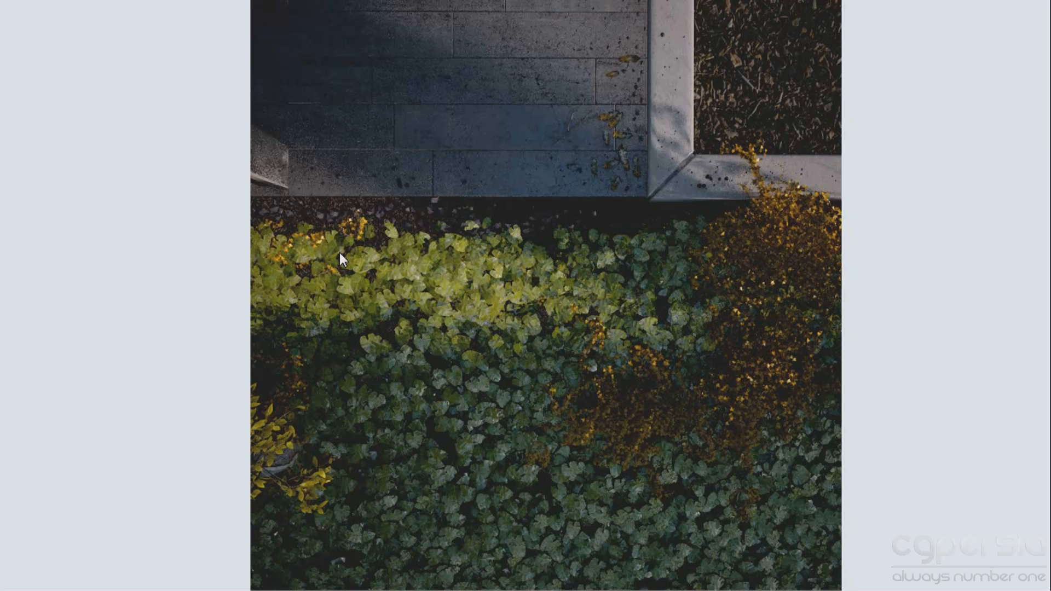
{"action": "key", "text": "alt+Tab"}
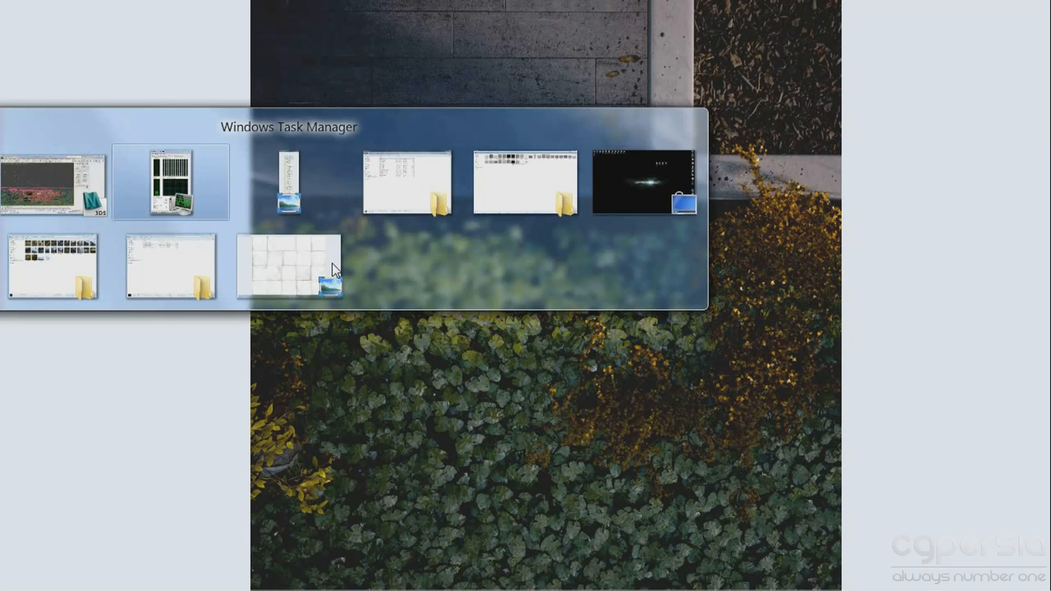
{"action": "key", "text": "Tab"}
{"action": "key", "text": "Tab"}
{"action": "key", "text": "Tab"}
{"action": "key", "text": "Tab"}
{"action": "key", "text": "Tab"}
{"action": "key", "text": "Tab"}
{"action": "key", "text": "Tab"}
{"action": "key", "text": "Tab"}
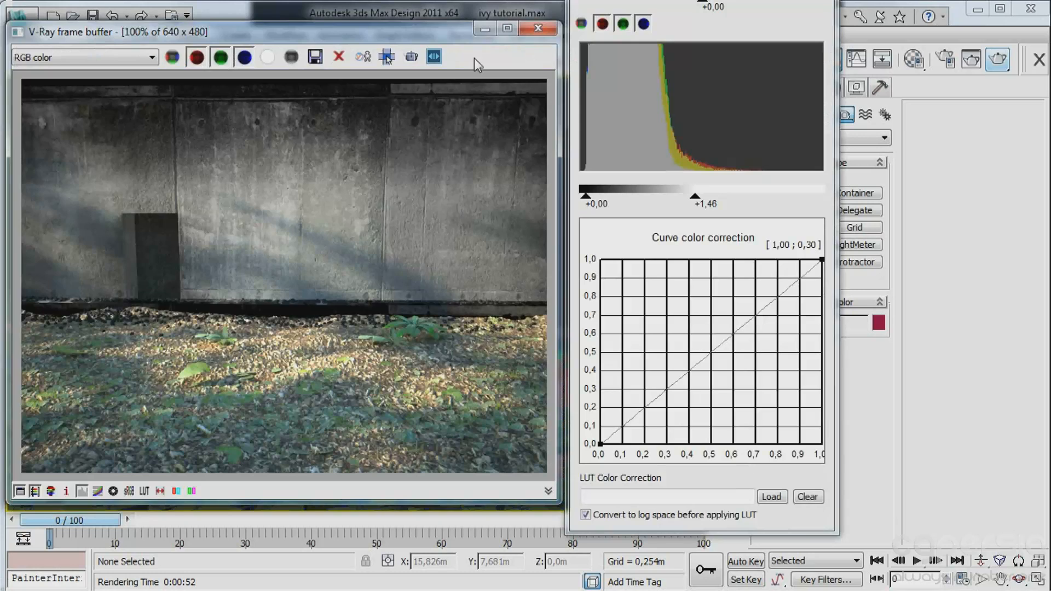
Close the old frame buffer and render the camera view again with the adjusted concrete dirt settings.
{"action": "left_click", "coordinate": [538, 27]}
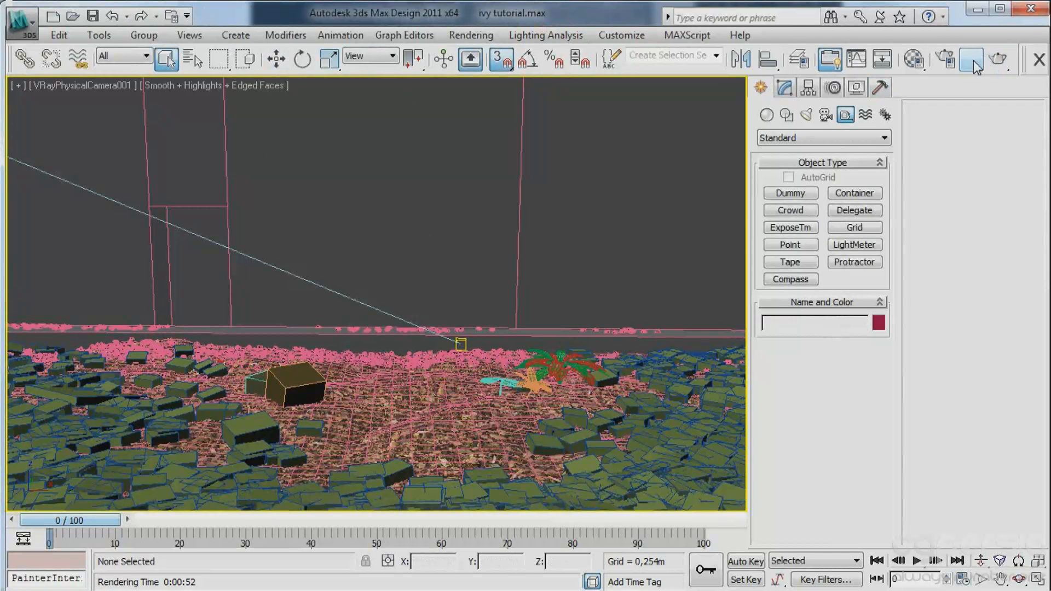
{"action": "left_click", "coordinate": [997, 59]}
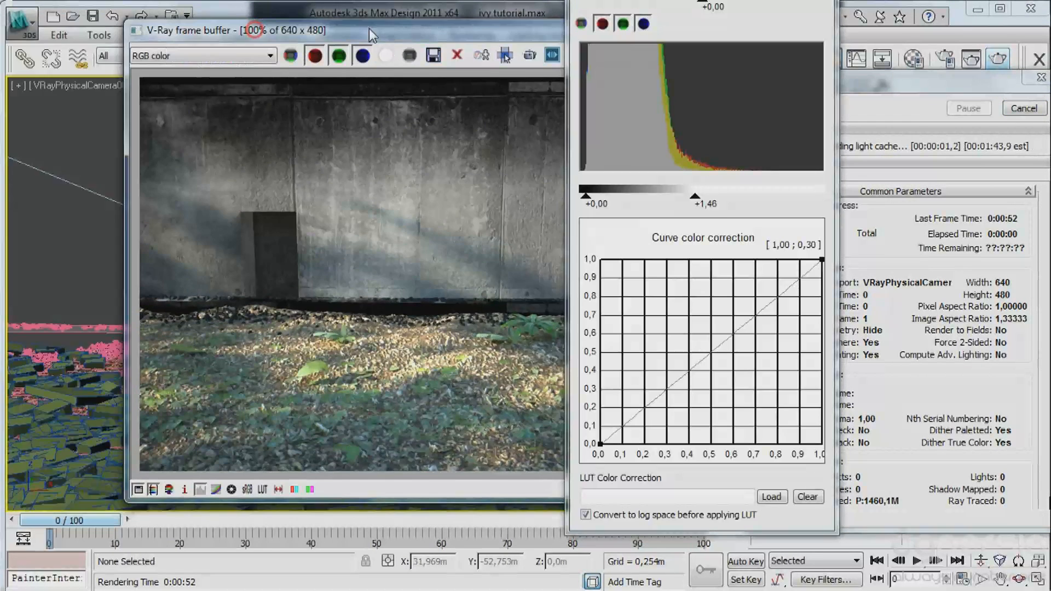
{"action": "left_click_drag", "start_coordinate": [371, 36], "coordinate": [262, 37]}
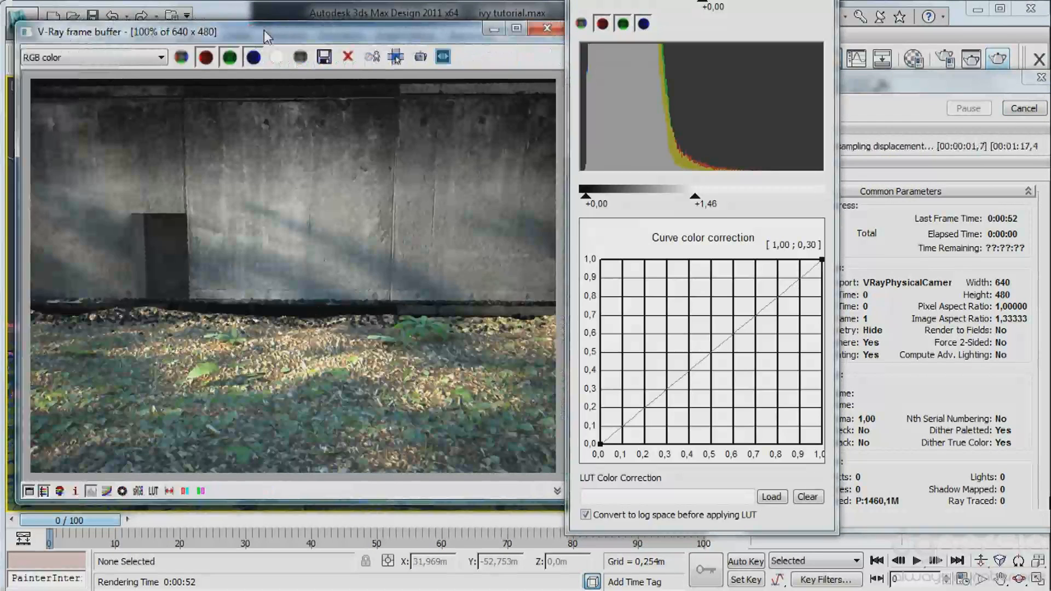